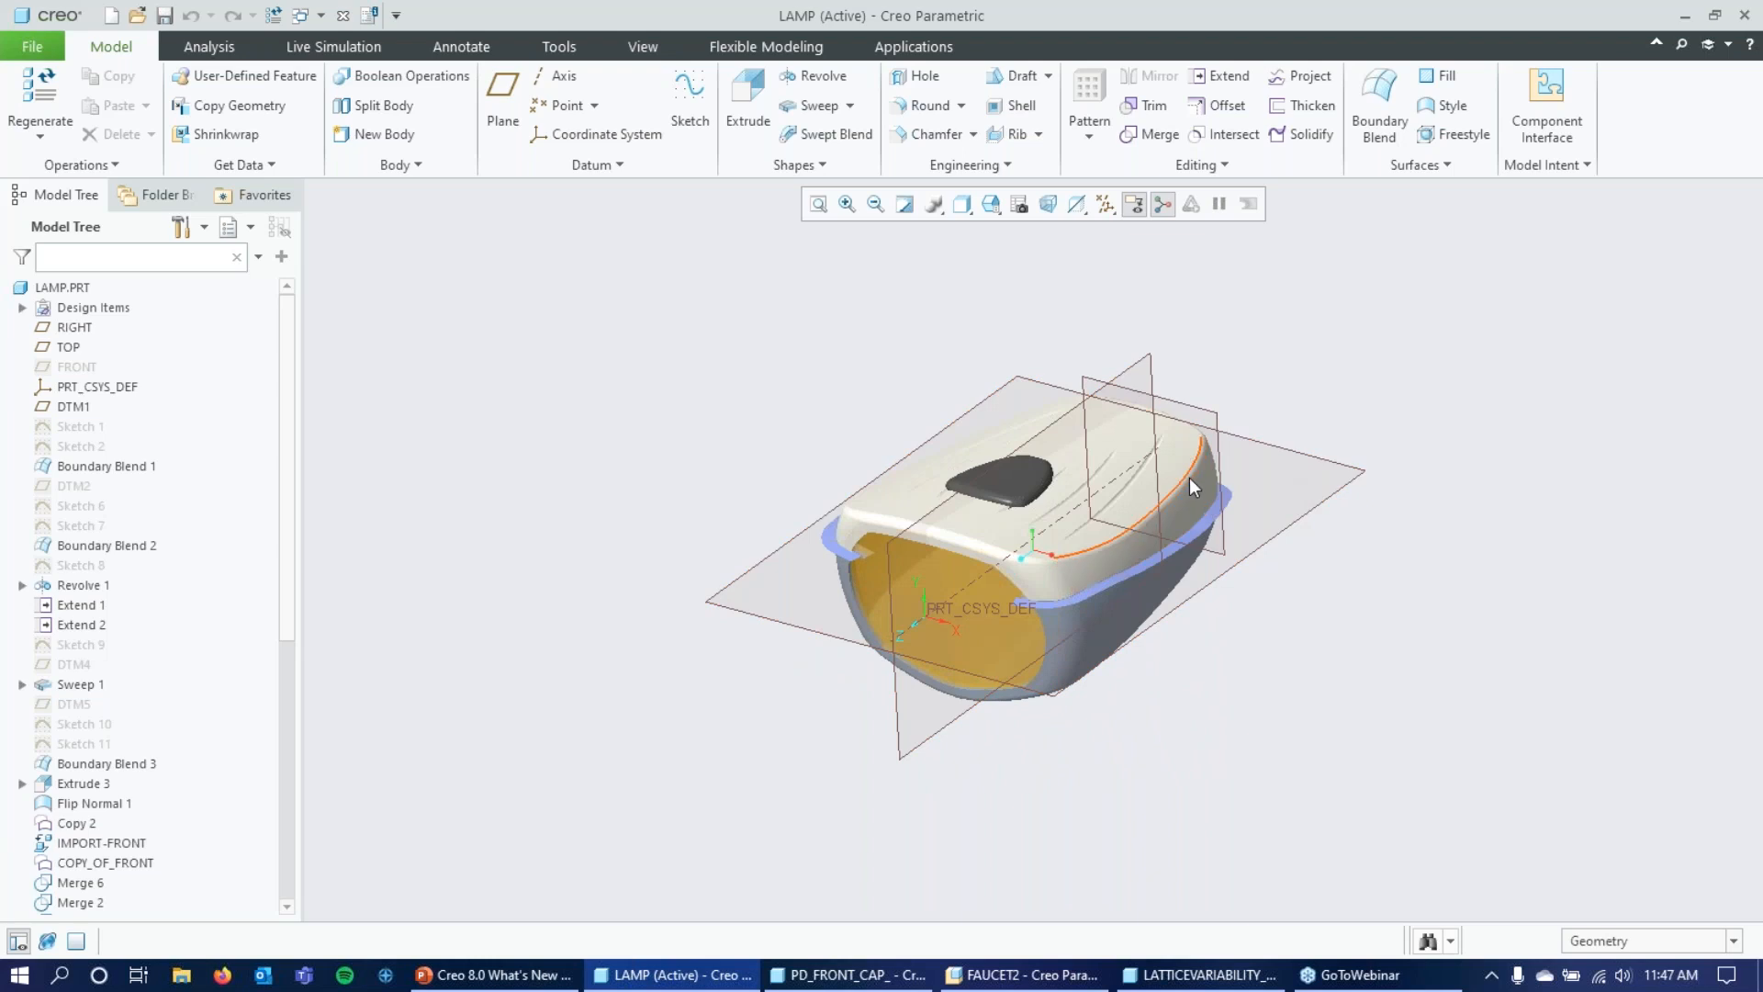
Toggle the transparent fill of the datum planes off and back on to compare both displays on the lamp.
mouse_move(1319, 656)
middle_down()
mouse_move(1338, 638)
mouse_move(1319, 631)
mouse_move(1389, 614)
mouse_move(1455, 637)
middle_up()
mouse_move(1410, 461)
middle_down()
mouse_move(1405, 484)
mouse_move(1408, 449)
middle_up()
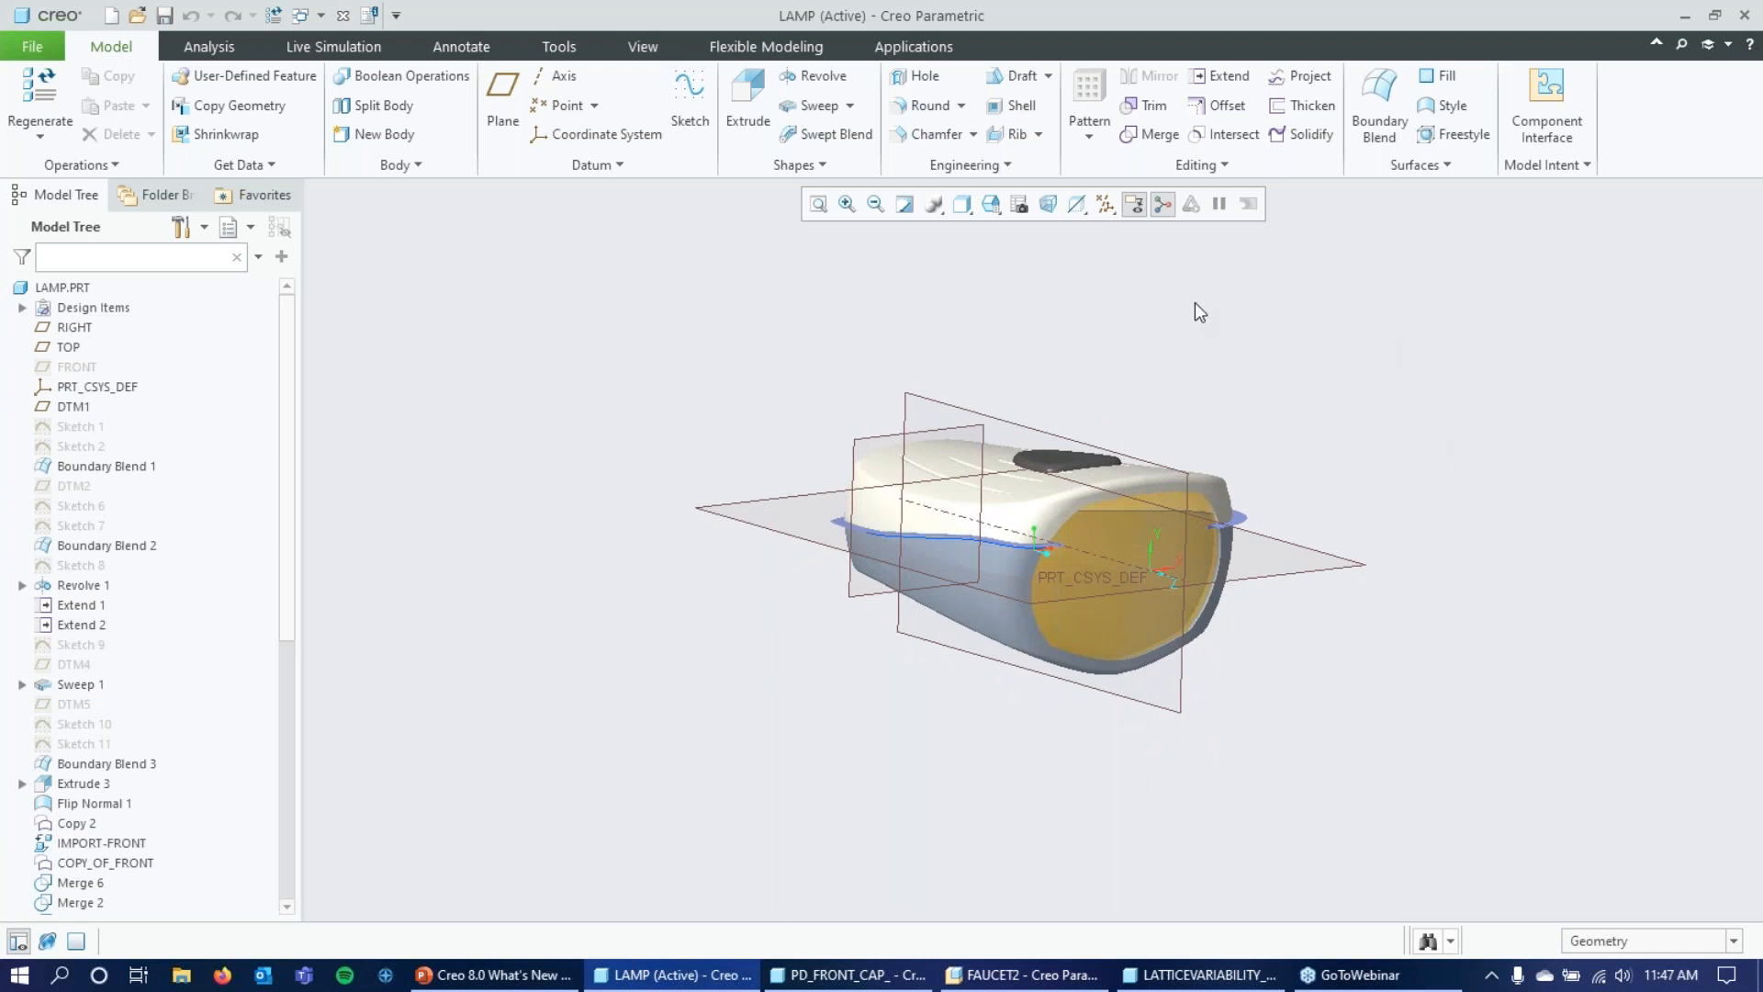
mouse_move(1397, 347)
middle_down()
mouse_move(1373, 374)
mouse_move(1354, 354)
mouse_move(1381, 343)
mouse_move(1385, 312)
mouse_move(1350, 358)
middle_up()
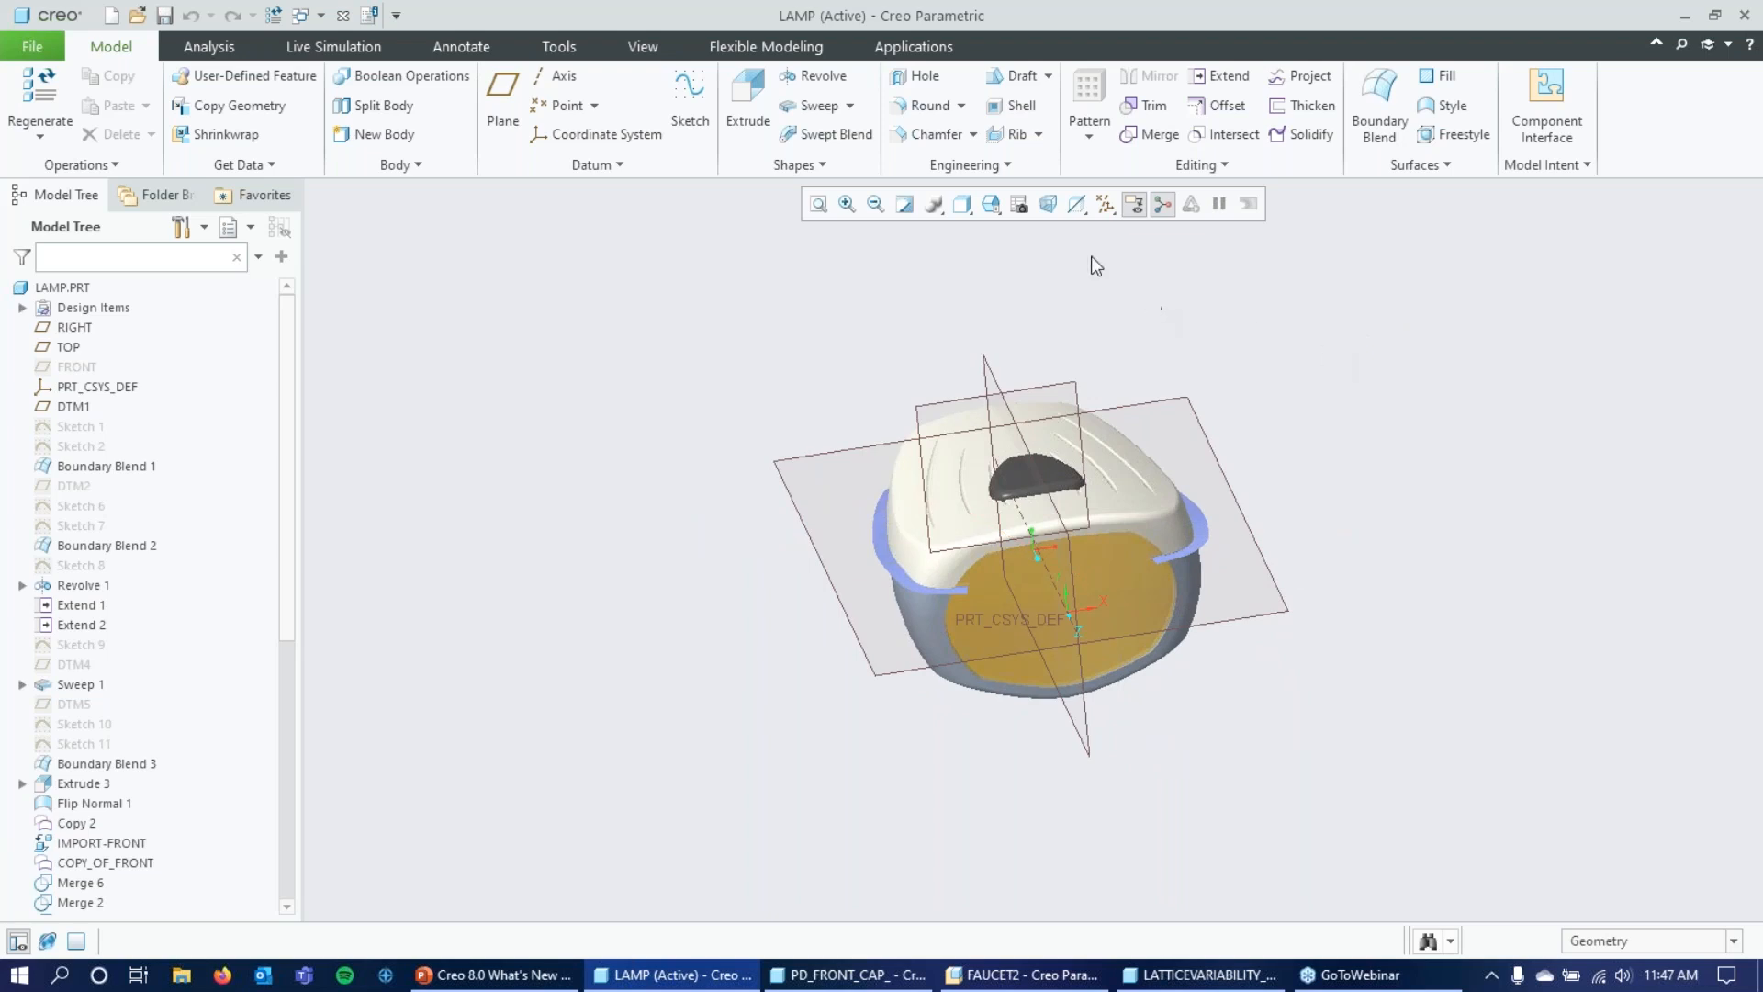
click(1106, 203)
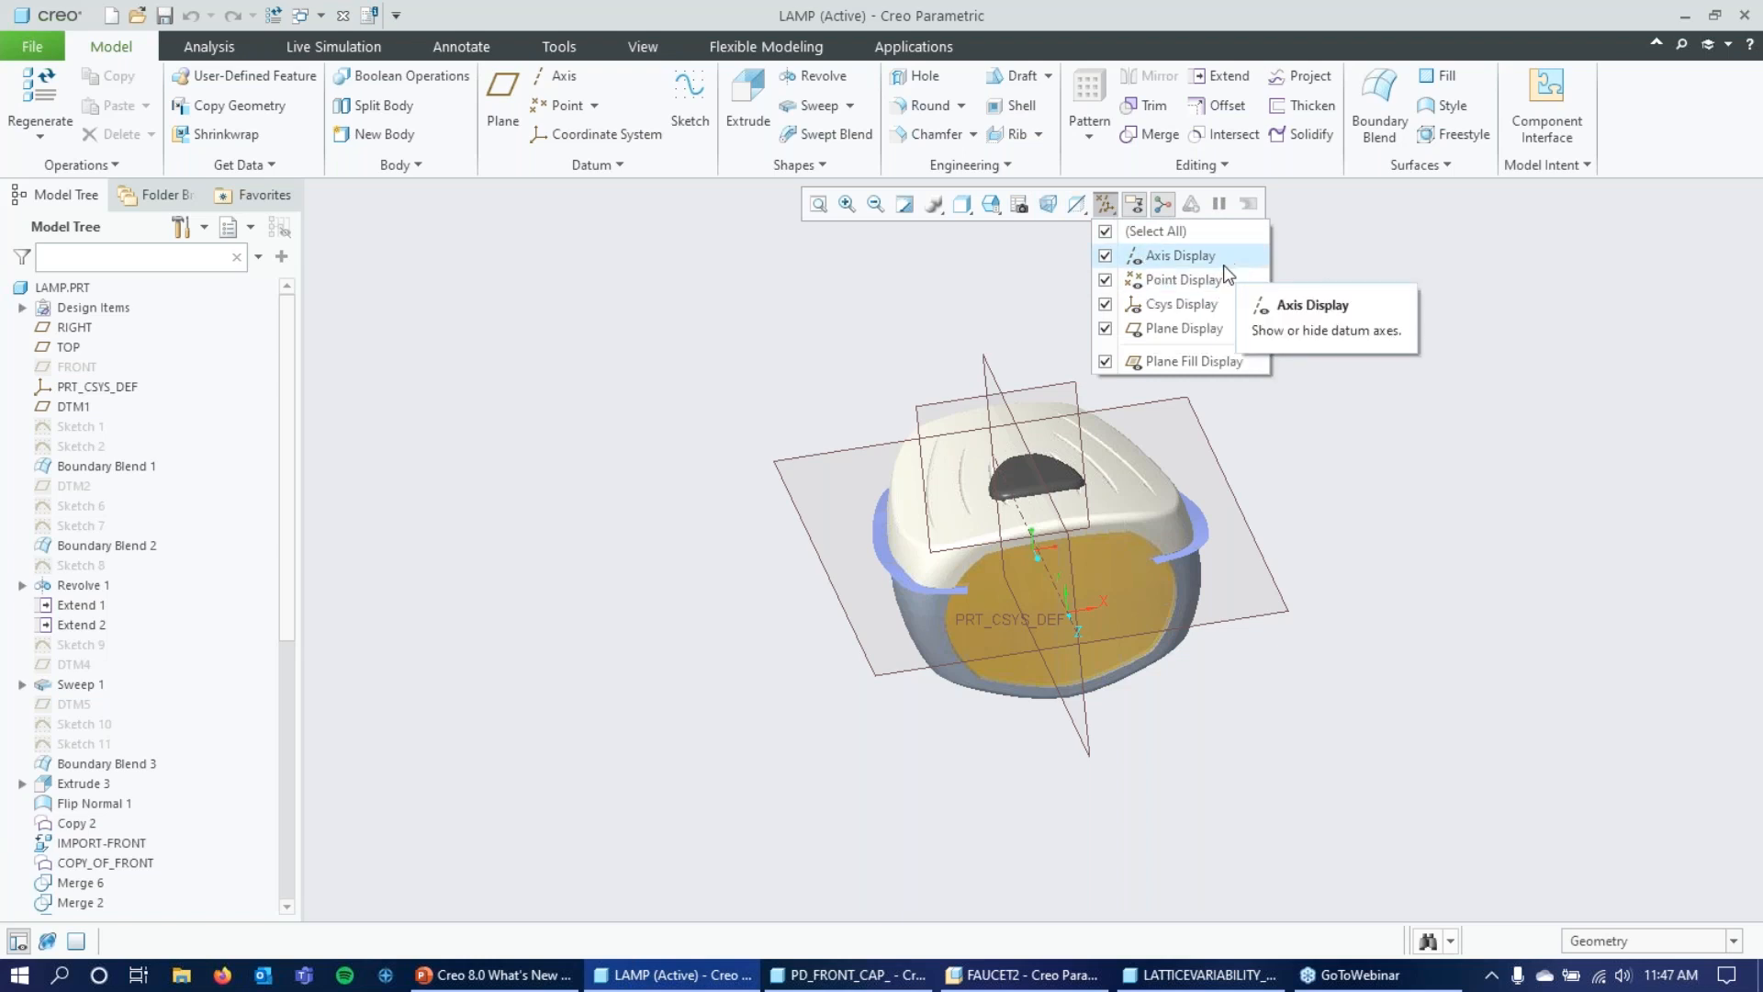
click(1223, 360)
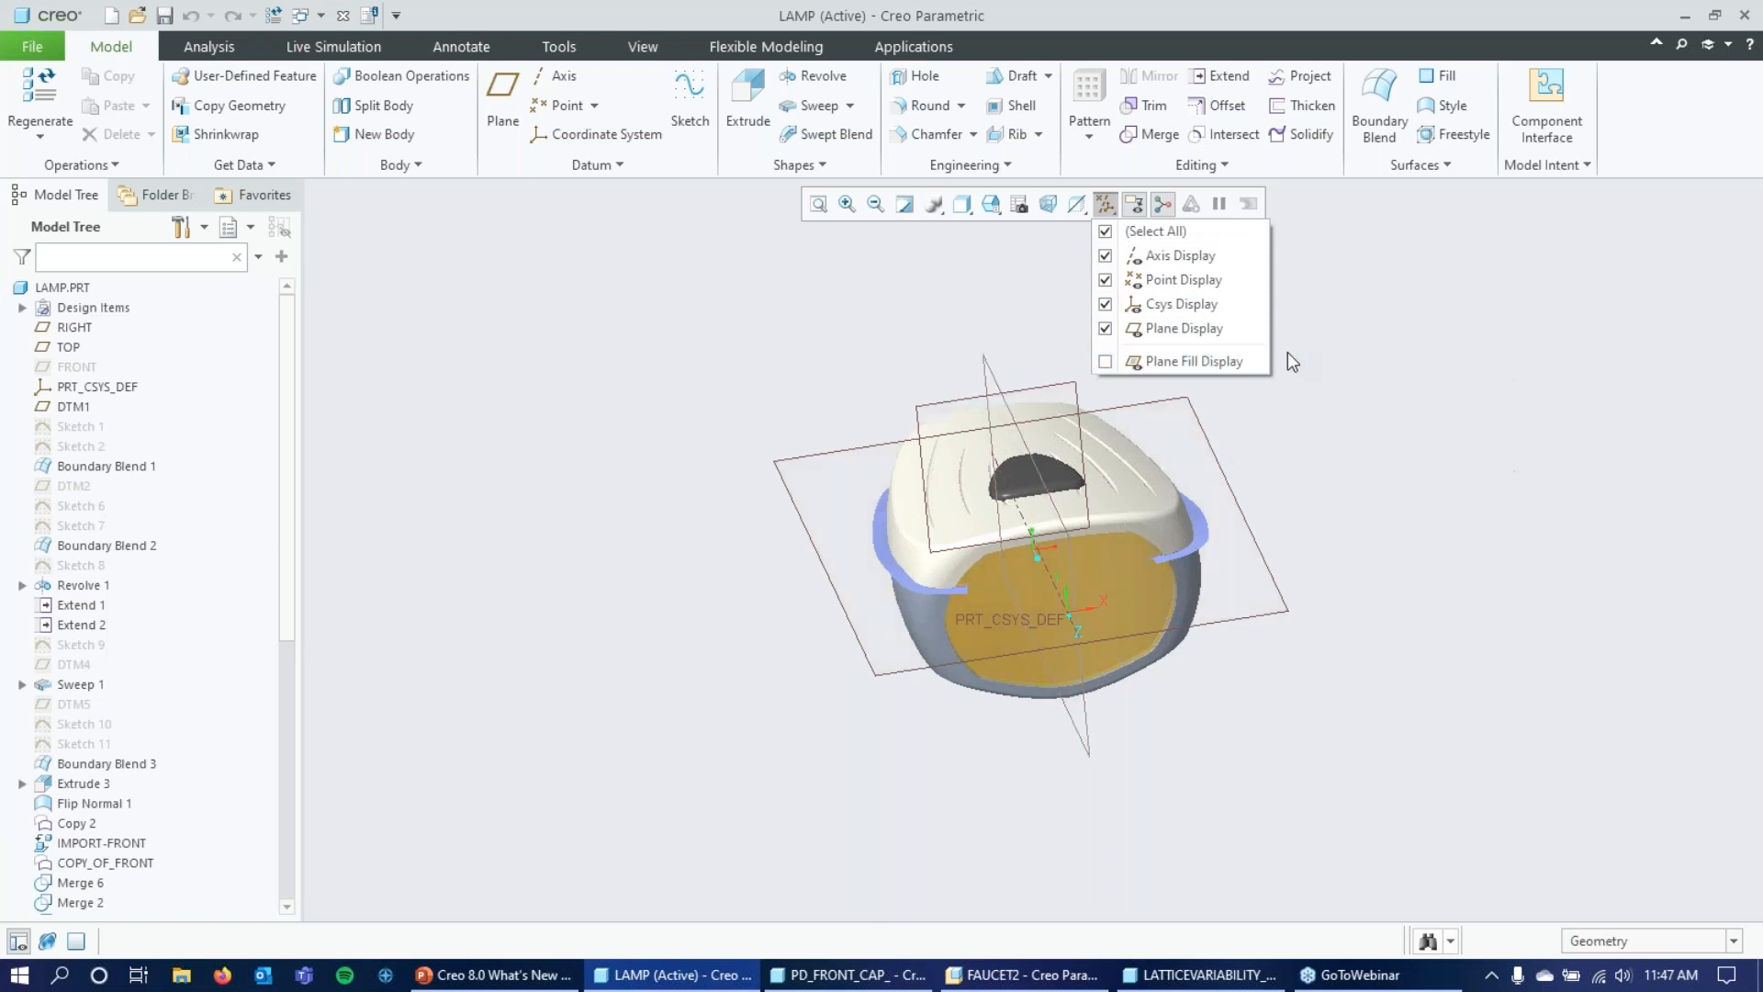
click(1217, 362)
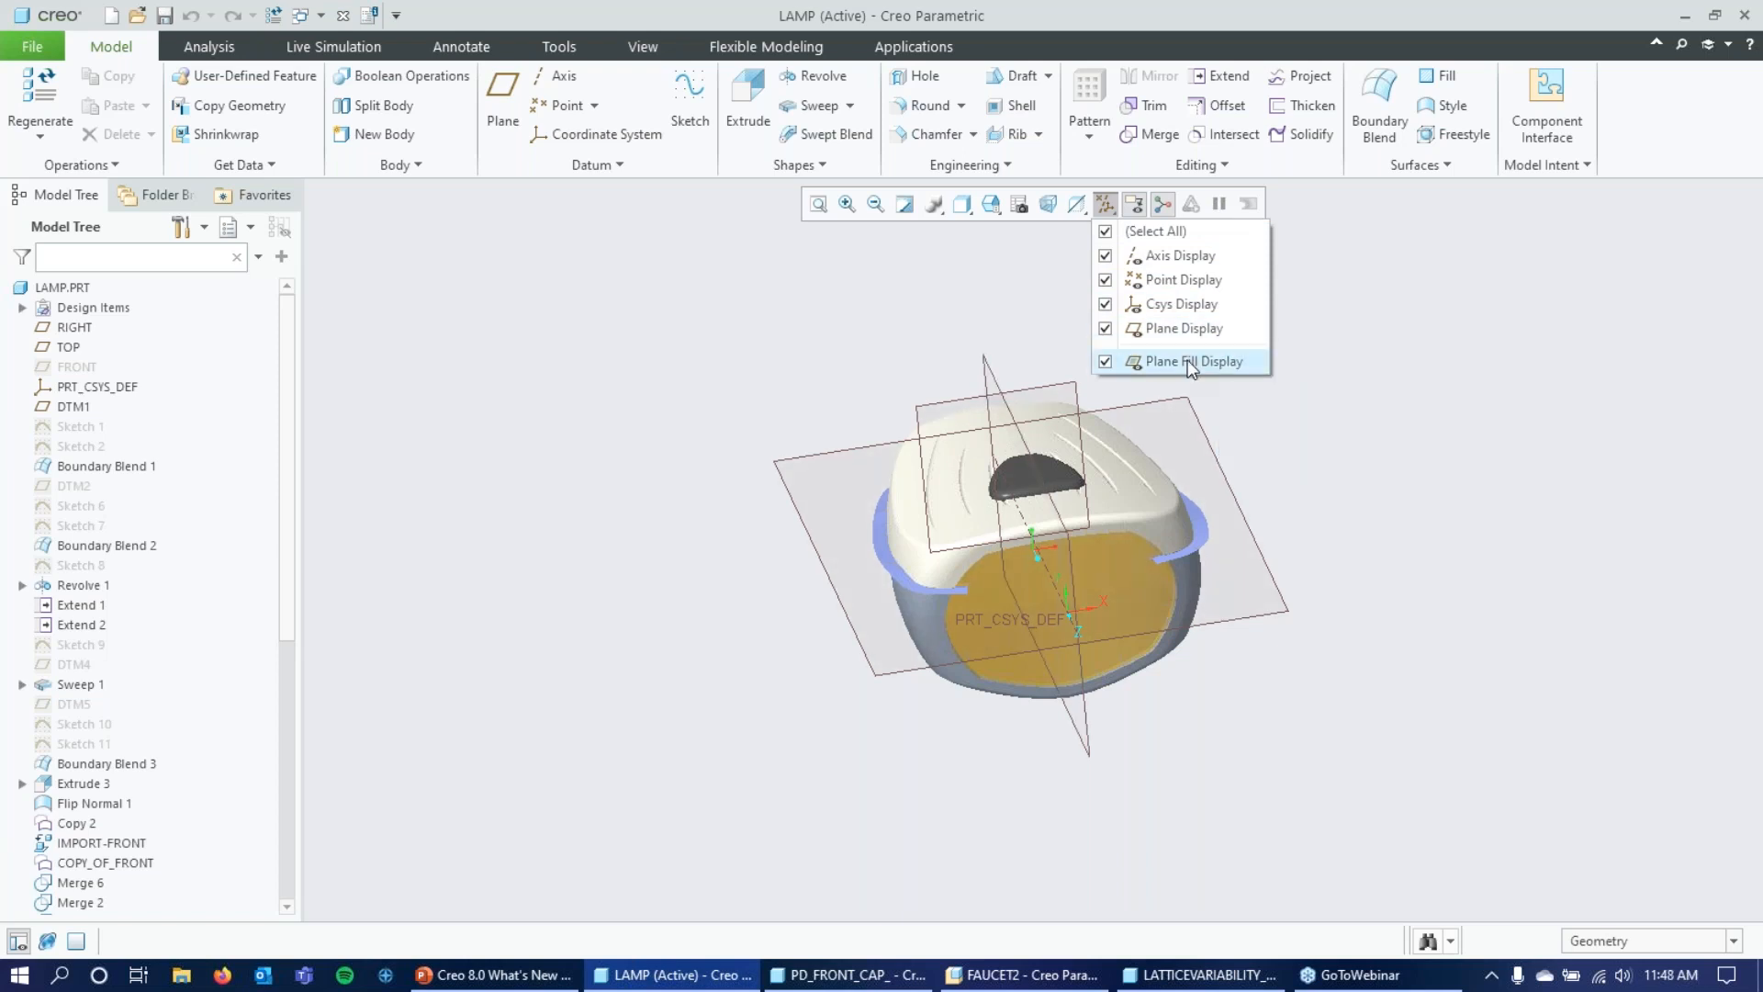
click(1191, 362)
click(1168, 361)
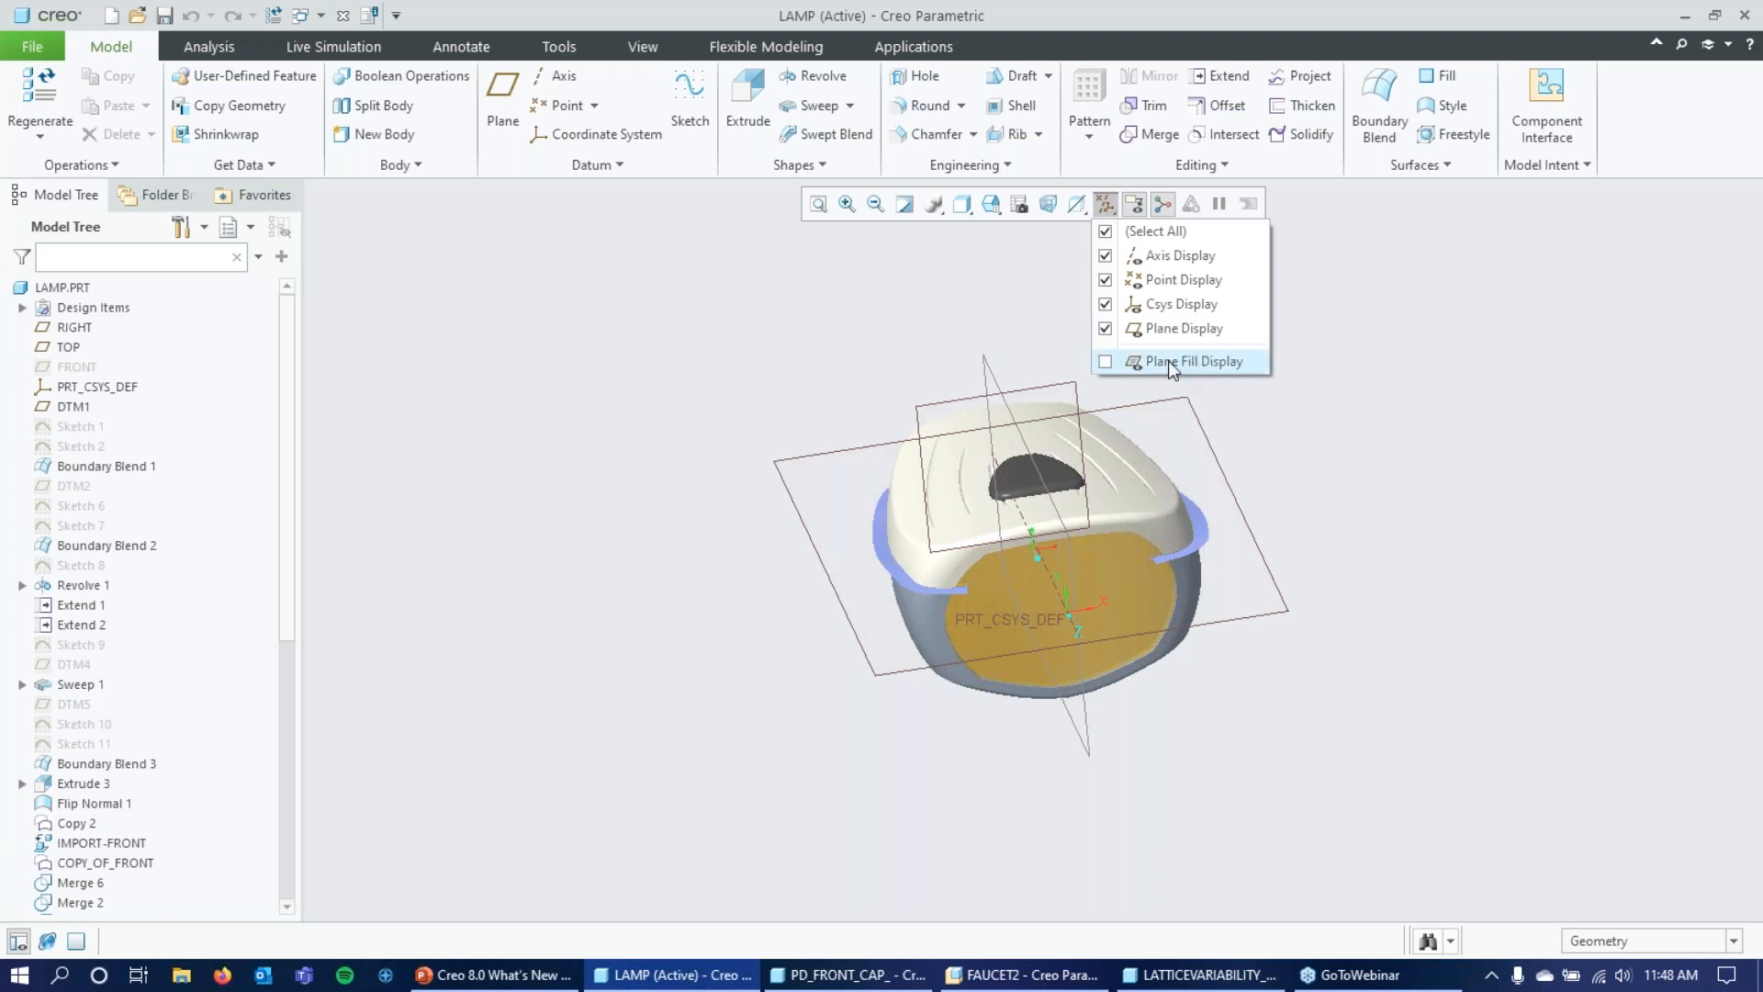
click(1394, 428)
mouse_move(1359, 462)
middle_down()
mouse_move(1350, 432)
mouse_move(1360, 466)
middle_up()
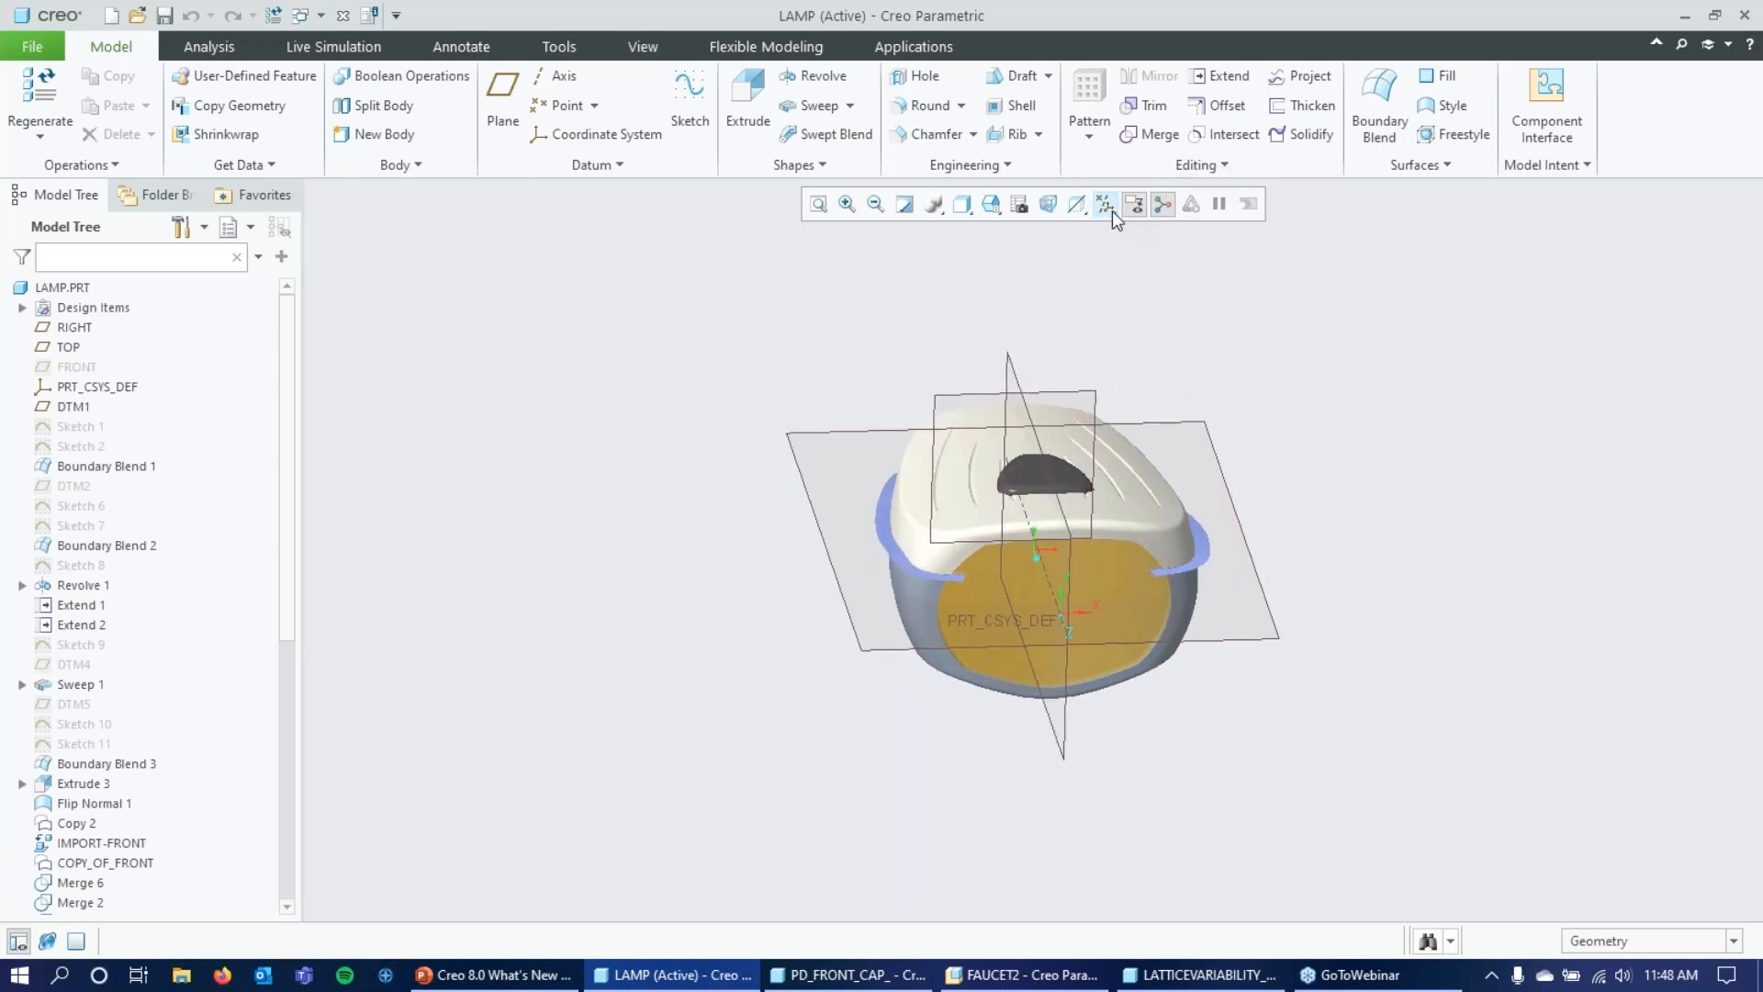
Hide all datum axes, points, coordinate systems and planes, and open Sketch 1 for editing in its 2D orientation.
click(1111, 211)
click(1144, 229)
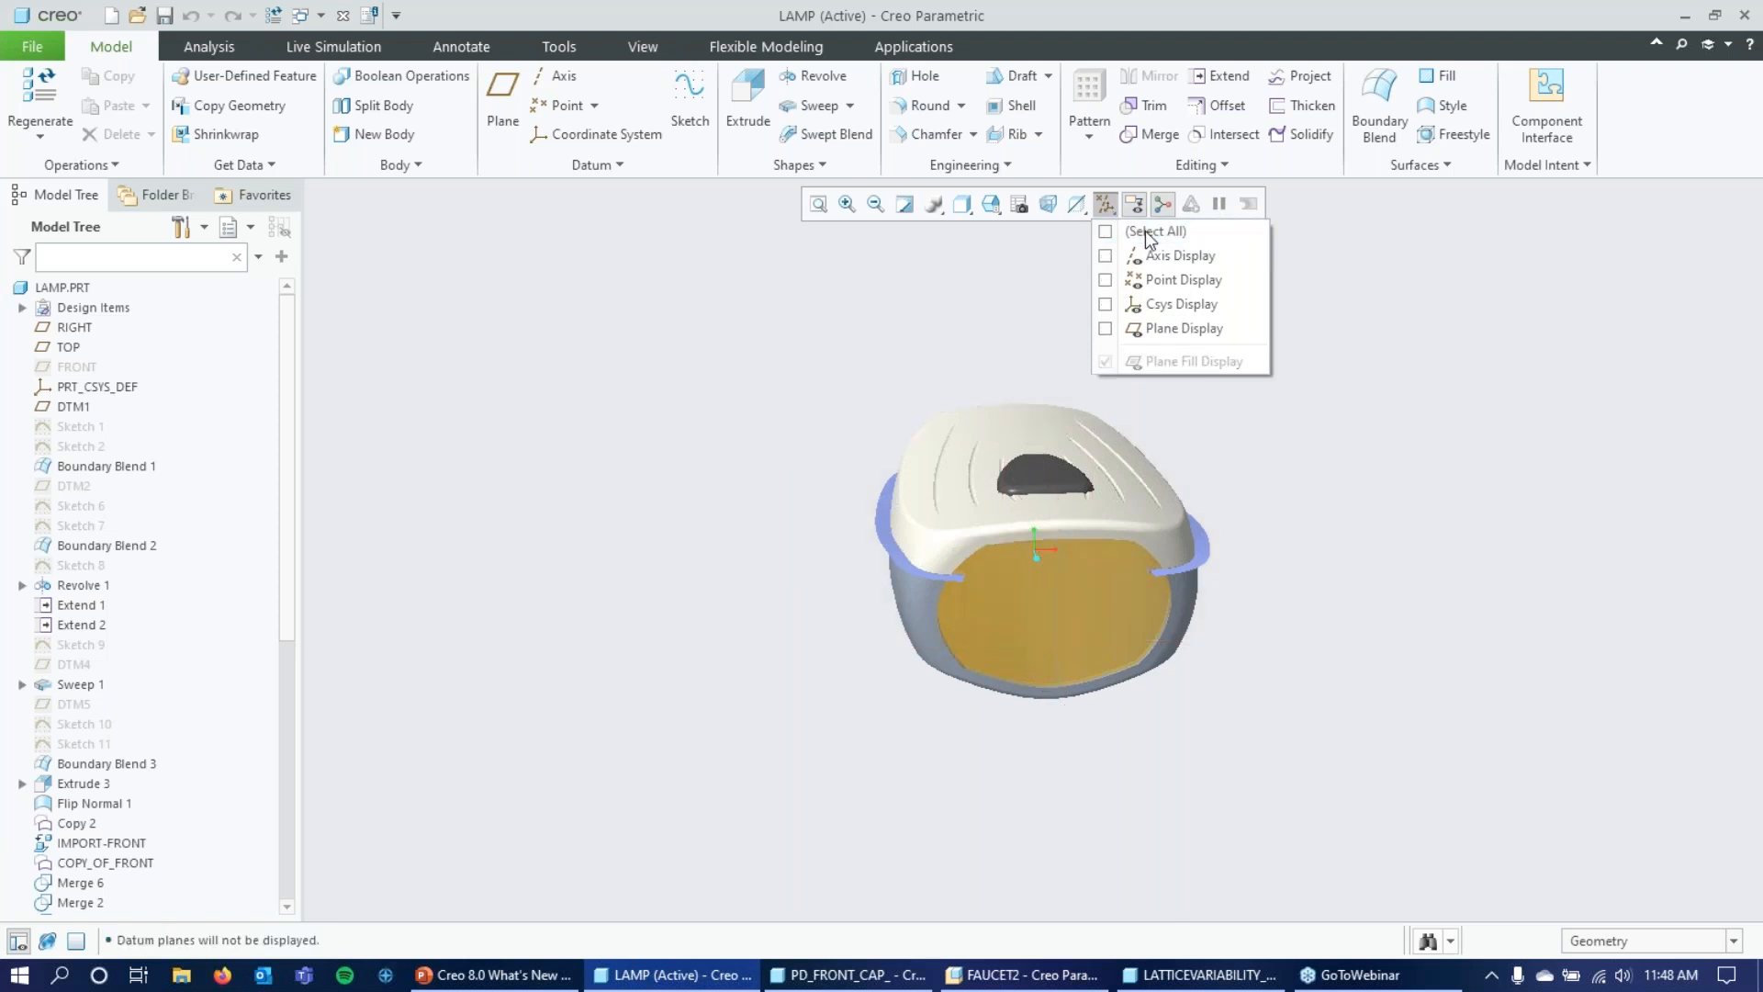
click(82, 430)
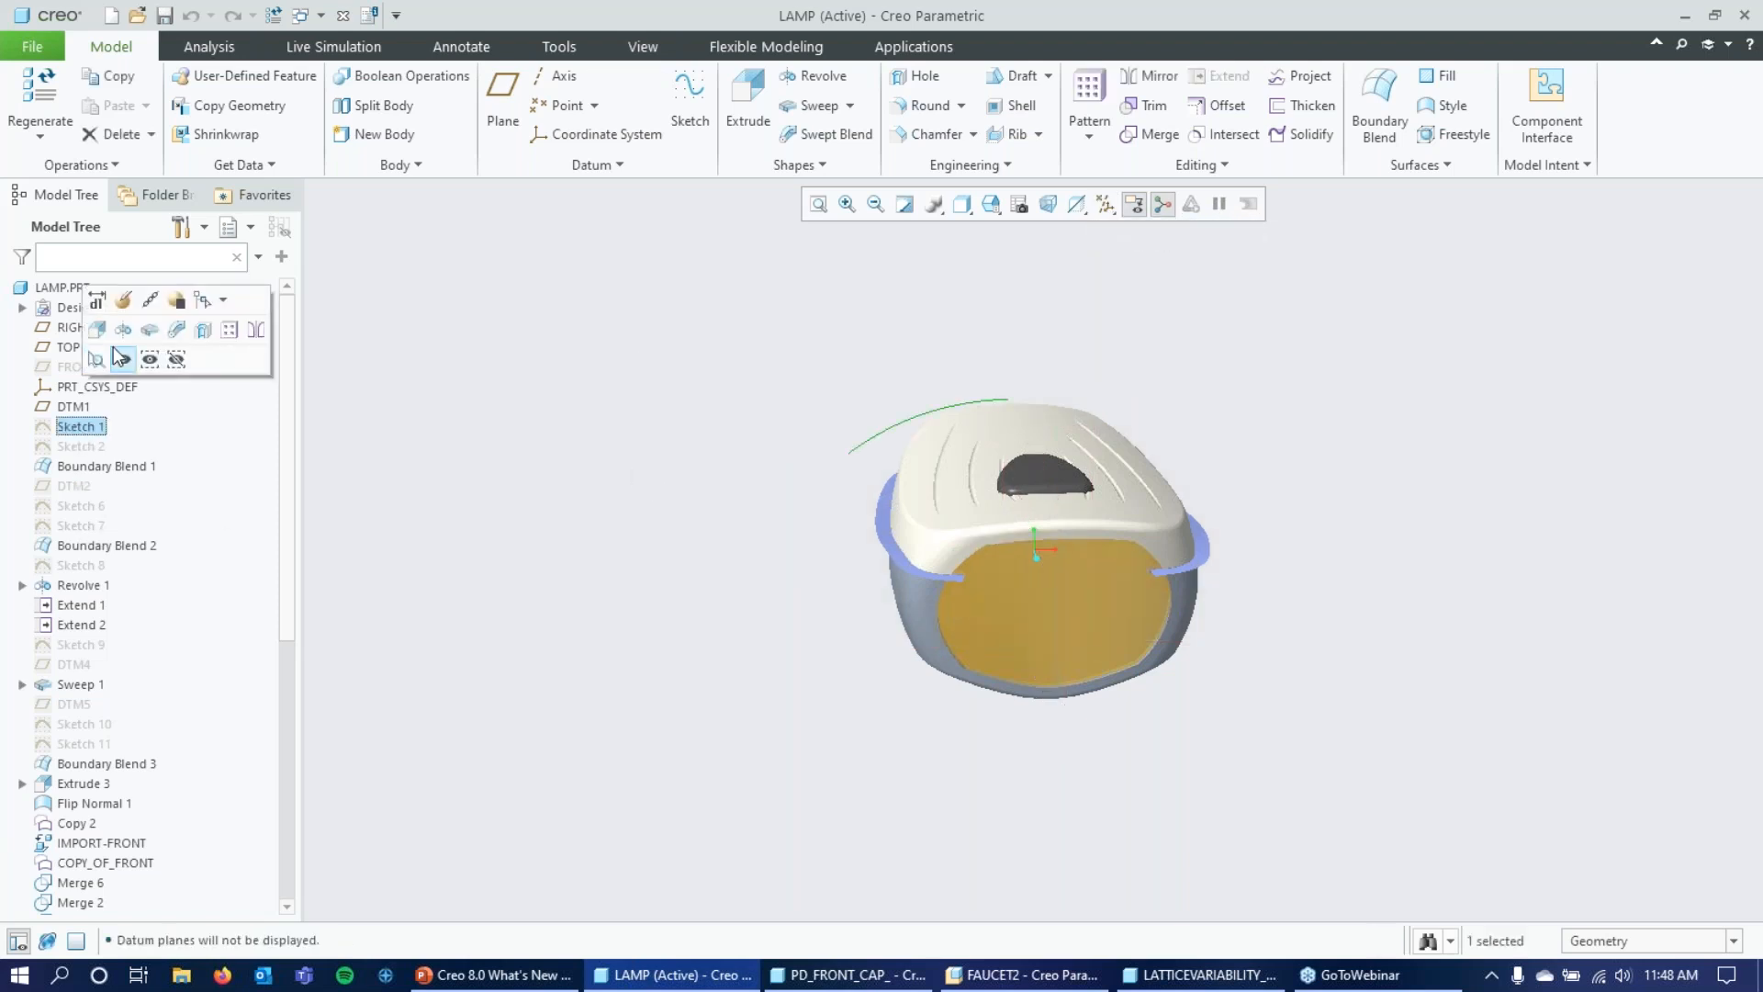
click(123, 299)
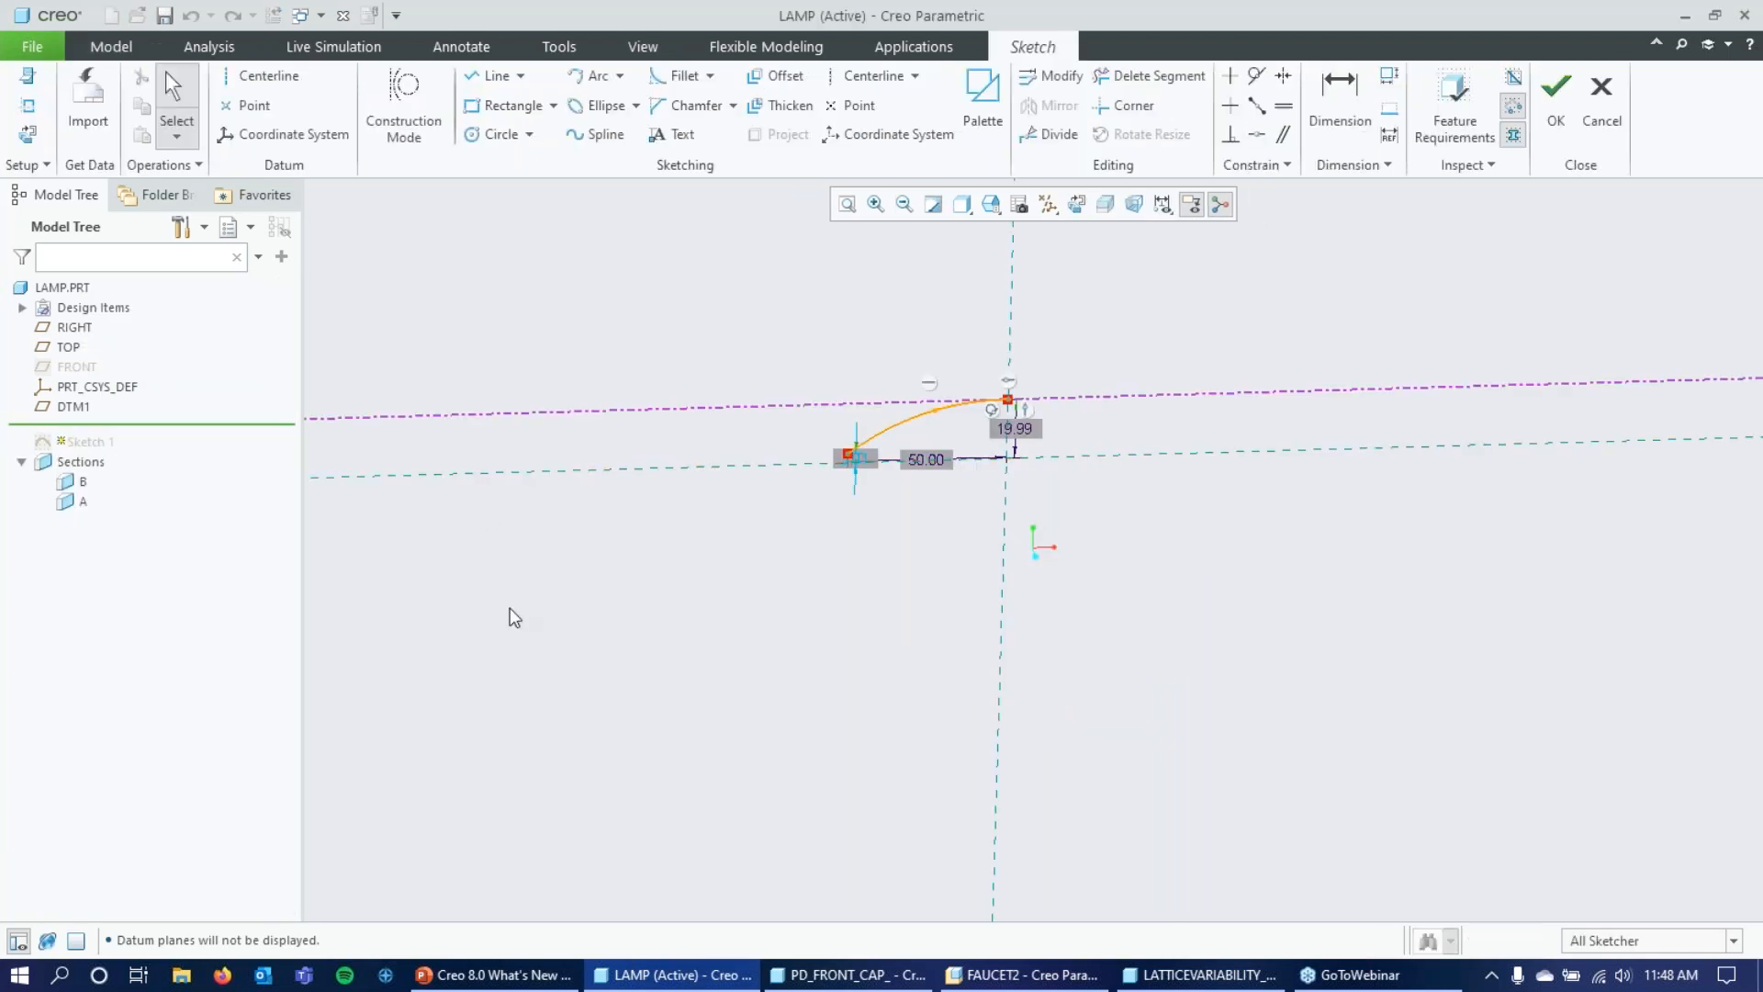
click(1083, 211)
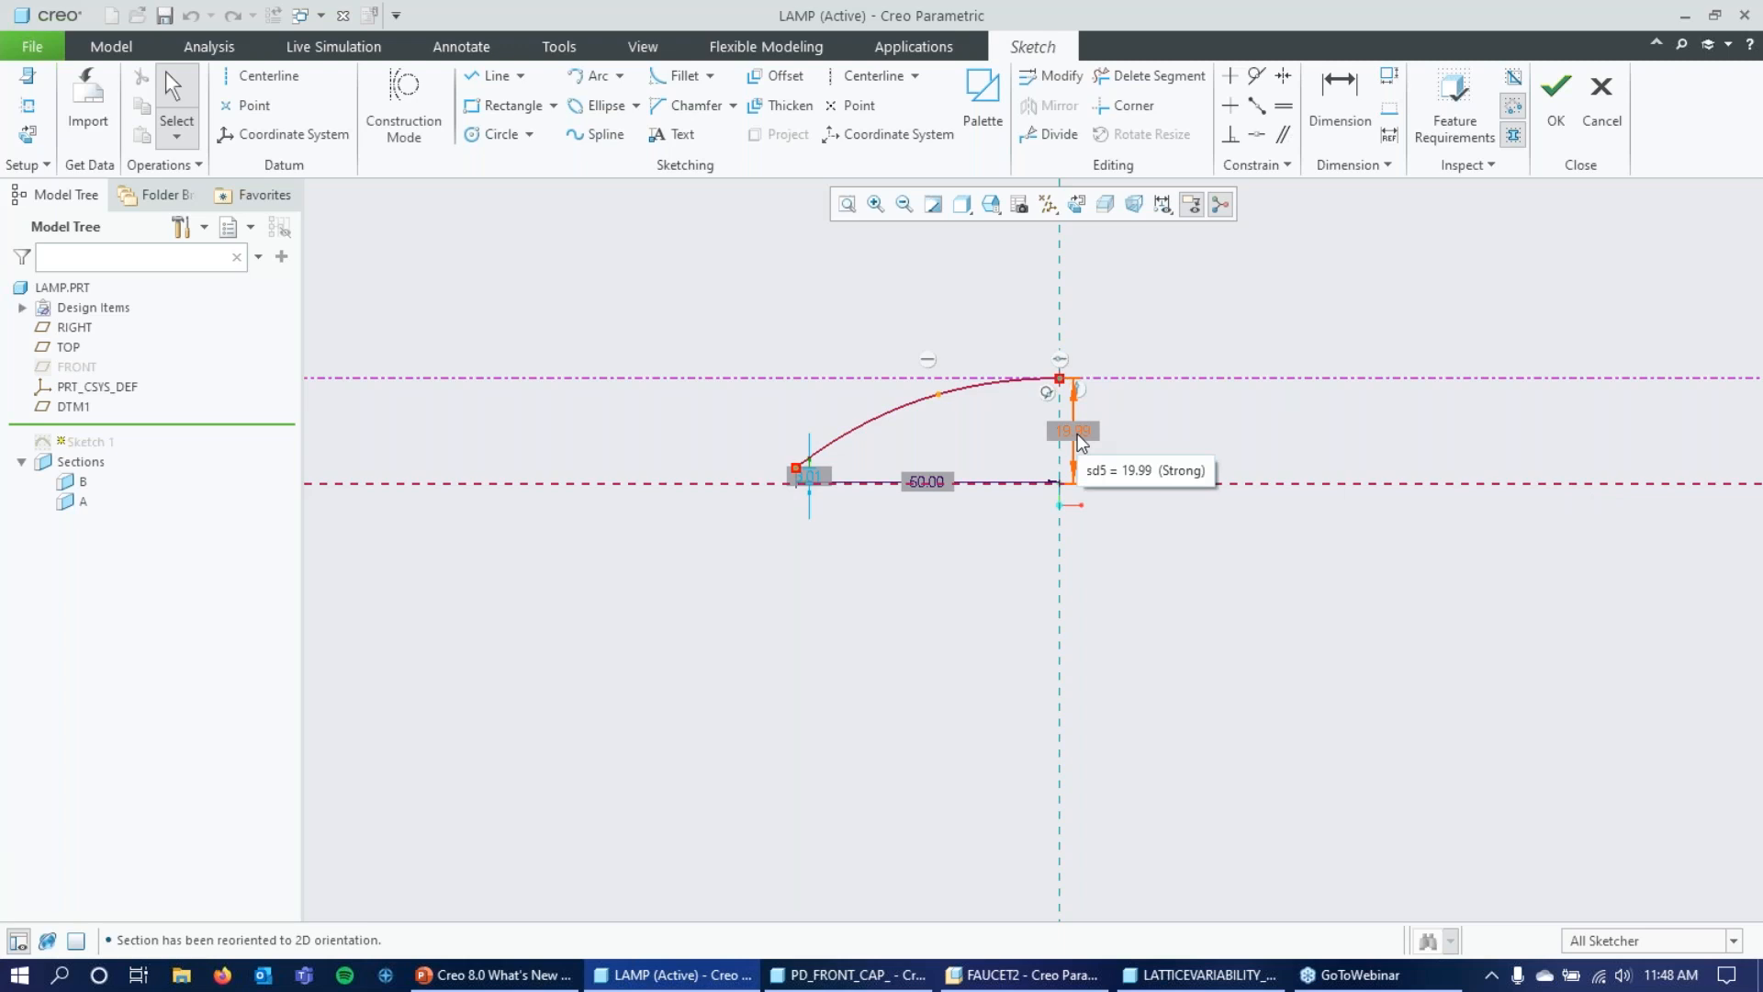
Turn the sketch's dimension background display off and back on to compare how the dimension values read.
click(35, 167)
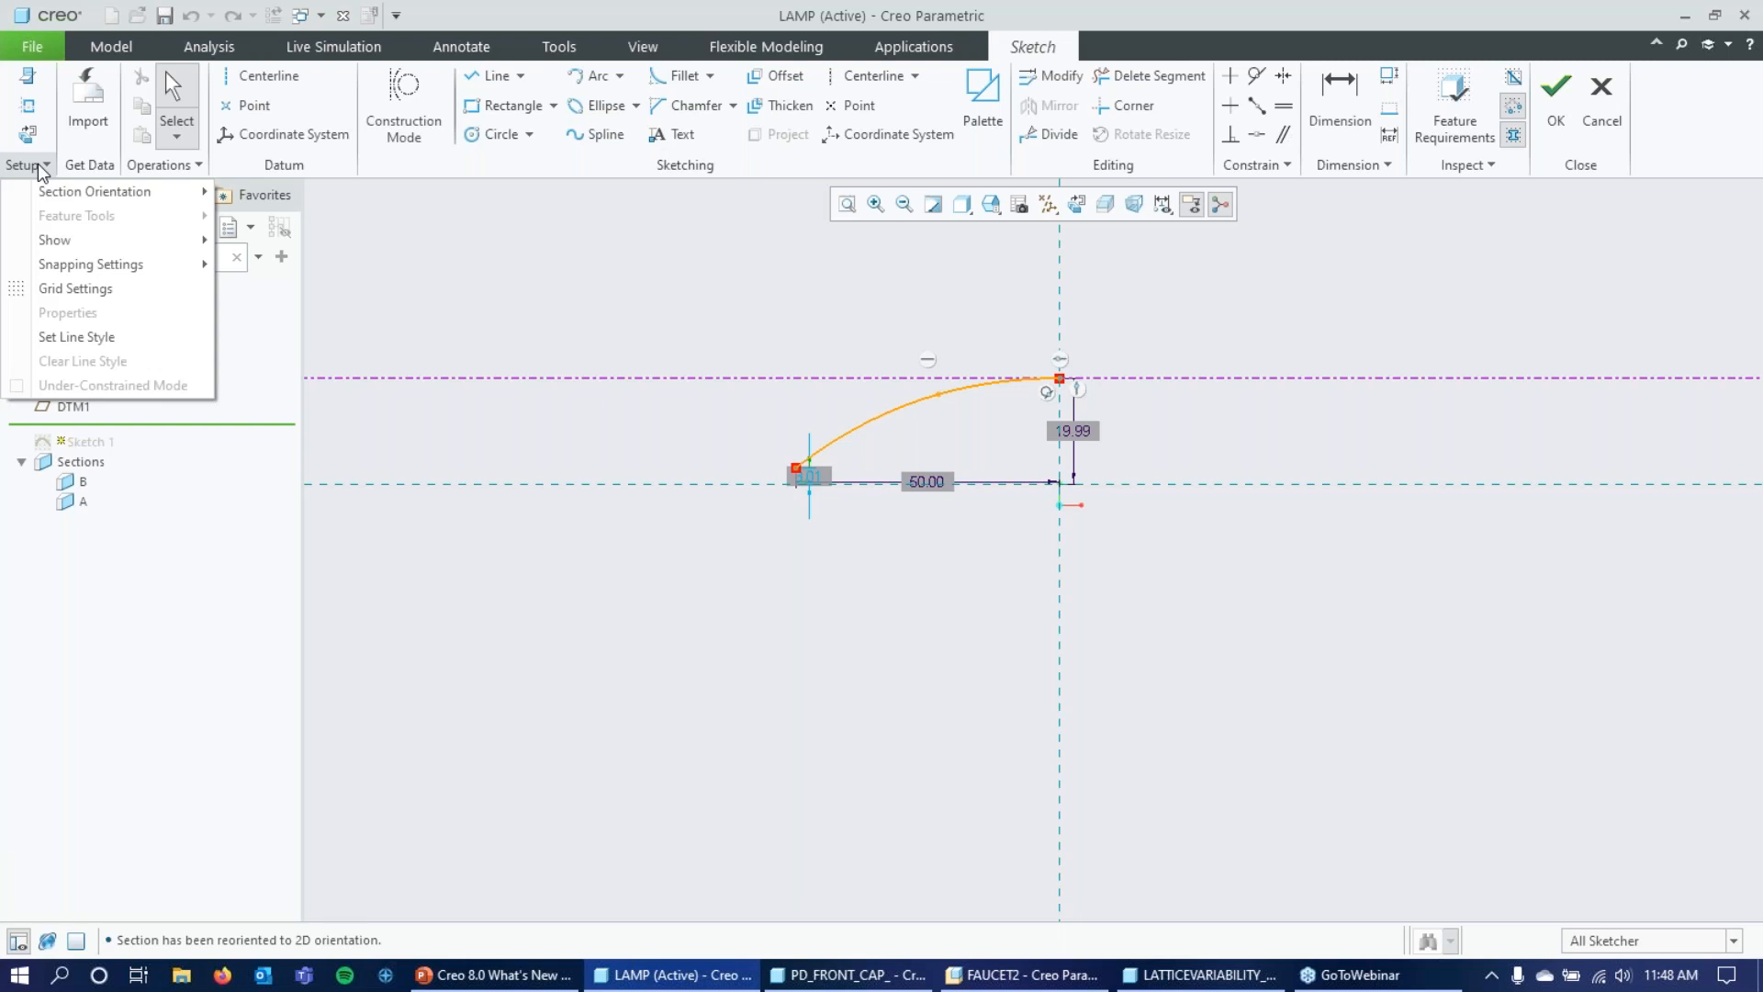
mouse_move(193, 241)
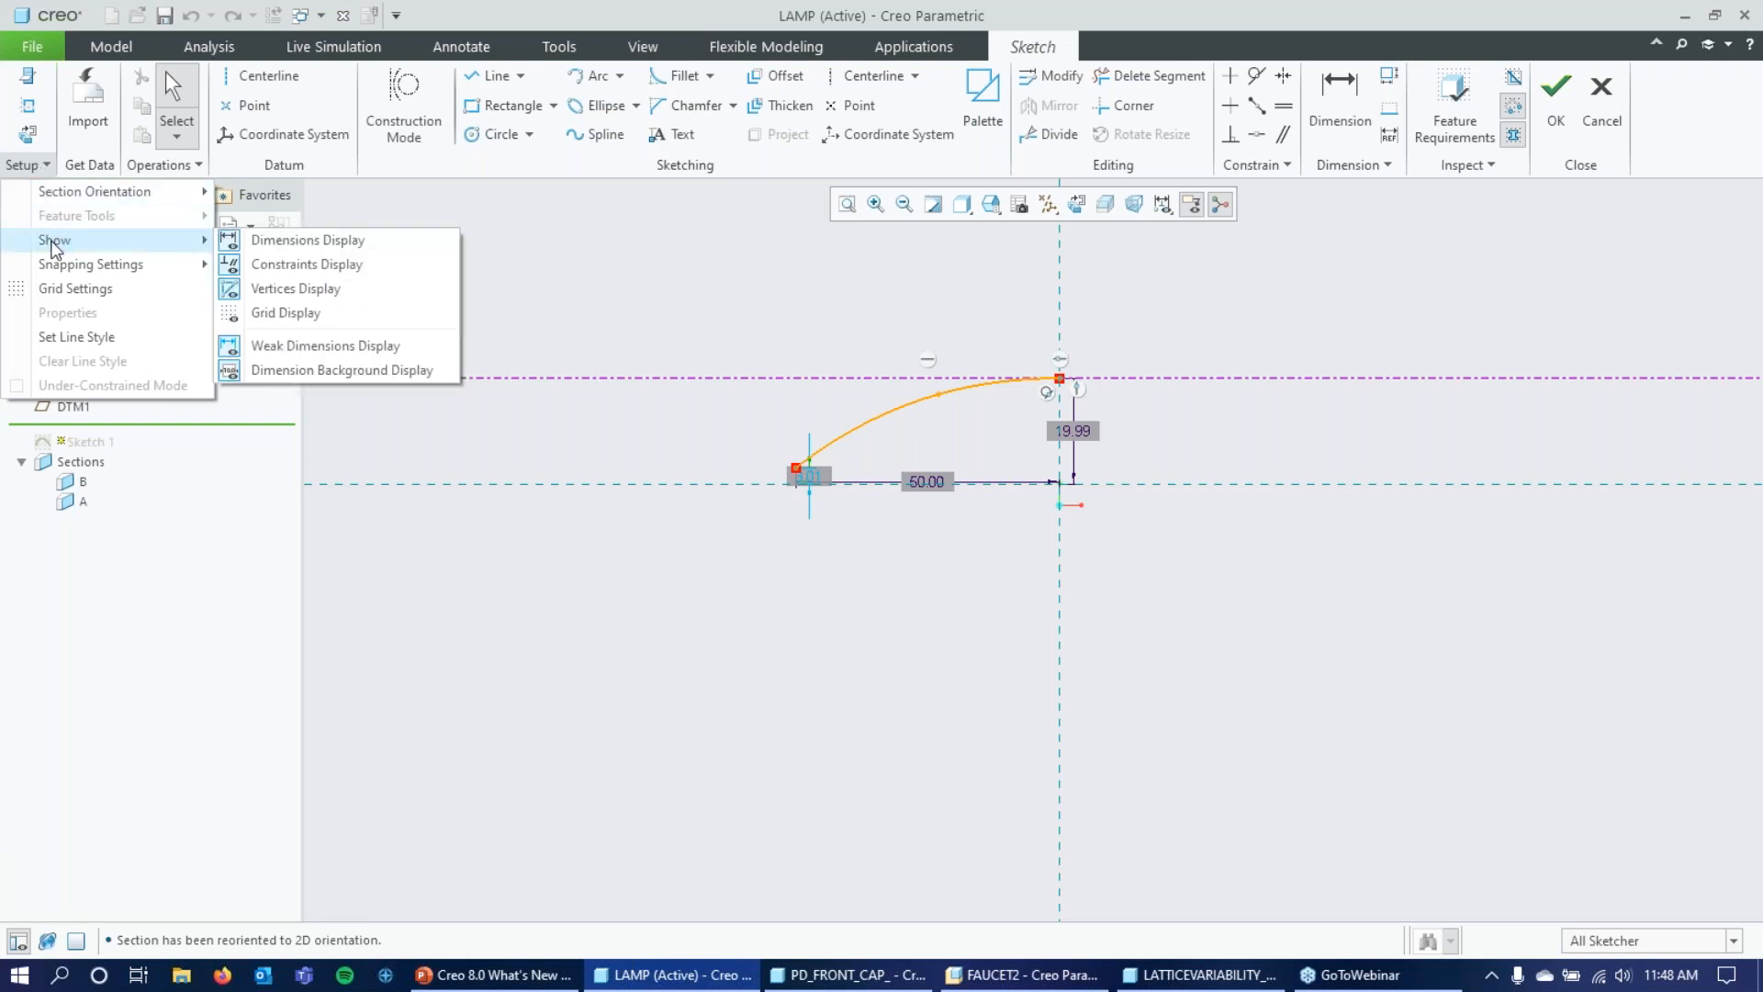
click(323, 367)
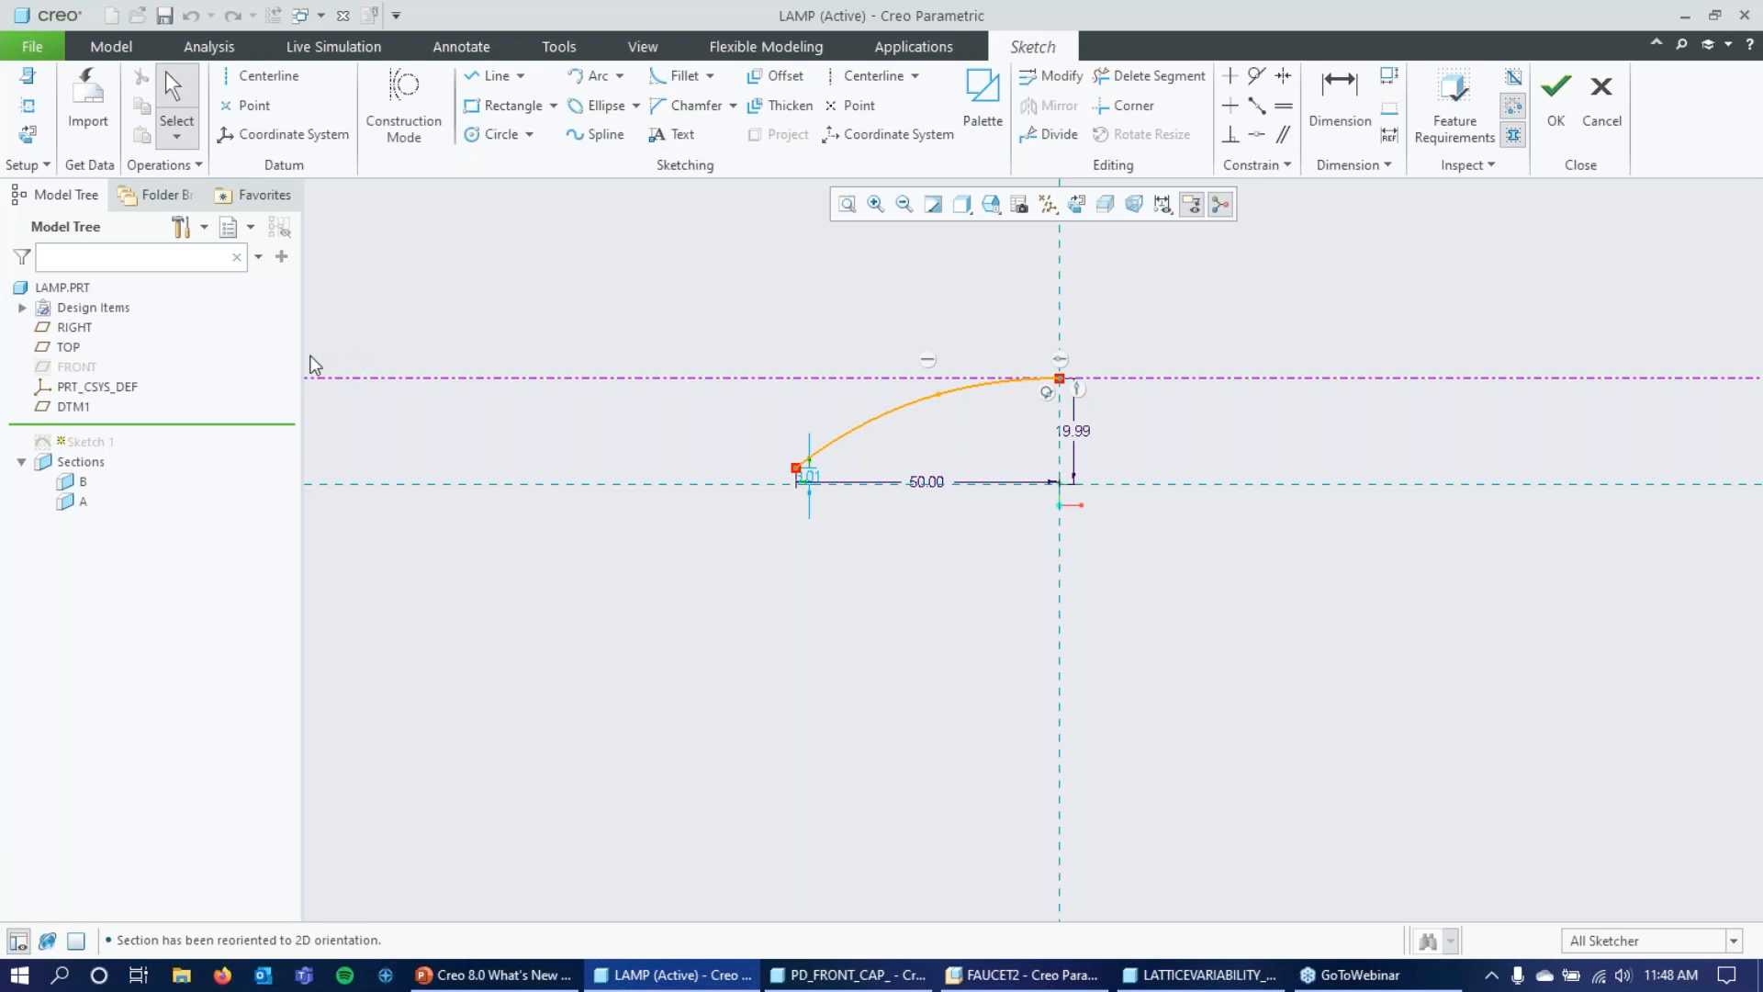
click(28, 164)
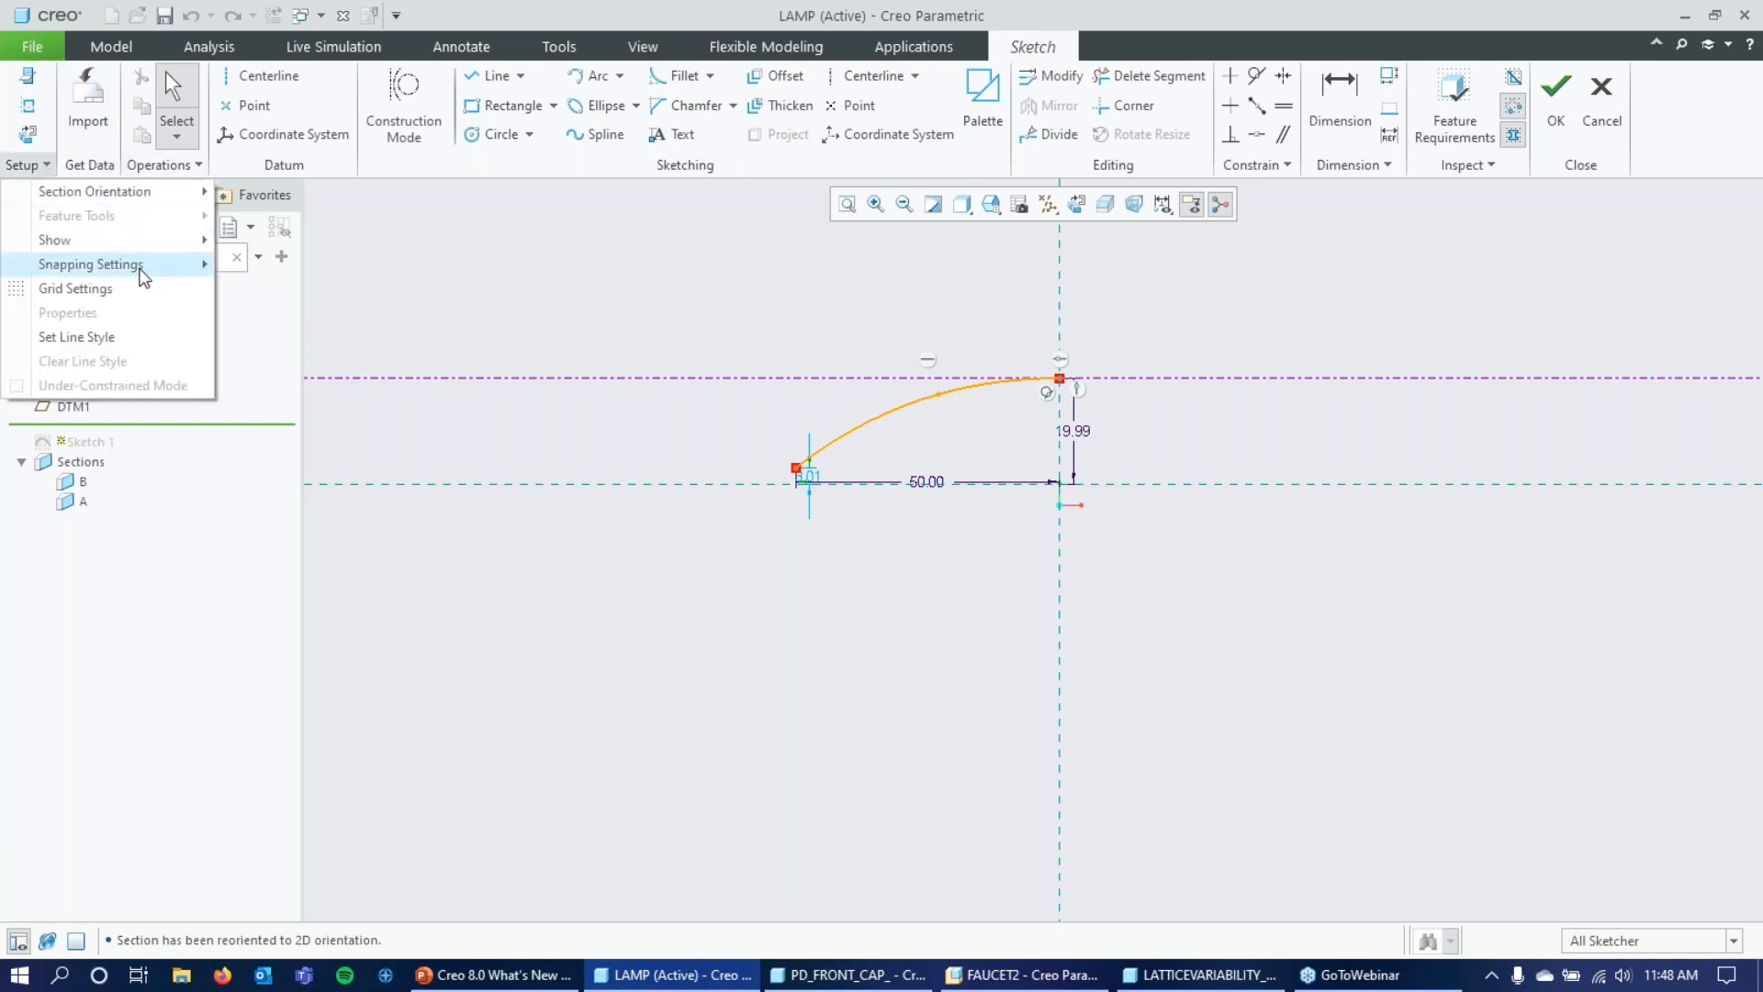
mouse_move(141, 240)
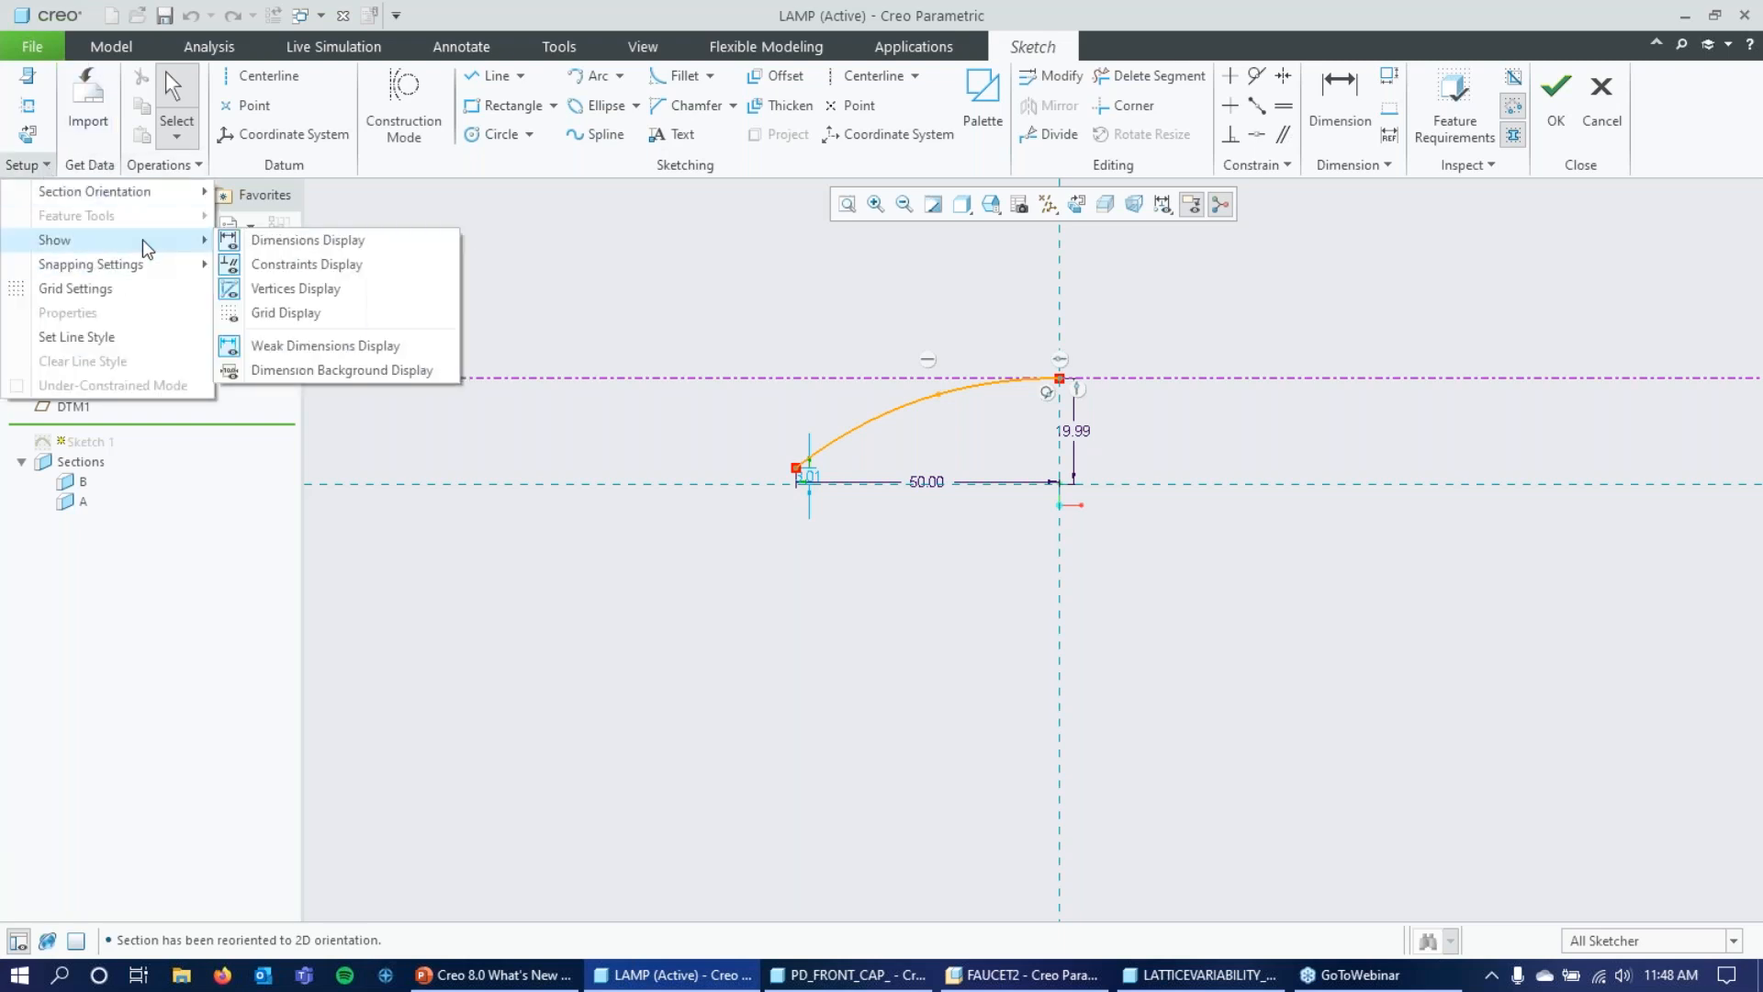
click(293, 371)
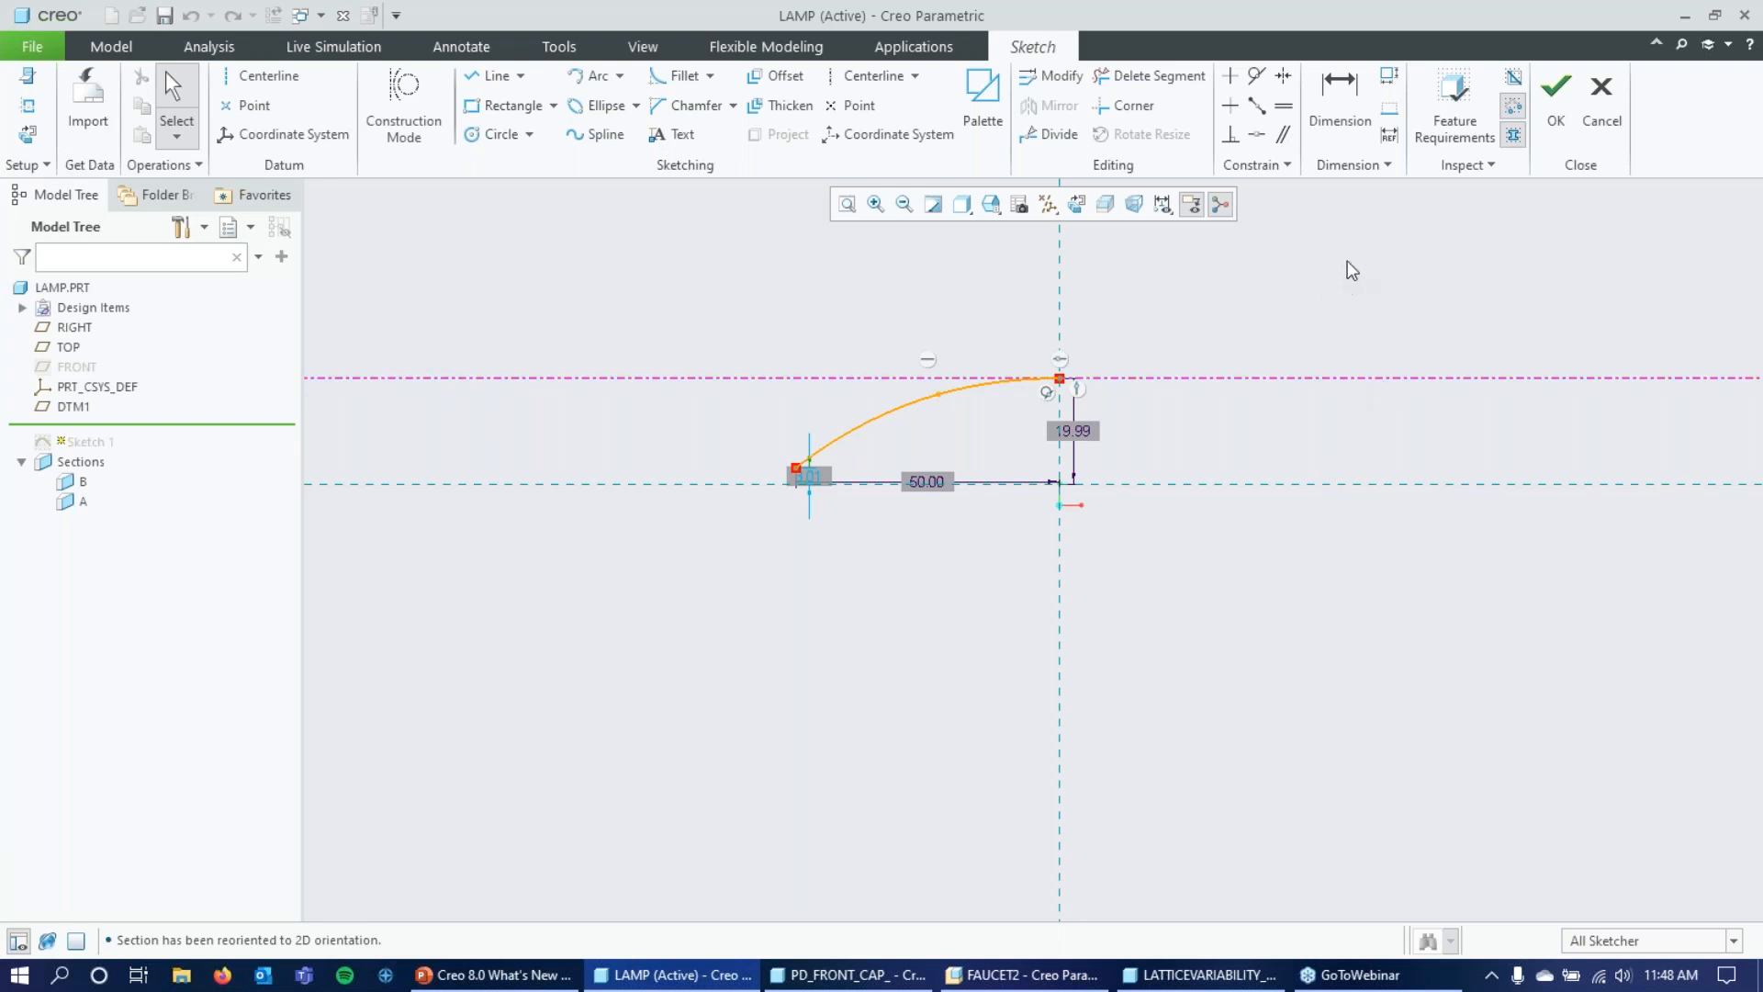
middle_drag(1351, 270, 1365, 288)
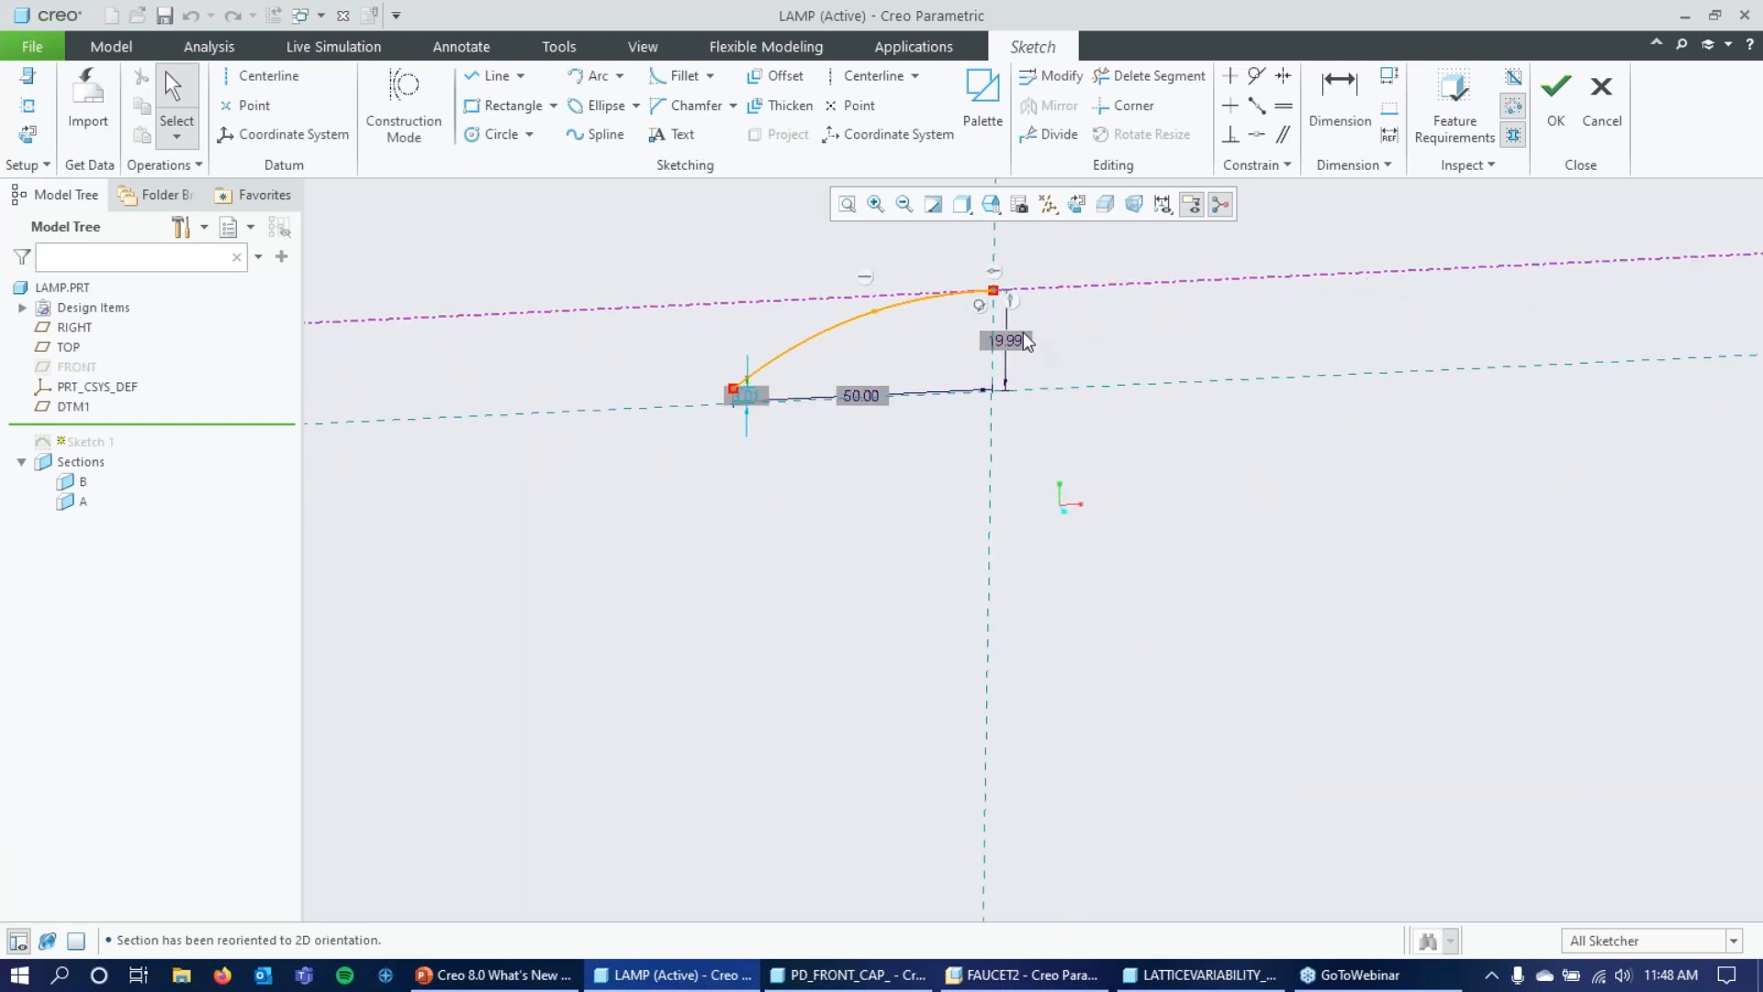
Examine the sketch_dim_background_color and sketch_dim_background_color_rgb options in the configuration editor, leaving their values as they are.
click(32, 46)
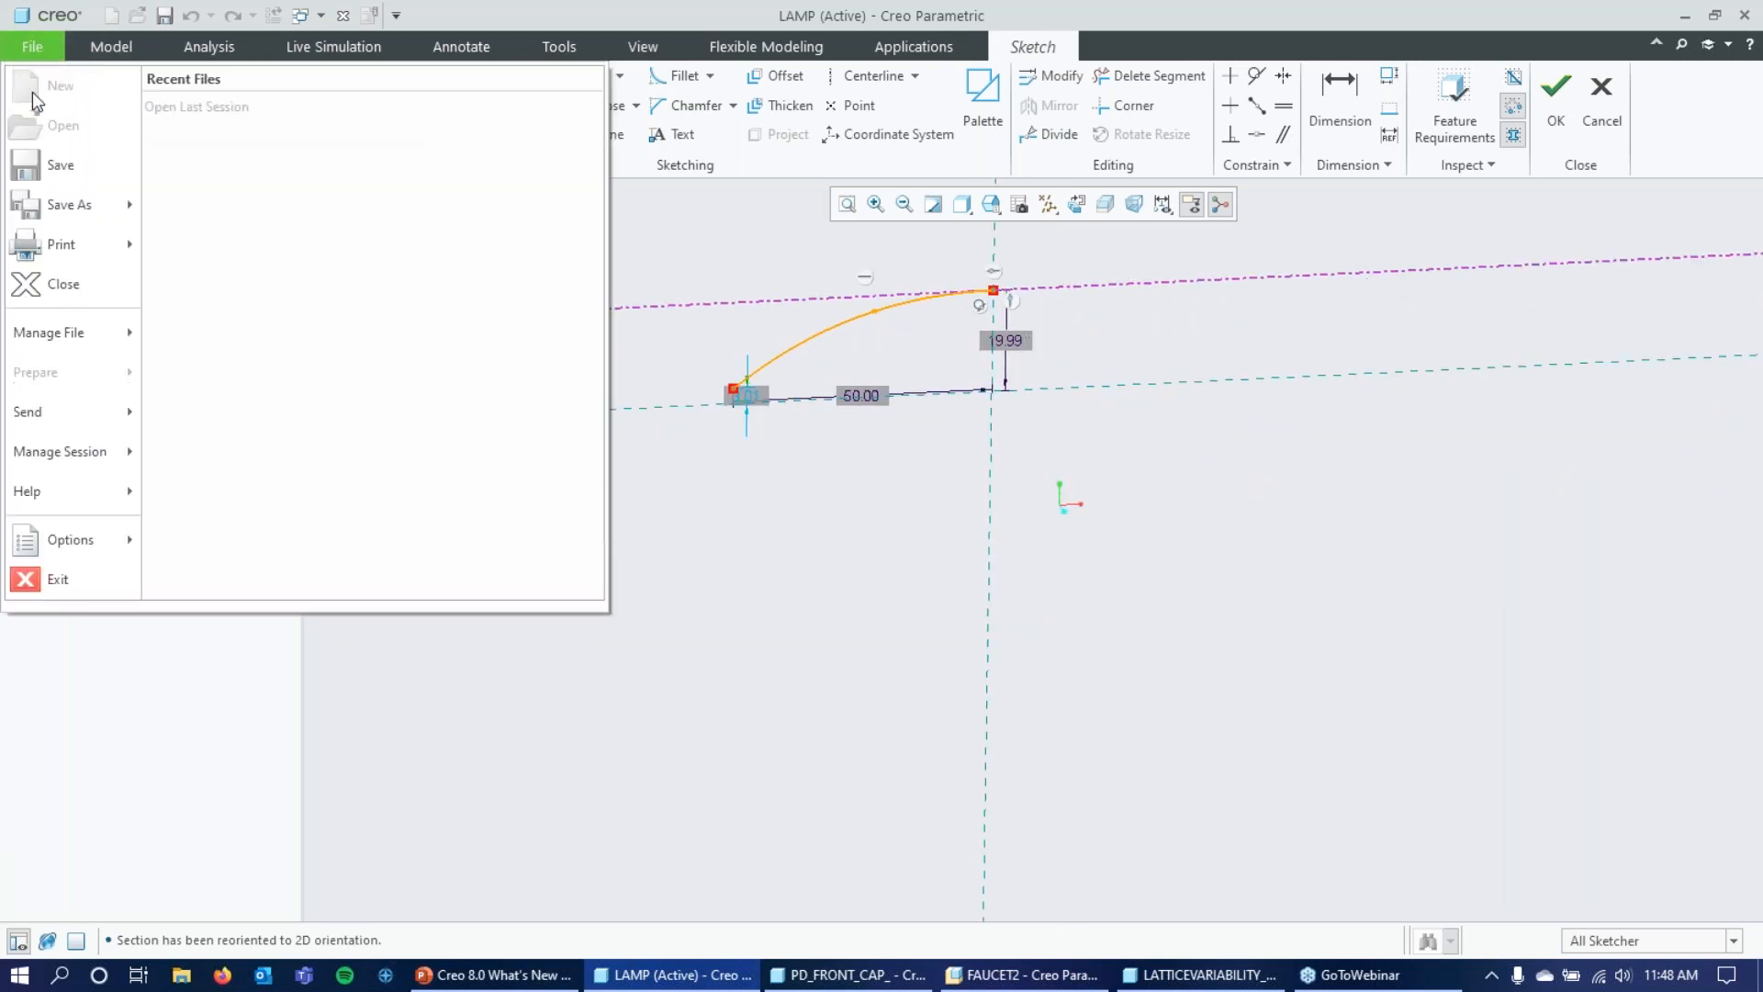
click(66, 538)
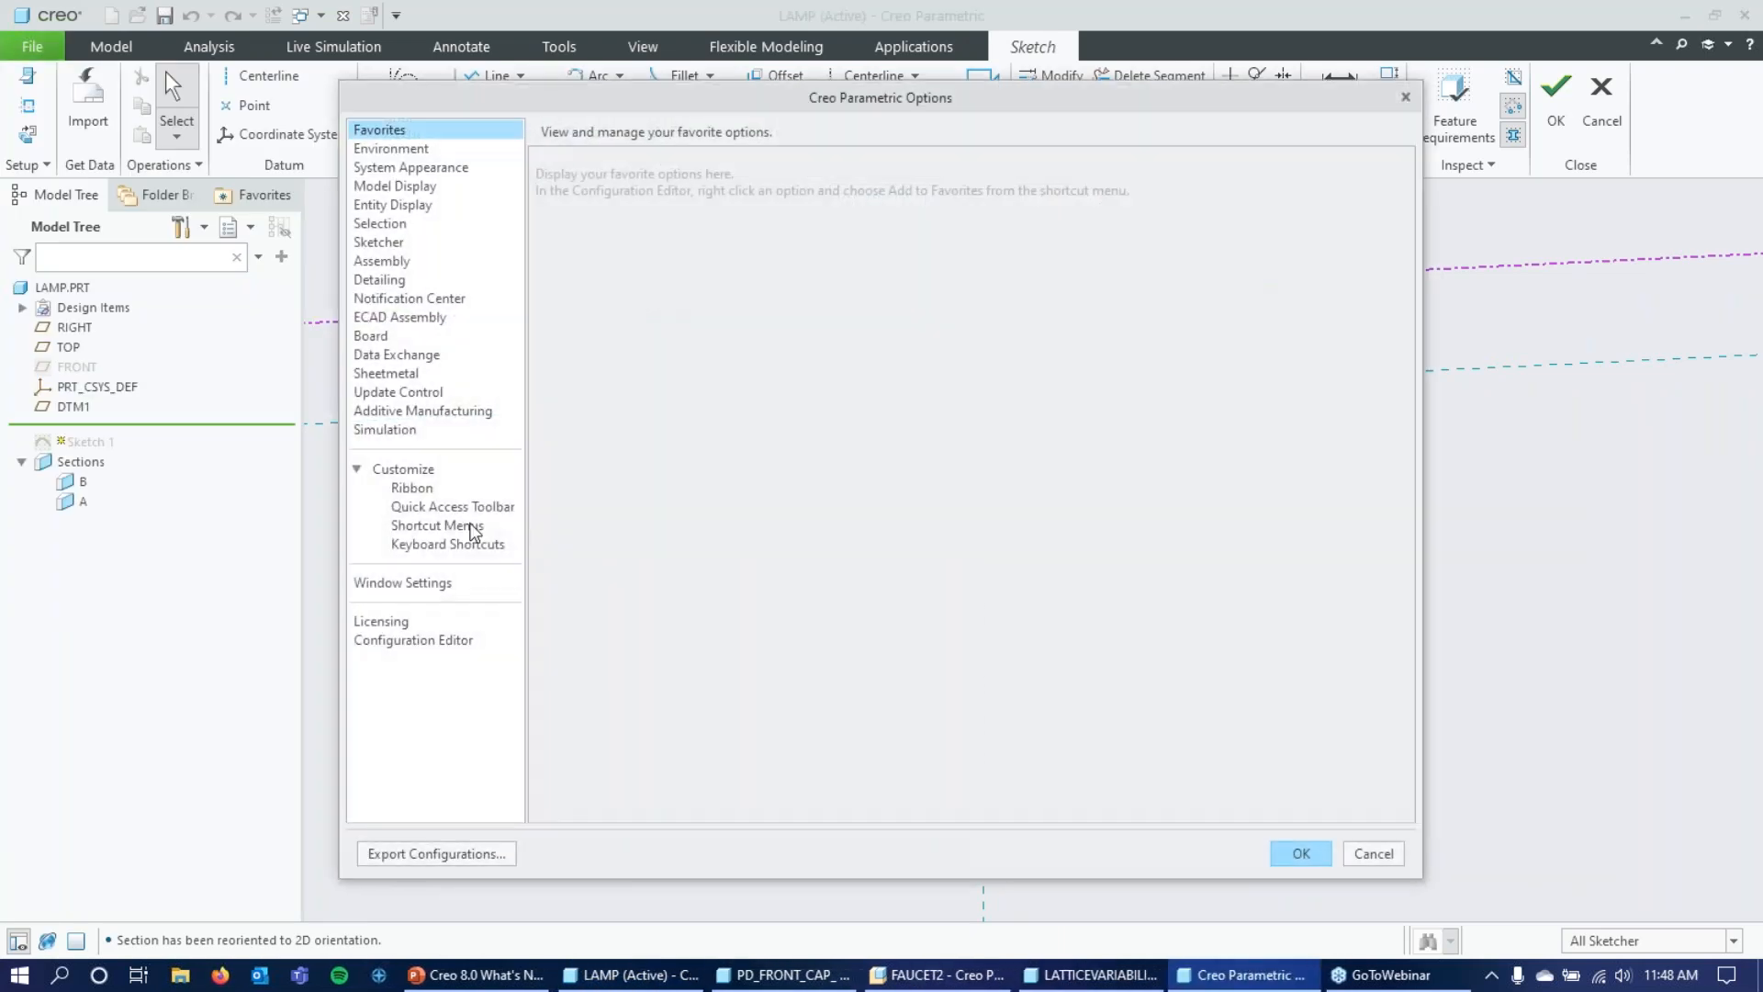
click(378, 643)
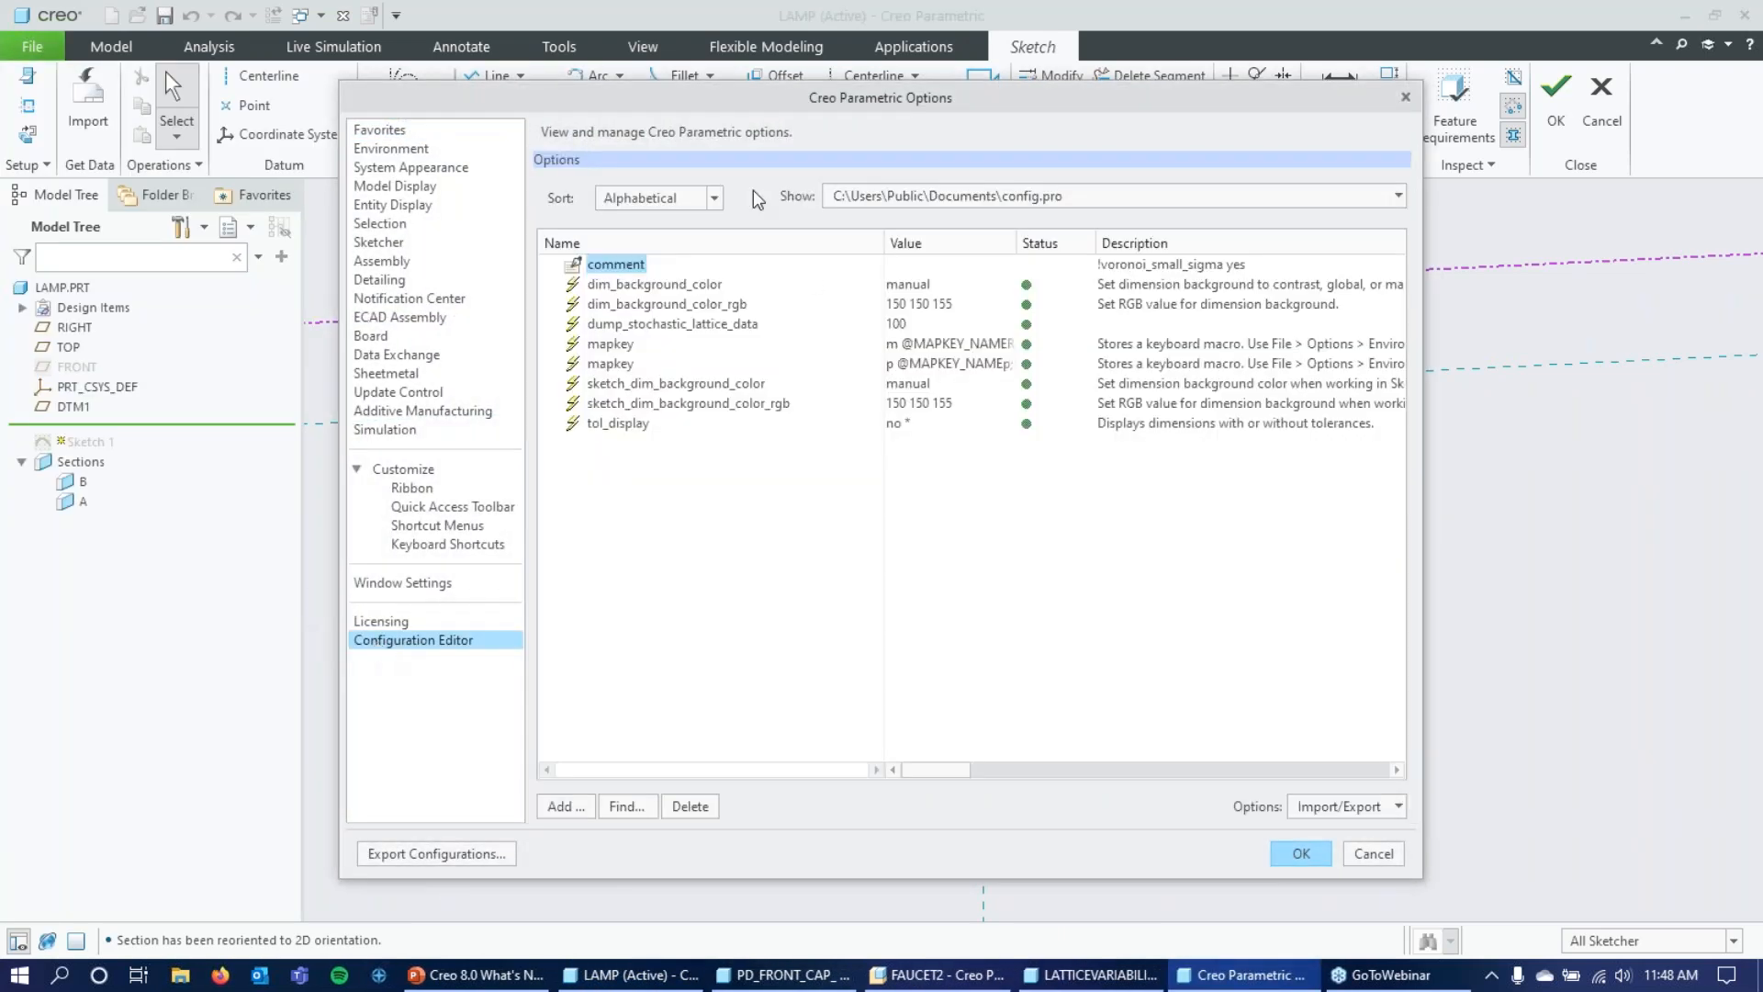
drag(868, 97, 751, 62)
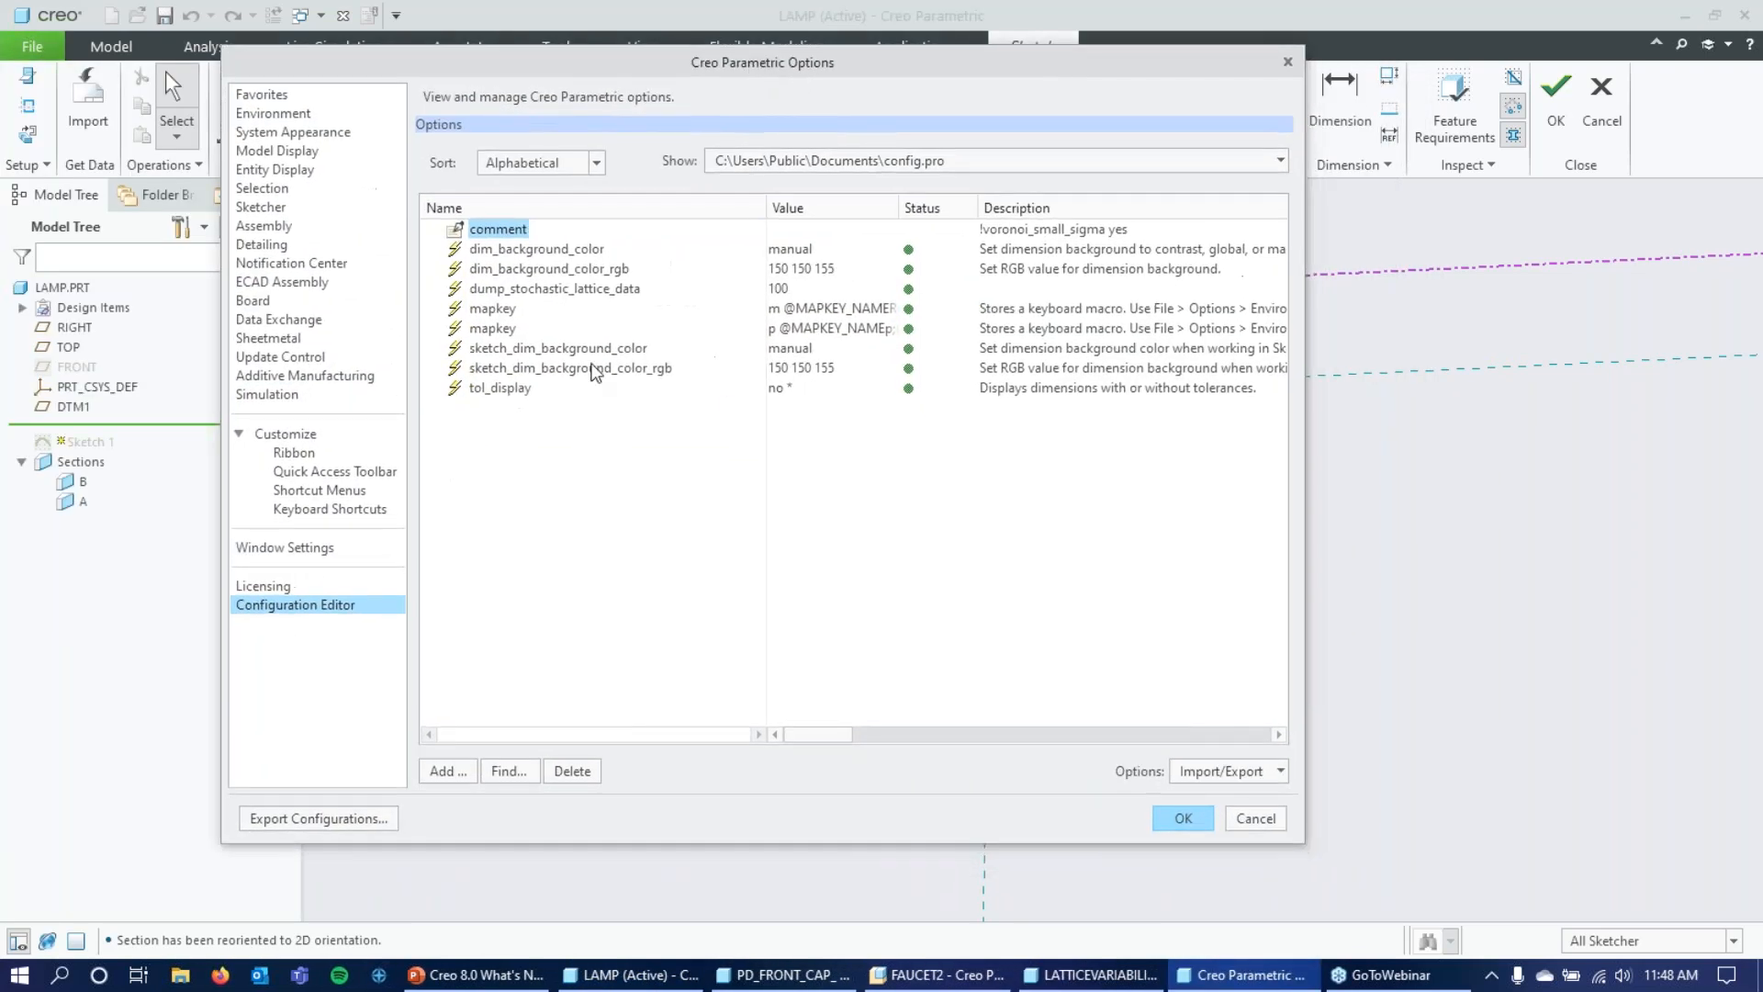
click(564, 351)
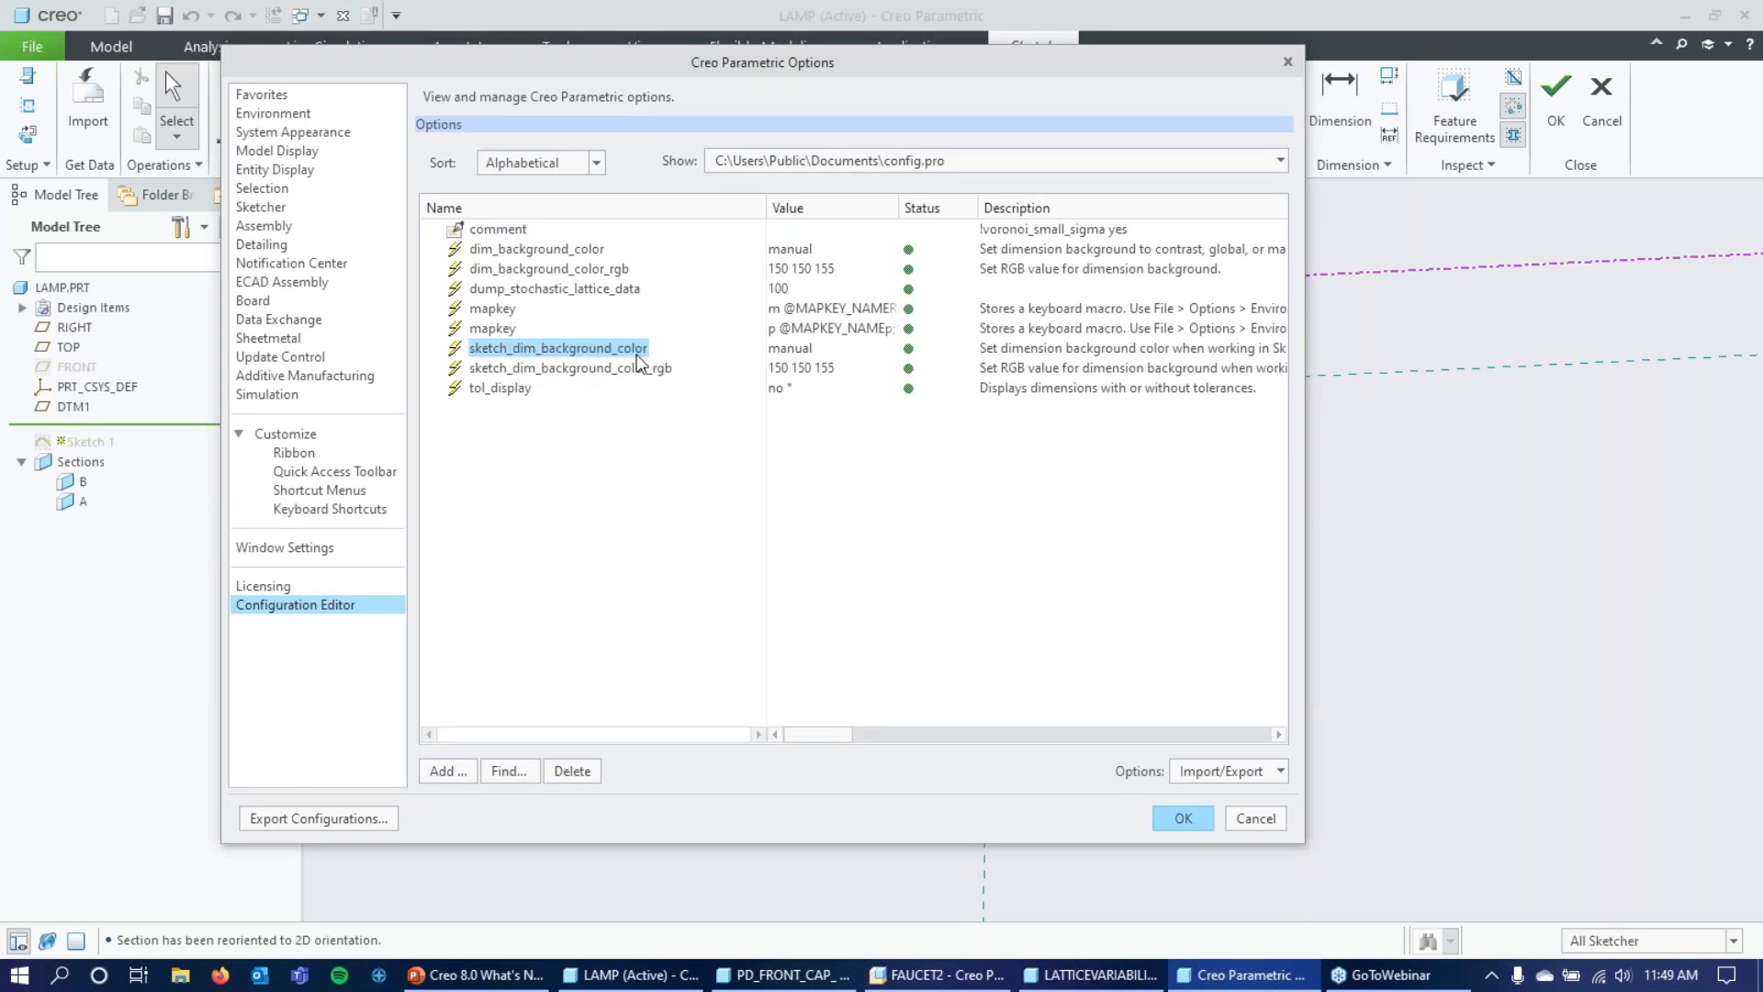
click(668, 371)
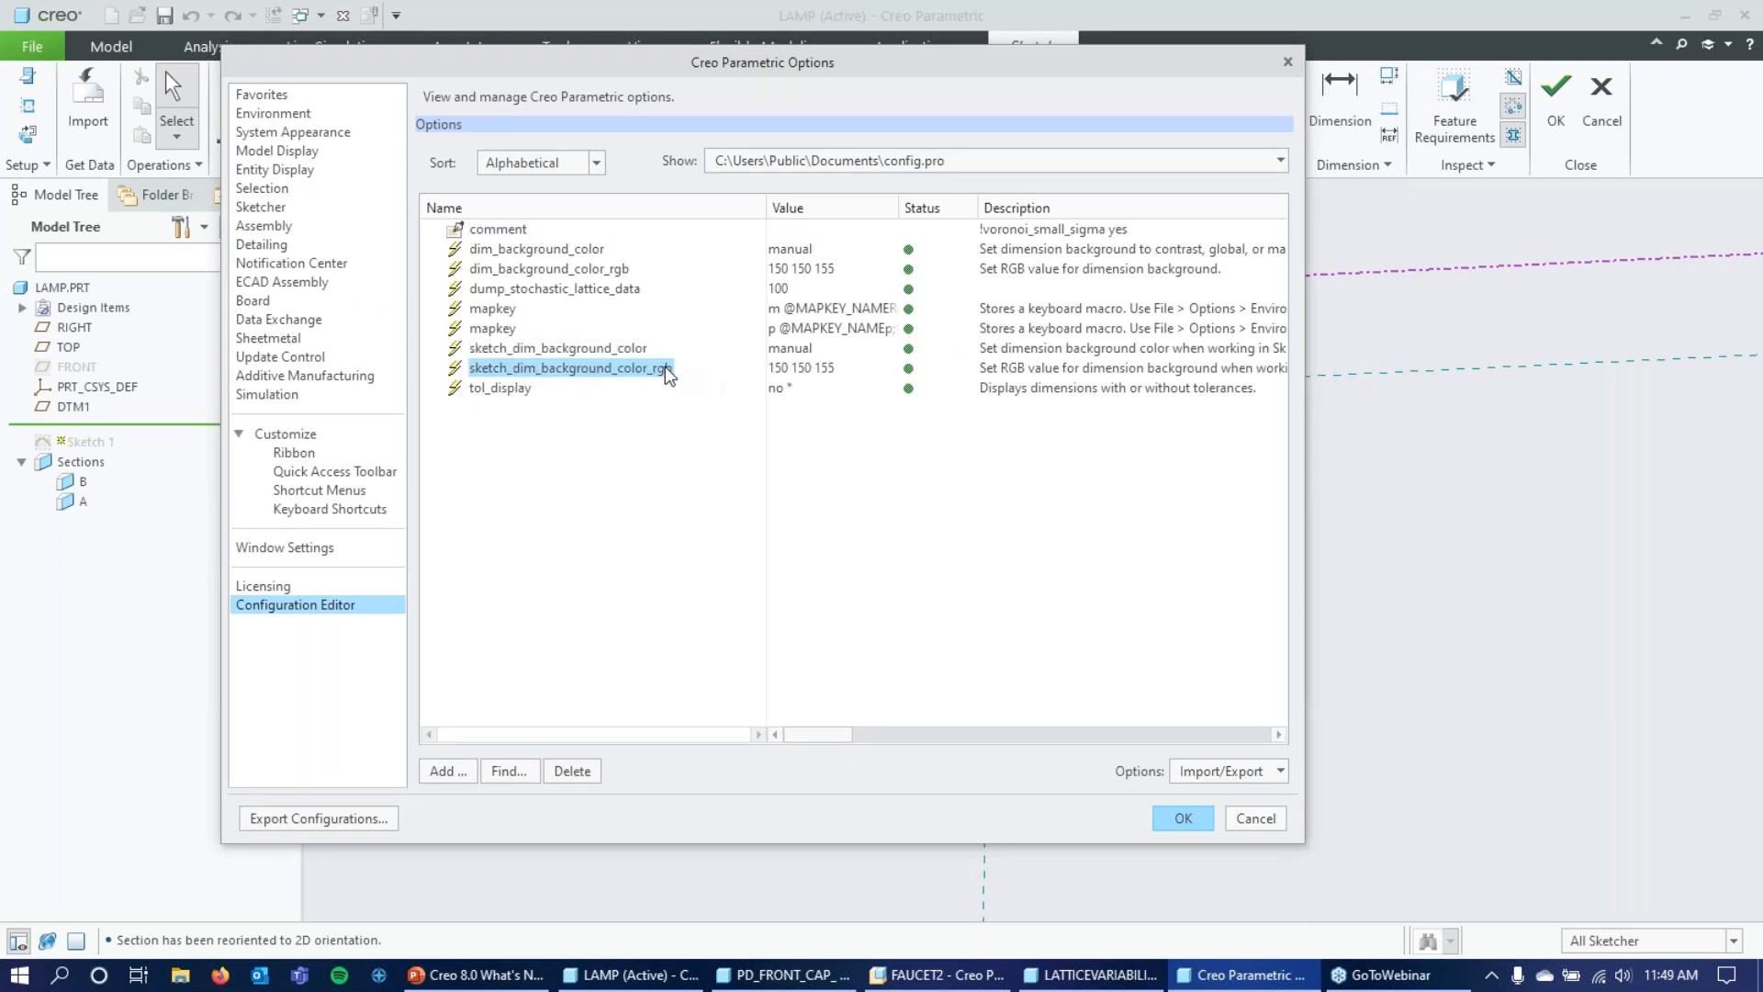
double_click(804, 372)
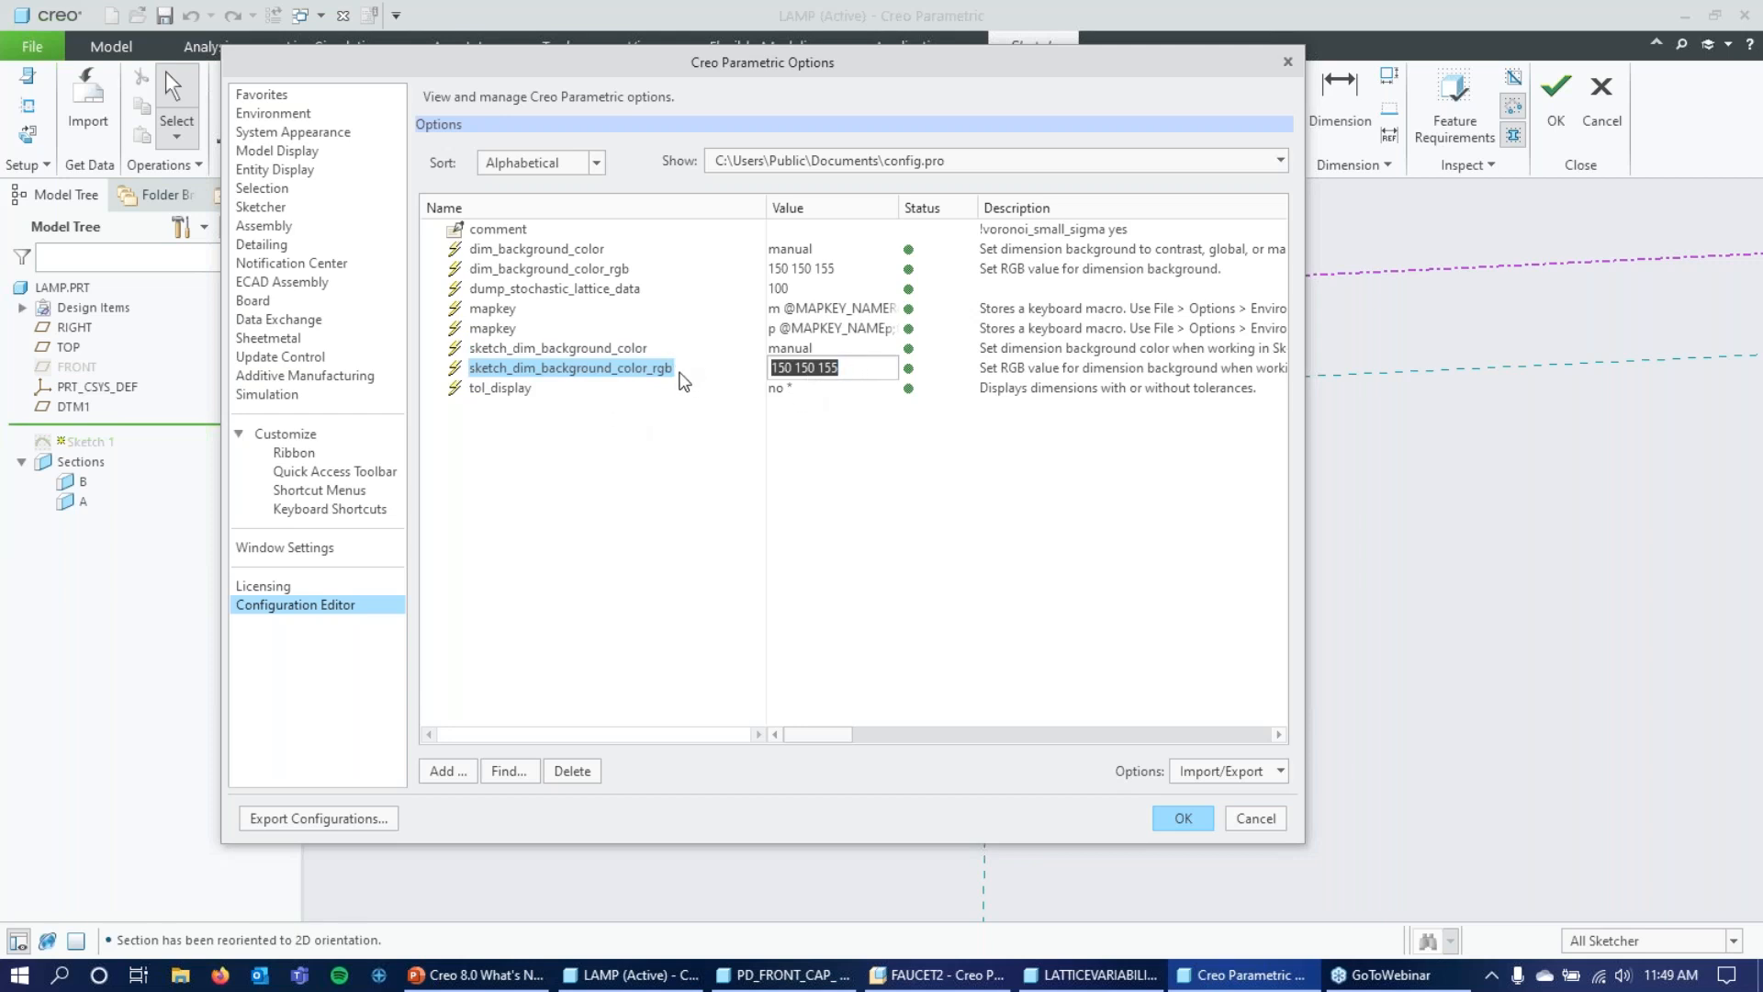
key(Return)
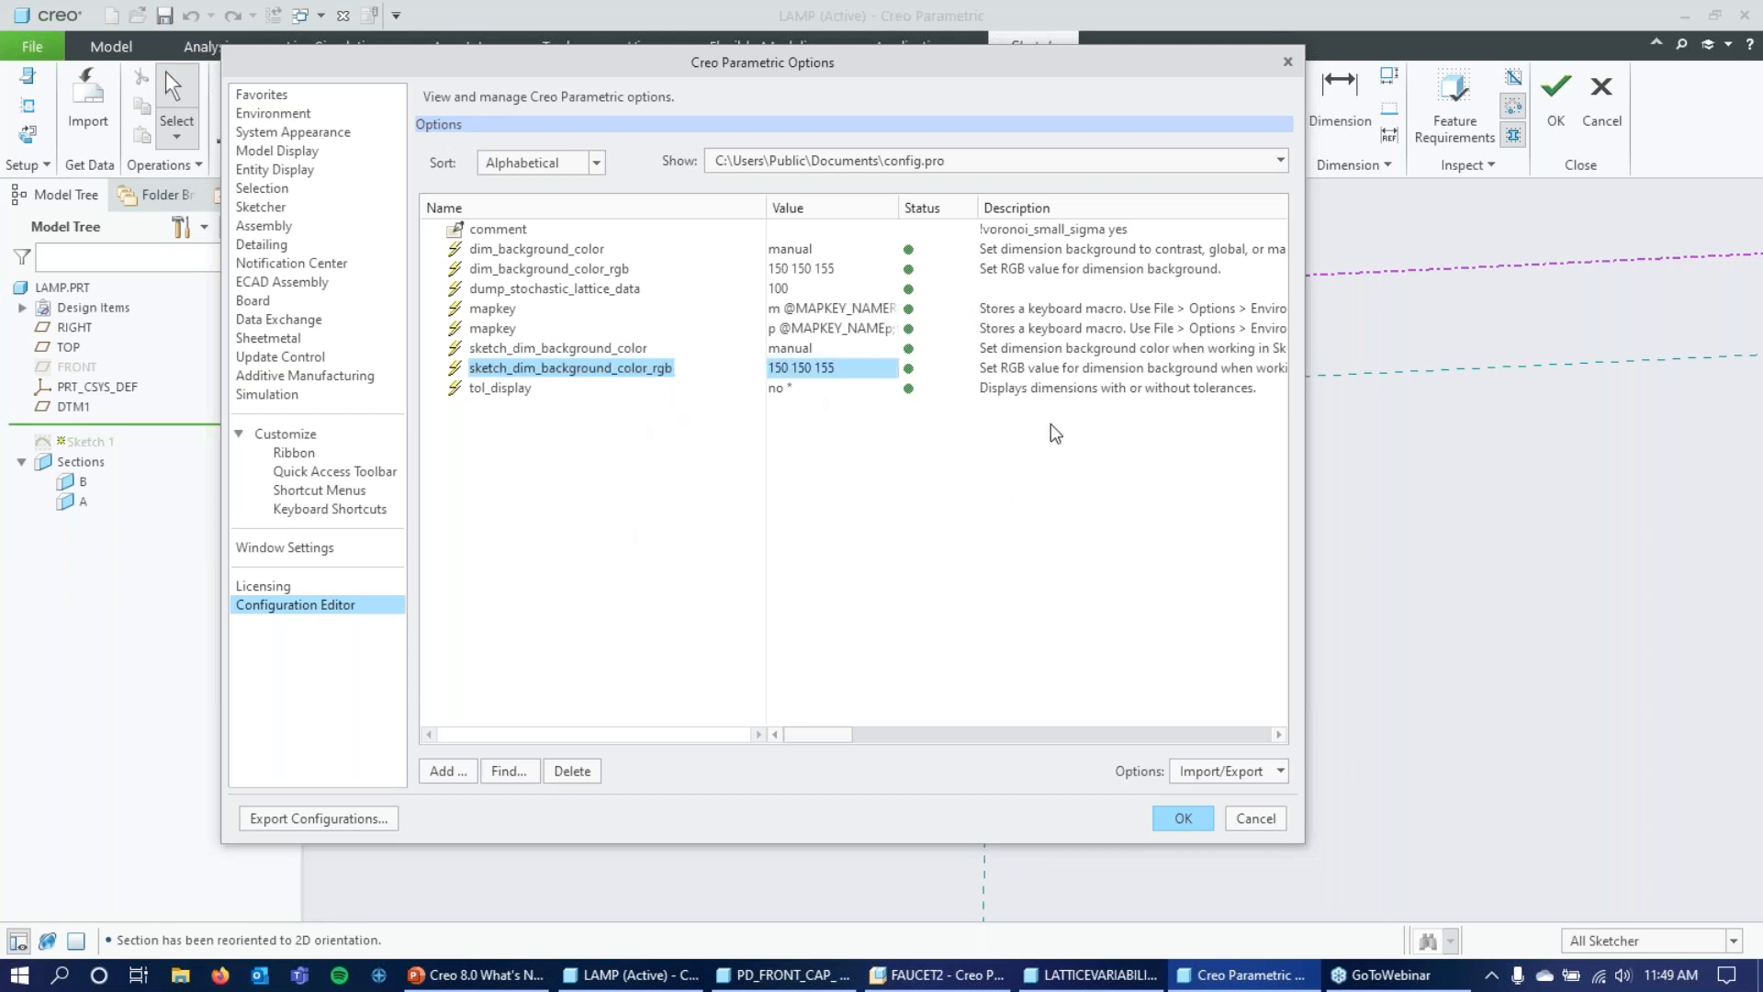
click(1262, 820)
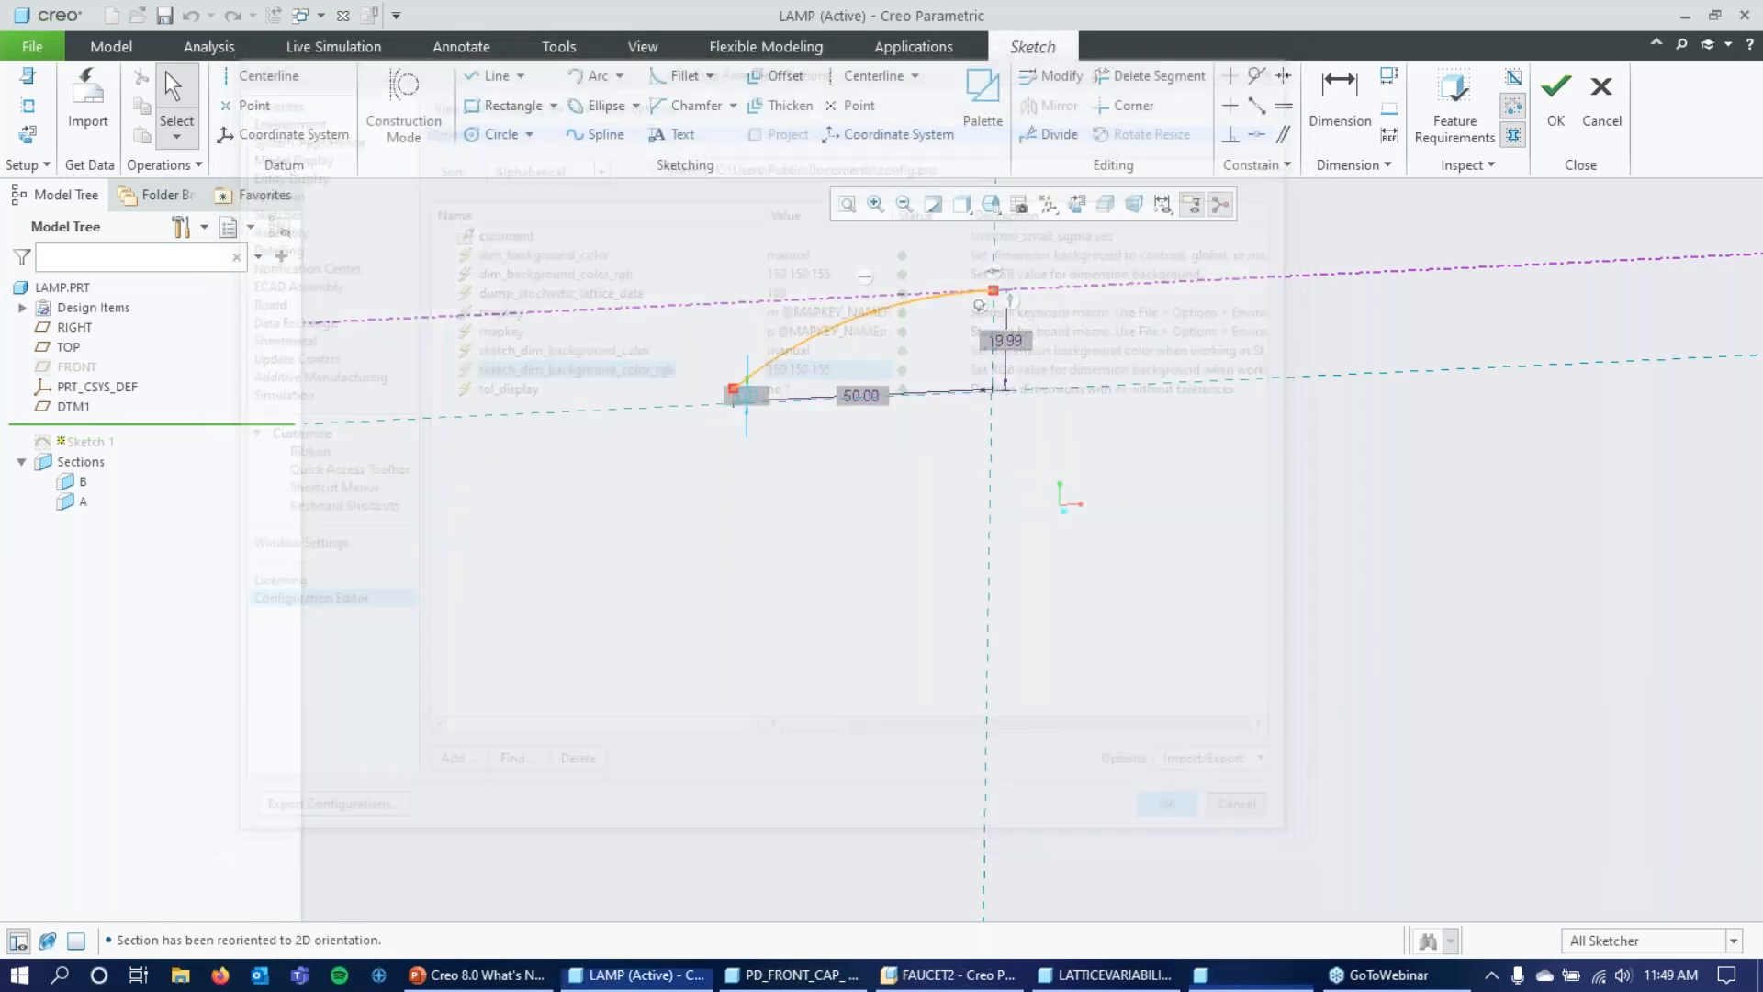
Accept Sketch 1 and return to the part model.
mouse_move(800, 633)
middle_down()
mouse_move(771, 610)
mouse_move(799, 592)
middle_up()
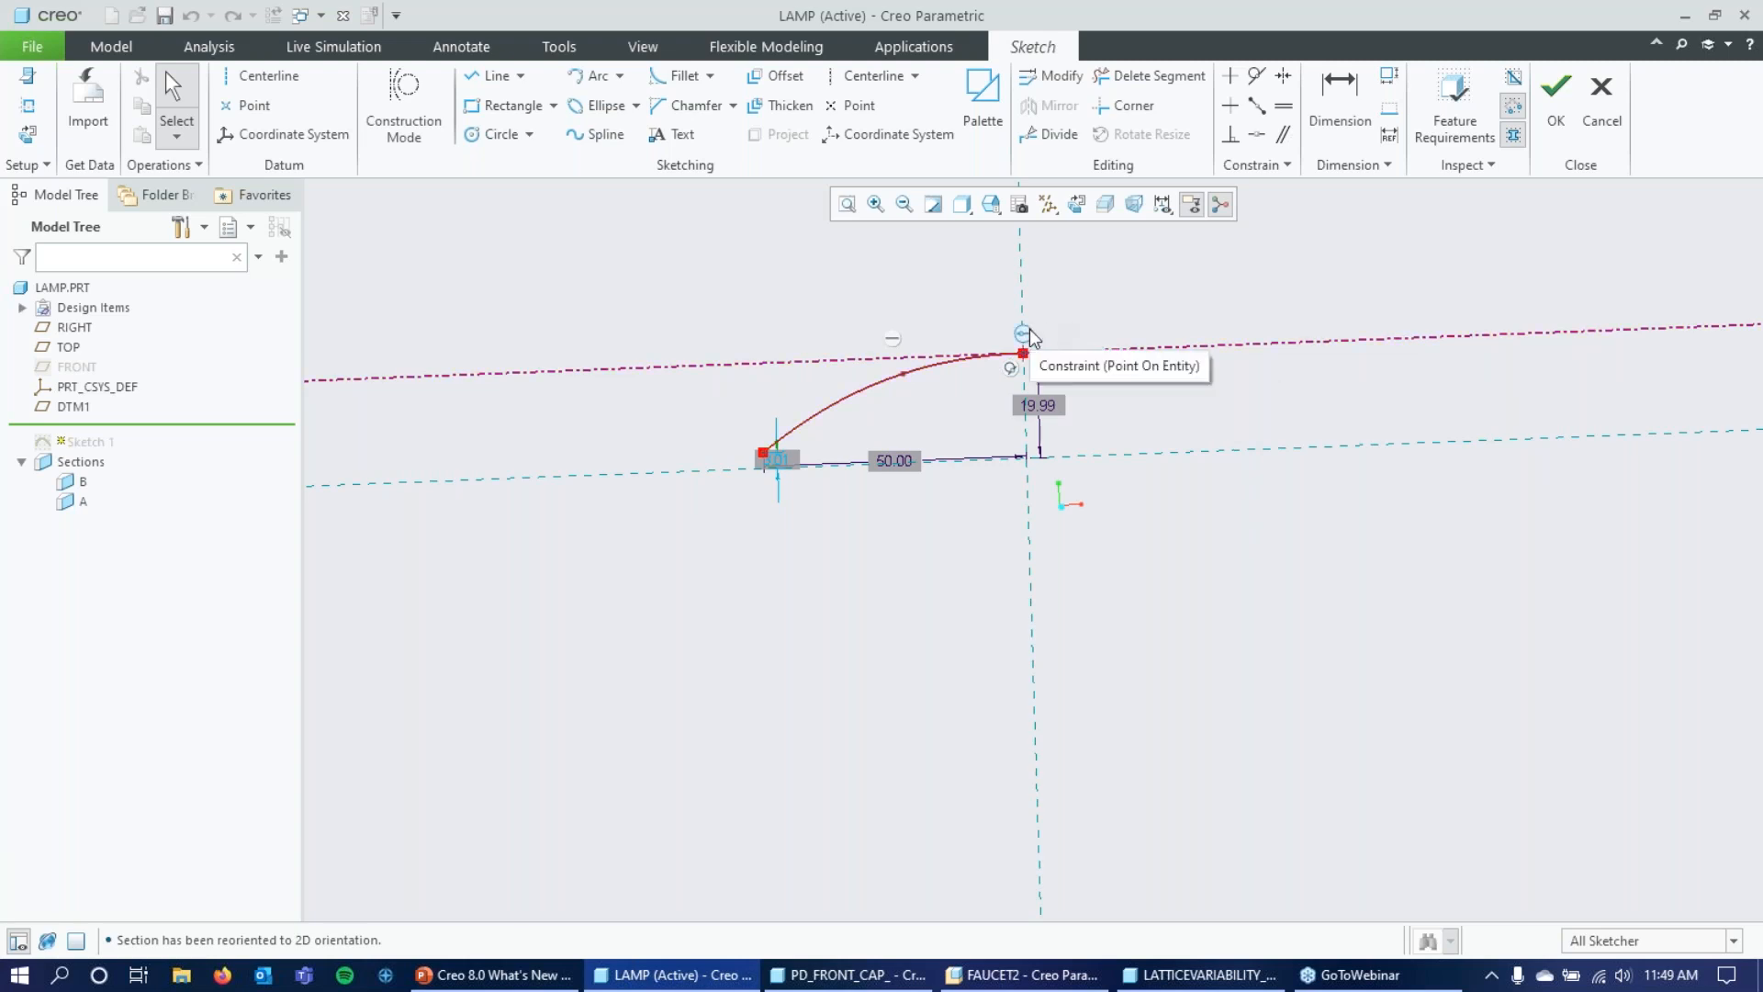
click(1557, 118)
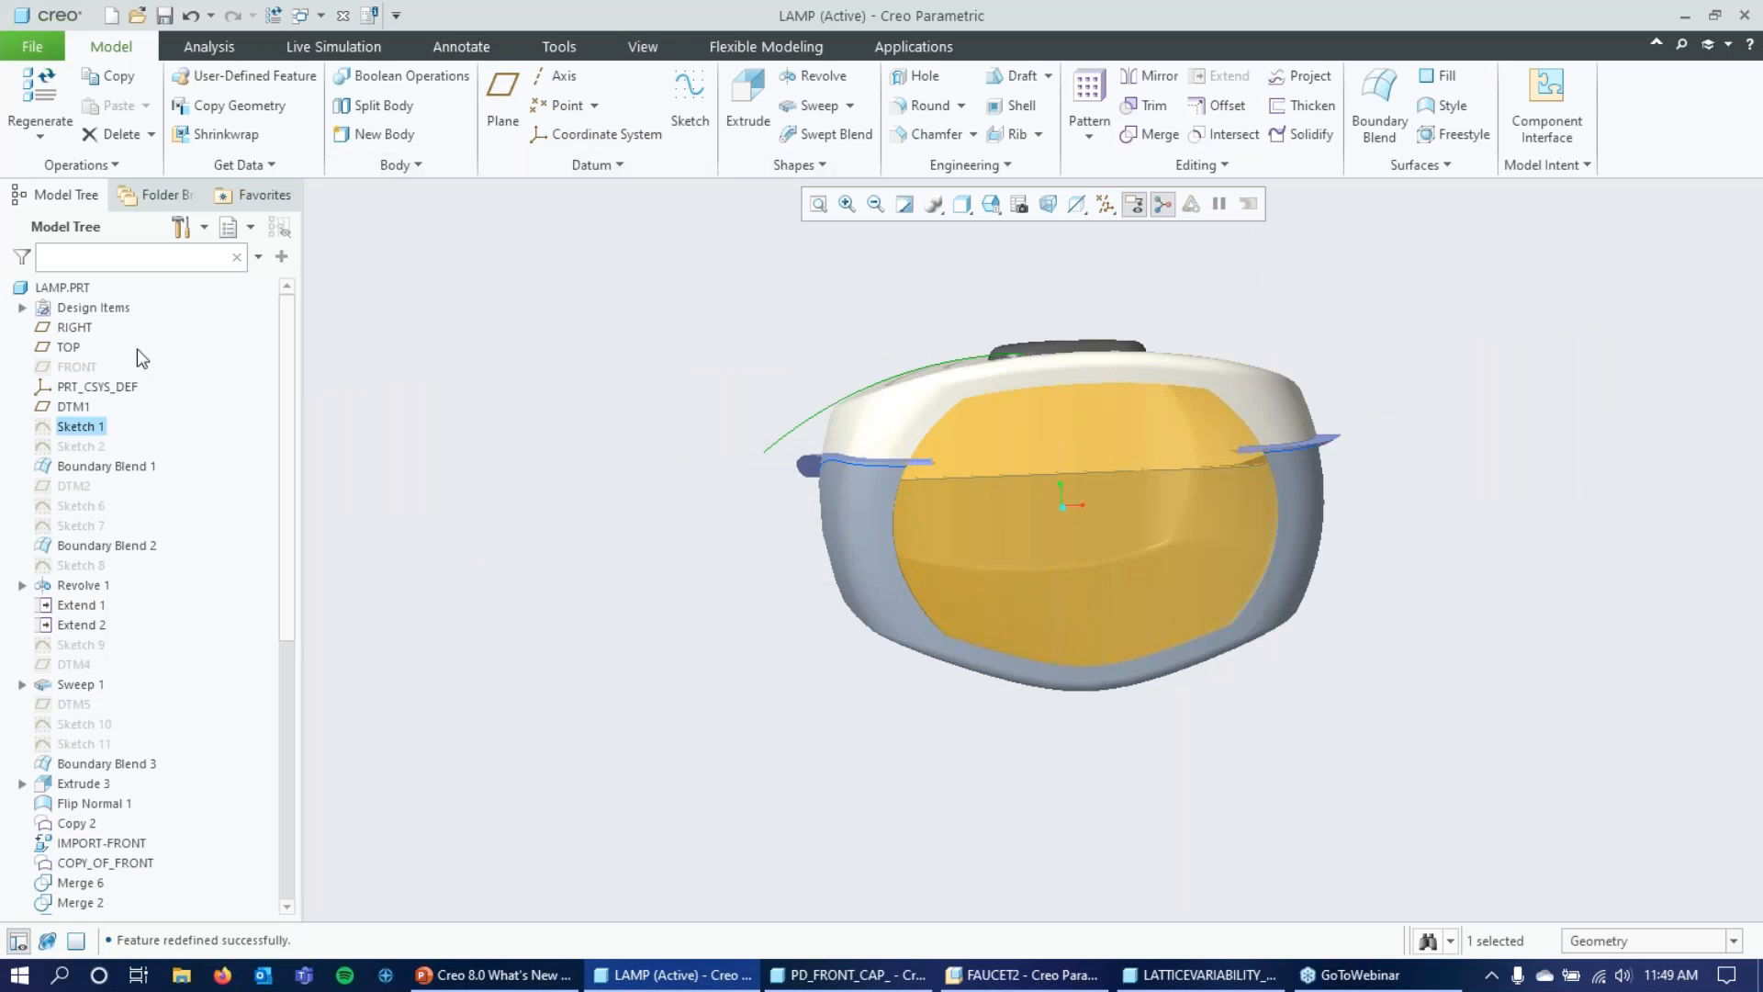
Expand Design Items in the model tree to examine the contents of the Quilts and Bodies groups.
click(70, 309)
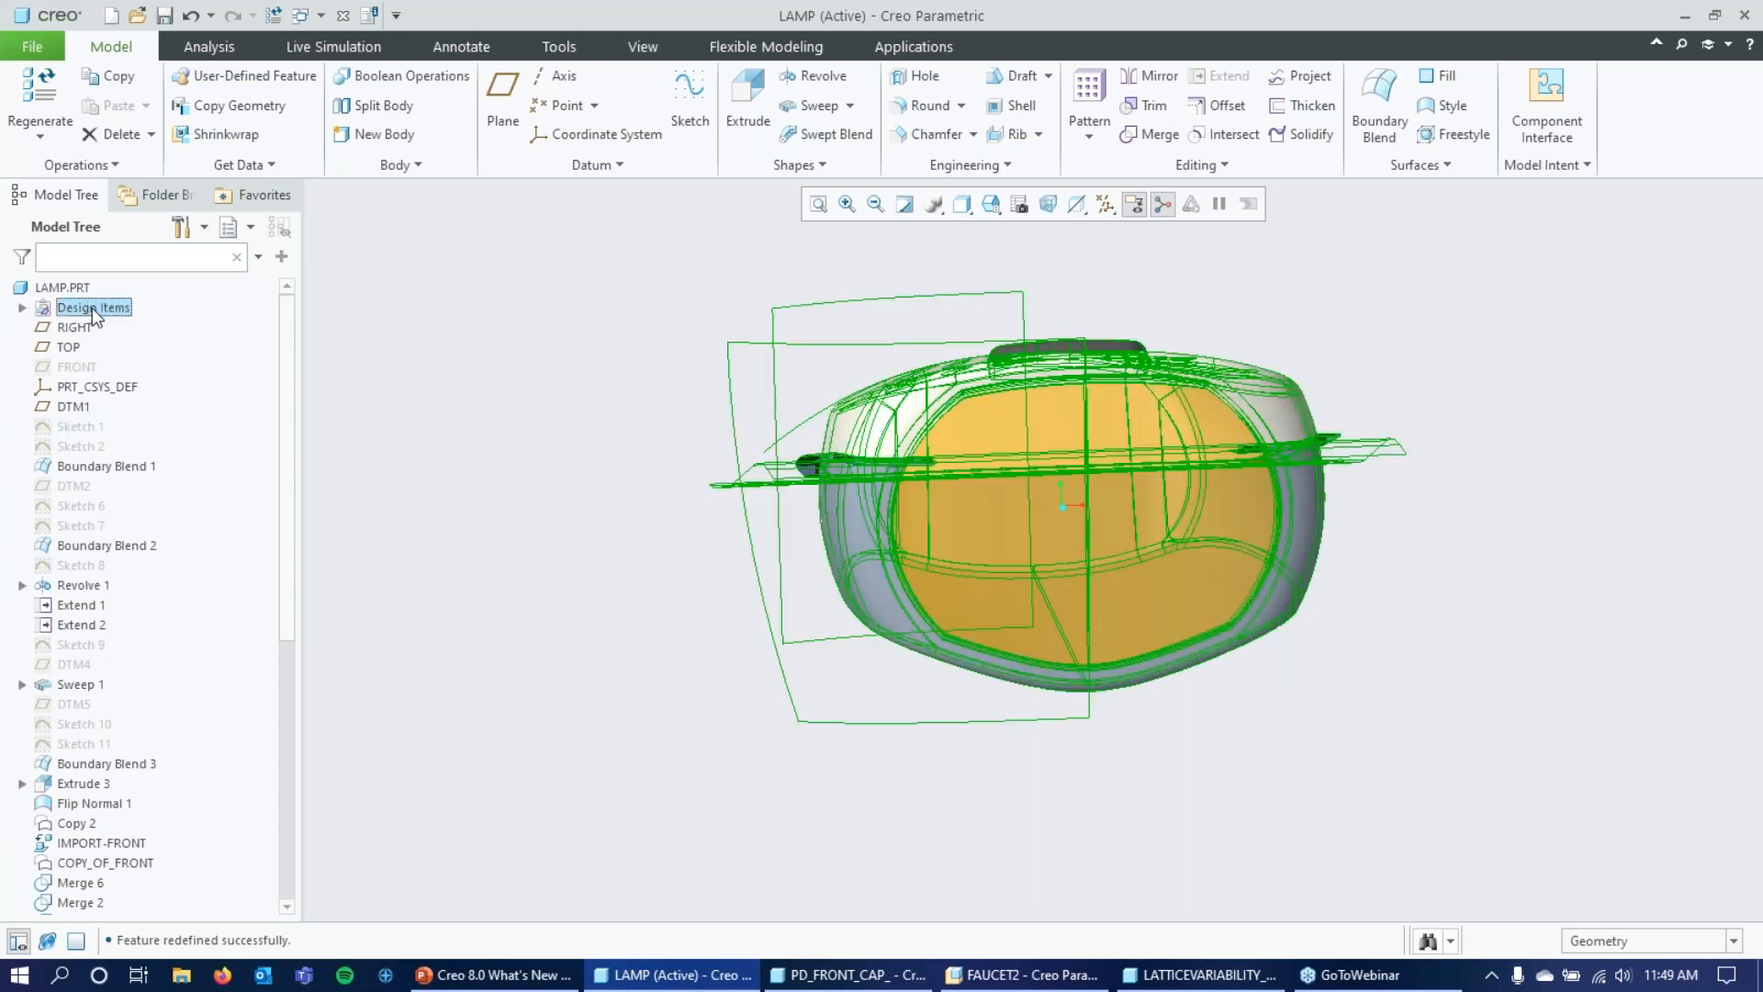
click(22, 308)
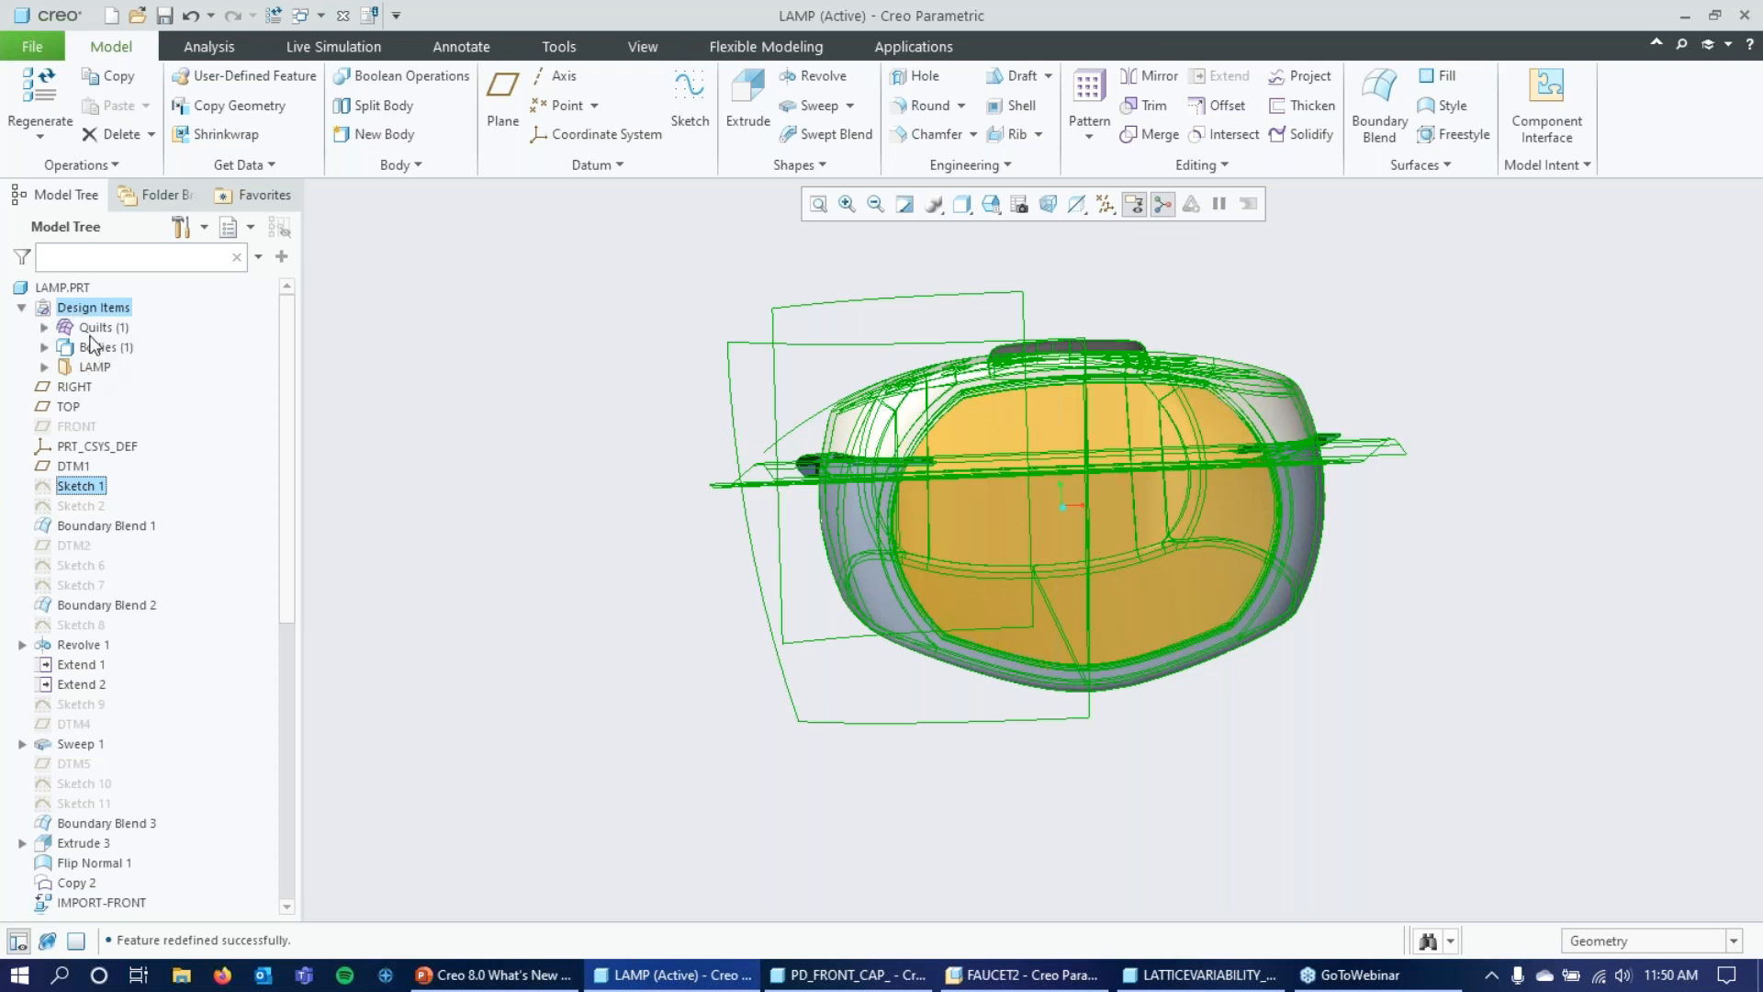
click(20, 310)
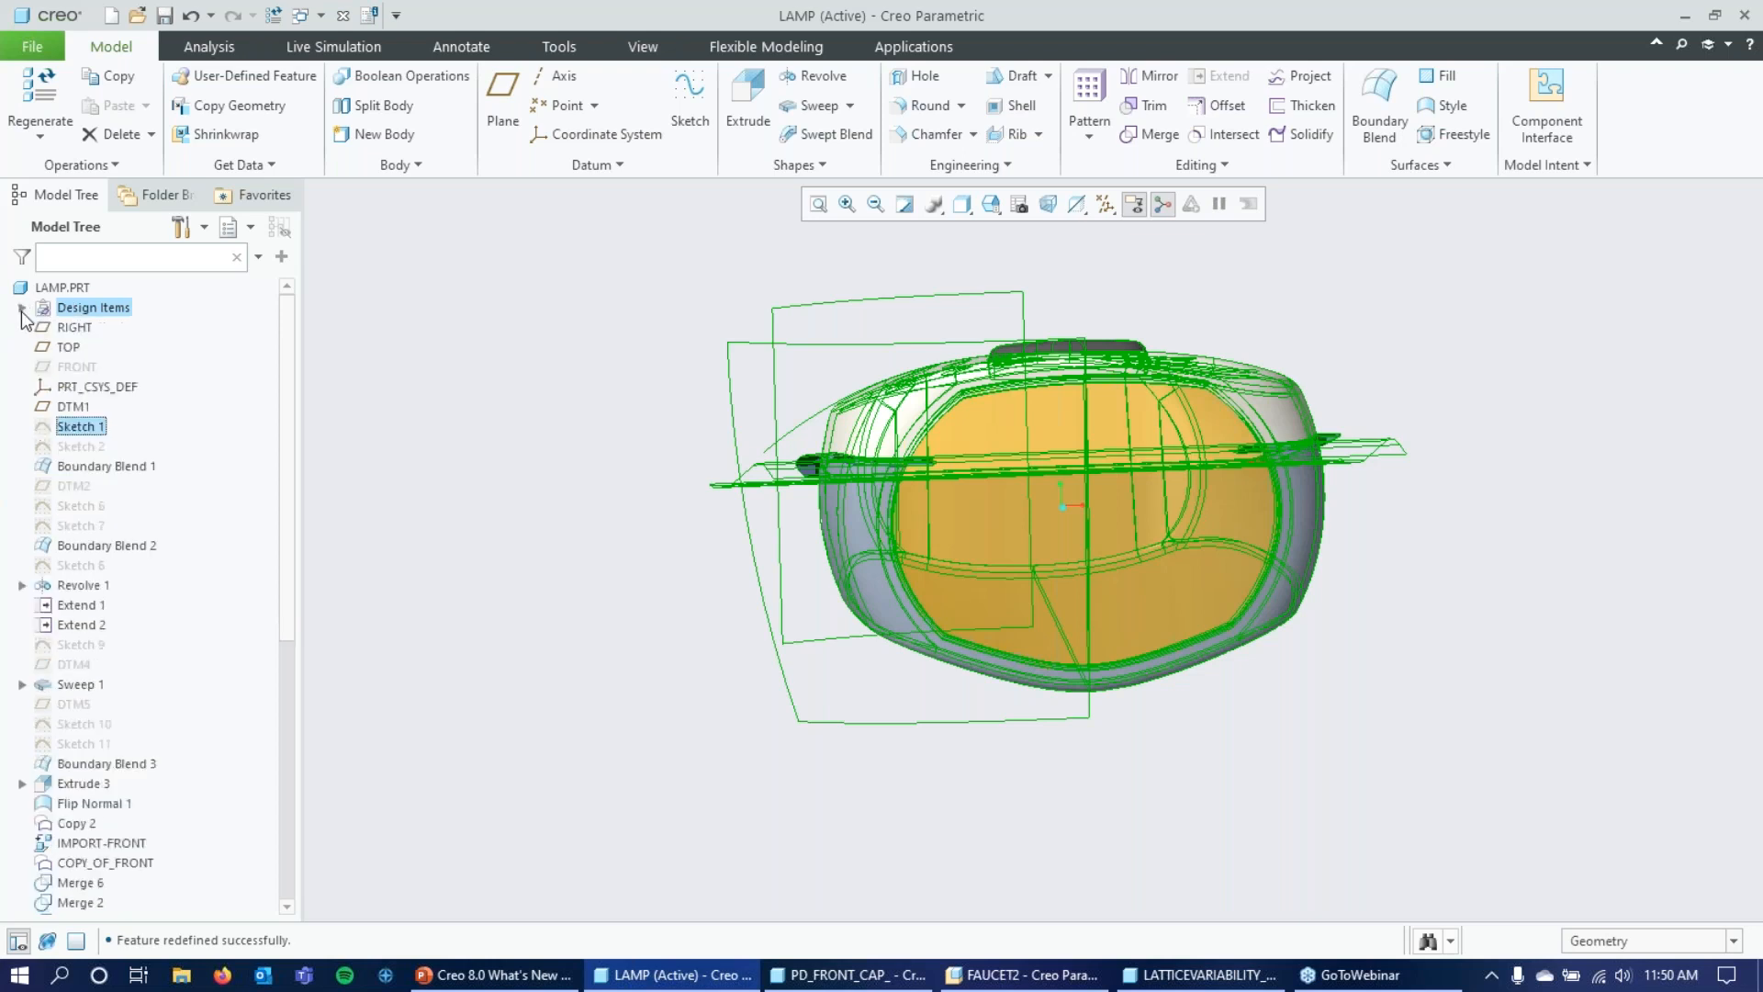
click(20, 309)
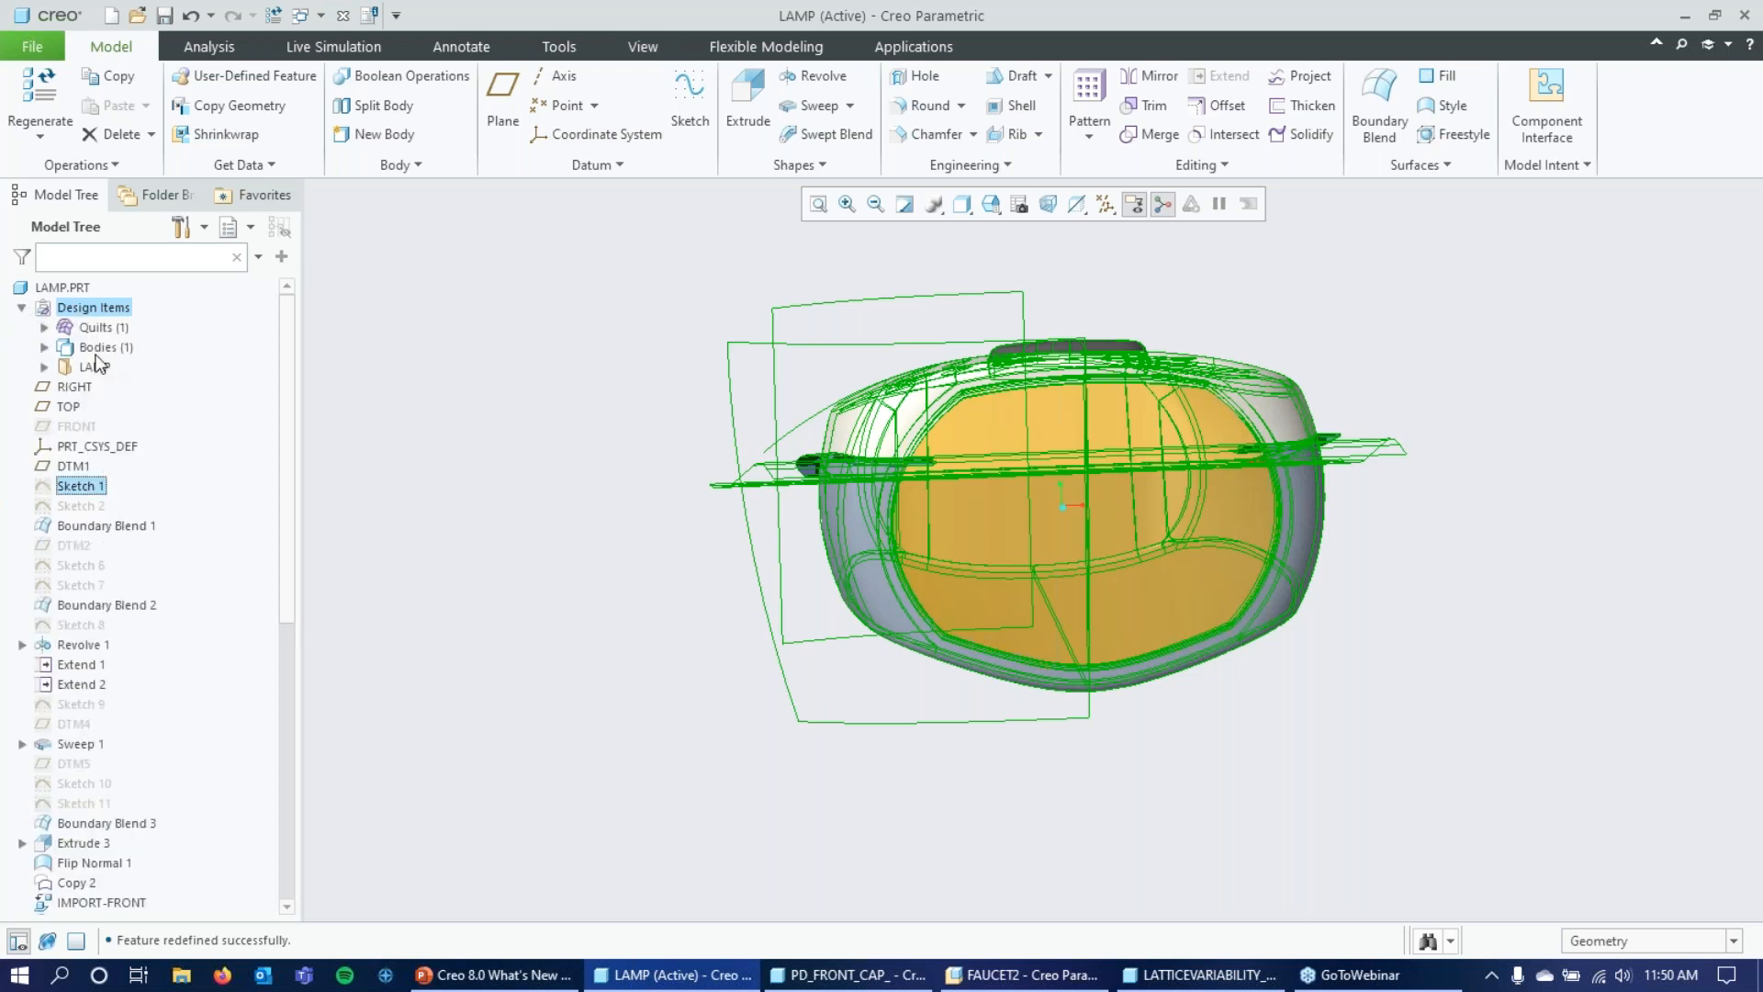
click(44, 328)
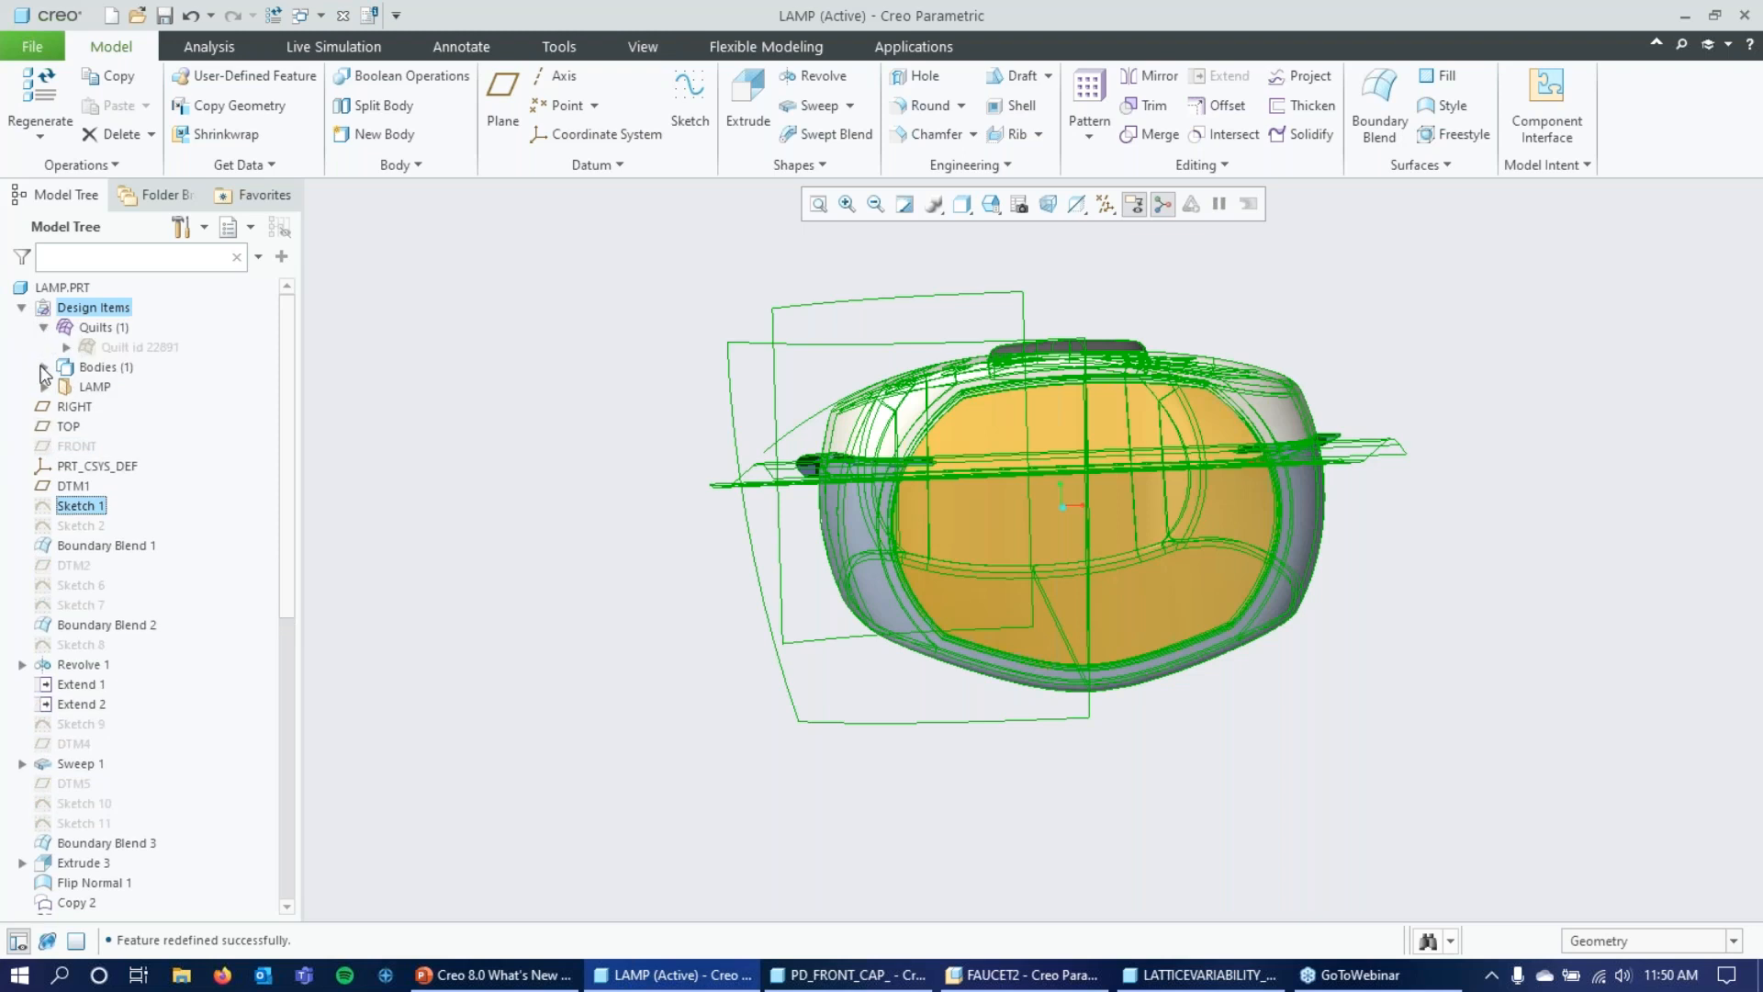
click(42, 367)
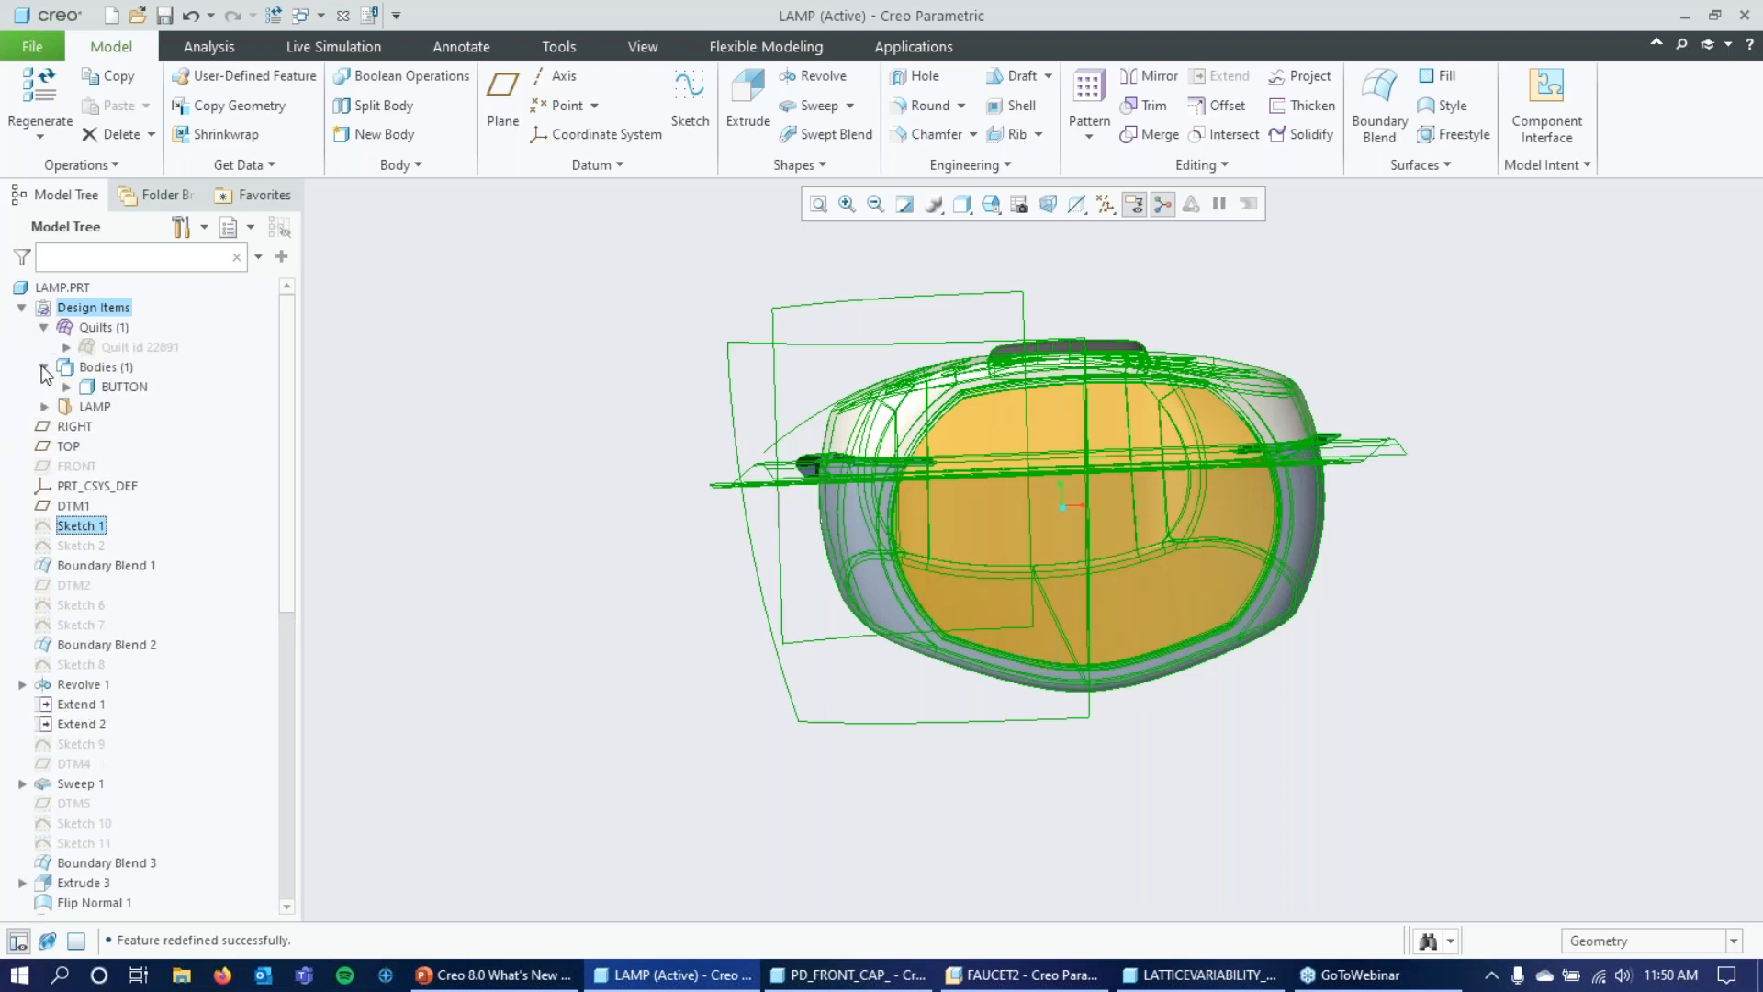
Highlight the ungrouped BUTTON body and the quilt in the model, and expand the LAMP custom group and its _HOUSING subgroup.
click(119, 386)
click(116, 346)
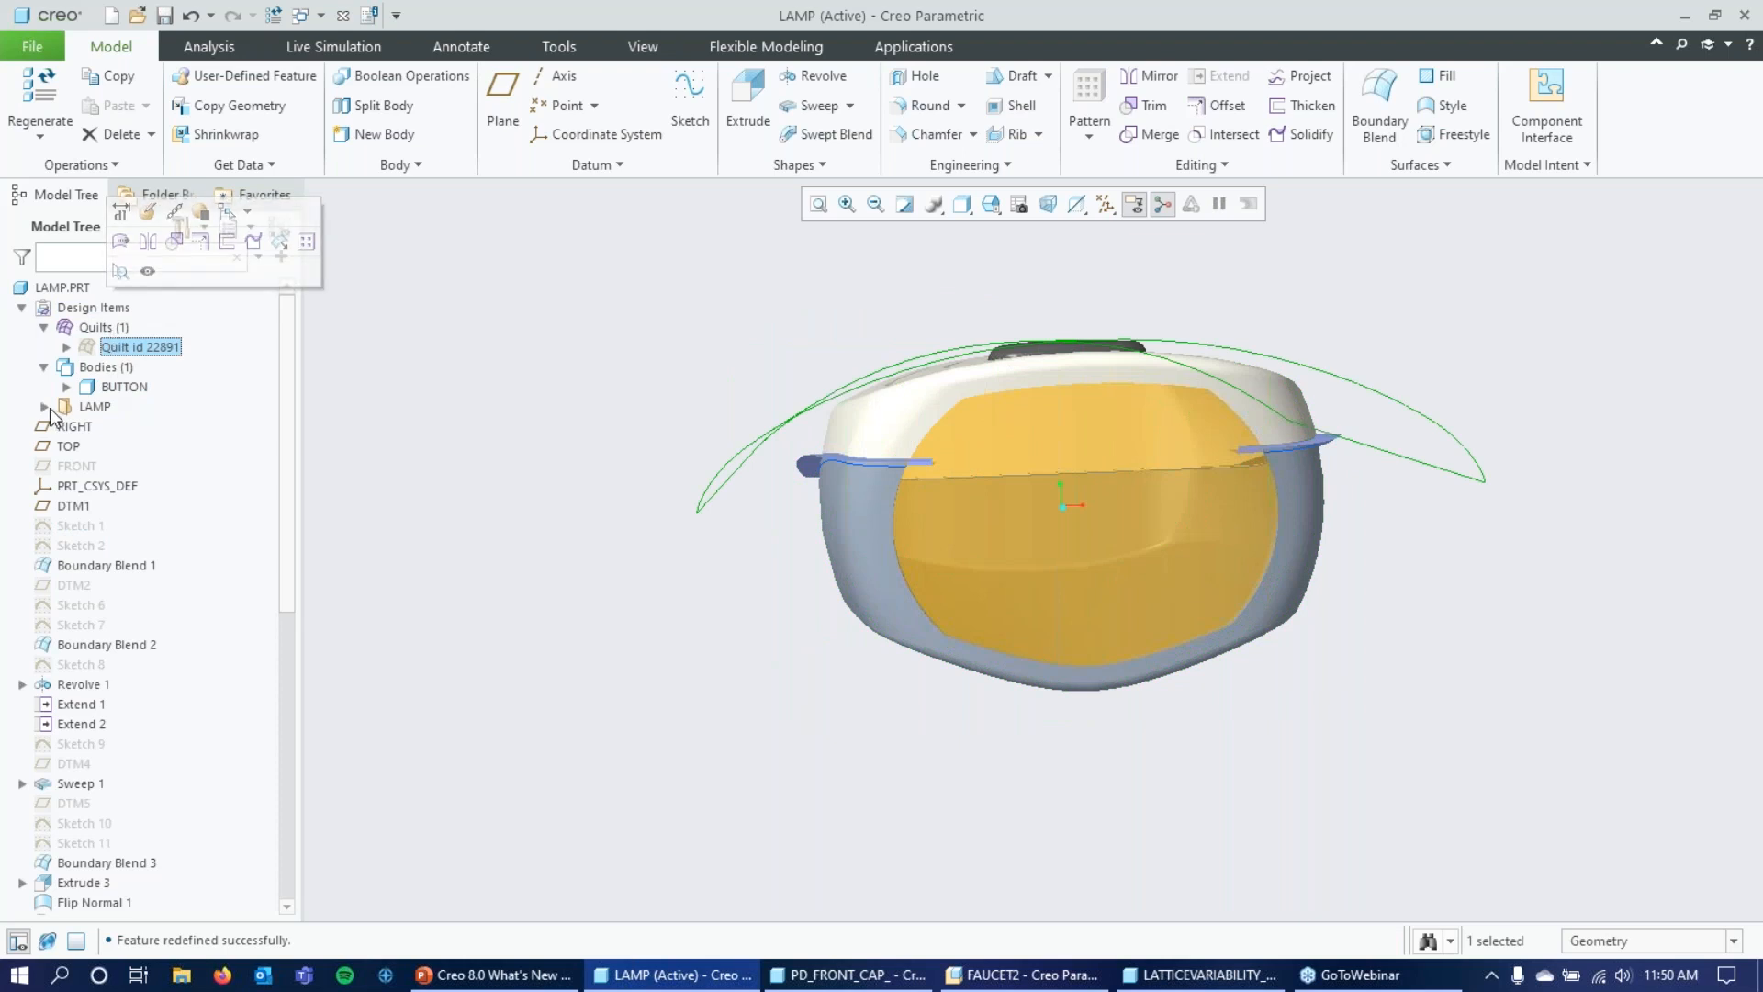
click(45, 407)
click(66, 428)
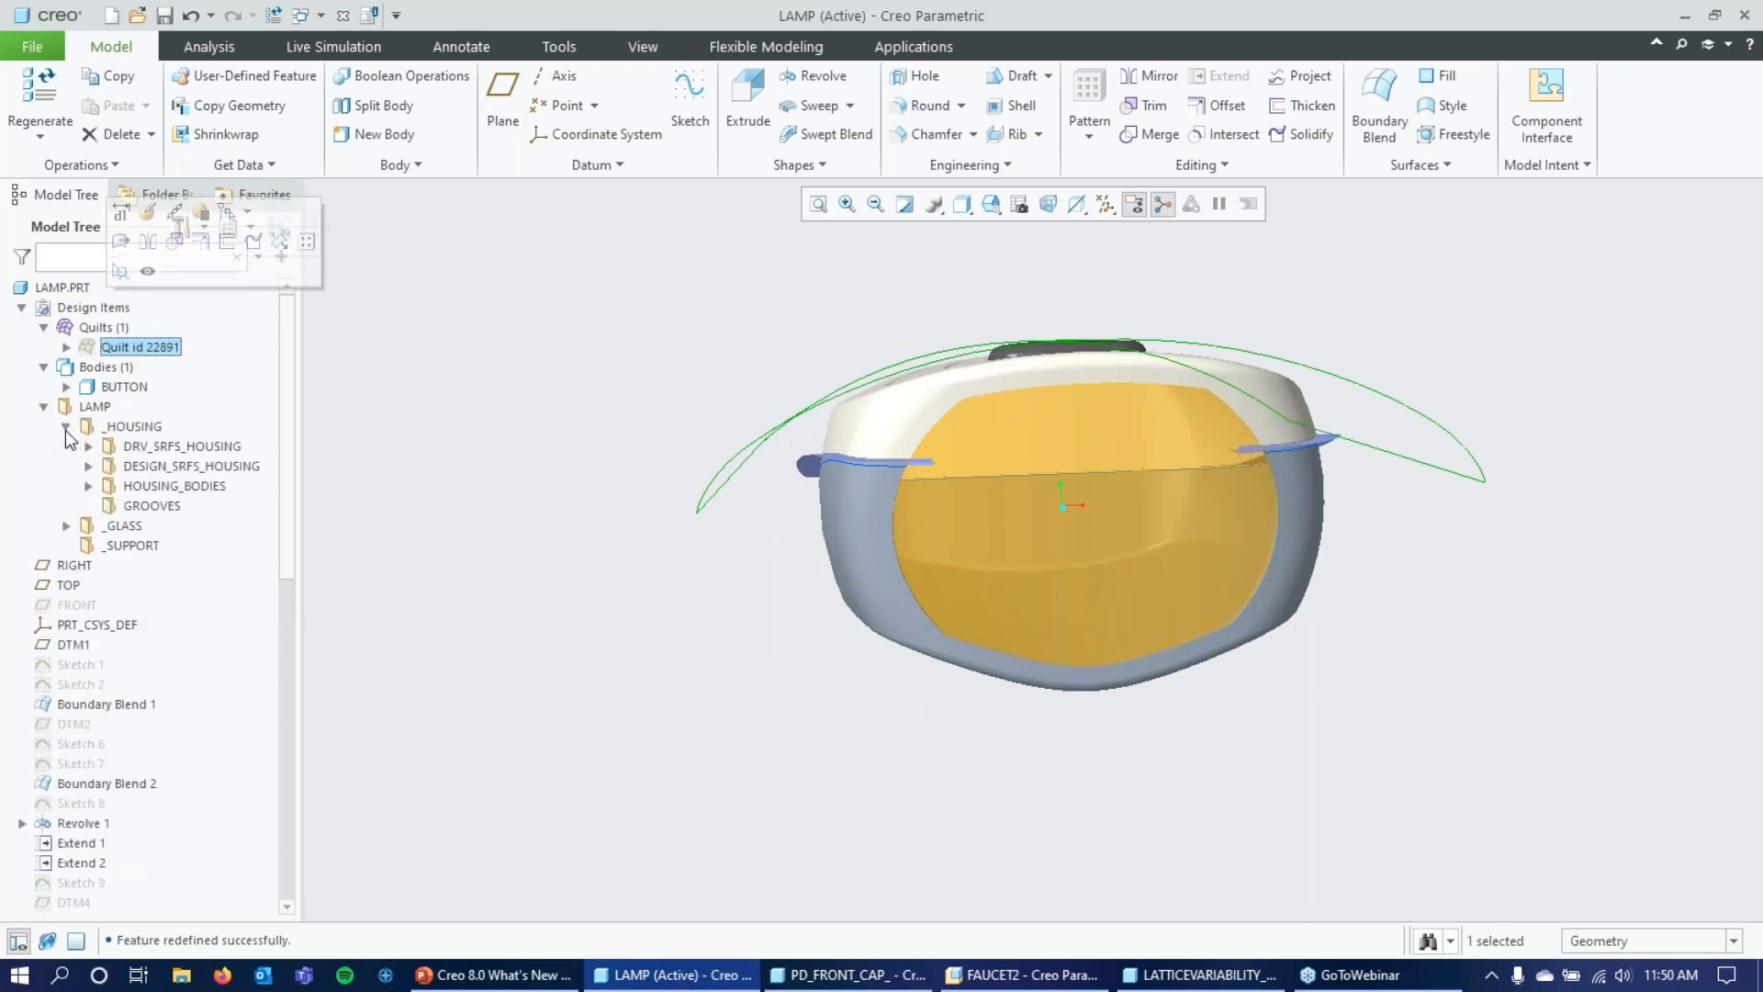
scroll(104, 429, down, 1)
scroll(101, 432, up, 1)
Expand DRV_SRFS_HOUSING, DESIGN_SRFS_HOUSING and HOUSING_BODIES, including HOUSING_ALL and SPLIT, to examine how the housing items are organized.
click(88, 447)
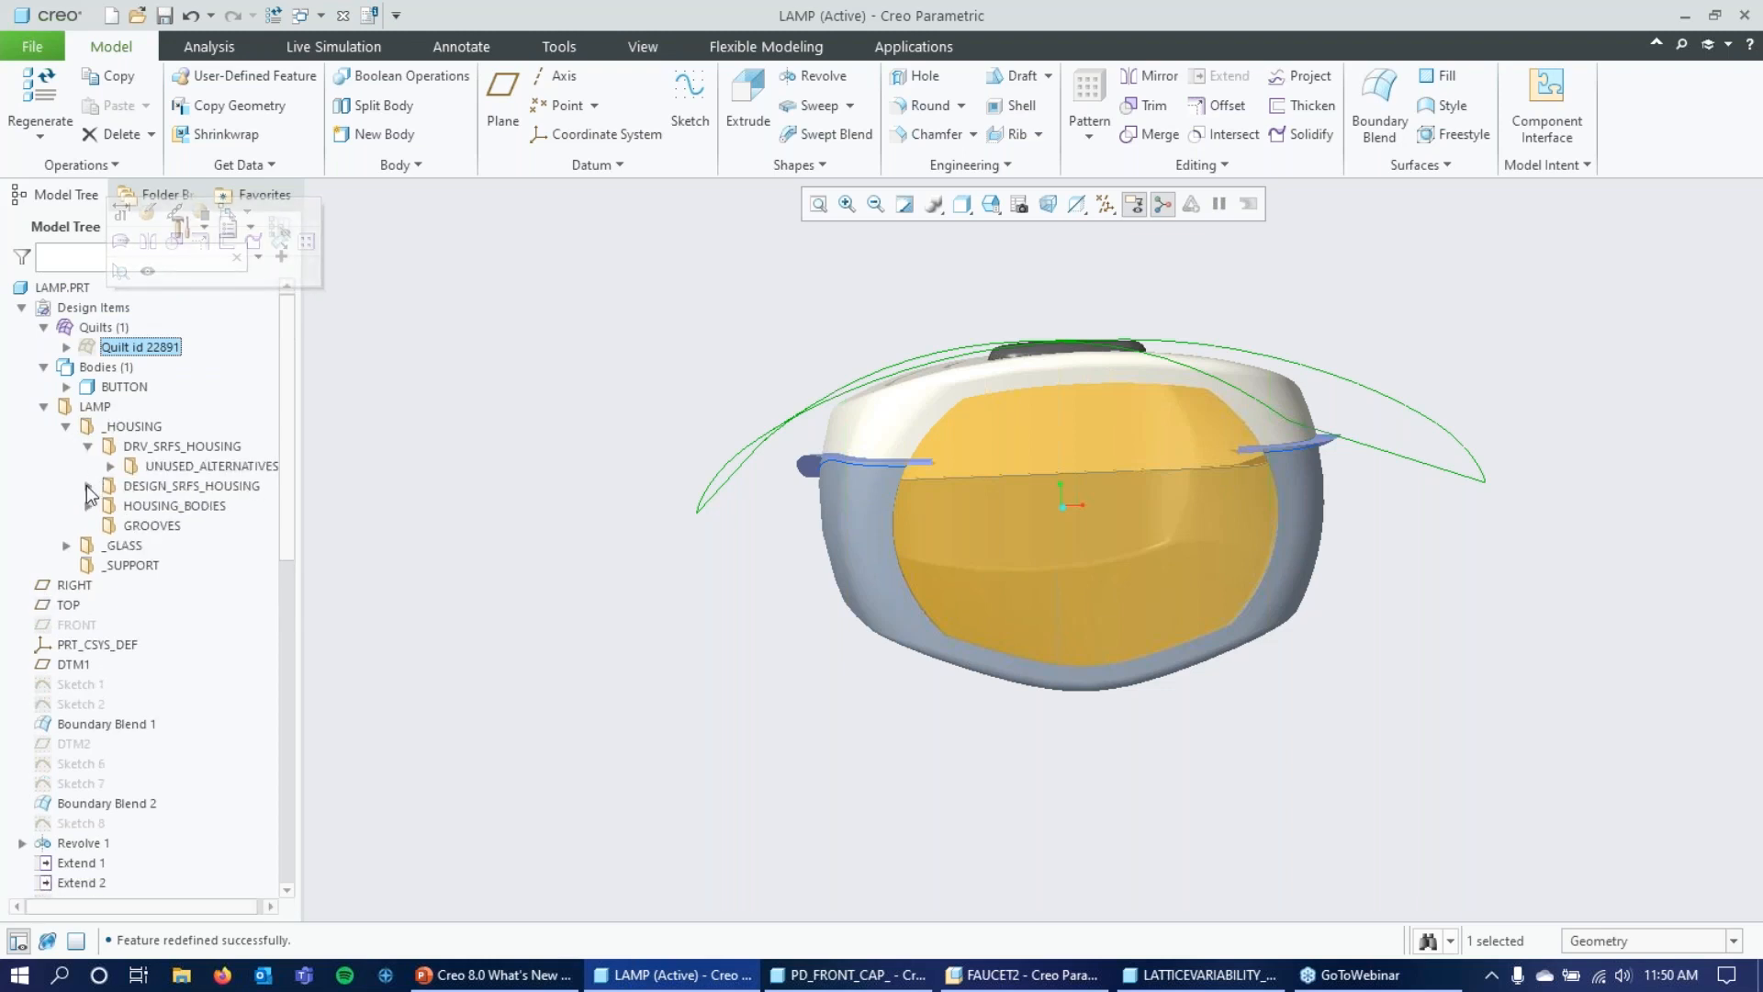
click(88, 486)
click(88, 527)
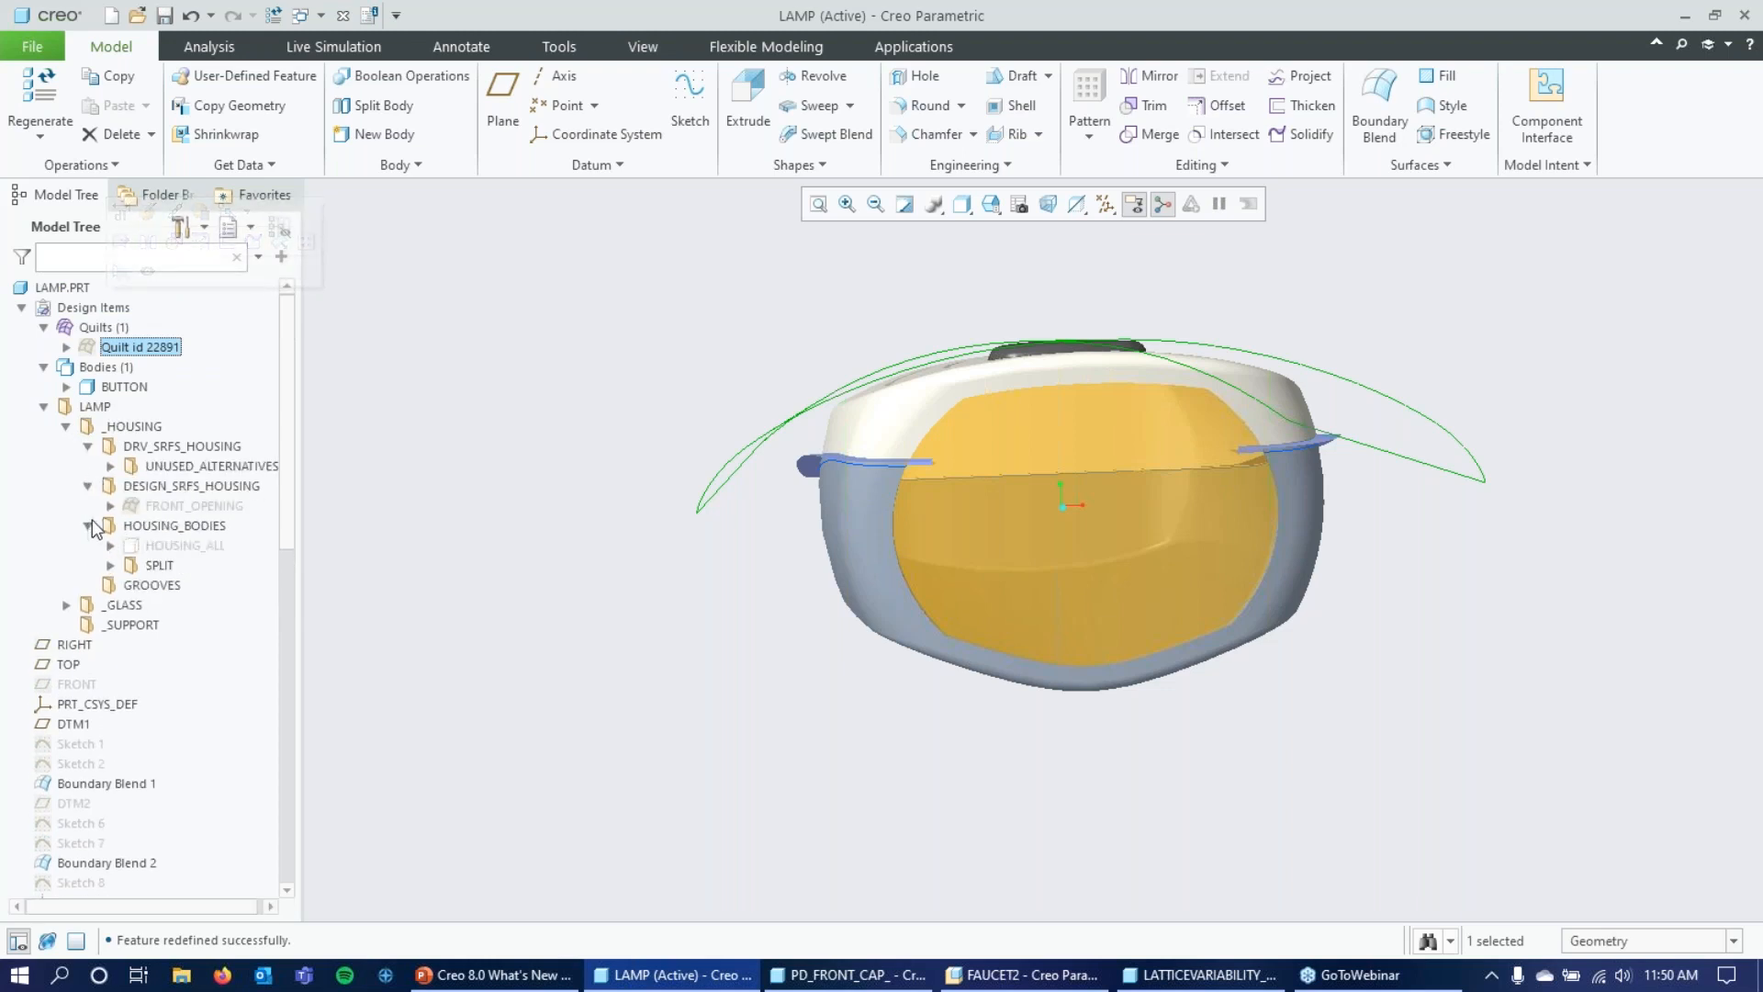
click(111, 546)
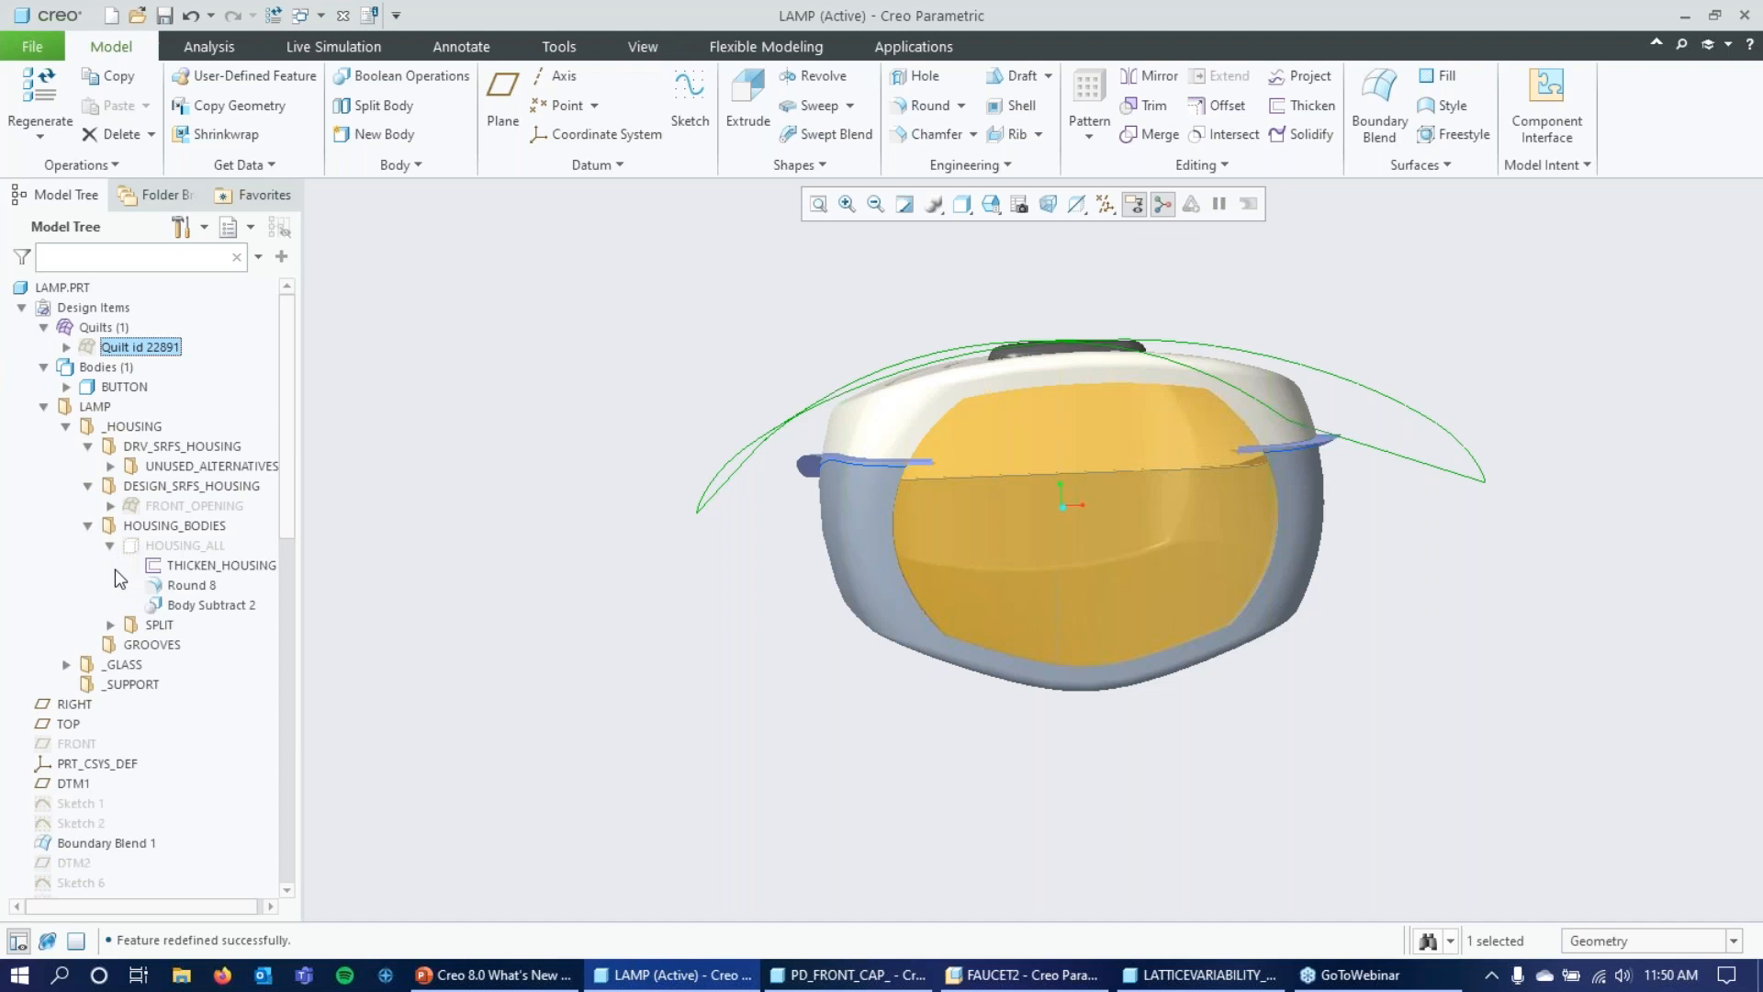
scroll(163, 599, down, 1)
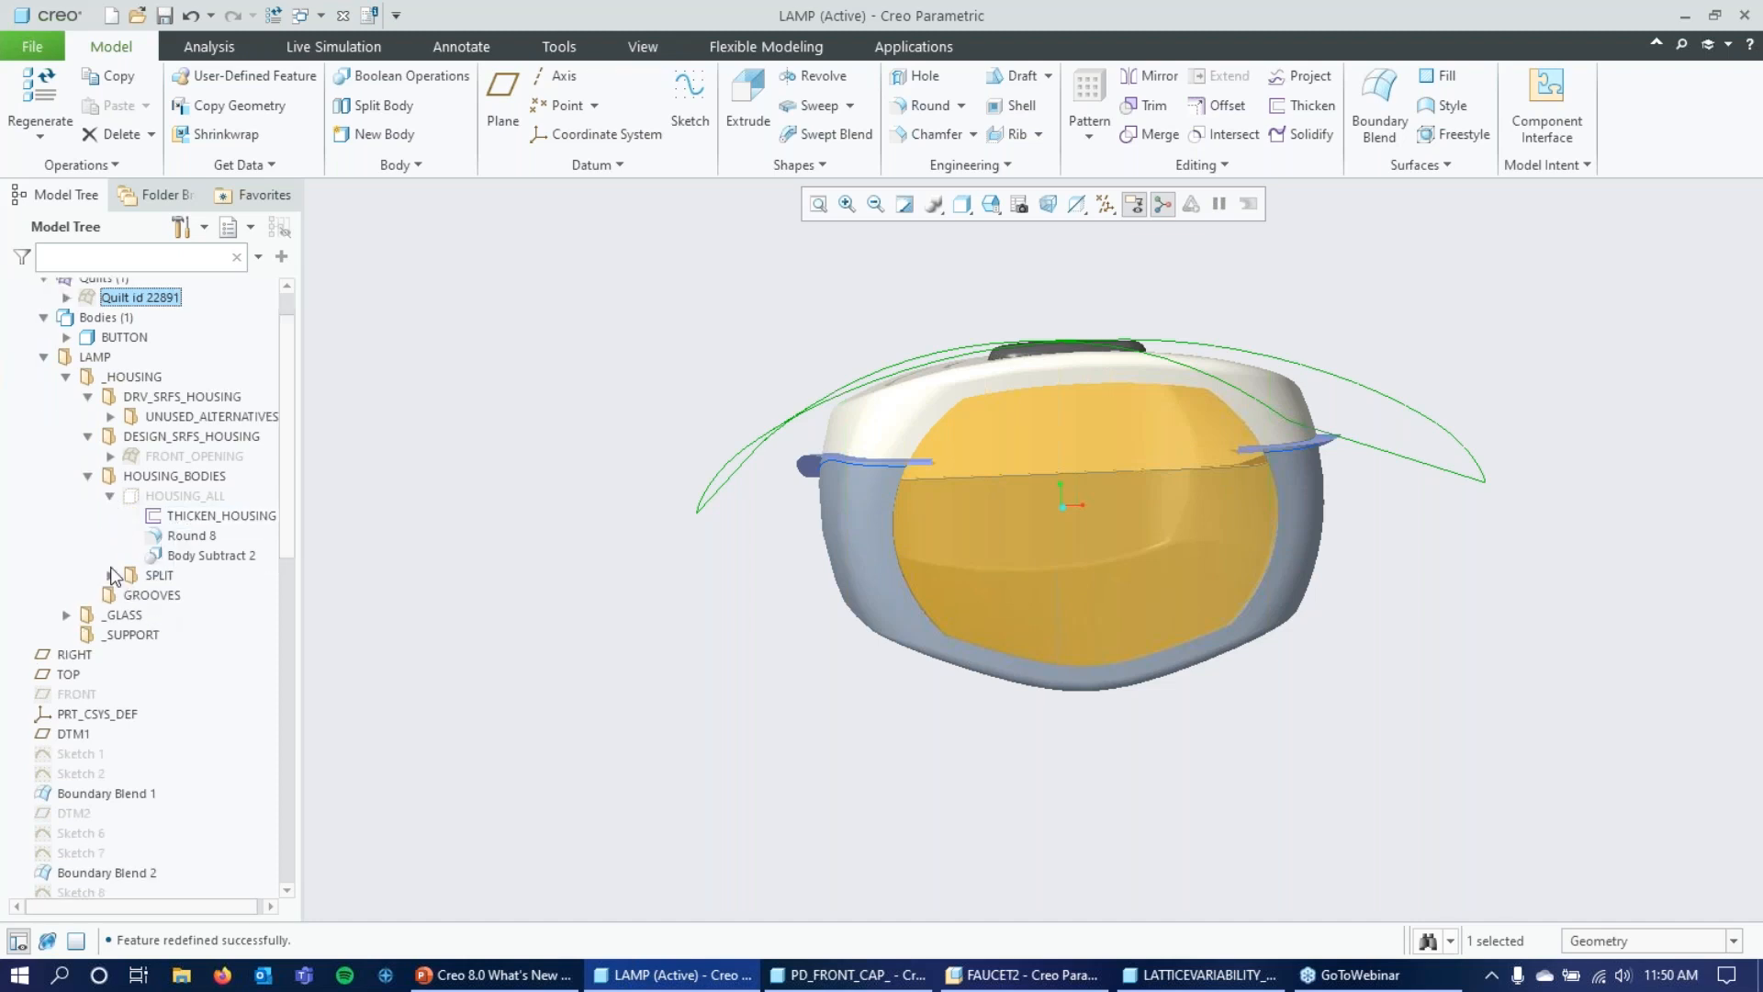
click(110, 575)
scroll(147, 542, down, 2)
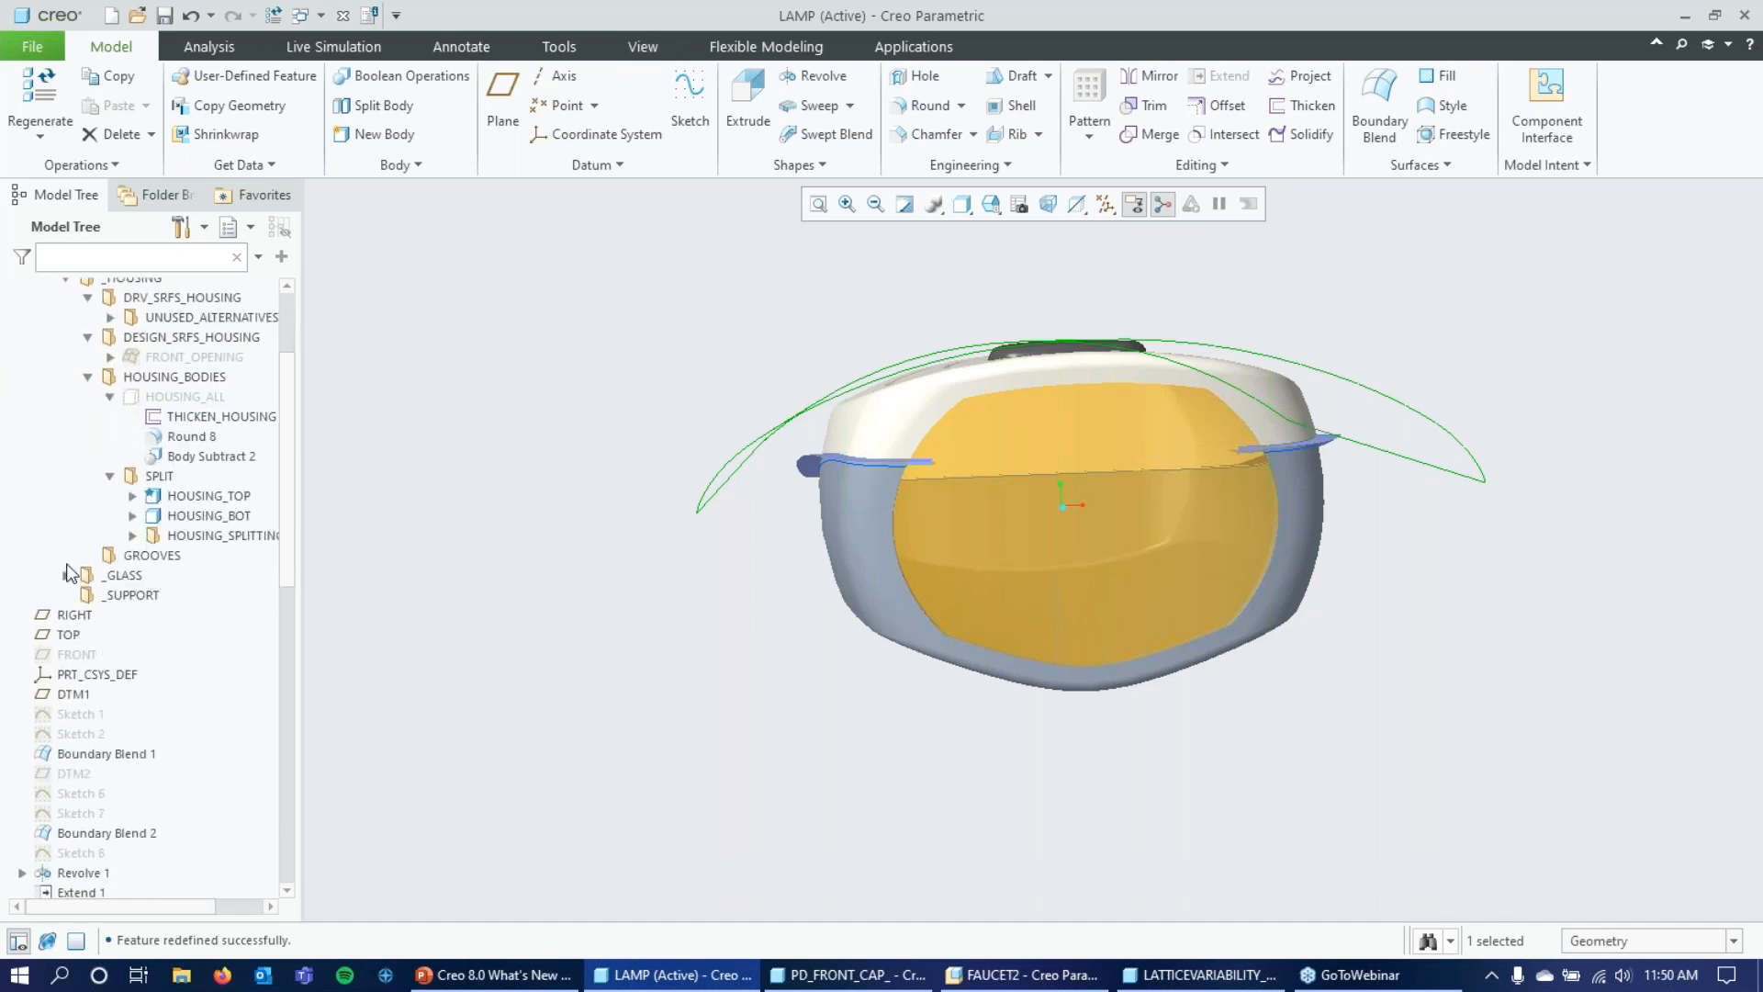
Expand the _GLASS group with its DRV_SRFS_GLASS, USED_SRFS and GLASS_BODY subgroups to examine their contents.
click(66, 576)
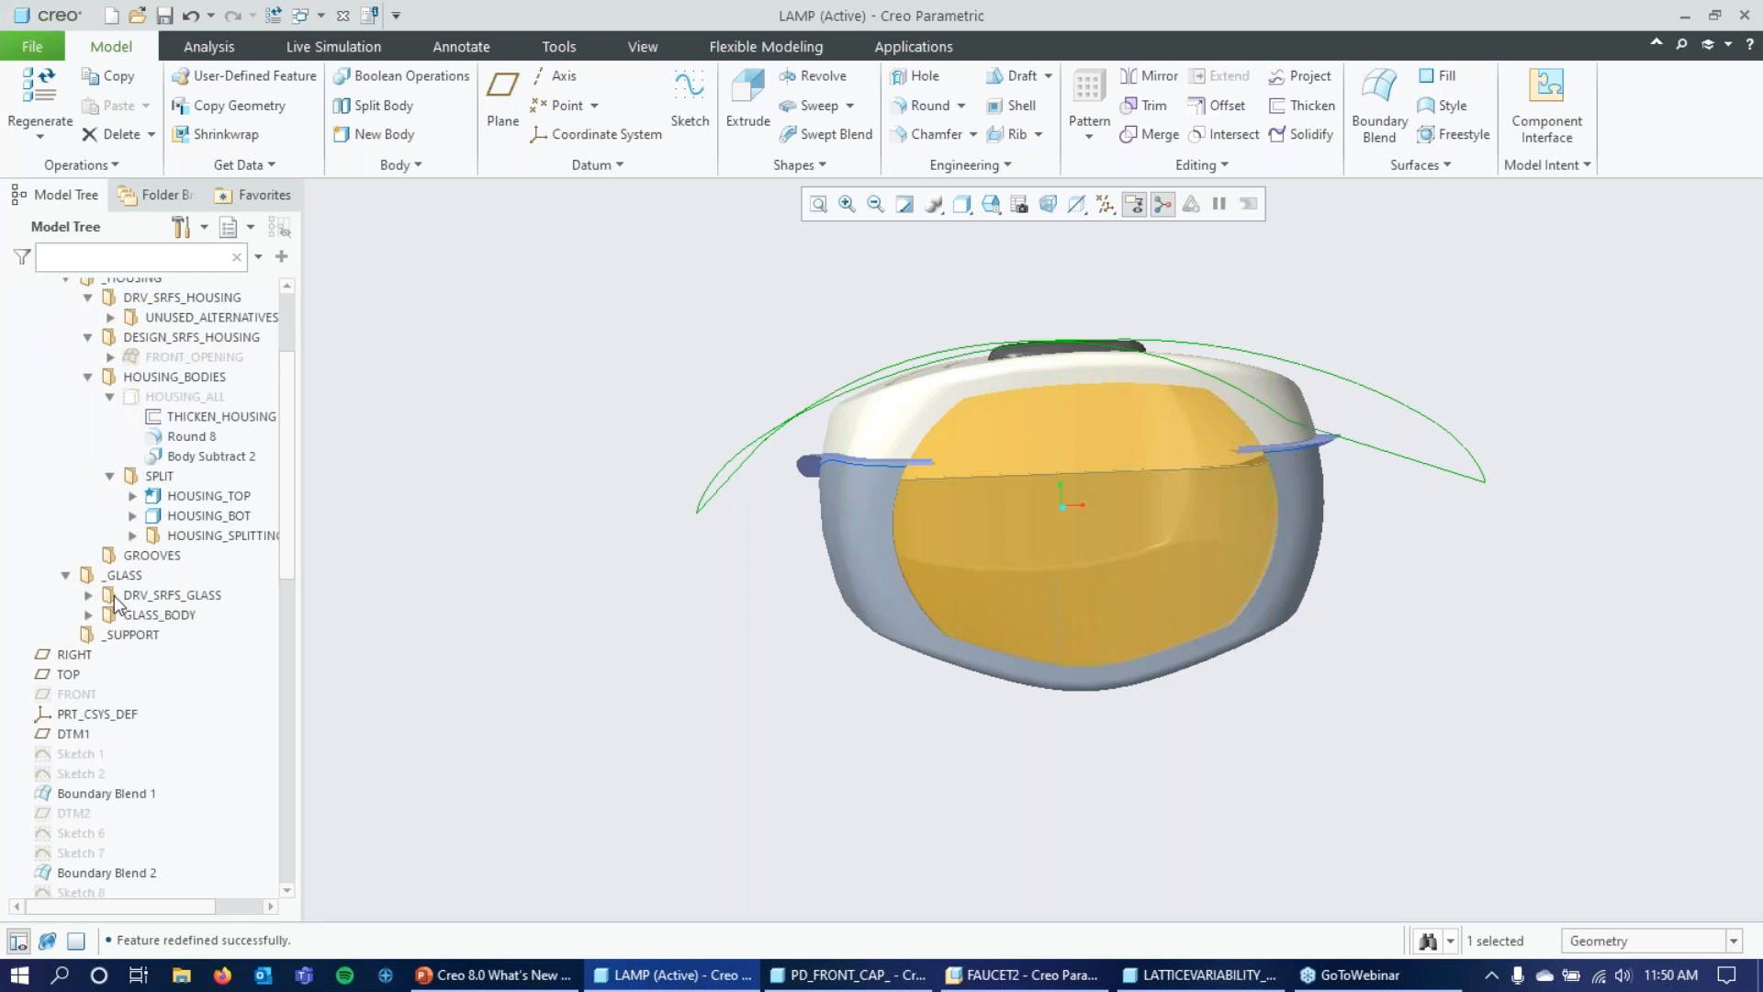
click(89, 596)
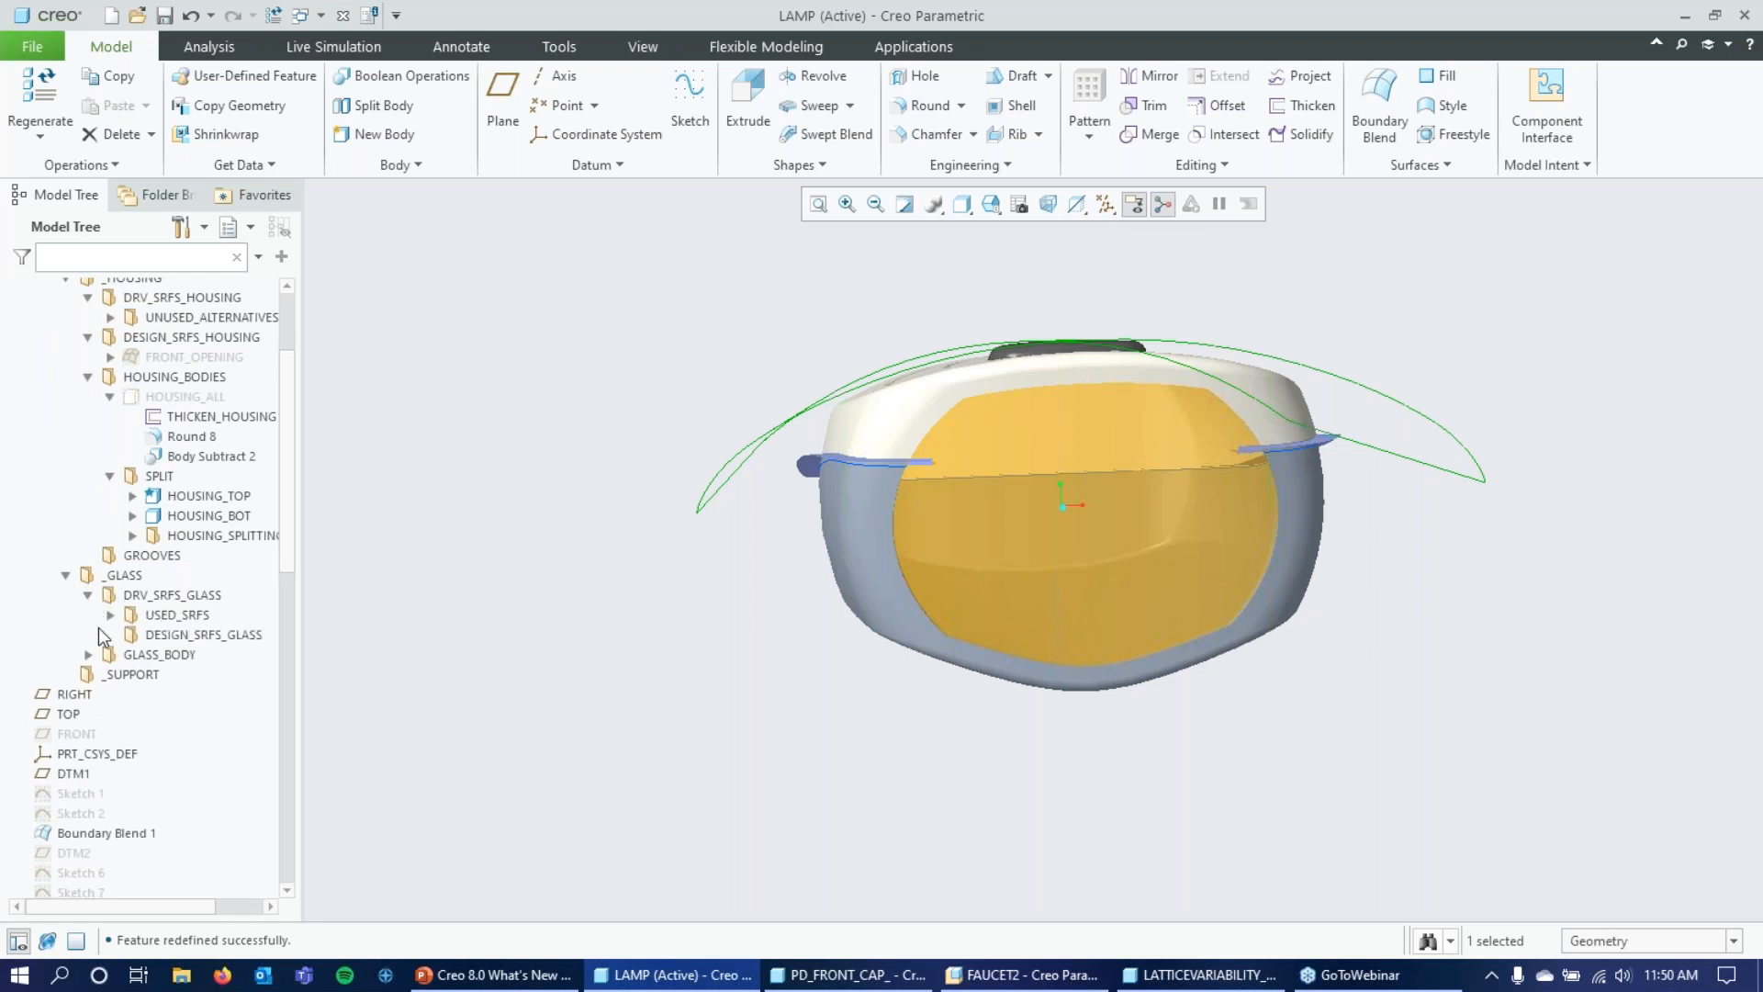
click(88, 654)
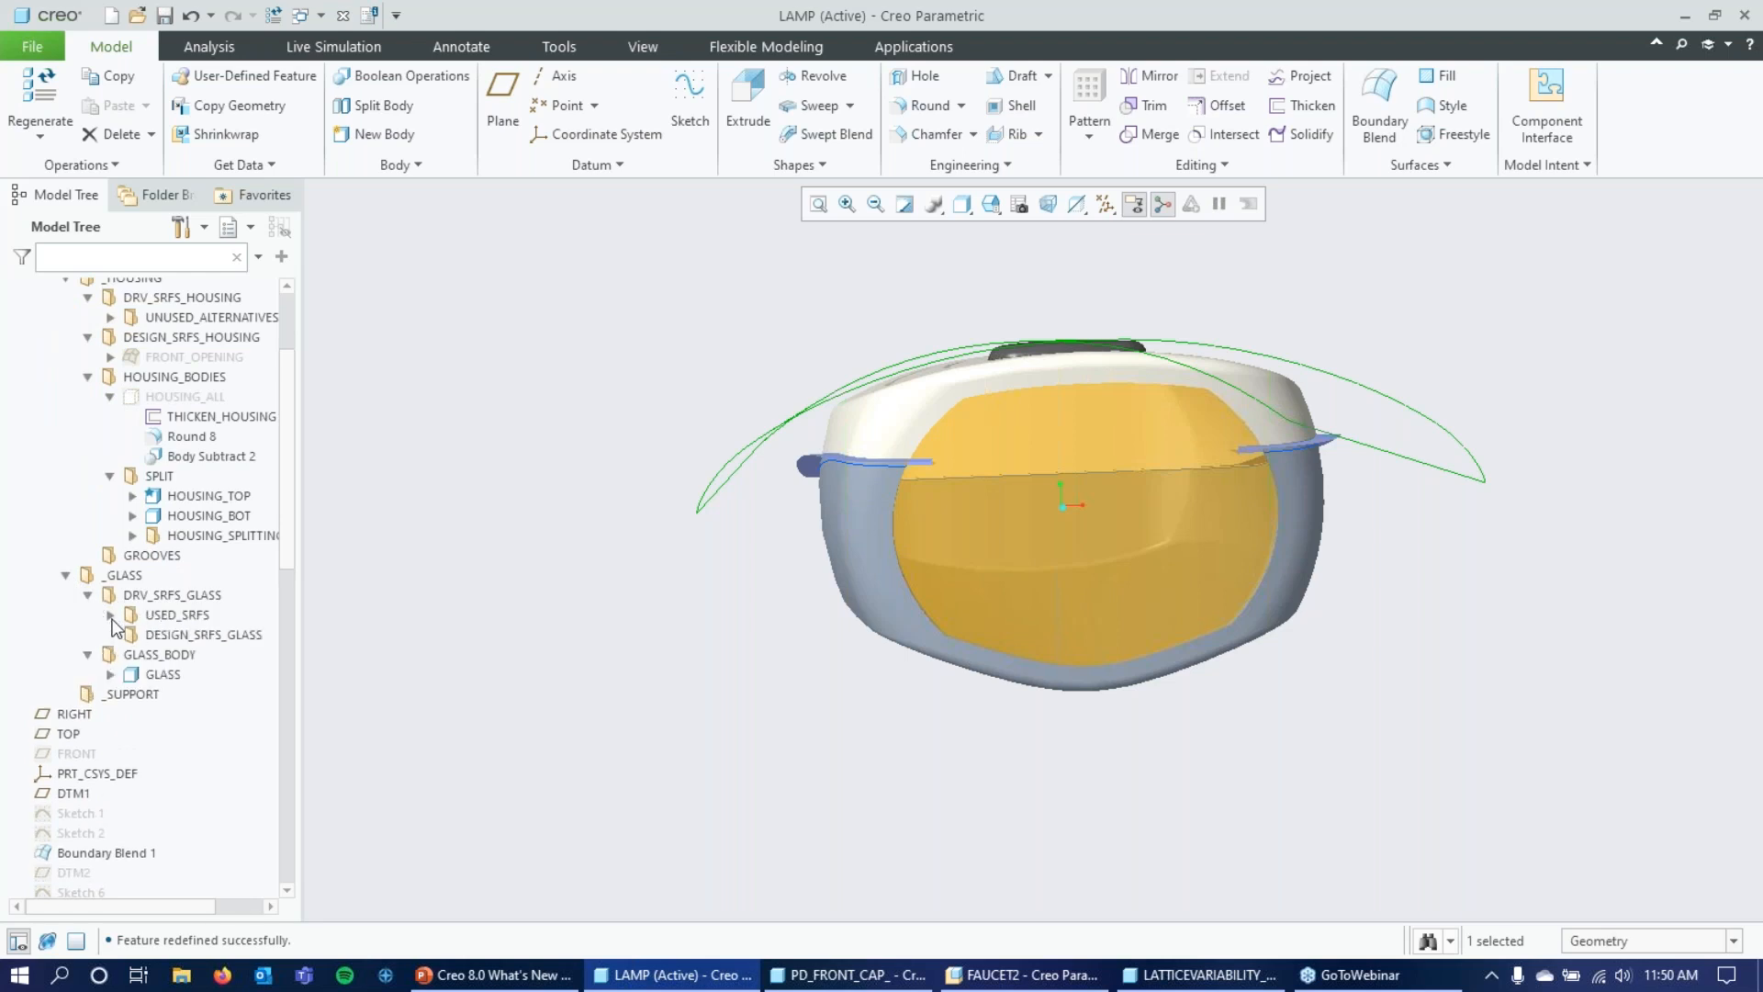
click(110, 614)
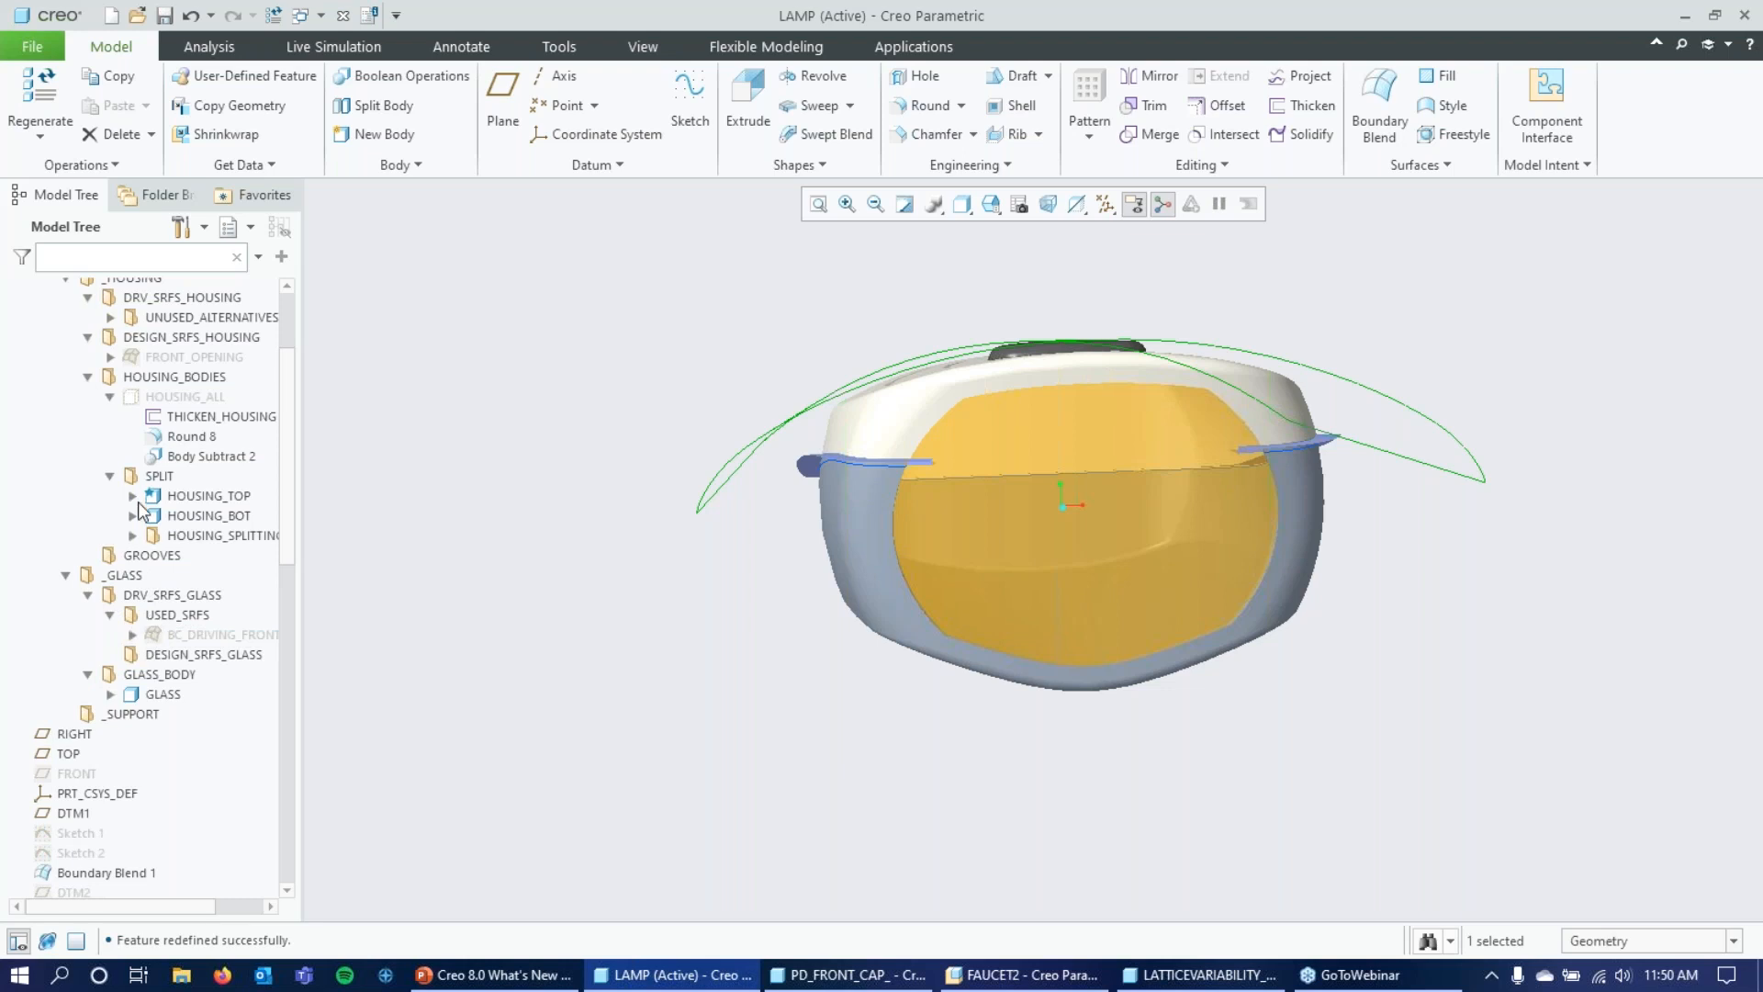
scroll(165, 490, up, 3)
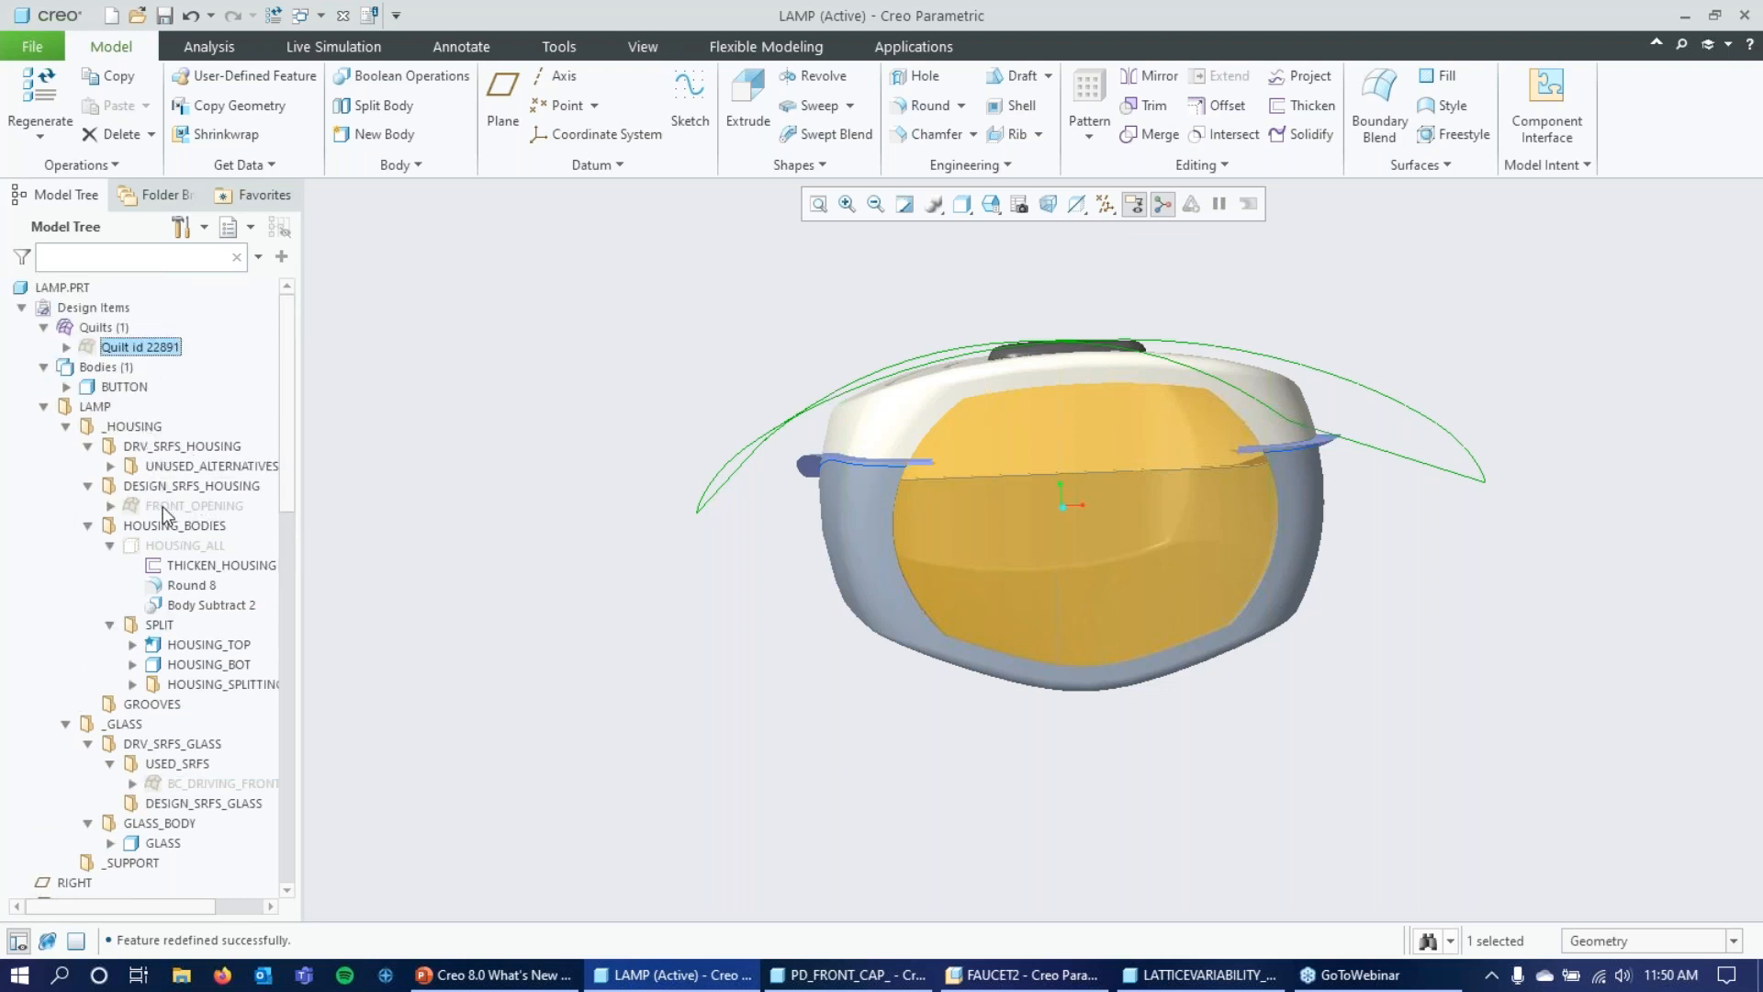
Highlight the HOUSING_ALL body, the HOUSING_BODIES group and the SPLIT group to examine their geometry on the model.
click(167, 547)
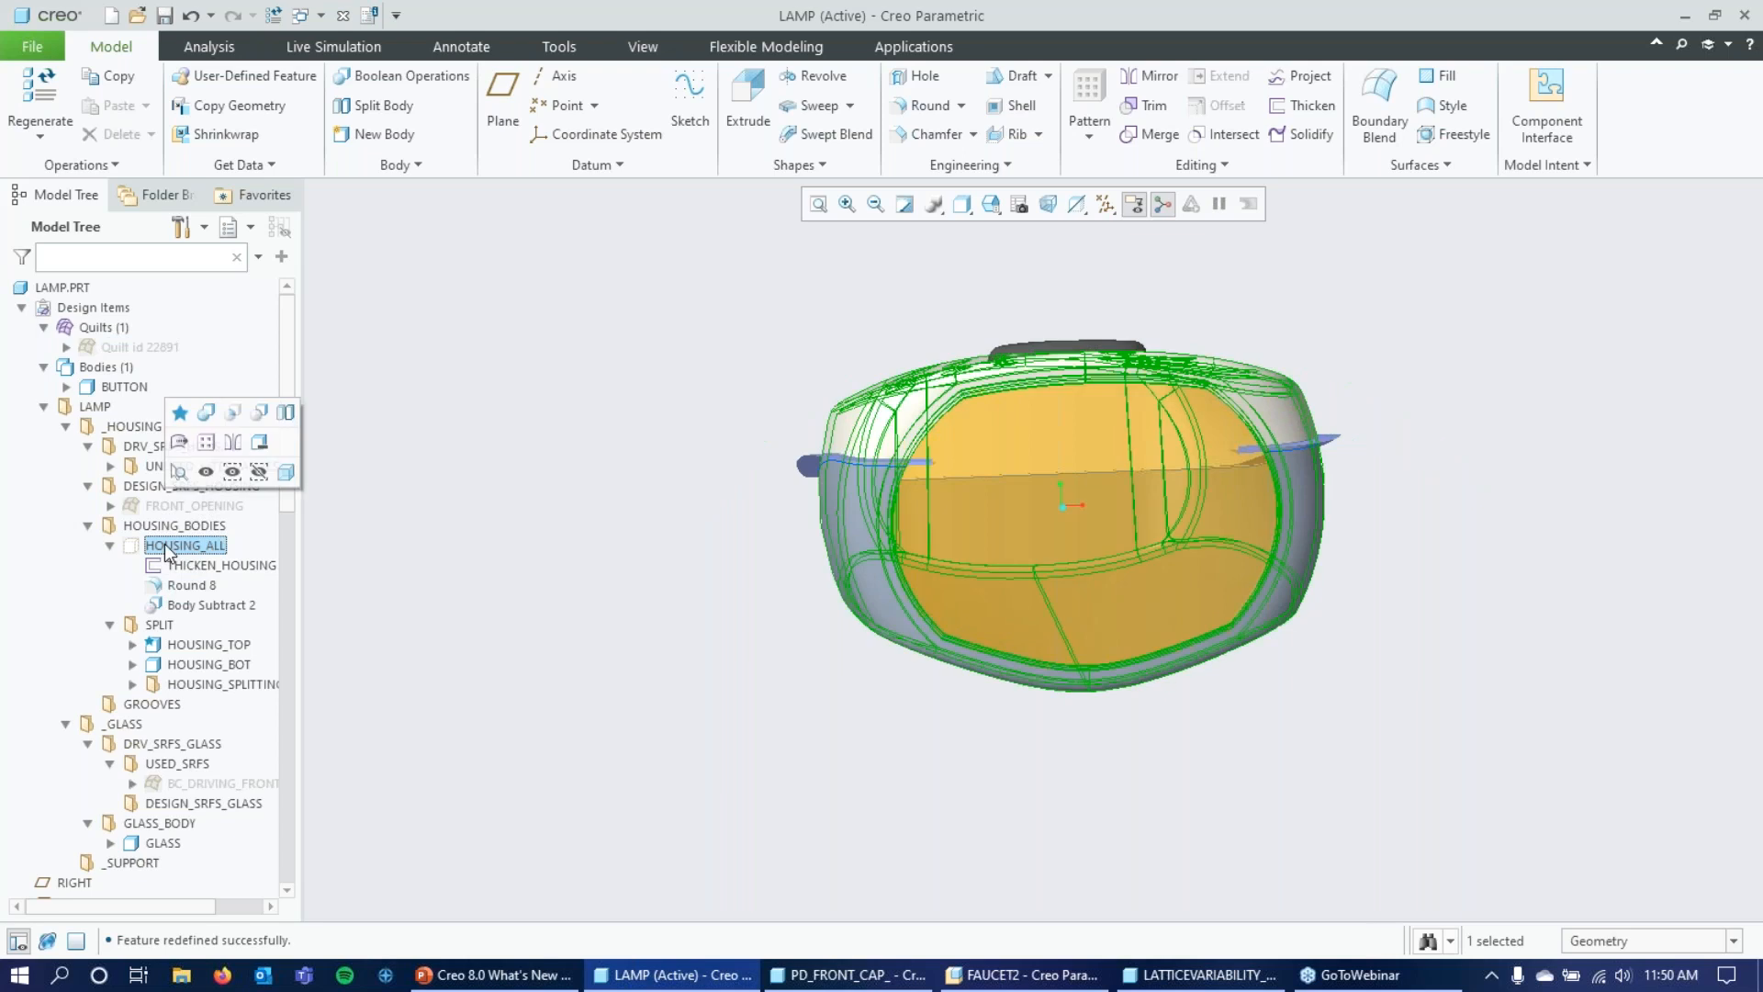
click(180, 526)
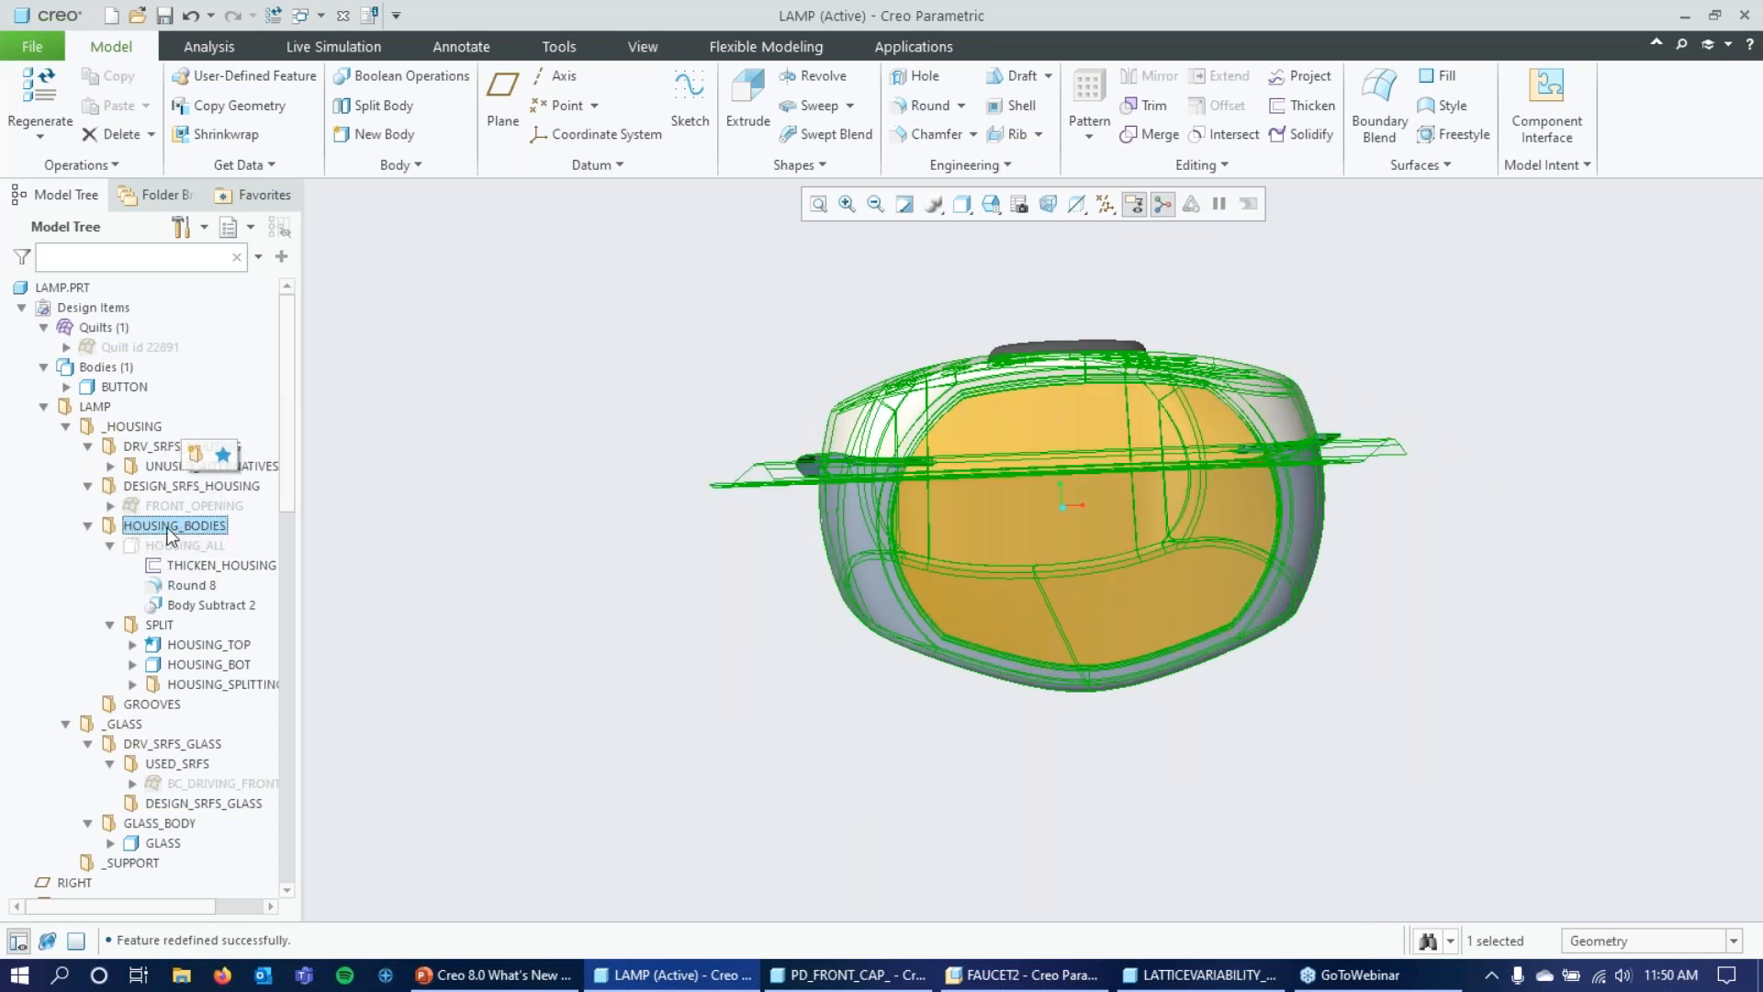
mouse_move(509, 457)
middle_down()
mouse_move(559, 343)
mouse_move(539, 338)
middle_up()
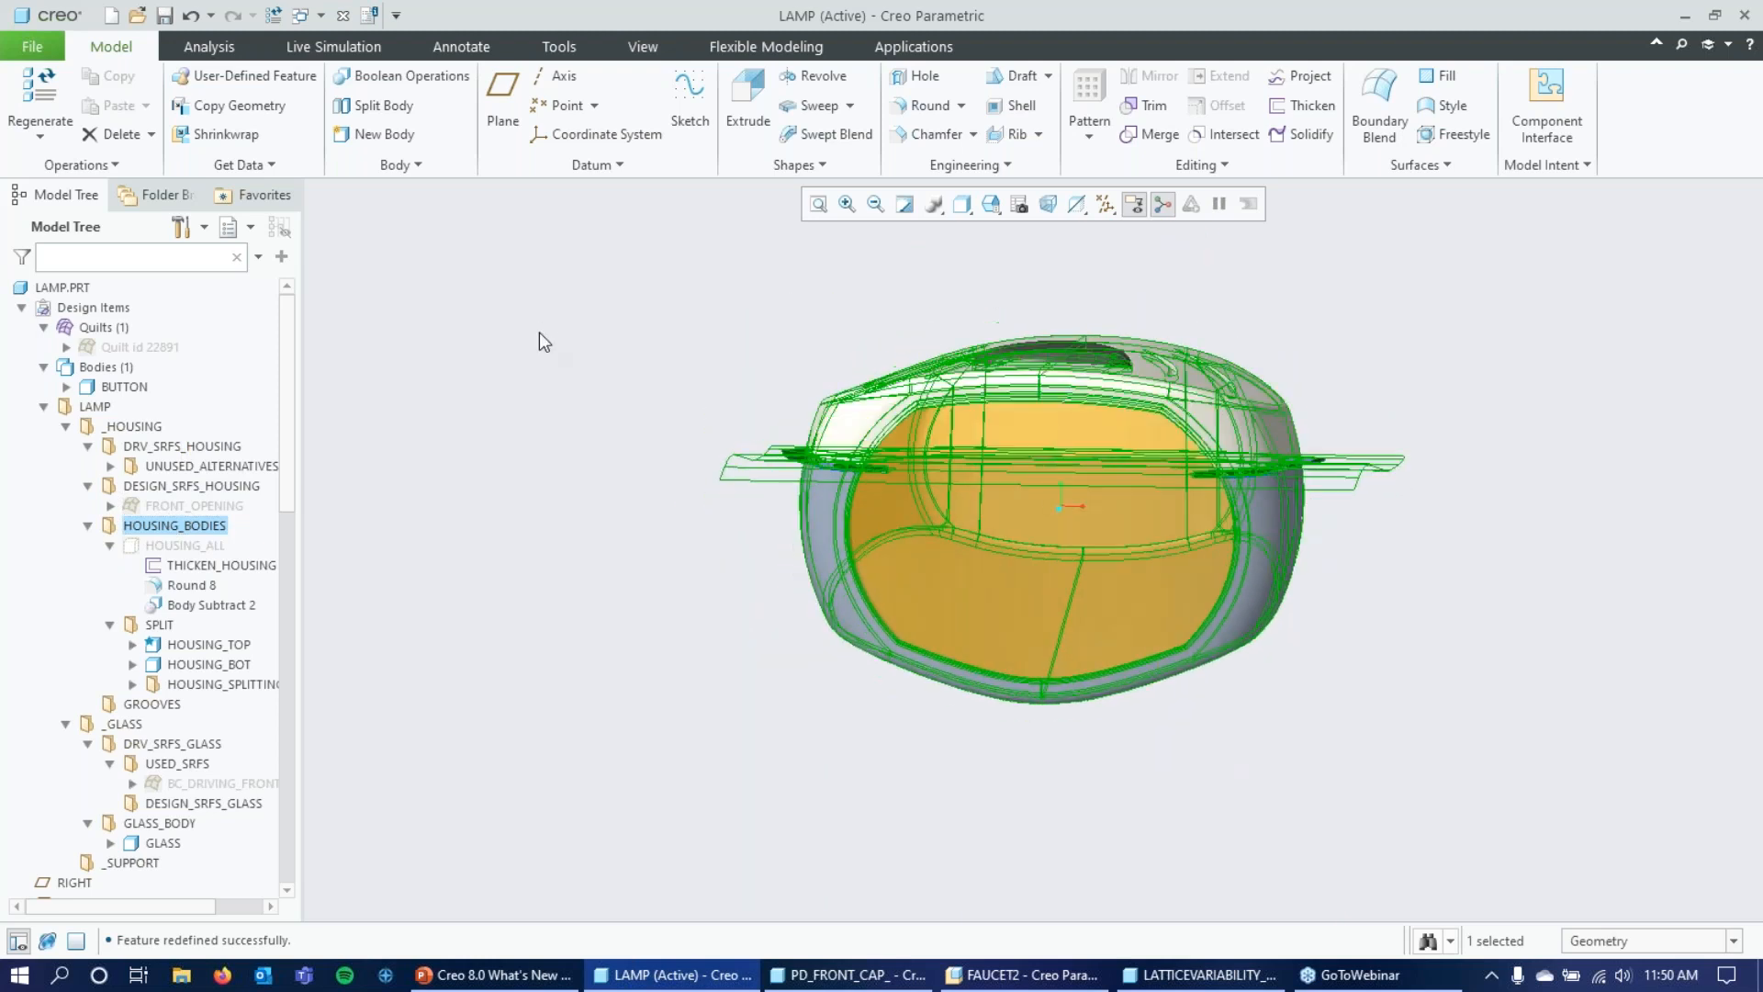
click(160, 626)
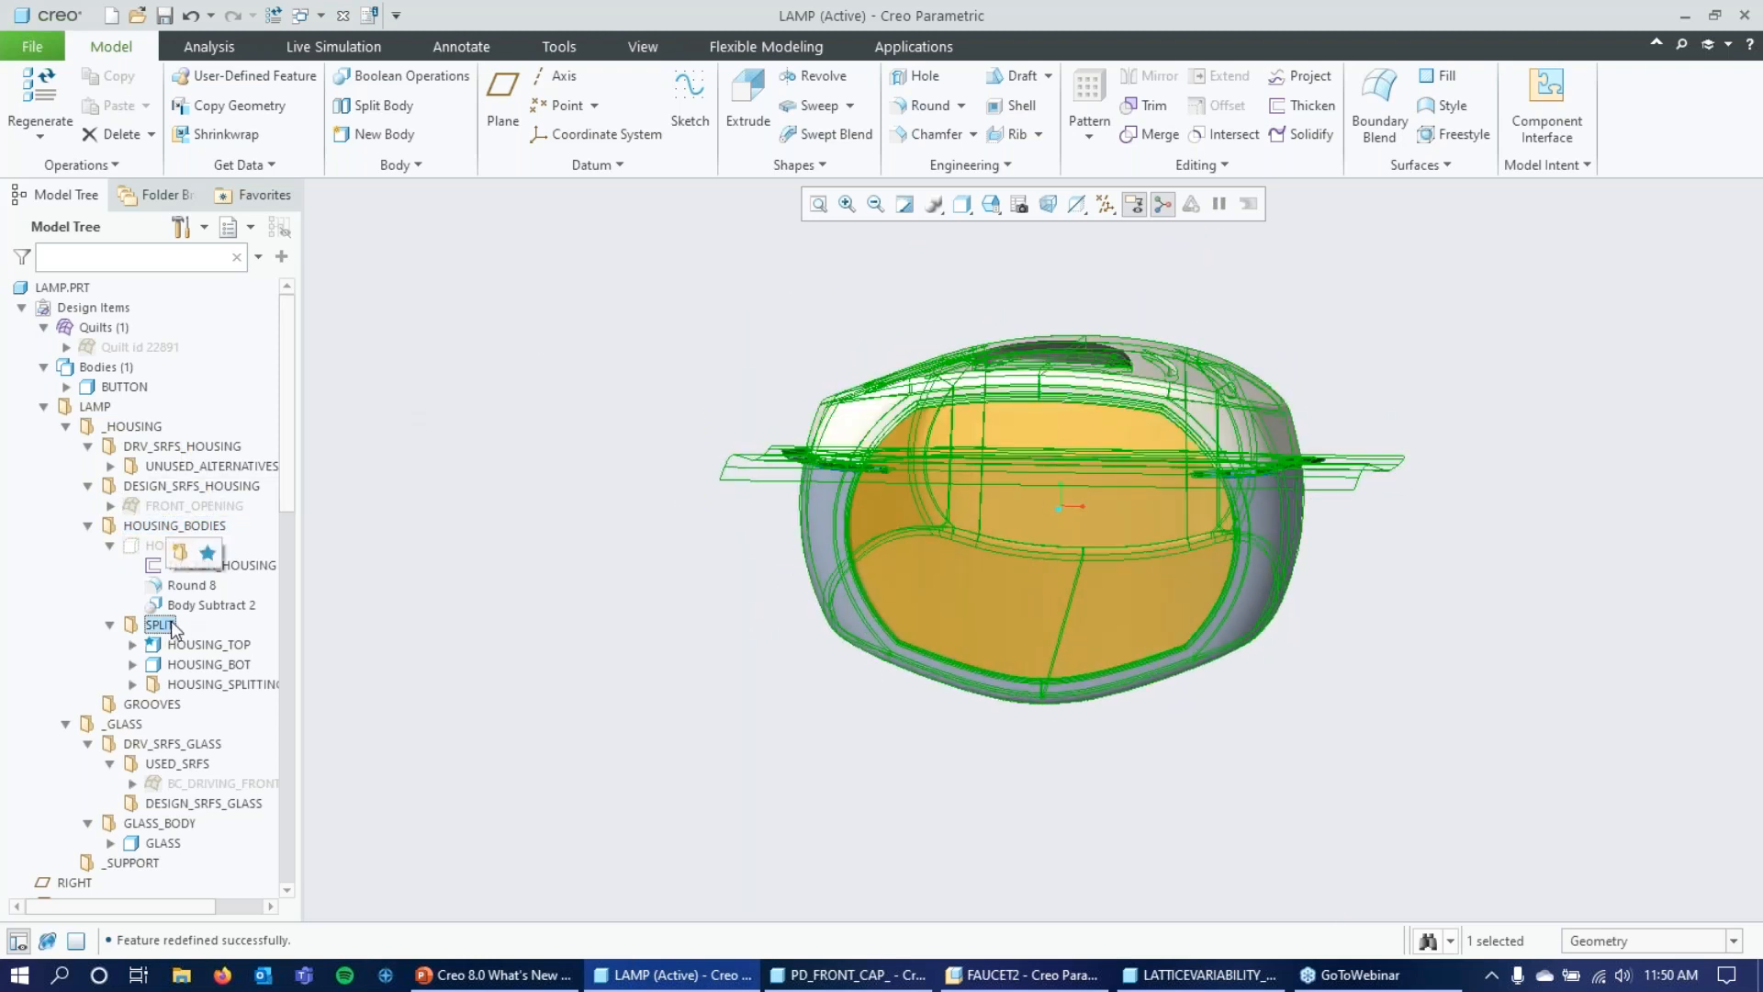
Highlight HOUSING_TOP, HOUSING_BOT and HOUSING_SPLITTING_ENTITIES one after another to examine the geometry of each item in the SPLIT group.
scroll(166, 630, down, 1)
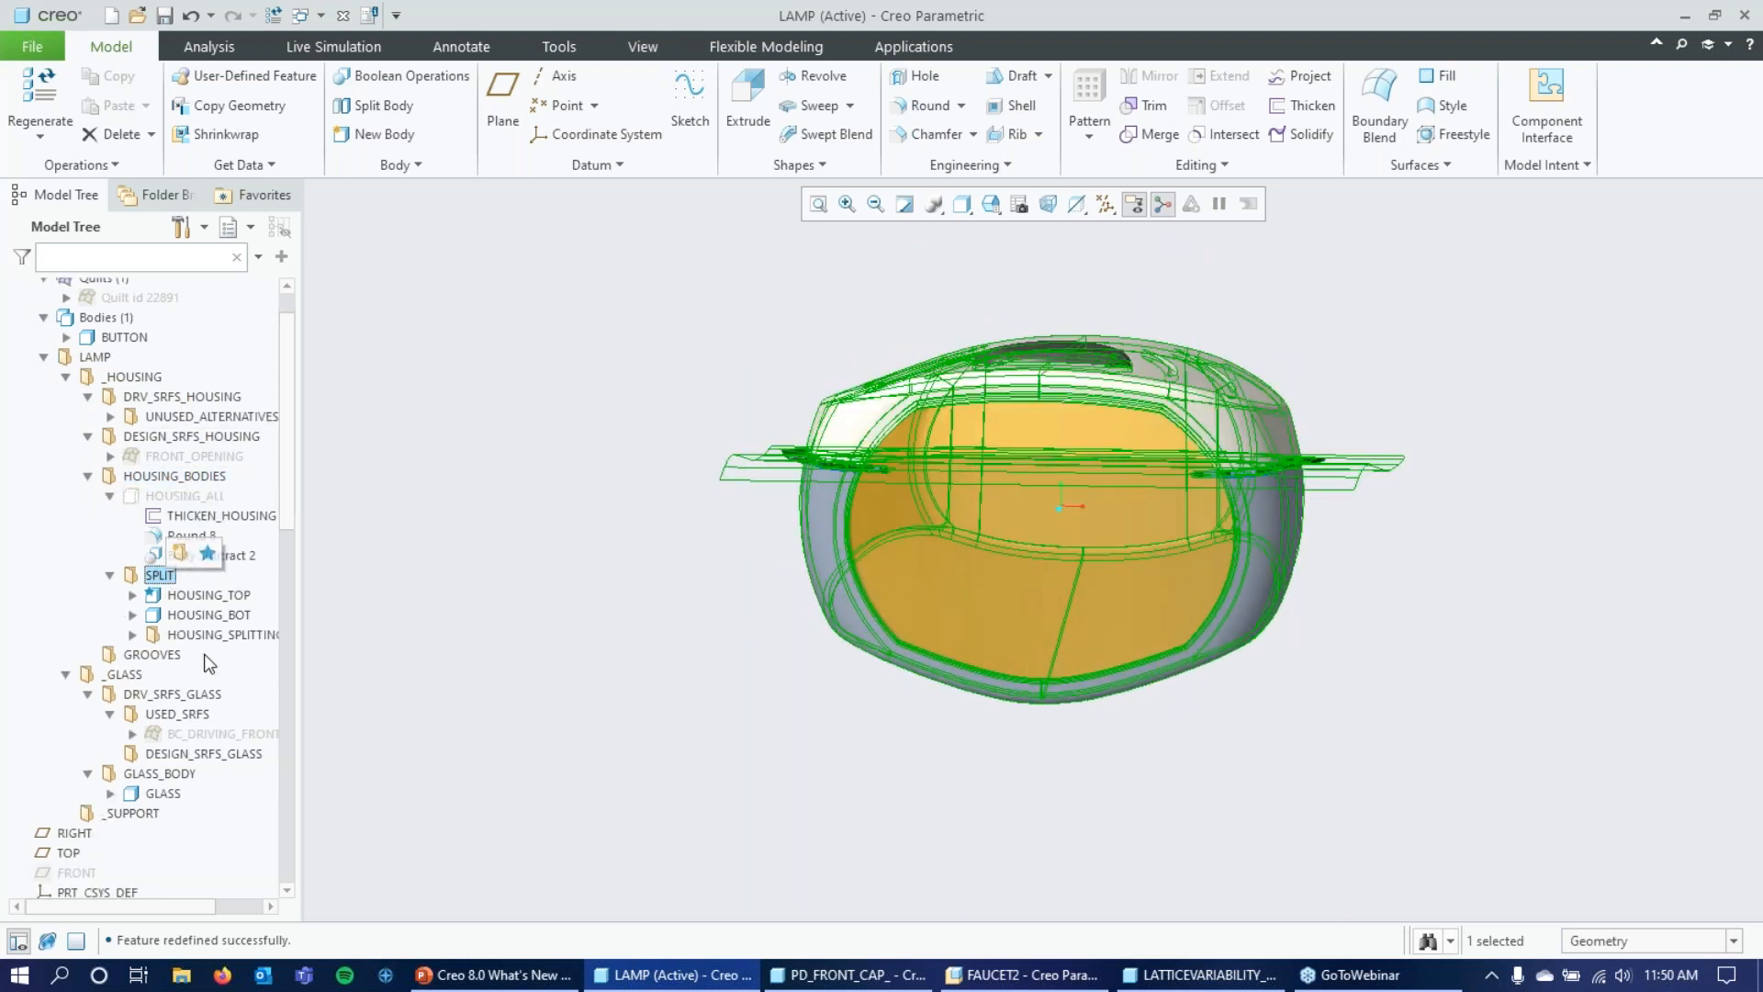
click(193, 599)
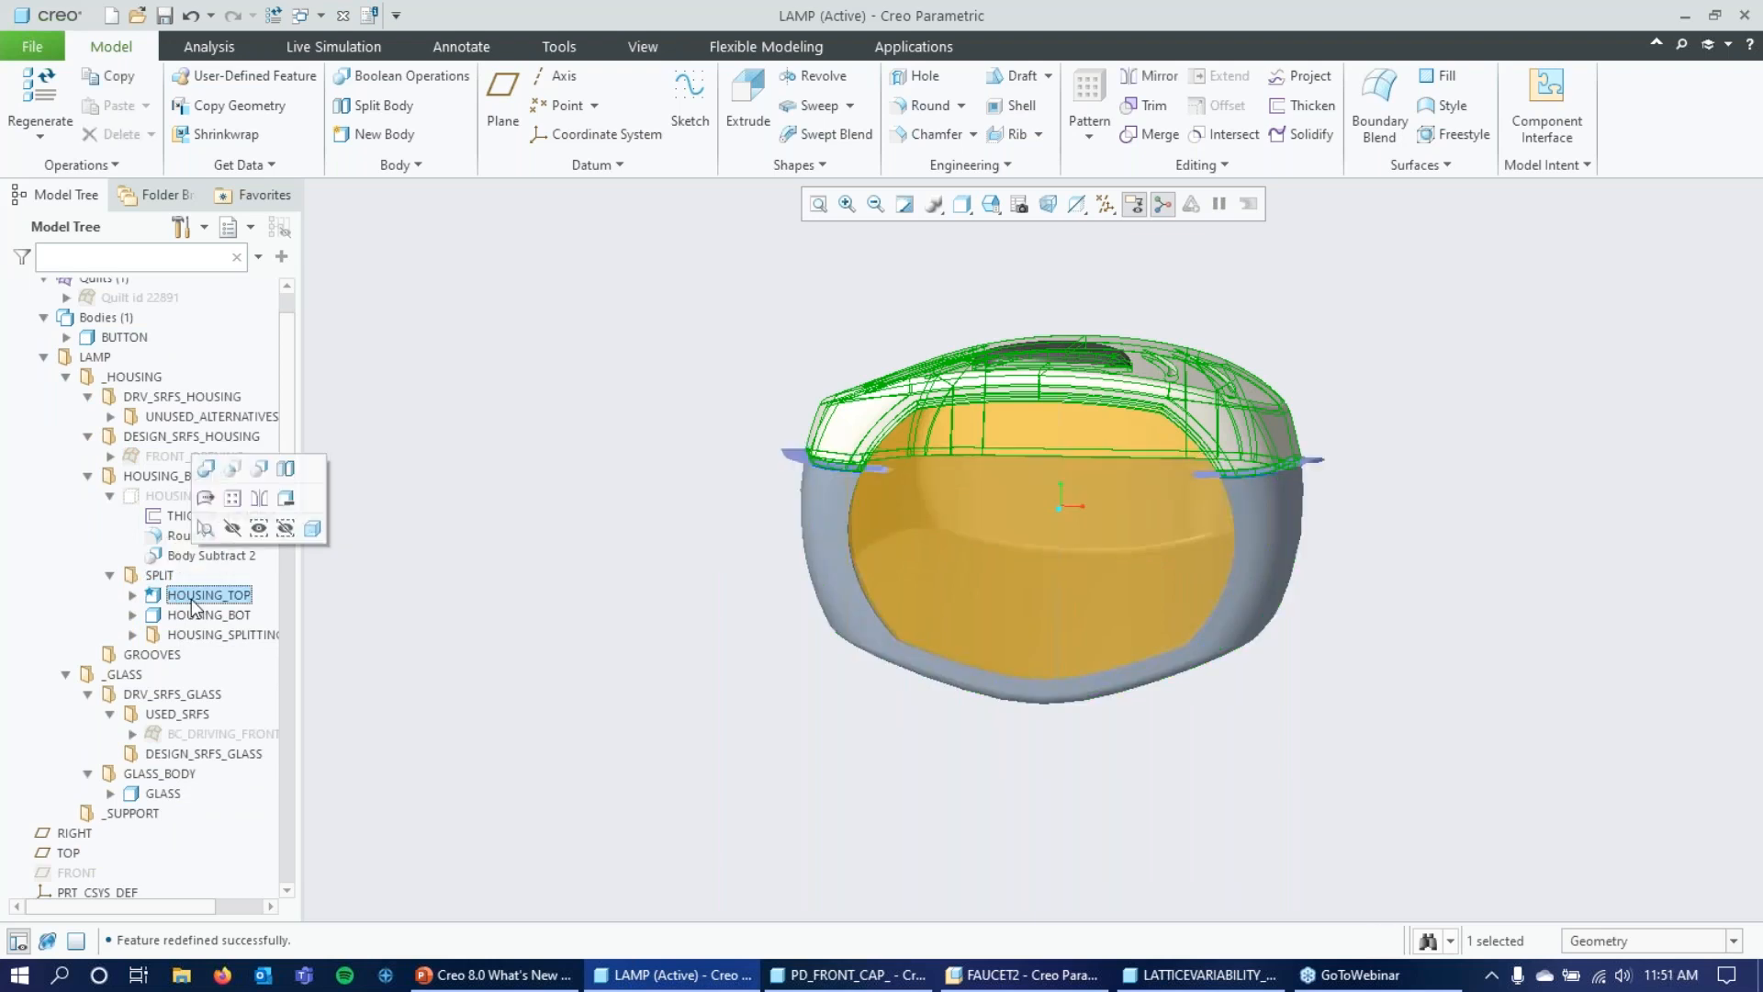
click(199, 617)
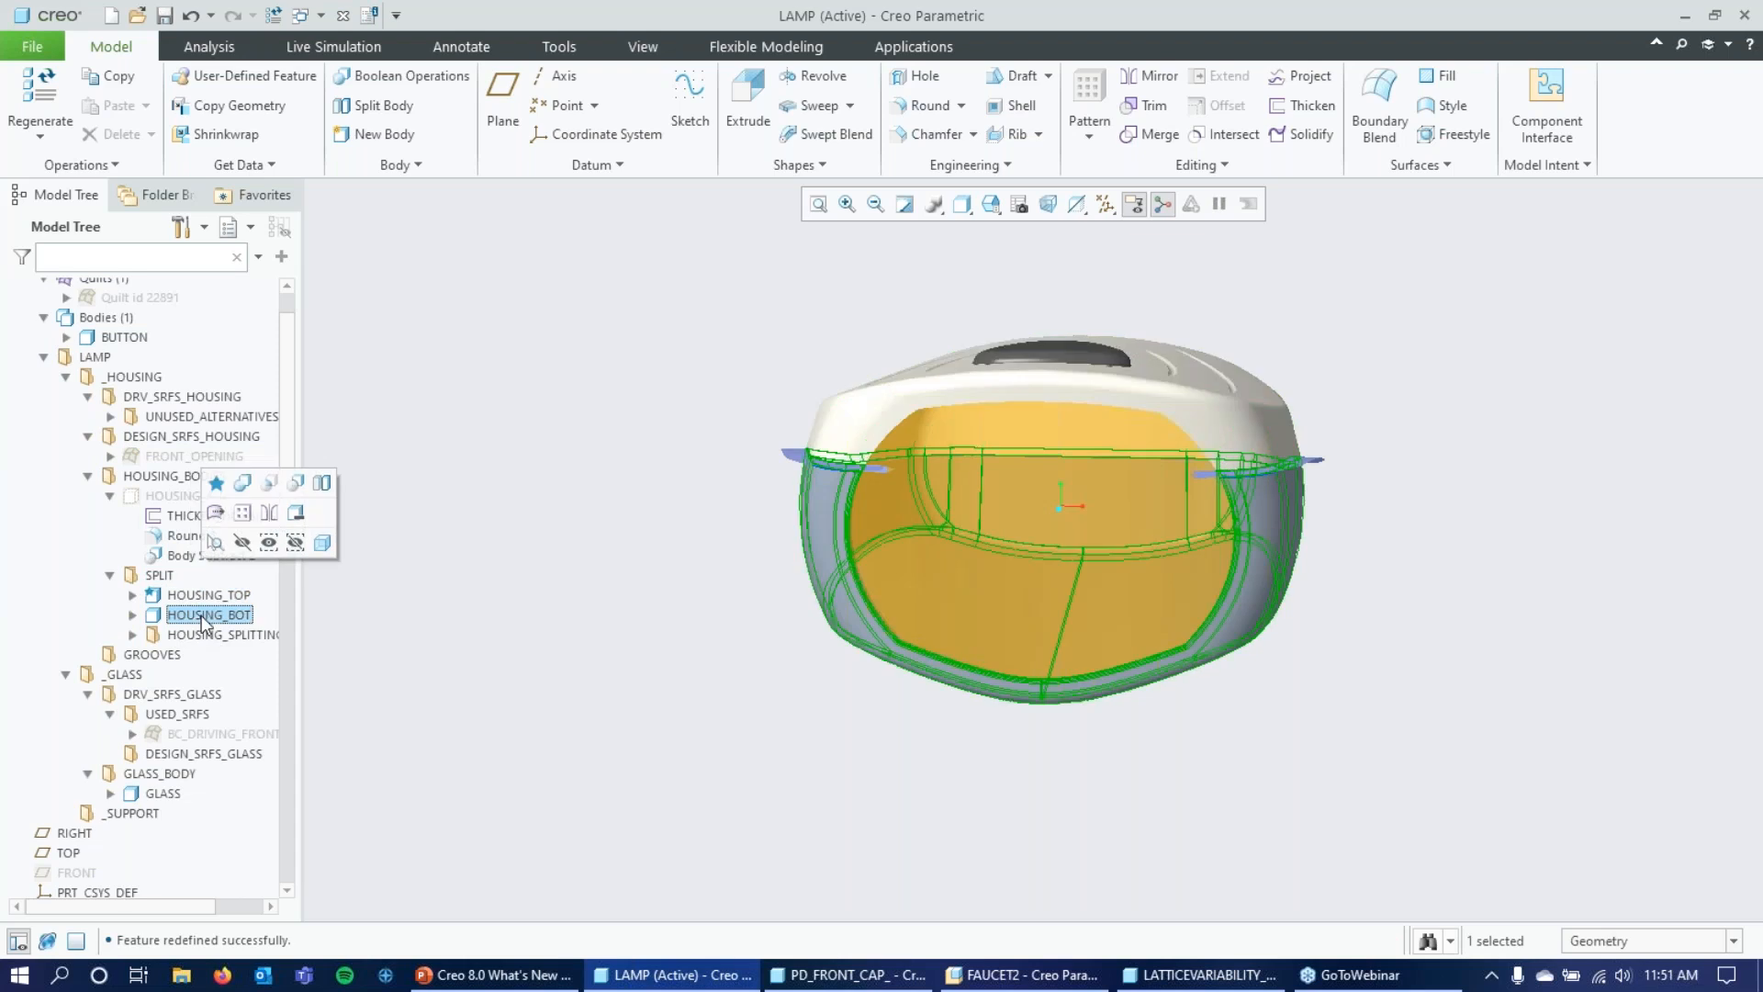
click(198, 634)
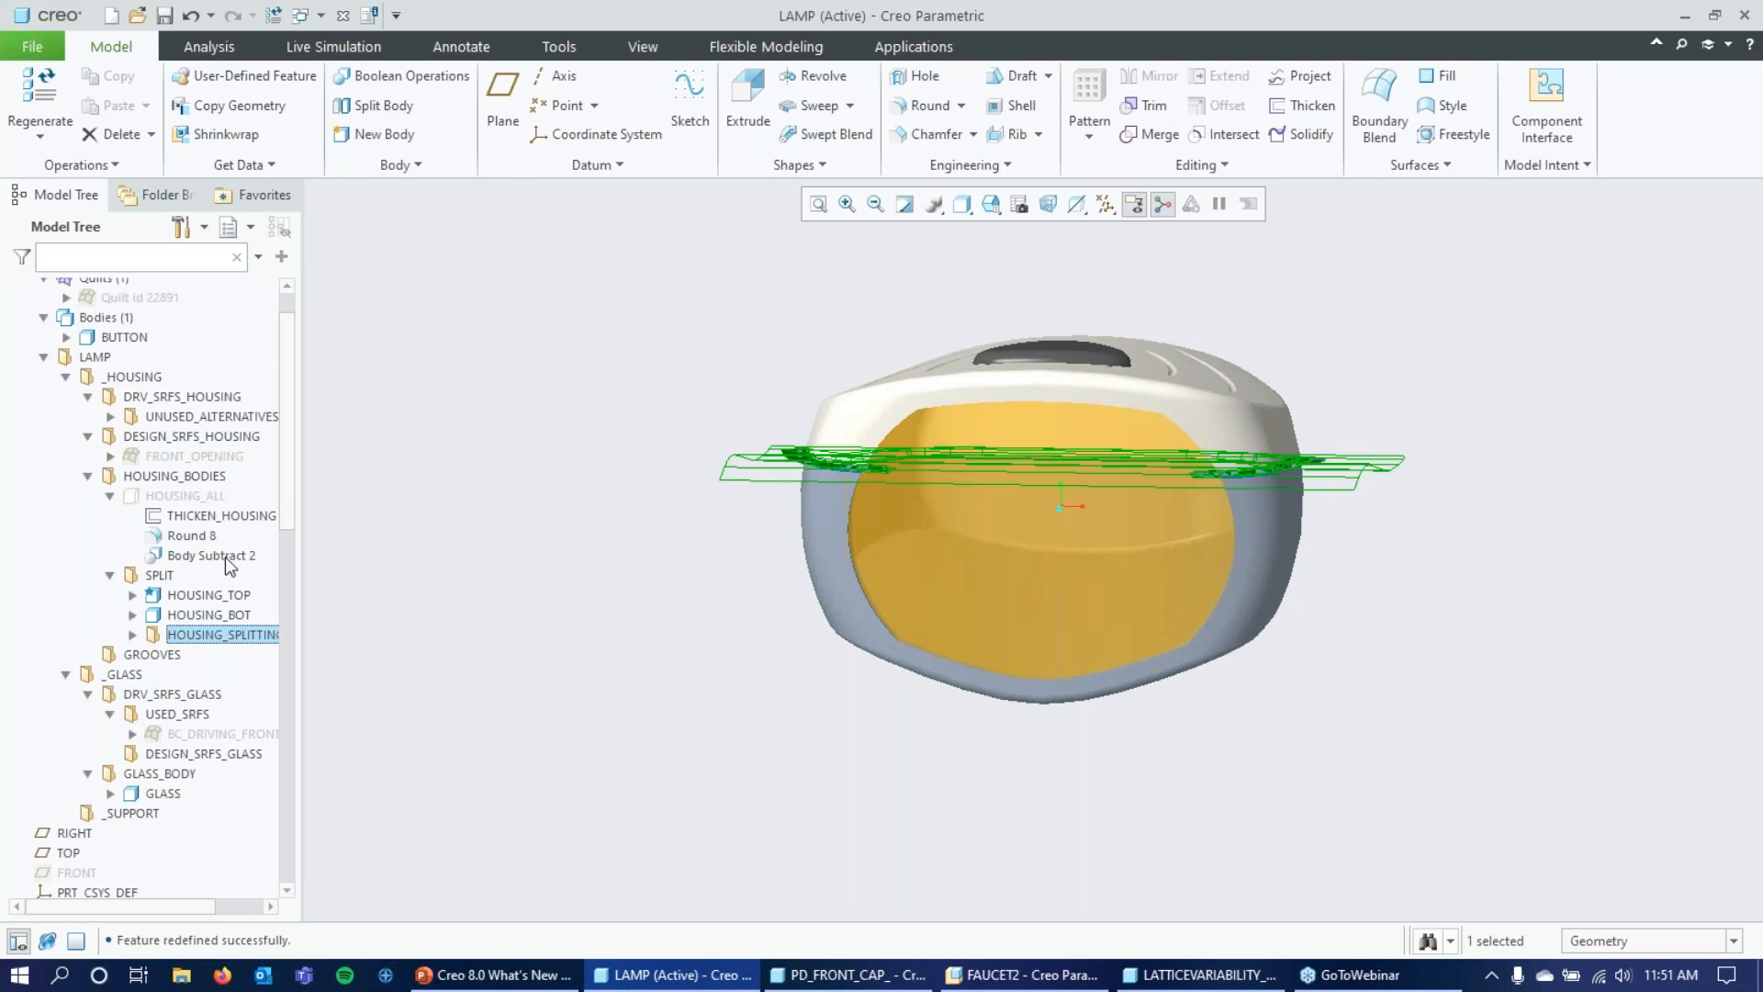
scroll(142, 408, up, 2)
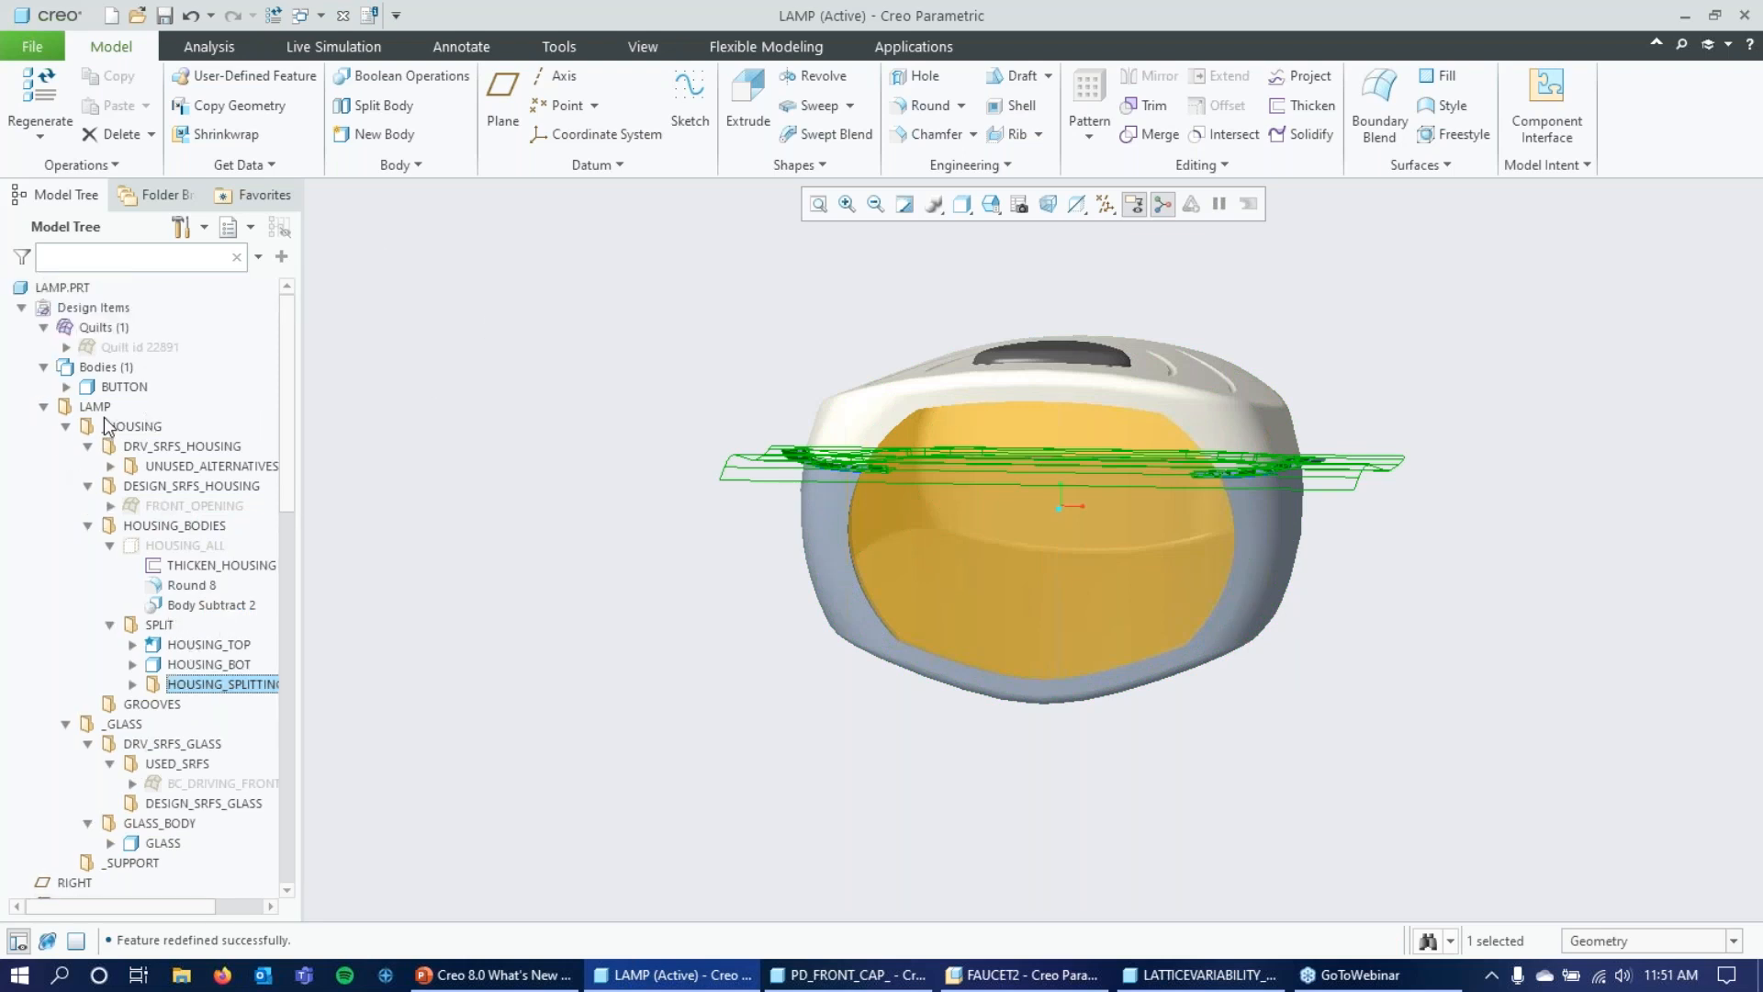
Create a custom group inside the _HOUSING group and name it _BUTTON.
click(130, 428)
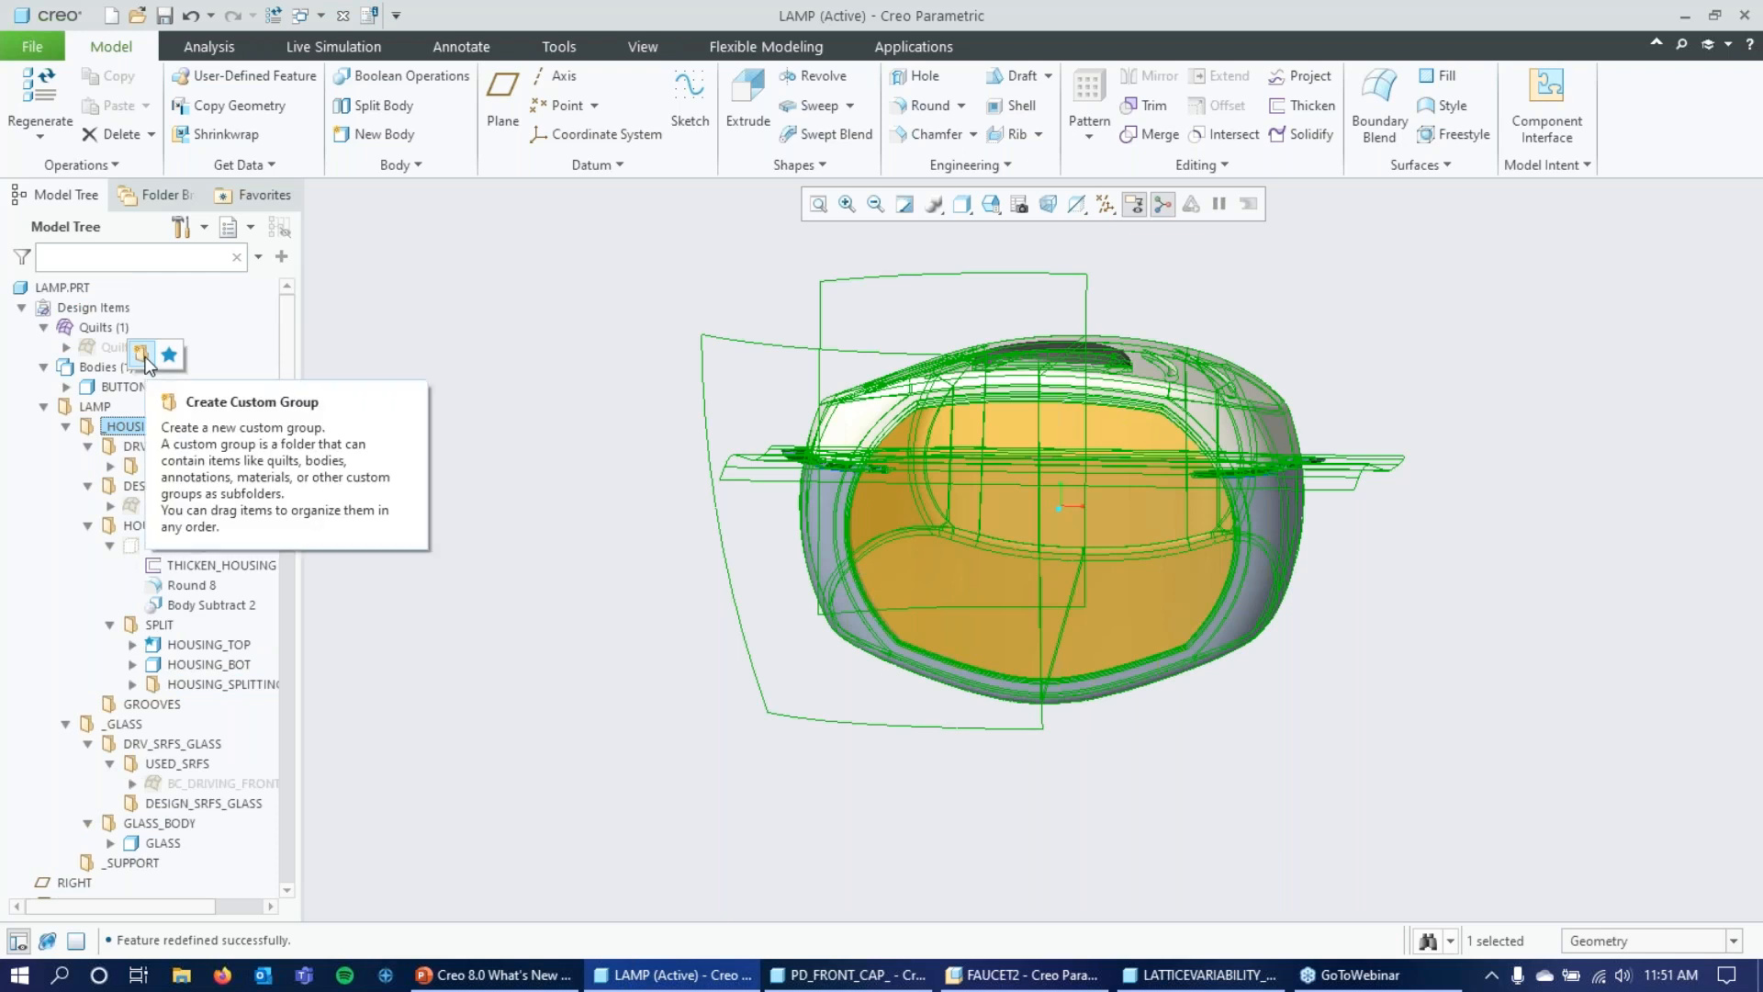
click(141, 355)
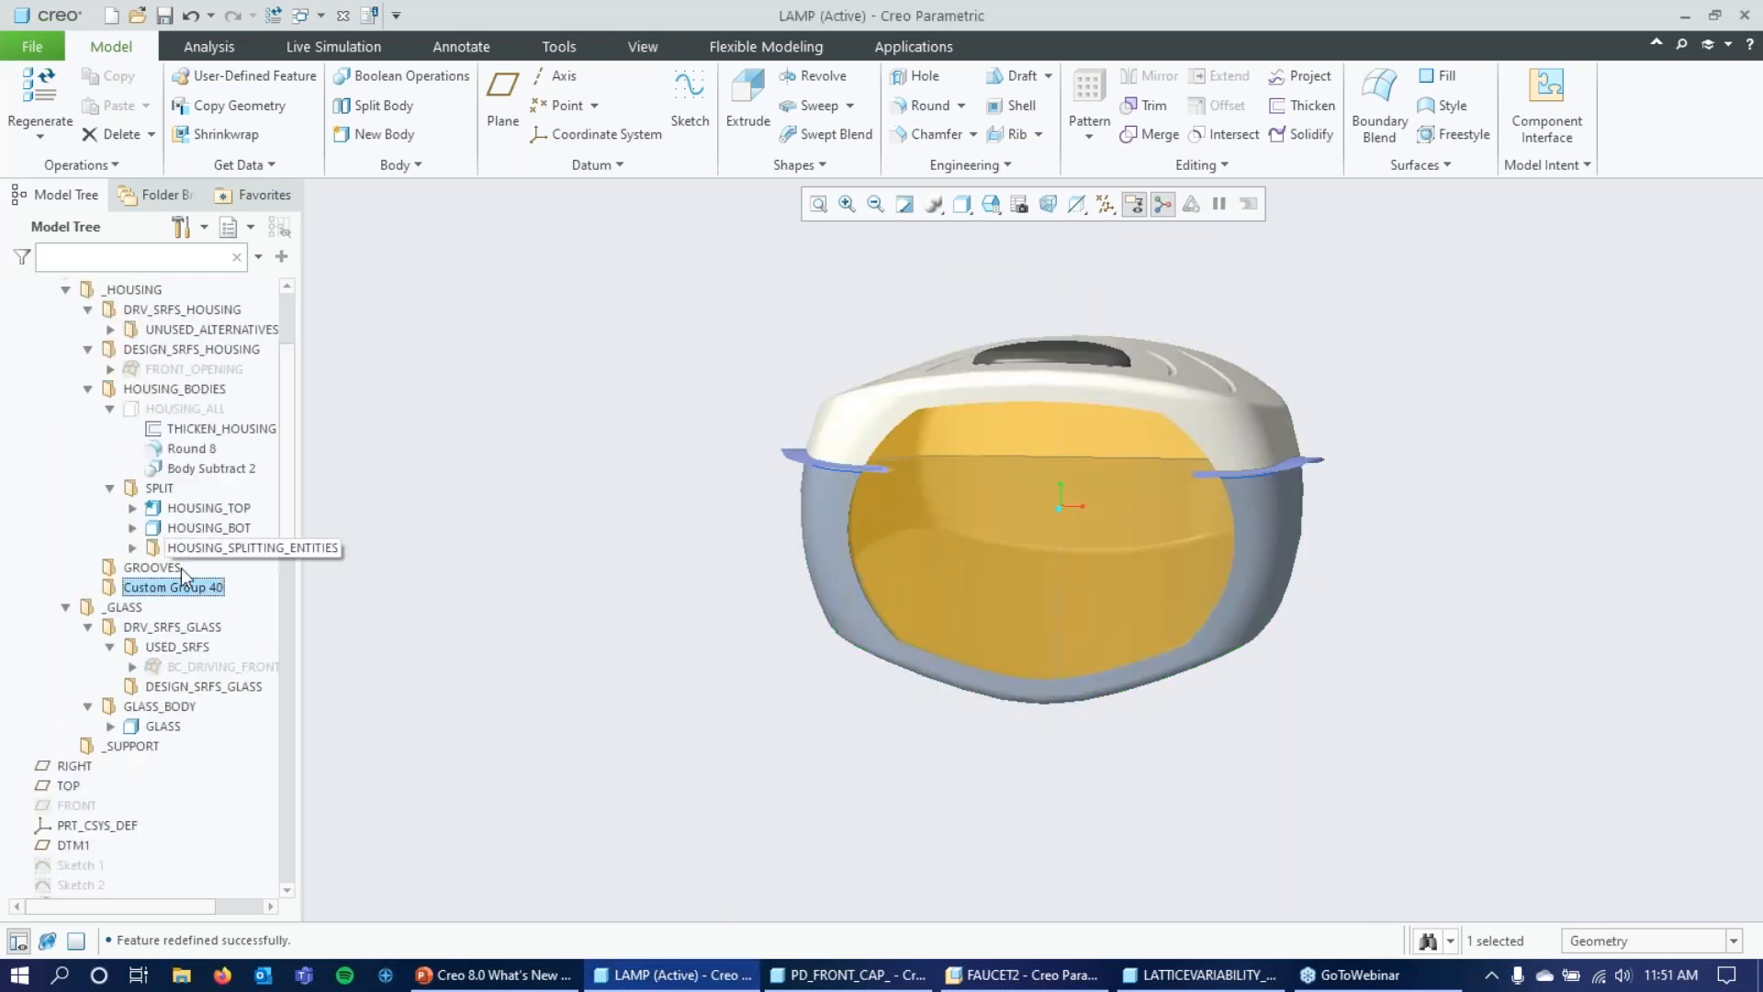
right_click(188, 597)
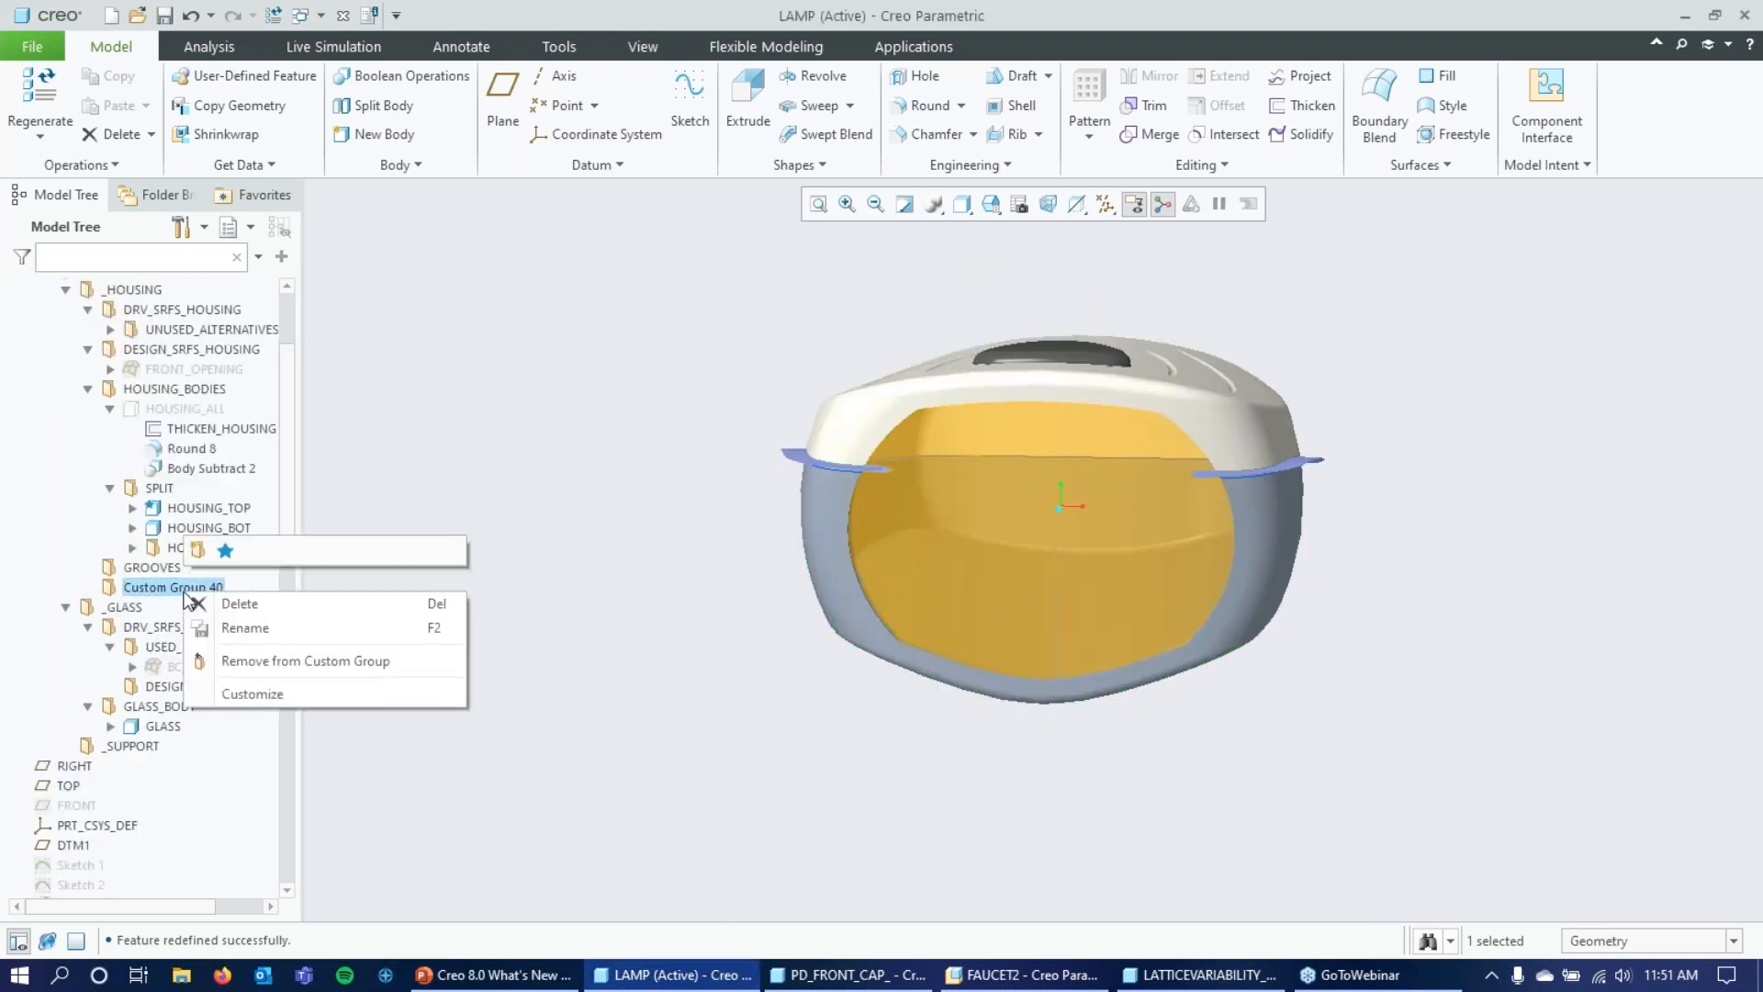
click(244, 627)
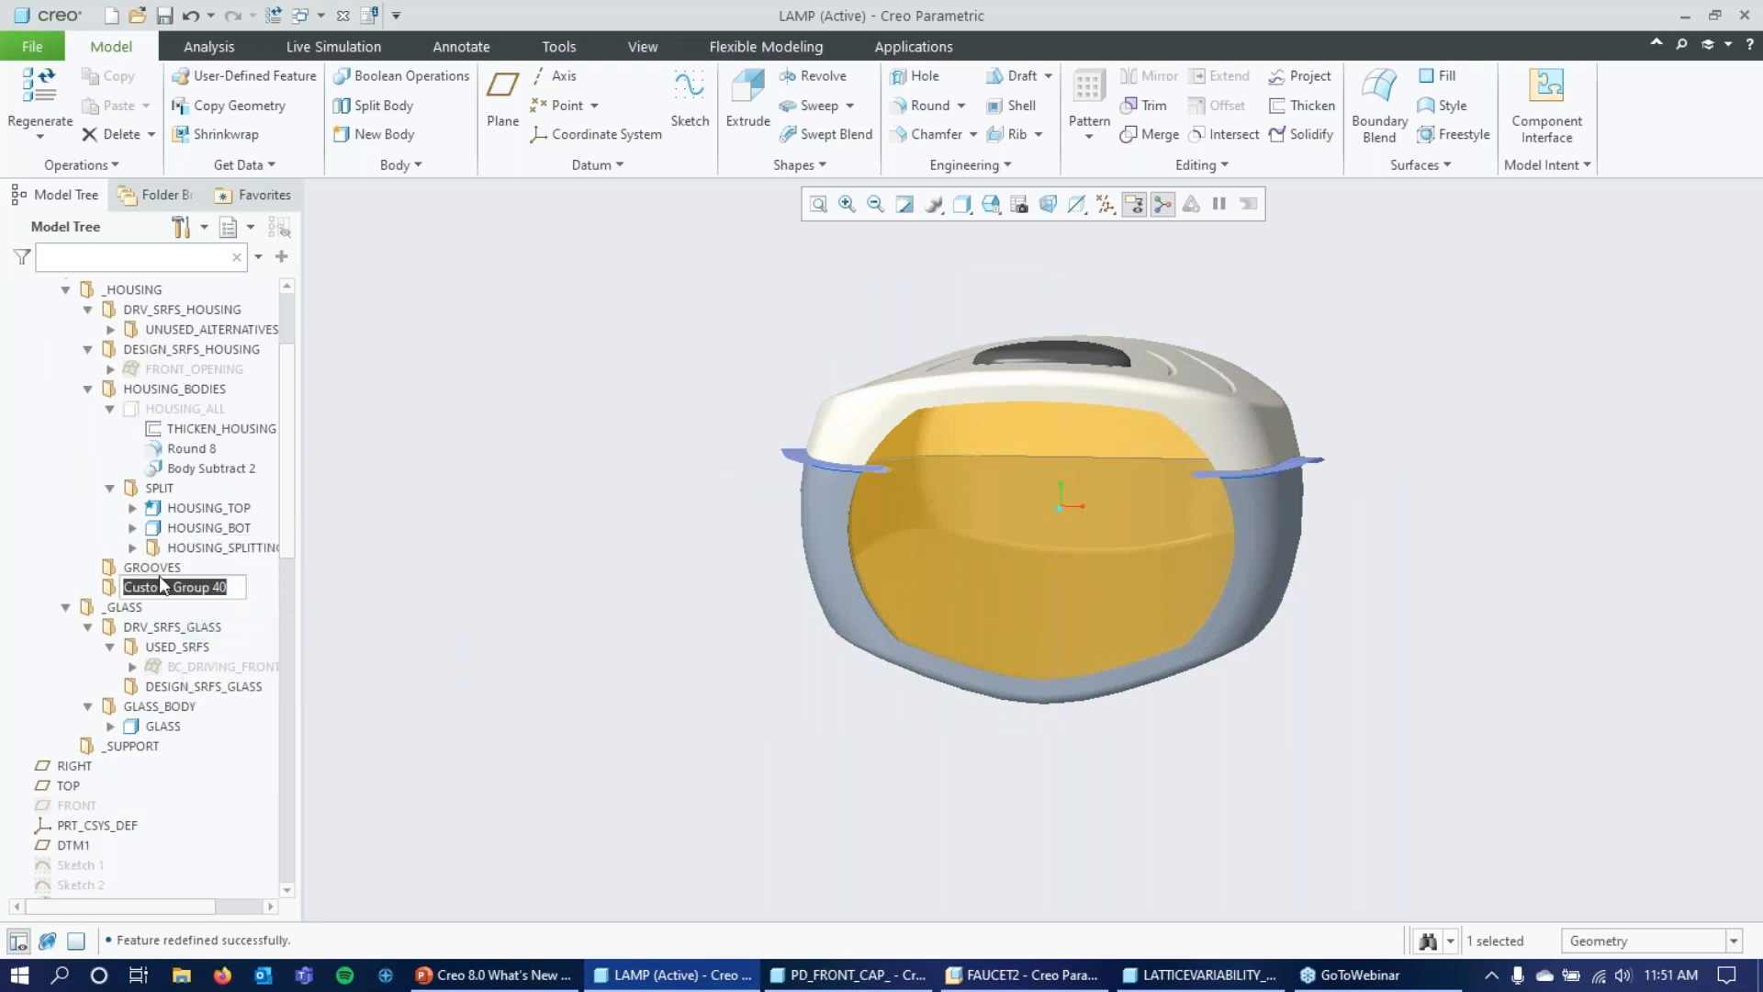
text(_BUTTON)
key(Return)
Move the ungrouped quilt and the BUTTON body together into the _BUTTON custom group.
scroll(170, 482, up, 3)
click(139, 347)
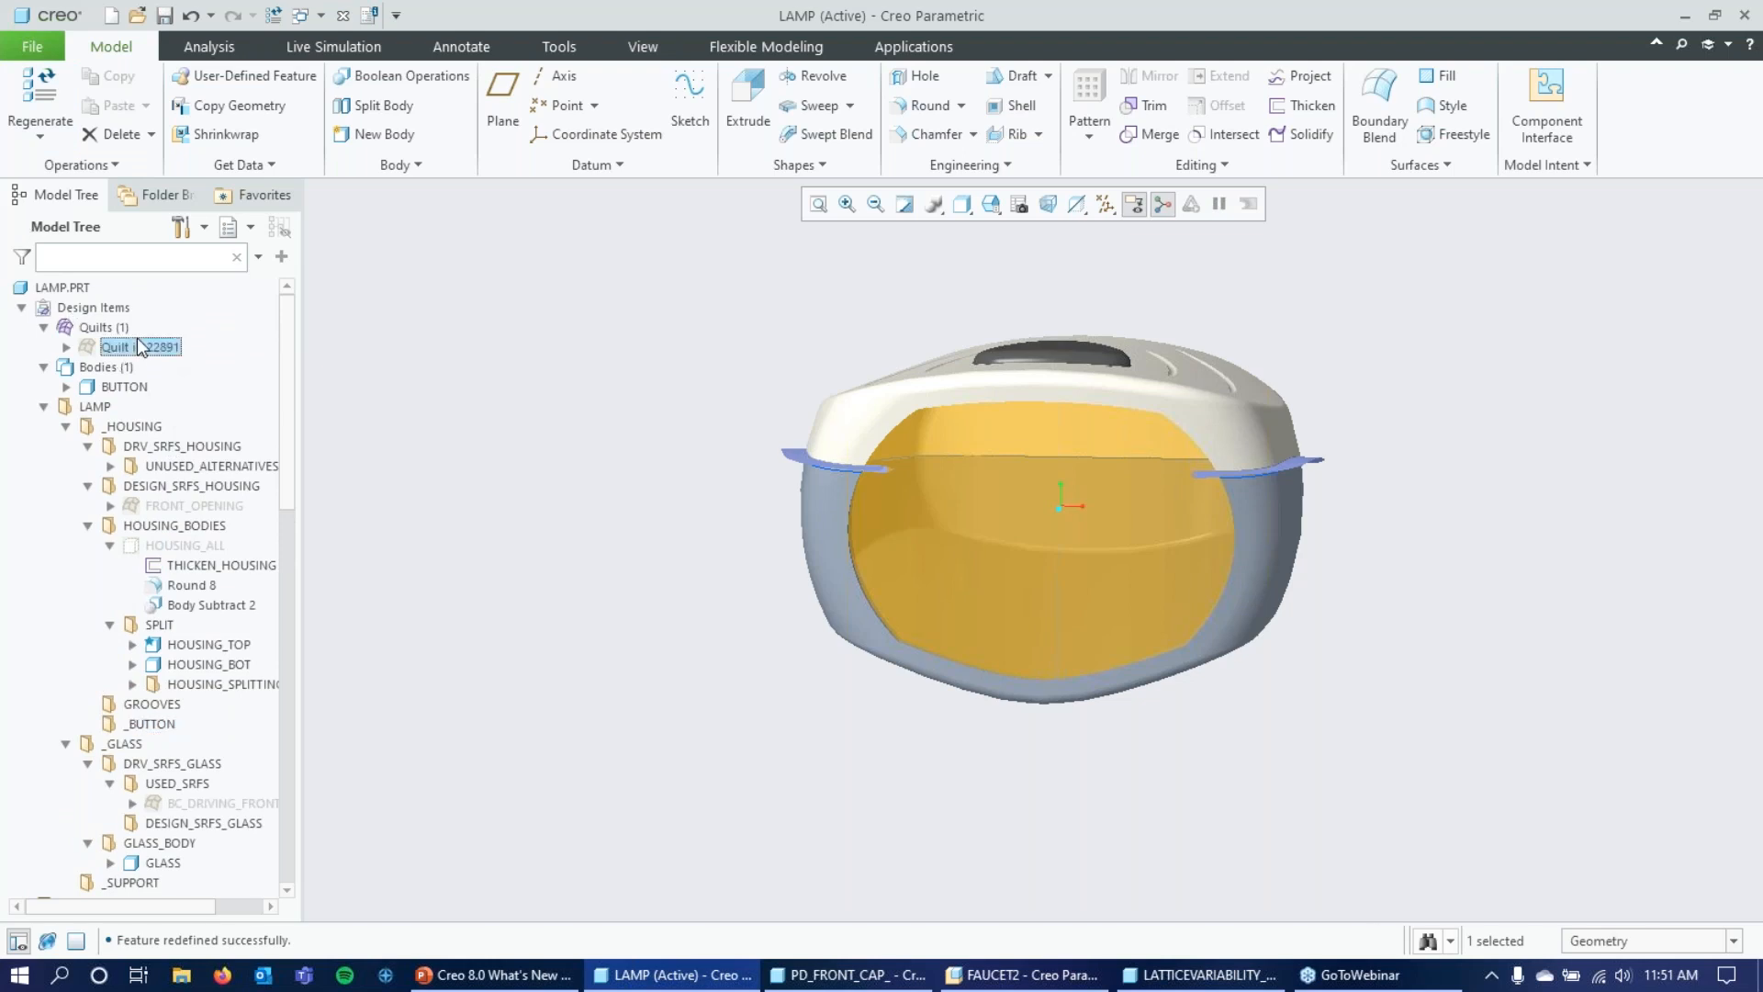
ctrl+click(133, 387)
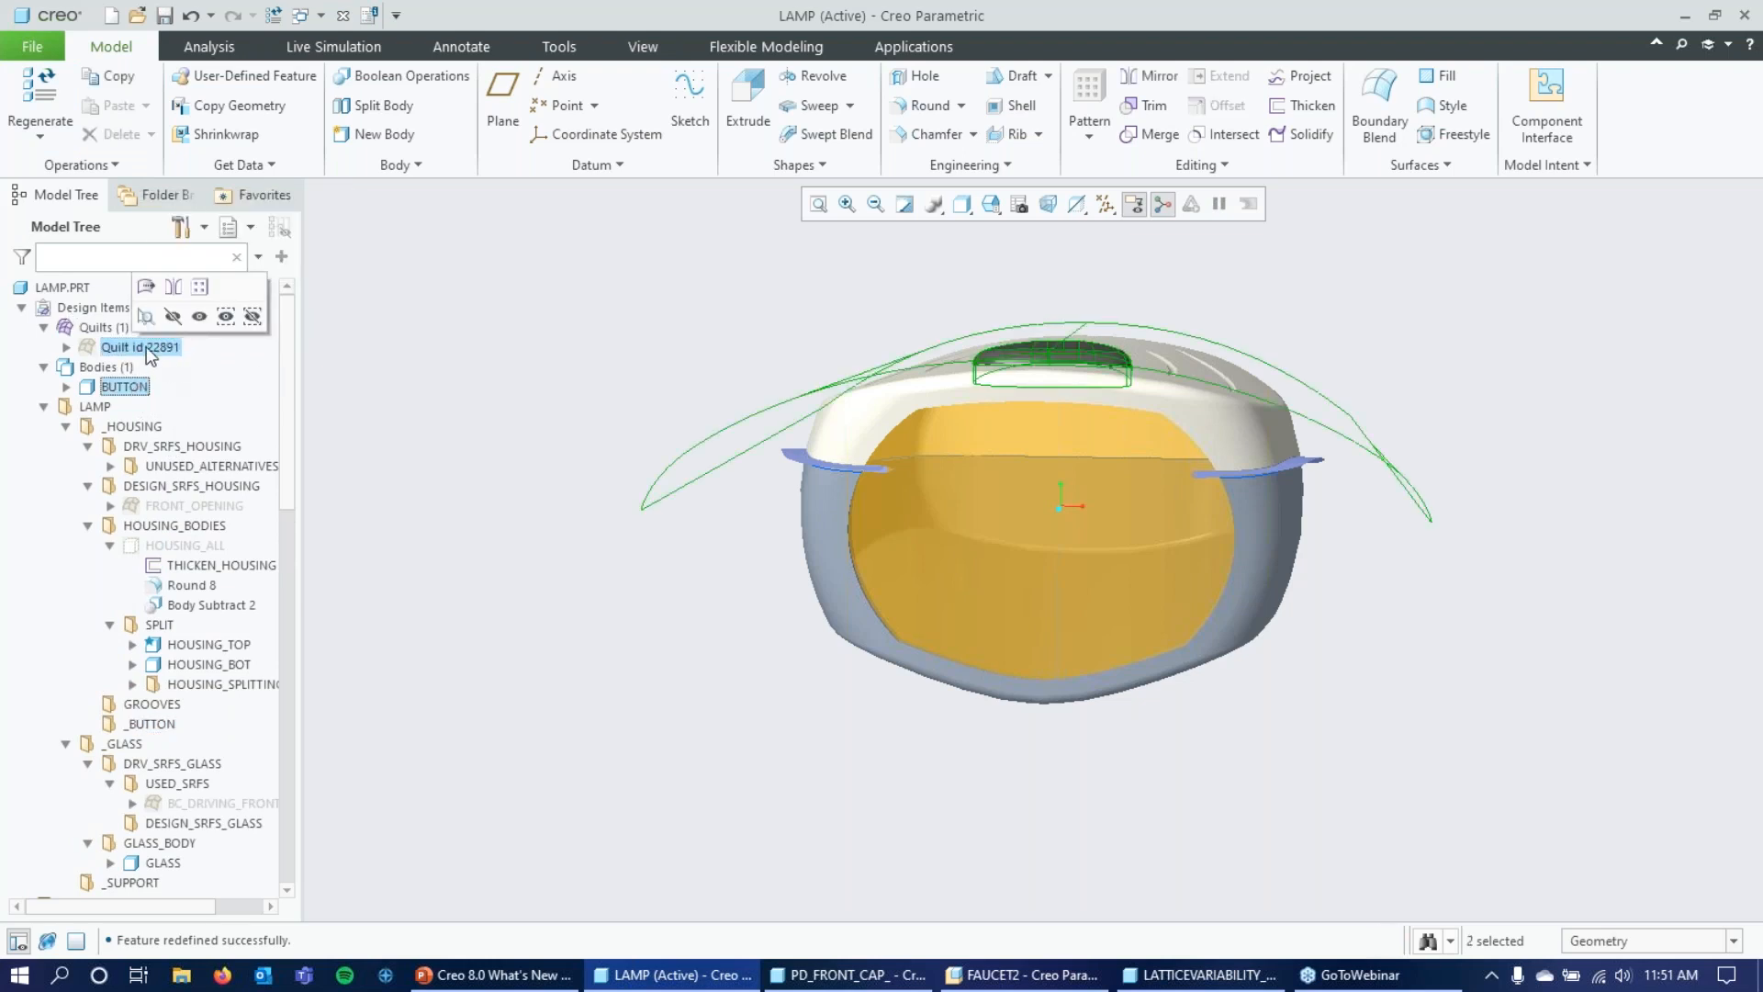
drag(144, 354, 154, 724)
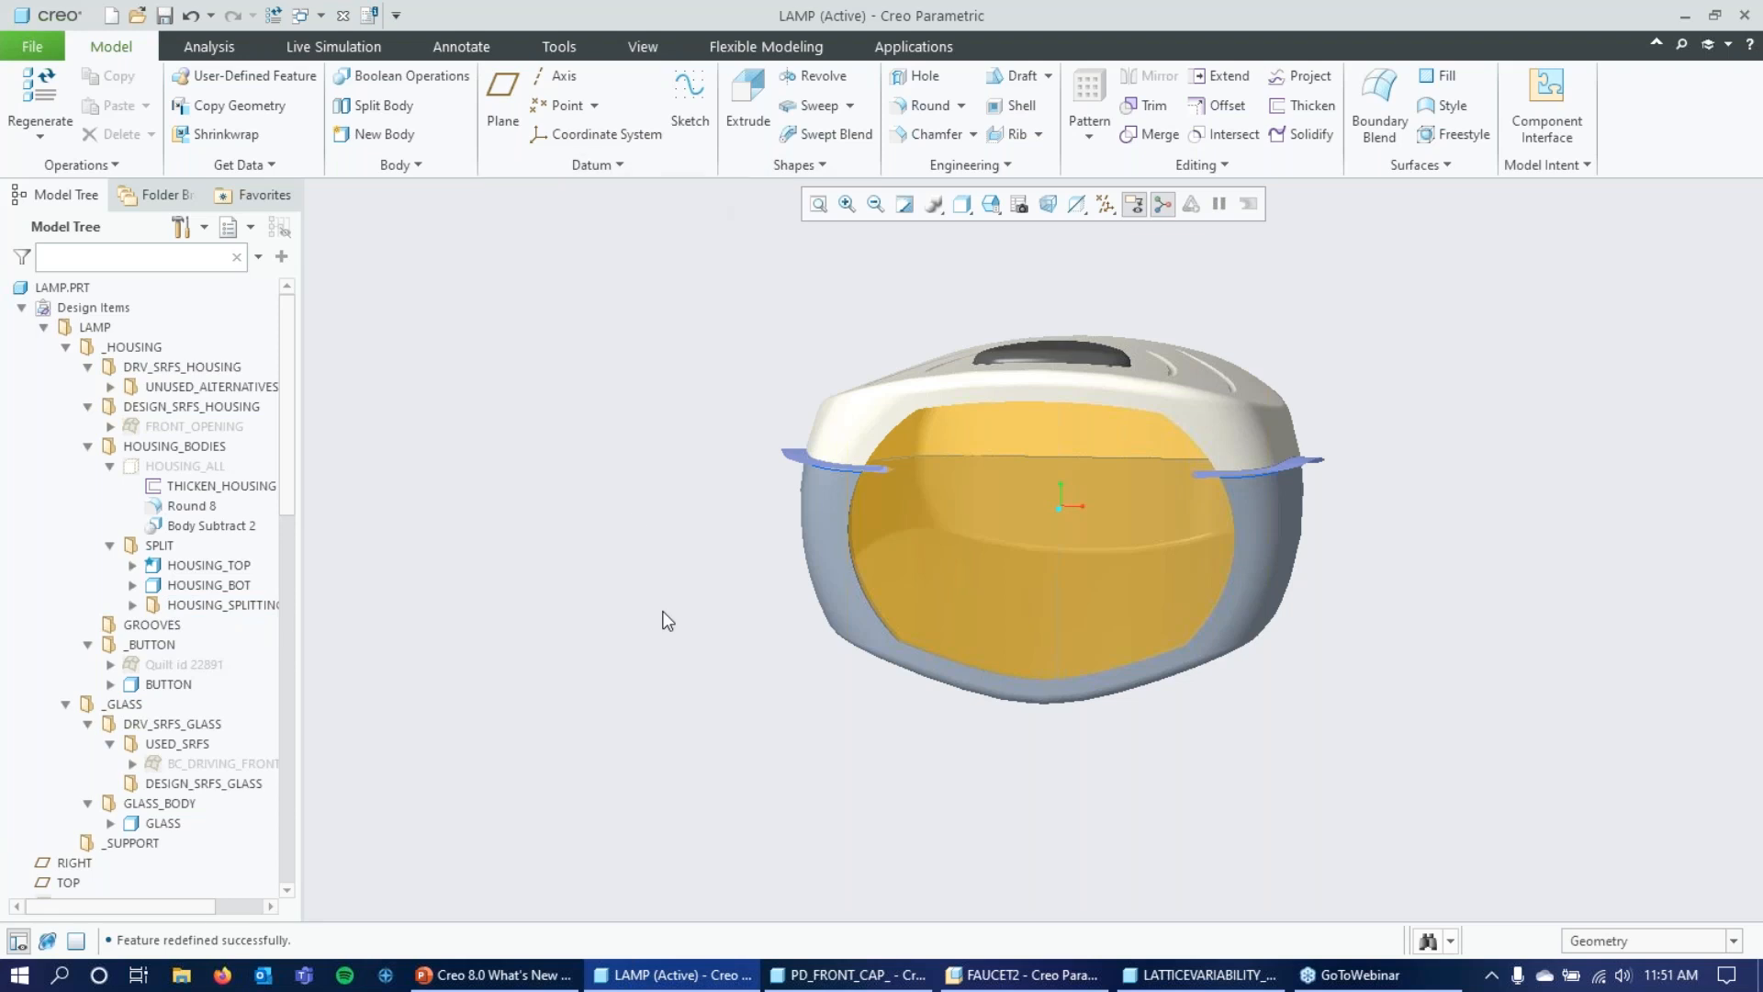
Show the snapshot of the quilt in the _BUTTON group and examine its surface from other angles.
click(171, 666)
right_click(187, 667)
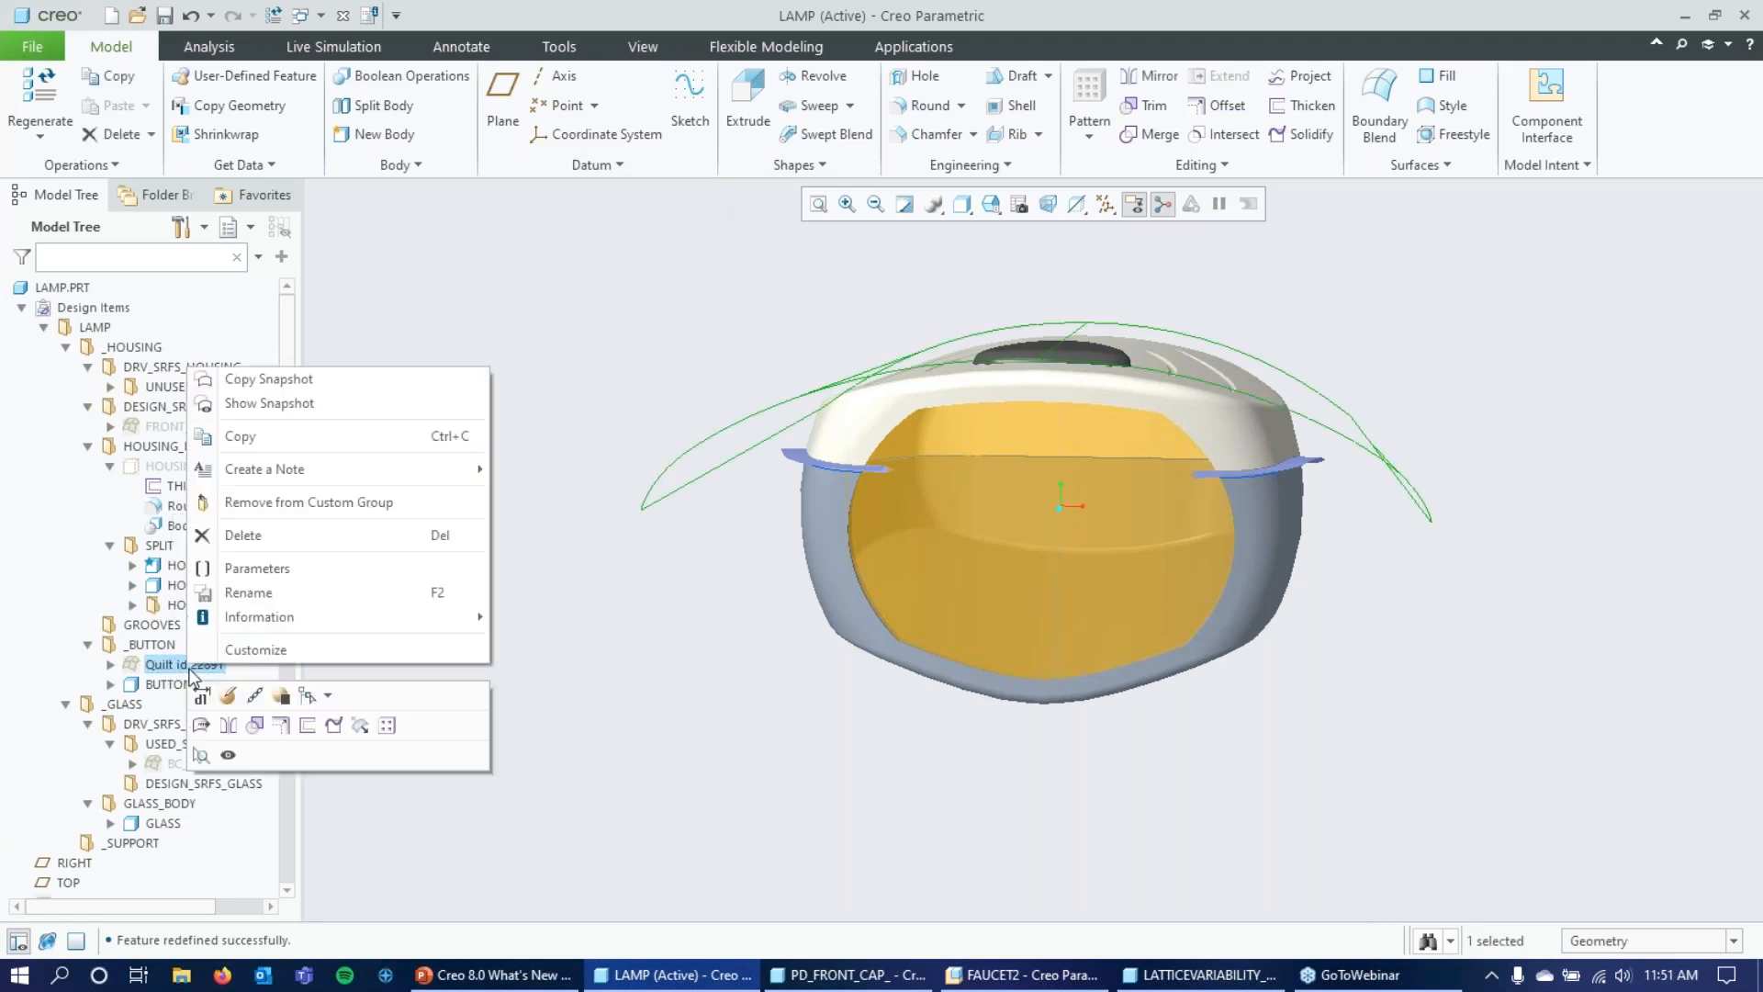
click(339, 402)
mouse_move(428, 367)
middle_down()
mouse_move(487, 382)
mouse_move(494, 332)
mouse_move(441, 331)
mouse_move(430, 390)
middle_up()
scroll(429, 390, up, 1)
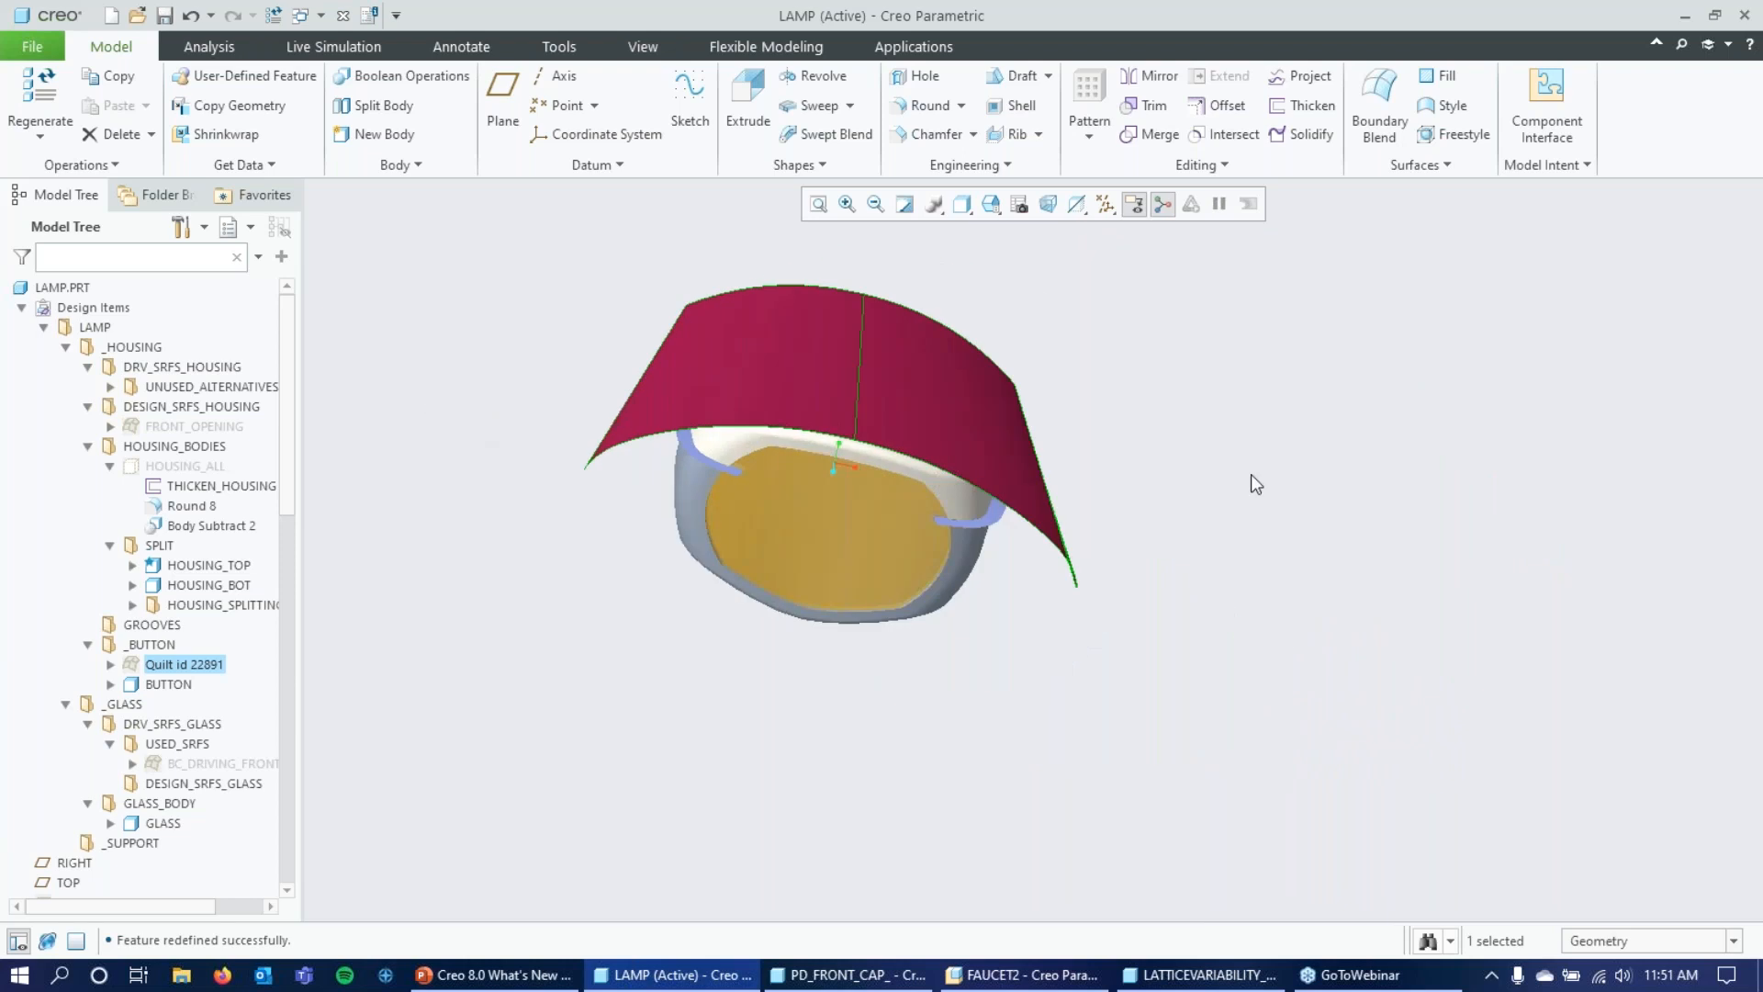
scroll(1253, 474, up, 1)
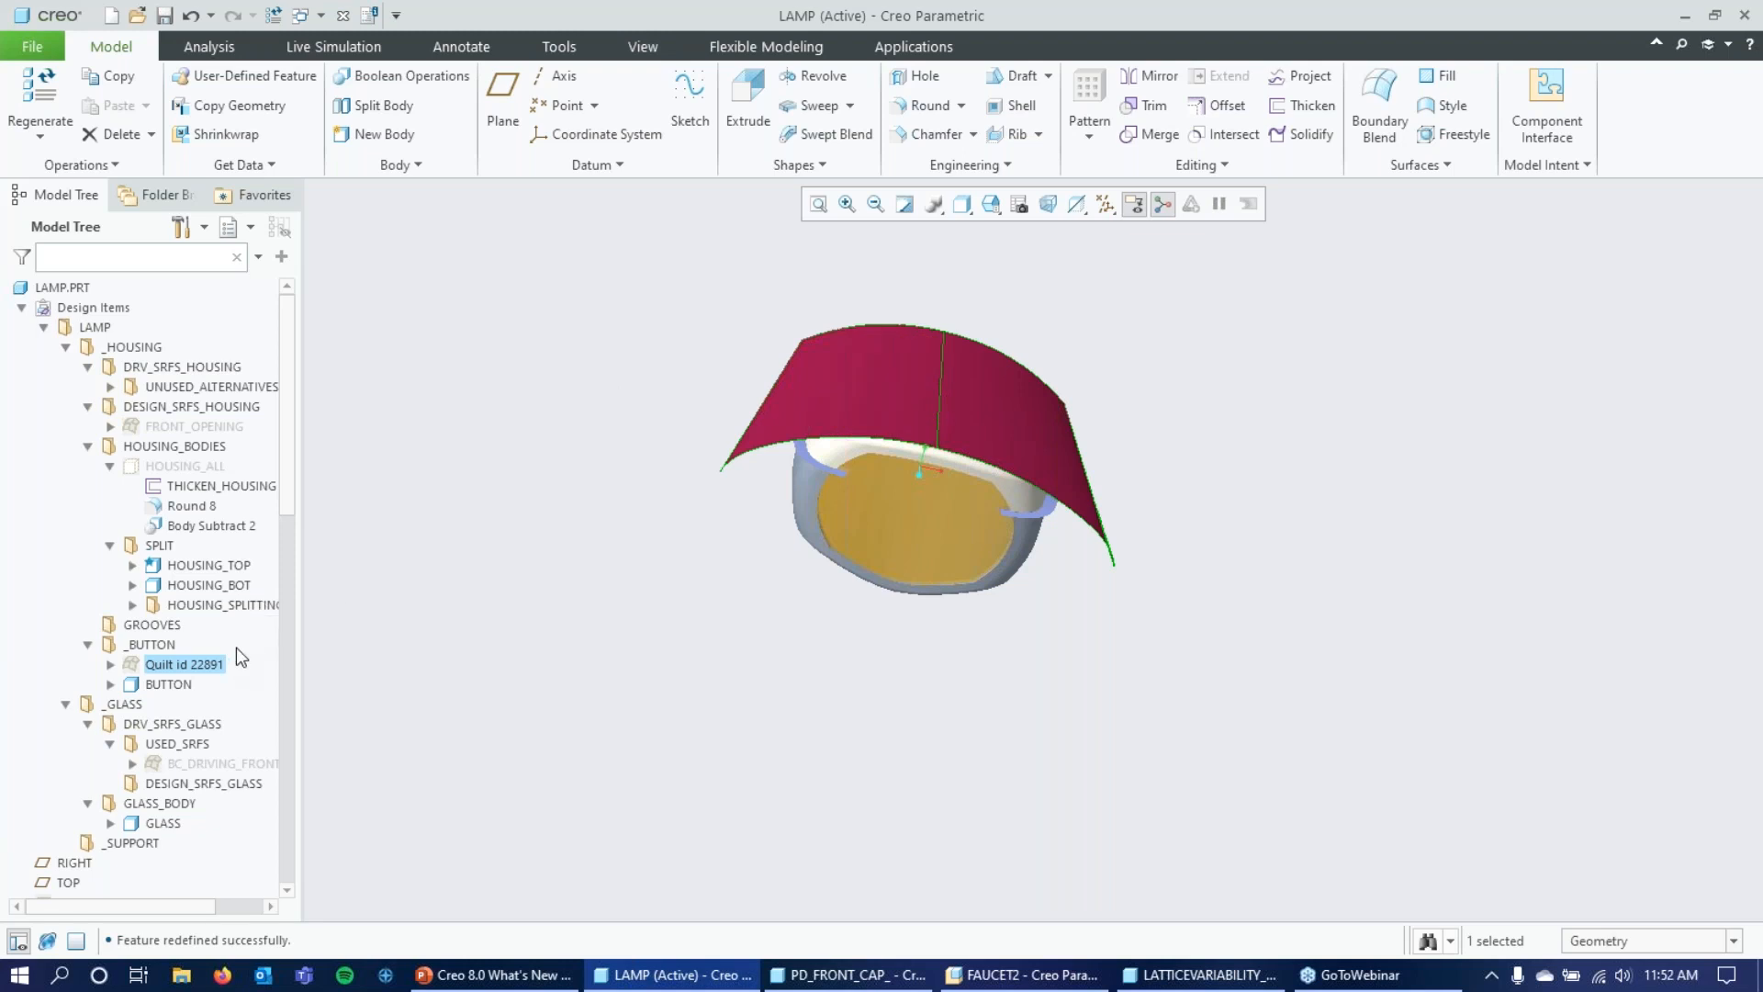
Show the snapshot of the BC_DRIVING_FRONT quilt as well, examine it, and dismiss both snapshots by clearing the selection.
click(182, 770)
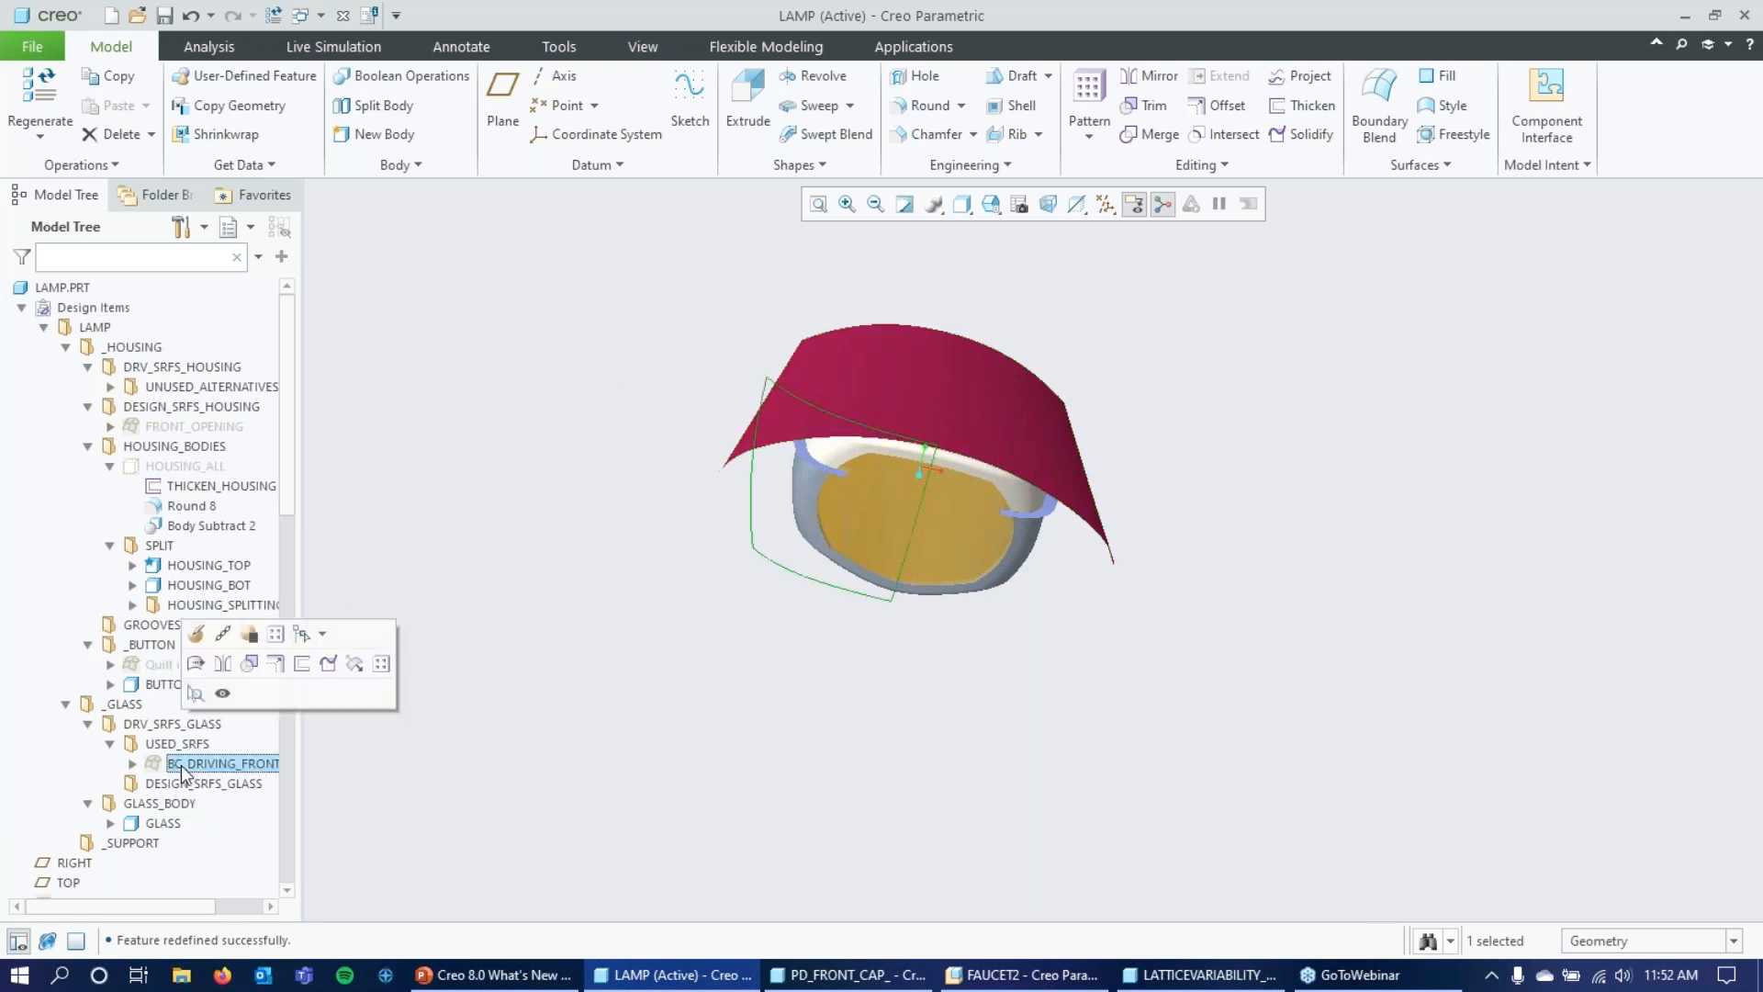
right_click(182, 769)
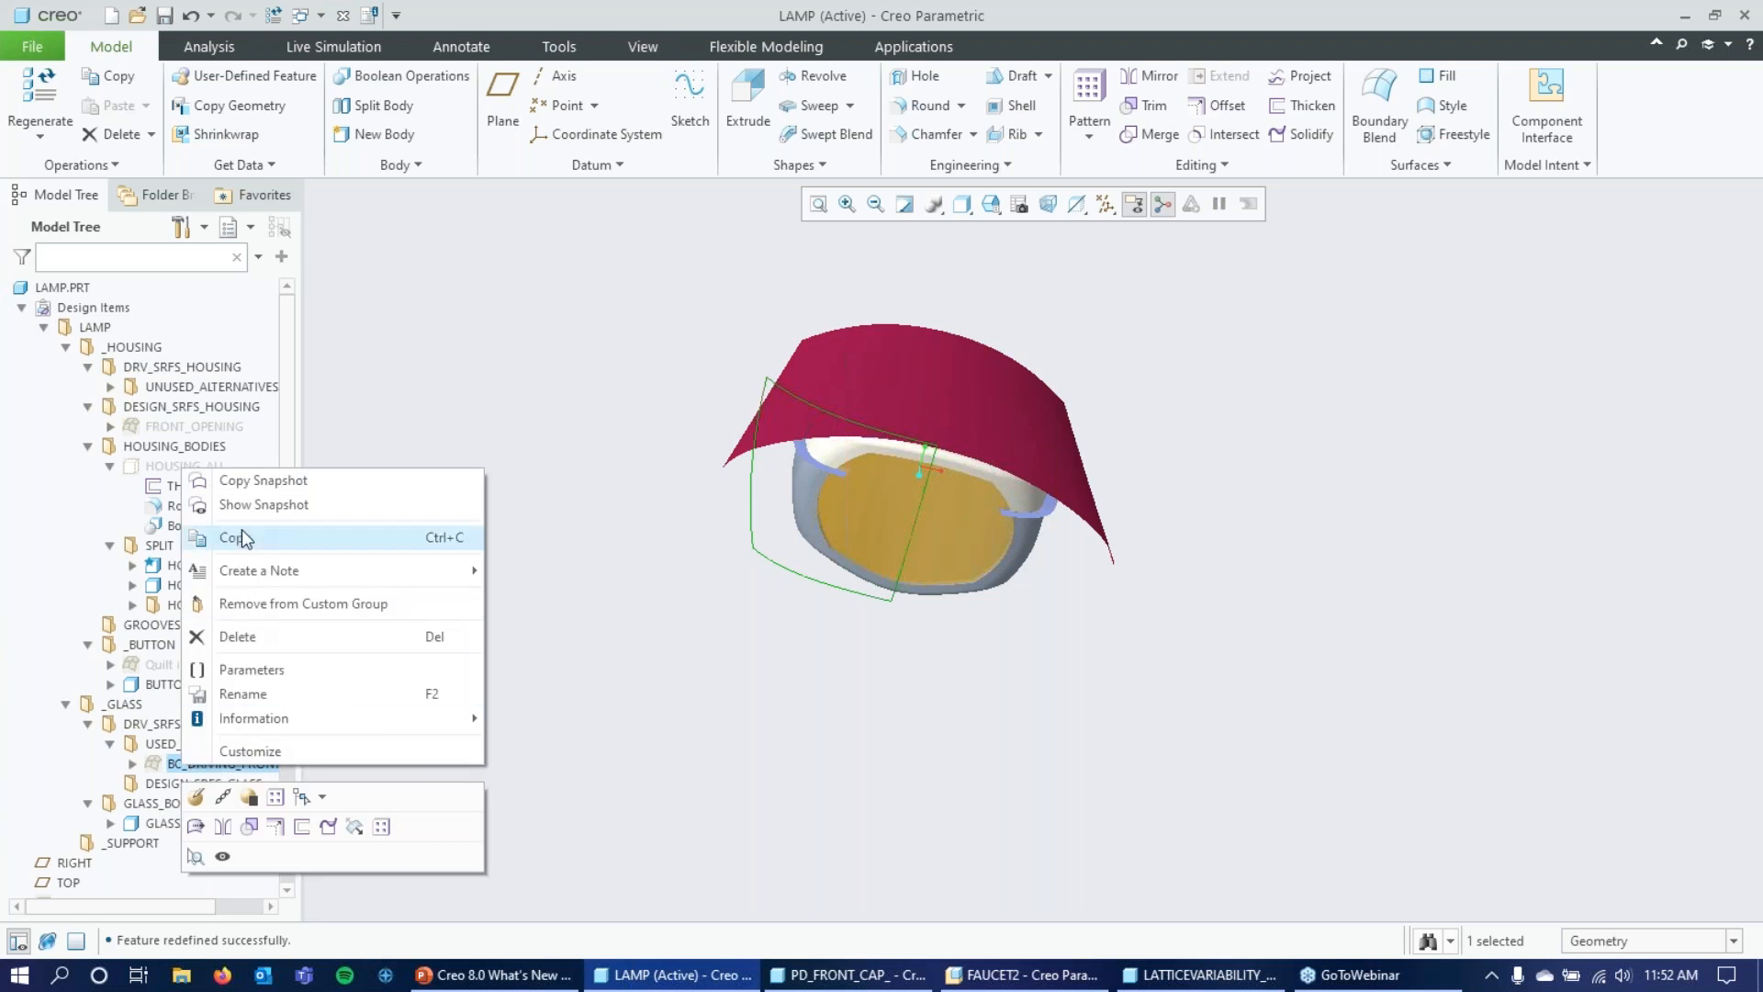
click(248, 506)
mouse_move(521, 626)
middle_down()
mouse_move(512, 594)
mouse_move(582, 680)
mouse_move(531, 720)
mouse_move(513, 659)
mouse_move(543, 634)
mouse_move(502, 590)
mouse_move(487, 630)
mouse_move(501, 659)
middle_up()
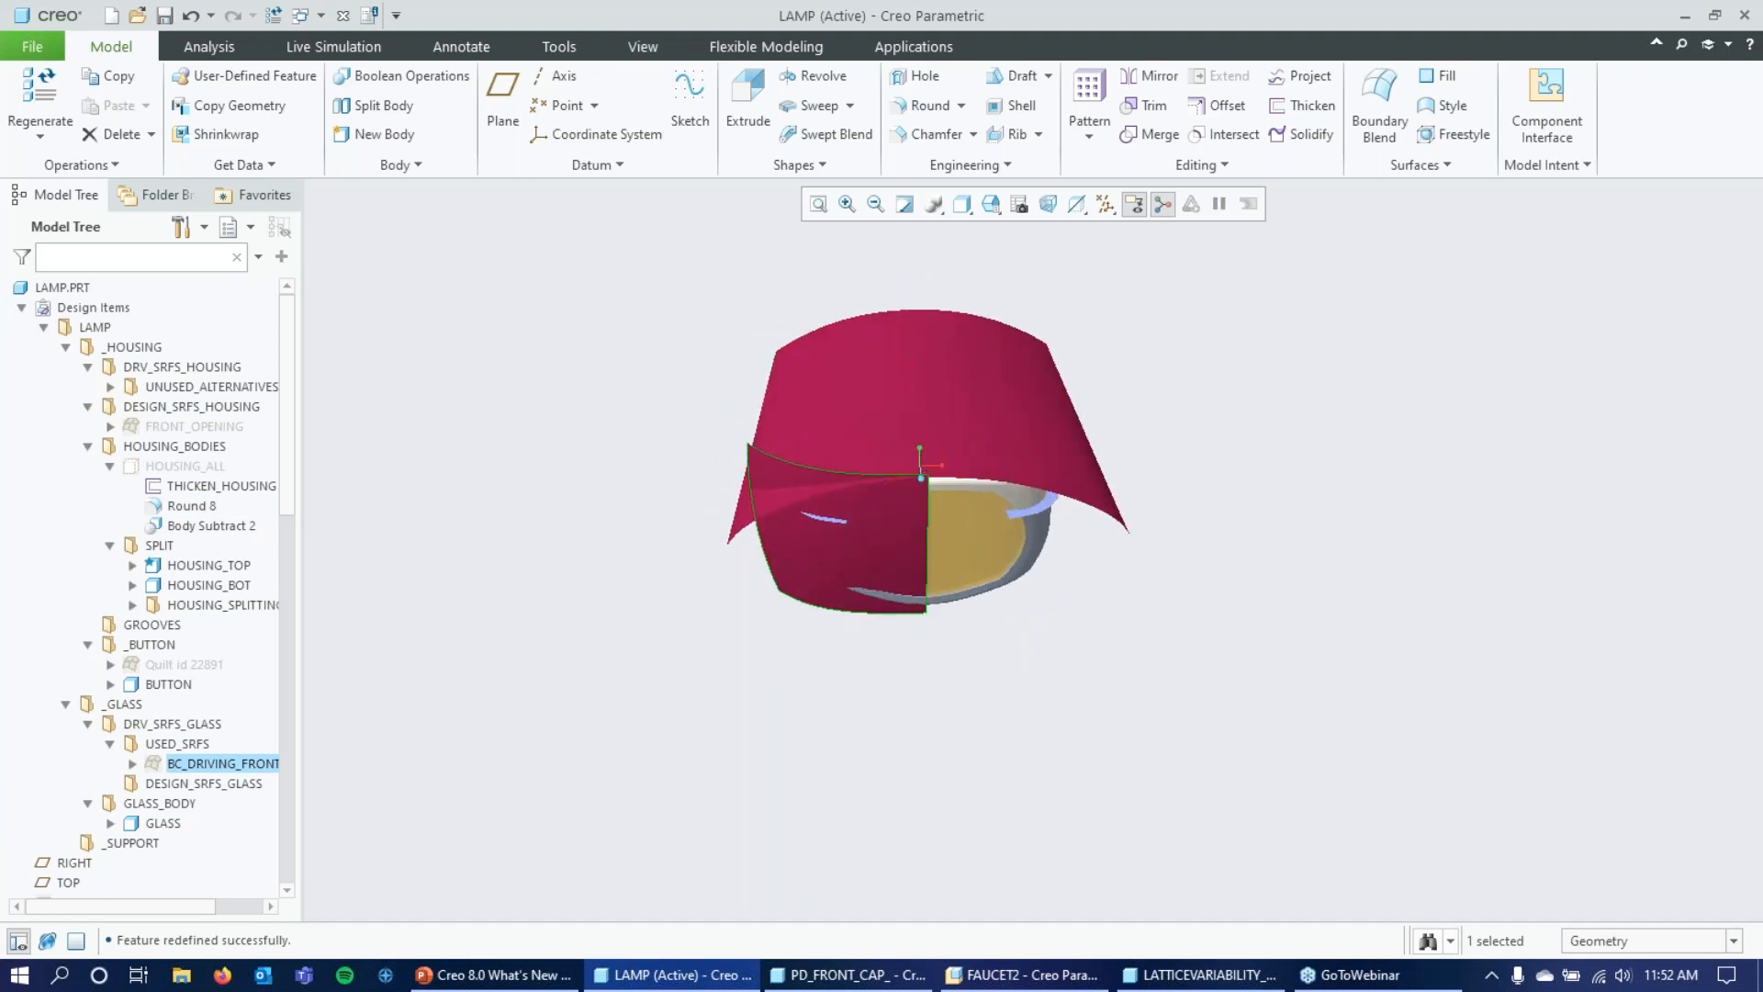
click(567, 455)
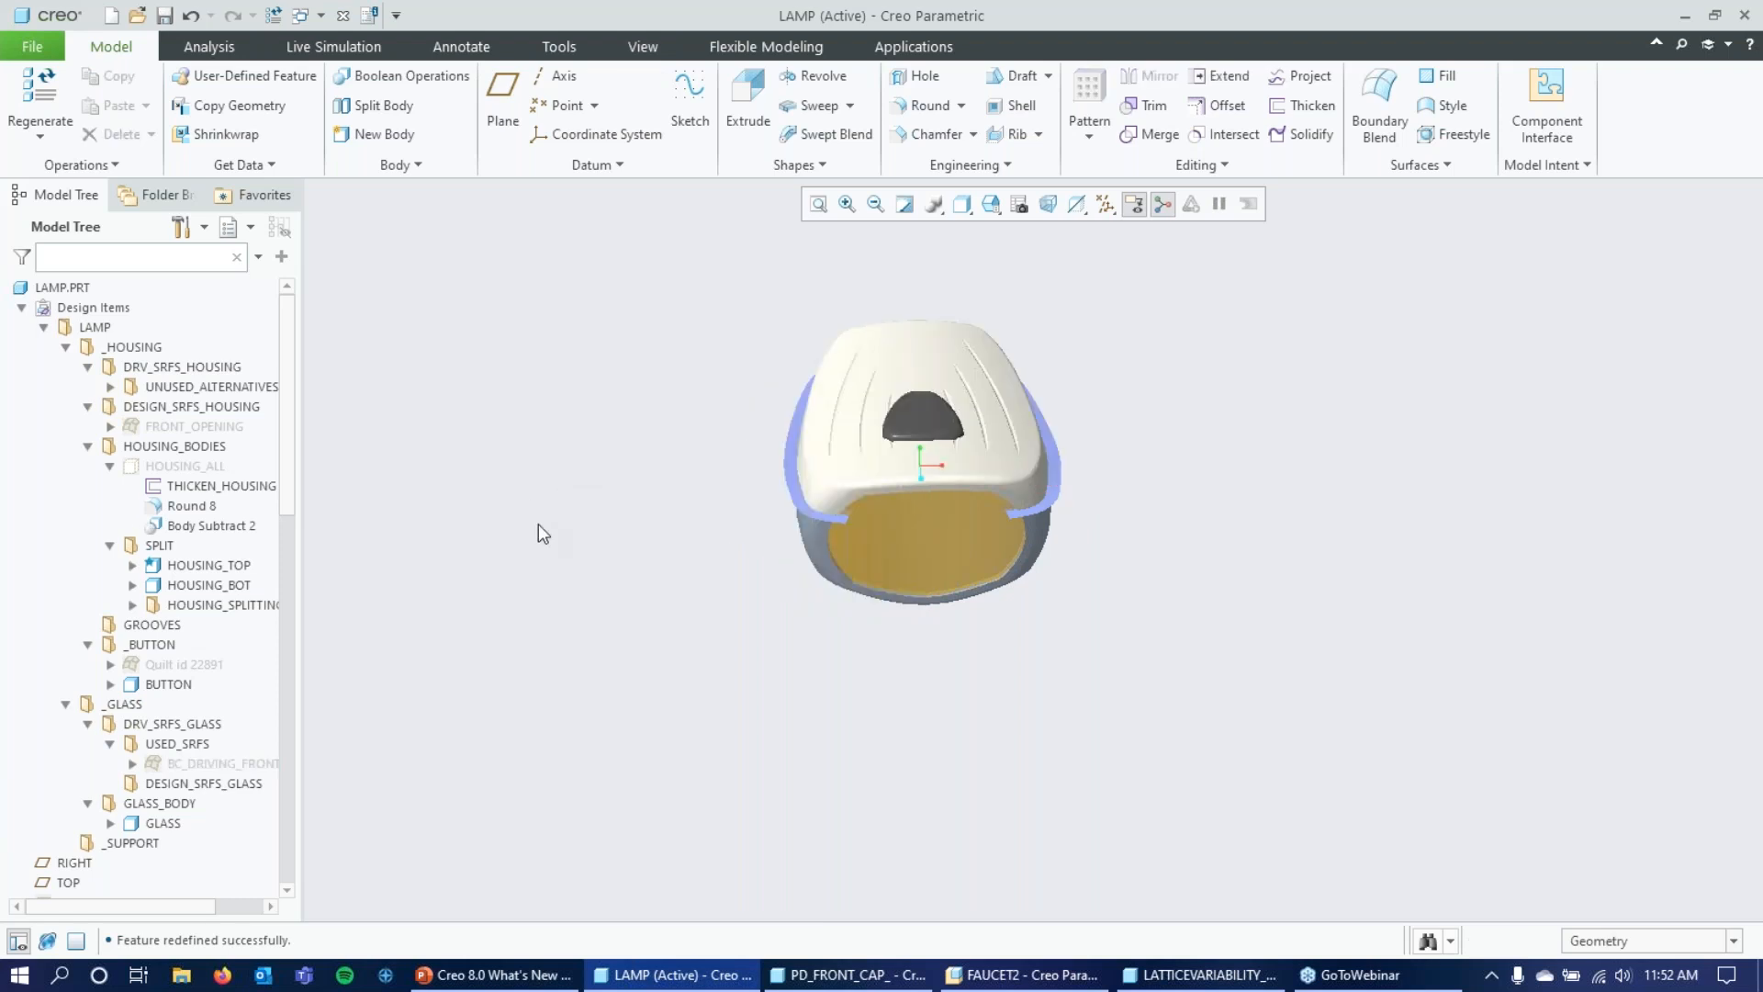
Select the BUTTON body and set its solid body transparency to 25%.
mouse_move(692, 670)
middle_down()
mouse_move(654, 626)
mouse_move(661, 667)
middle_up()
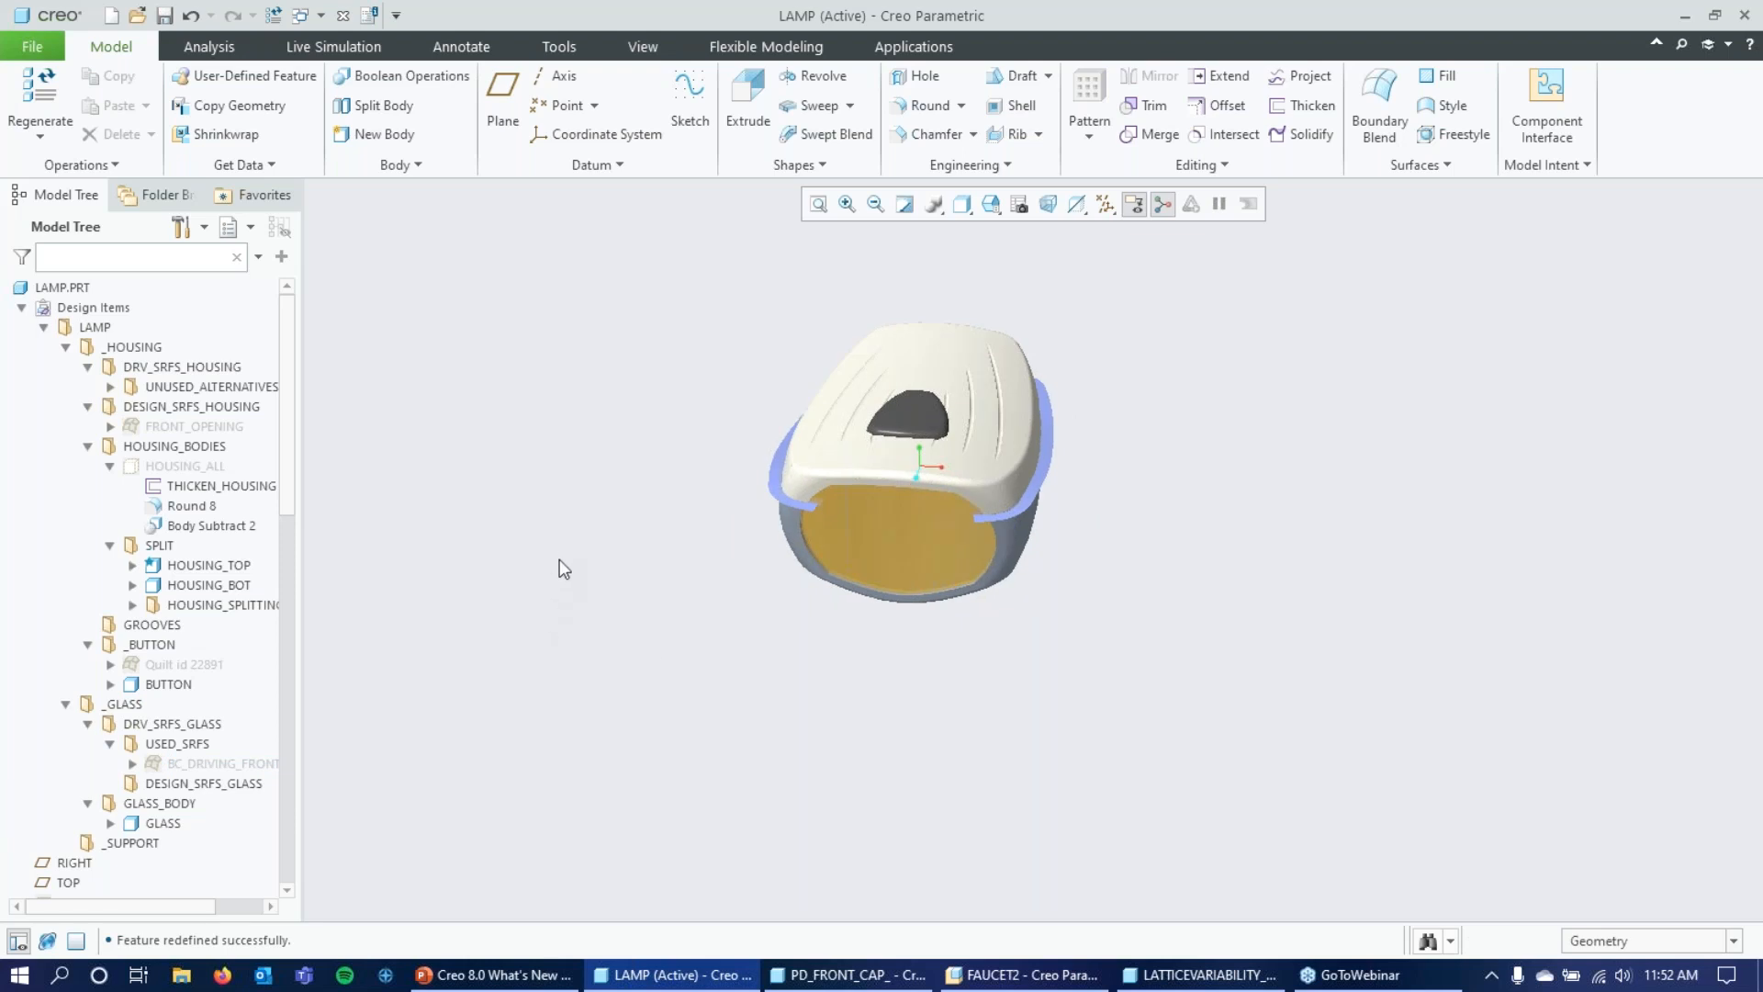
click(168, 684)
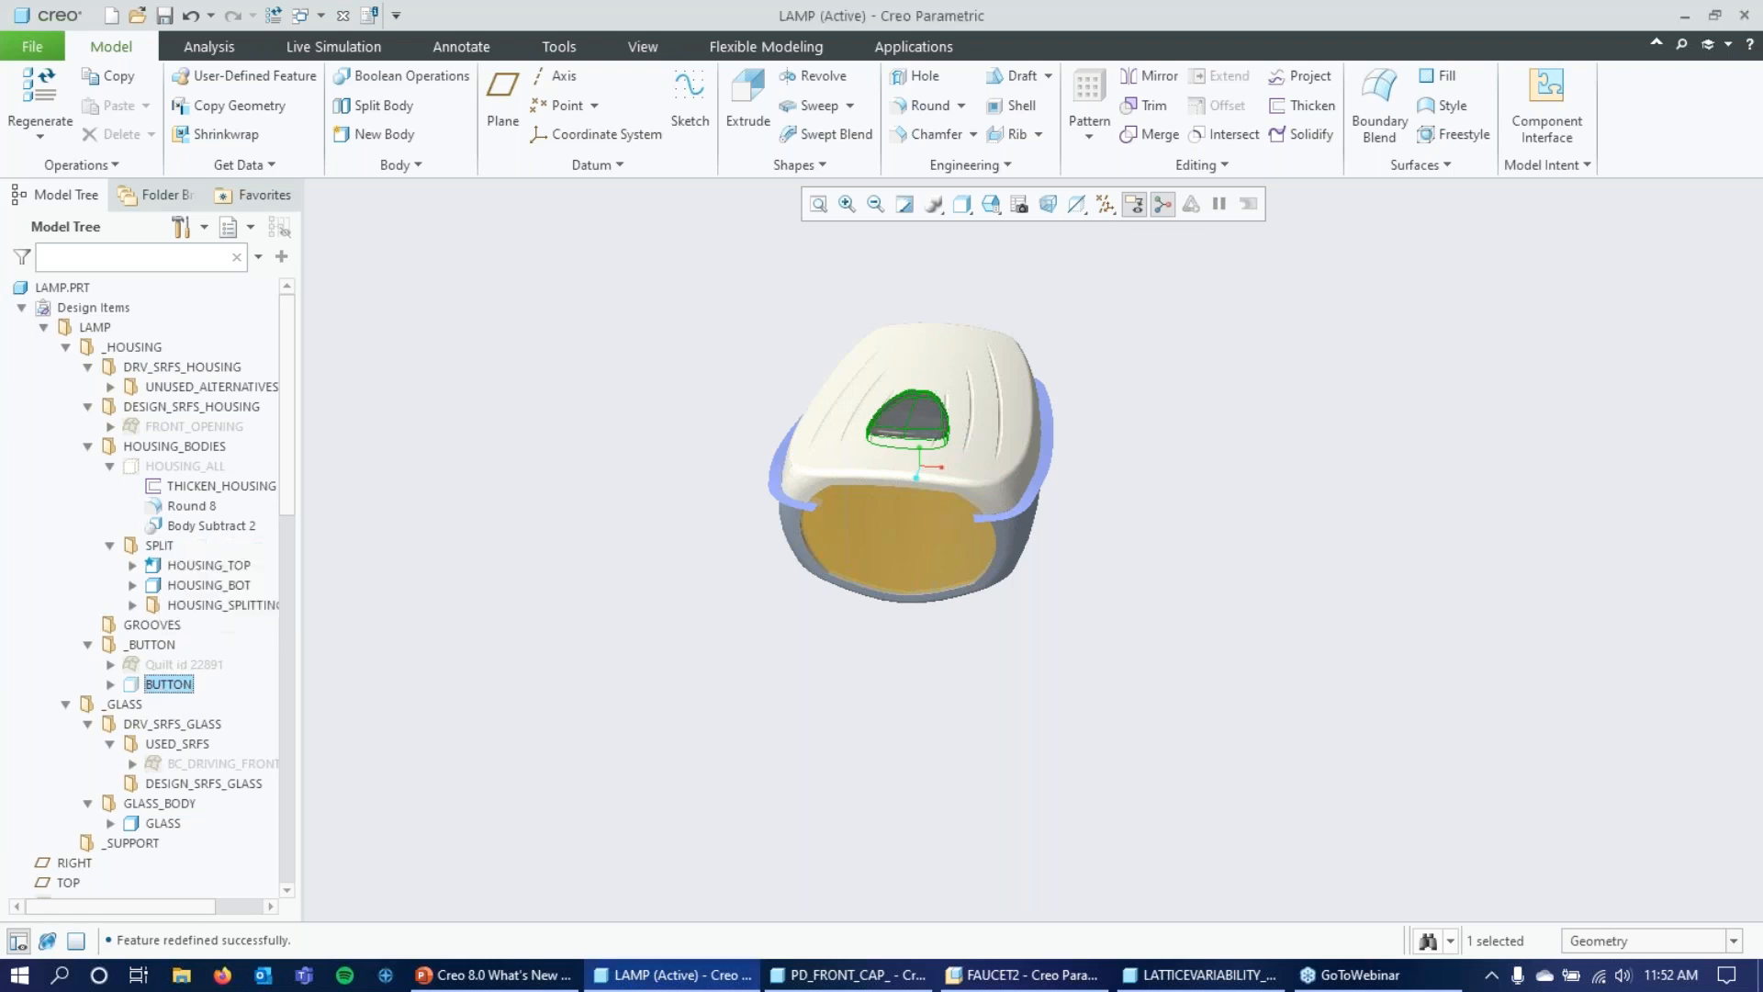
middle_drag(565, 556, 516, 606)
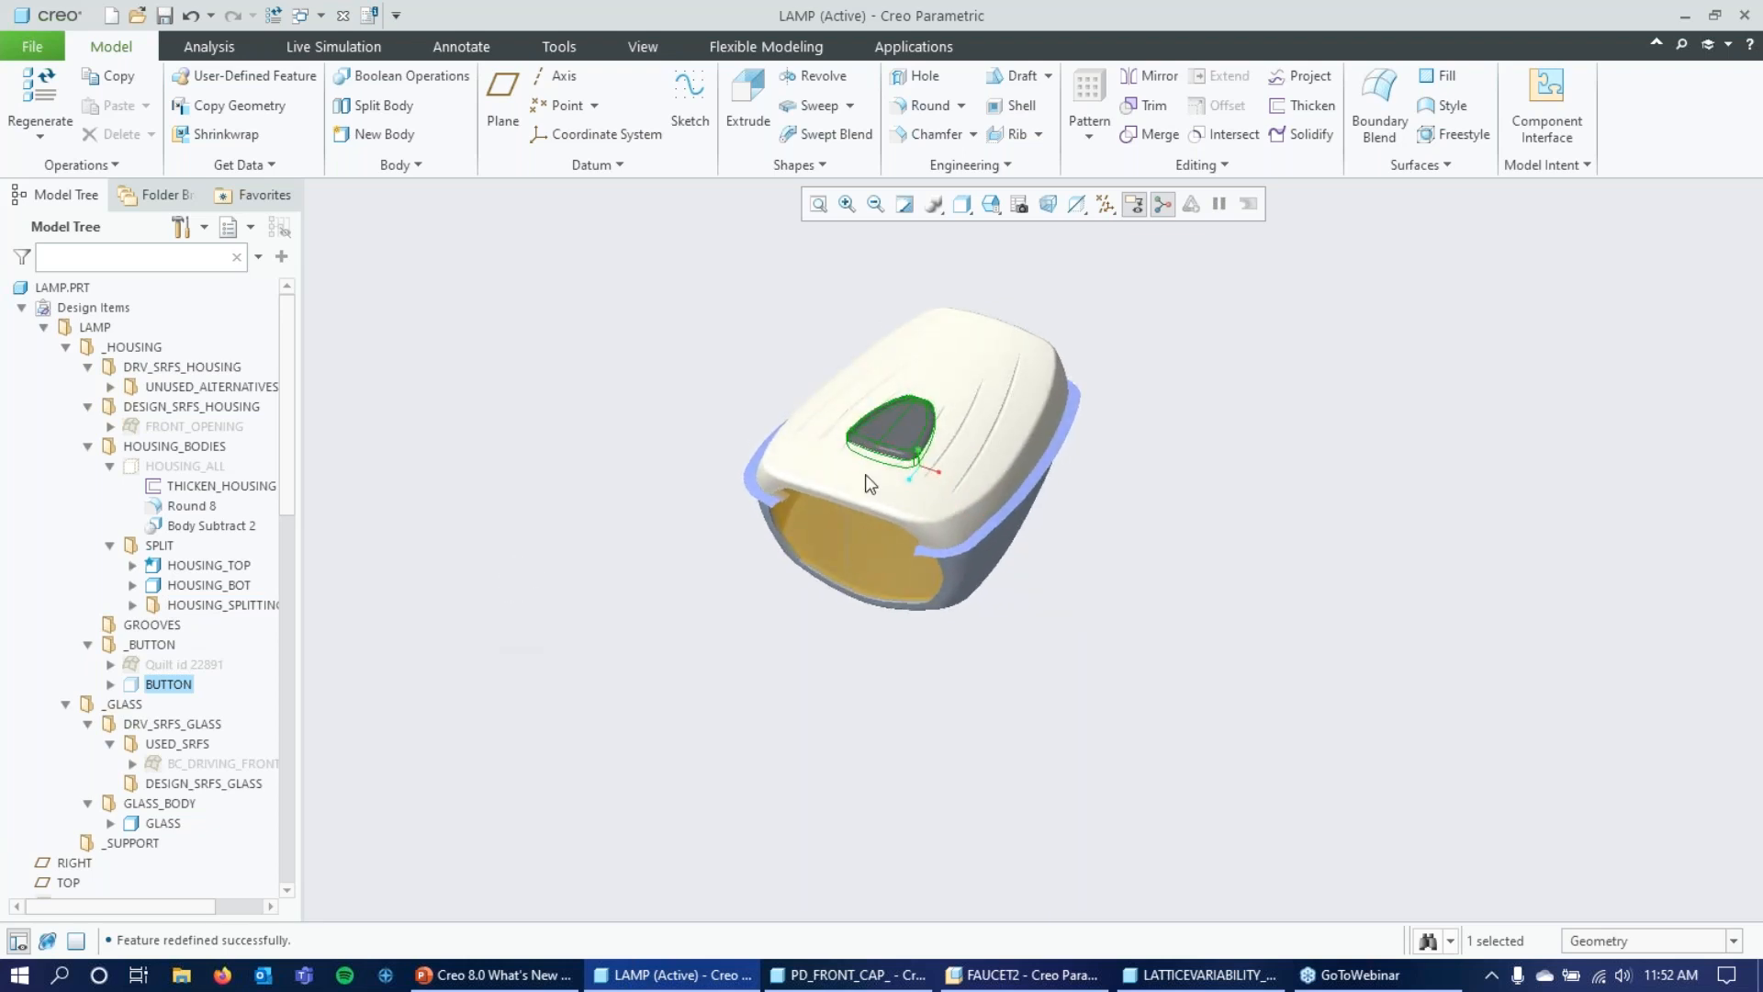
click(1080, 213)
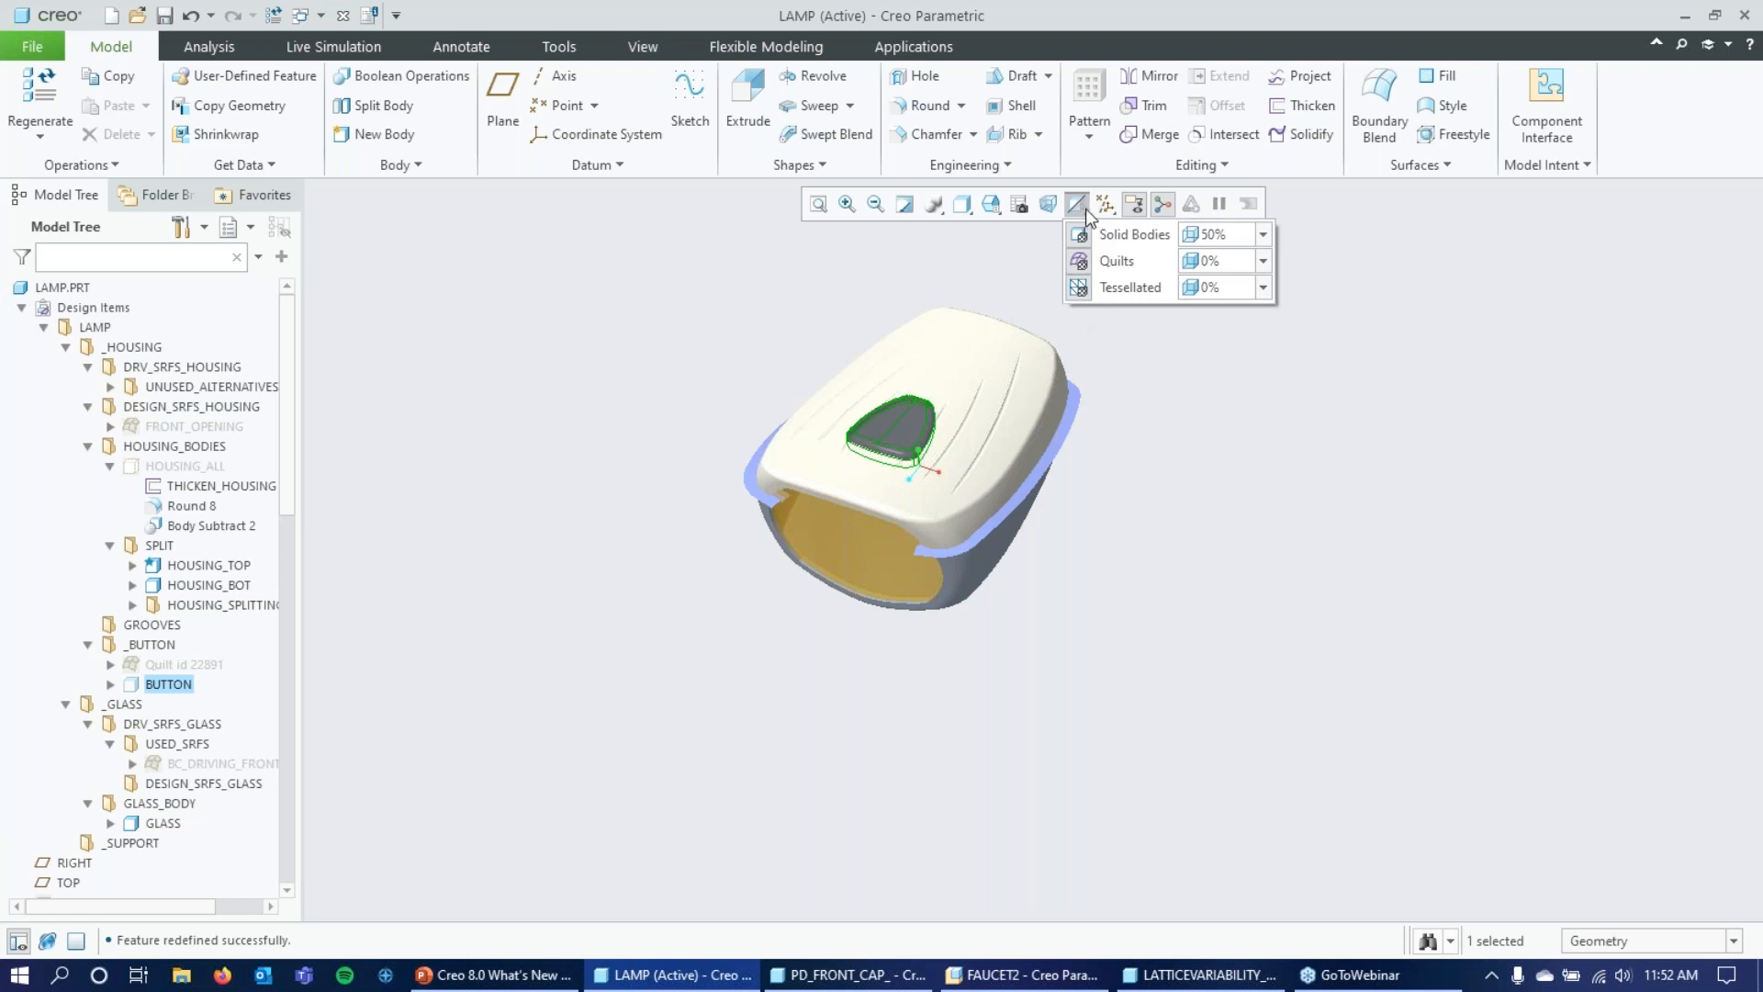
double_click(1241, 235)
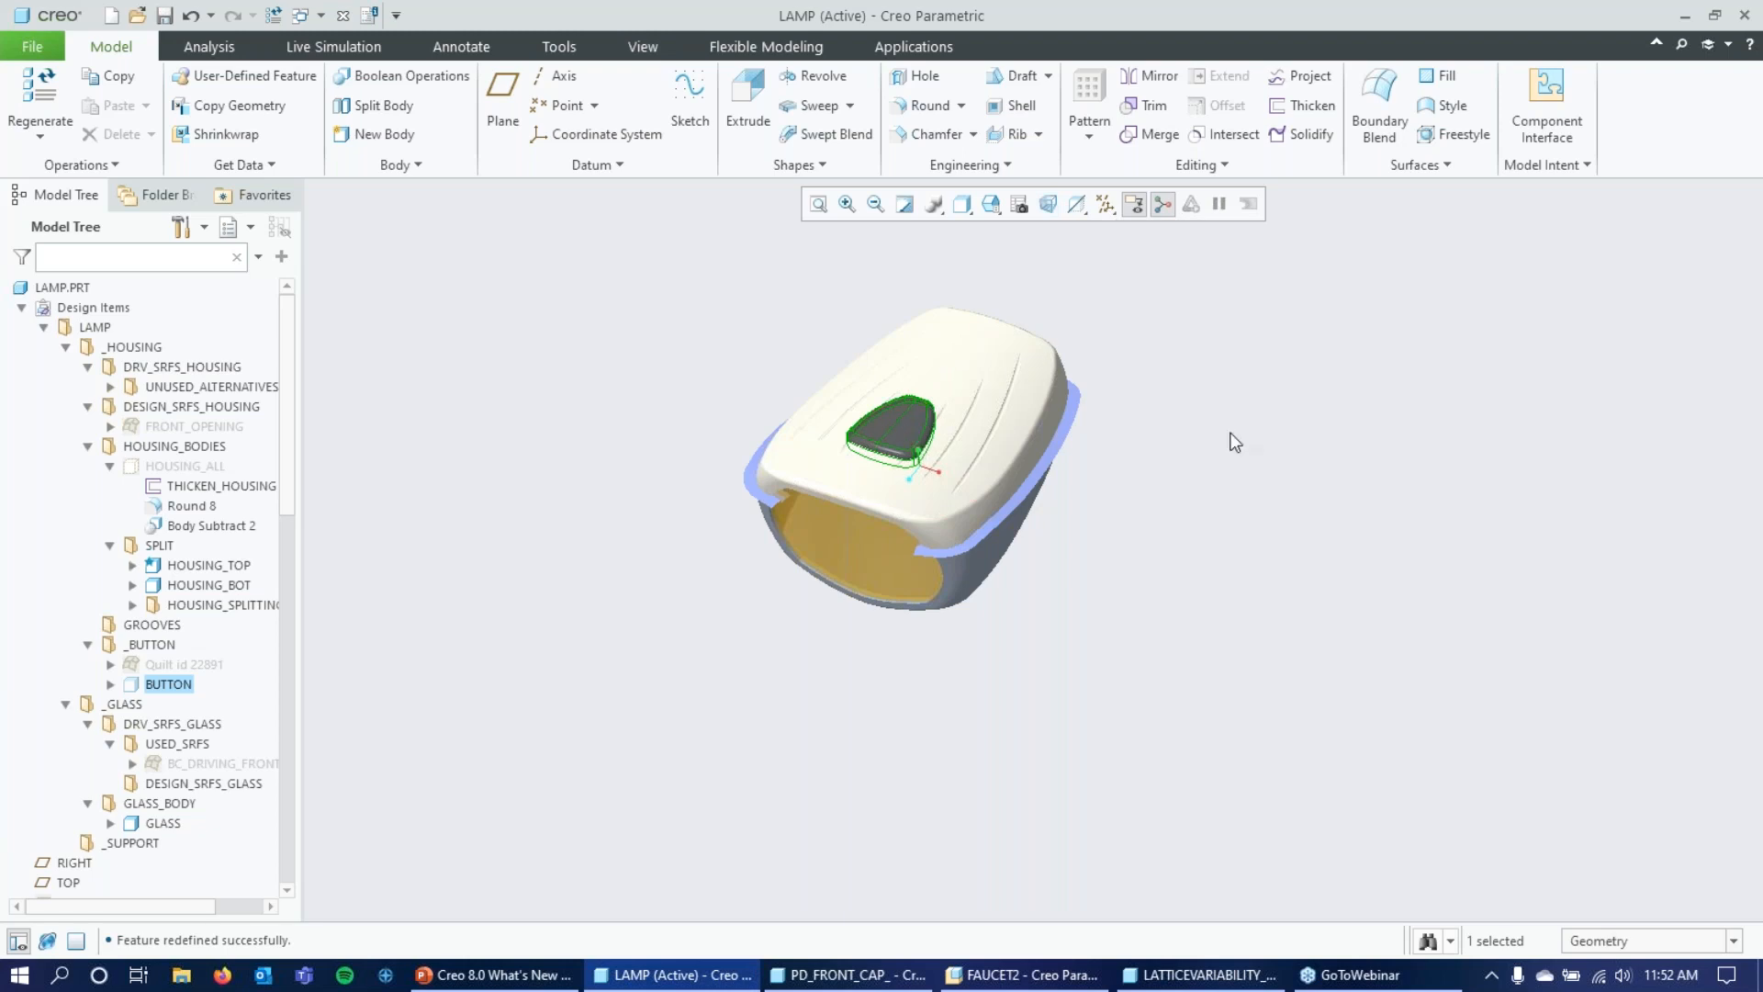
Raise the BUTTON body's transparency to 100%, then clear the selection and check the housing from a lower angle.
click(1087, 205)
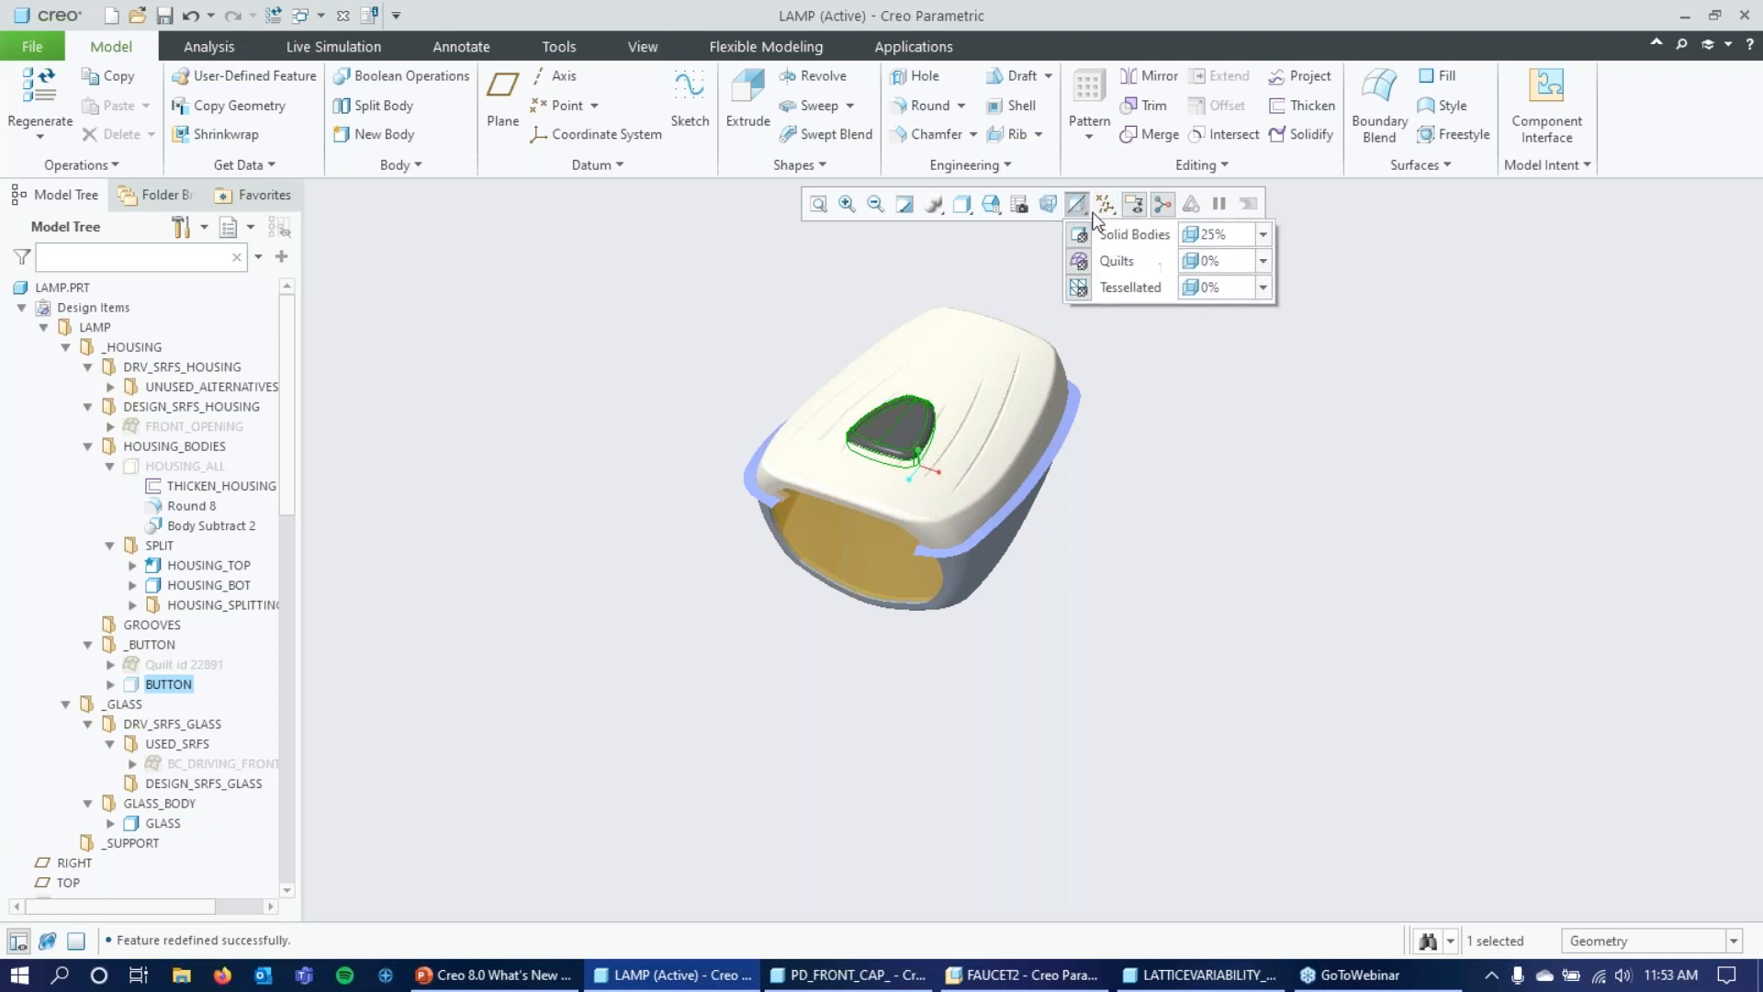
click(1263, 236)
drag(1215, 295, 1326, 299)
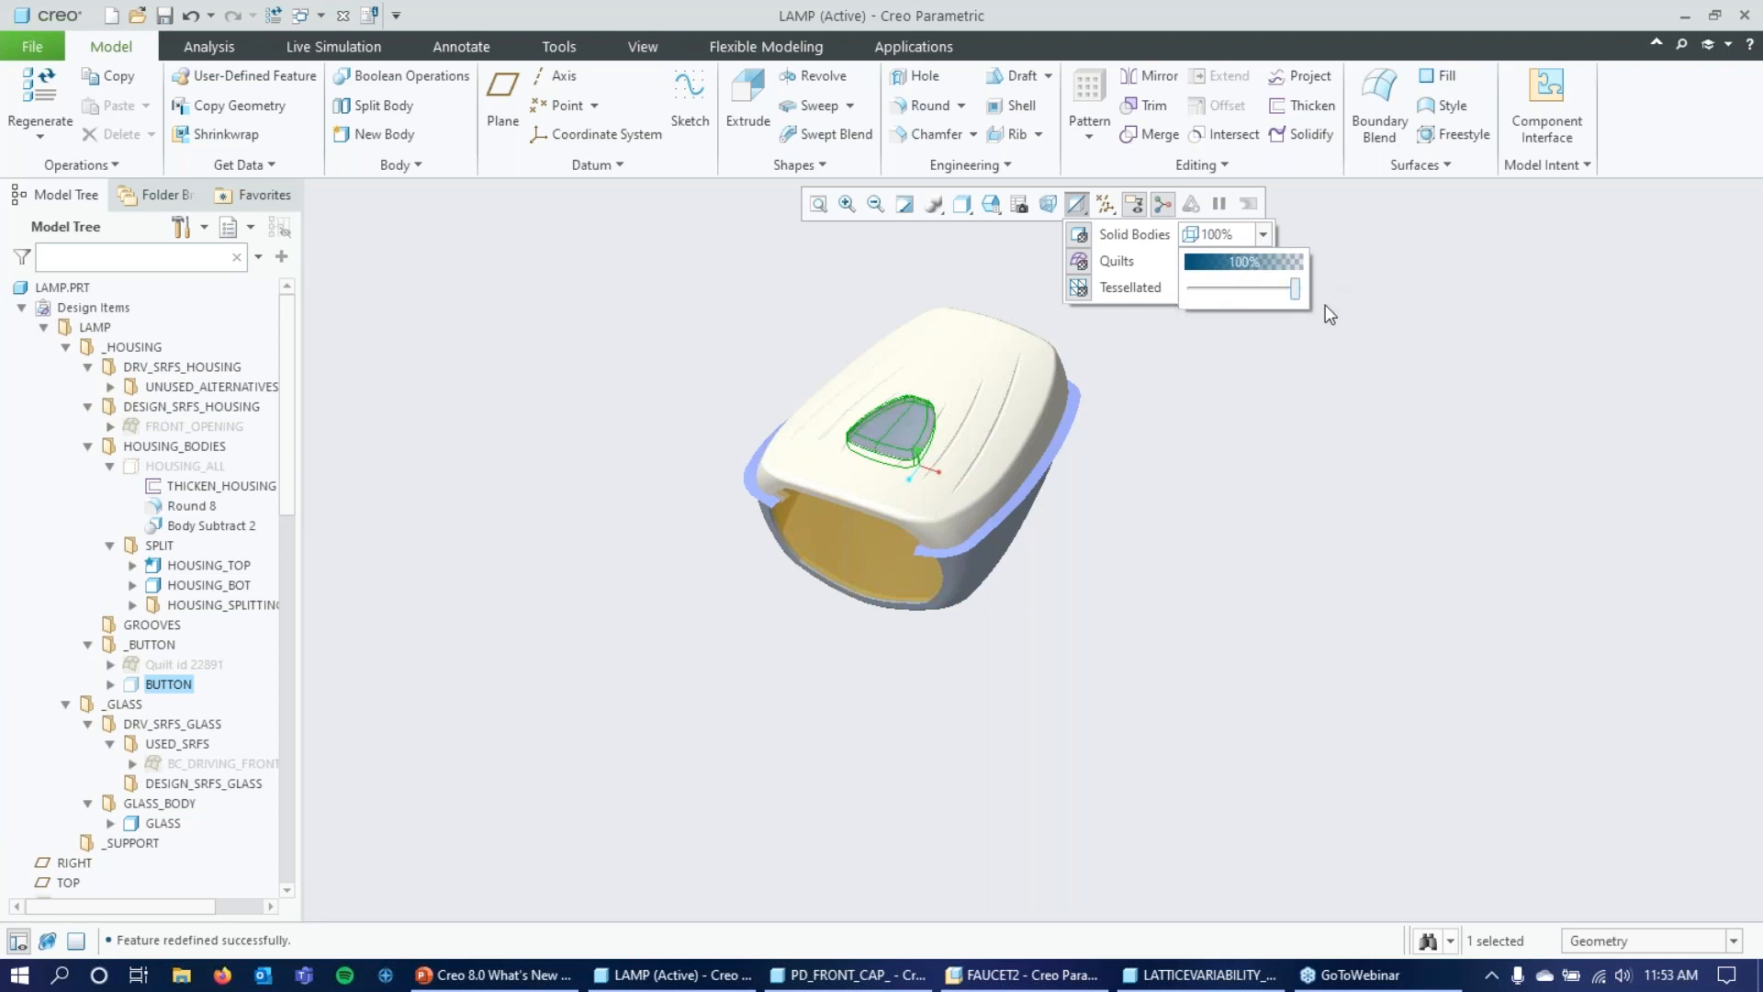
click(1231, 402)
click(1231, 391)
middle_drag(1232, 389, 1271, 370)
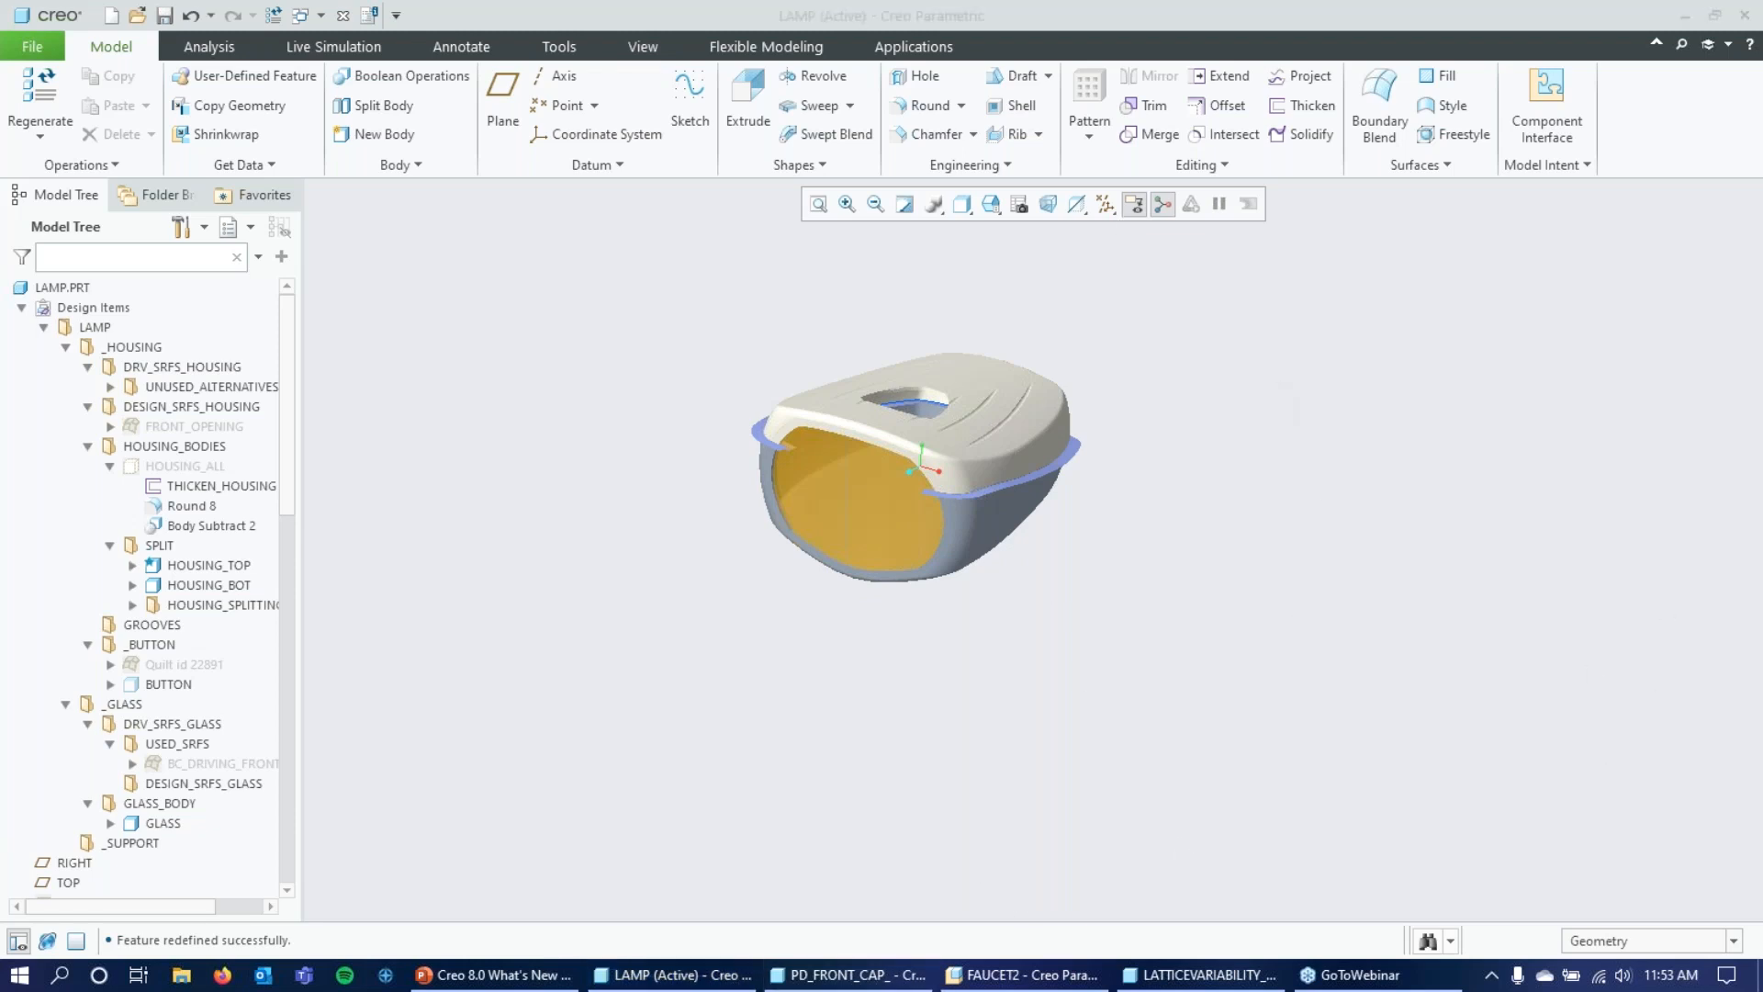
Switch to the Creo 8.0 What's New presentation in PowerPoint and advance to the Hole Functionality Changes slide.
click(526, 983)
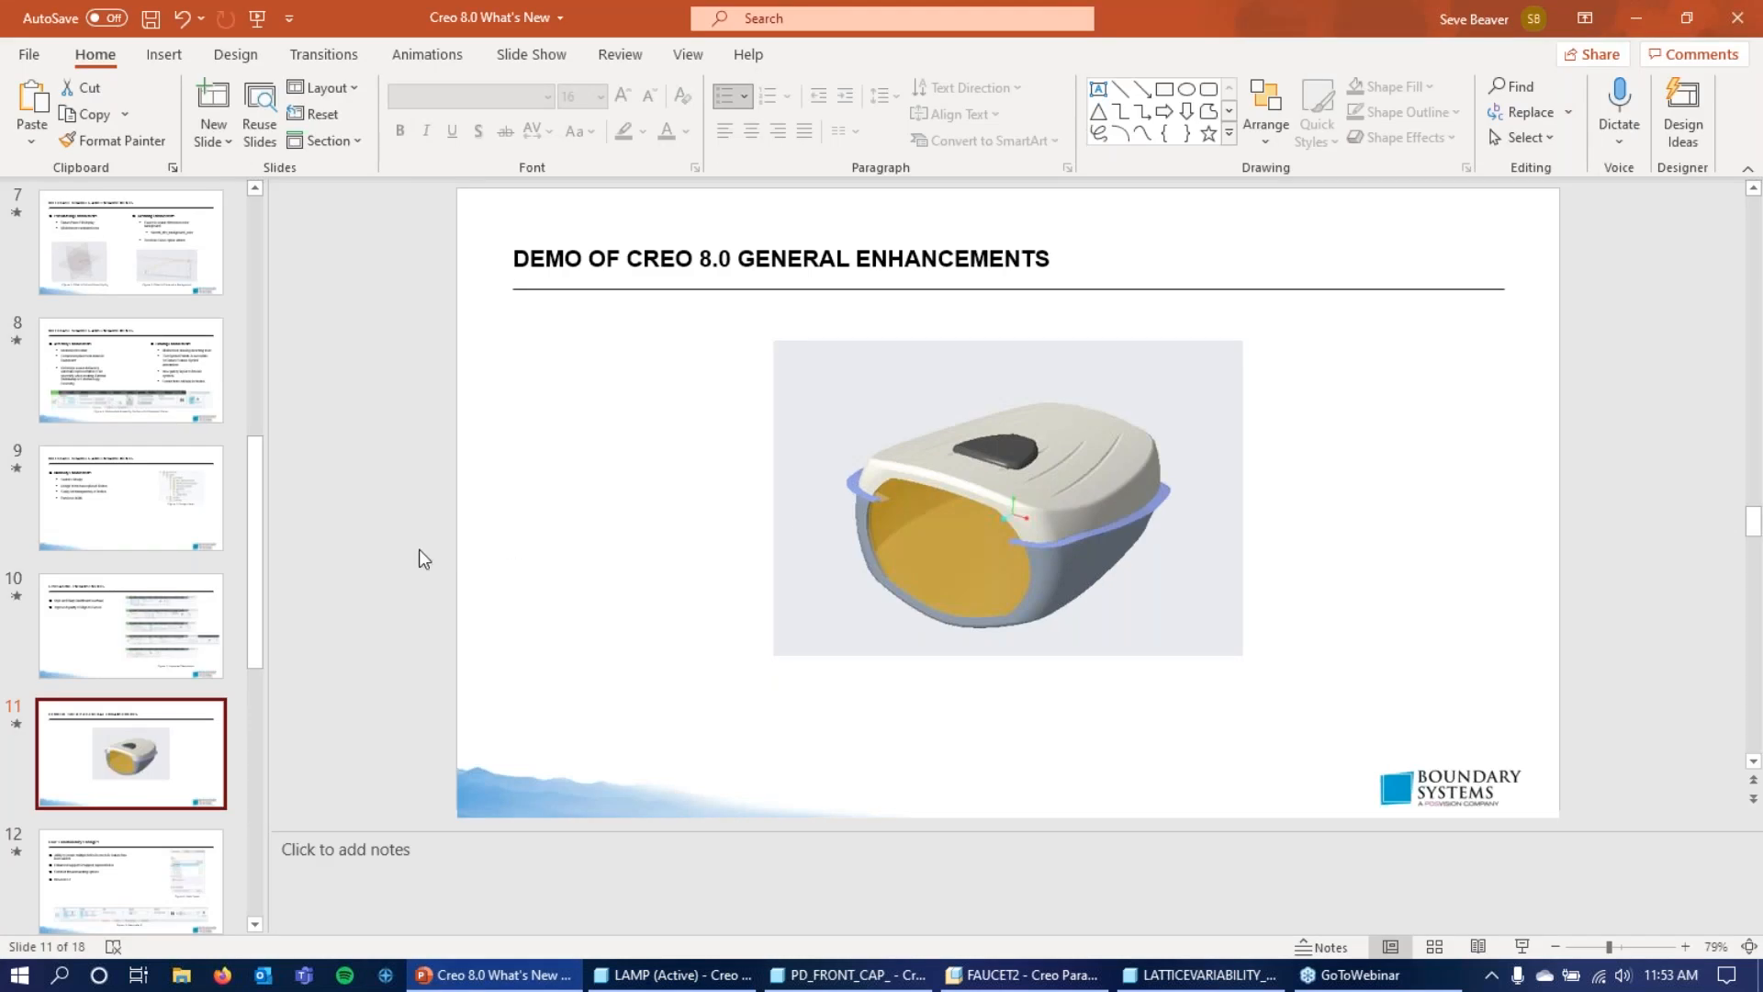
scroll(493, 470, down, 1)
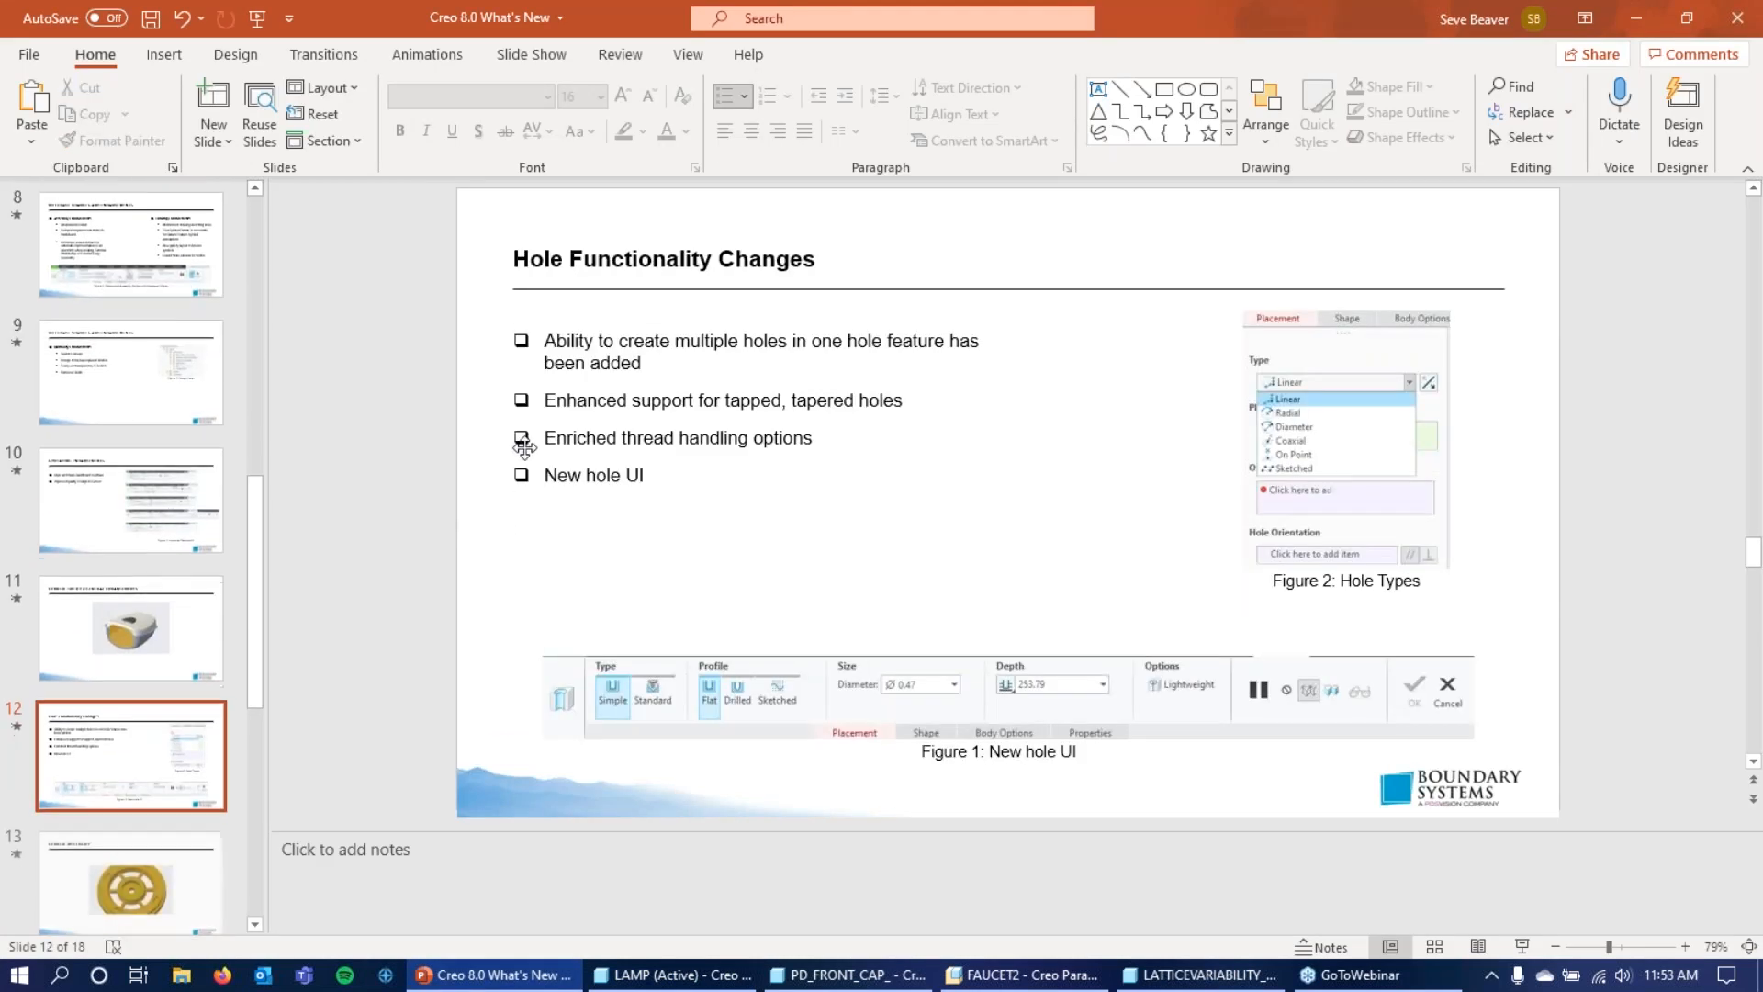
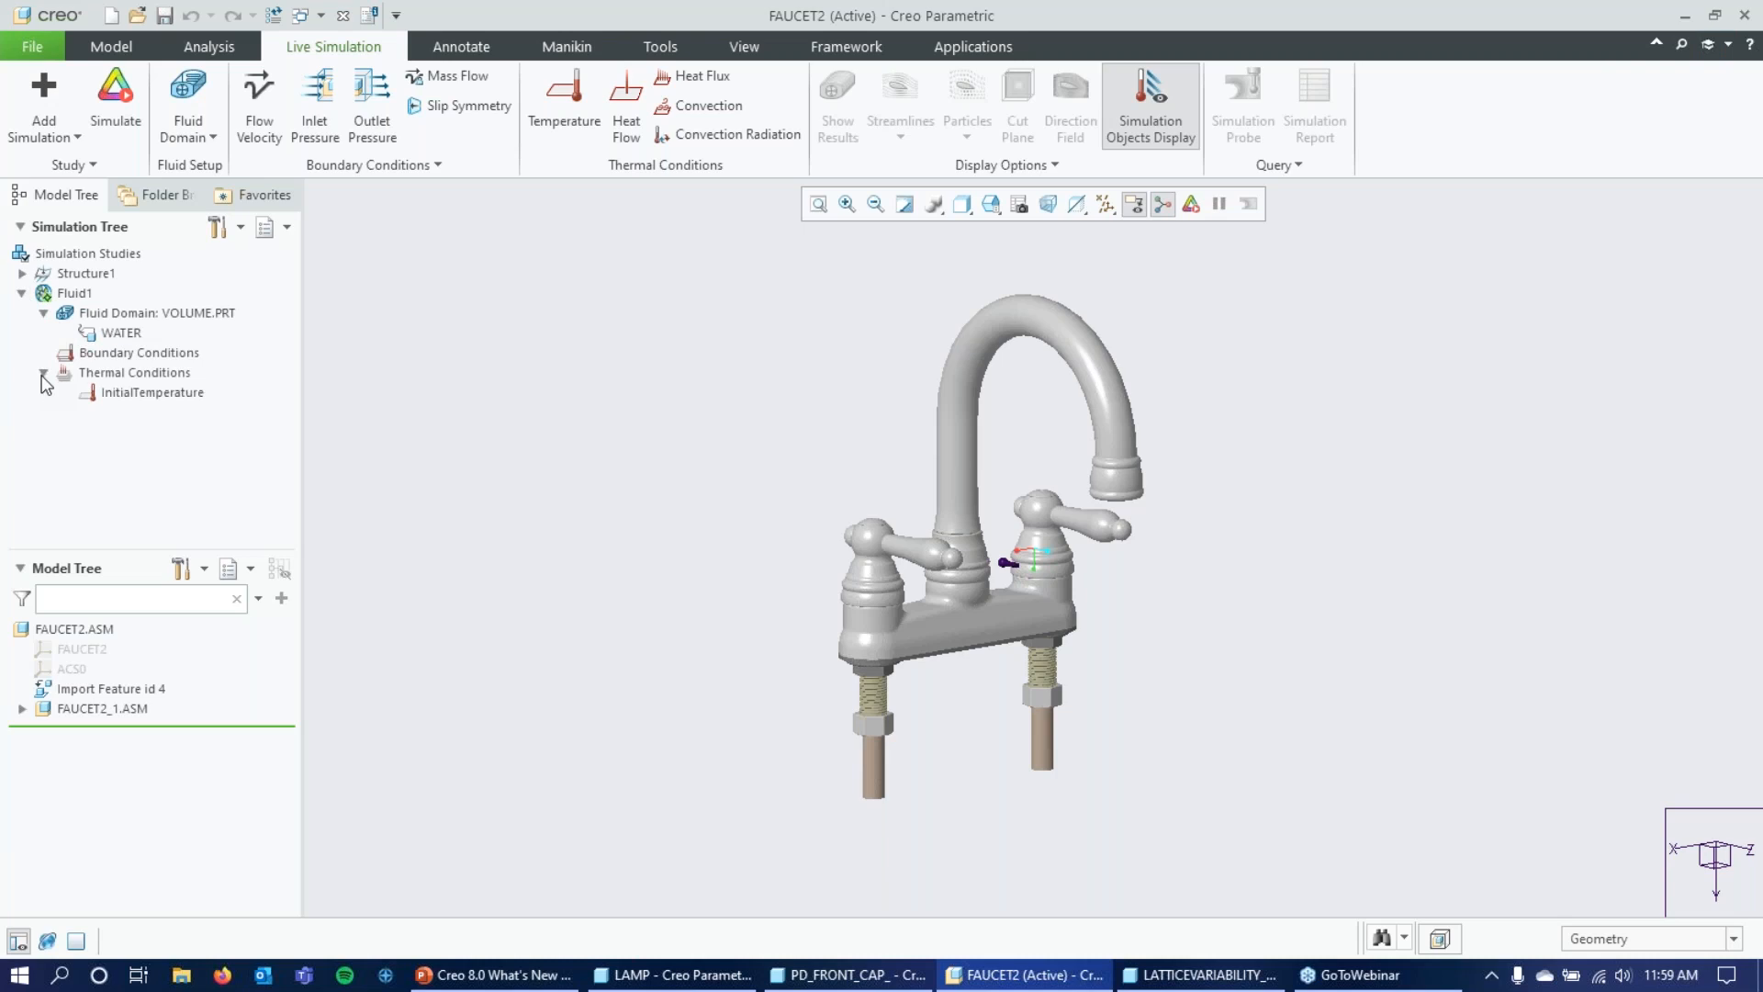
Open the definition of the fluid study's InitialTemperature condition, review its temperature and units, and close it.
click(185, 394)
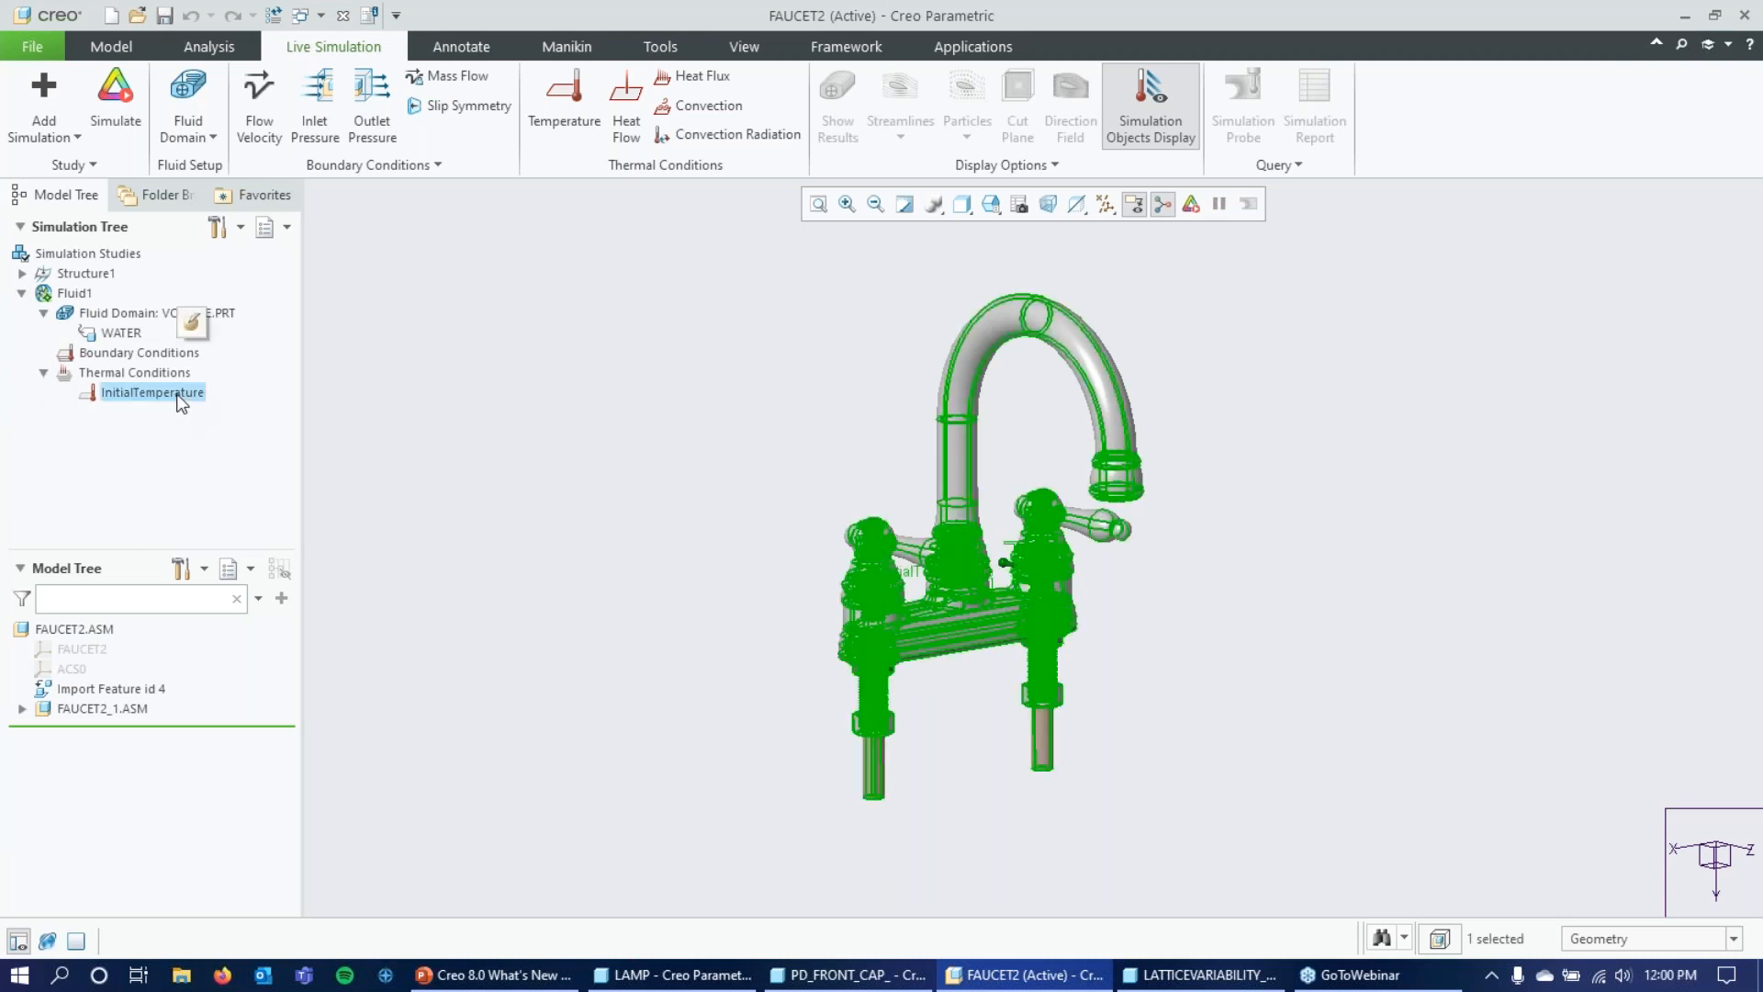
click(193, 323)
drag(1614, 201, 1571, 79)
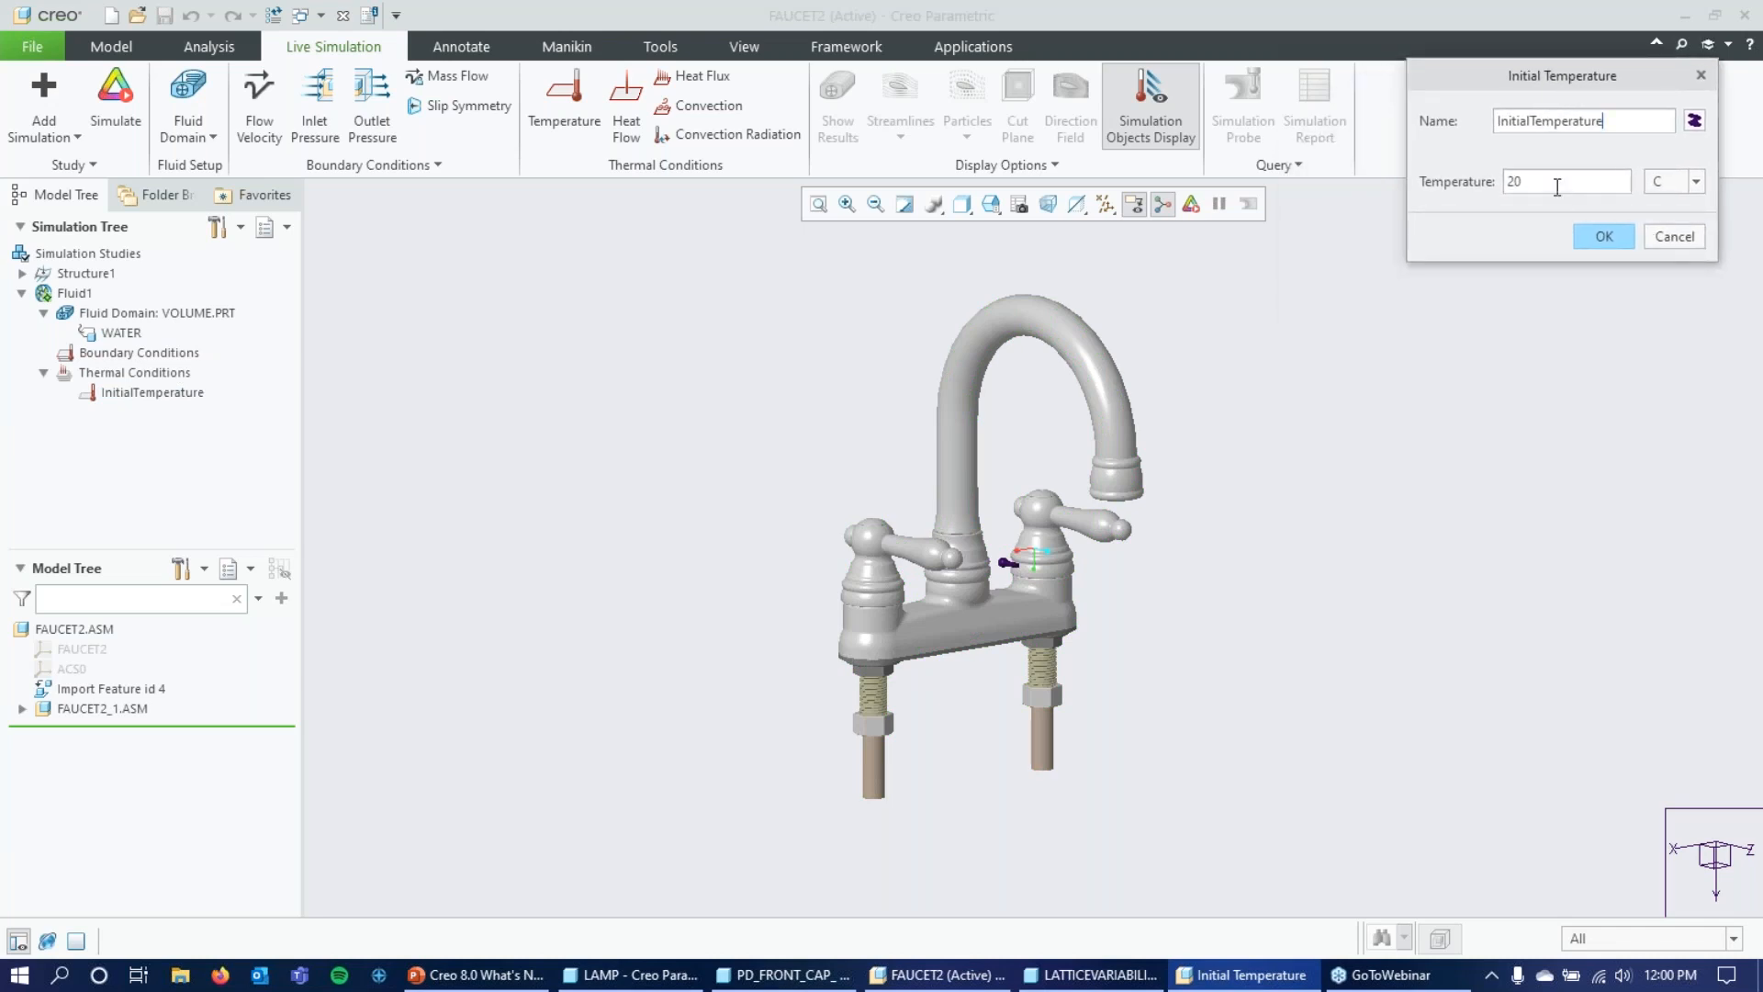
click(1618, 239)
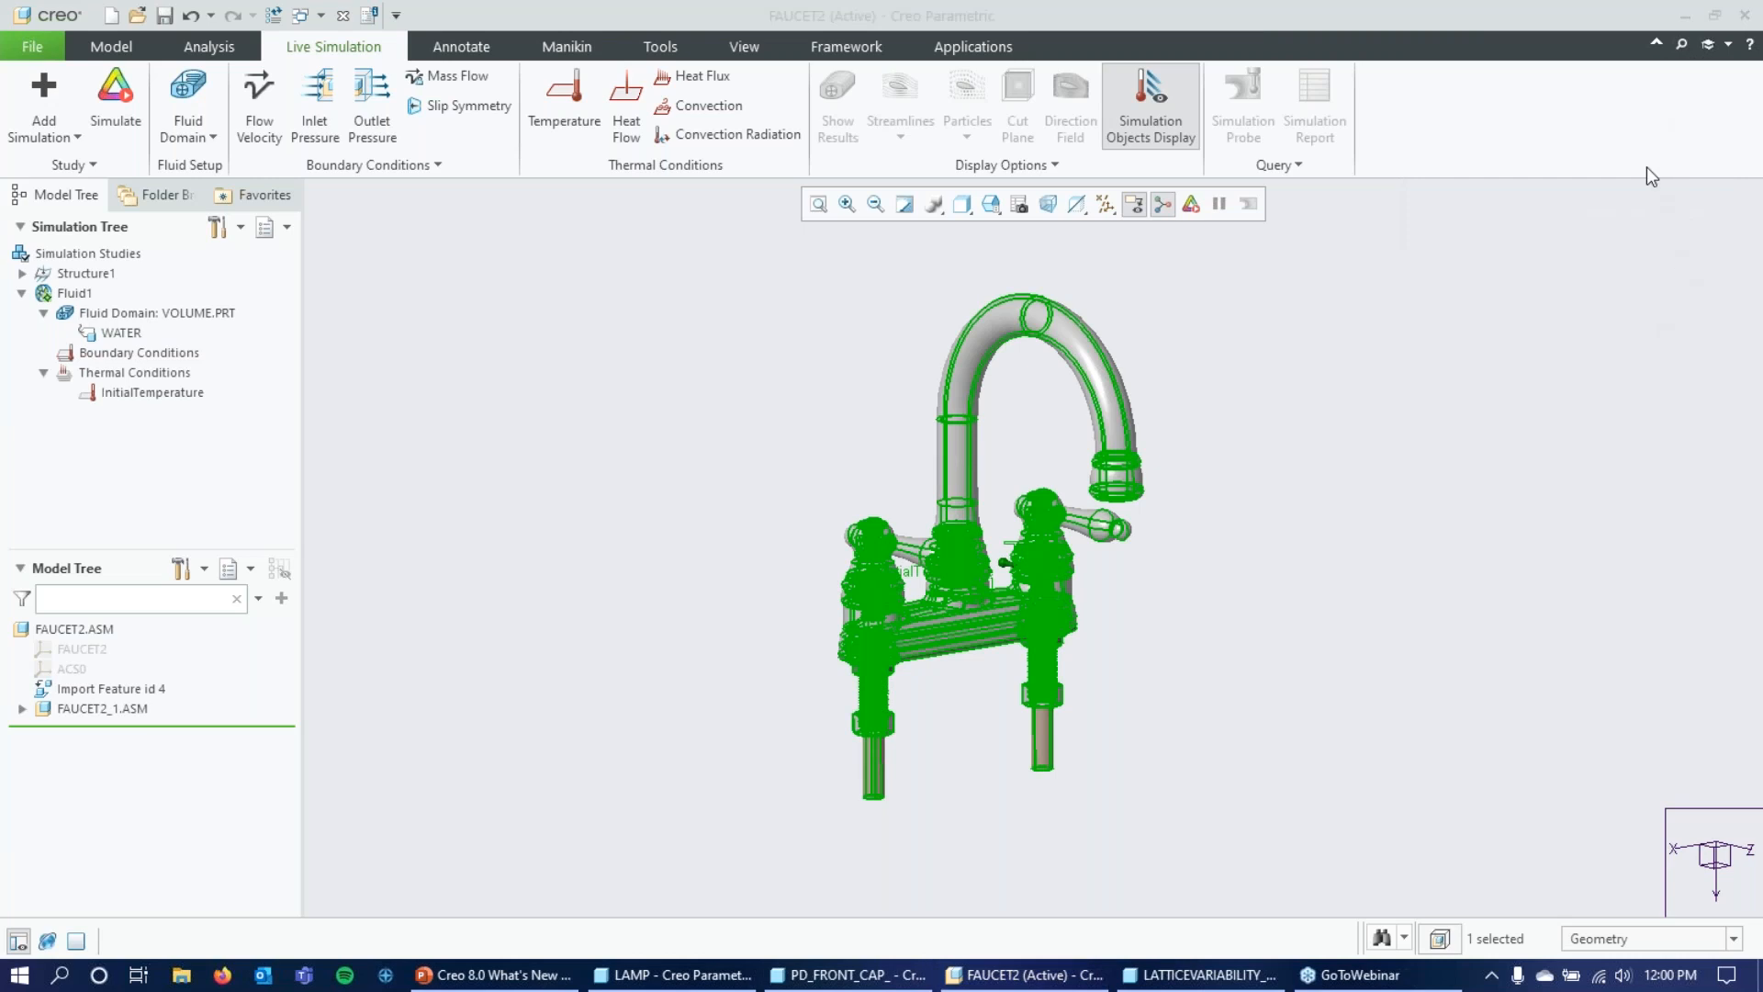
Highlight the WATER material and the InitialTemperature condition, examine the affected faucet geometry from another angle, and clear the selection.
click(121, 332)
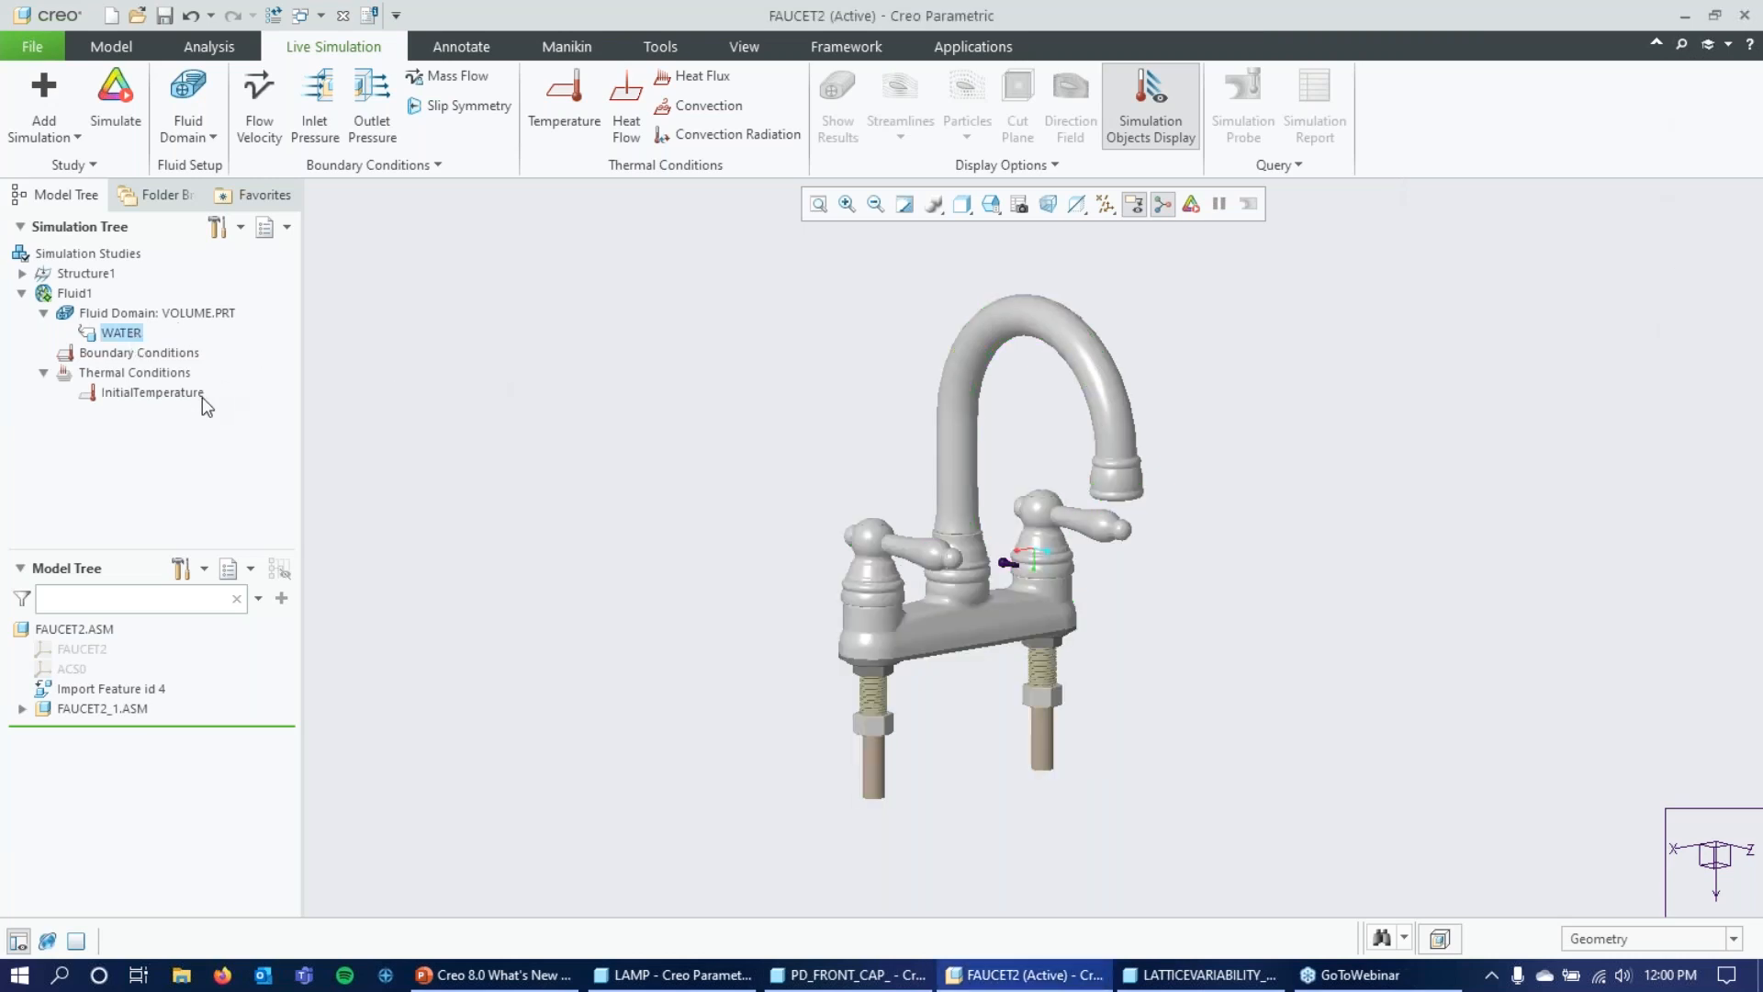
click(153, 392)
middle_drag(681, 445, 751, 462)
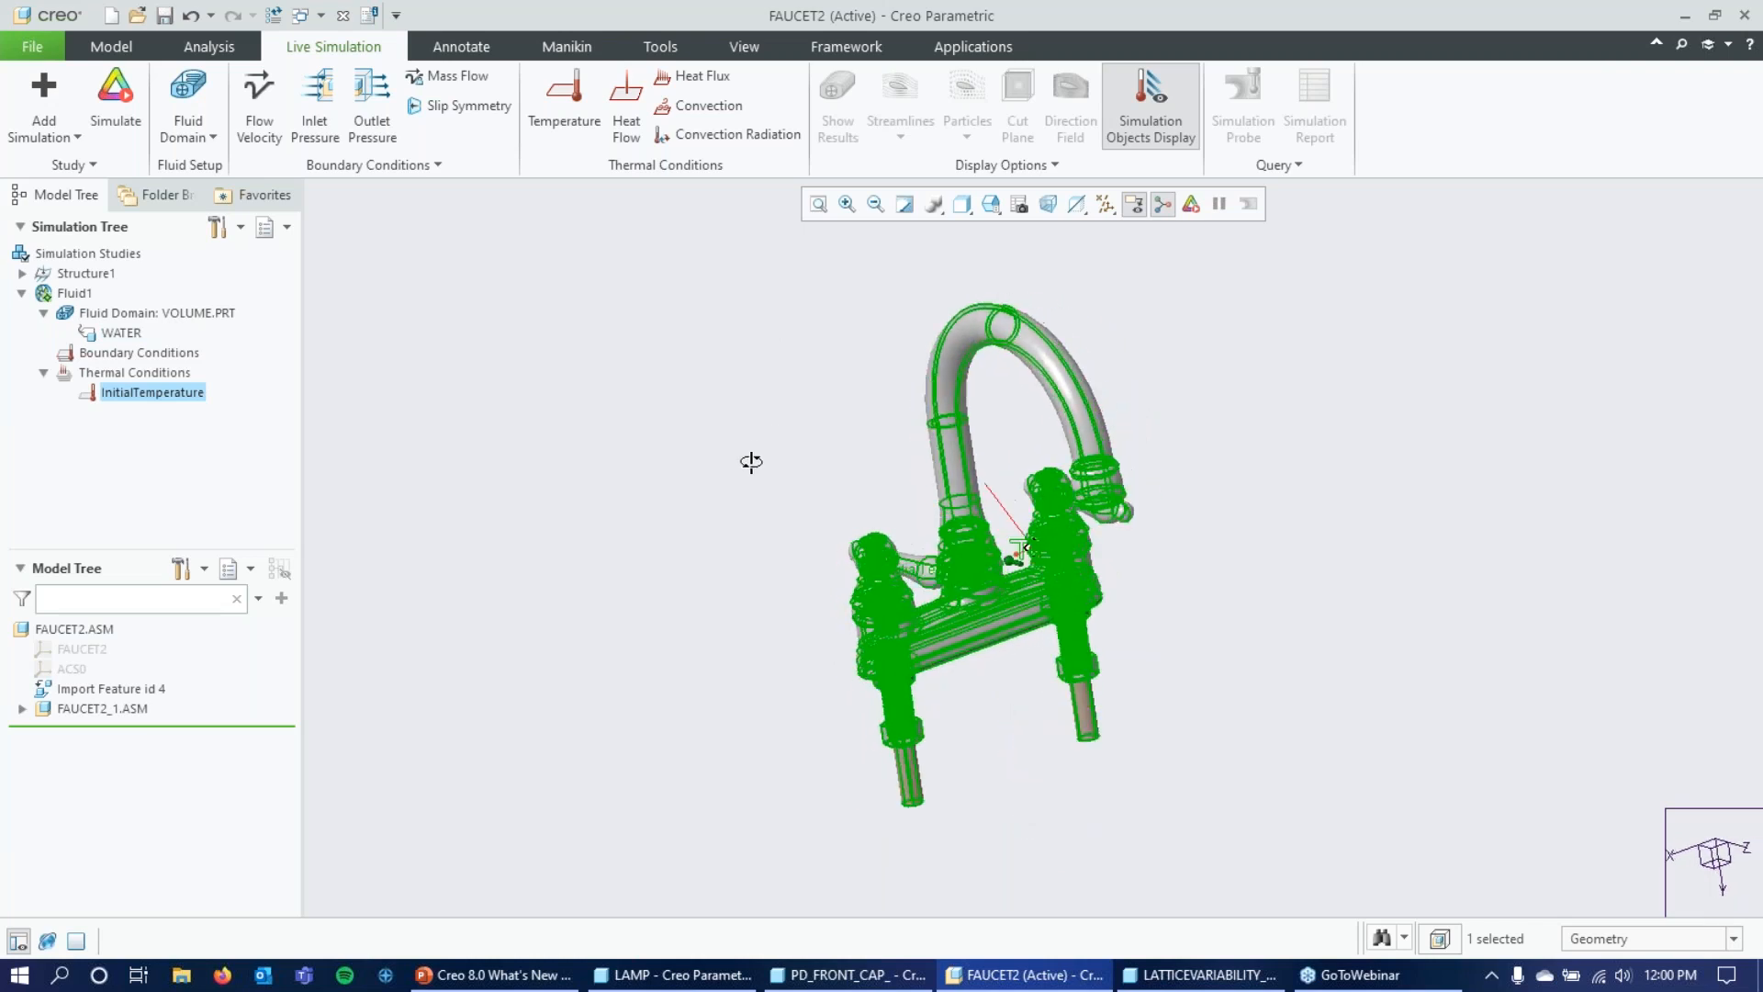
mouse_move(681, 551)
middle_down()
mouse_move(692, 477)
mouse_move(705, 567)
middle_up()
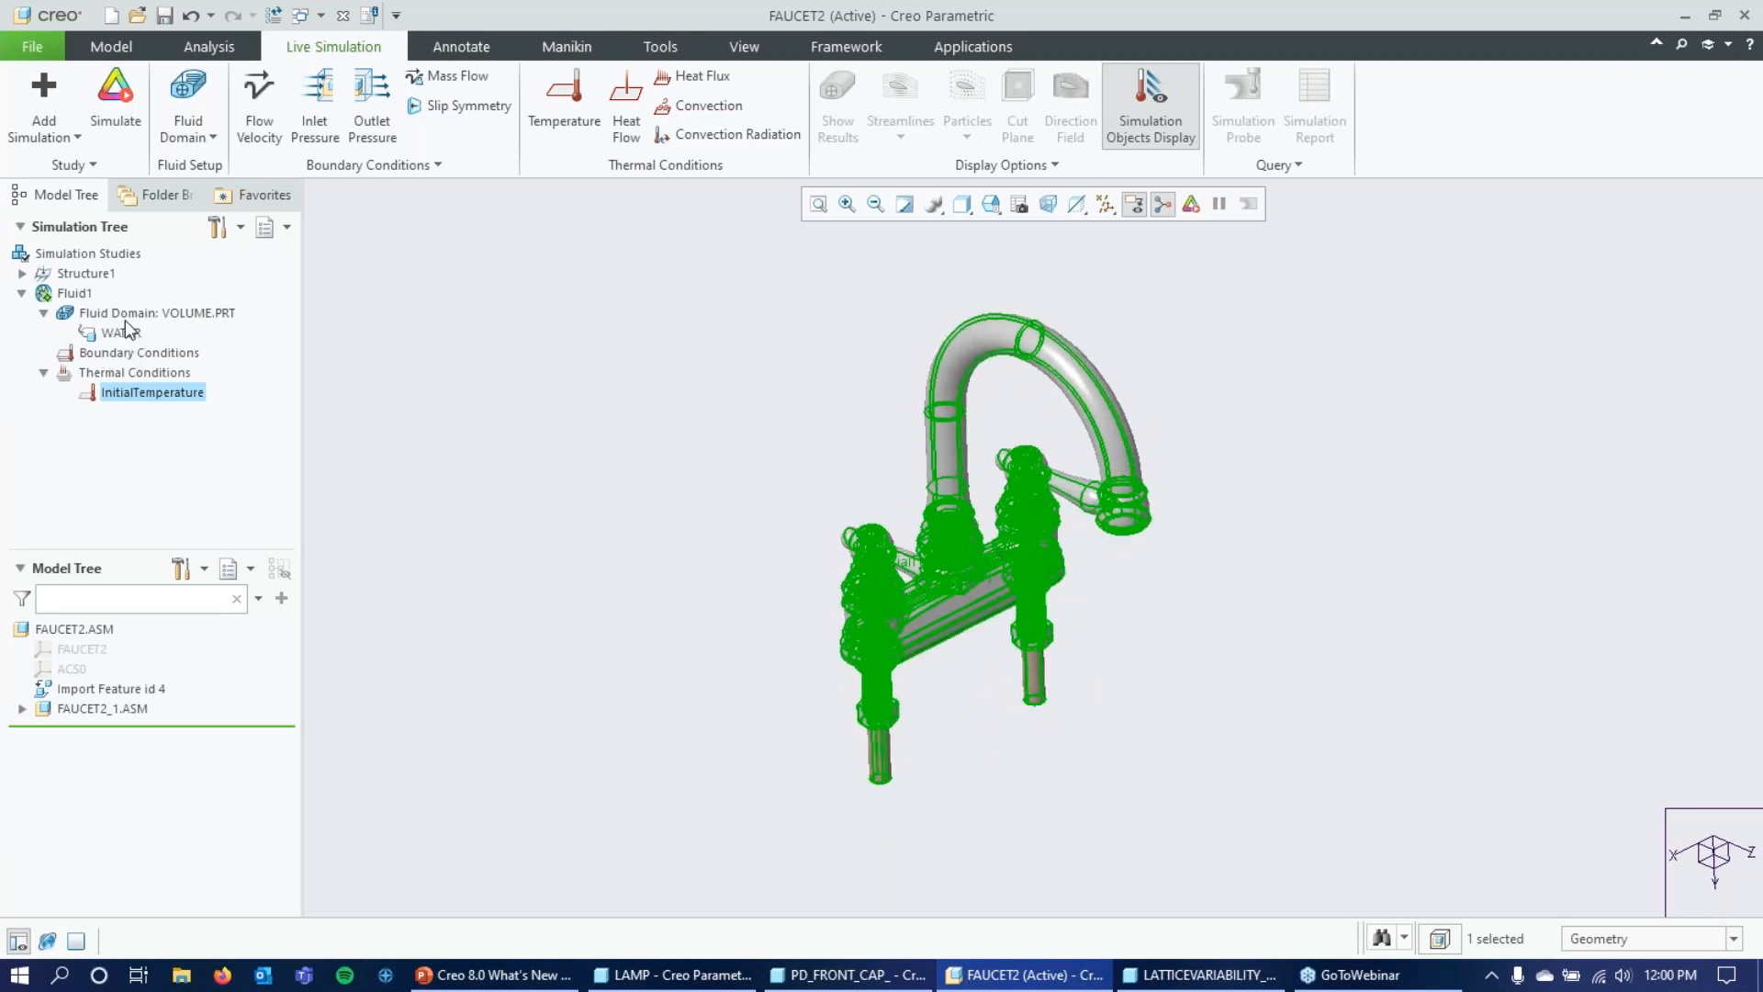
click(642, 489)
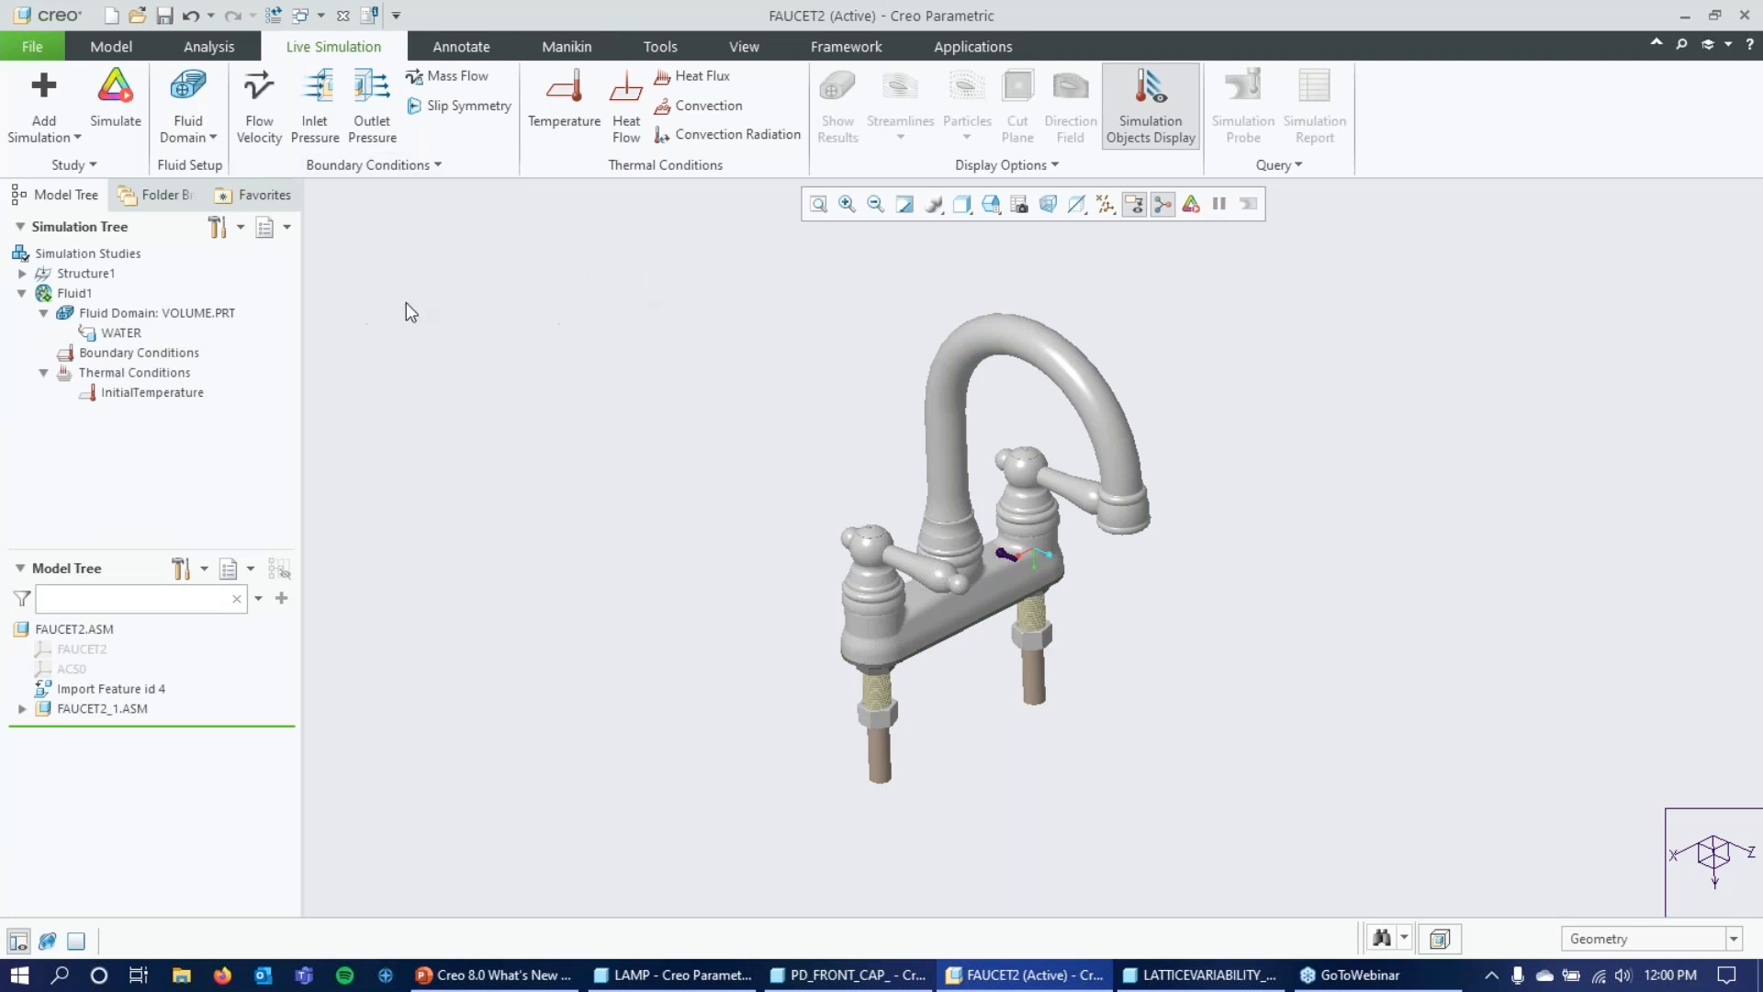
Using the saved 01_INLET view, apply a mass flow of 0.0315 kg/sec to the VOLUME.PRT surface at the left pipe's end.
click(991, 203)
click(1056, 292)
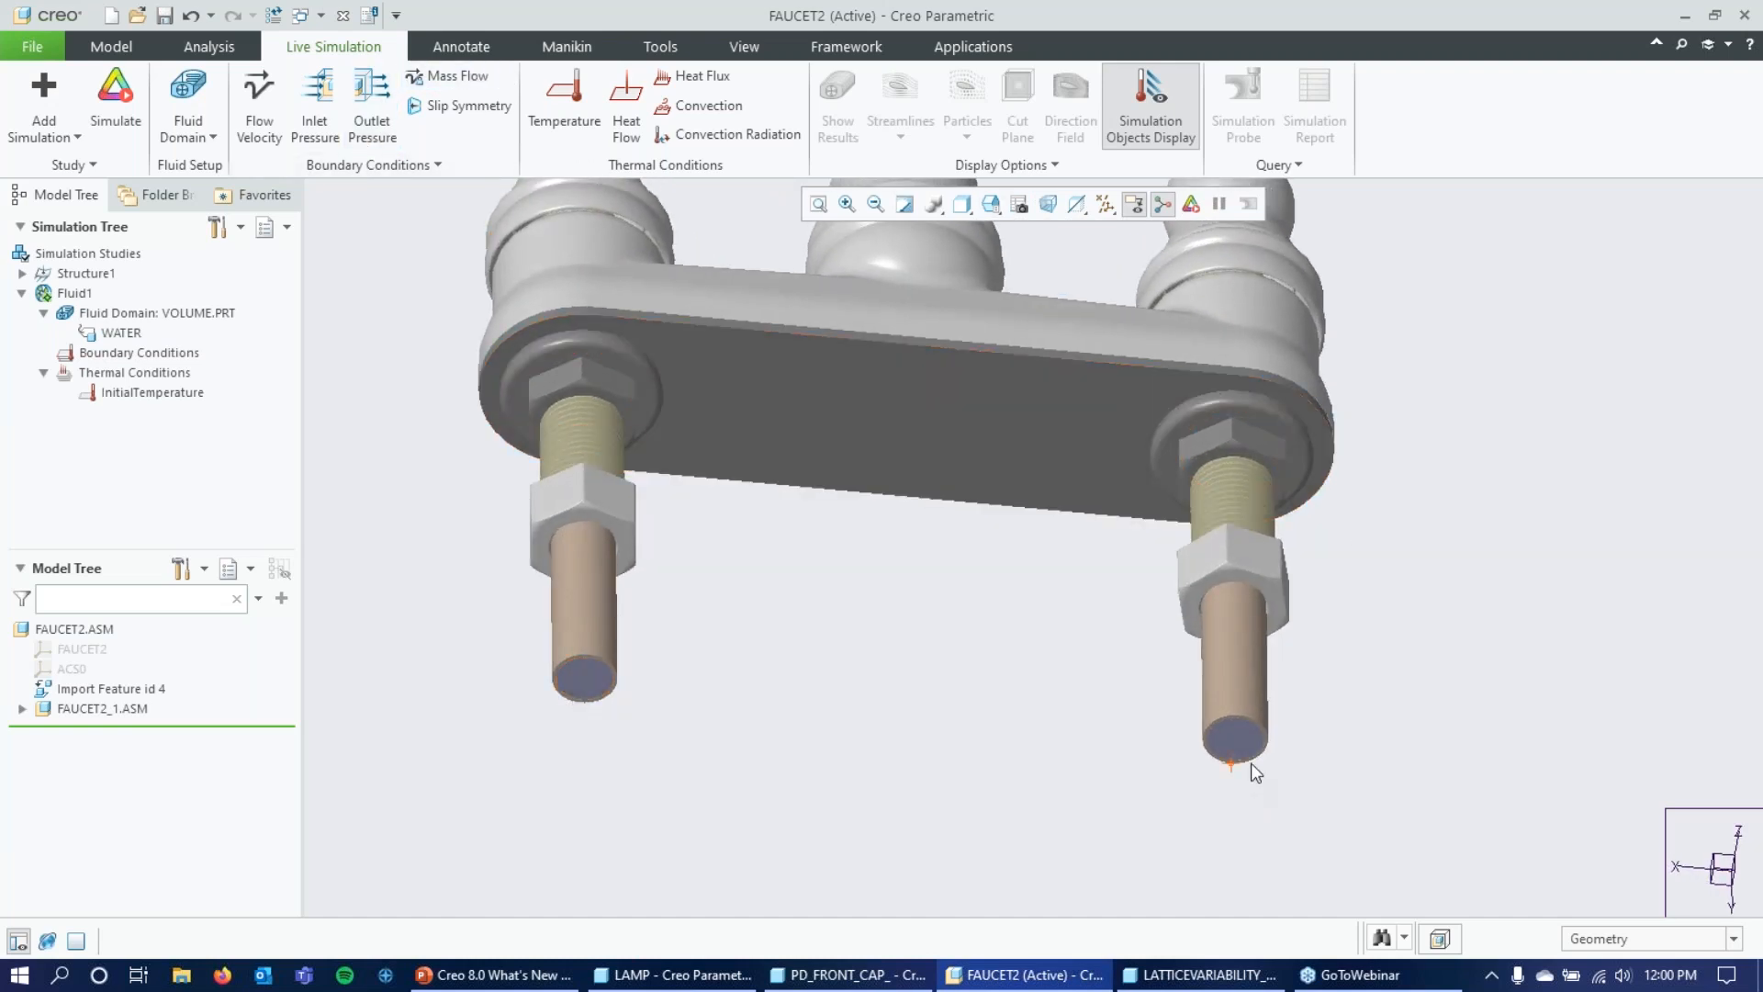
click(452, 76)
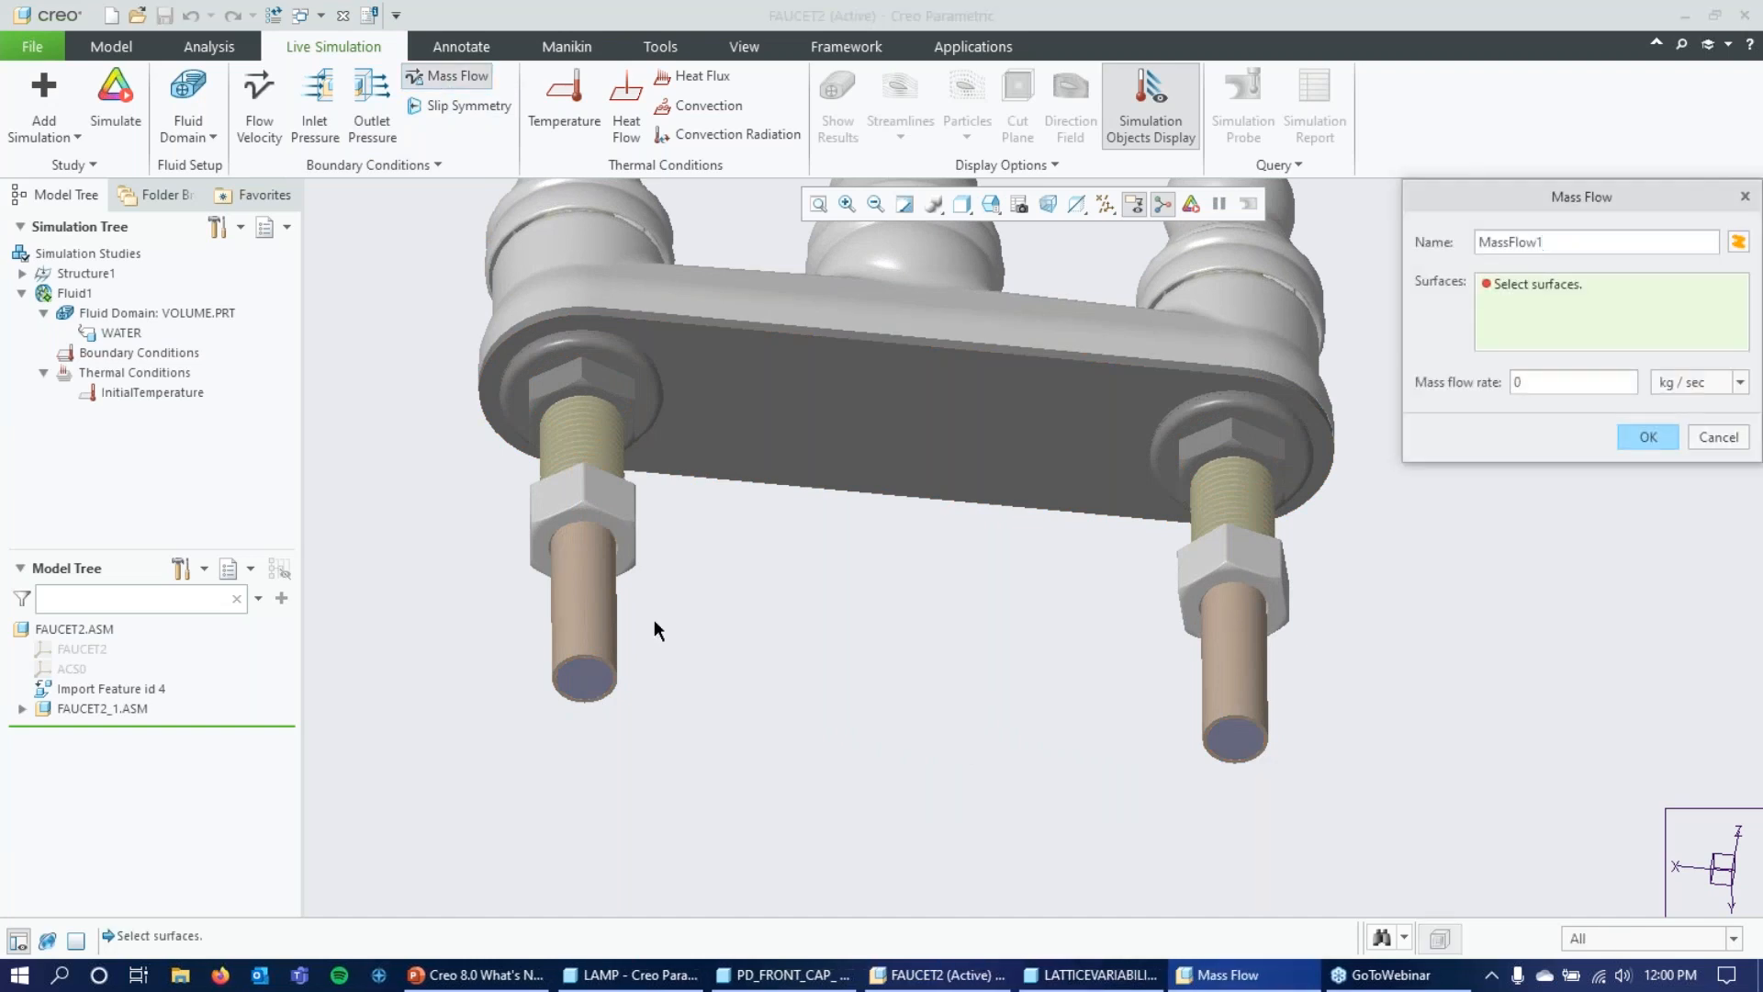
click(1710, 114)
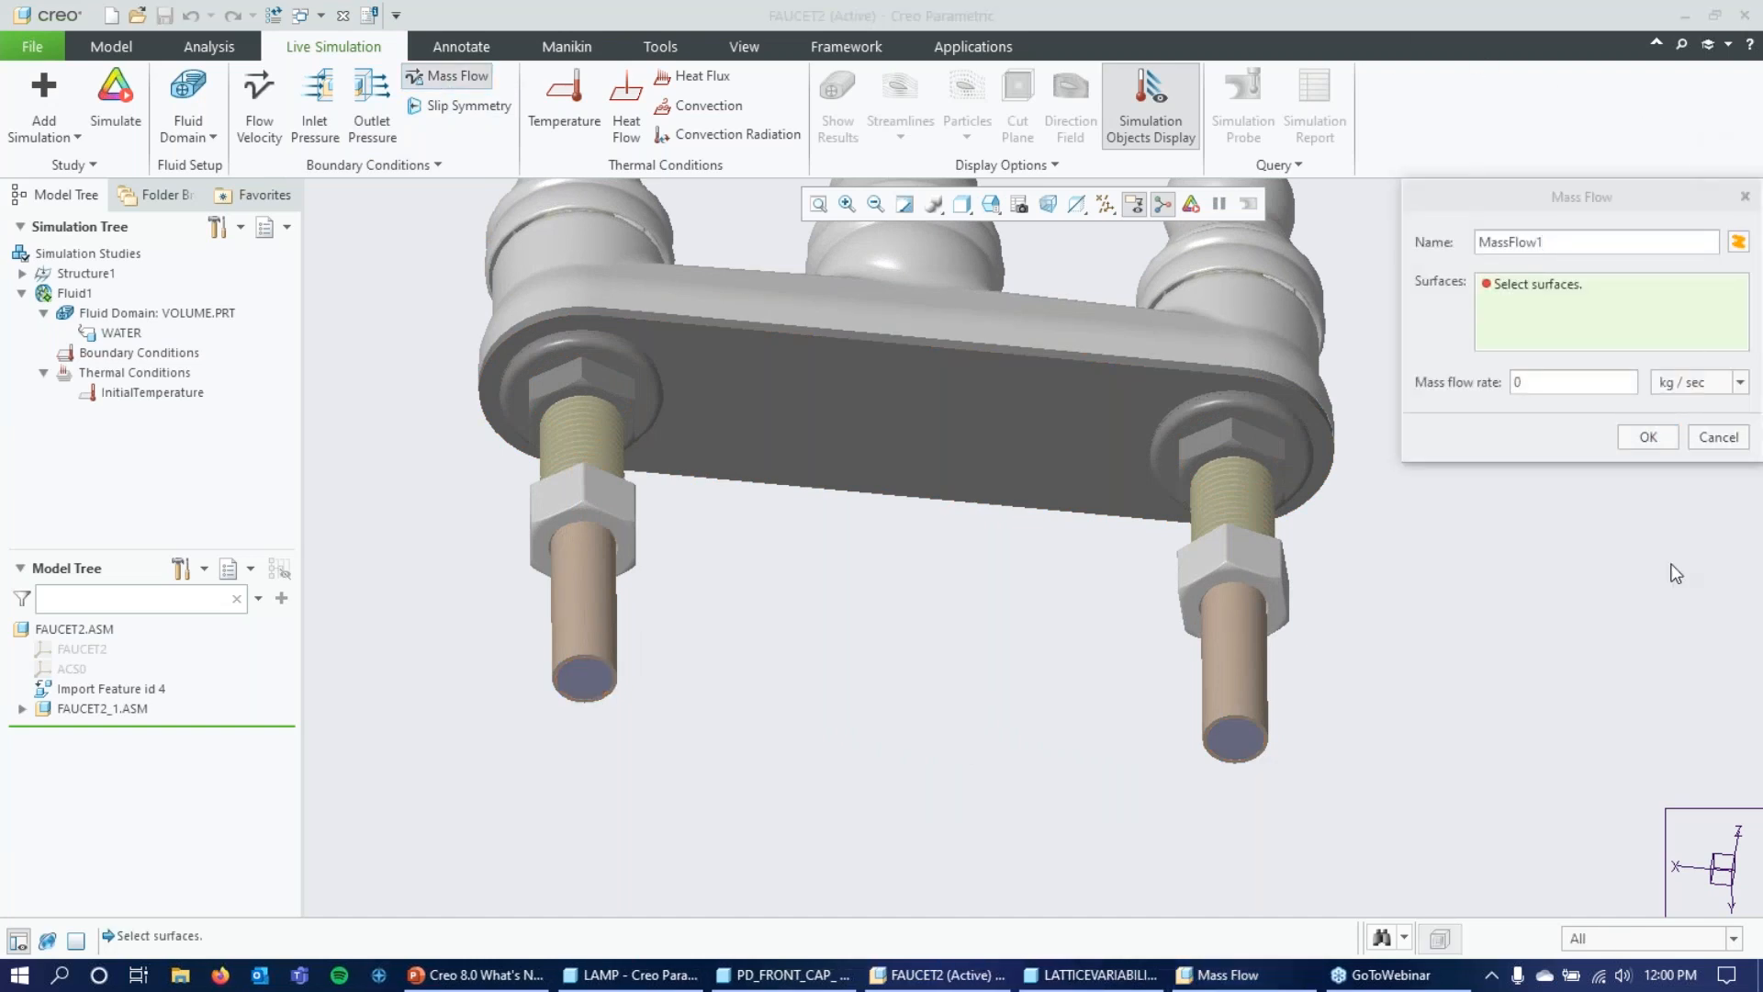
click(584, 677)
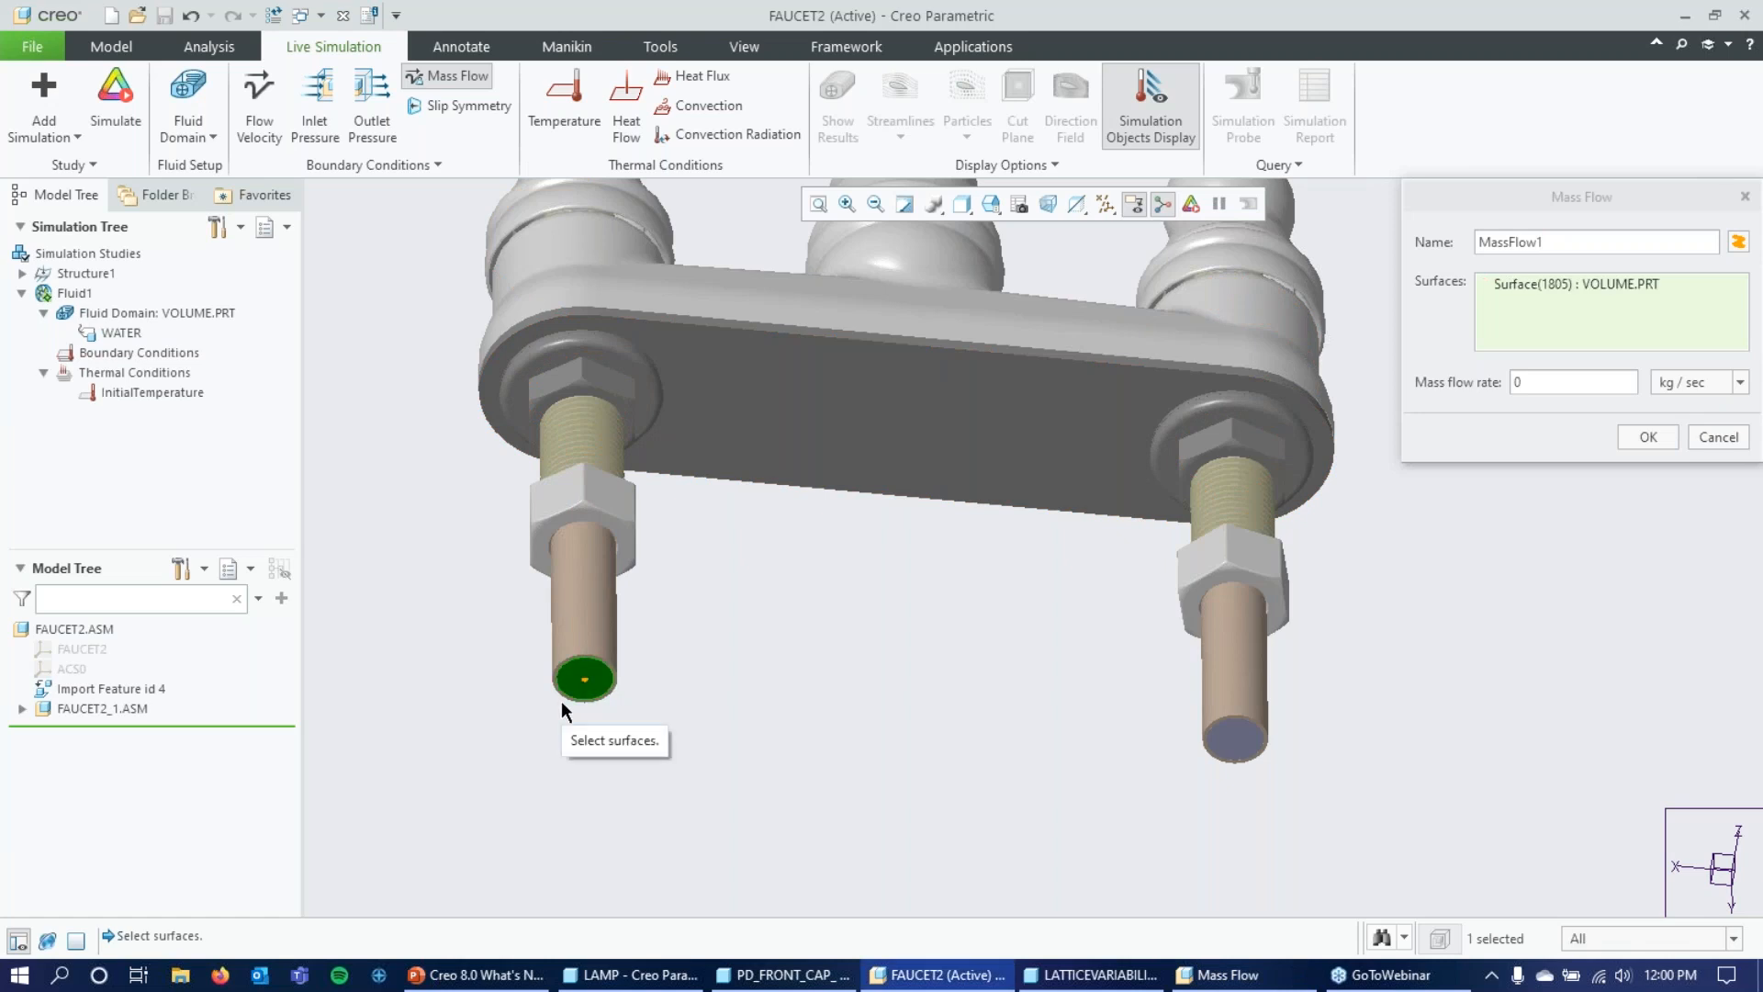
click(1535, 381)
text(.0)
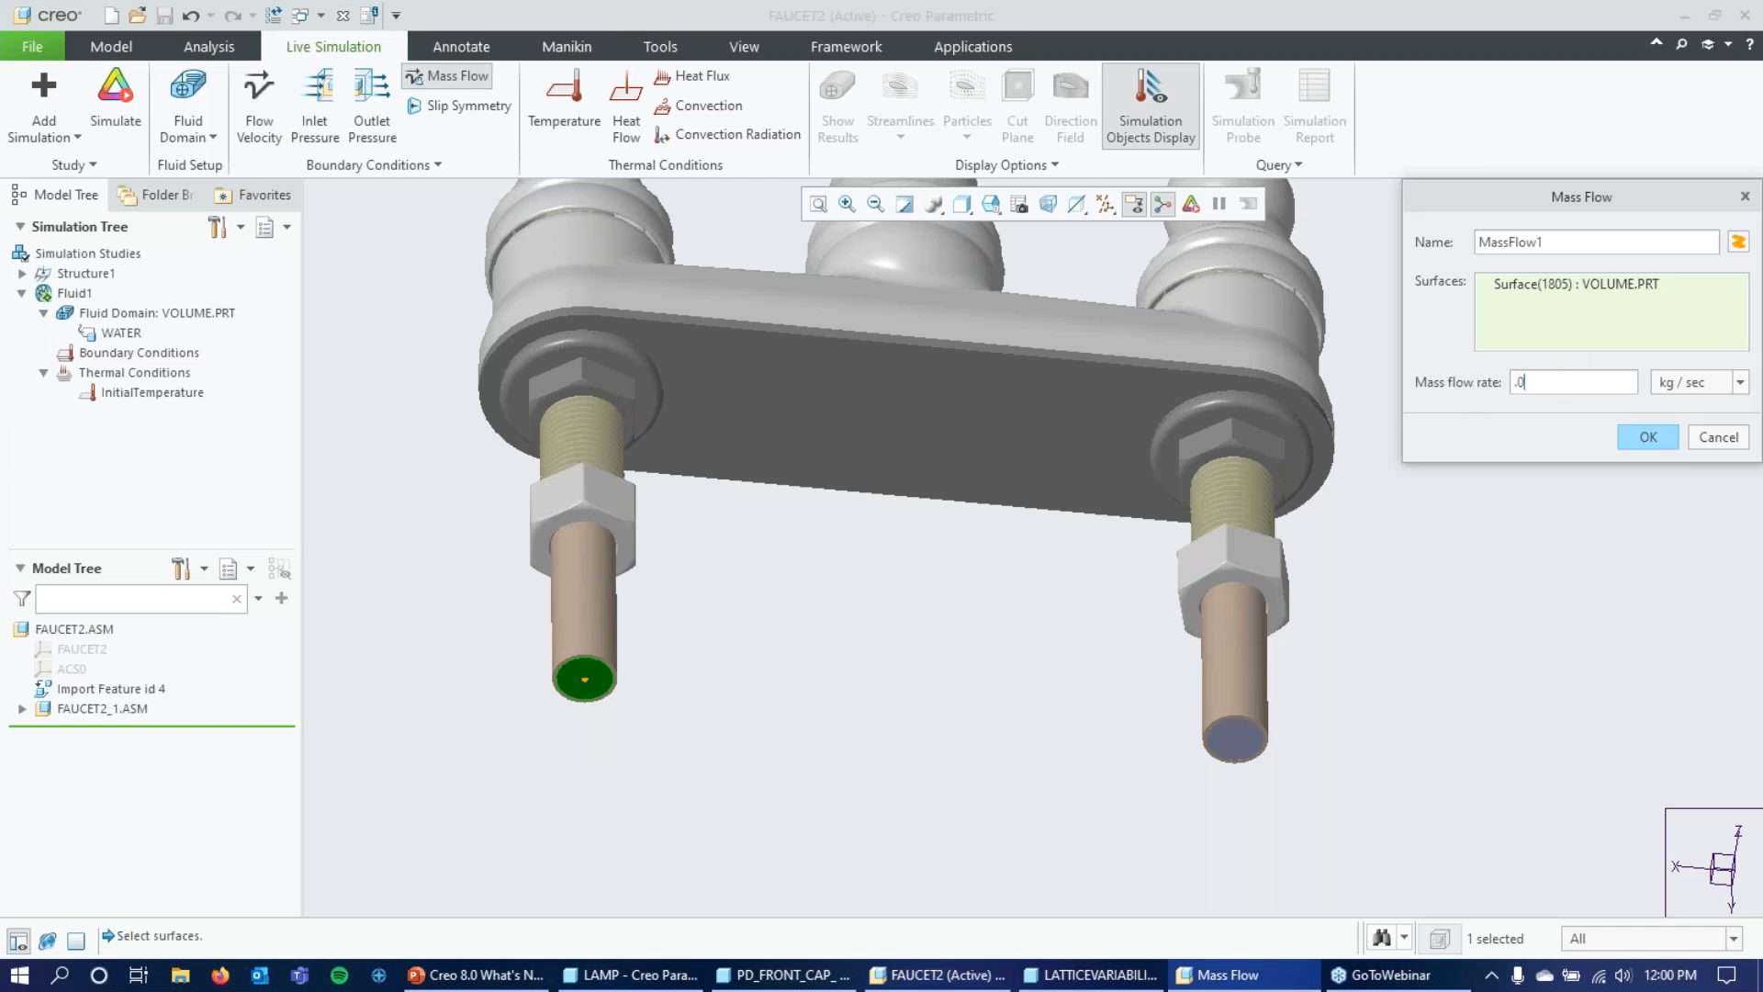
text(315)
click(1661, 439)
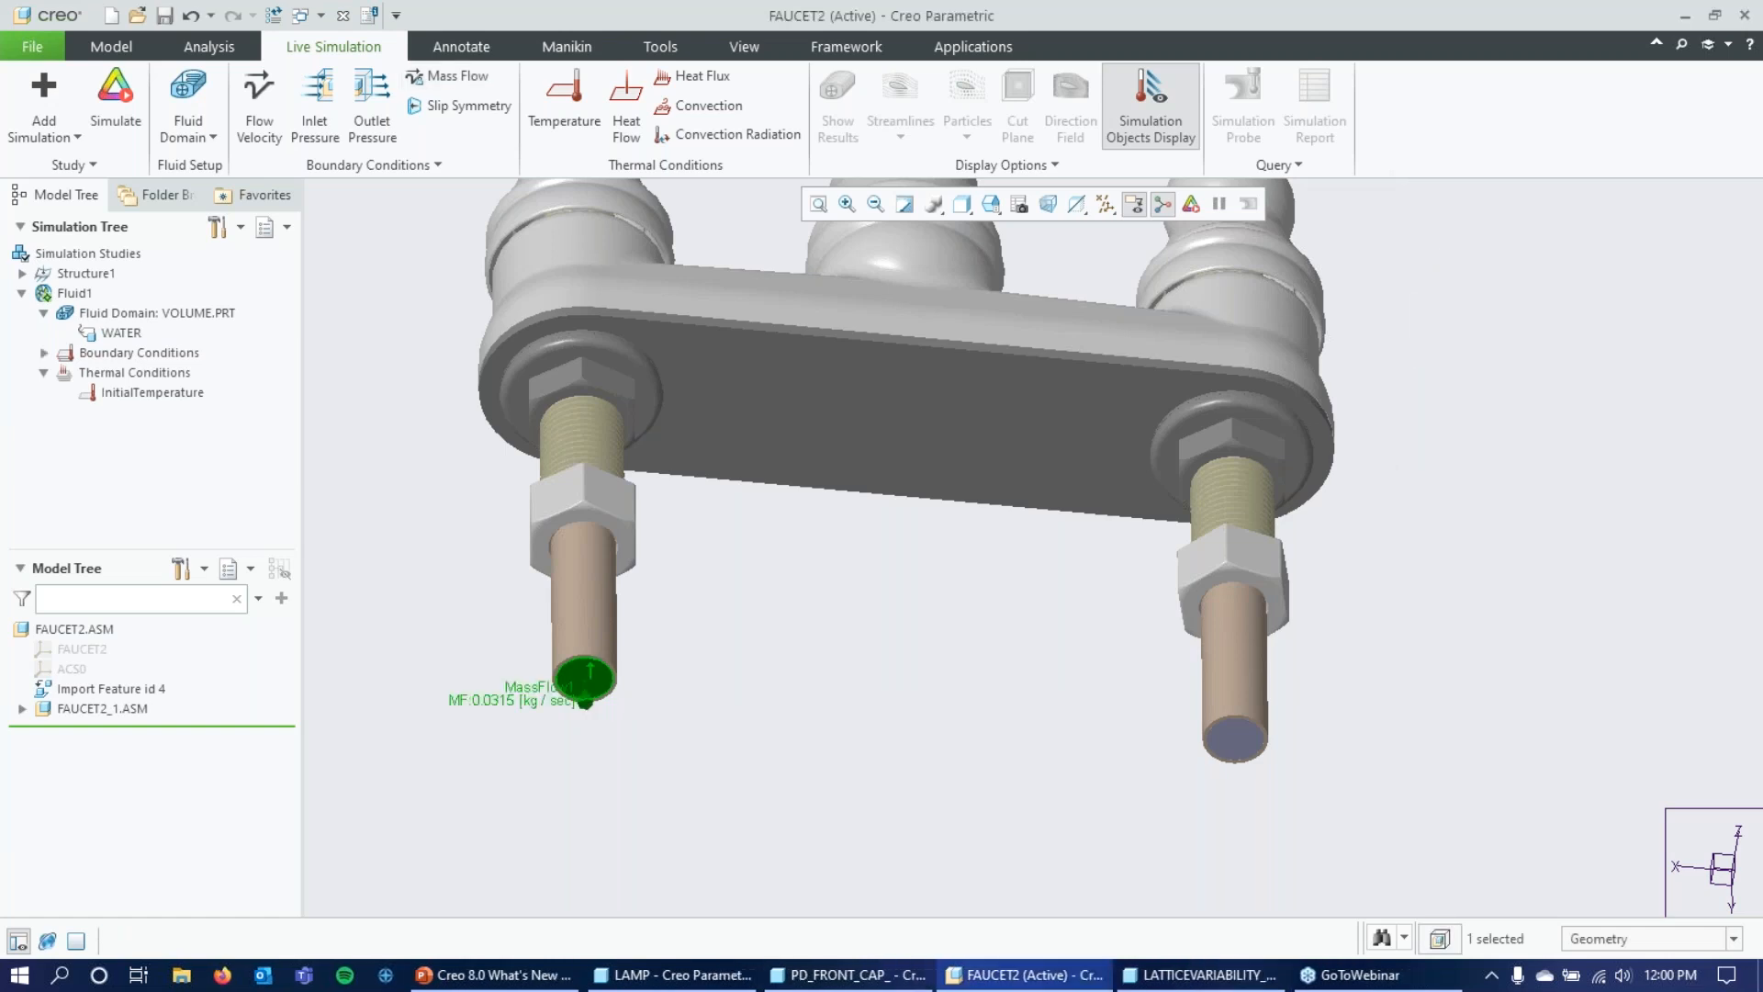
Apply a prescribed temperature of 40 F to the same left inlet surface and clear the selection.
click(582, 91)
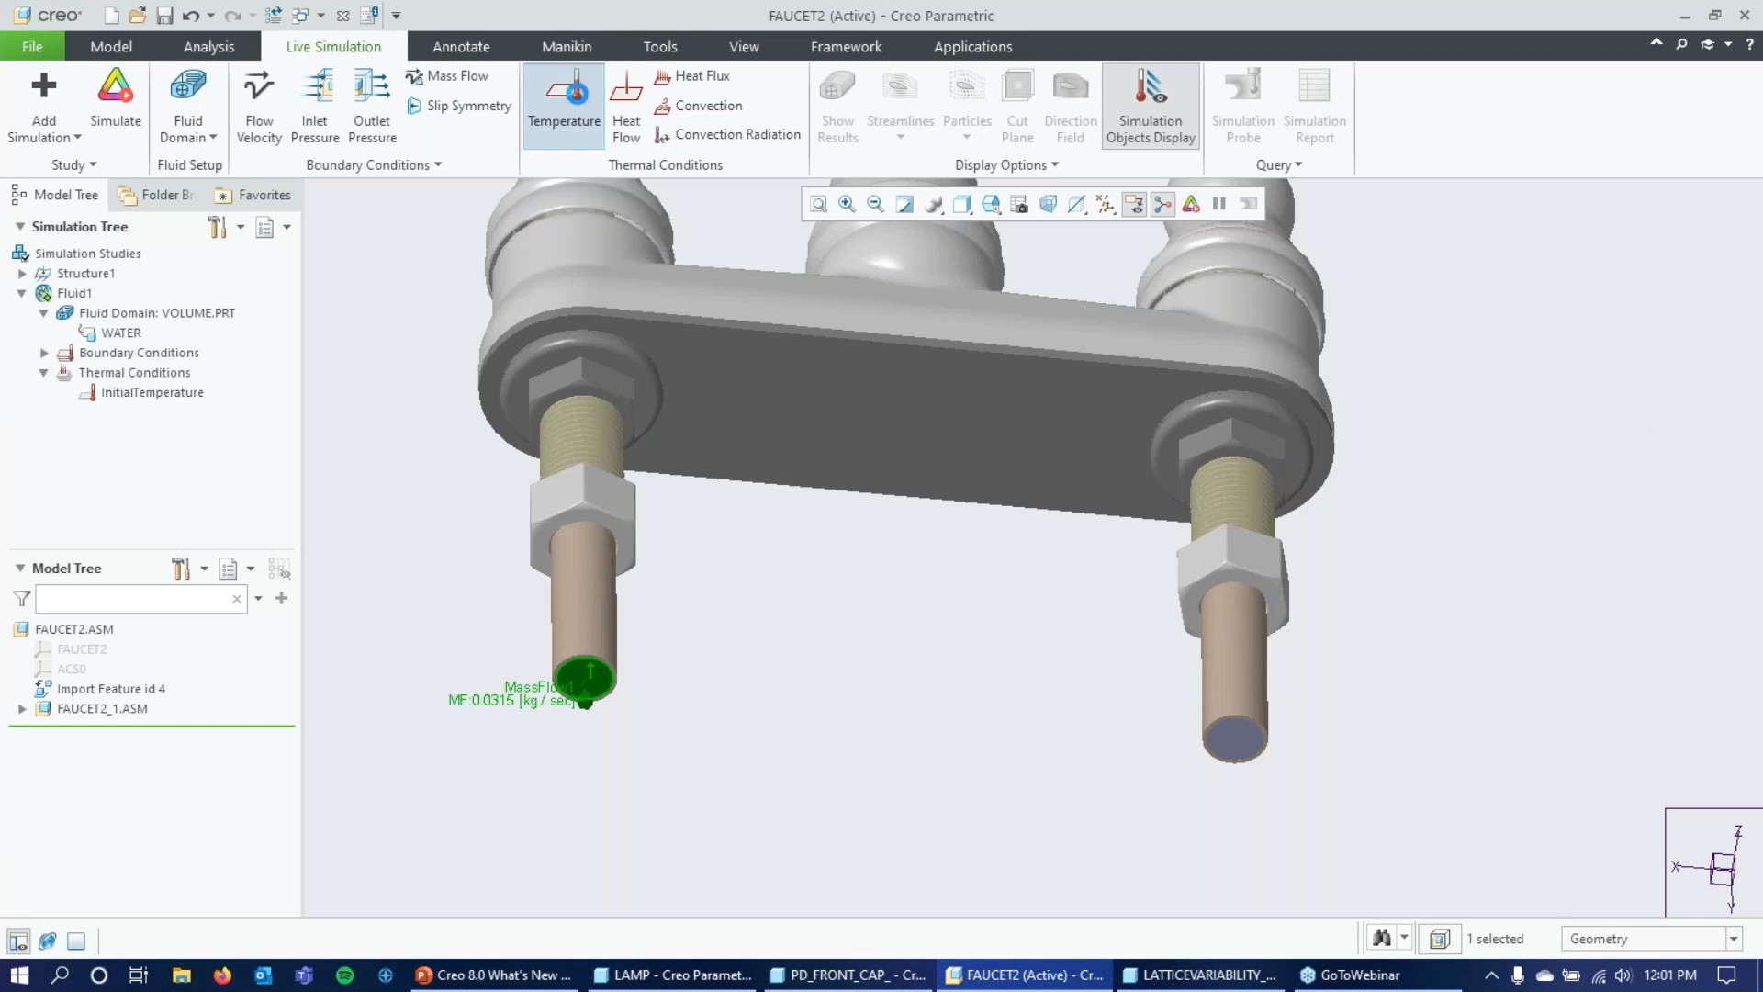
click(590, 685)
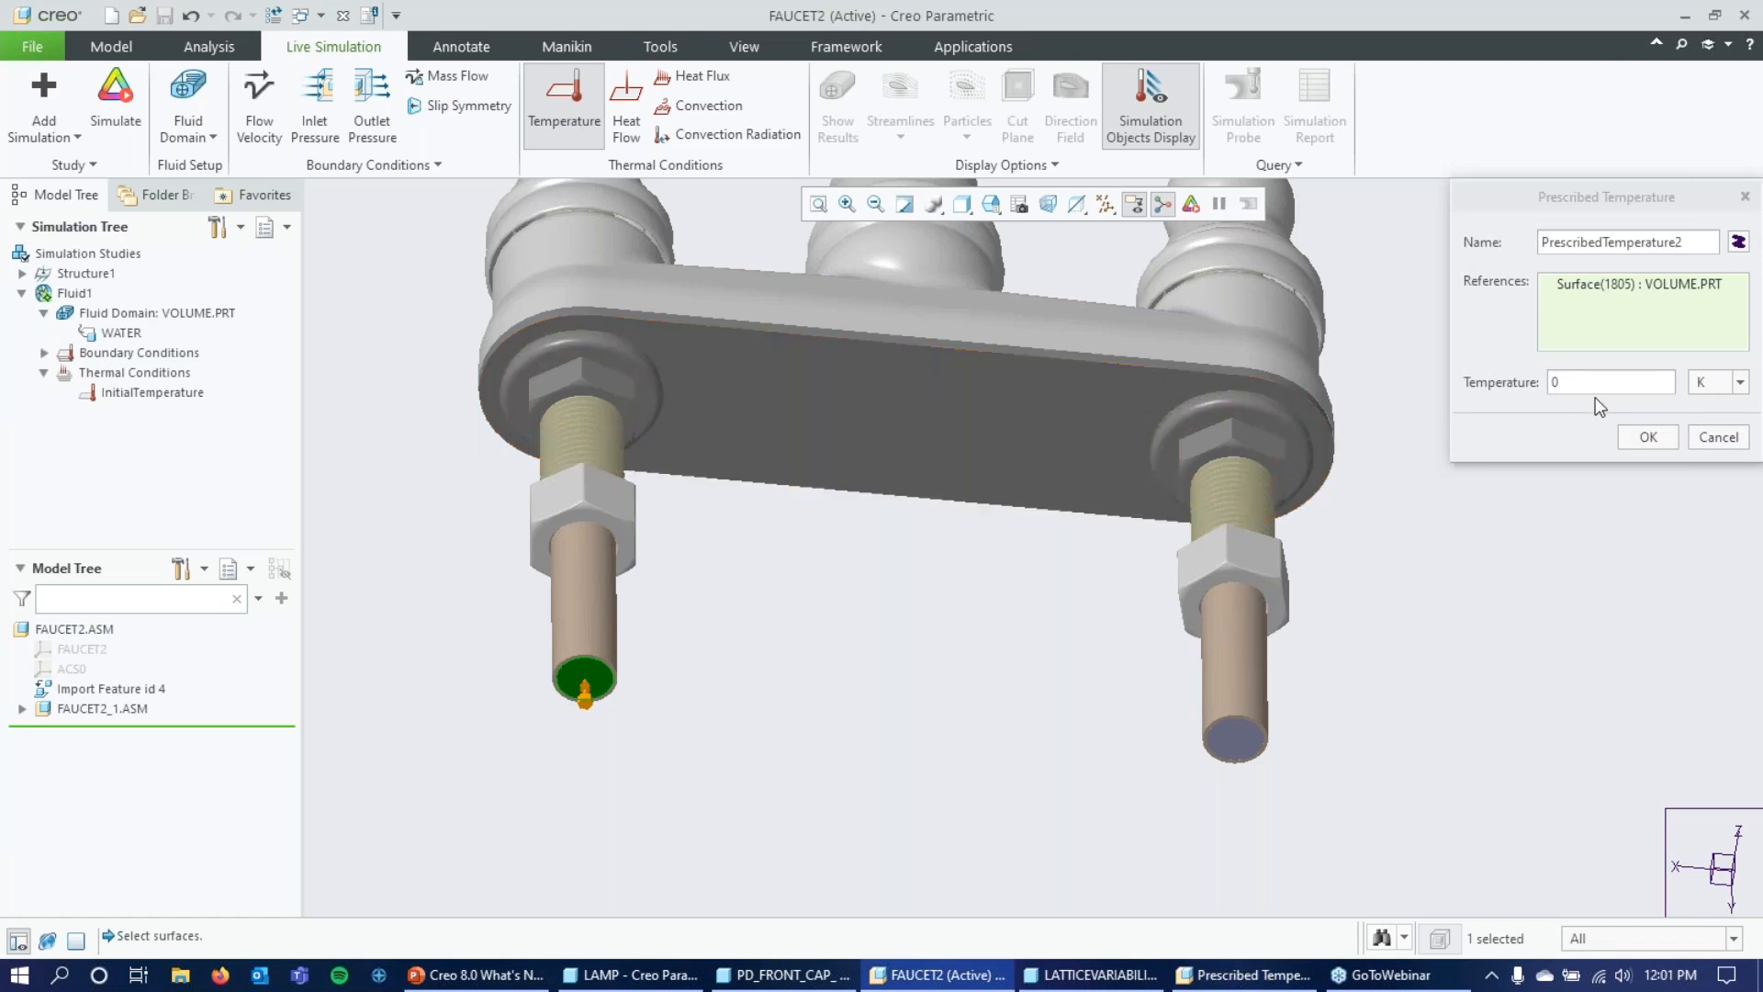
click(1740, 391)
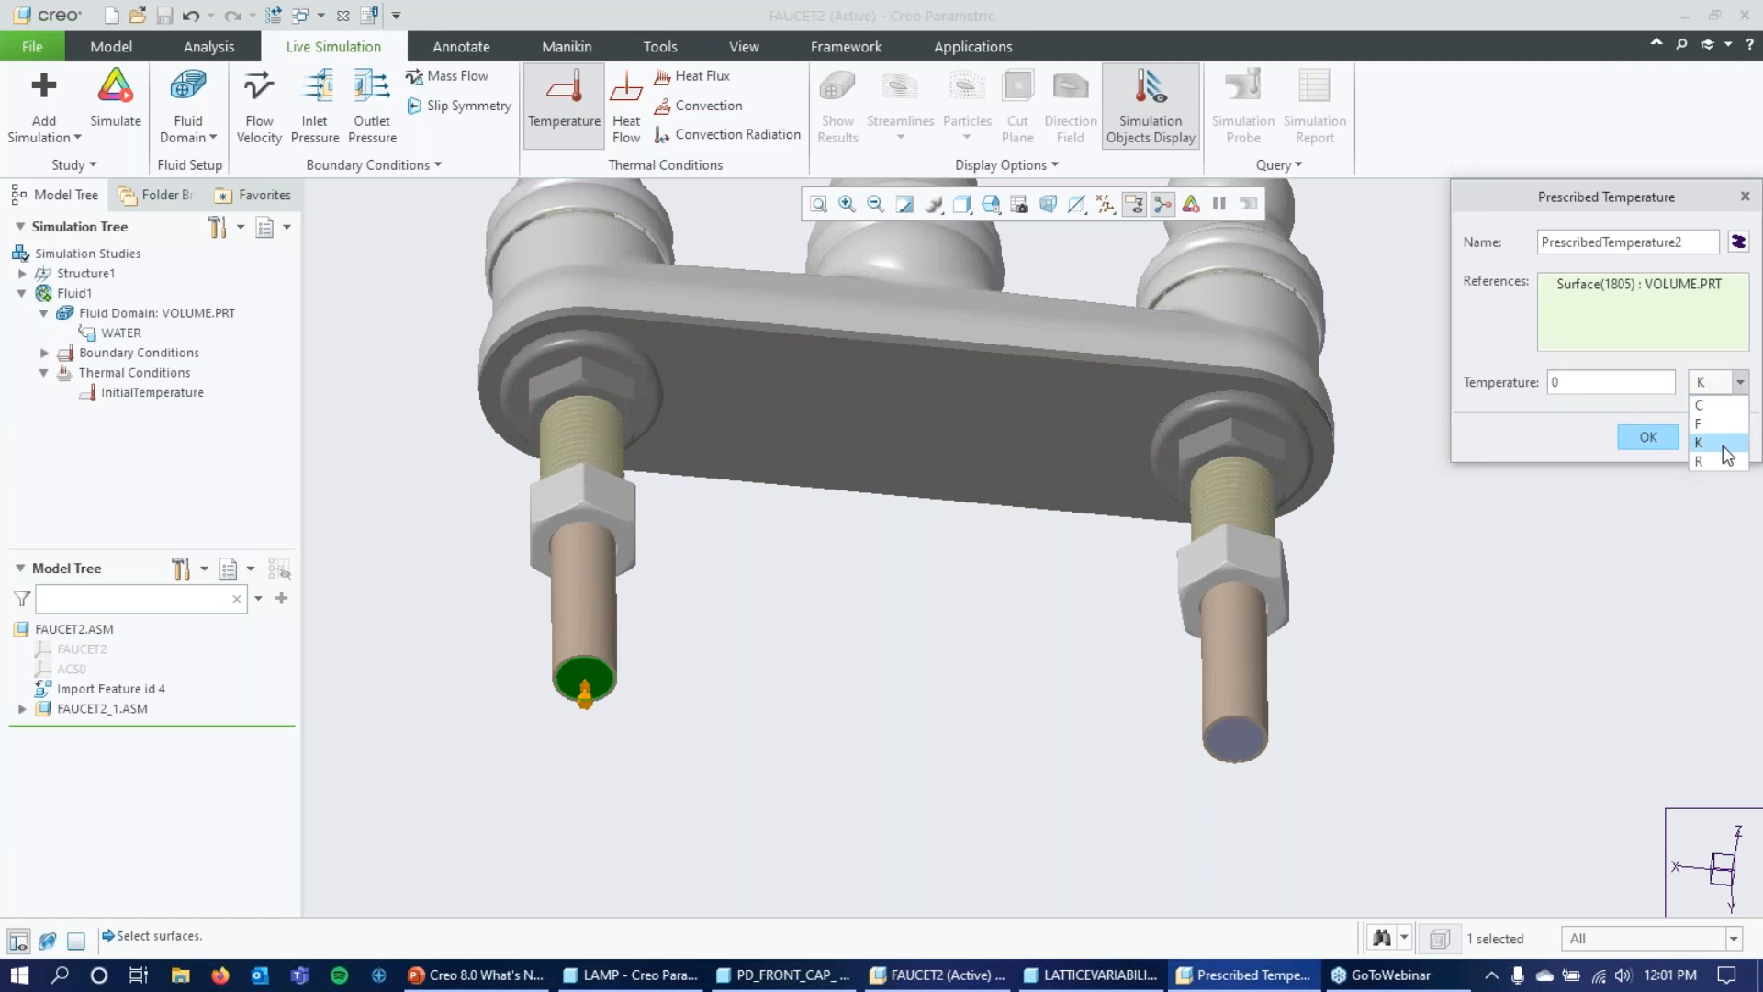
click(1726, 425)
double_click(1609, 380)
text(40)
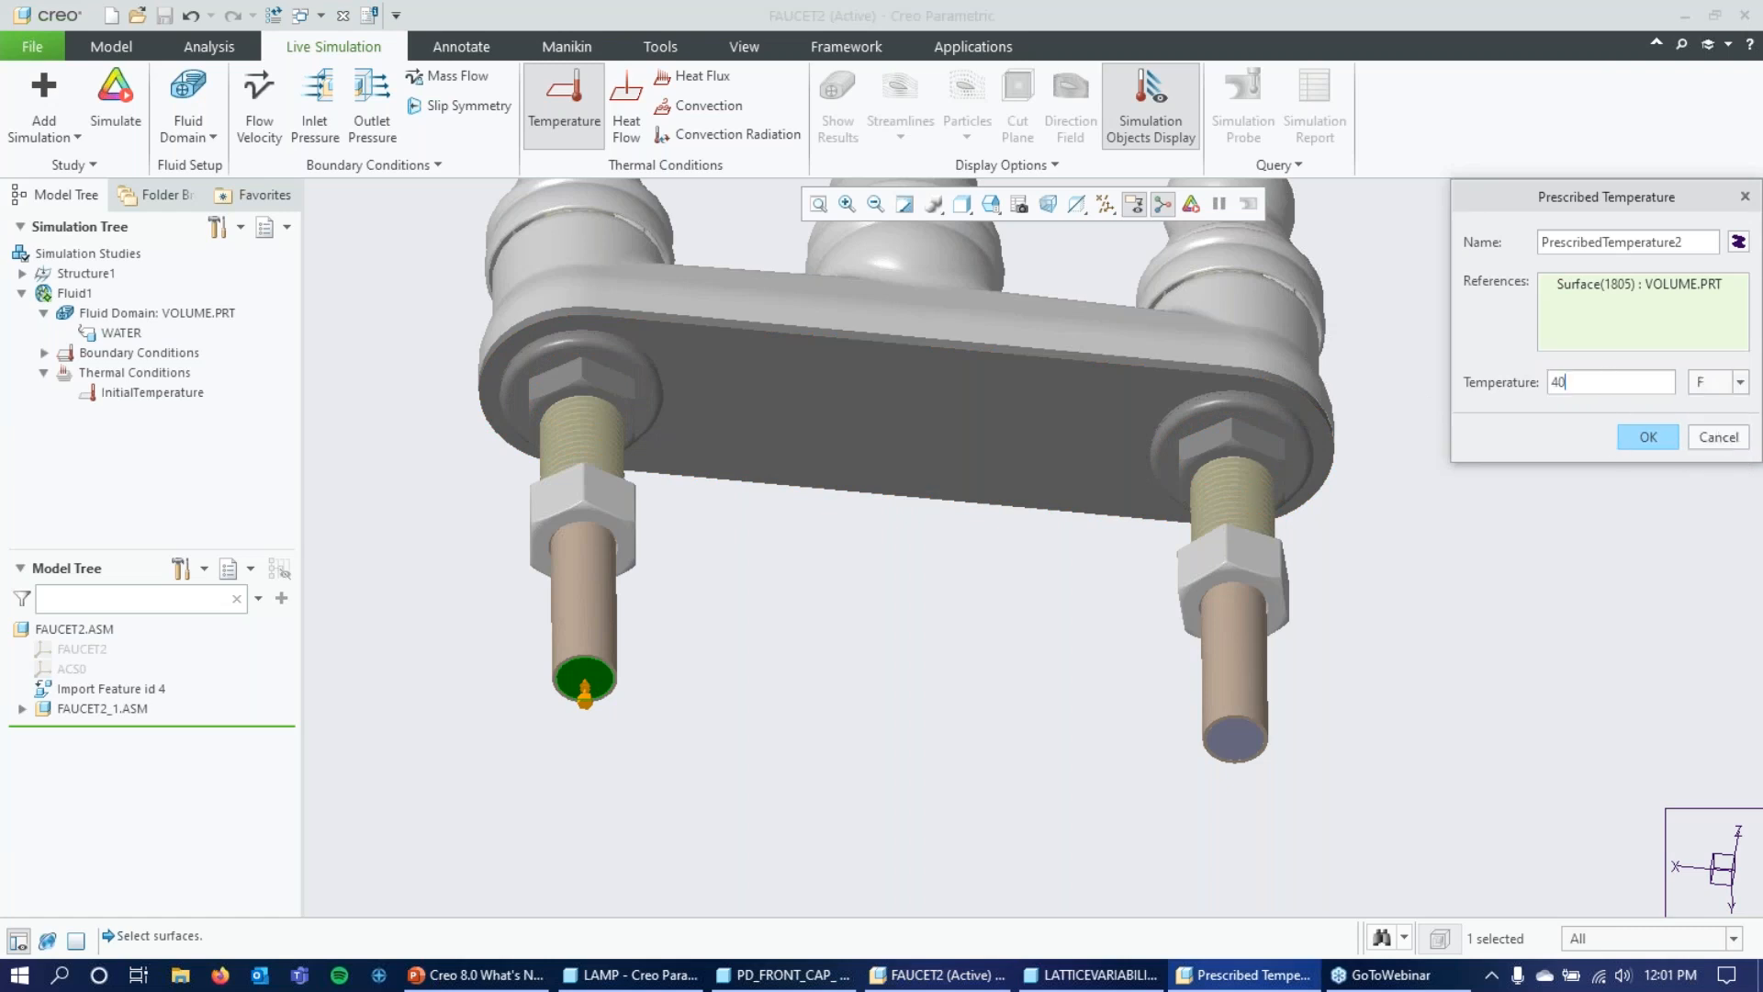
click(1649, 437)
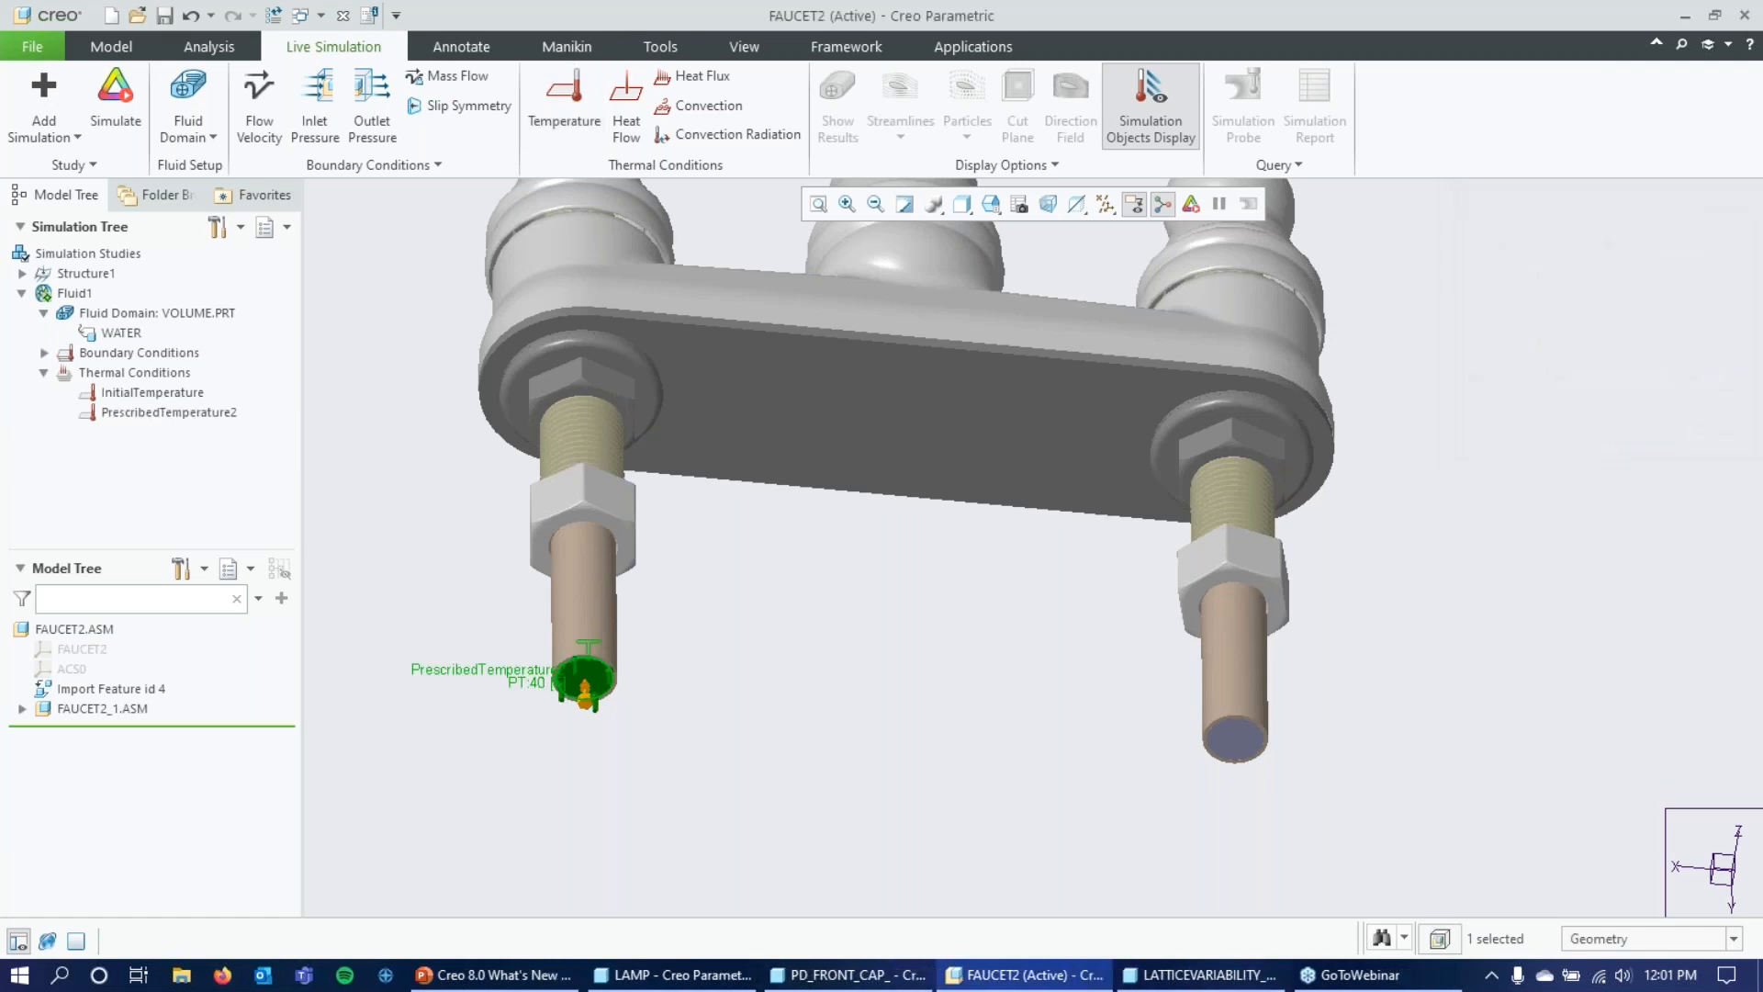
click(1703, 327)
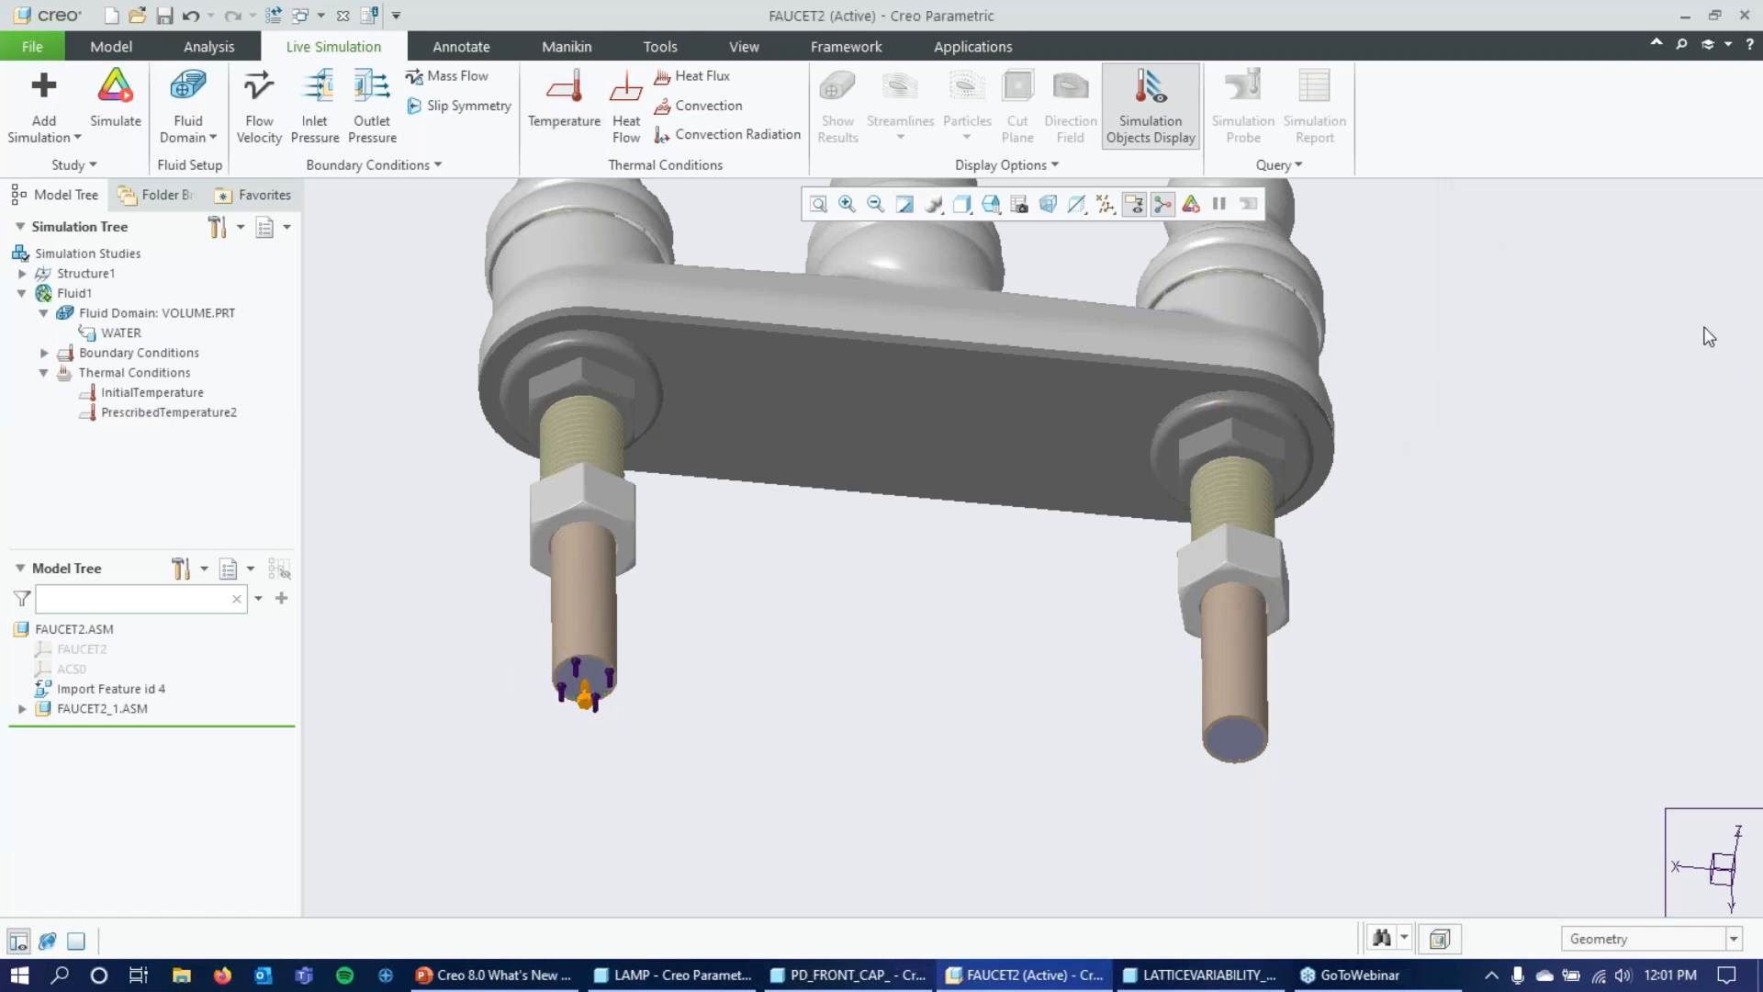
Apply a mass flow of 0.0315 kg/sec to the VOLUME.PRT inlet surface at the right pipe's end.
click(1249, 747)
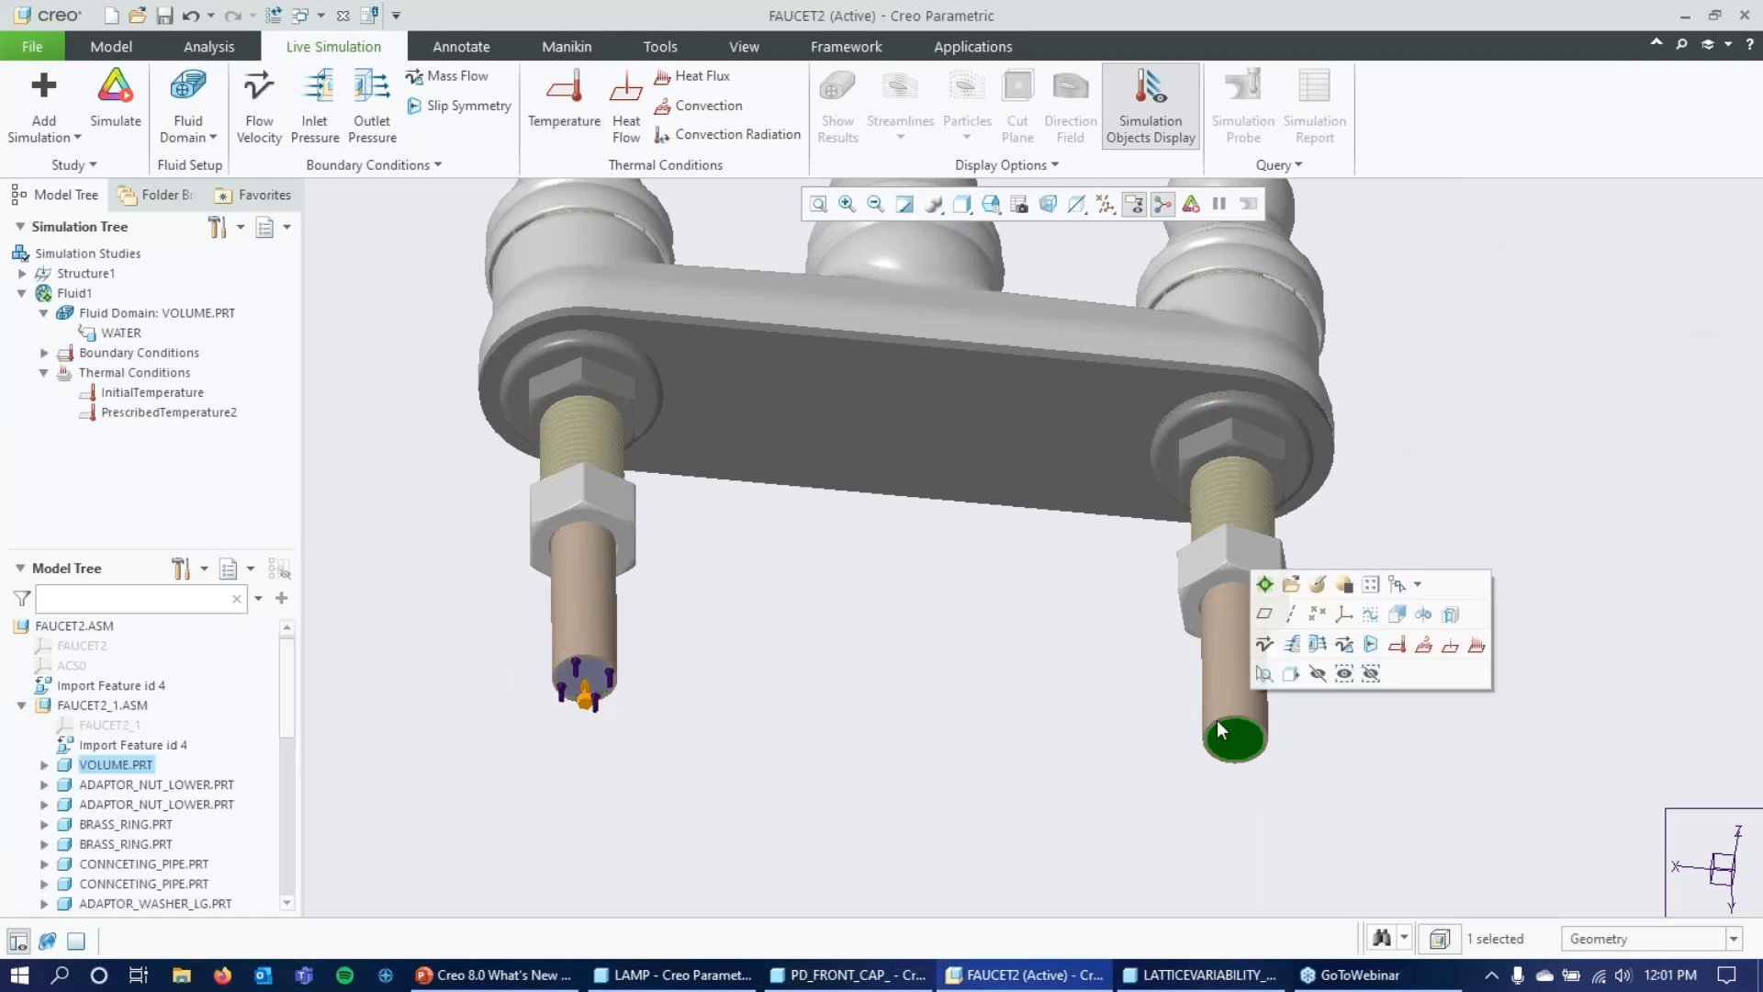
click(432, 77)
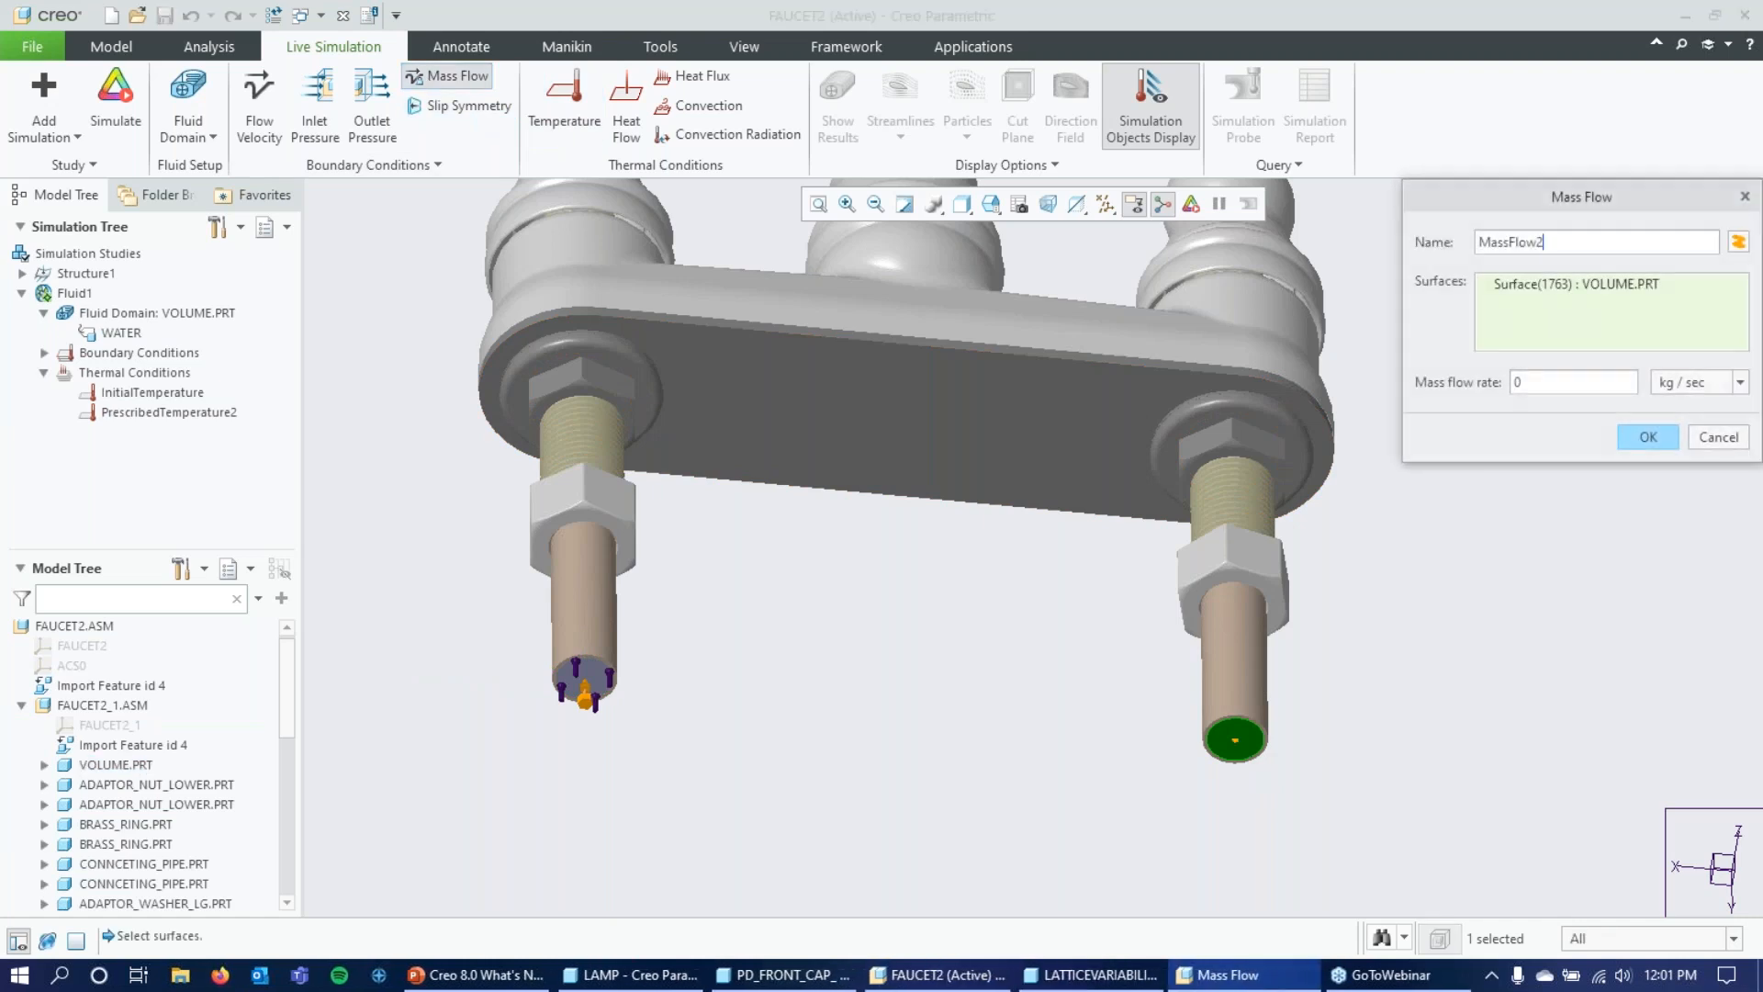
text(.)
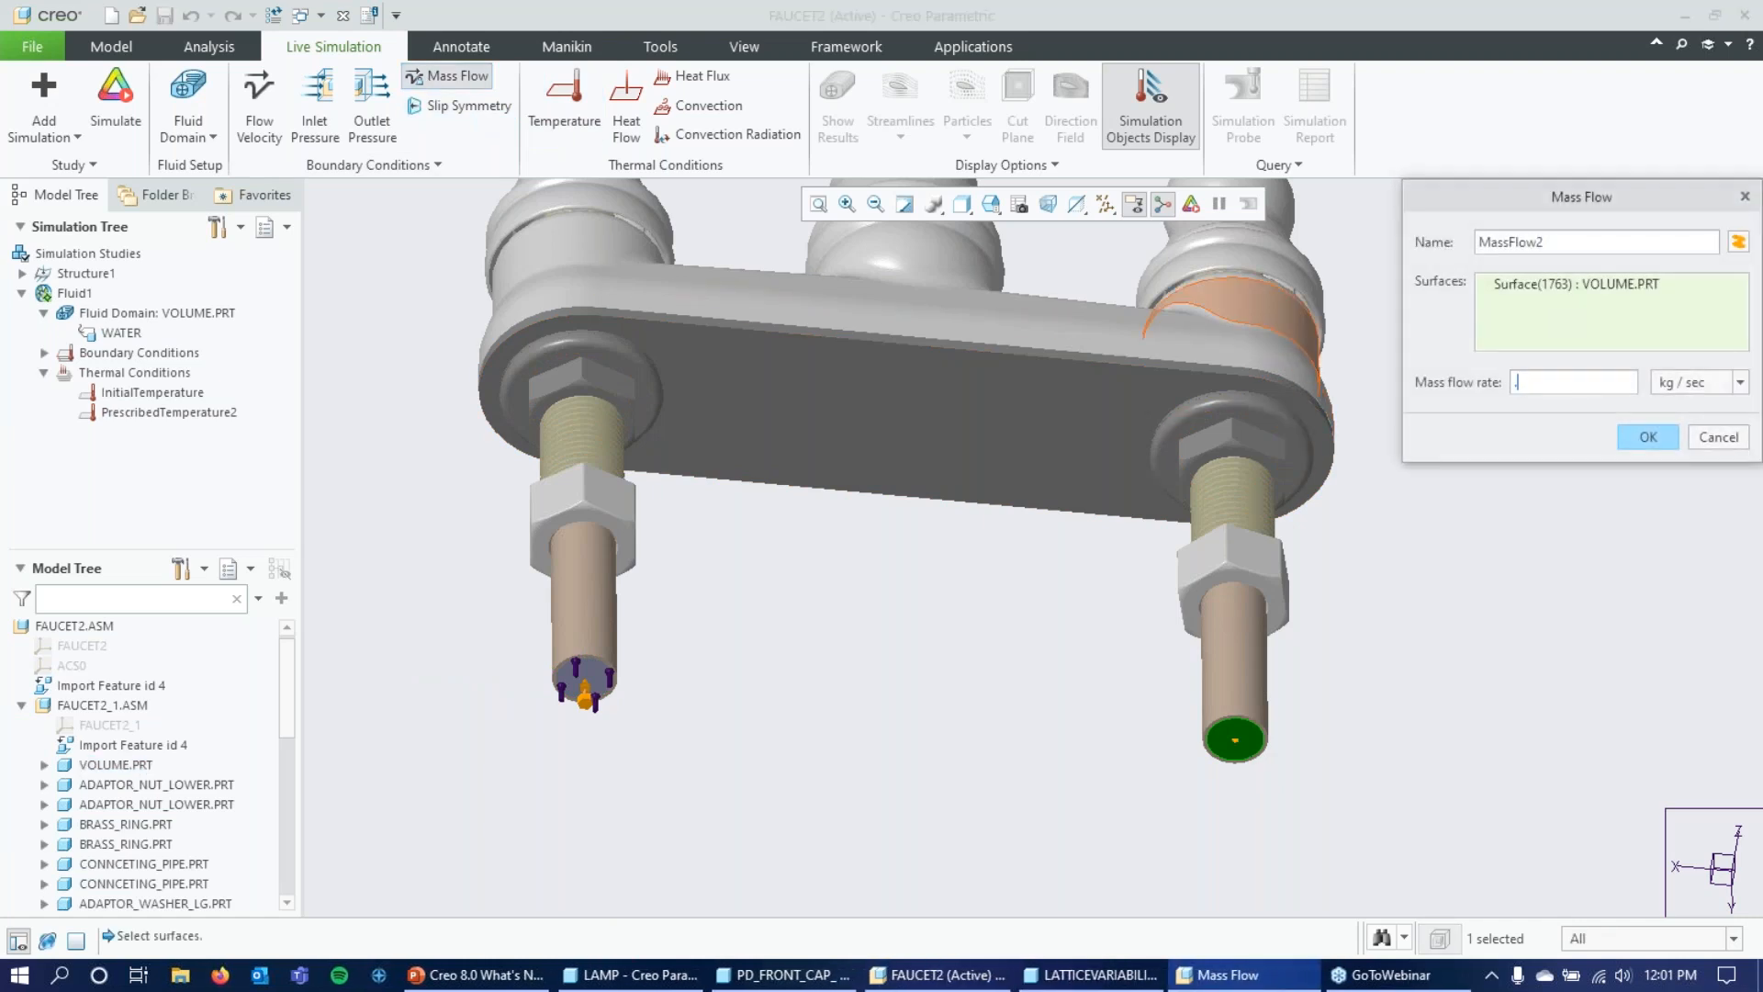
text(0315)
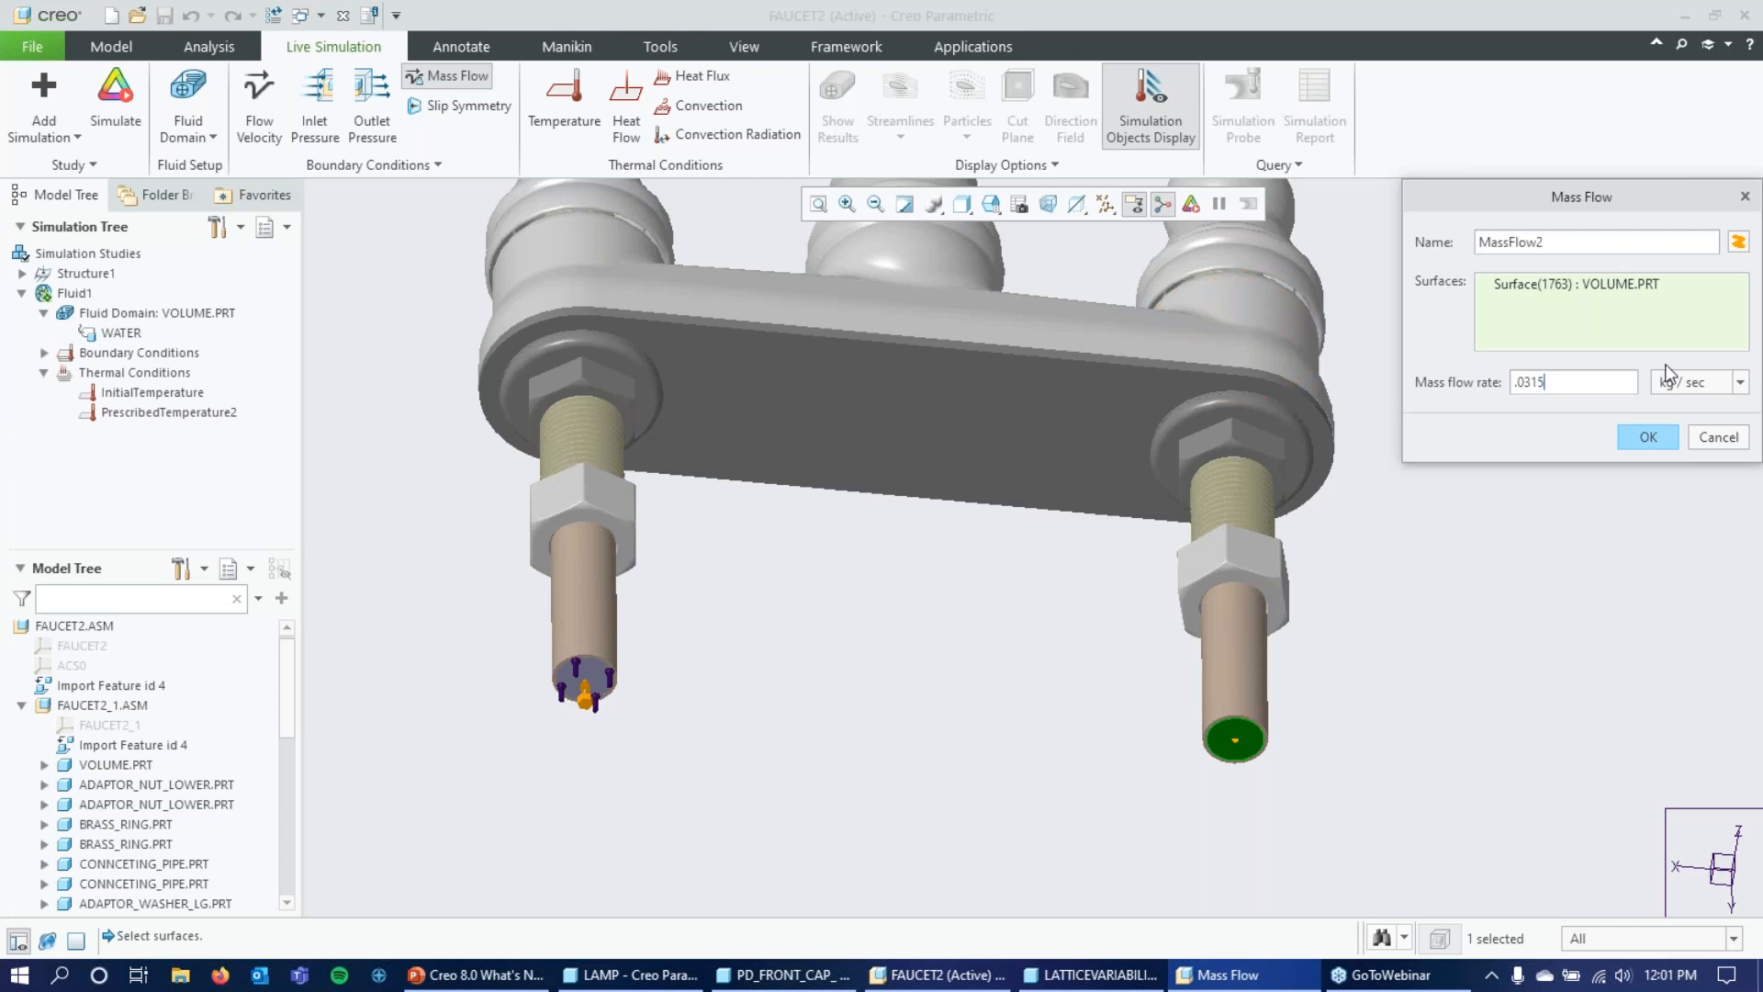
click(1653, 437)
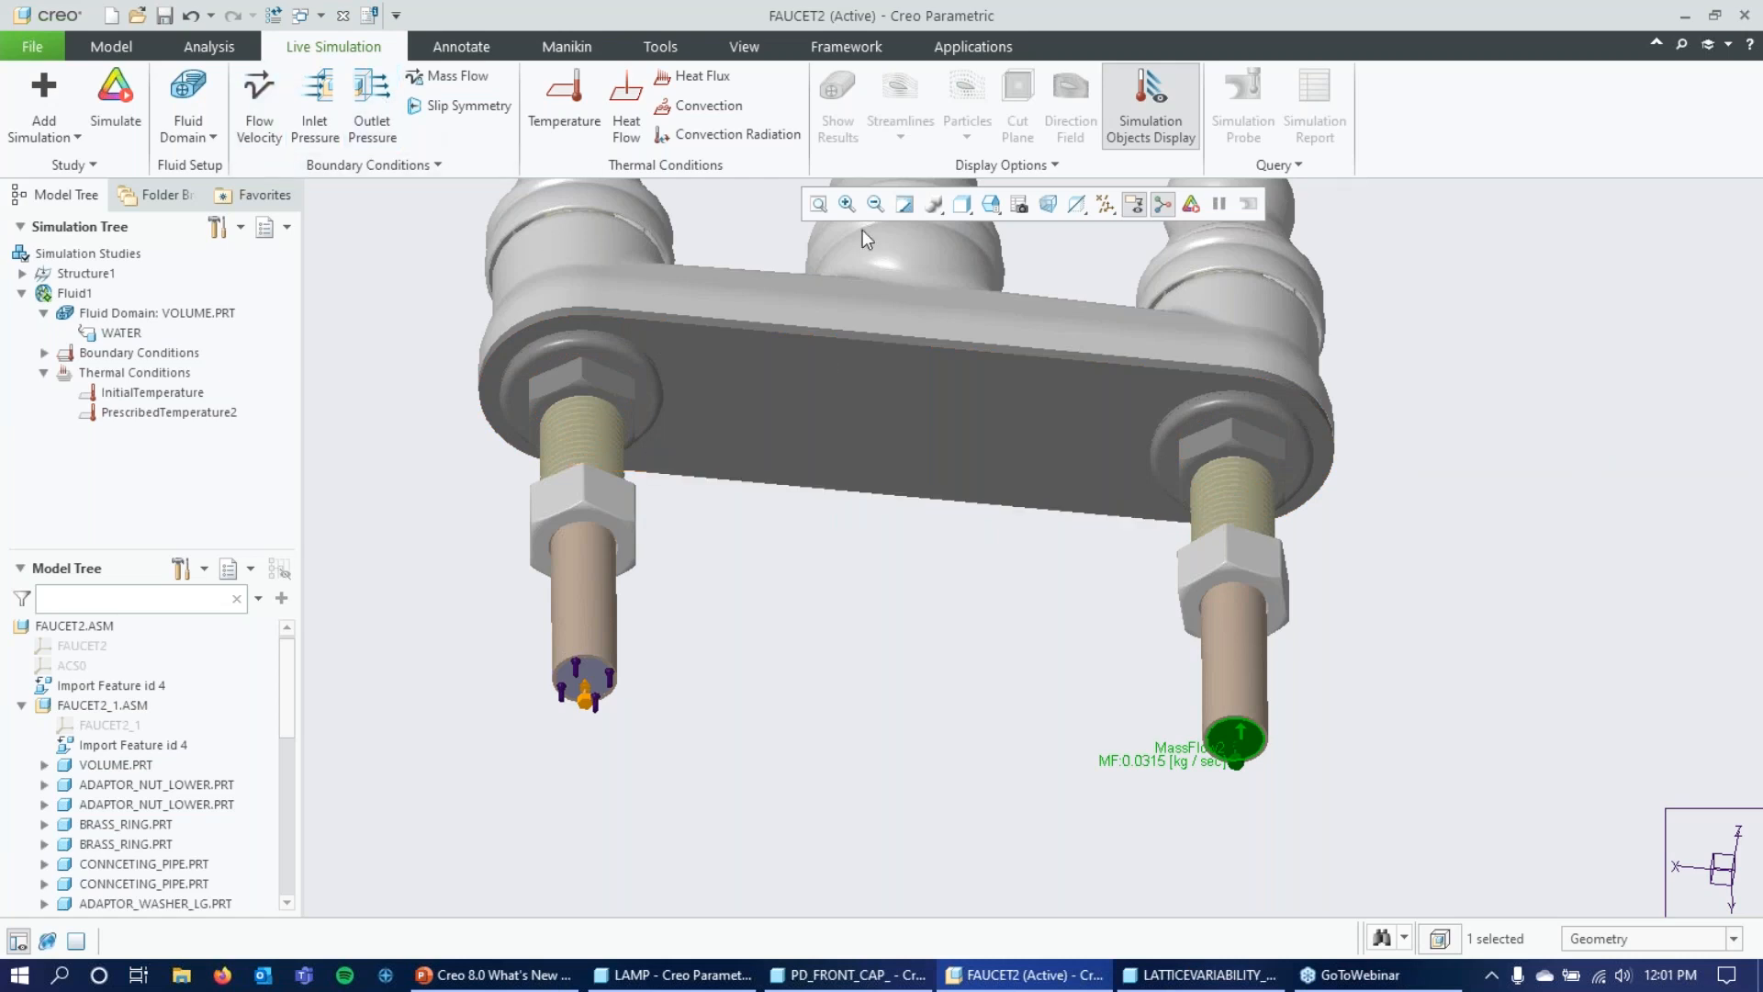
Using the saved 02_OUTLET view, apply an outlet pressure of 0 Pa to the spout opening surface, review the conditions, and clear the selection.
click(993, 205)
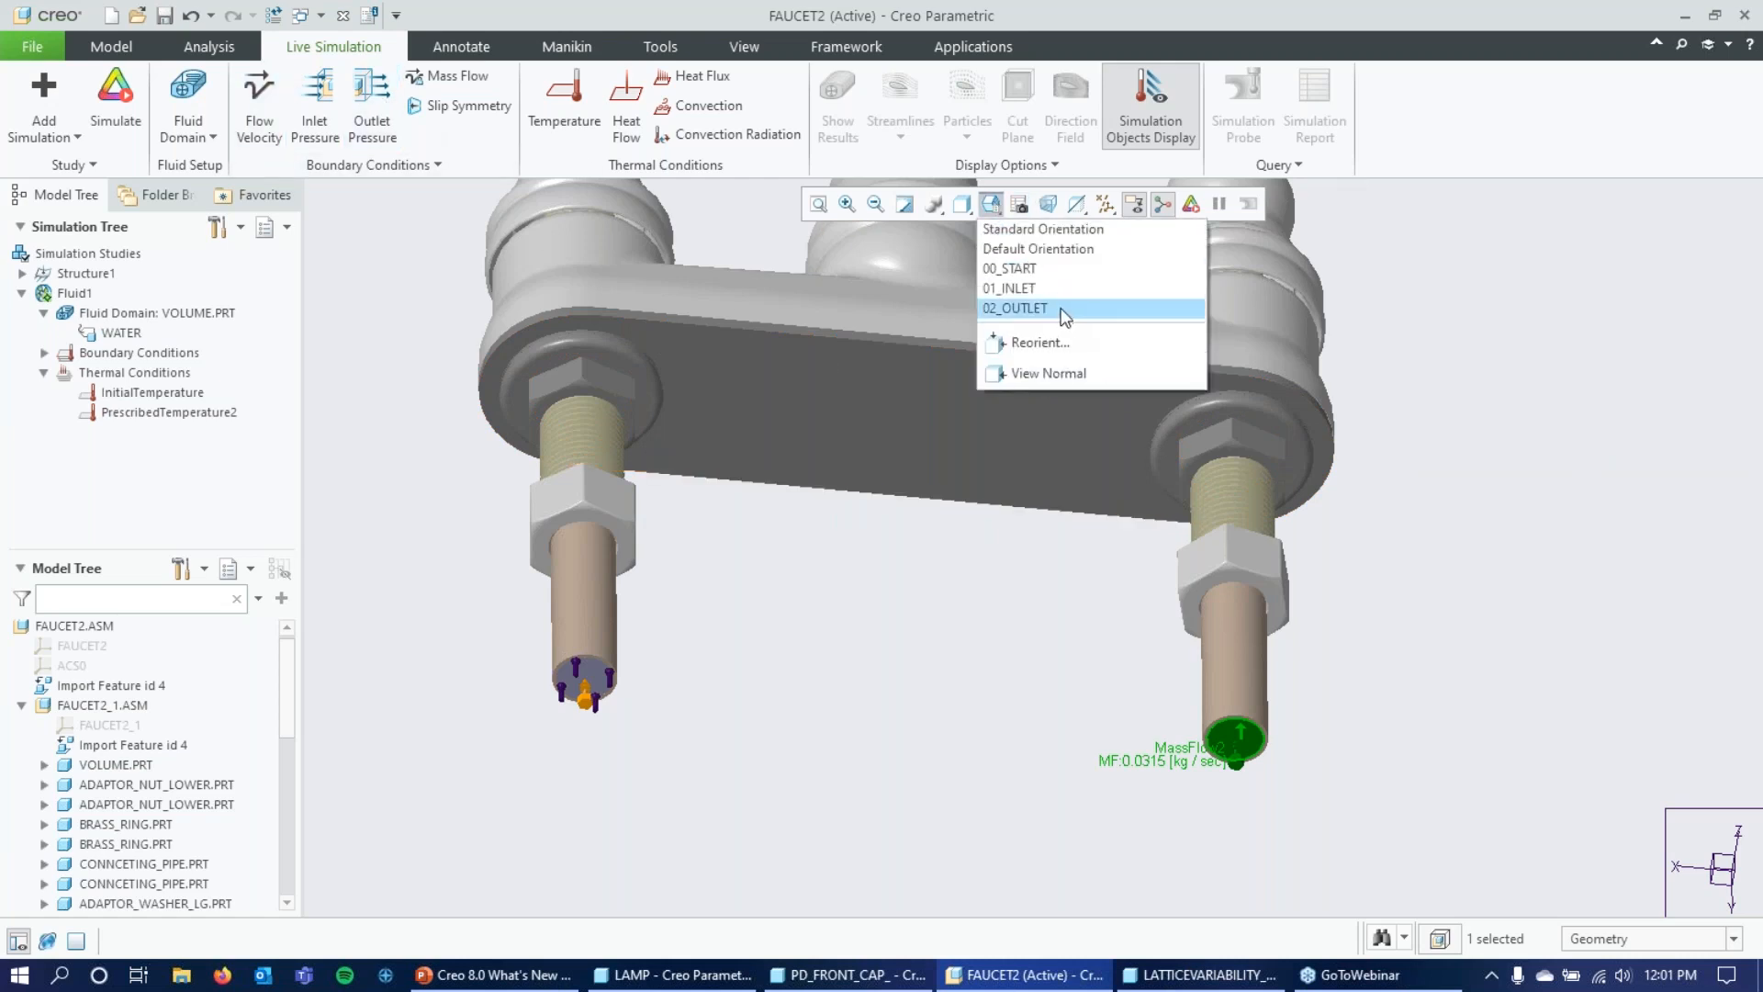
click(1065, 315)
click(997, 472)
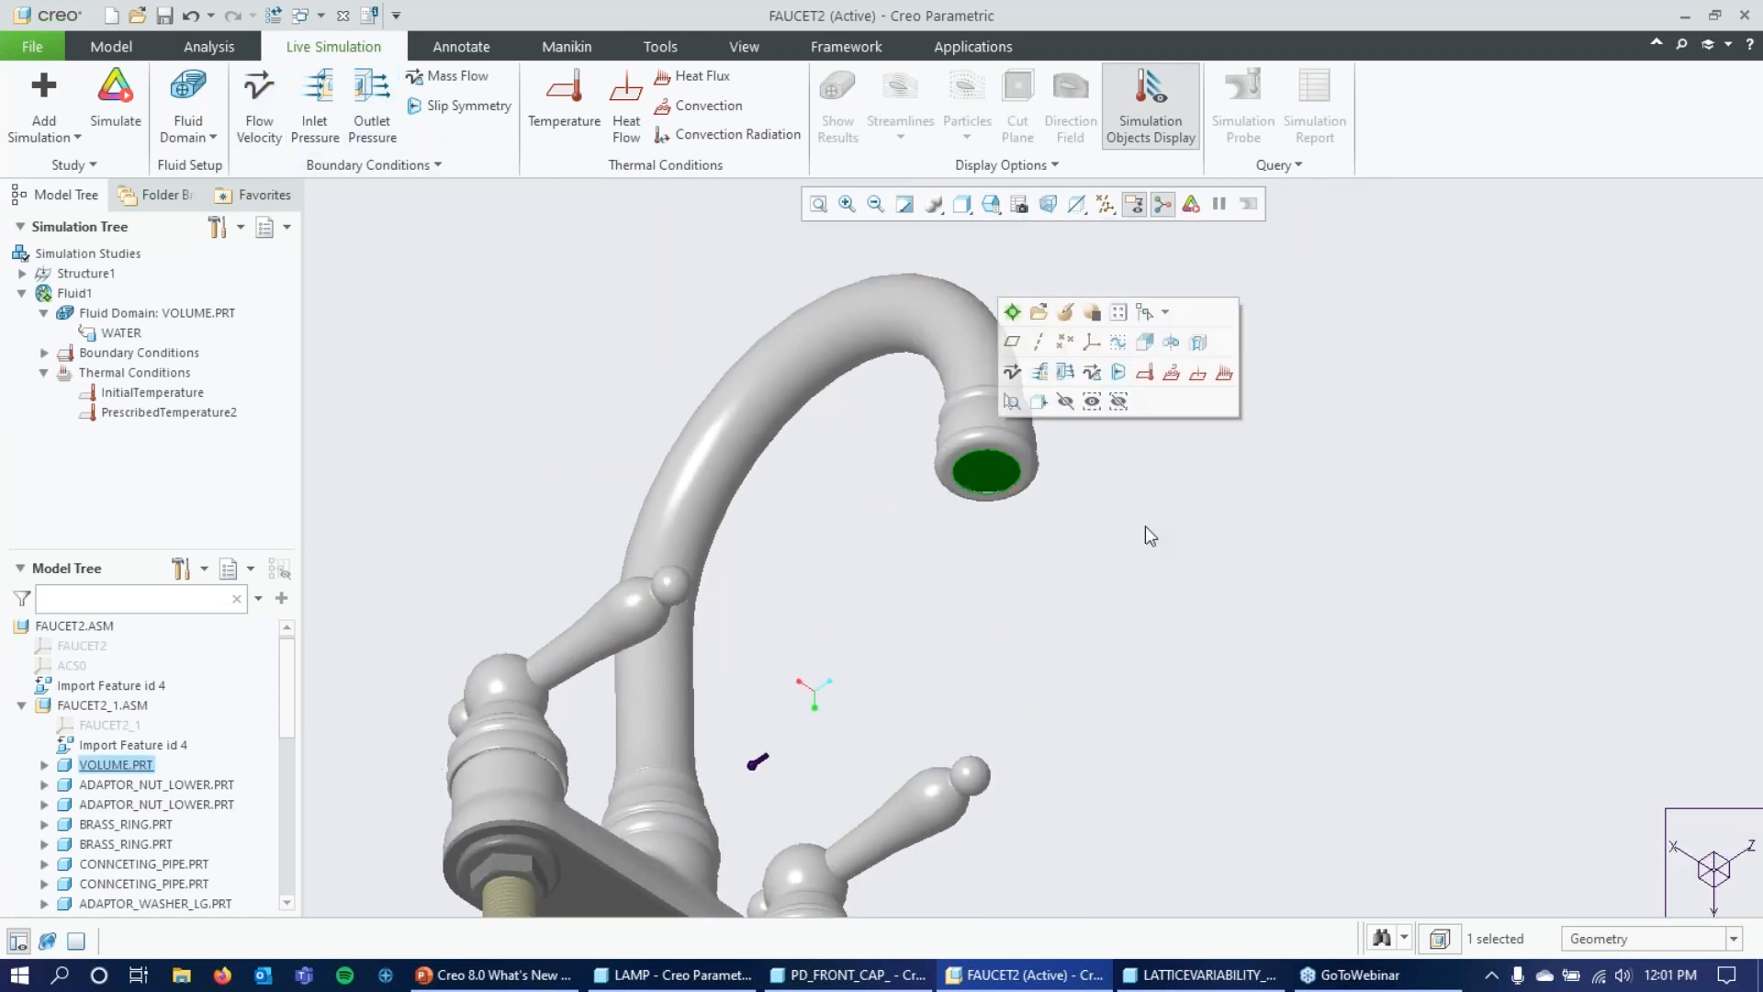
click(384, 123)
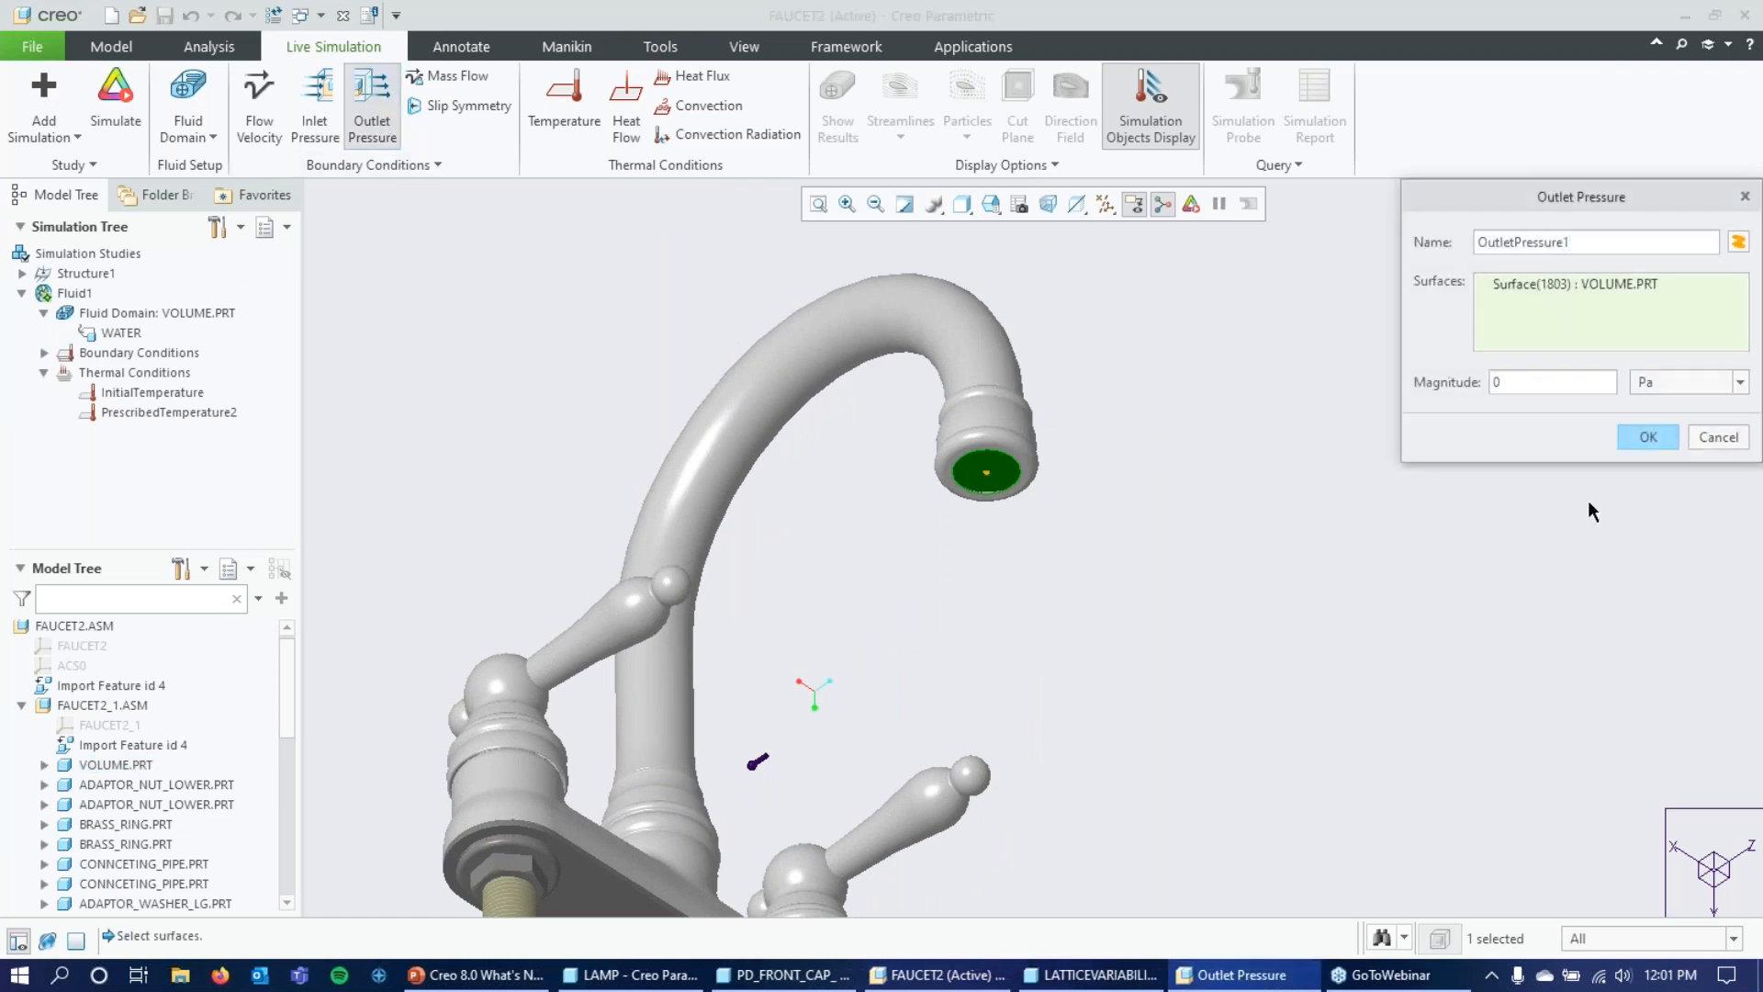
click(1649, 435)
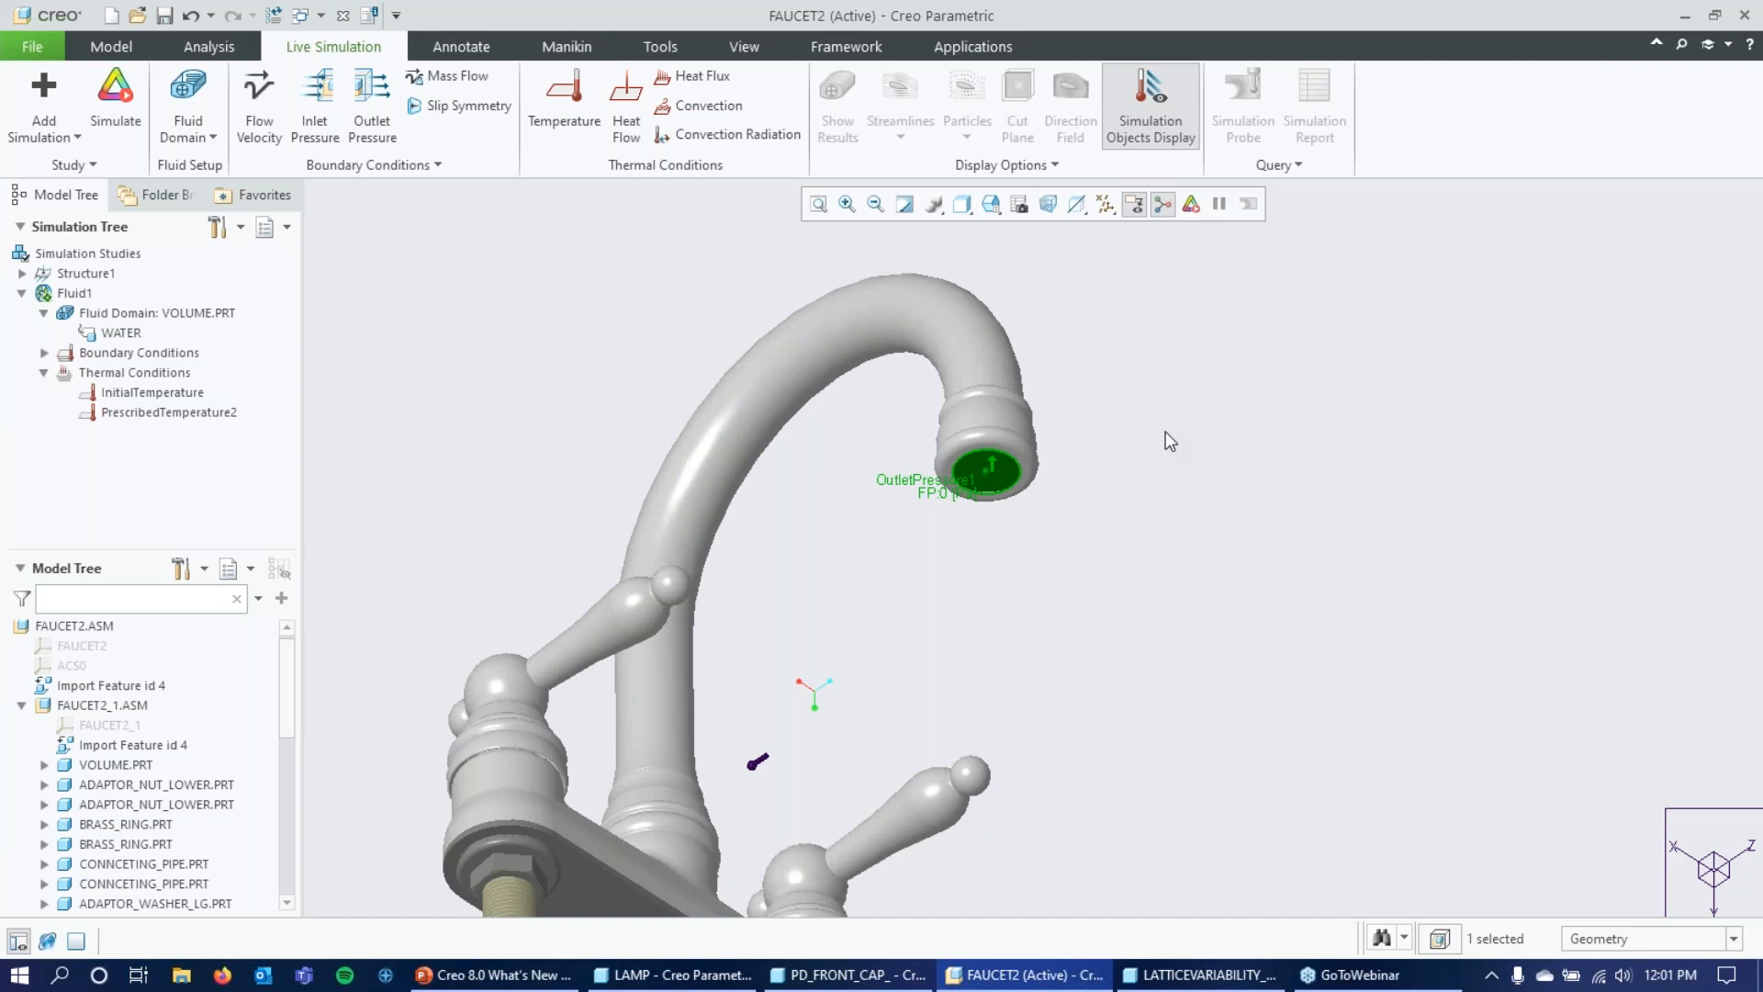
middle_drag(1290, 337, 1287, 359)
scroll(1295, 365, down, 5)
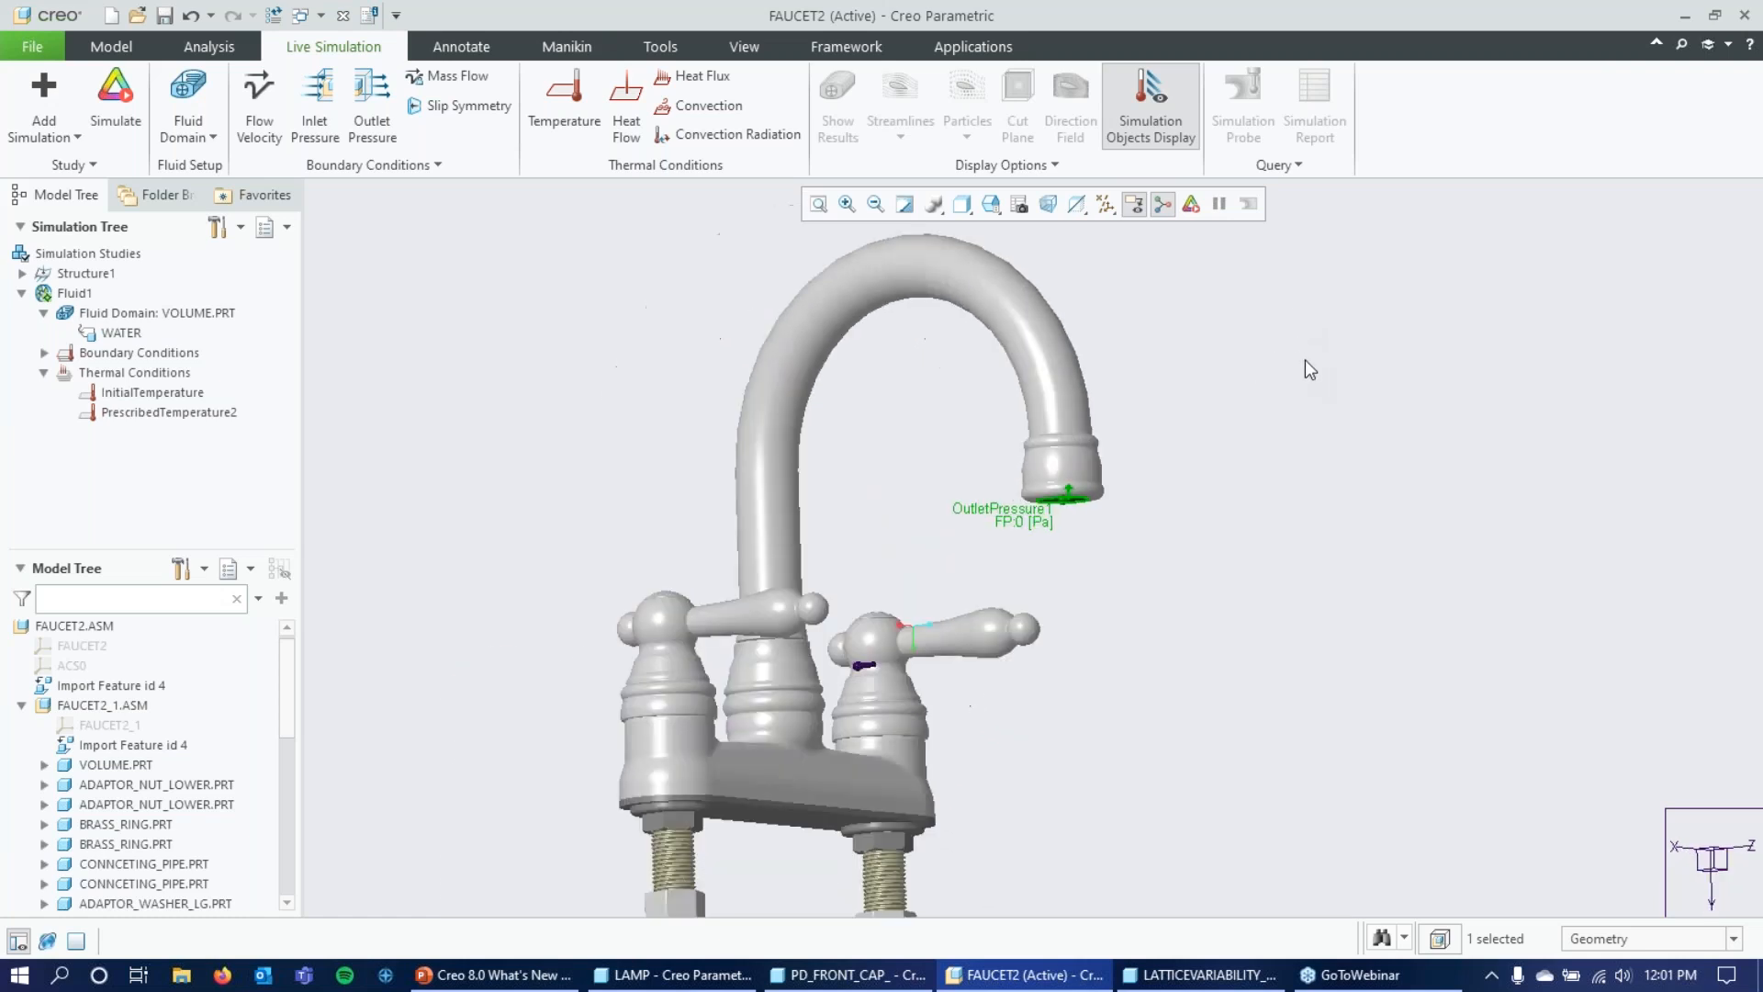
mouse_move(1304, 385)
middle_down()
mouse_move(1291, 346)
mouse_move(1330, 318)
mouse_move(1291, 405)
mouse_move(1327, 452)
middle_up()
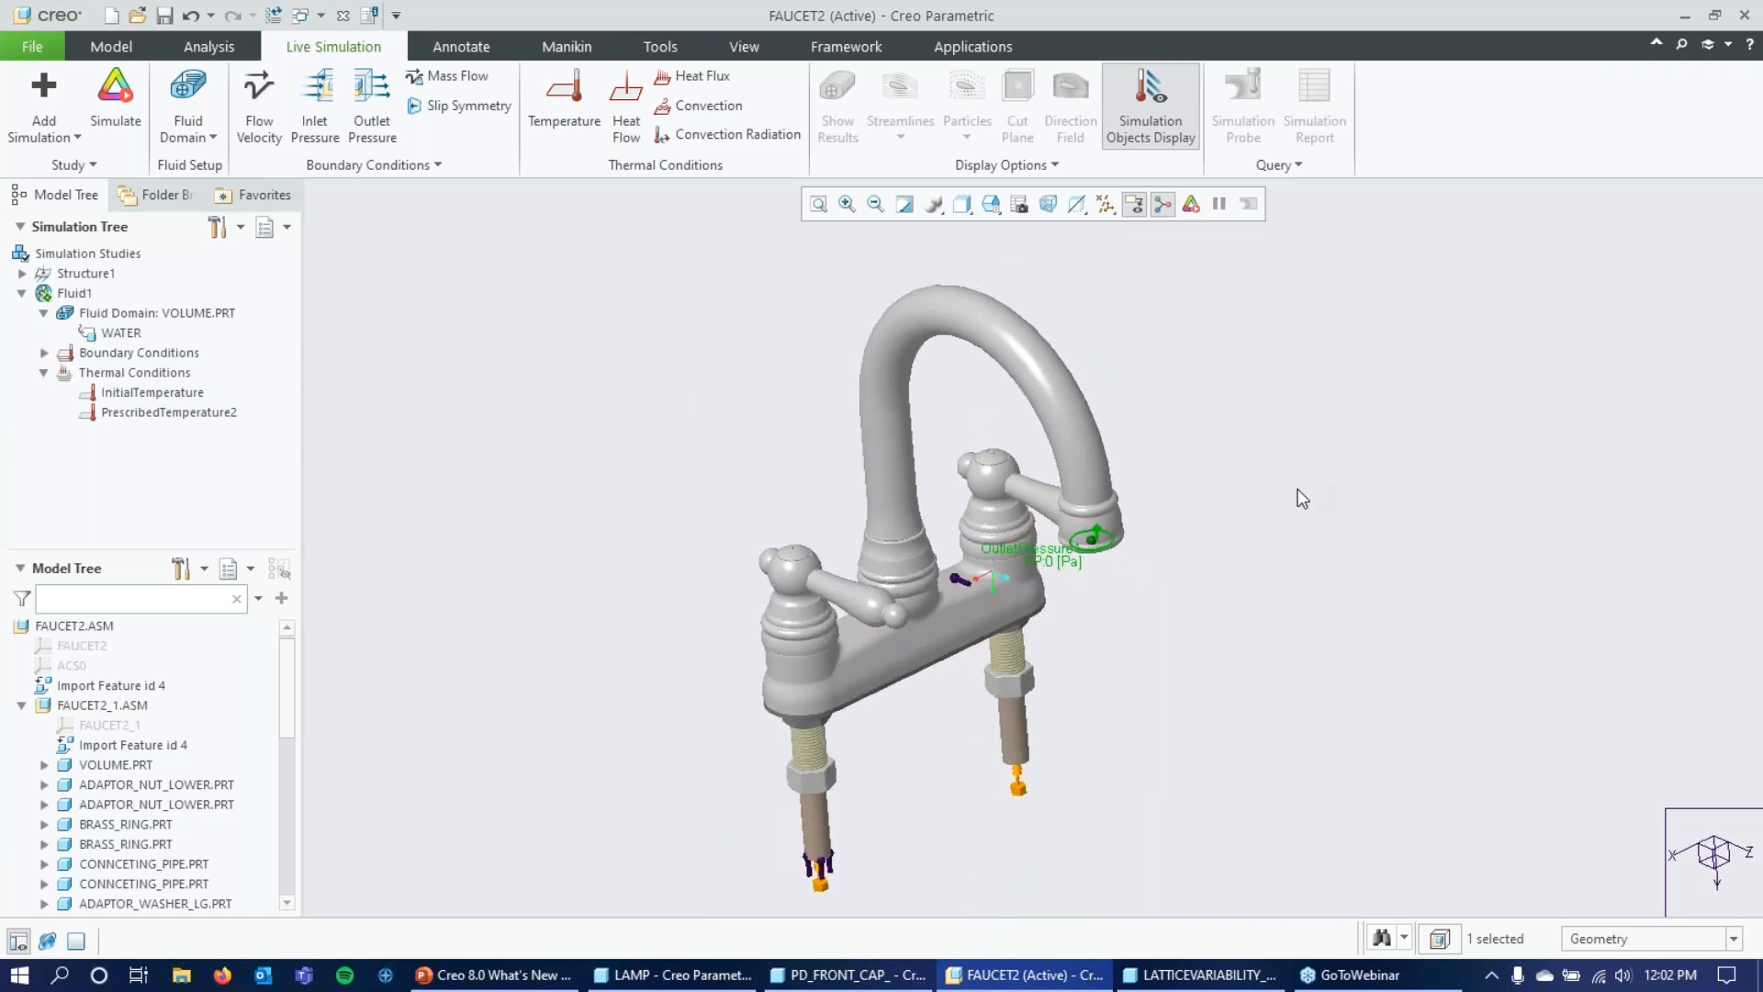
click(1410, 410)
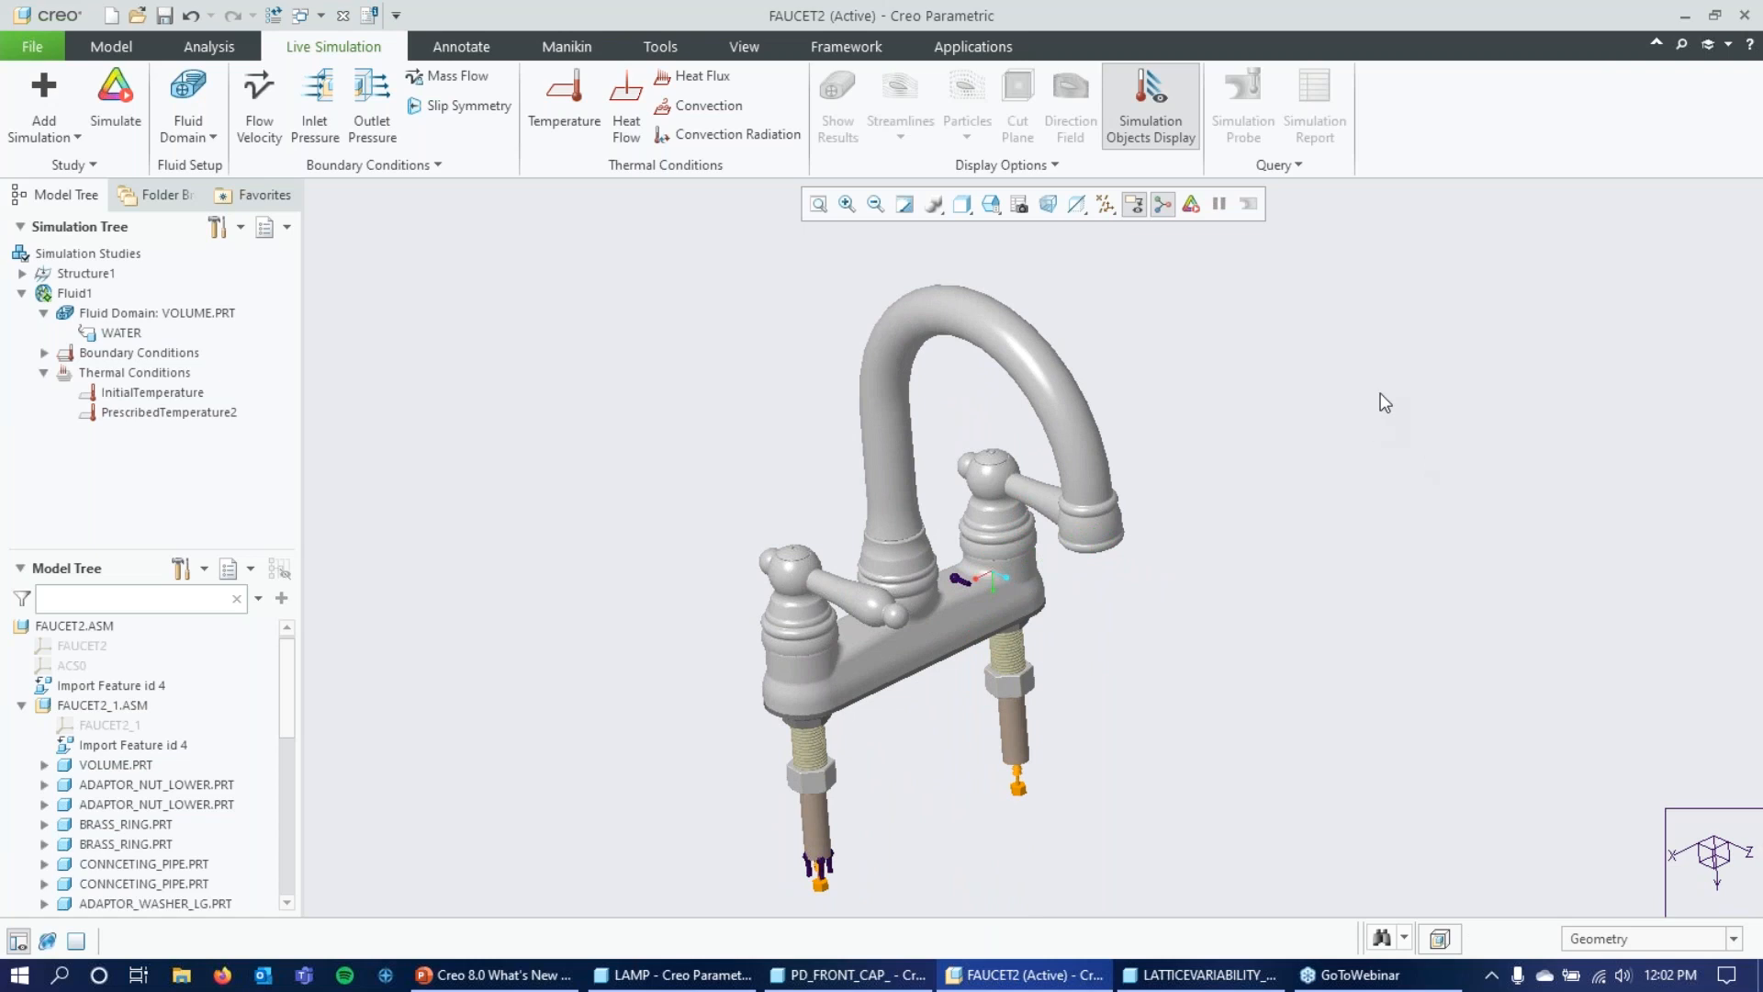
Set the simulation quality in the performance options fully toward accuracy and close the settings.
click(89, 164)
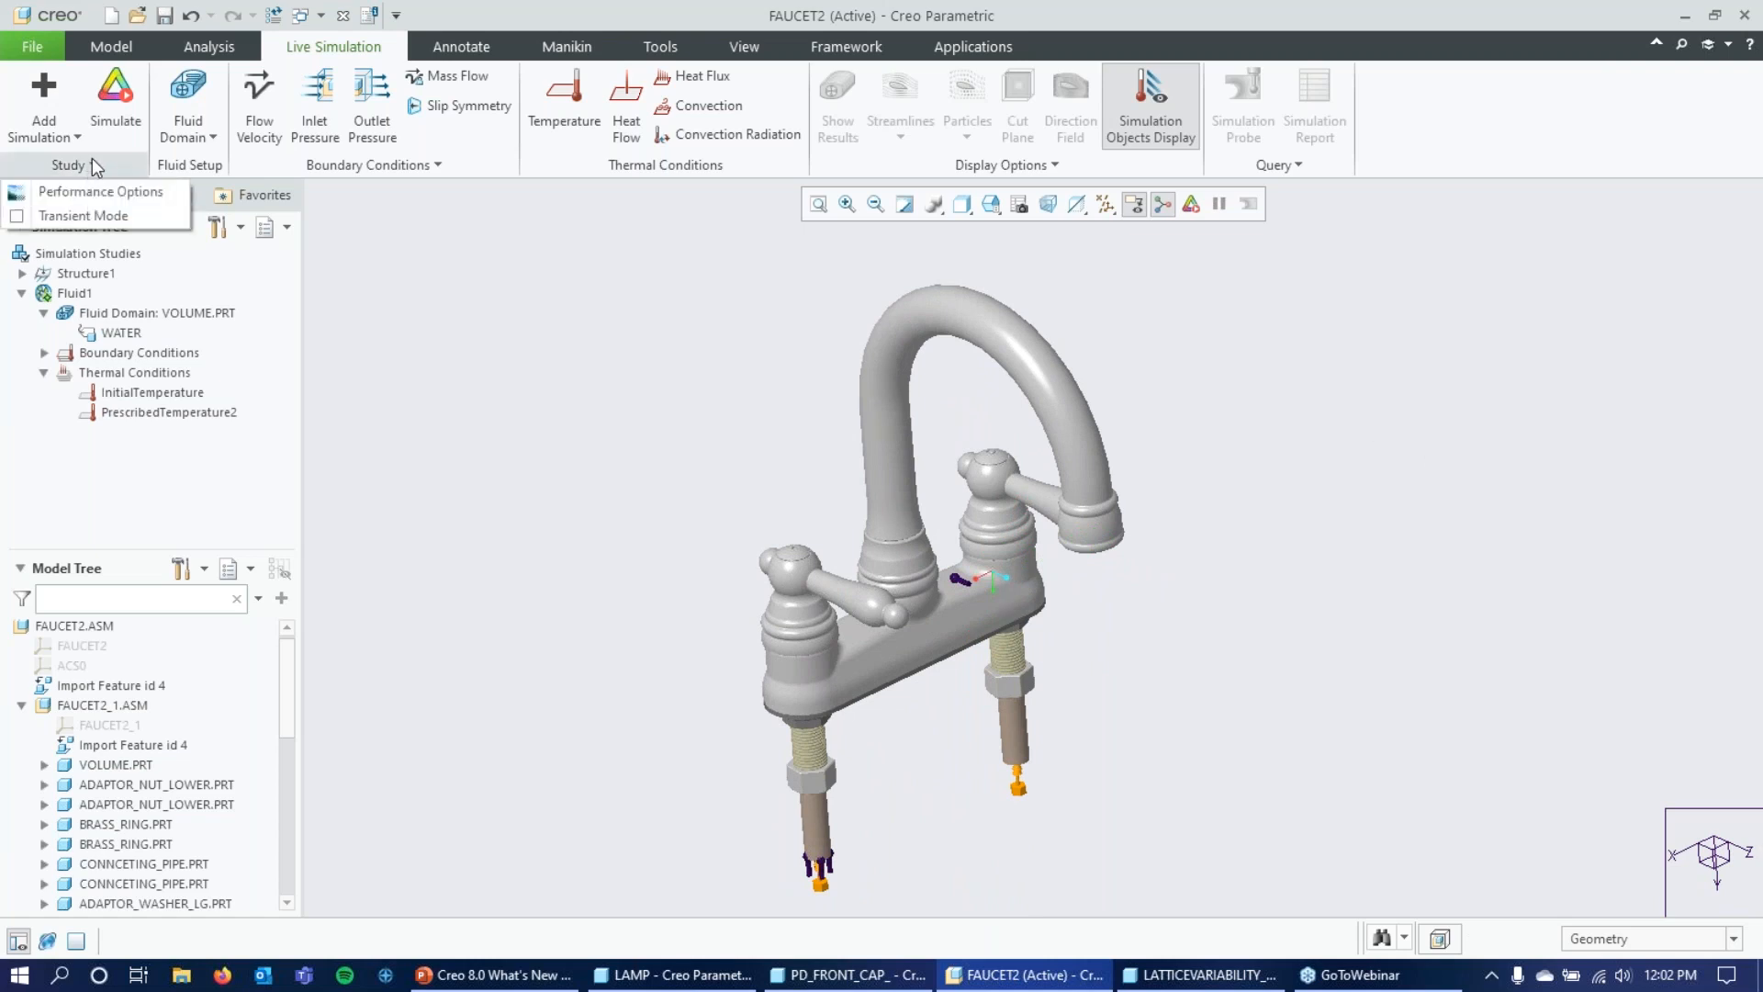
click(91, 160)
click(87, 165)
click(108, 191)
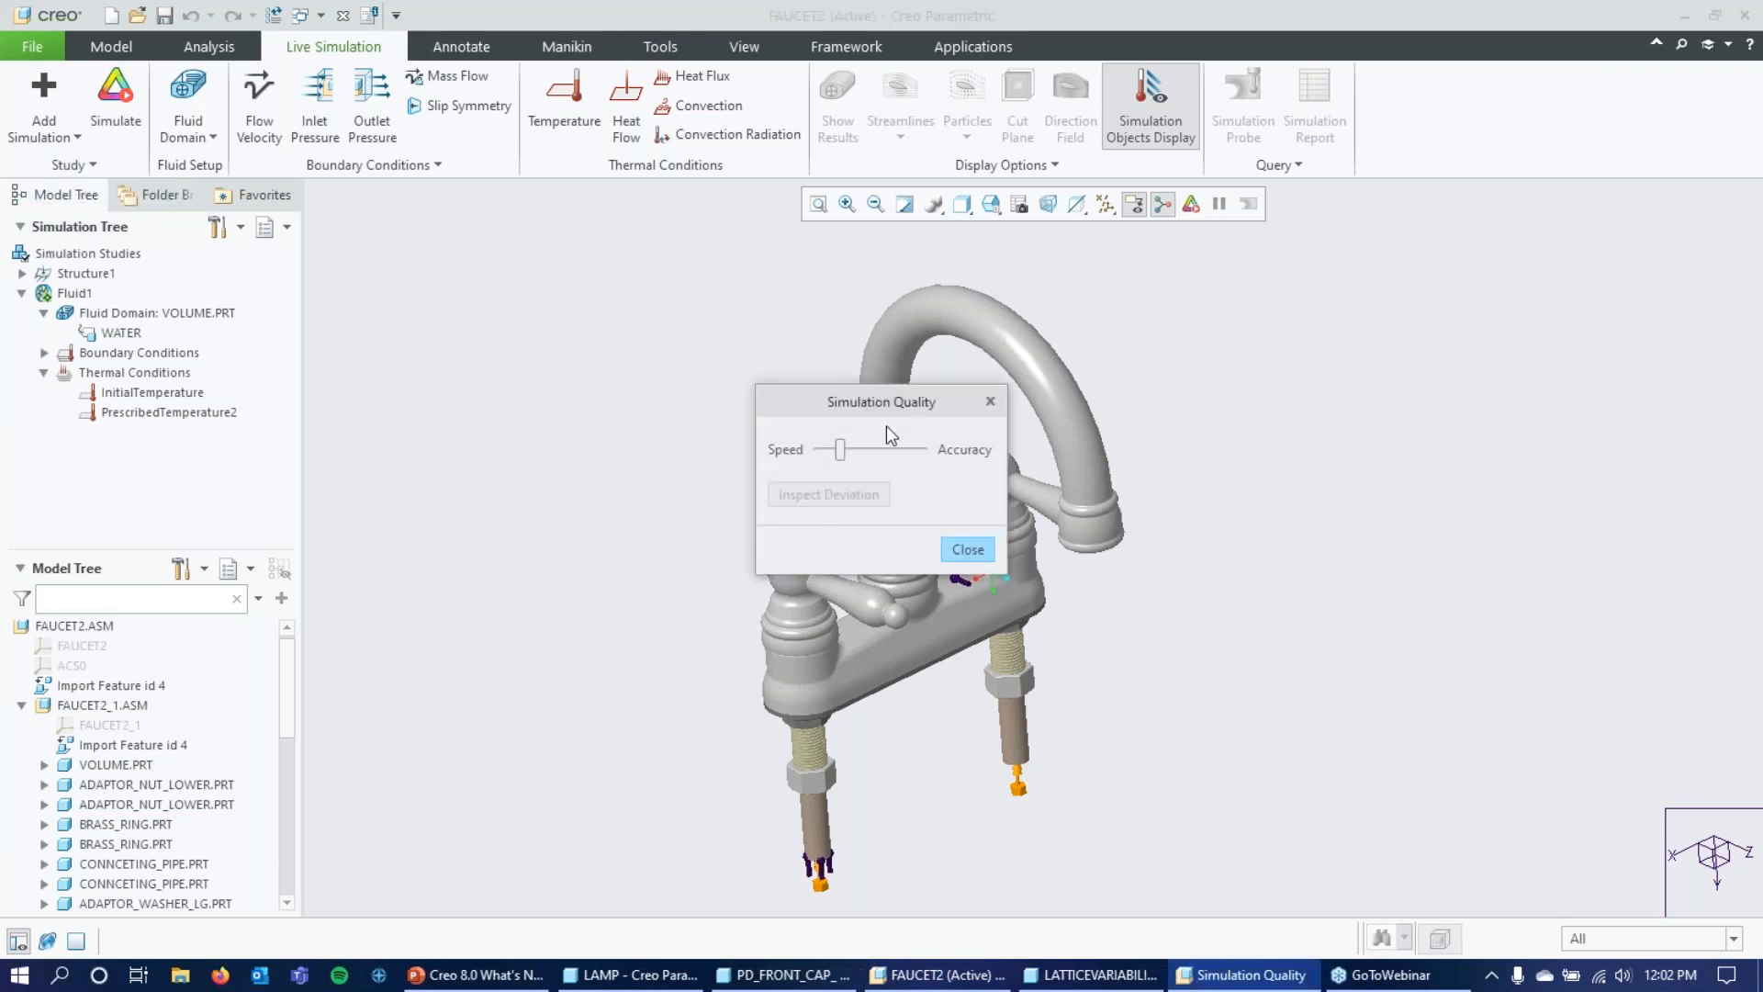
drag(841, 450, 950, 456)
click(975, 549)
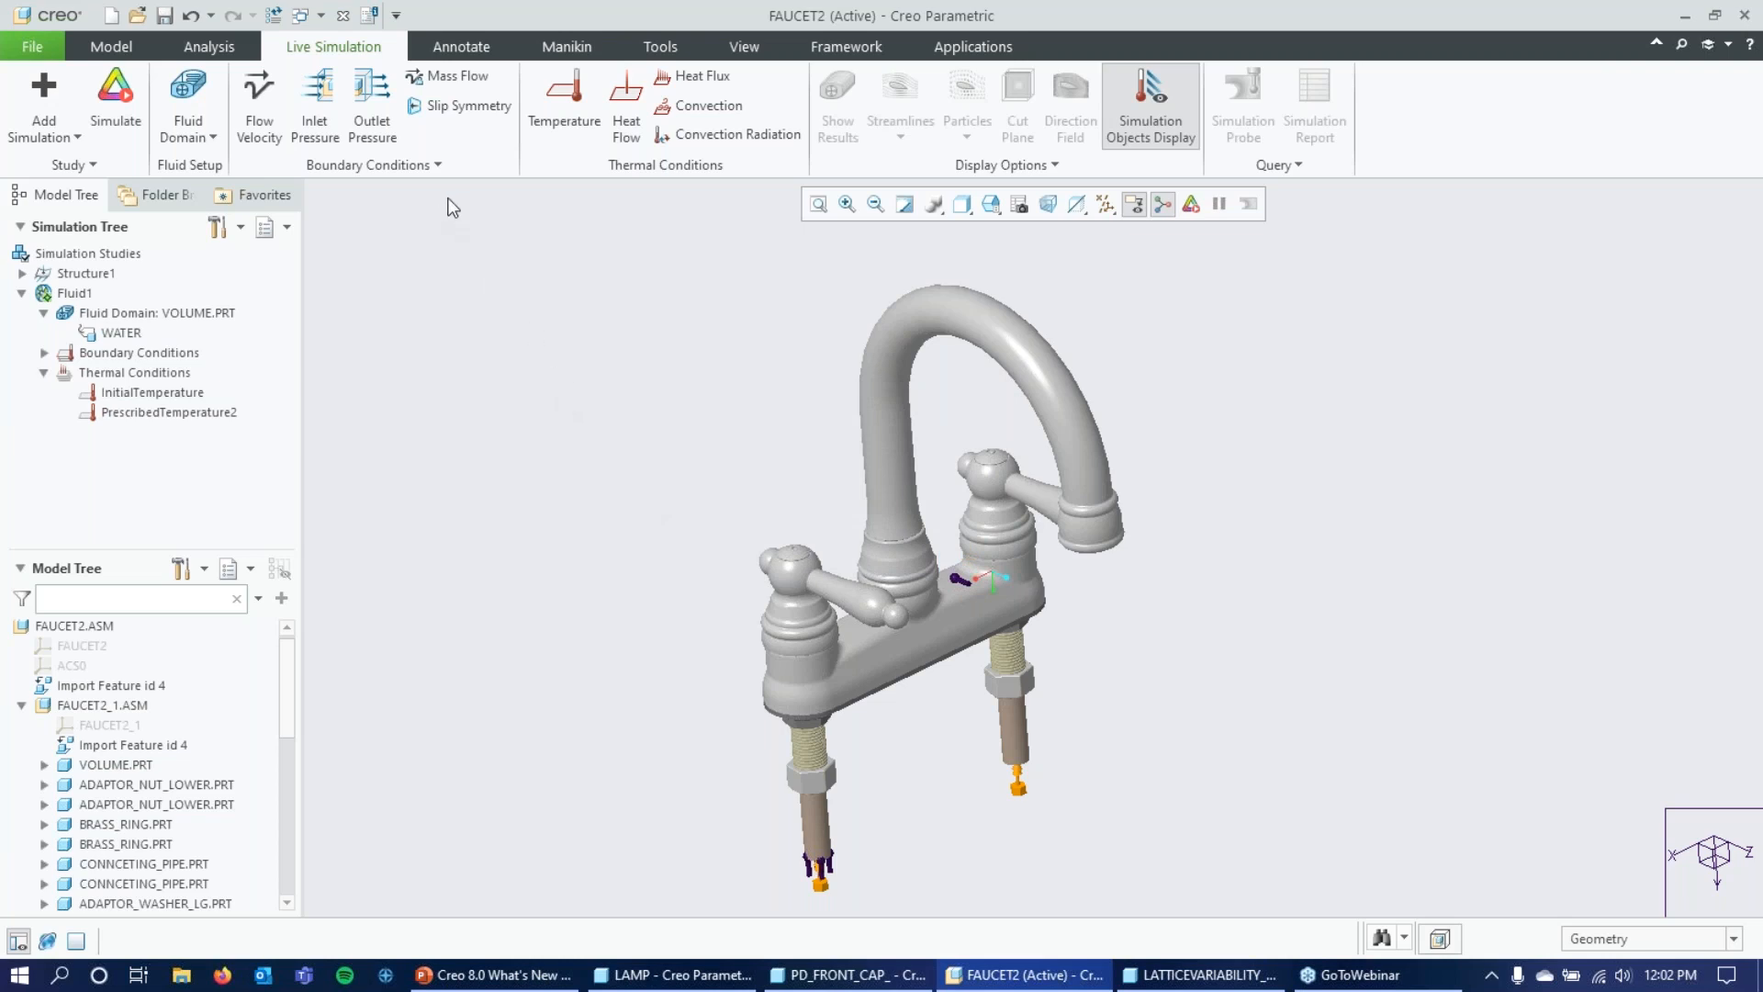
Make the Fluid1 study time dependent with Transient Mode and start the simulation.
click(85, 165)
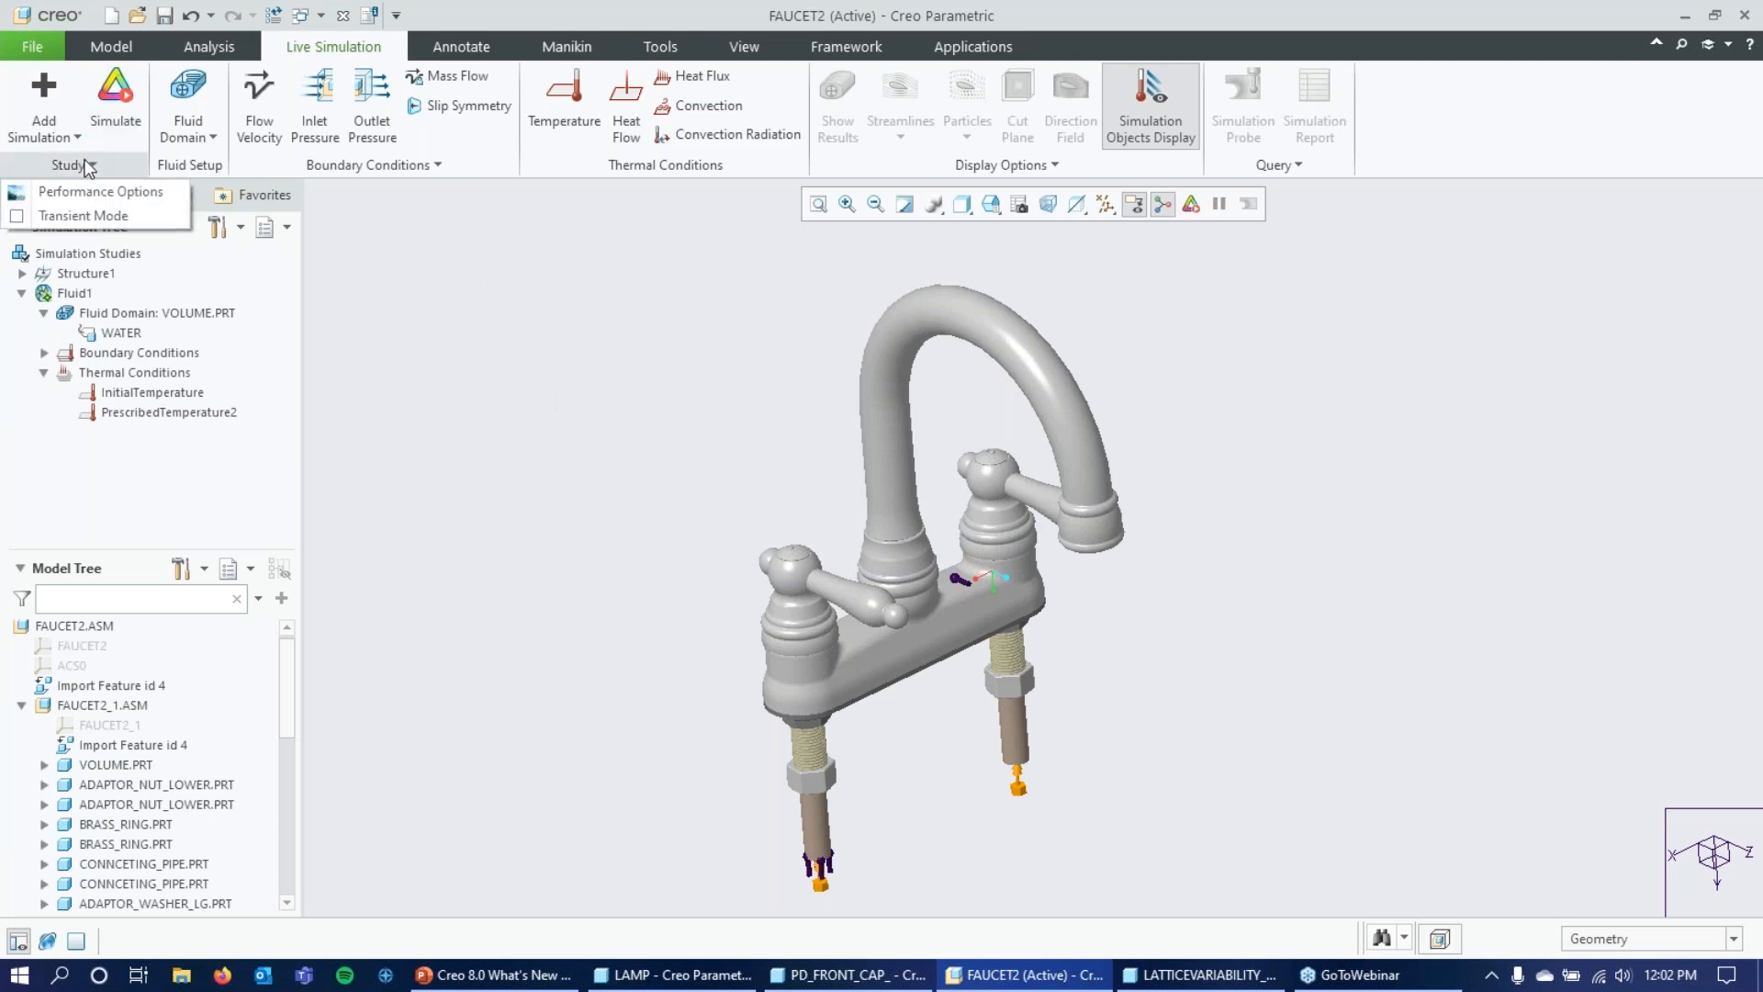
click(86, 217)
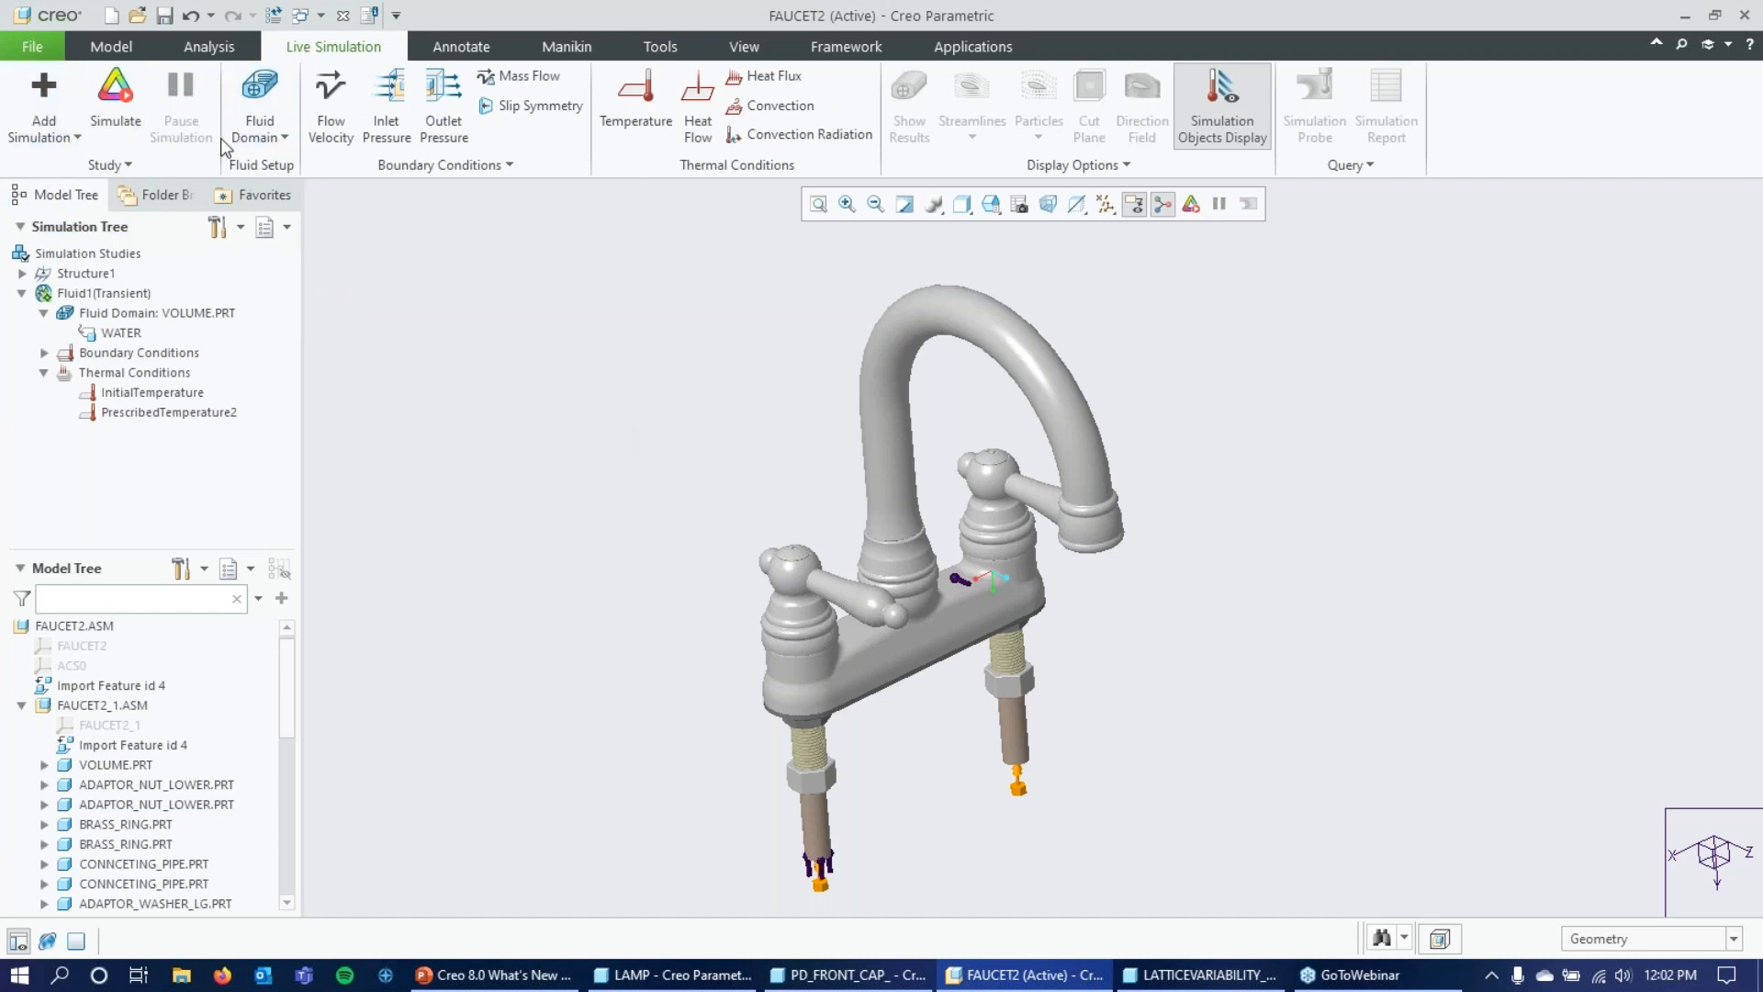
click(116, 107)
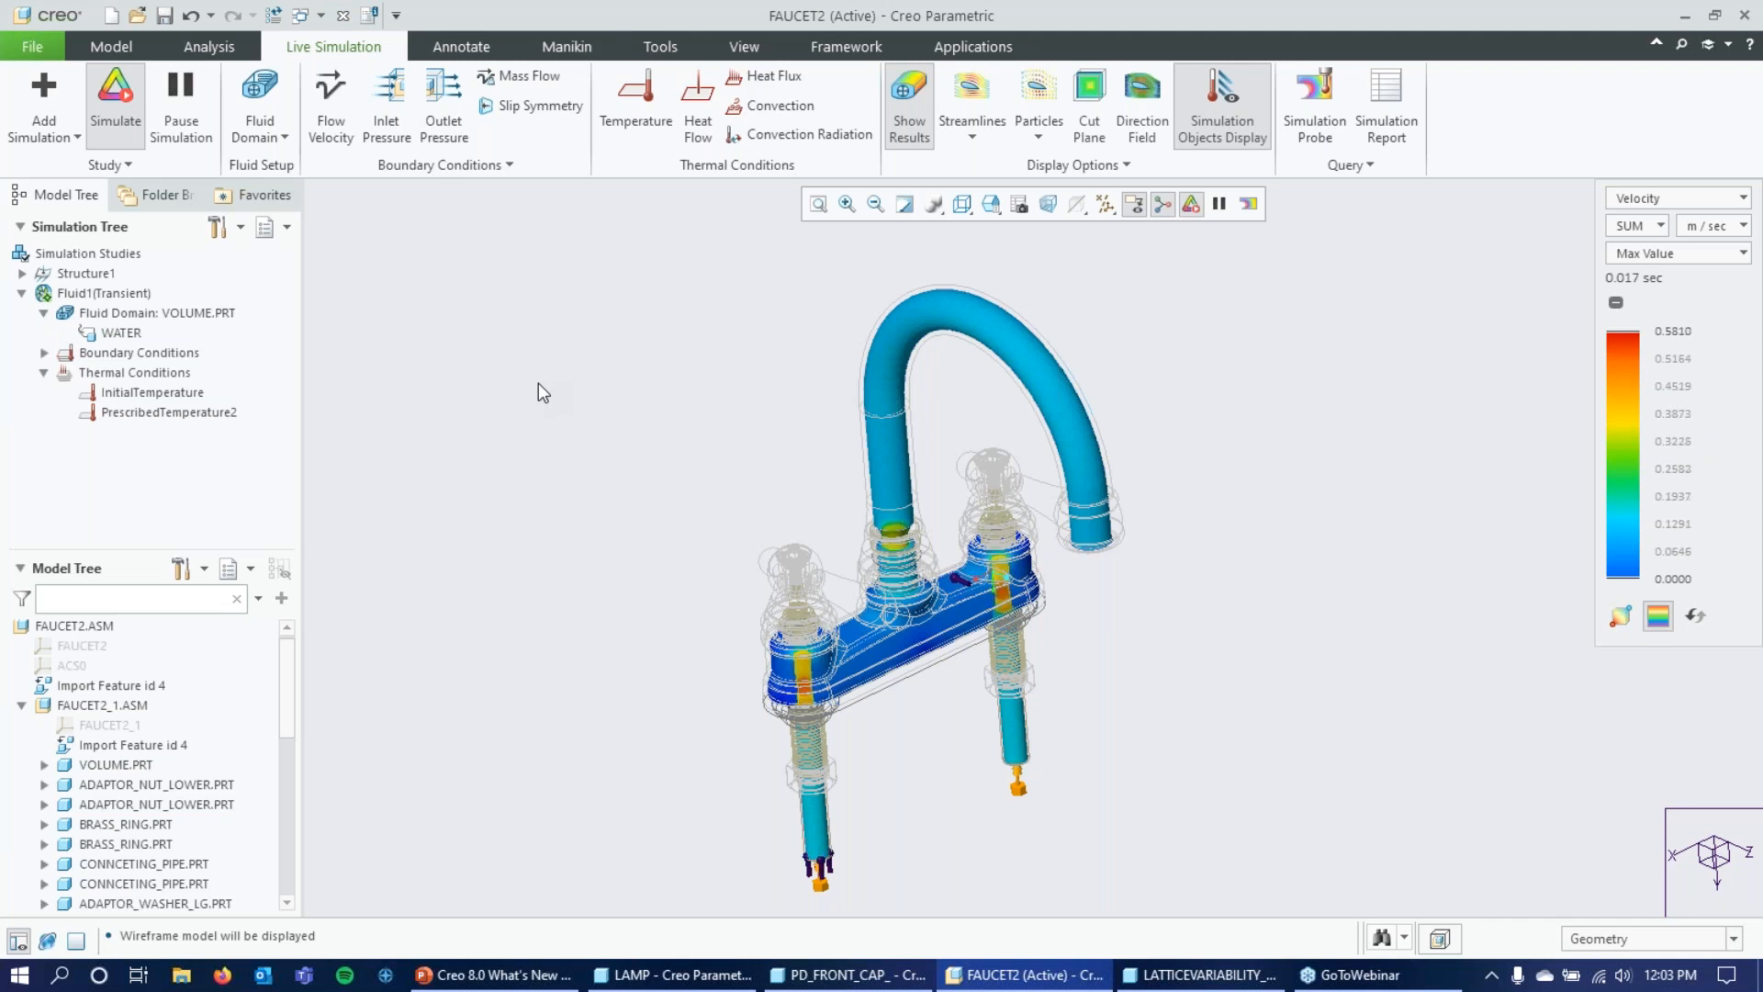
Examine the velocity results across the whole faucet together with the legend and elapsed simulation time.
scroll(633, 391, down, 2)
scroll(1085, 417, up, 1)
scroll(861, 459, down, 3)
scroll(867, 463, up, 3)
middle_drag(906, 557, 901, 567)
scroll(918, 562, up, 3)
scroll(948, 422, down, 2)
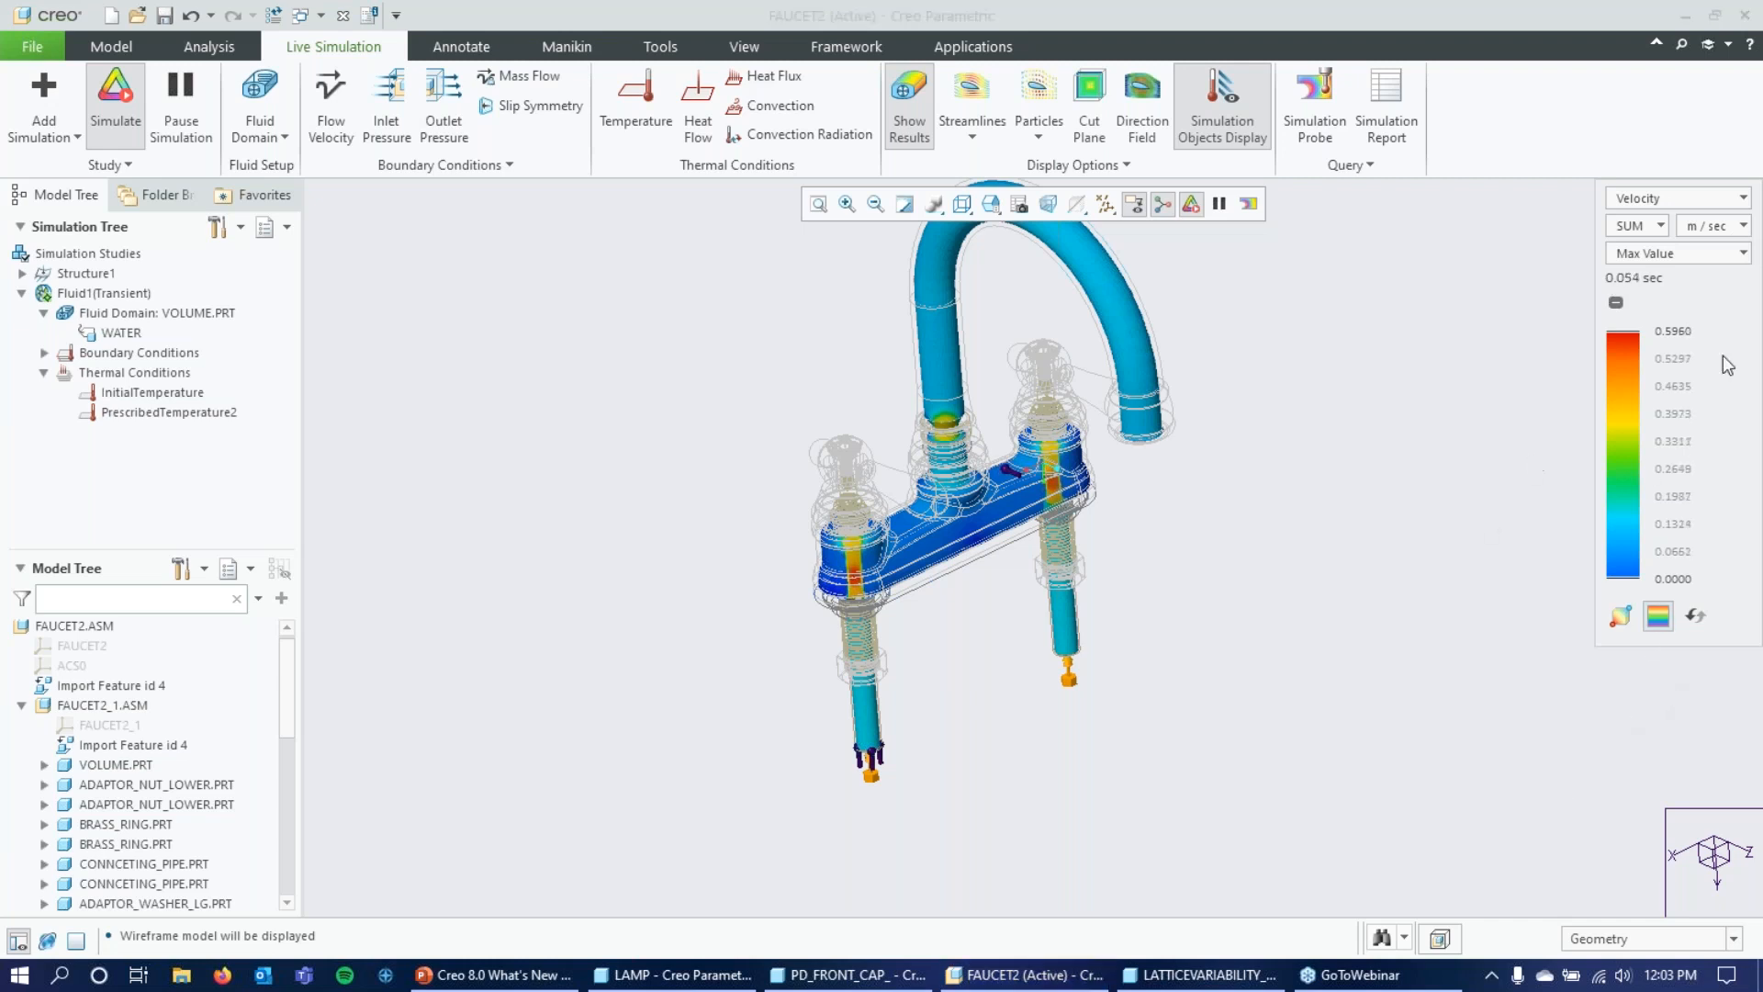
mouse_move(1672, 185)
mouse_down()
mouse_move(1629, 263)
mouse_move(1676, 225)
mouse_move(1667, 181)
mouse_move(1646, 206)
mouse_up()
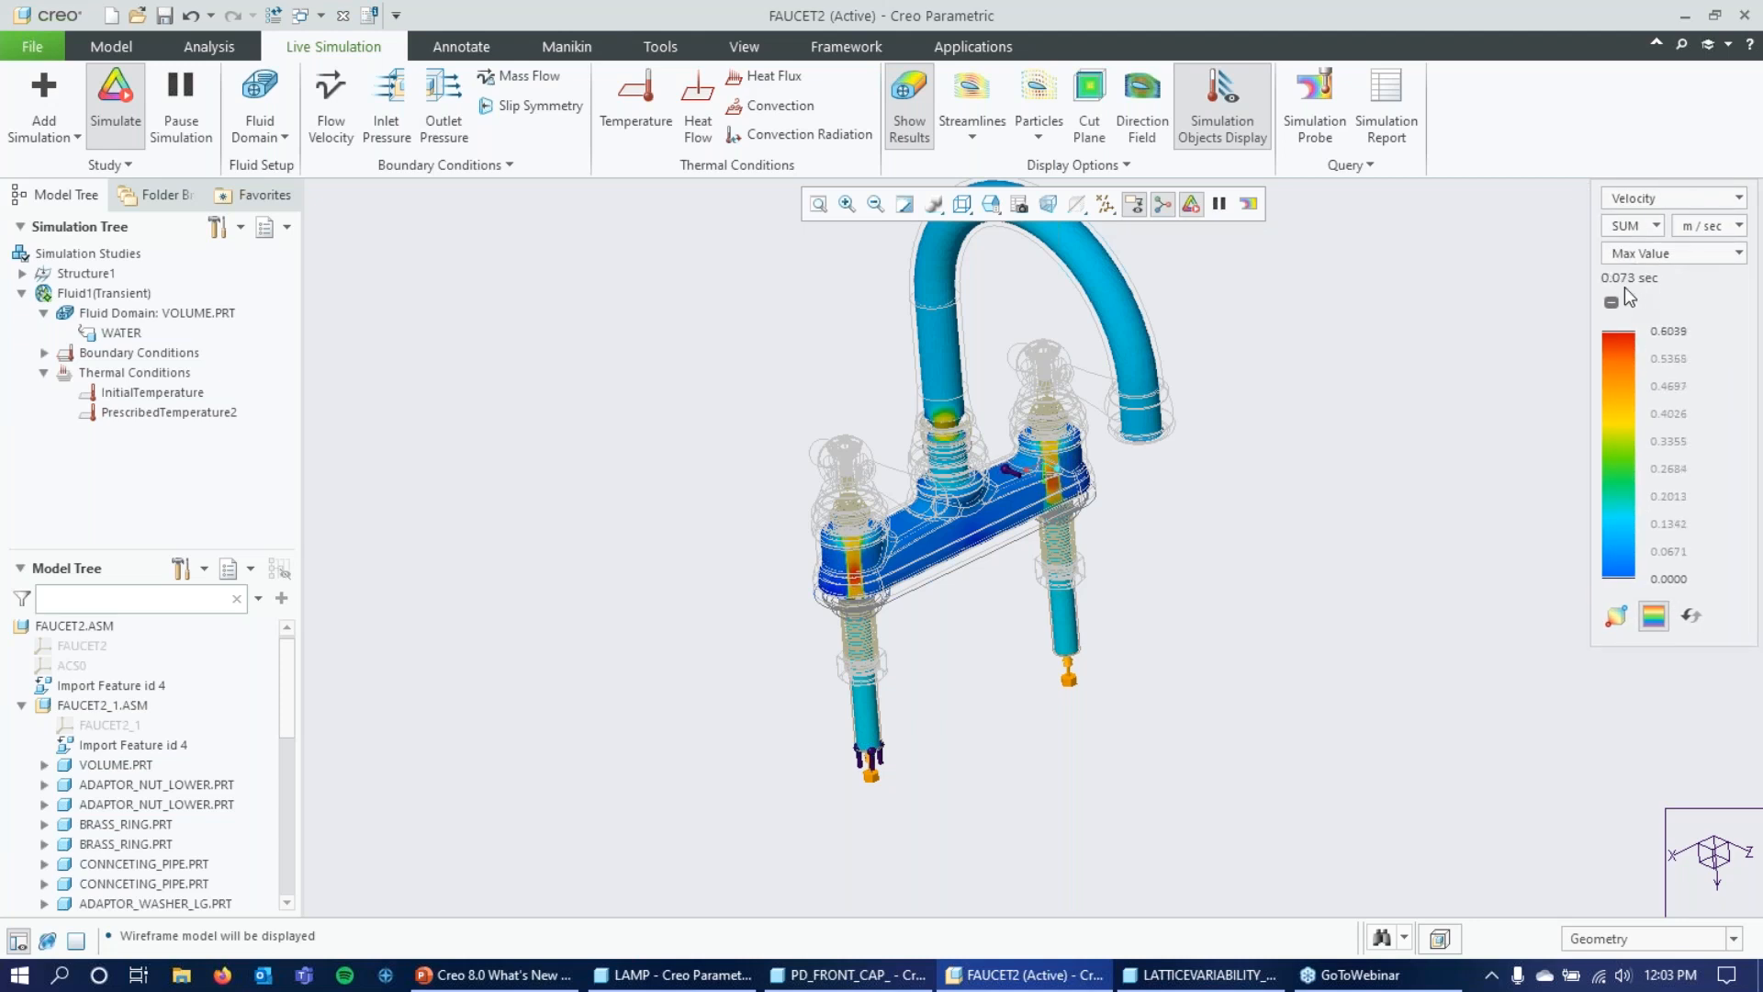
Examine the velocity distribution up close in the faucet base, below both handles and at the spout's foot.
scroll(934, 527, up, 3)
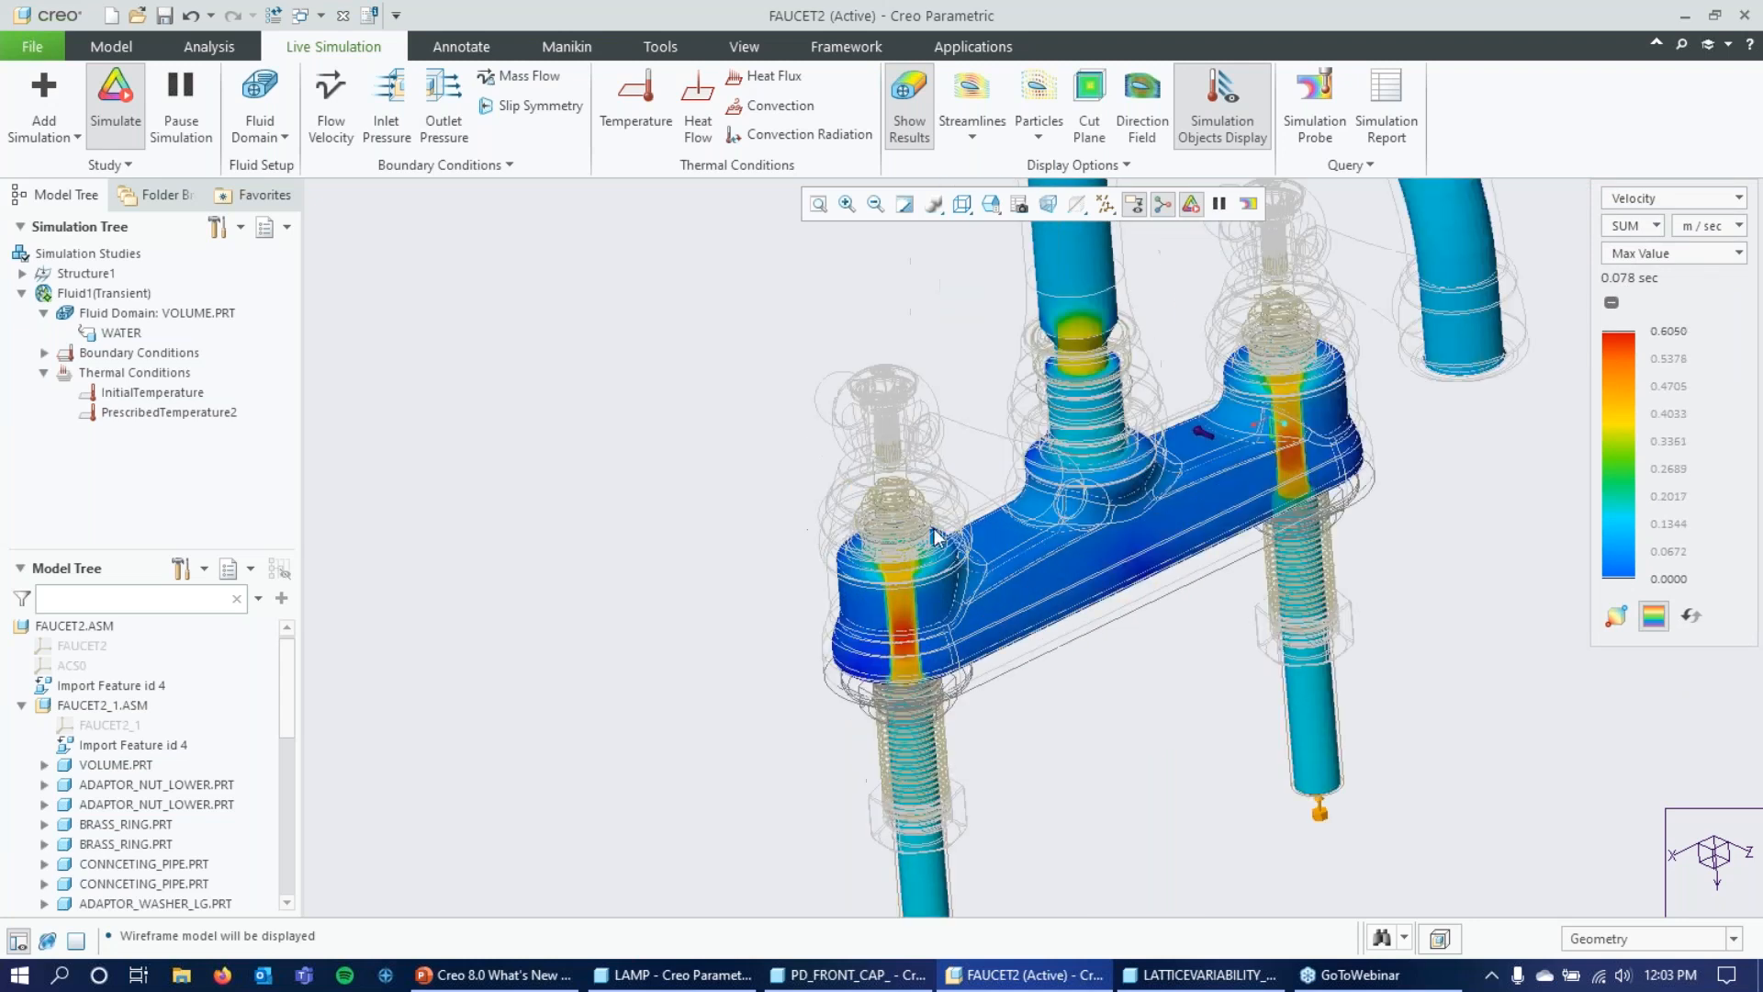
scroll(946, 583, up, 3)
middle_drag(1028, 509, 903, 508)
scroll(1293, 498, down, 5)
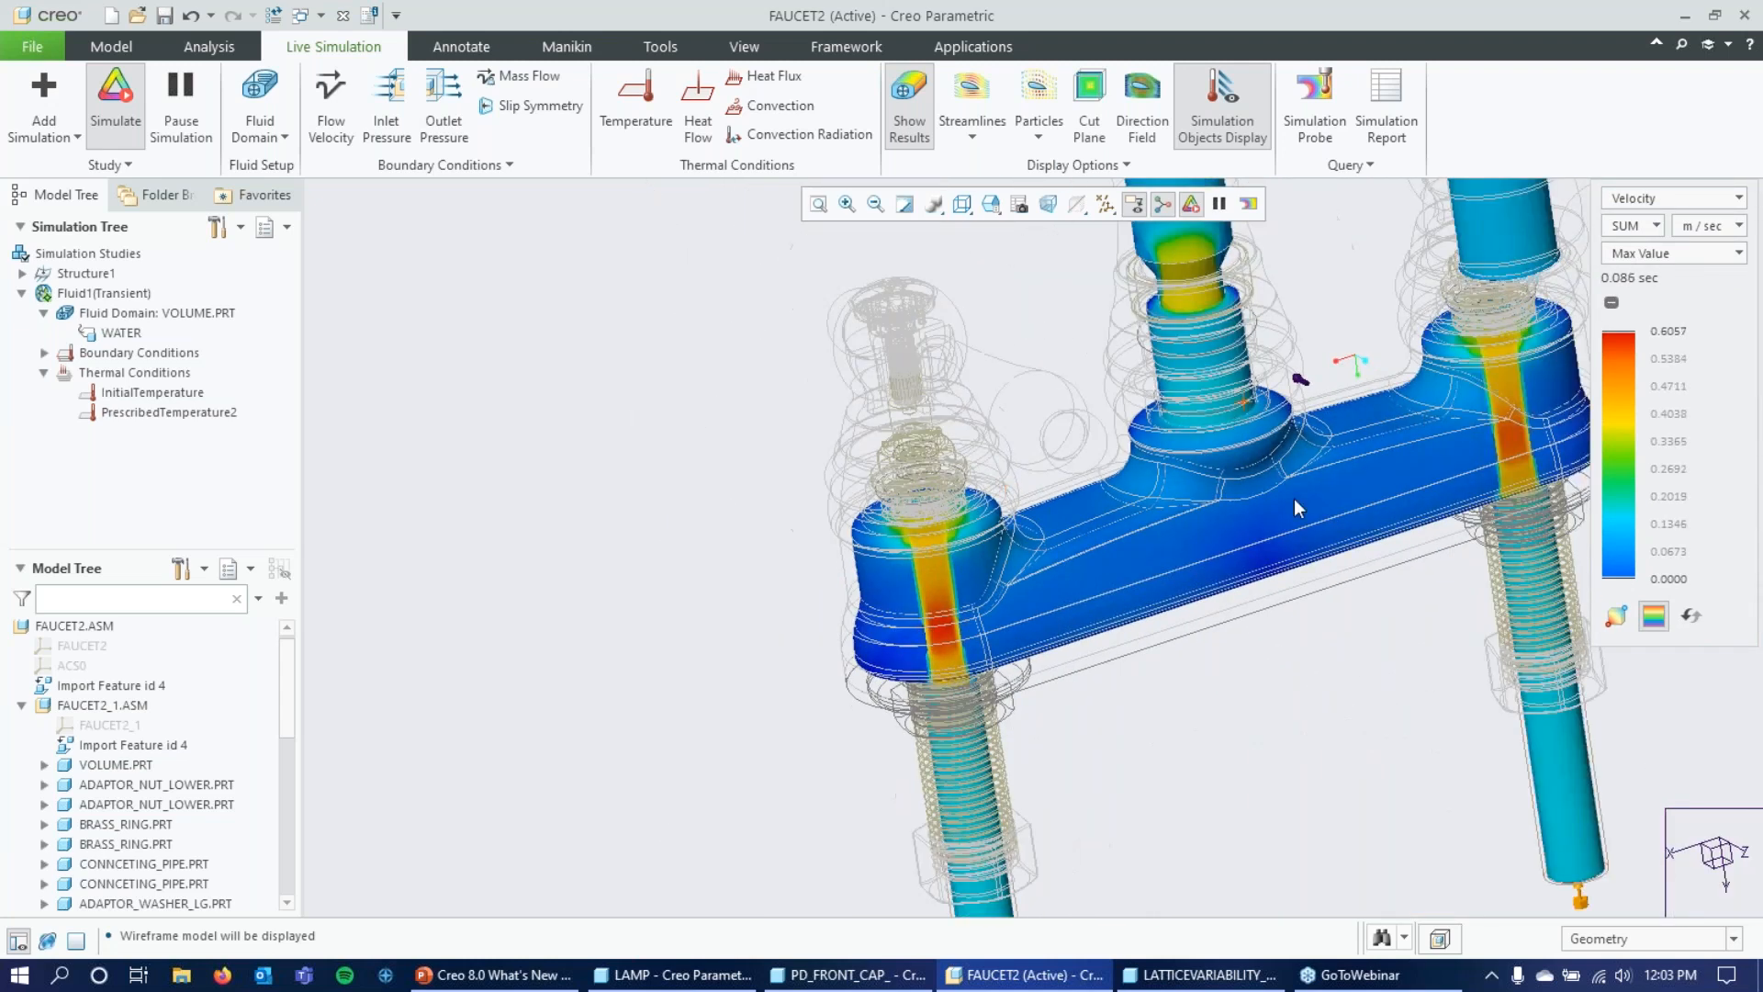
scroll(1308, 323, up, 3)
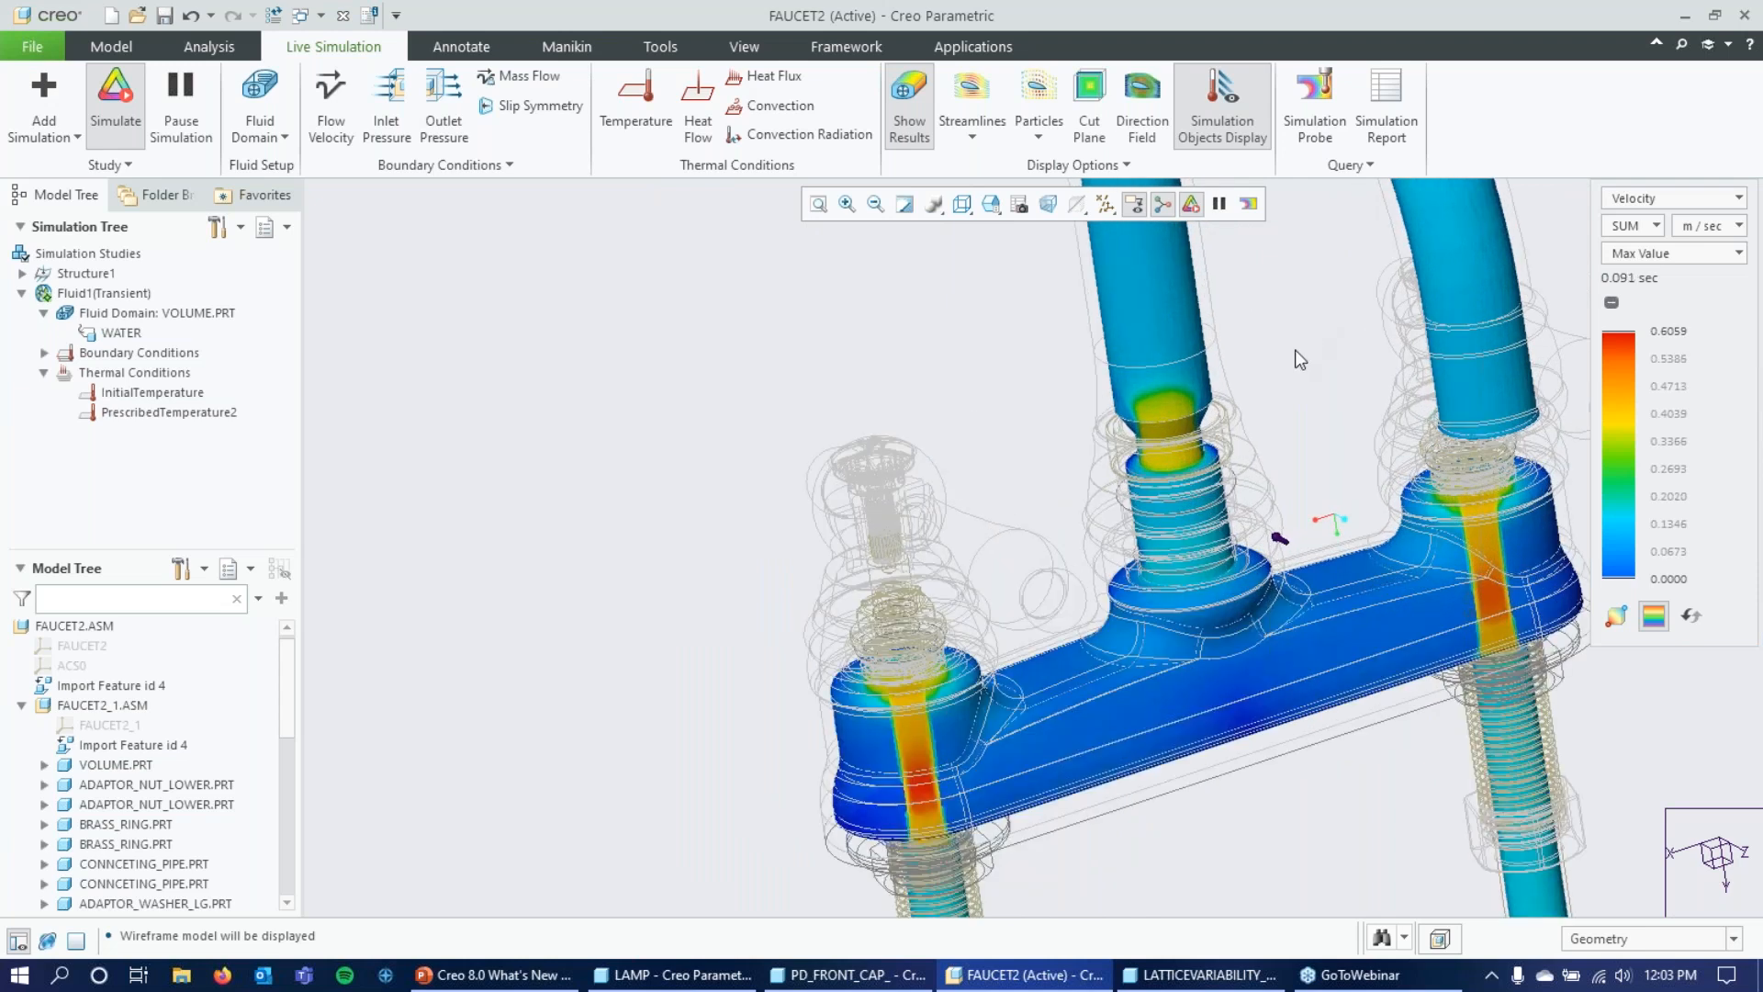
scroll(1044, 516, down, 5)
scroll(1163, 465, up, 2)
scroll(1109, 517, up, 2)
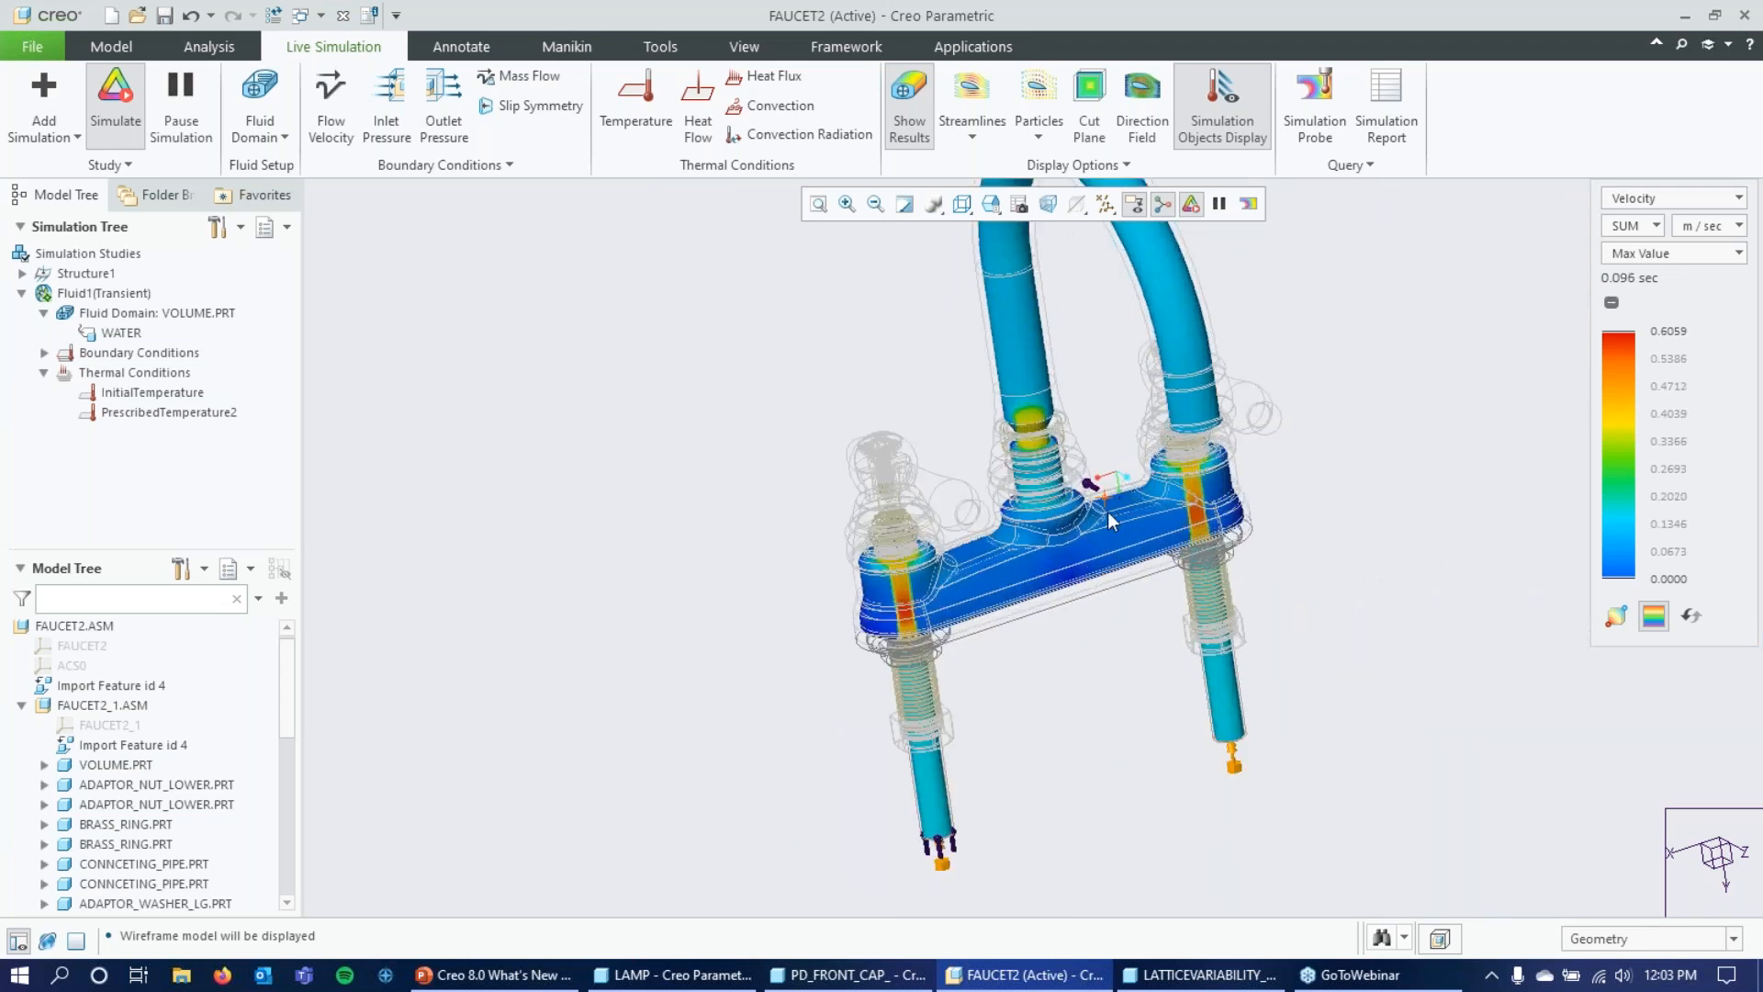
middle_drag(698, 554, 644, 593)
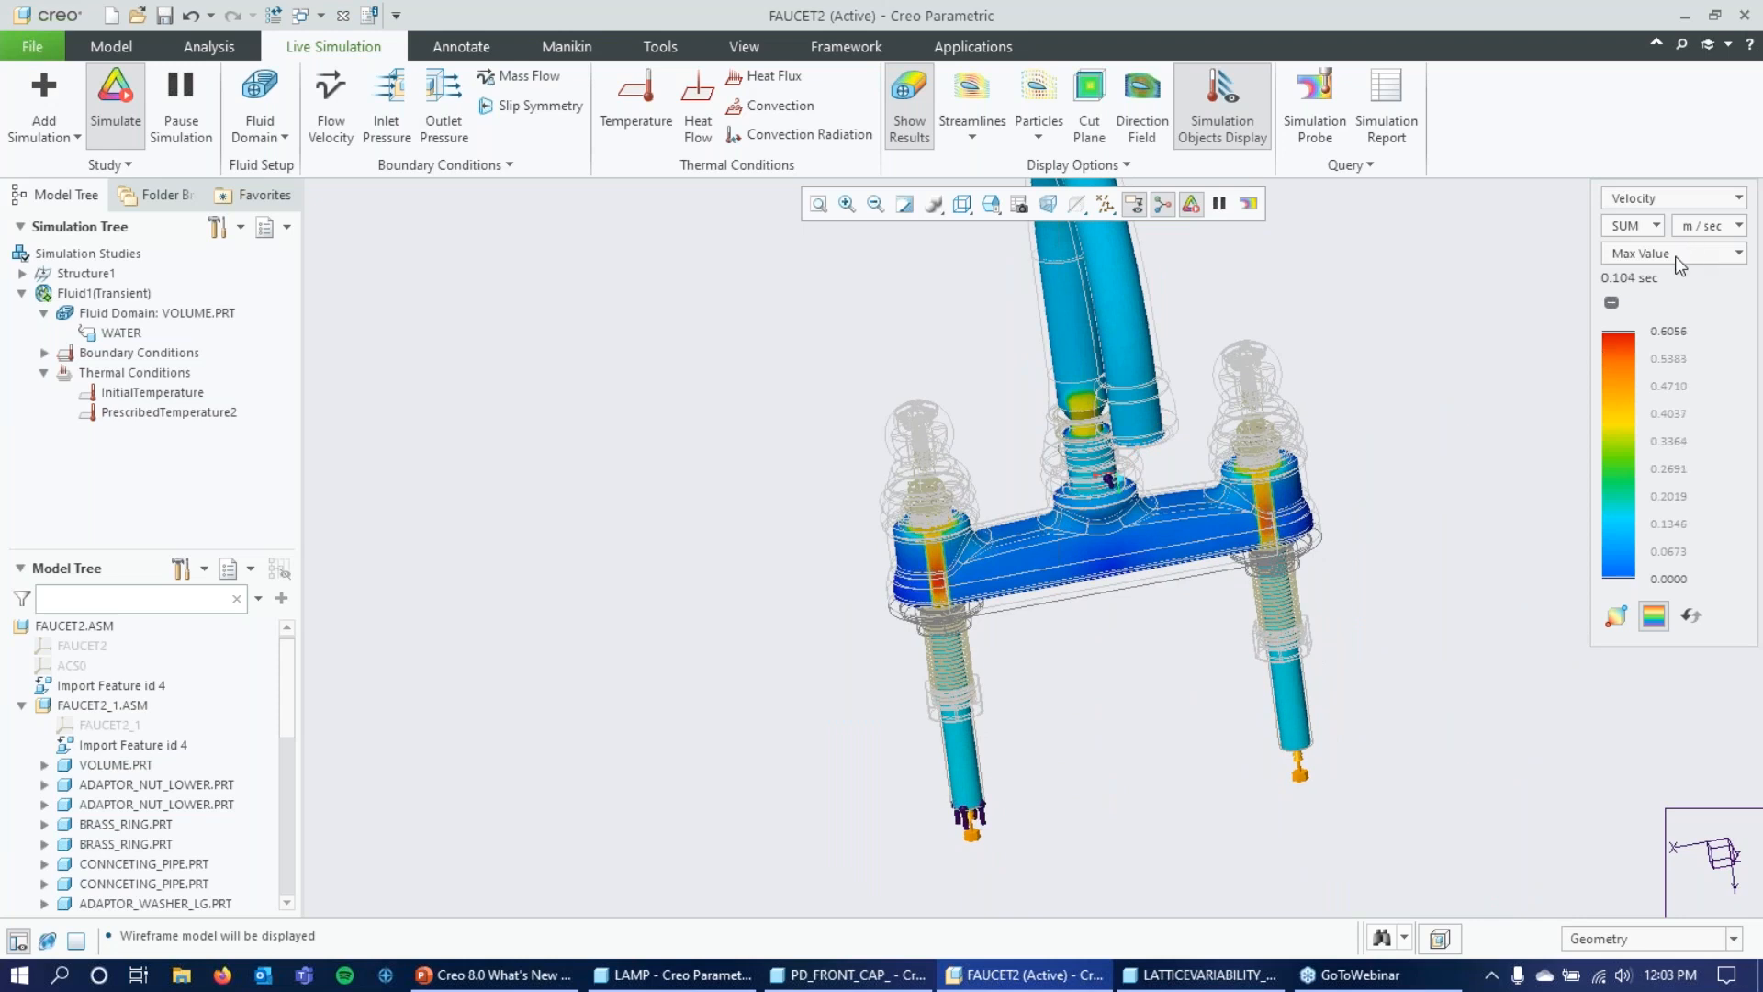
Show Temperature as the simulation result and examine the cold water front in the left inlet pipe up close.
click(1649, 204)
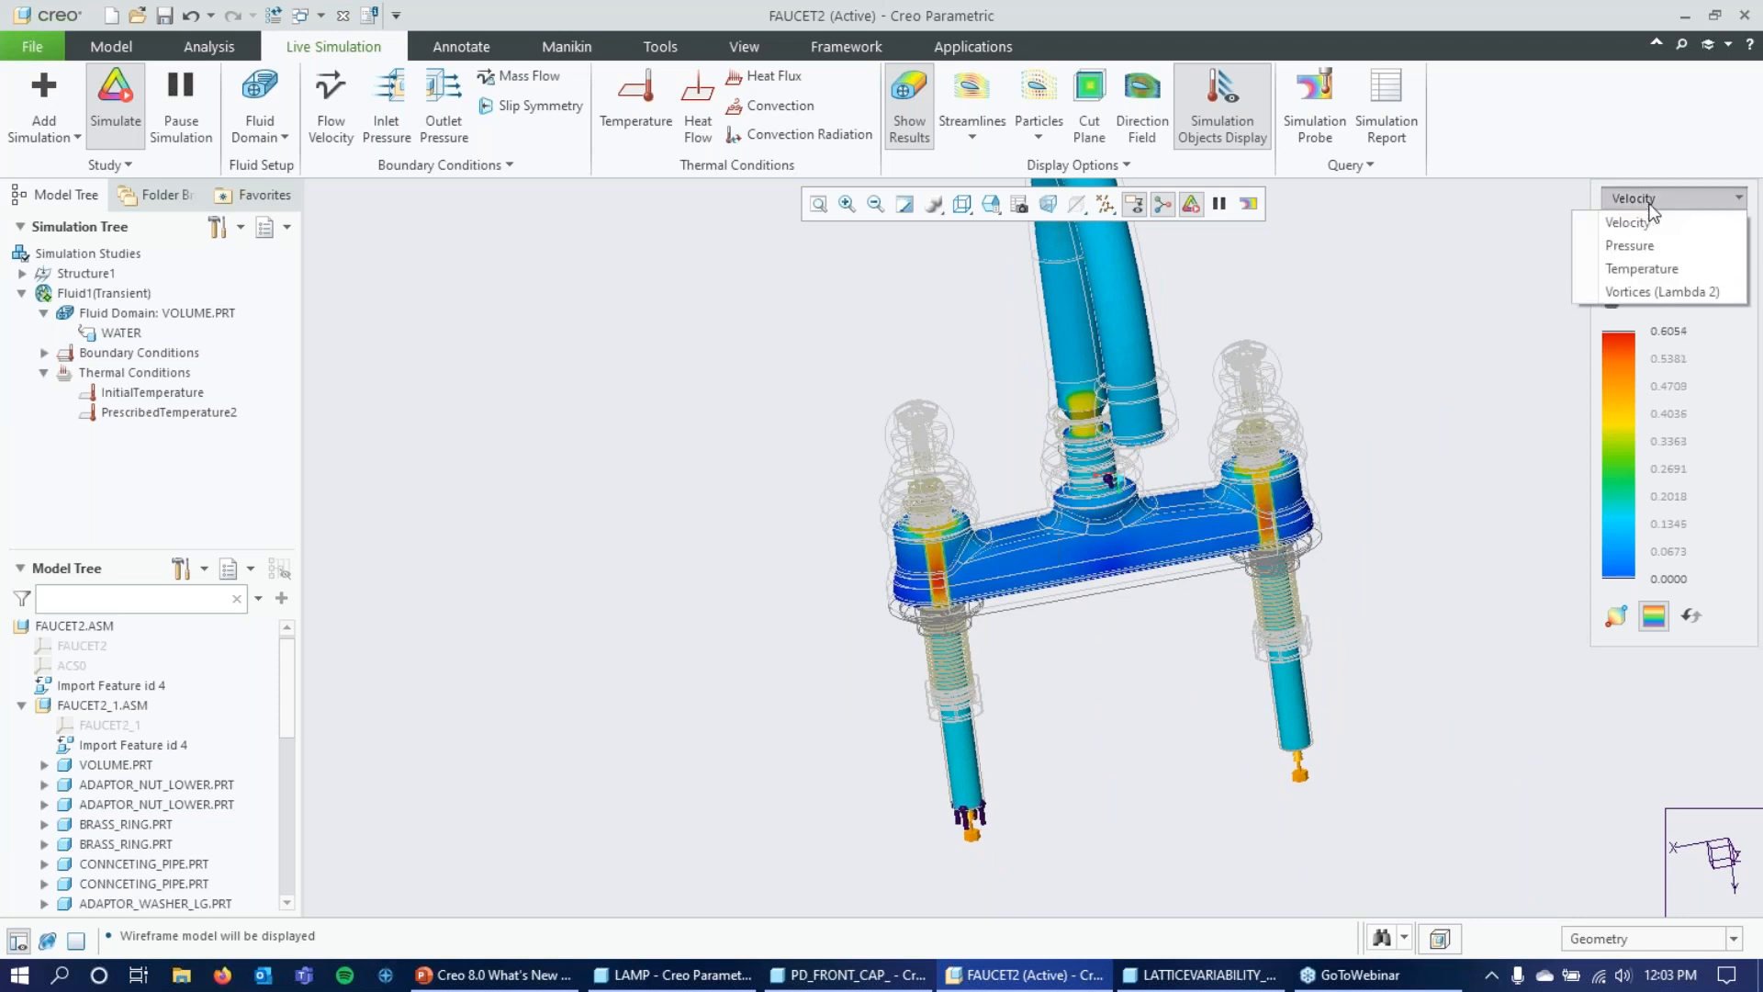
click(1668, 267)
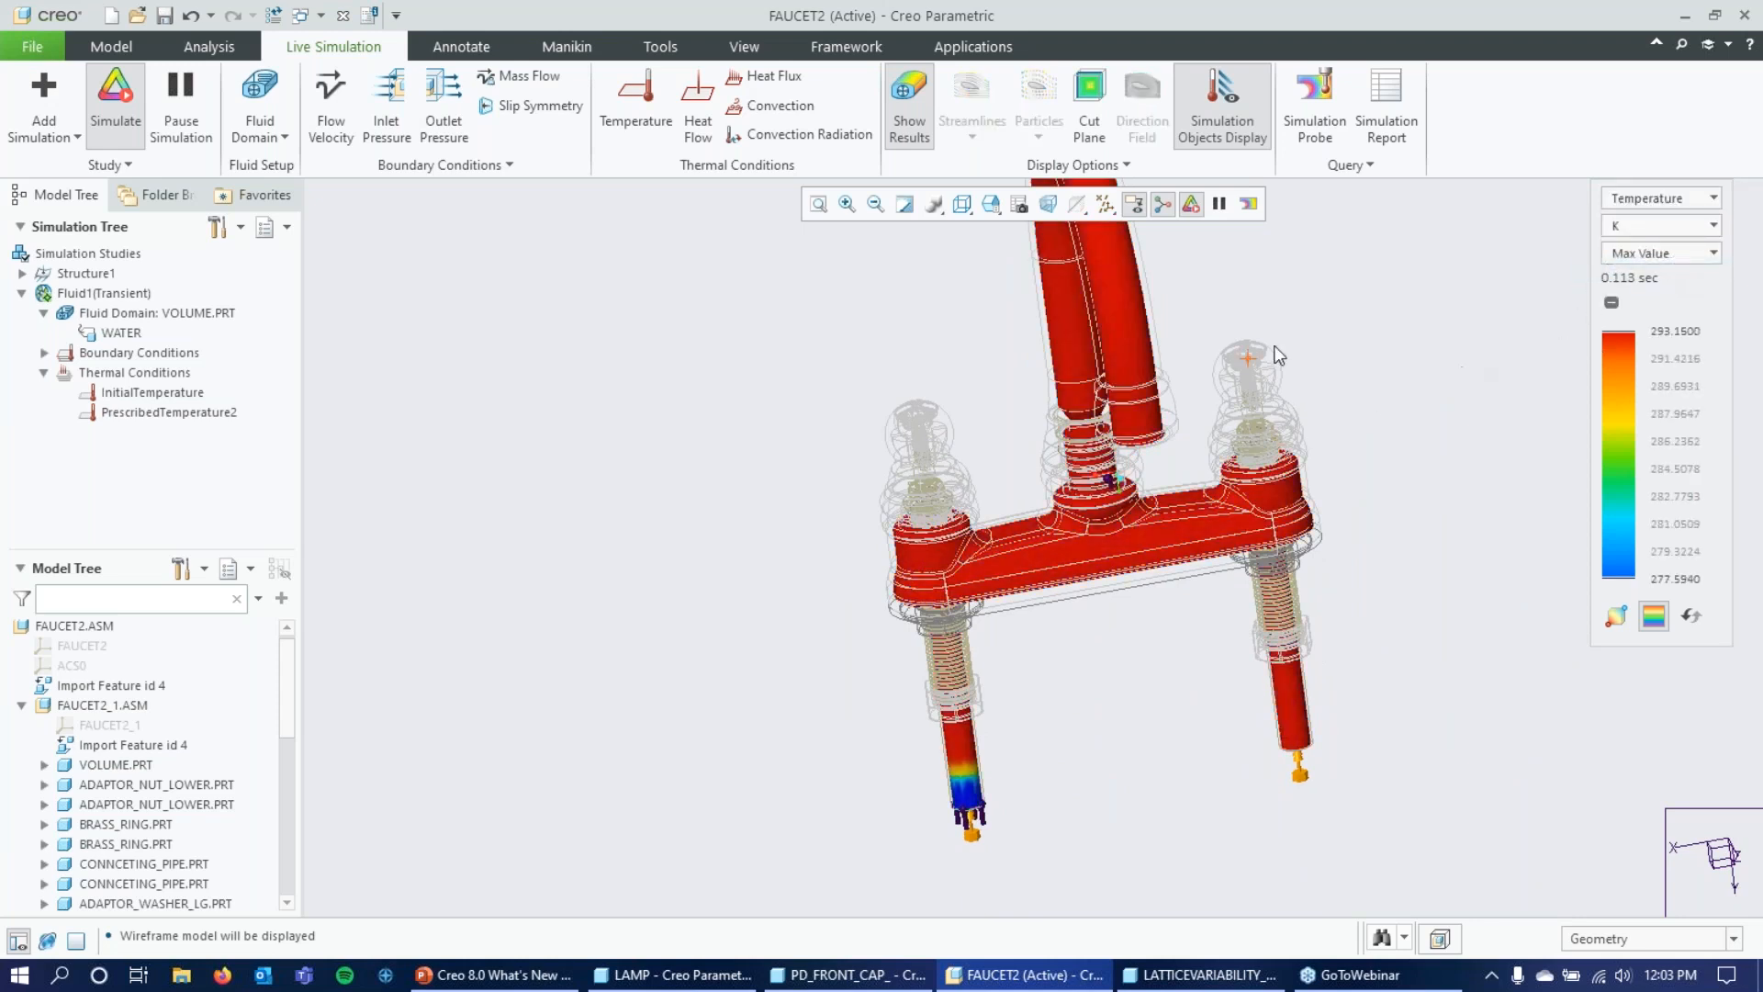
scroll(1275, 352, up, 2)
scroll(802, 424, up, 1)
middle_drag(1171, 374, 1179, 377)
scroll(915, 685, down, 8)
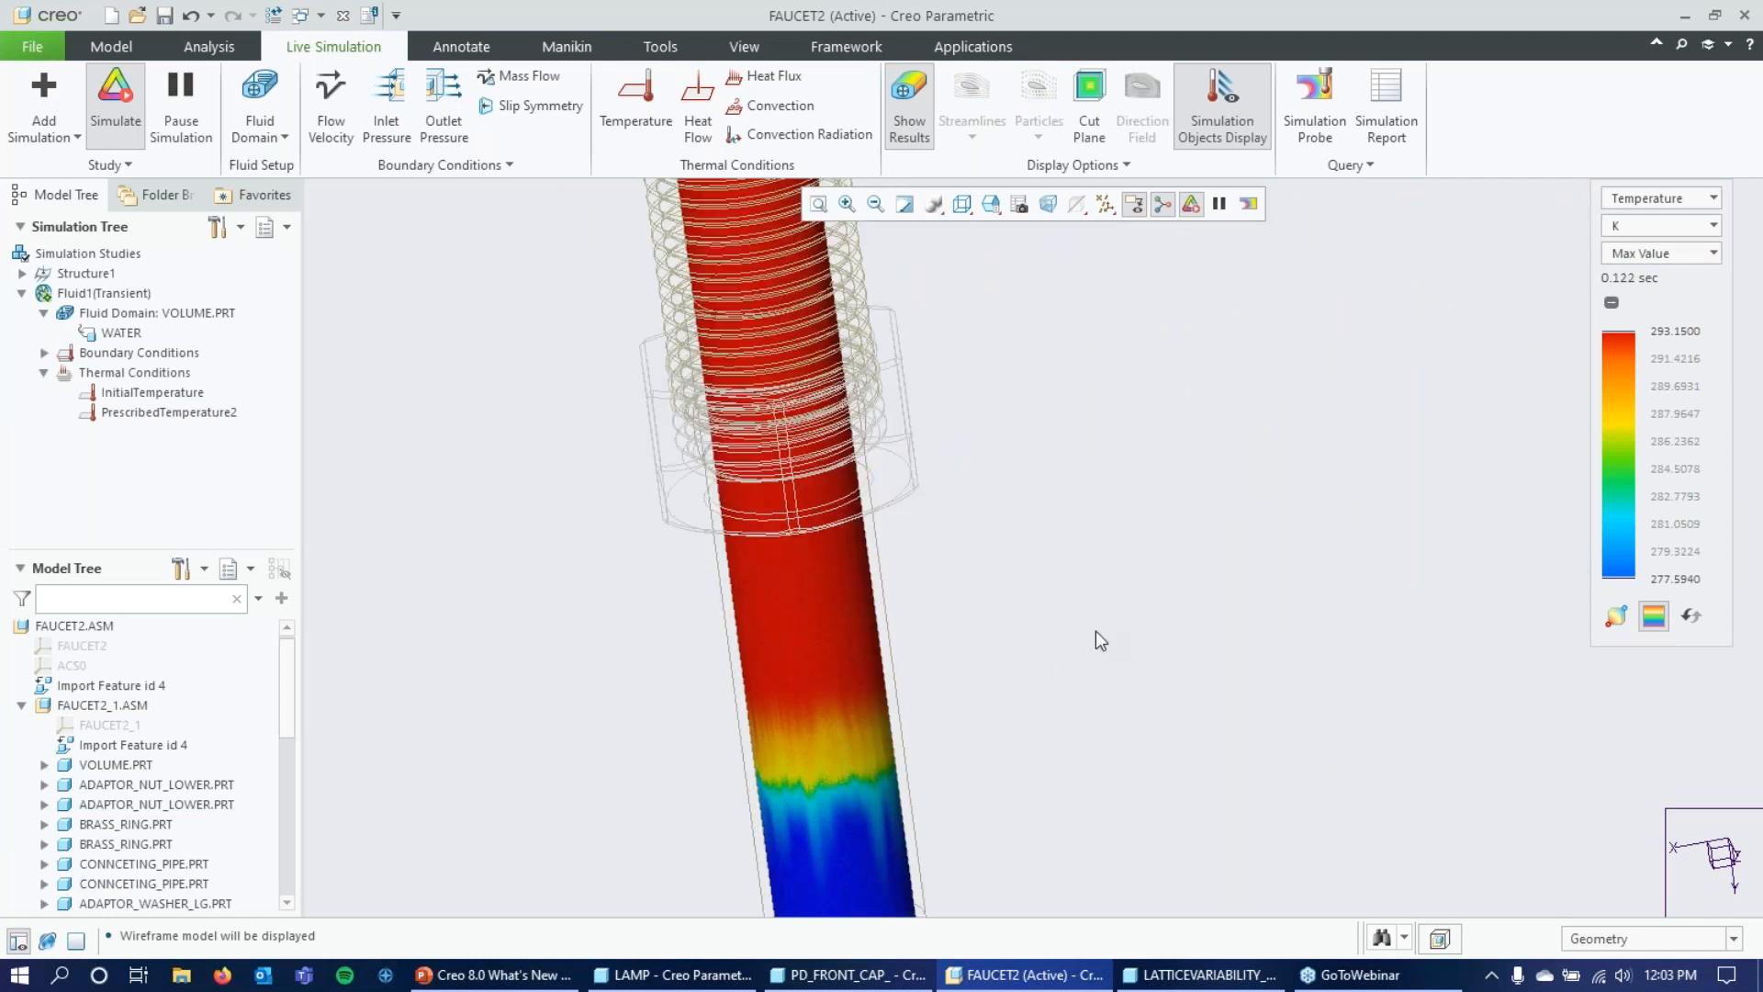
scroll(1094, 631, up, 5)
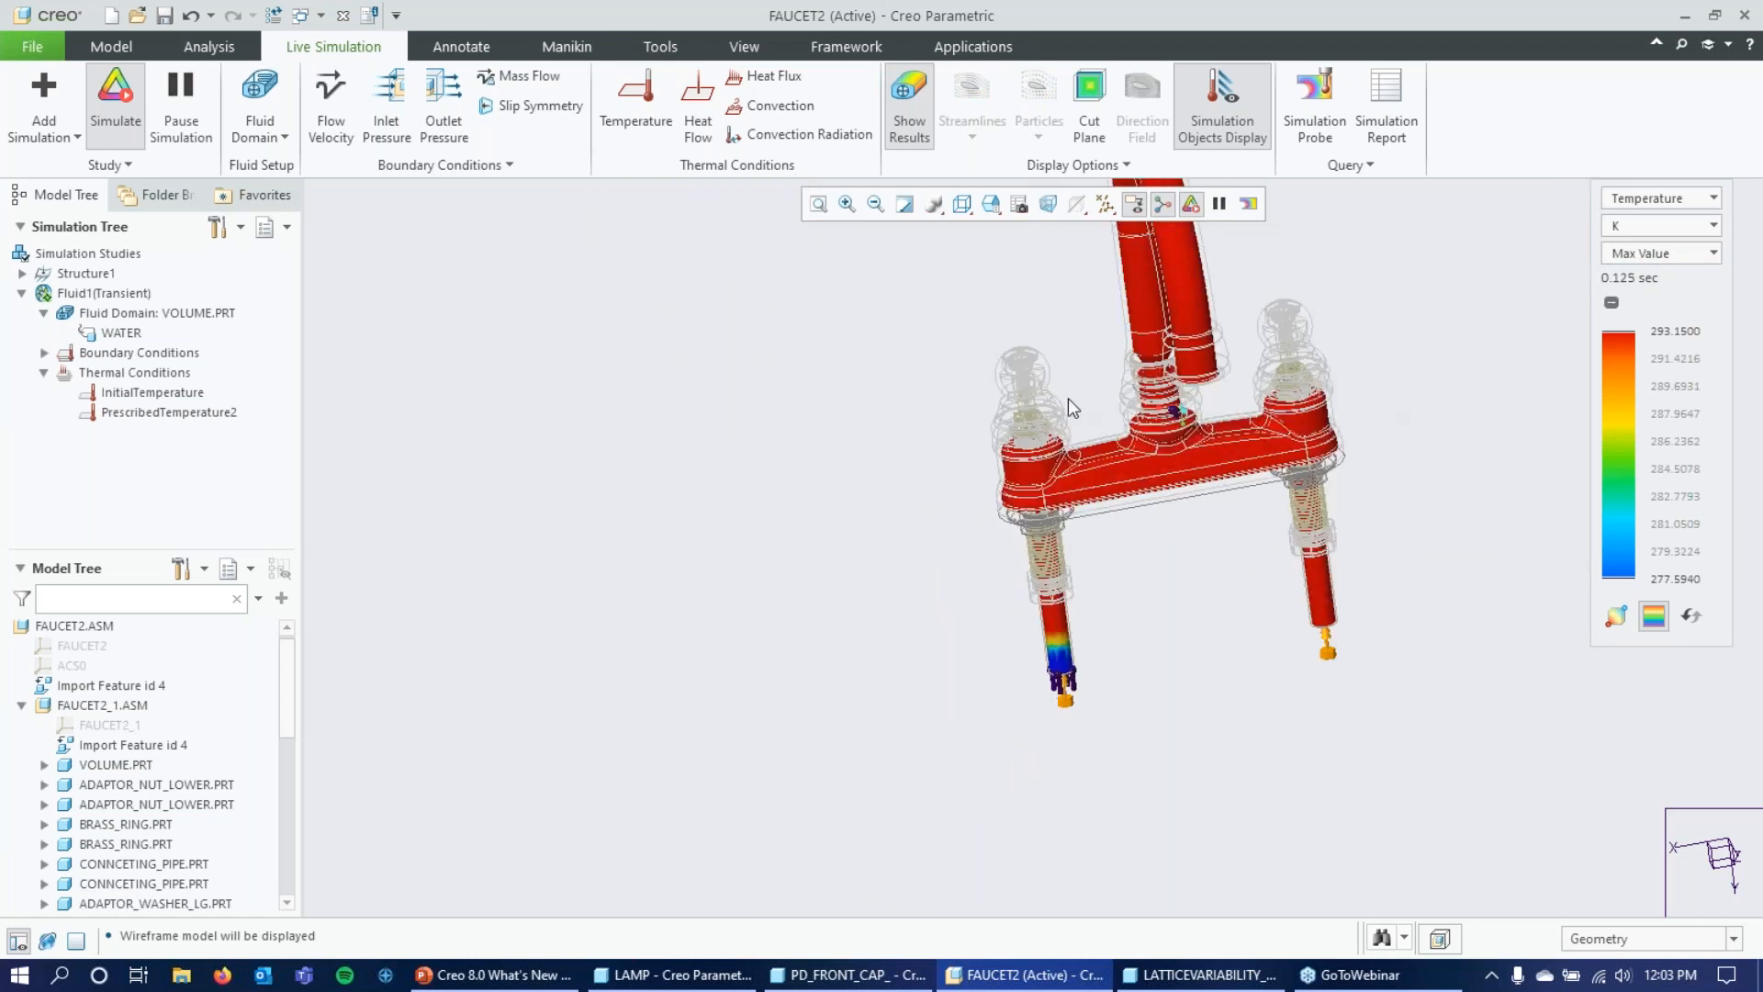
scroll(714, 547, up, 1)
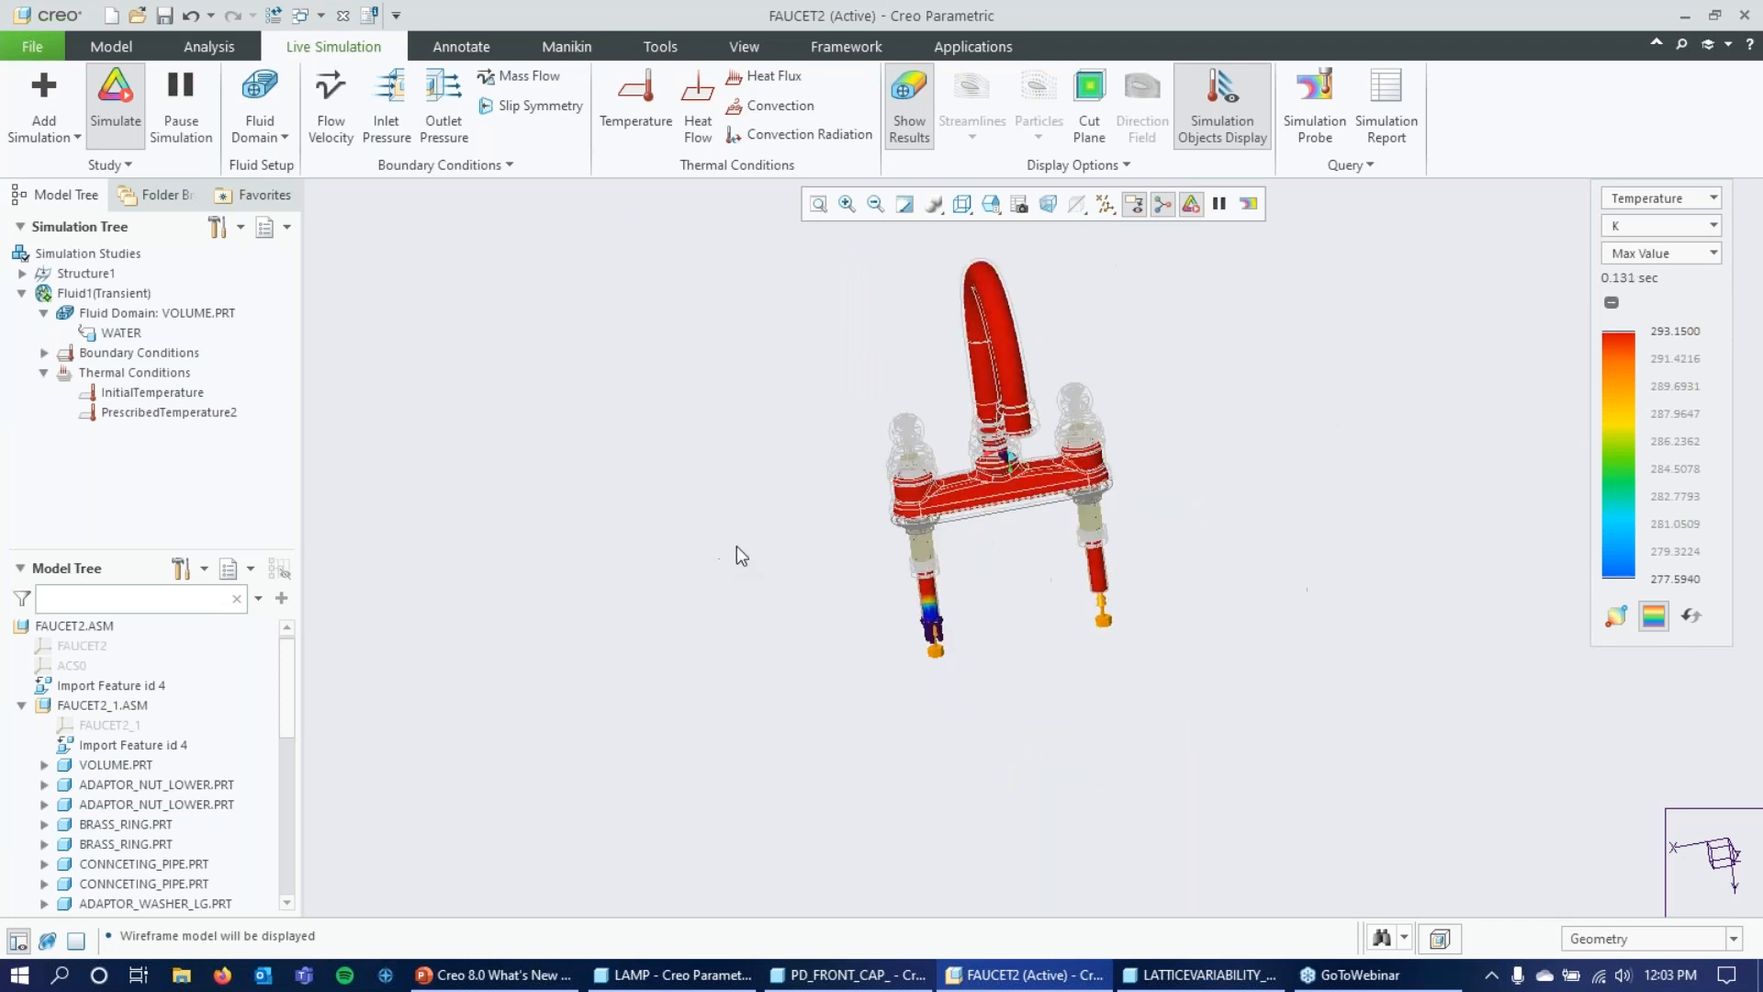
scroll(797, 489, down, 2)
scroll(1078, 668, down, 3)
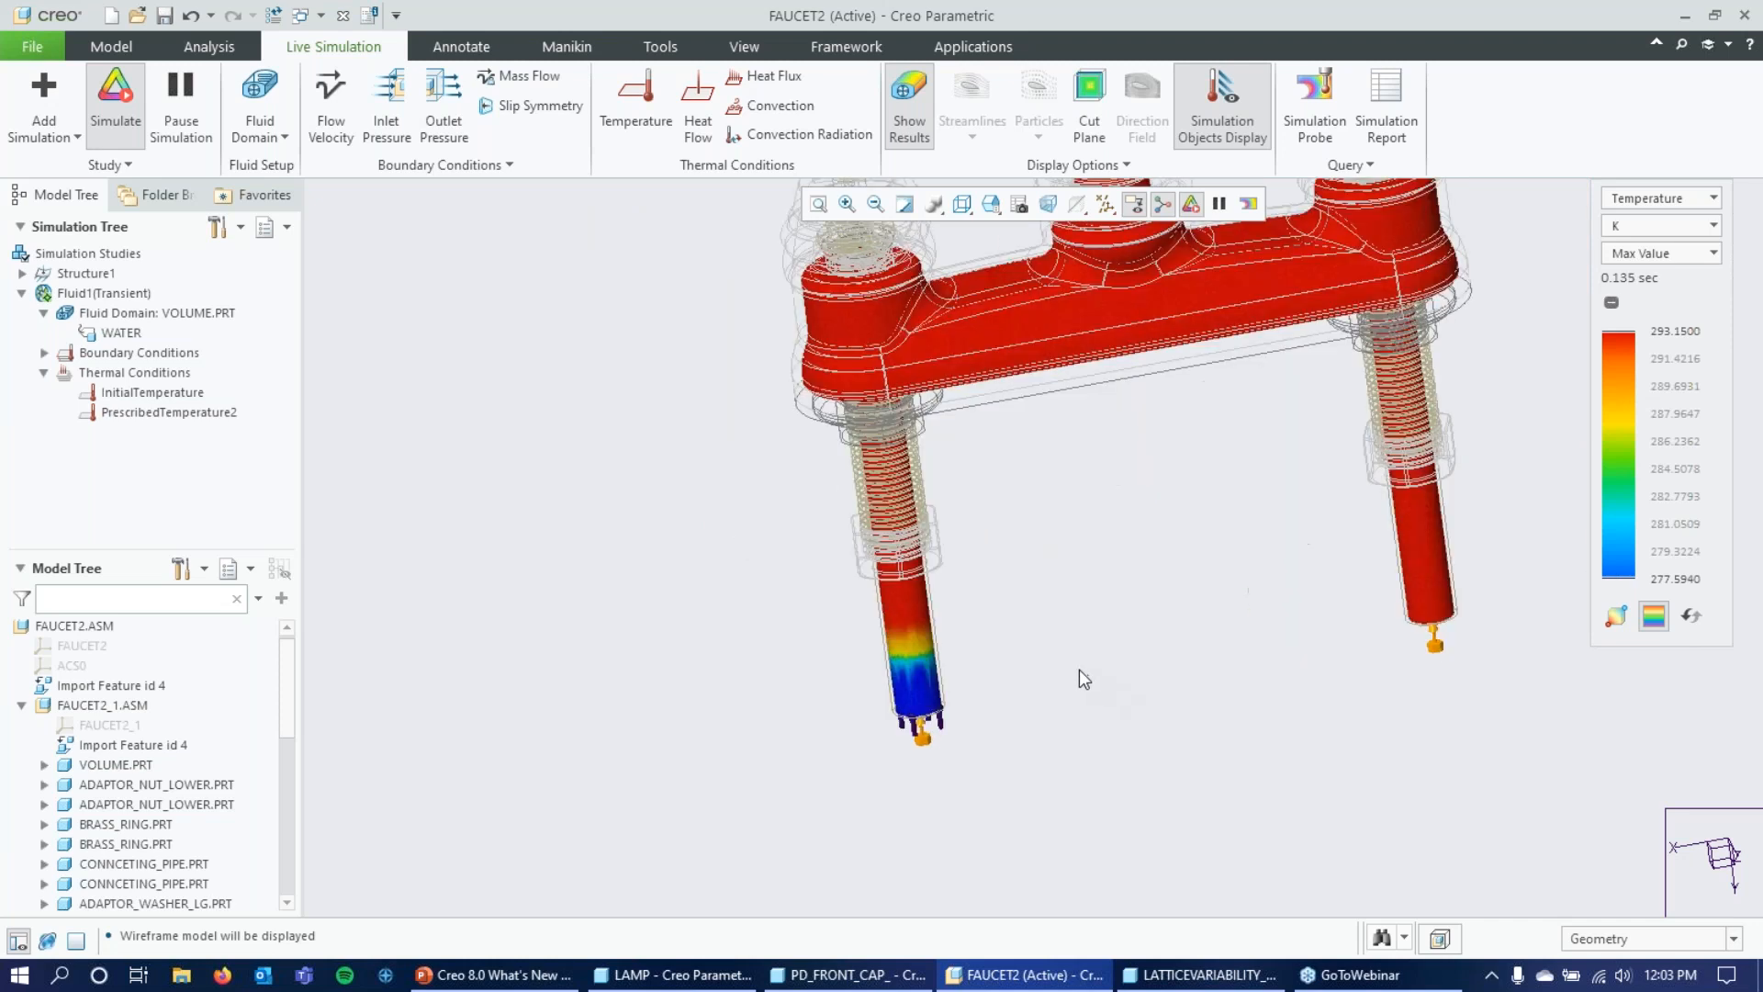
scroll(911, 656, down, 5)
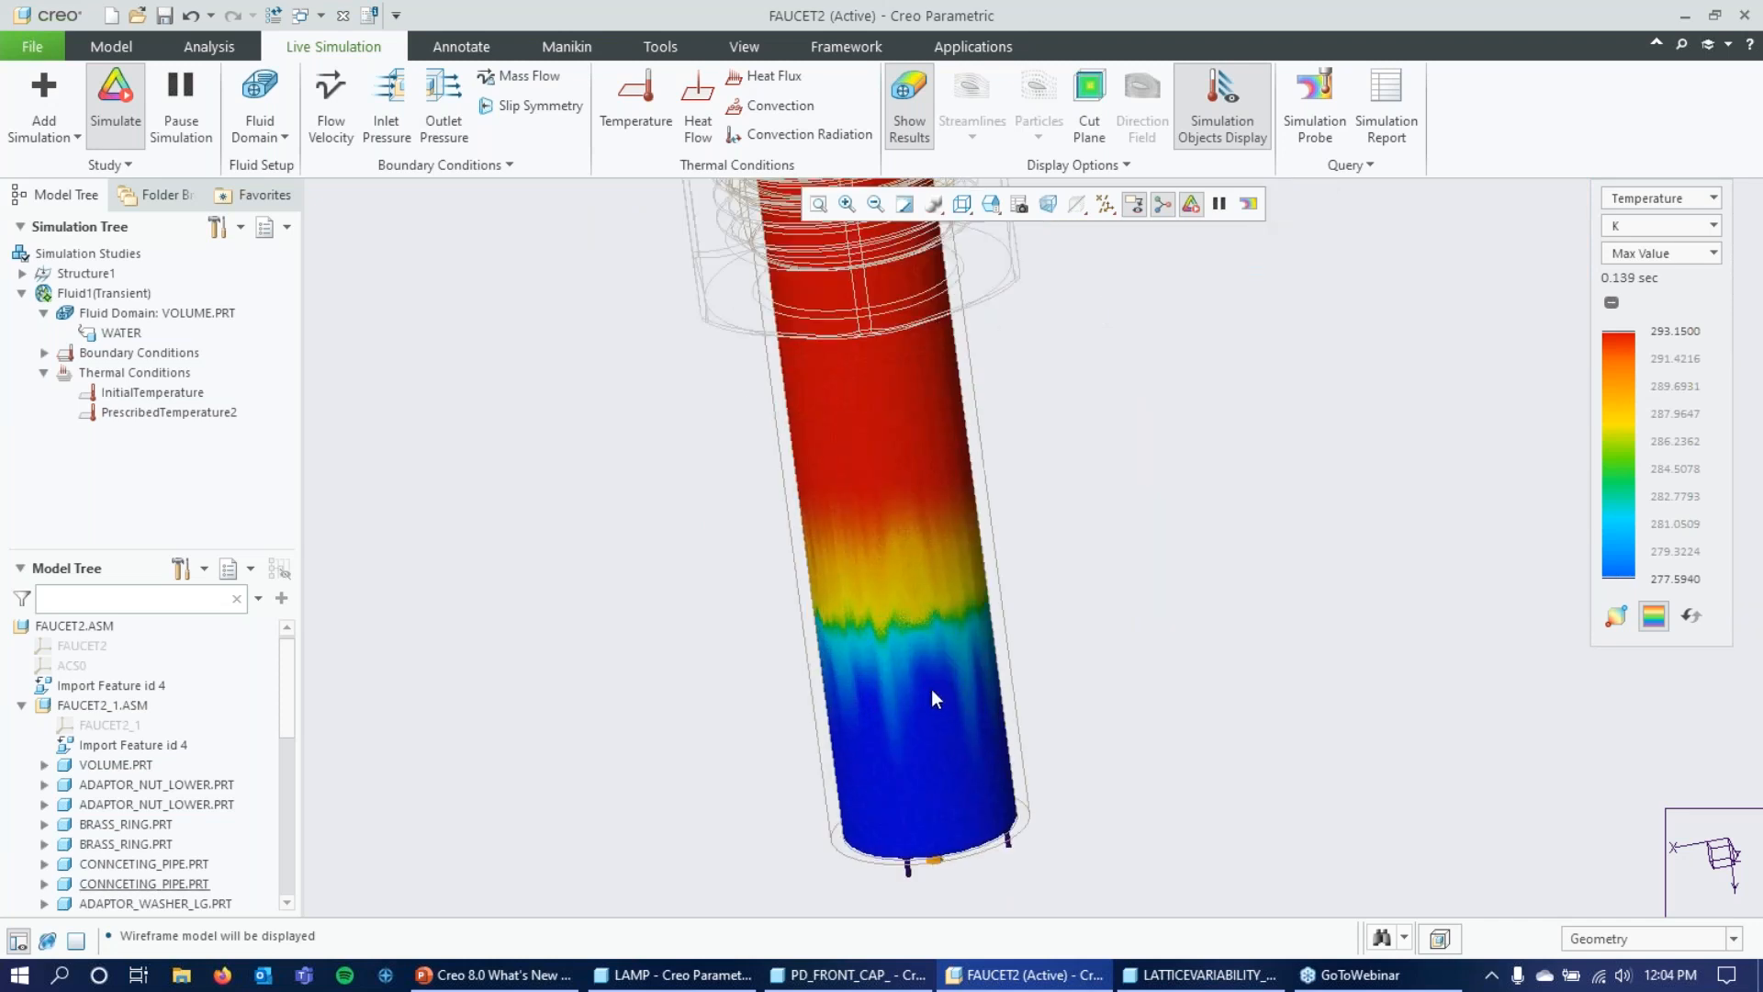
scroll(931, 698, down, 2)
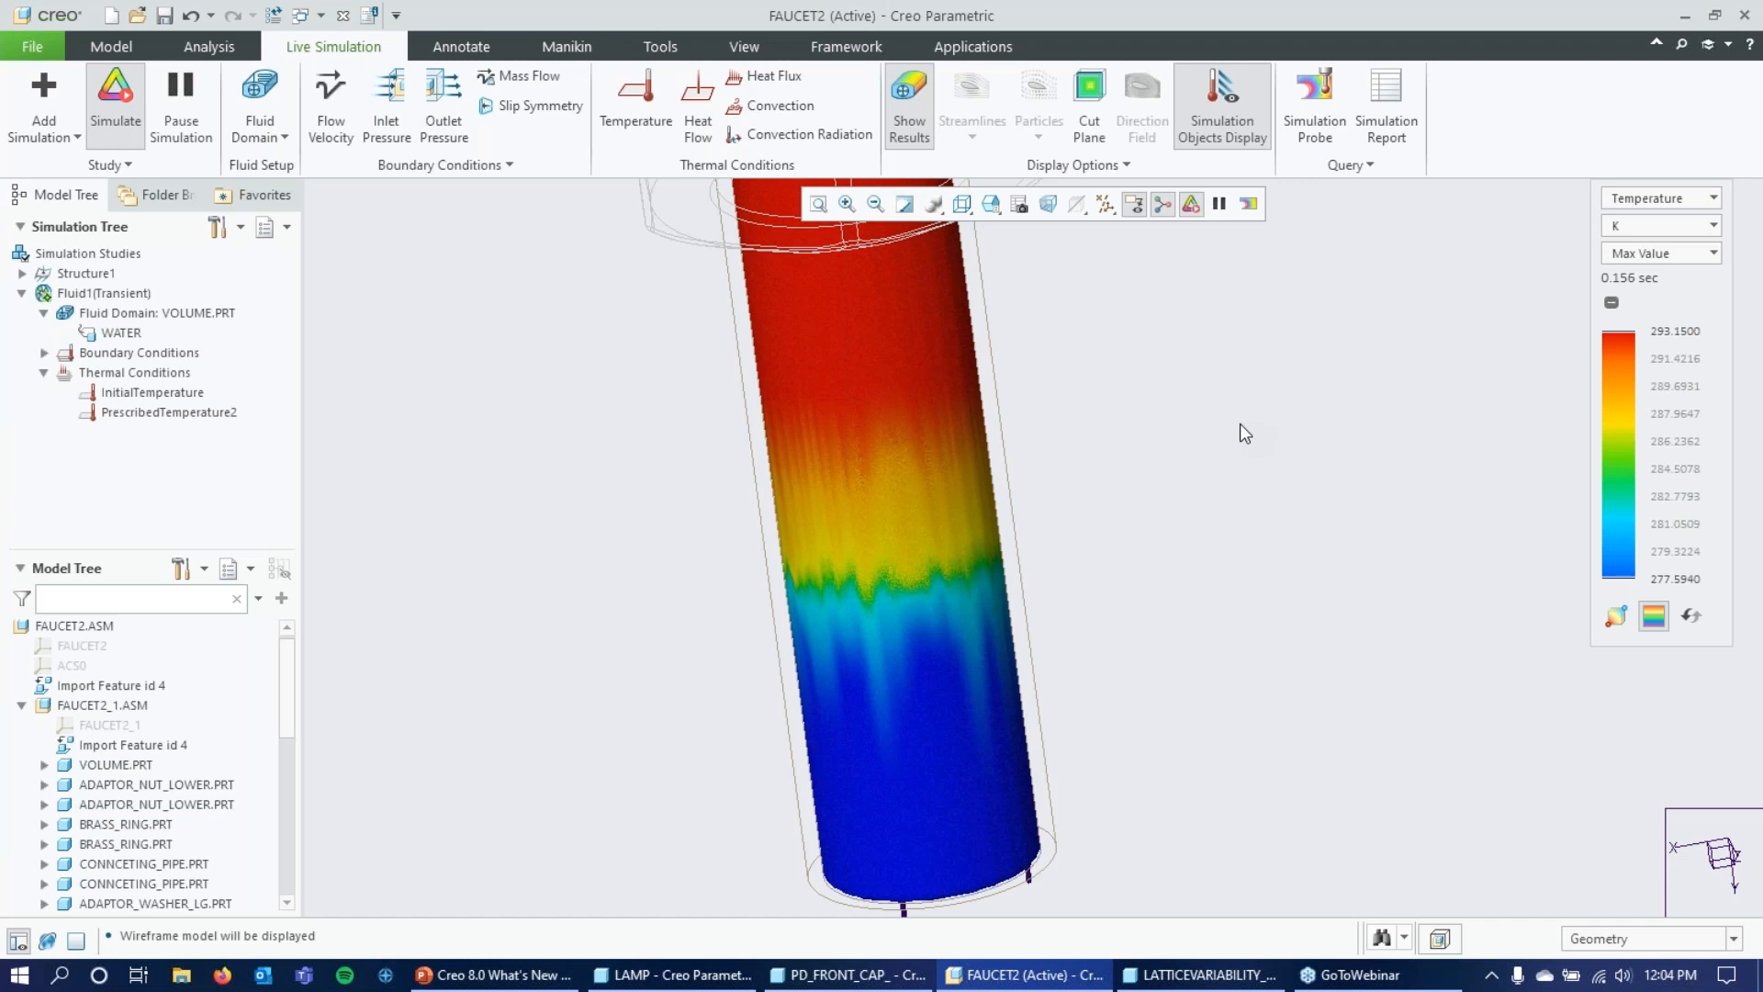
scroll(1238, 428, up, 2)
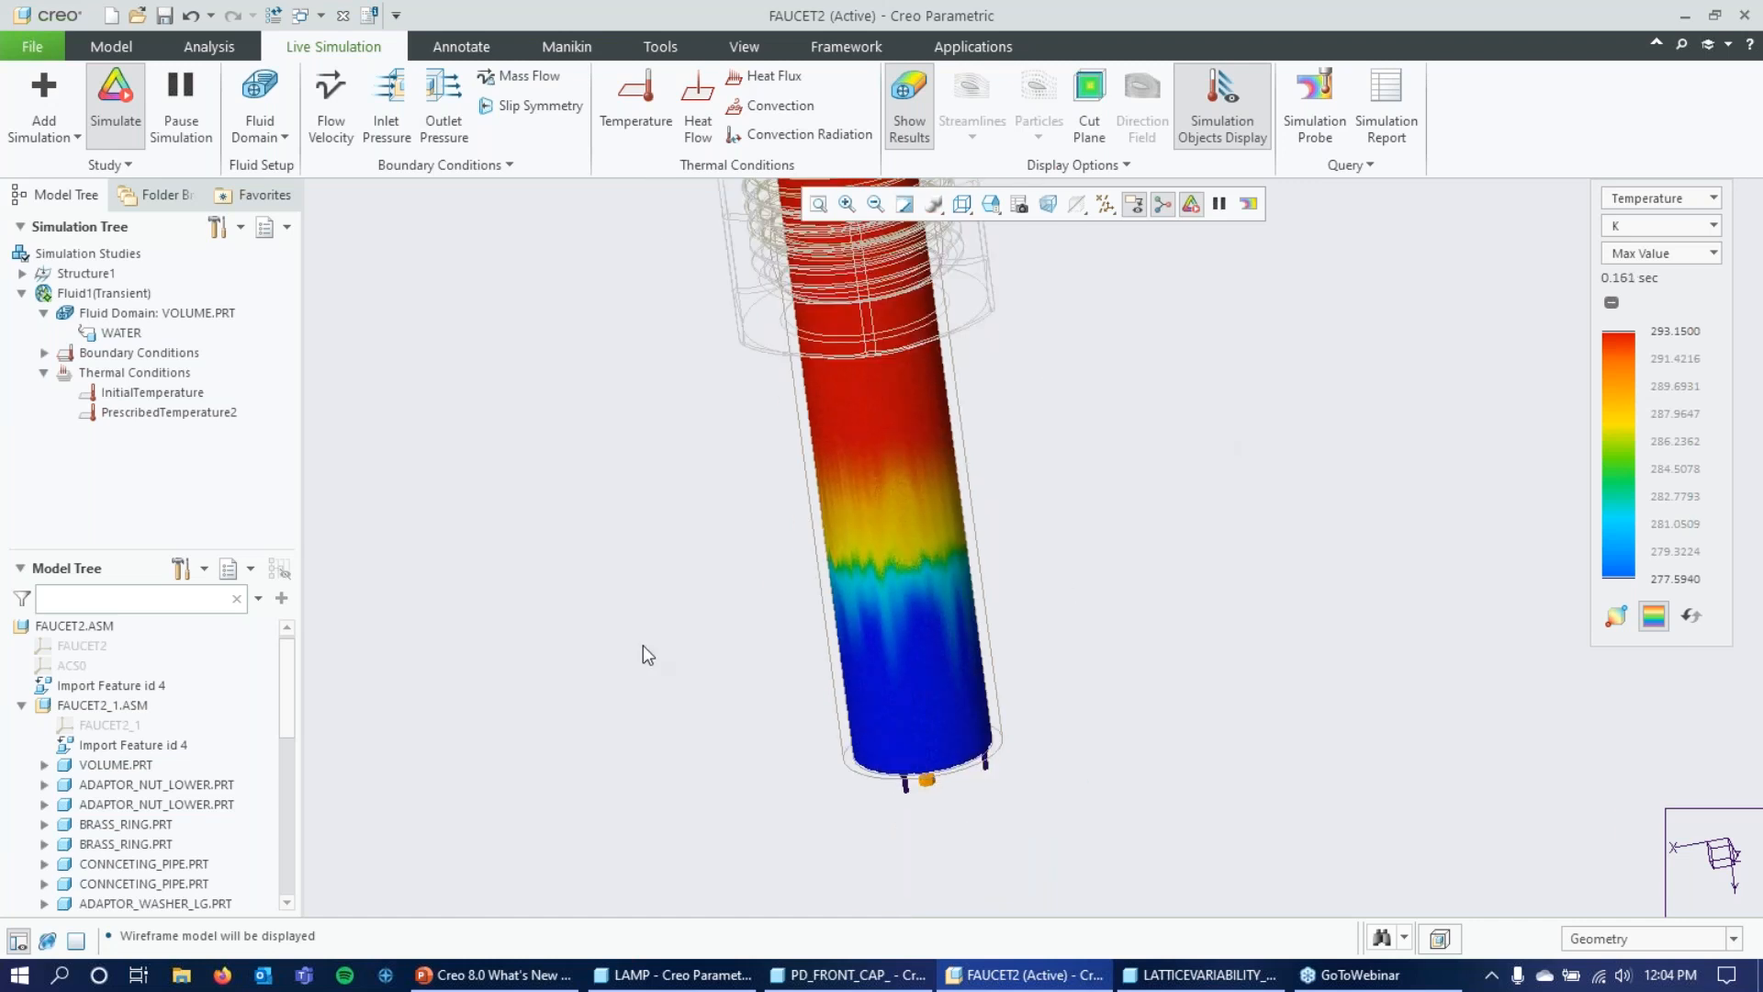
Add a Maximum simulation probe on the VOLUME.PRT outlet surface at the spout opening.
scroll(1113, 717, up, 4)
middle_drag(1113, 720, 1283, 322)
scroll(1326, 356, down, 4)
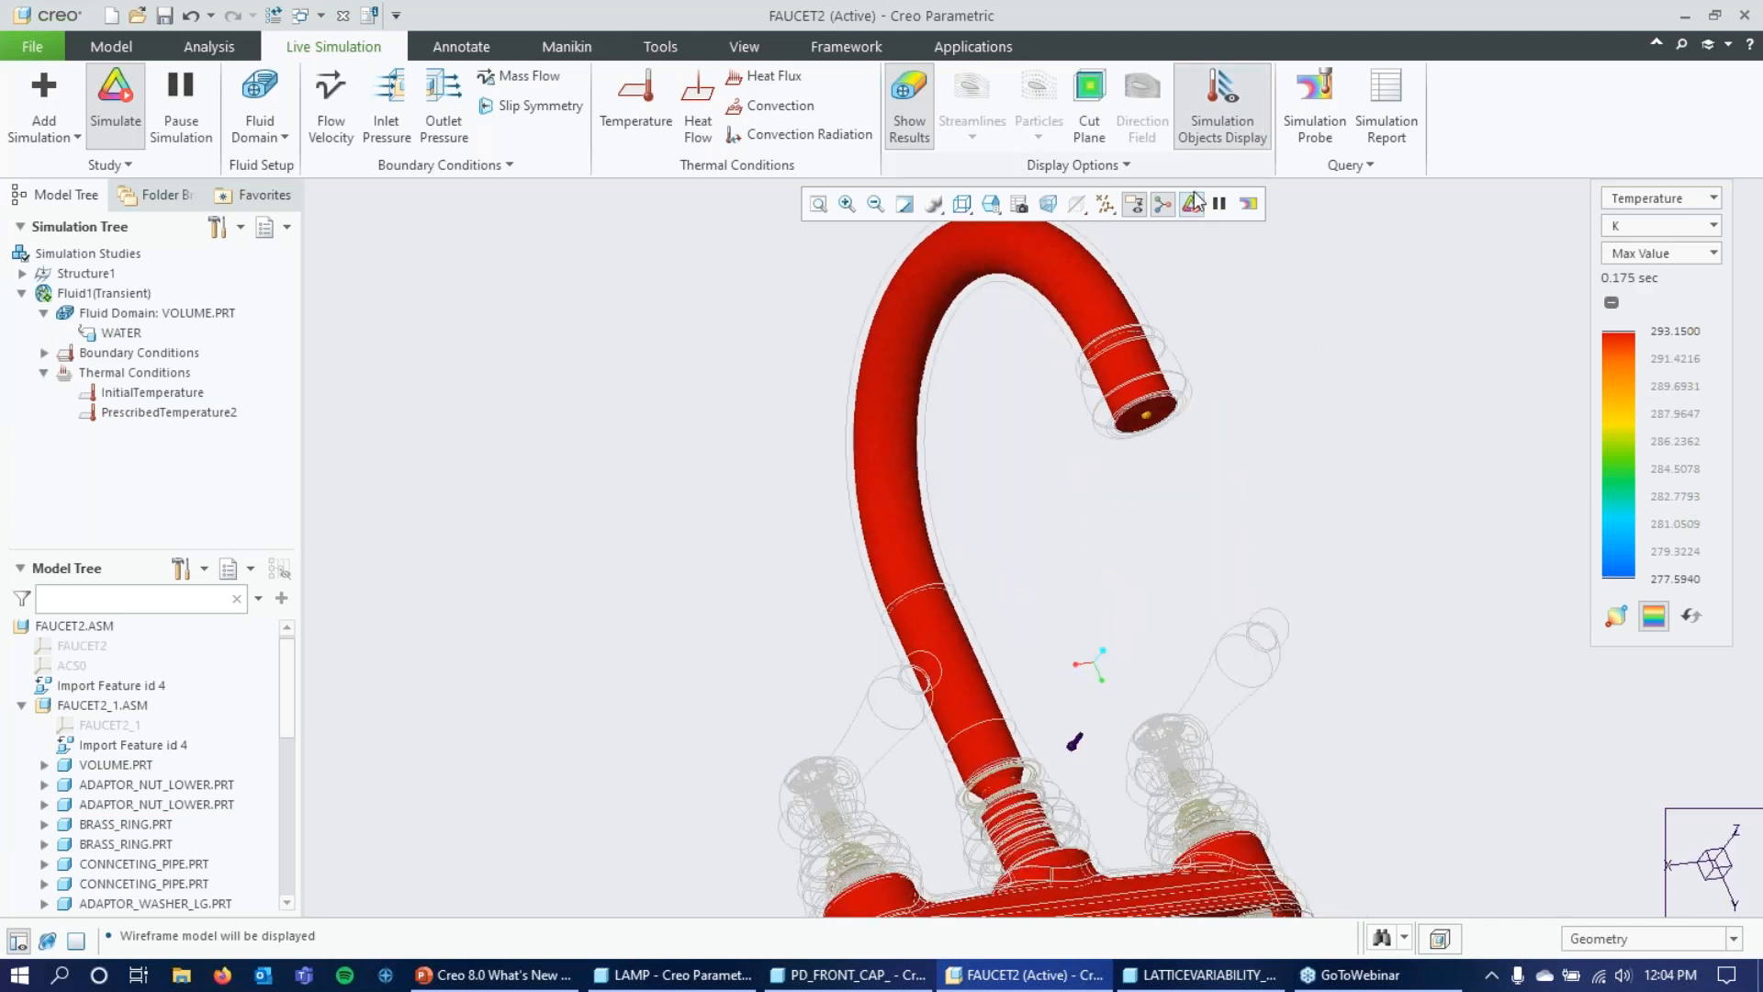
click(1326, 98)
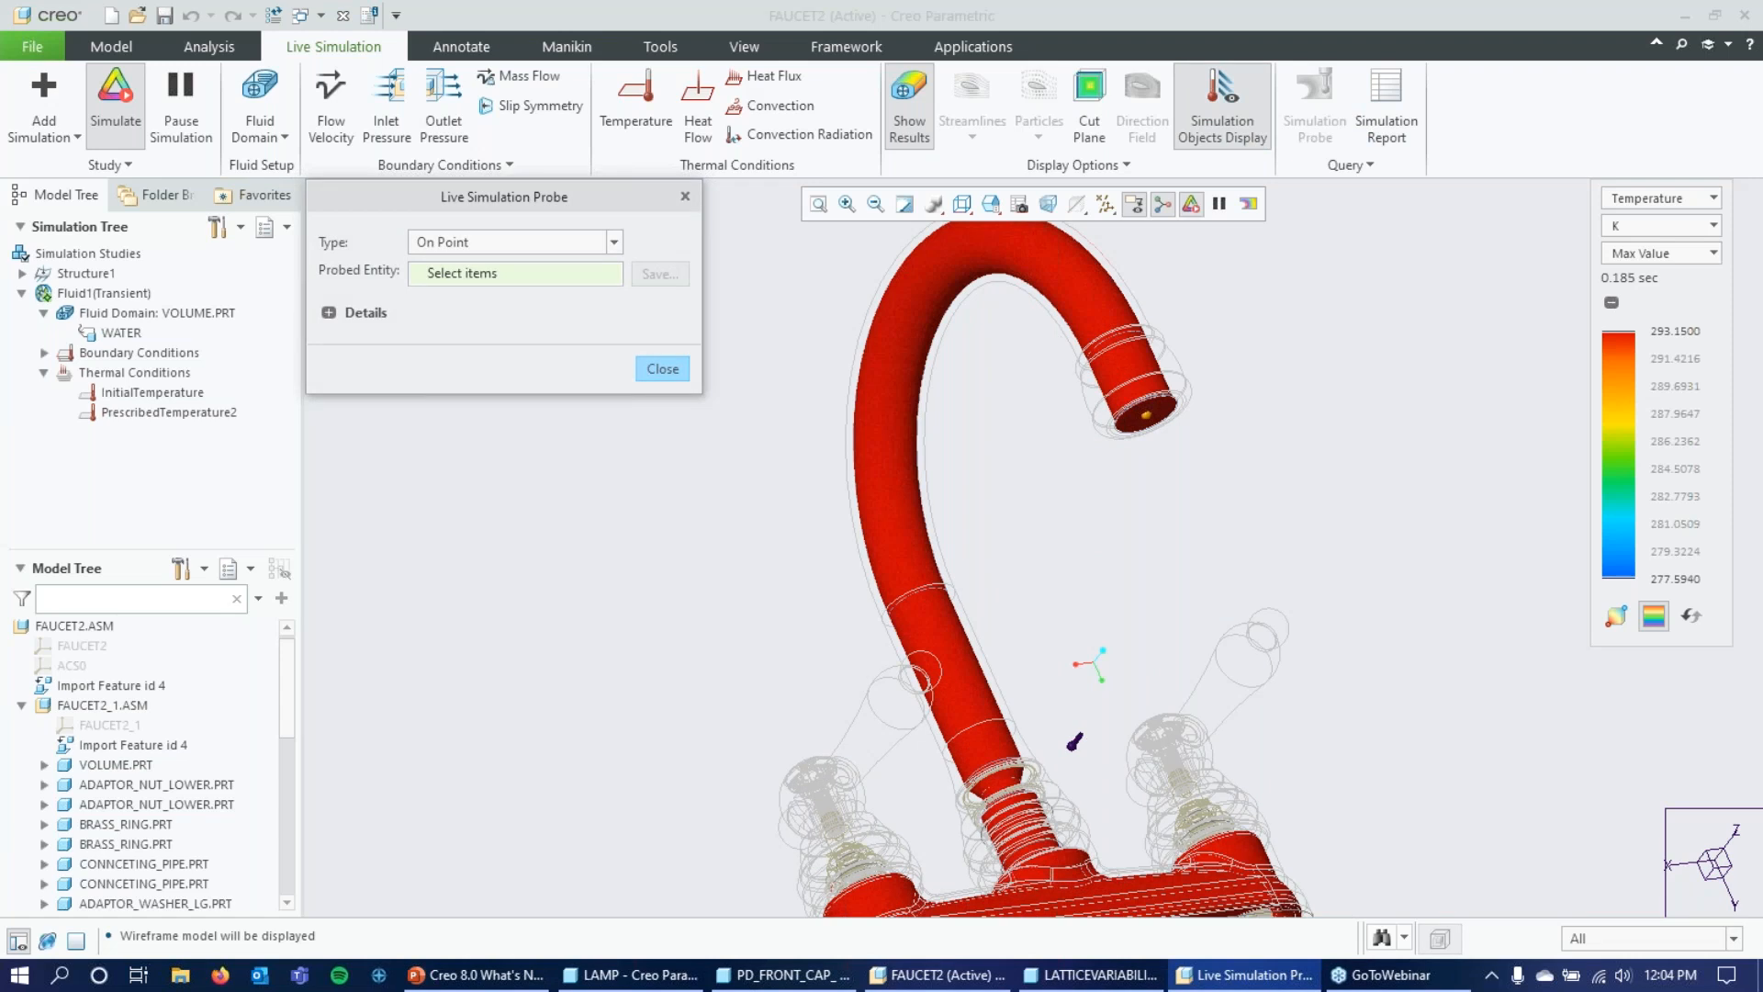
click(614, 242)
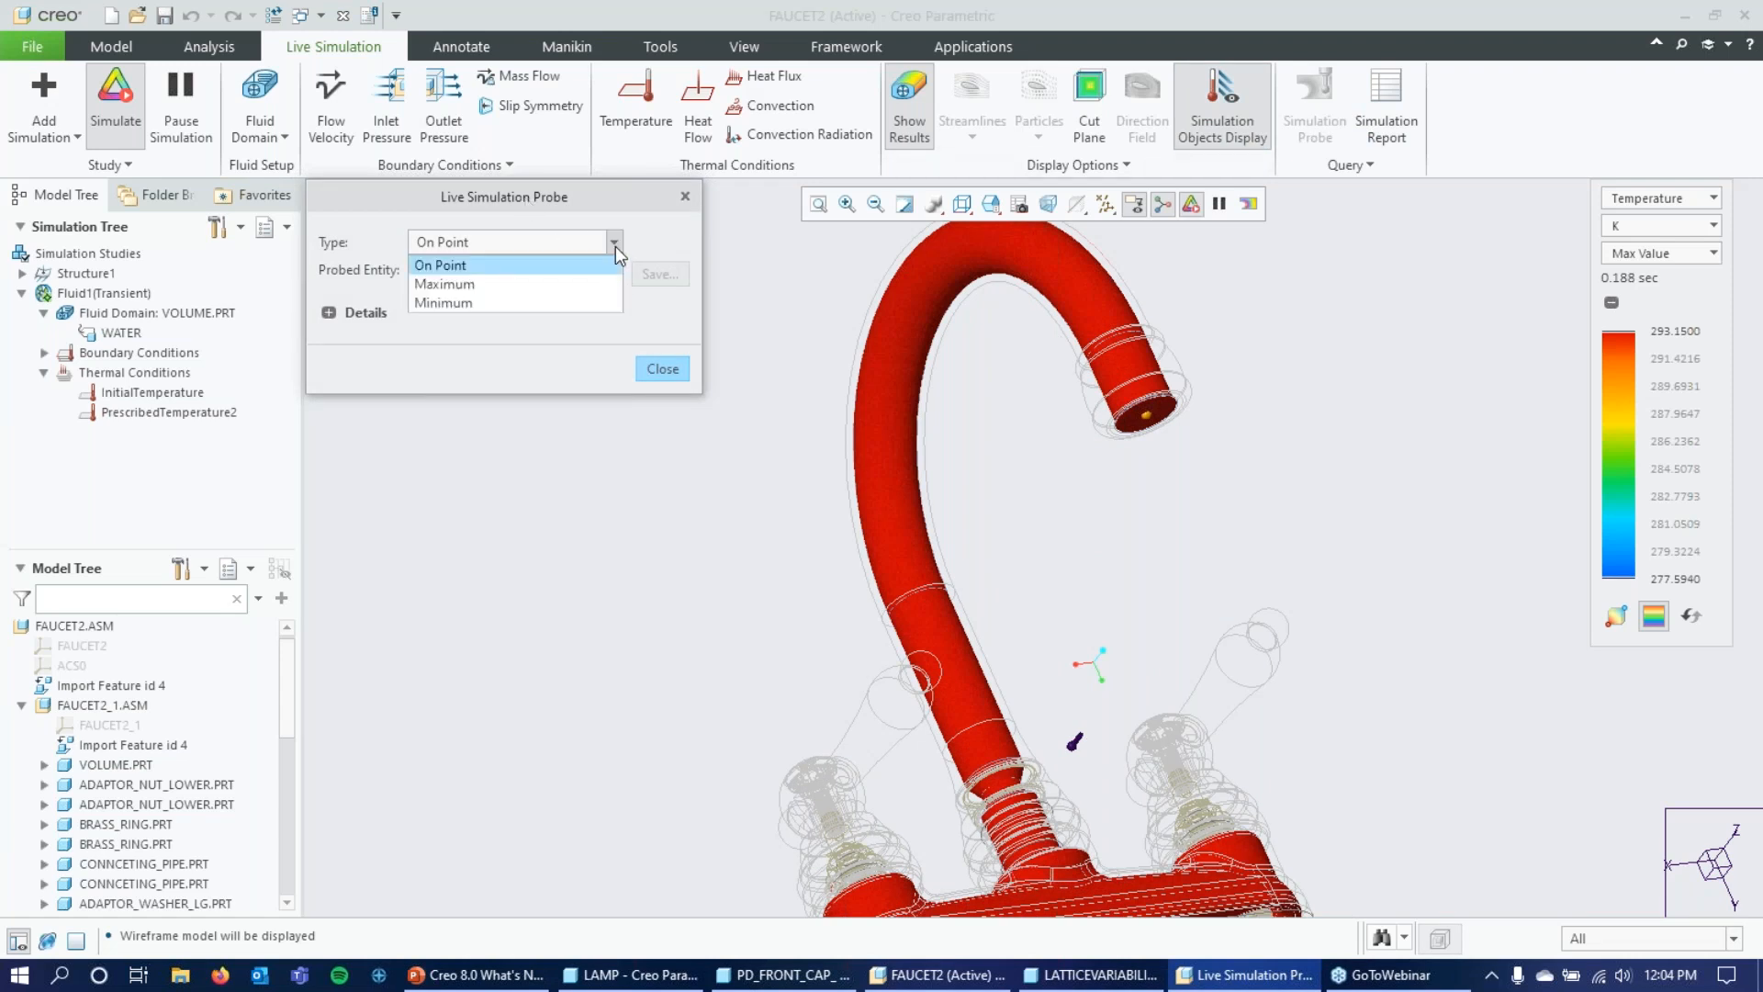
click(538, 285)
middle_drag(786, 382, 1134, 394)
click(1134, 395)
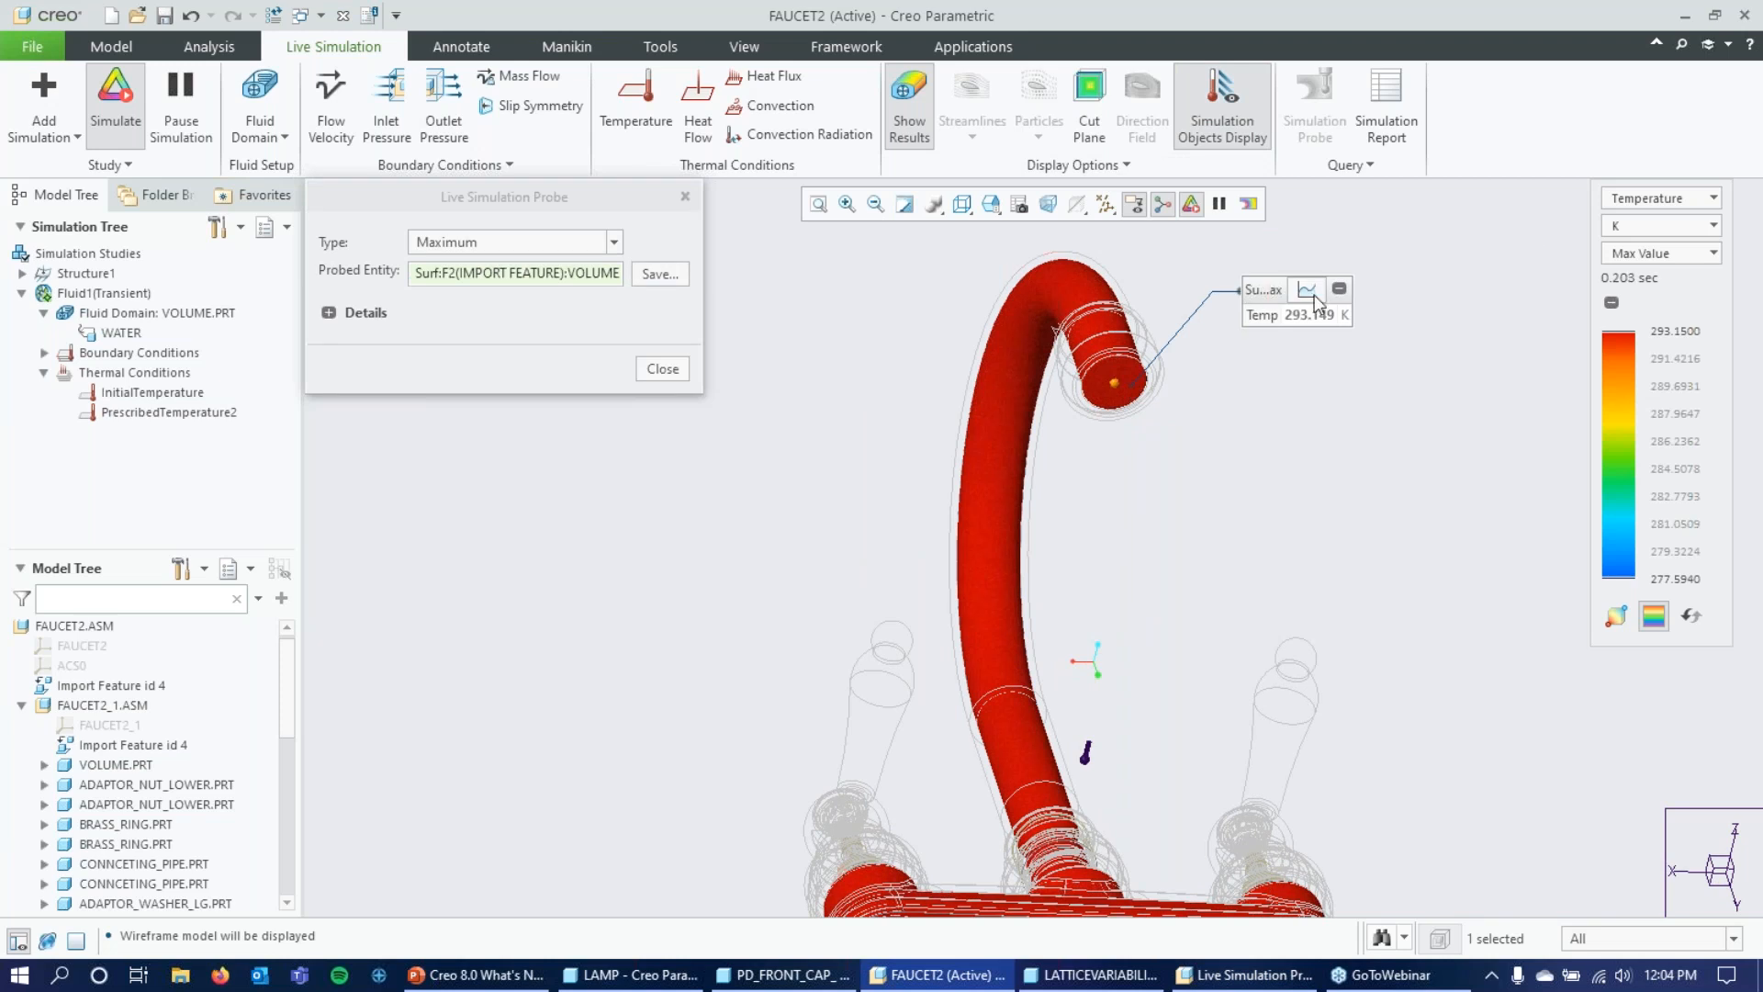
Show Velocity as the simulation result and display the outlet probe as a graph placed clear of the spout.
click(1714, 199)
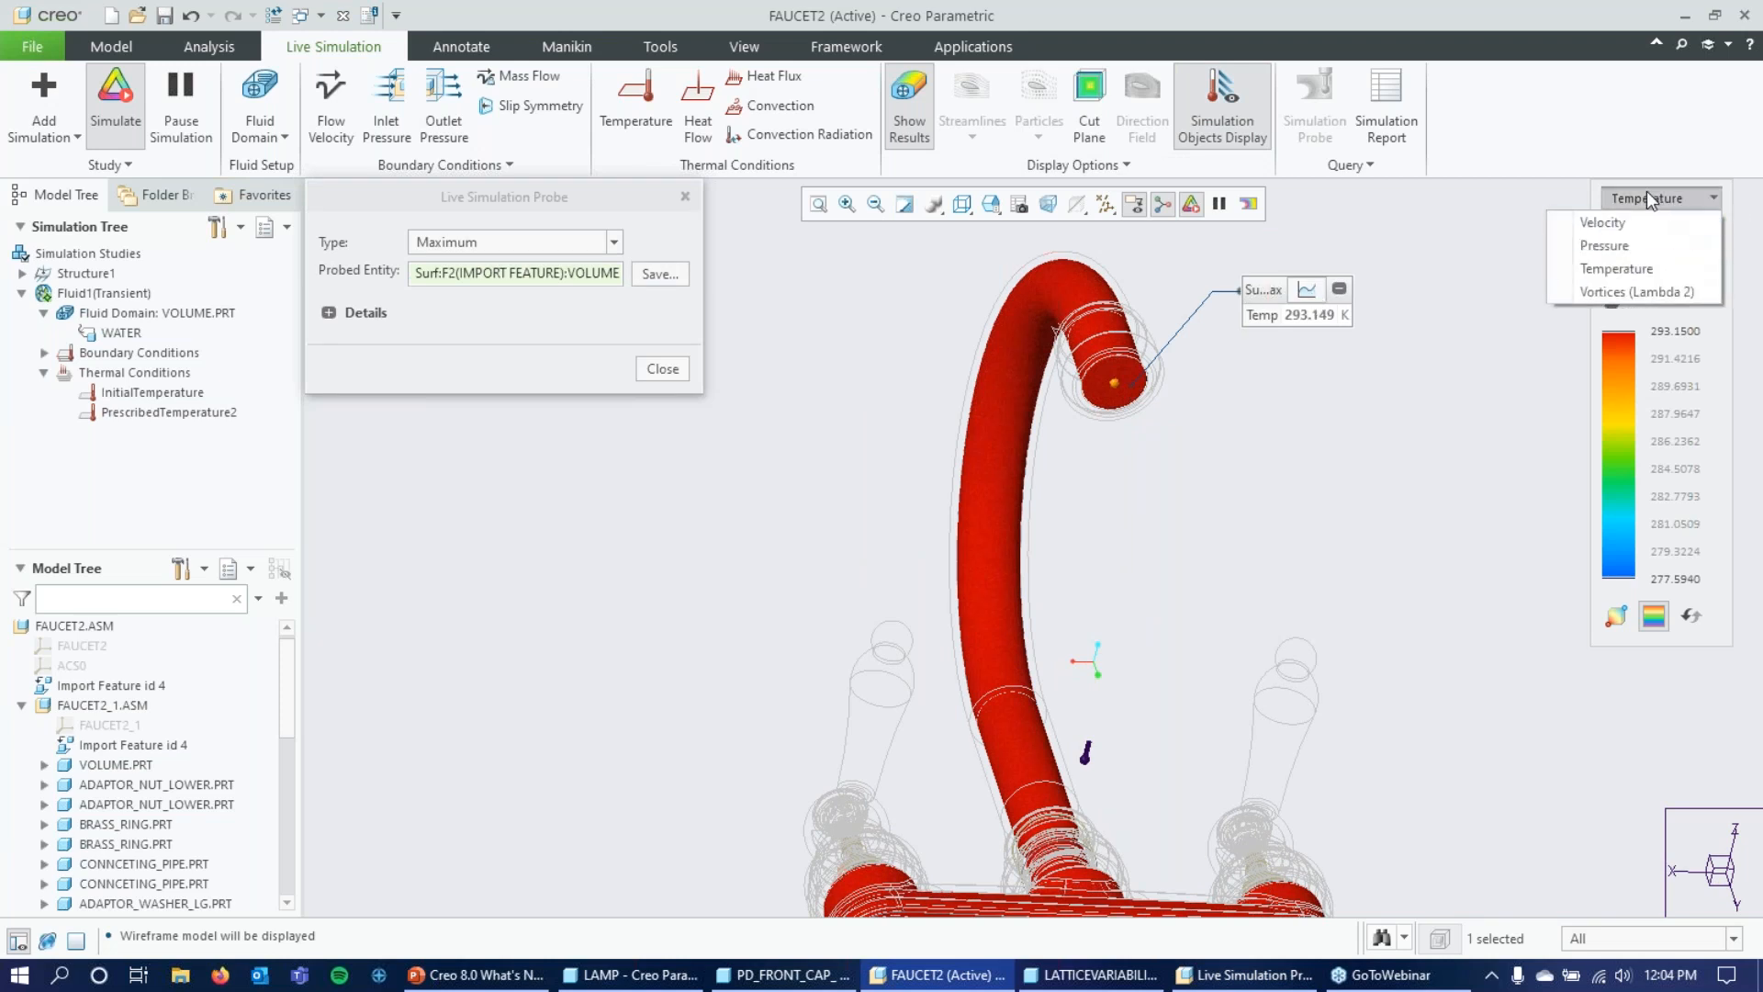
click(1603, 223)
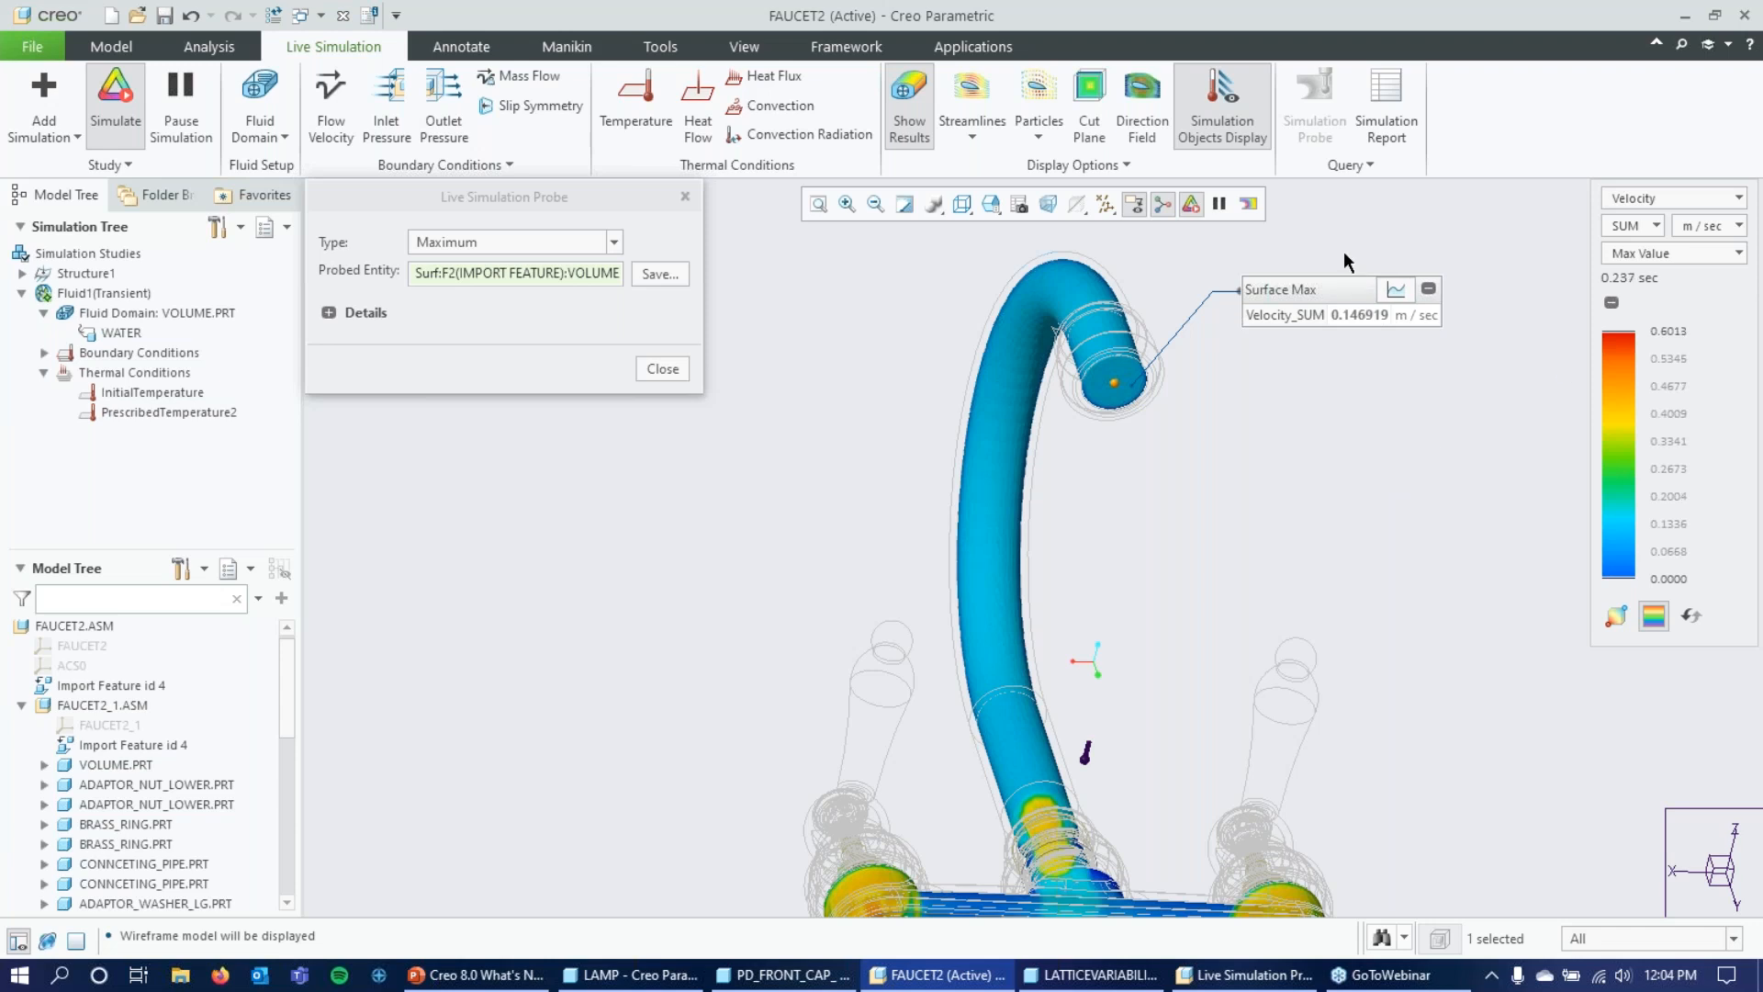
click(1395, 289)
drag(1391, 288, 1244, 348)
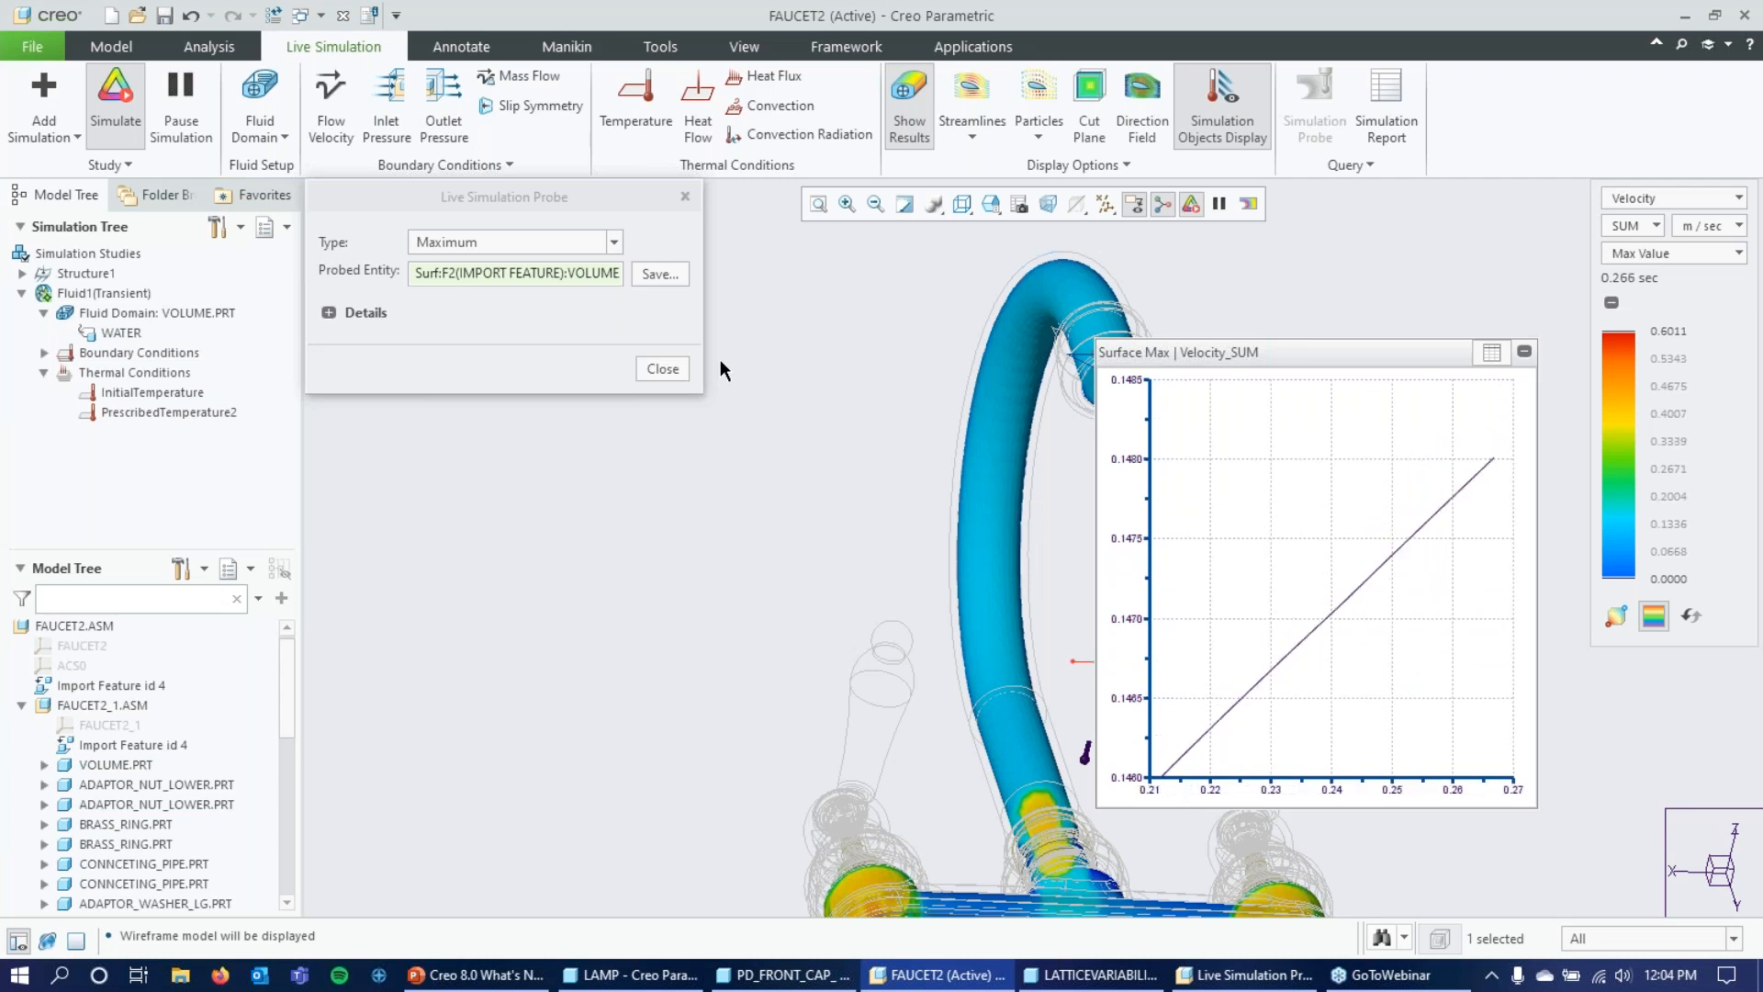
drag(1265, 384, 695, 492)
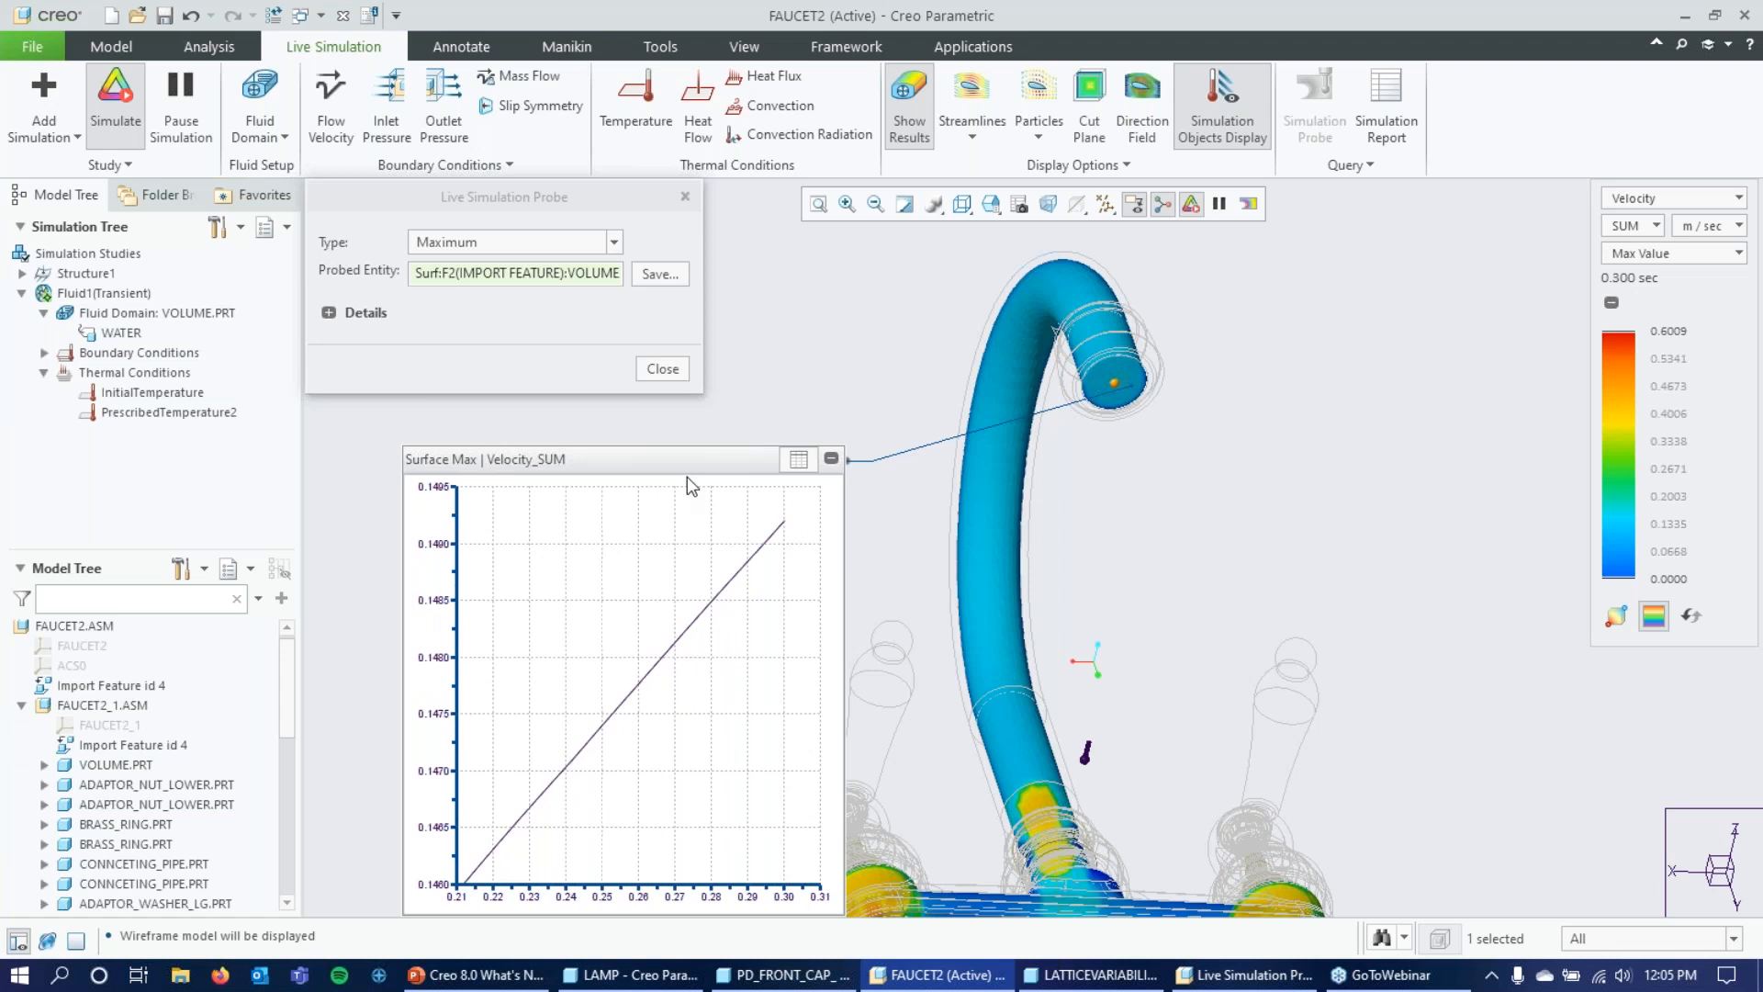
drag(701, 456, 744, 426)
middle_drag(1267, 456, 1050, 468)
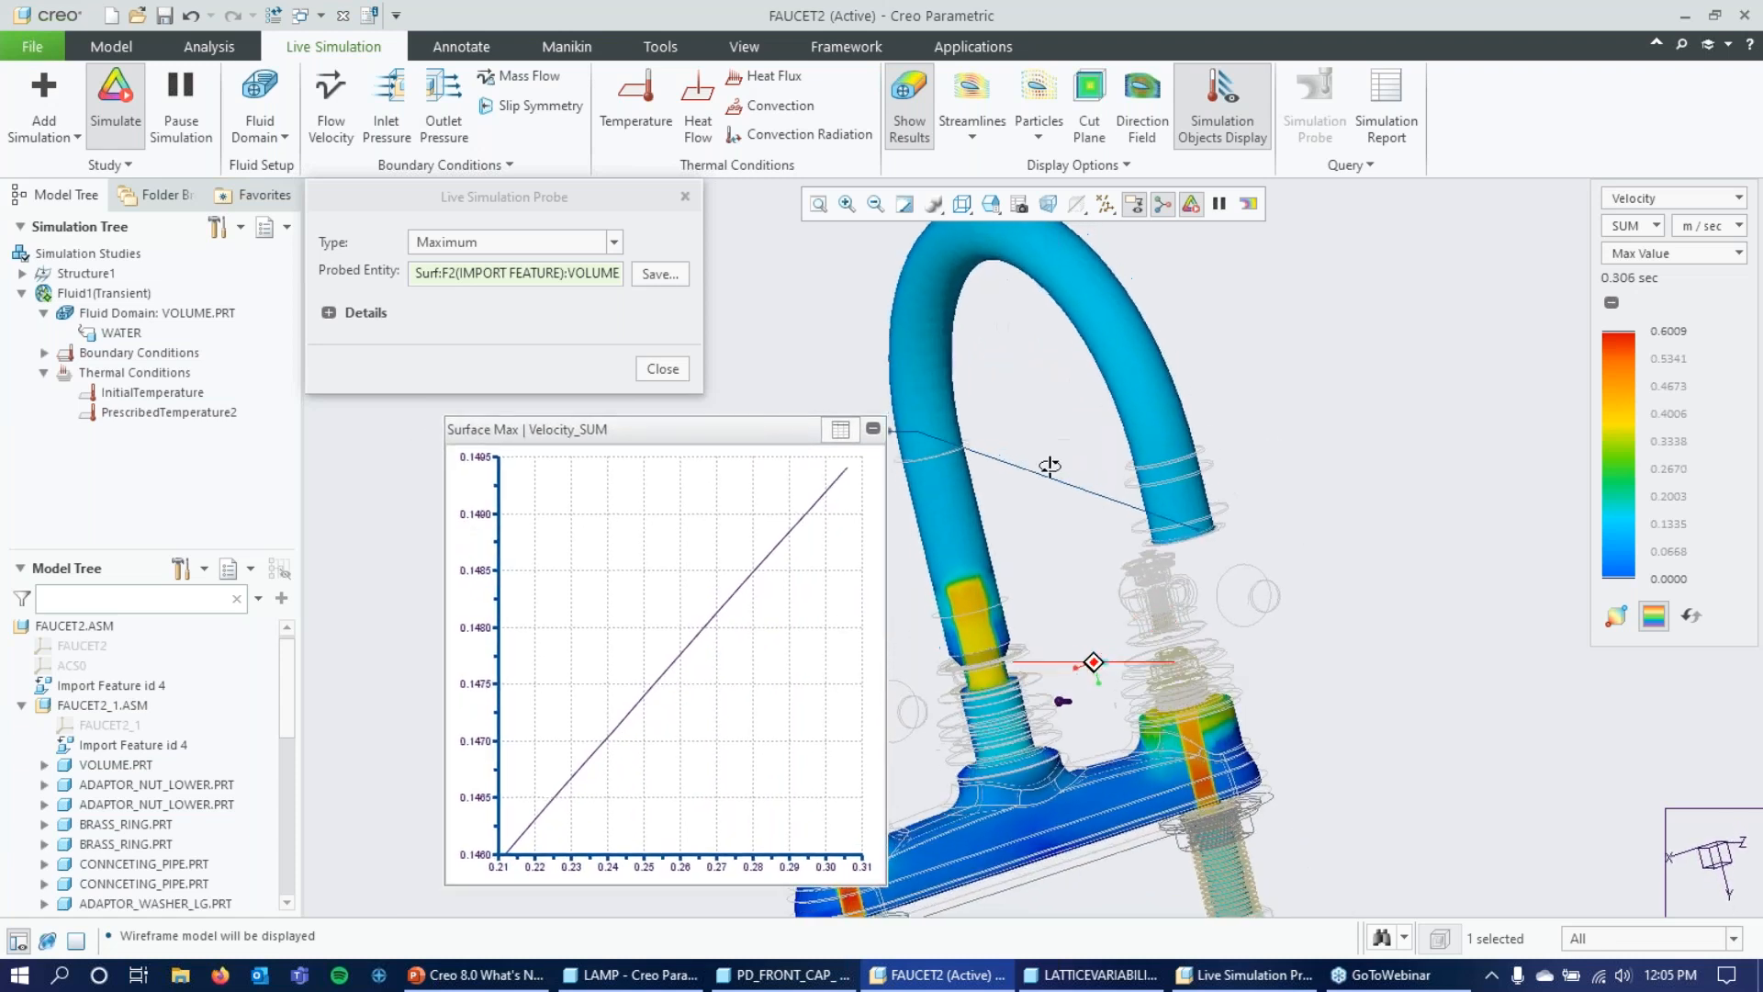
Return the outlet probe to a numeric readout beside the spout and display the flow as particles, closing the probe settings.
click(839, 431)
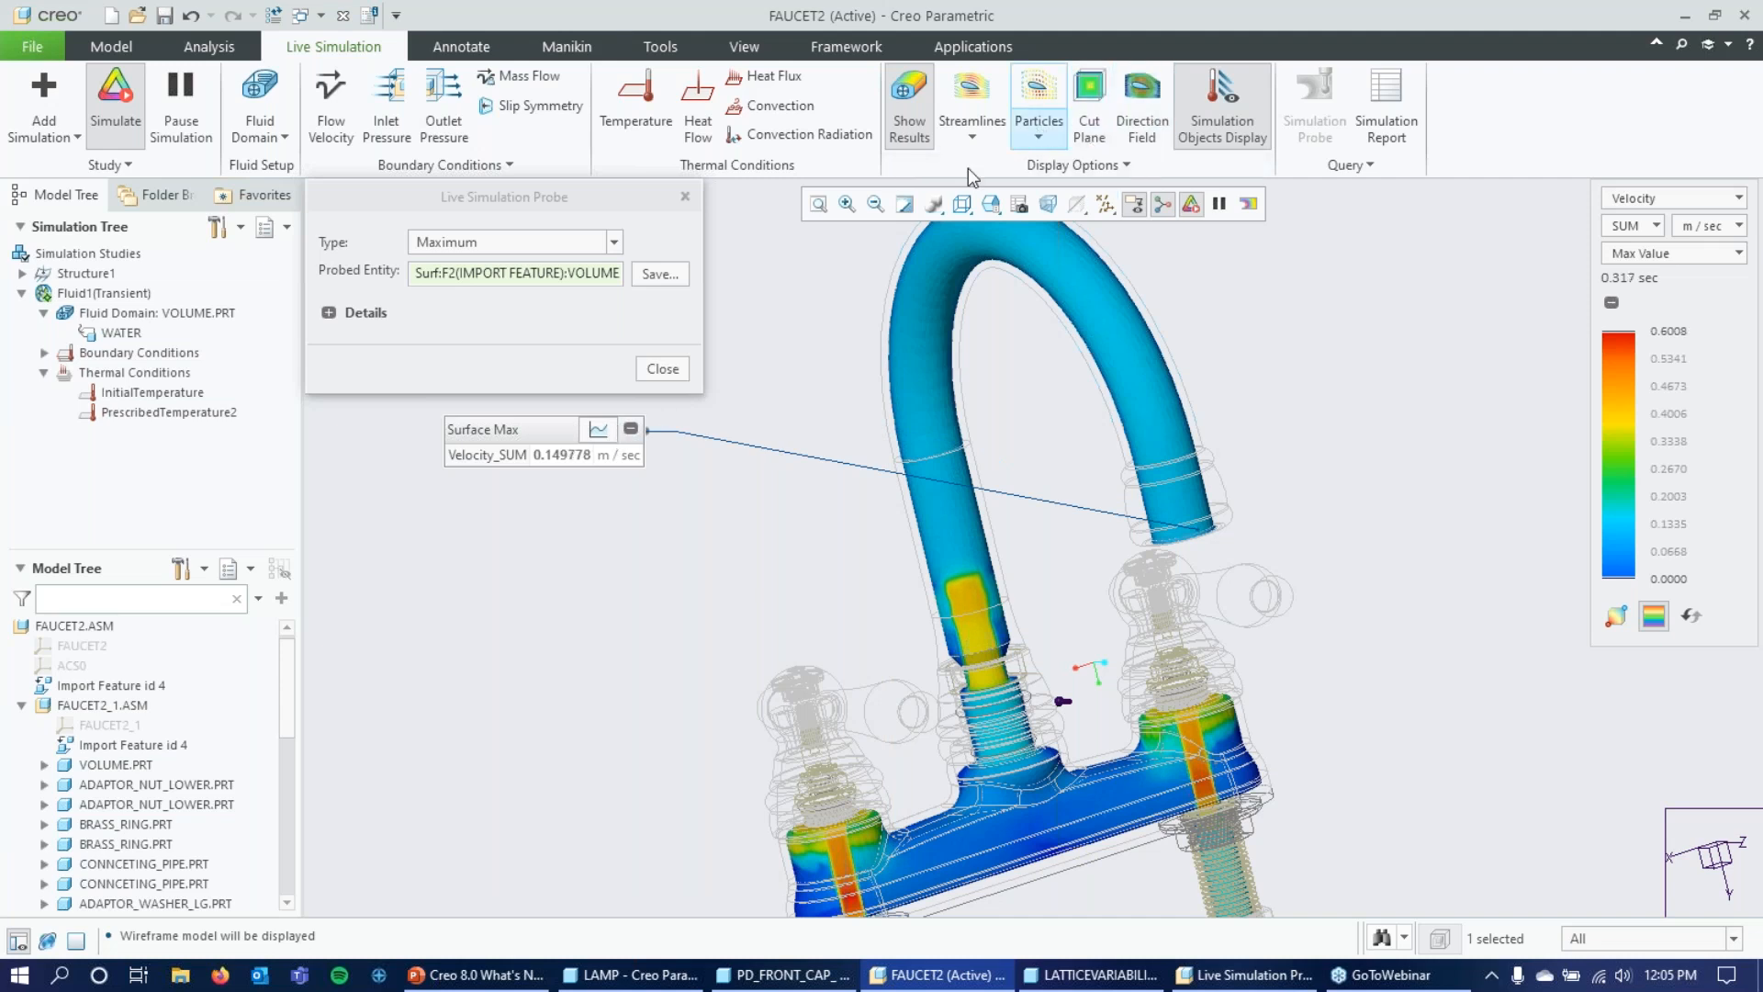
drag(500, 432, 1412, 306)
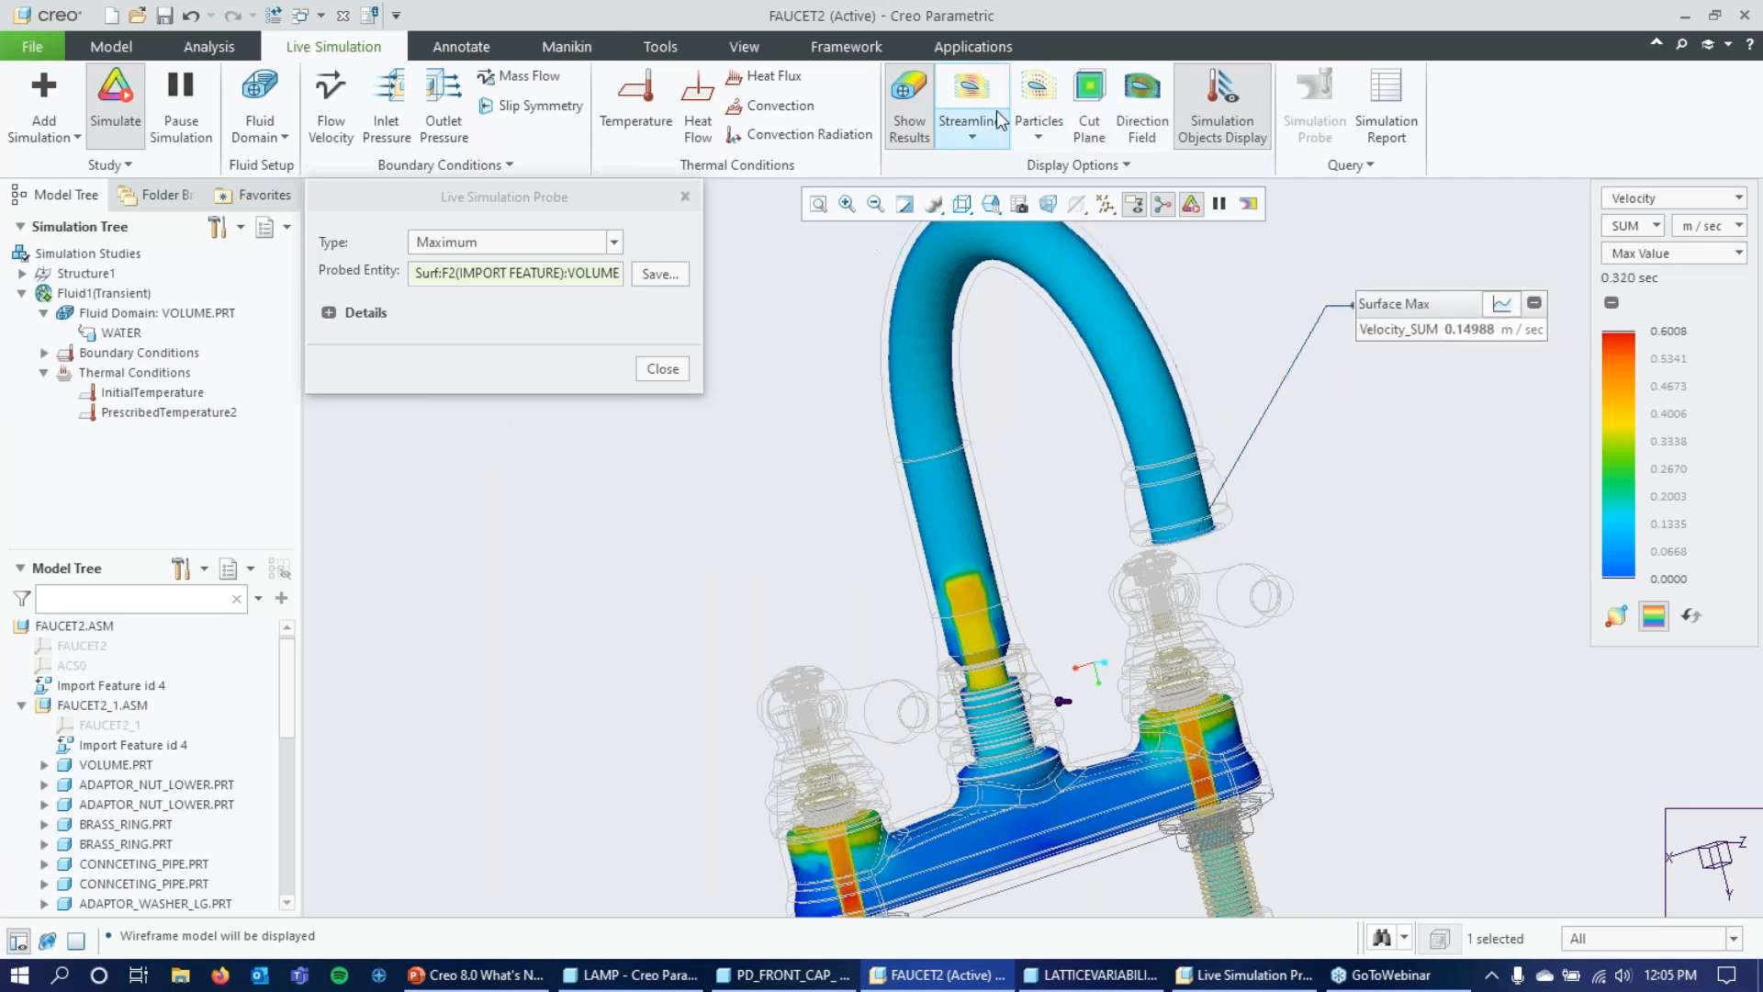
click(1057, 97)
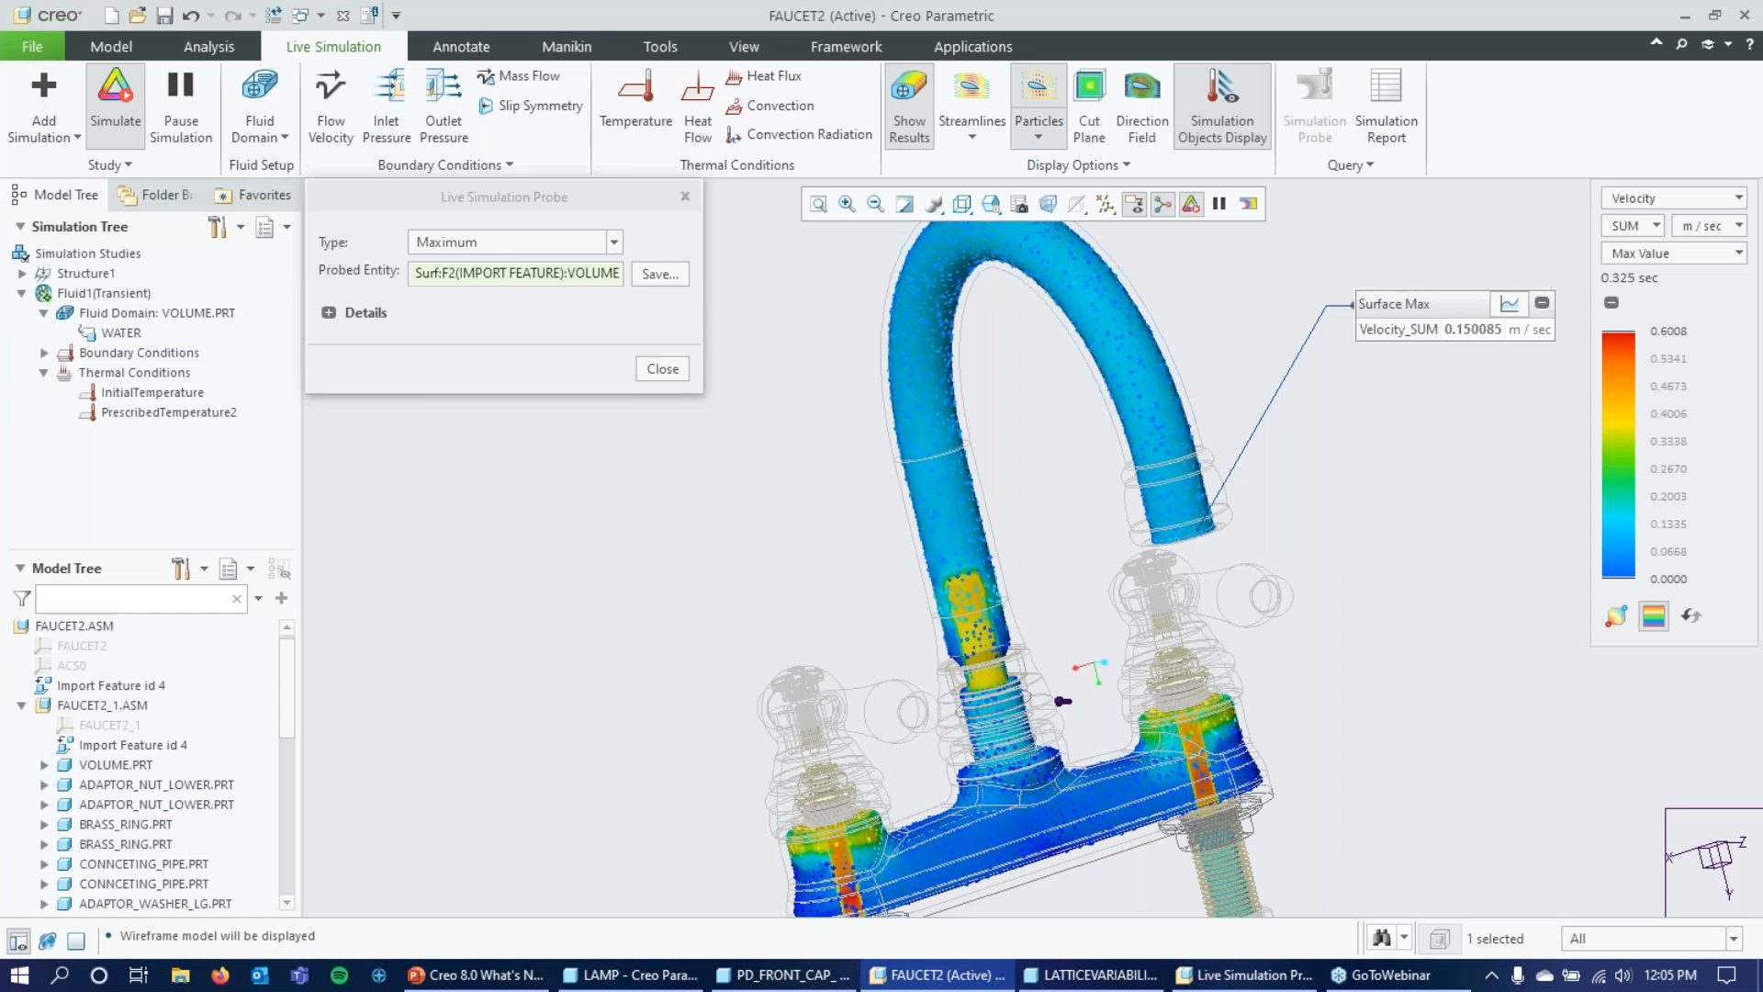
click(685, 195)
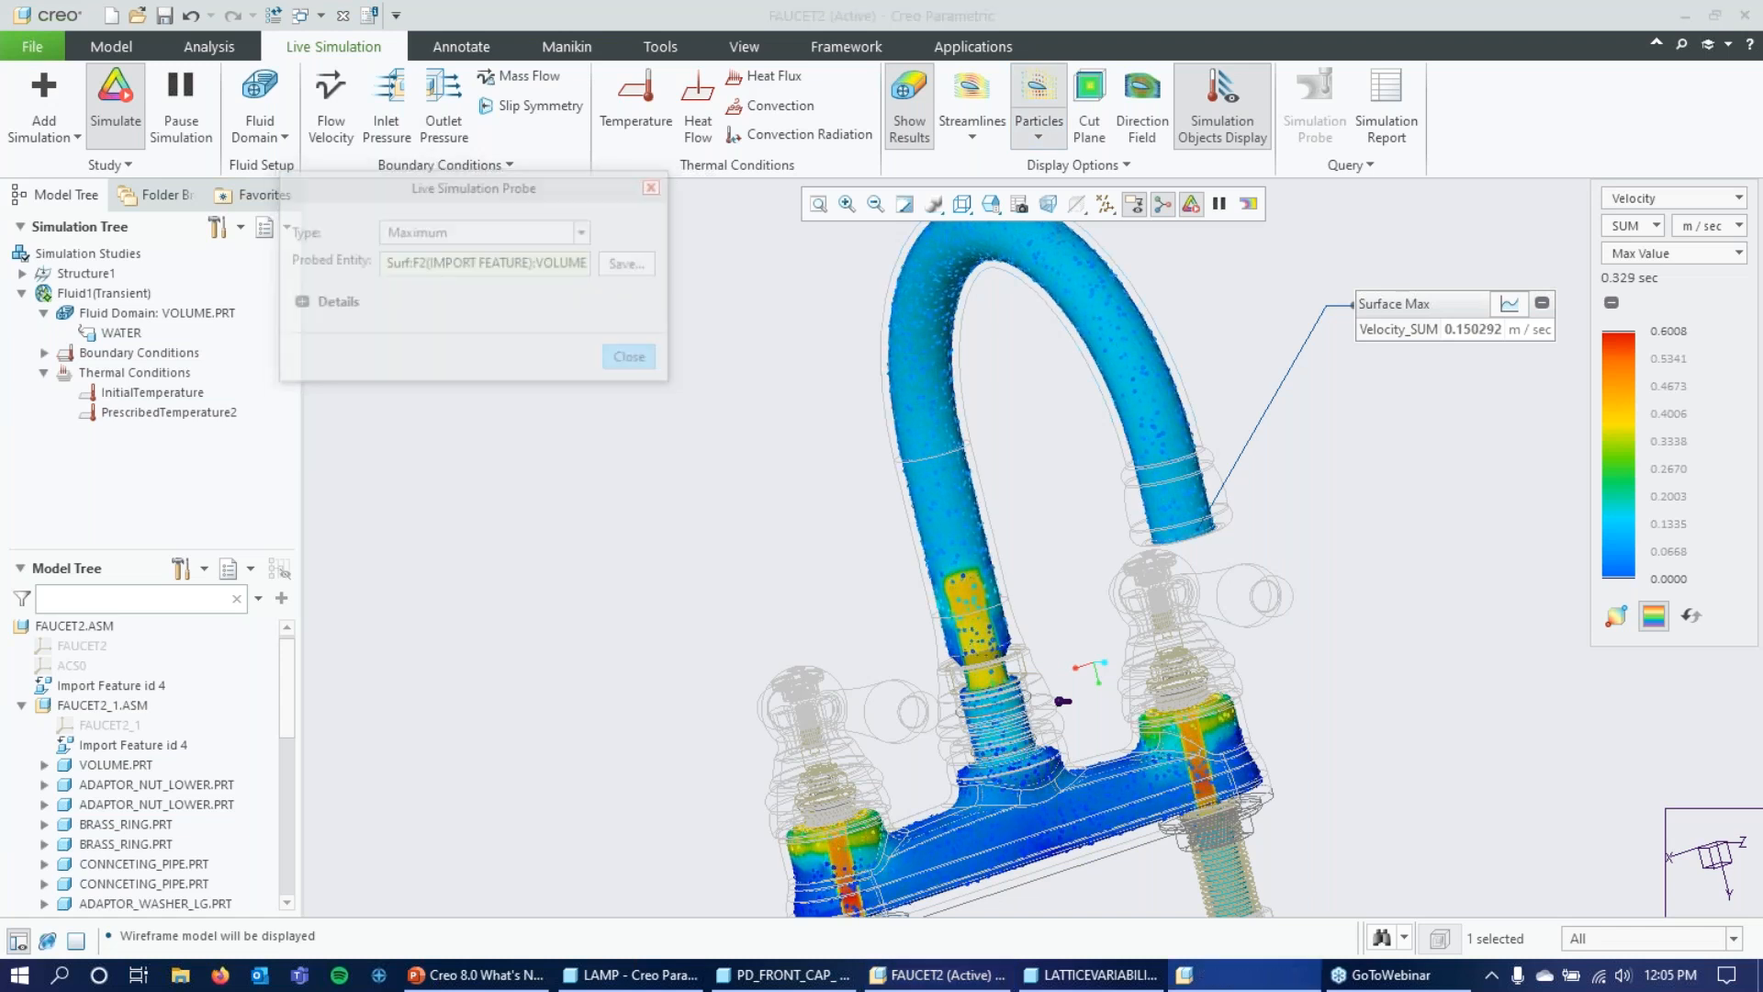
Section the velocity particle results with a cut plane through the spout.
middle_drag(660, 361, 689, 389)
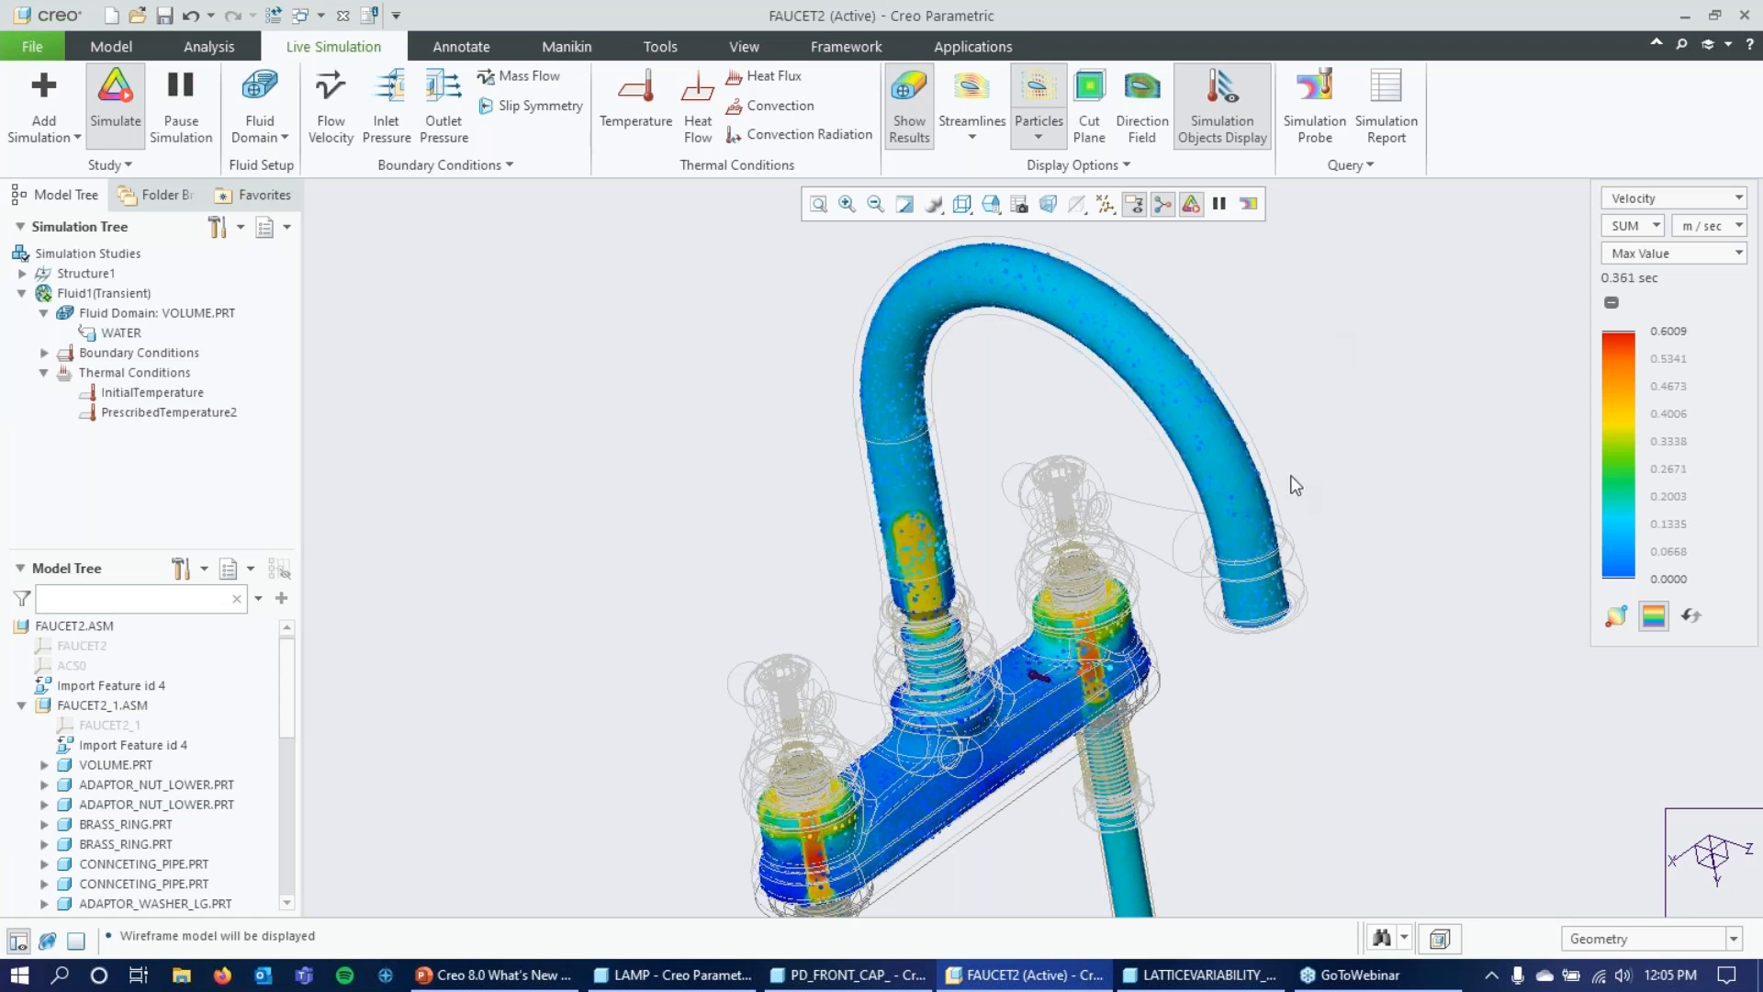
middle_drag(1279, 481, 1155, 468)
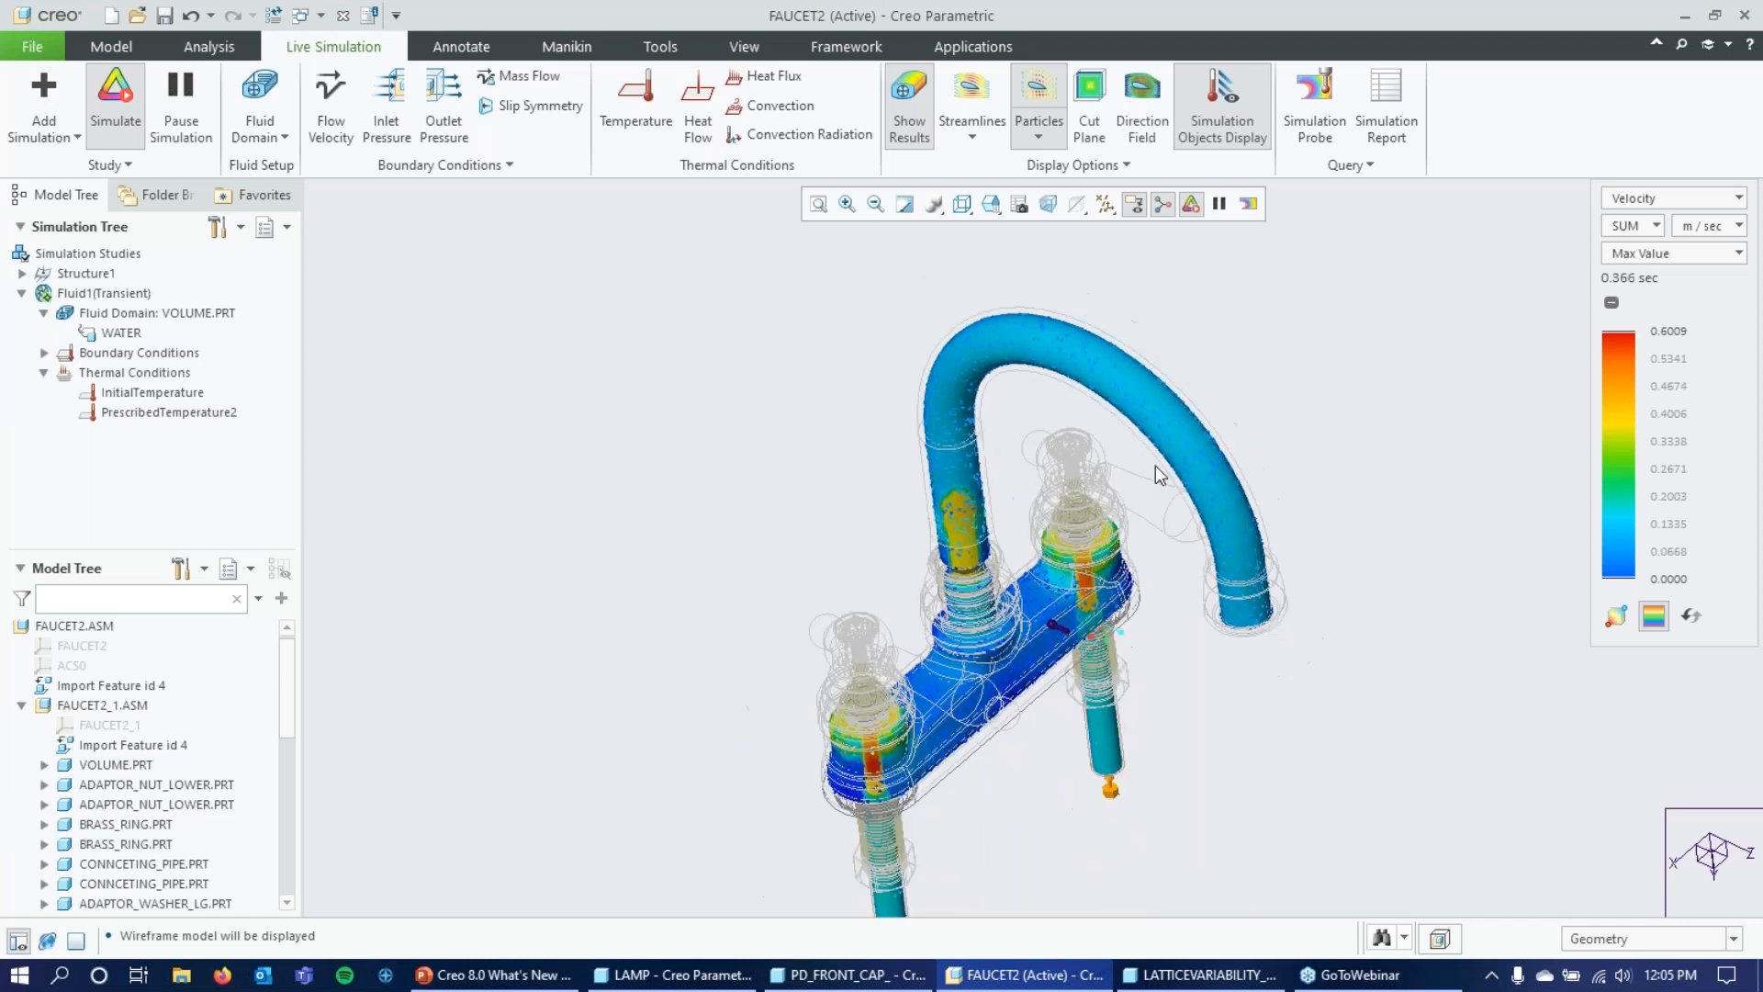
click(1099, 97)
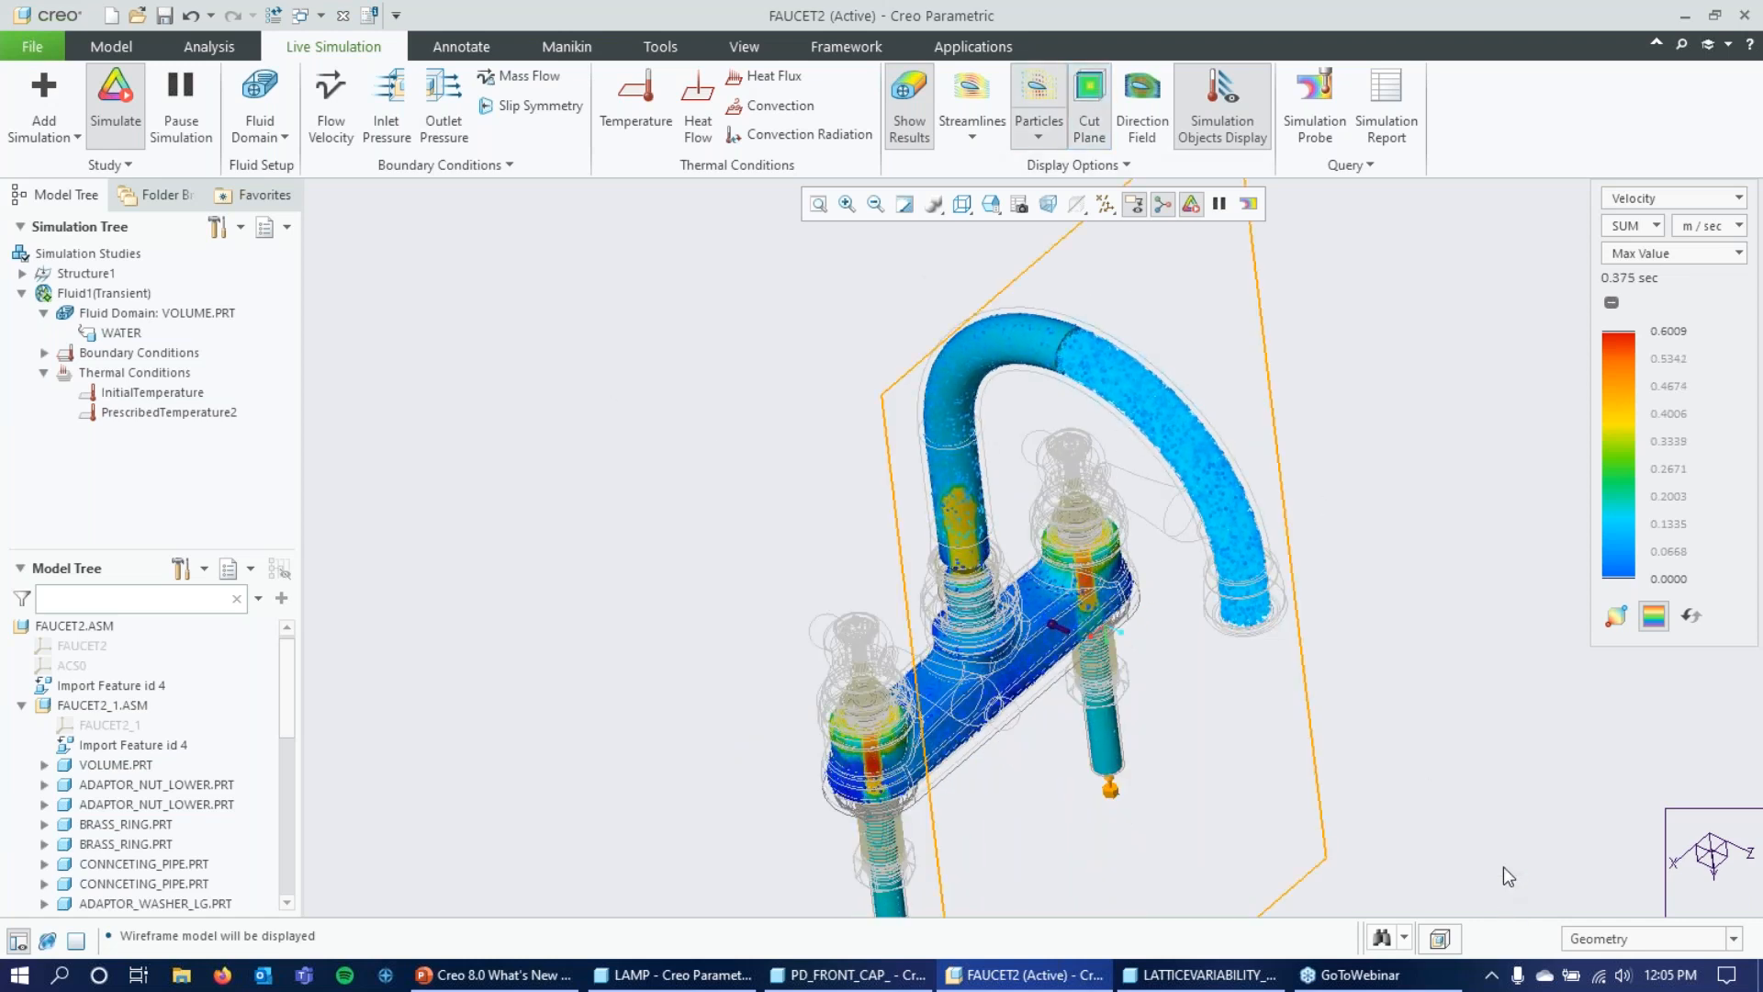
Set the selection filter to Fluid Objects and move the cut plane through the faucet to an offset of about -0.117.
mouse_move(658, 515)
middle_down()
mouse_move(665, 460)
mouse_move(642, 445)
mouse_move(646, 487)
middle_up()
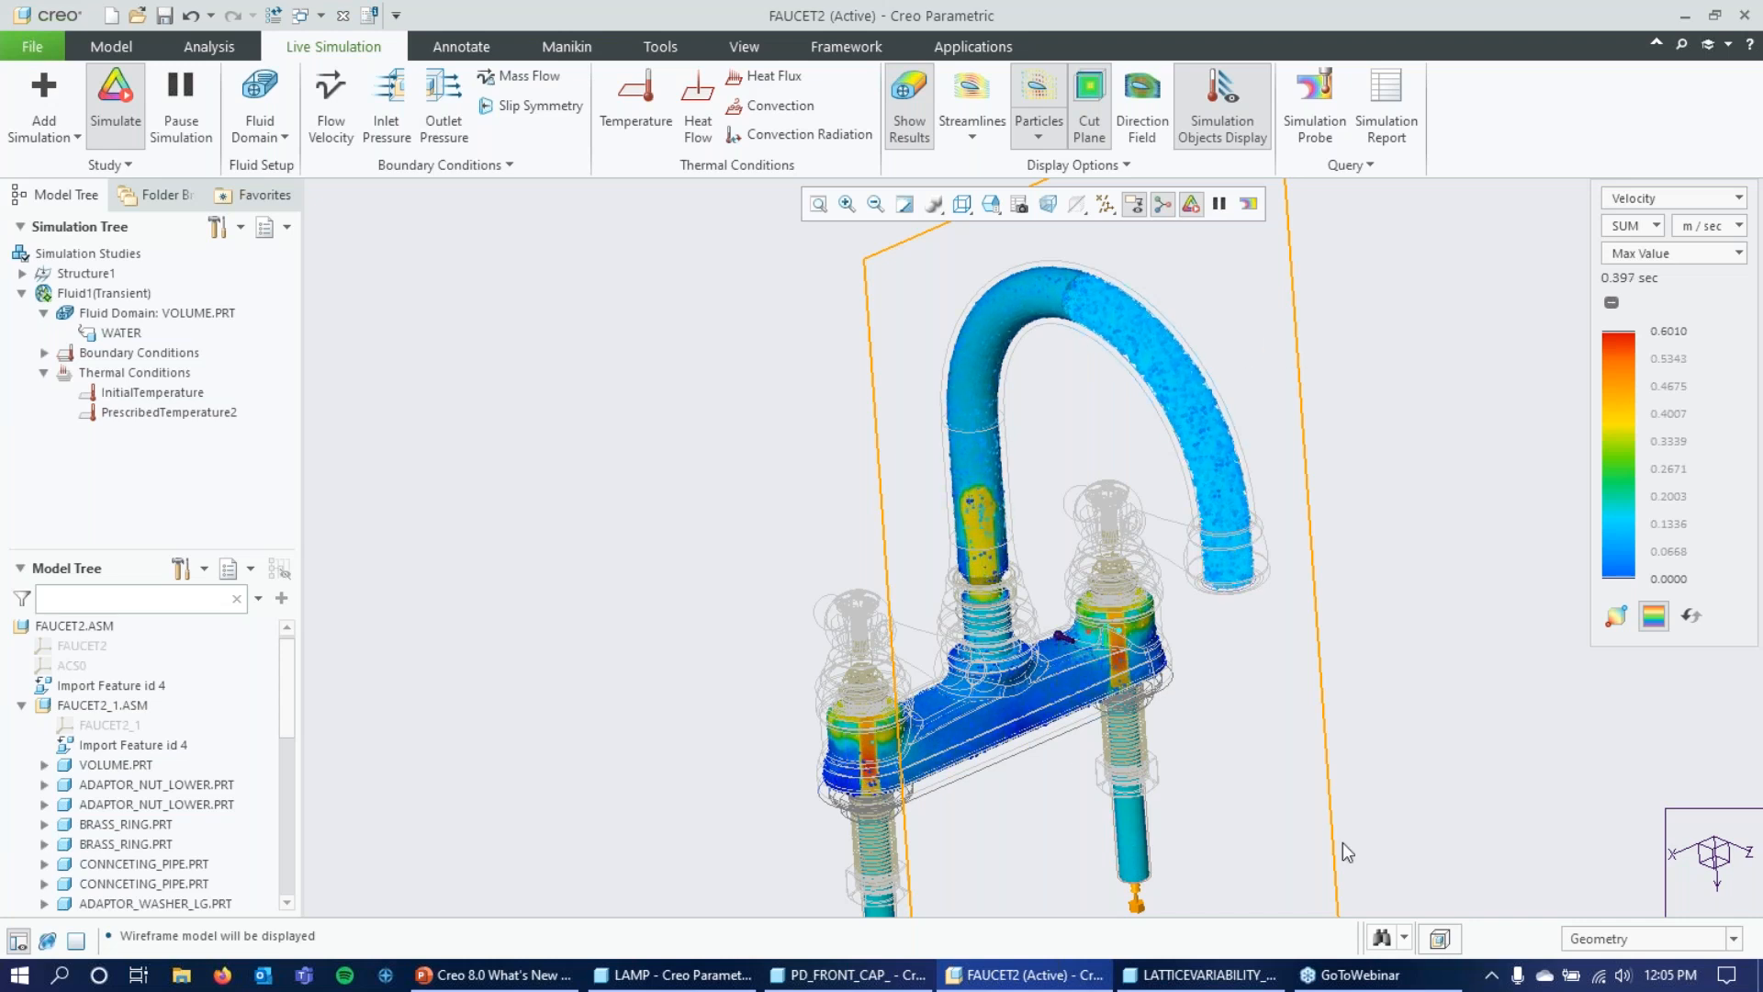
click(1651, 940)
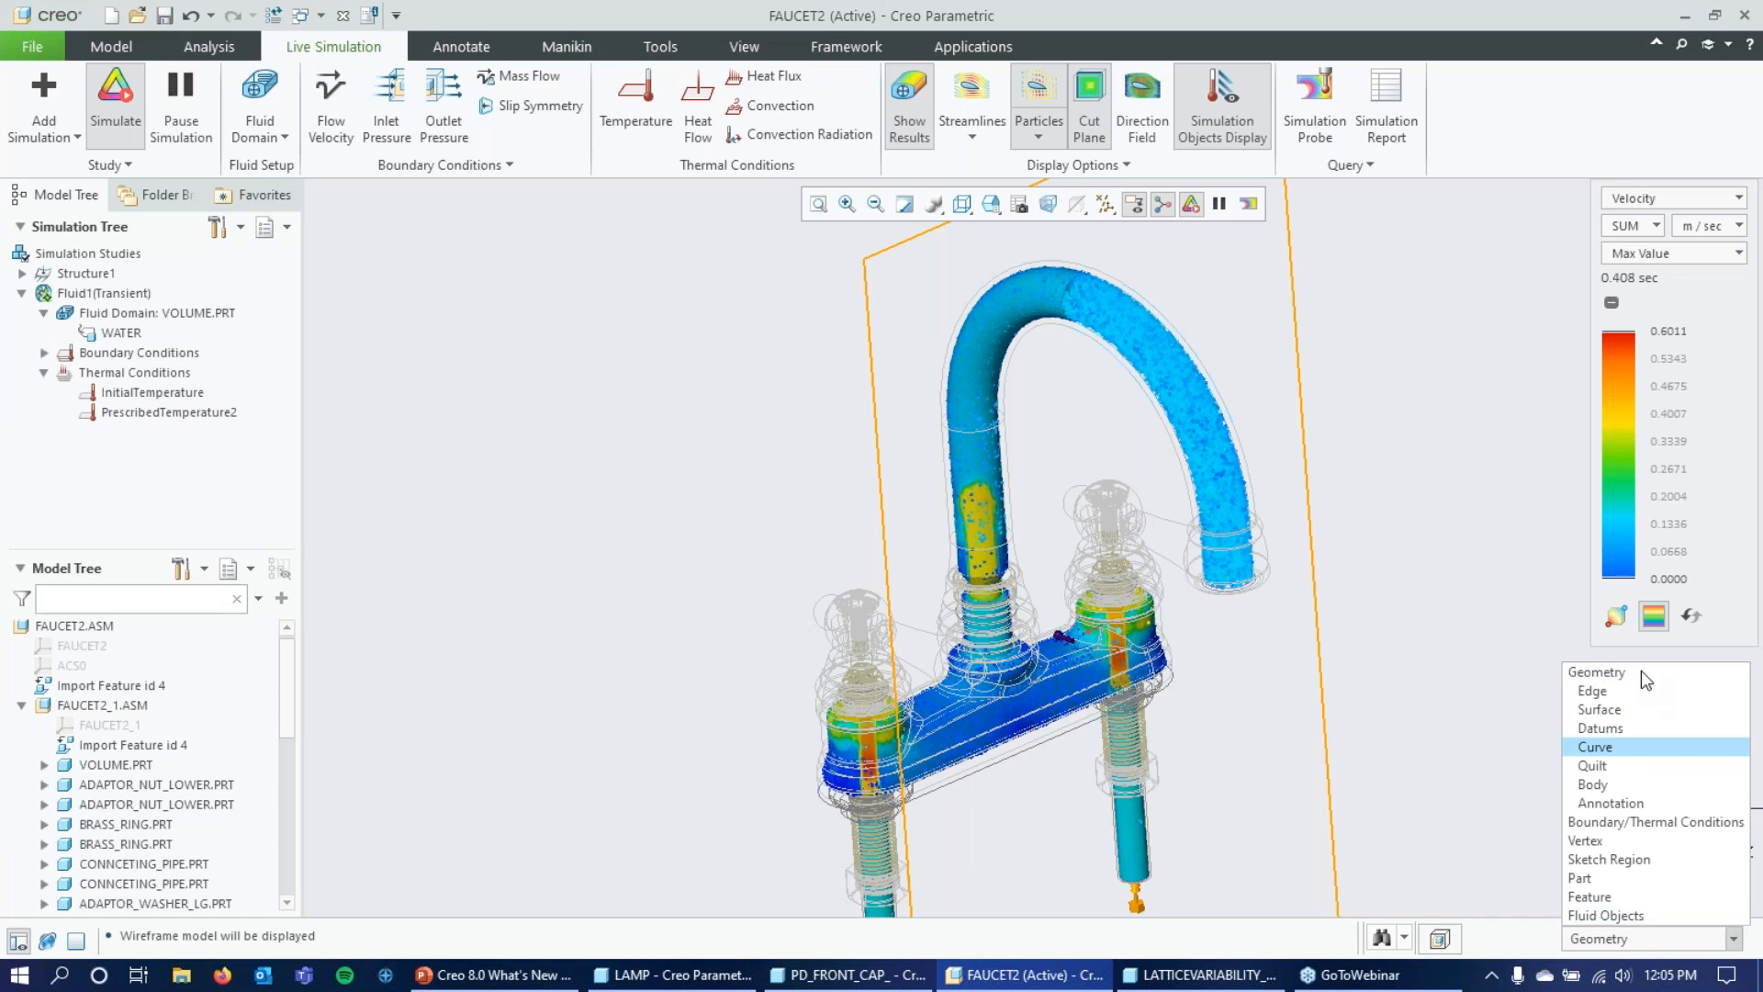
click(1631, 915)
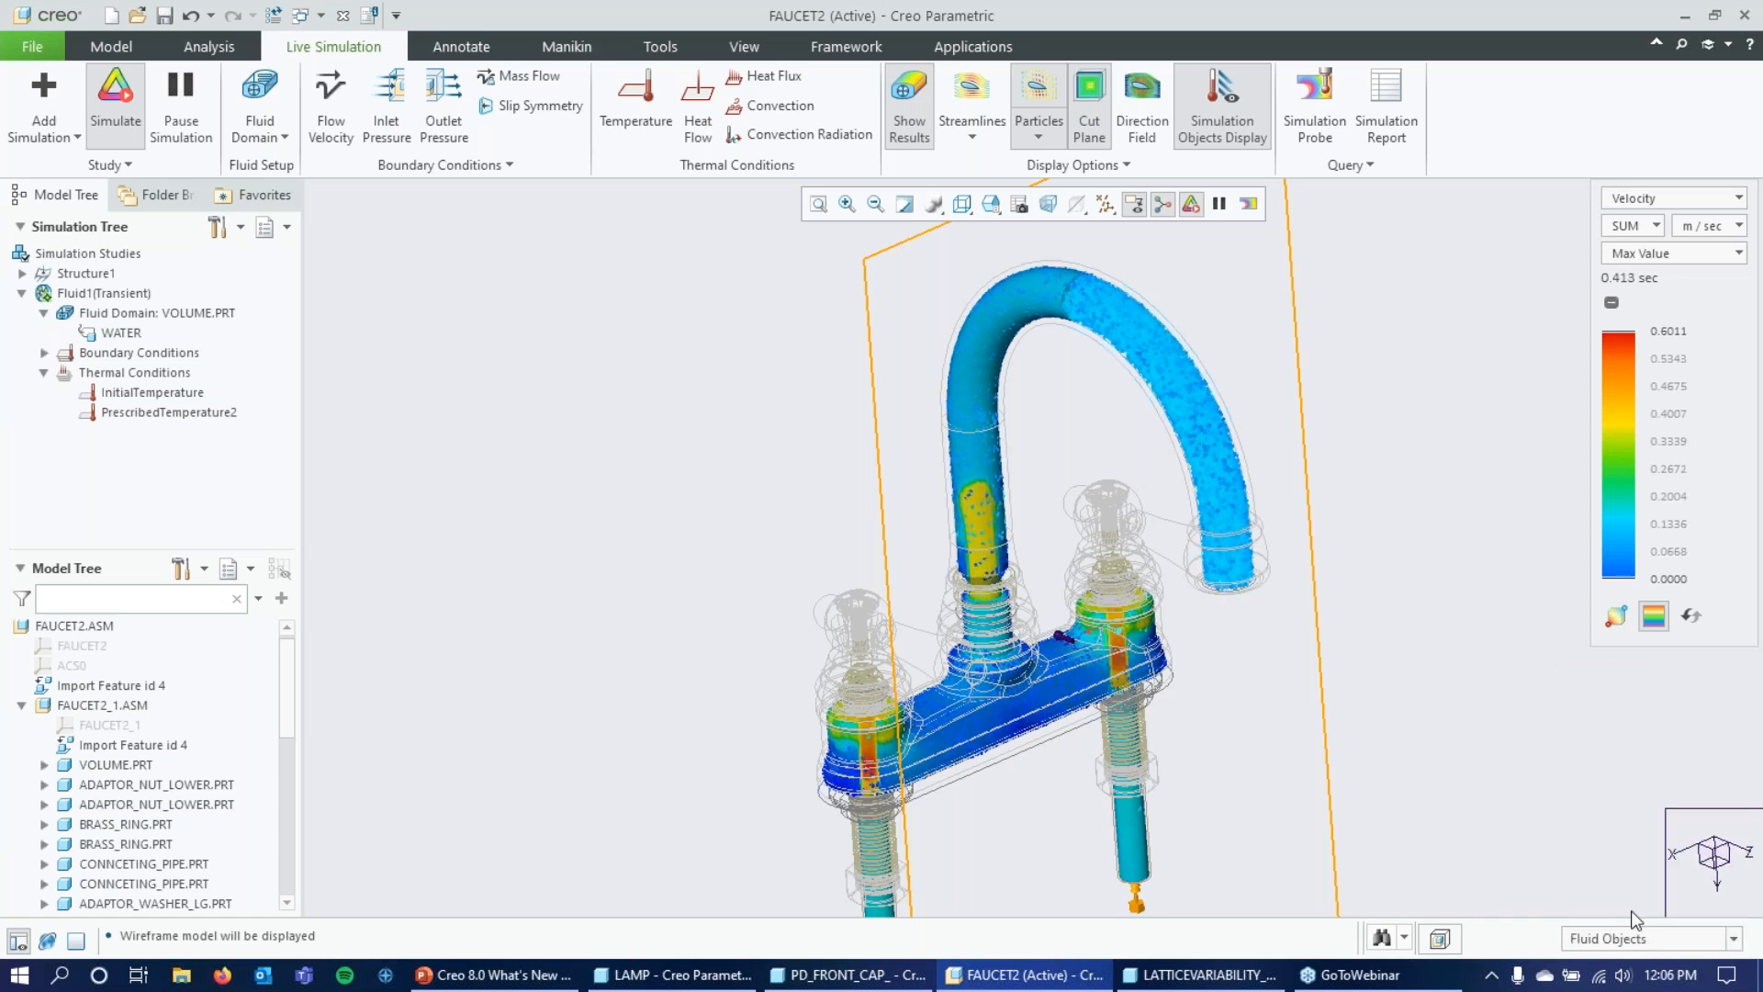
click(875, 259)
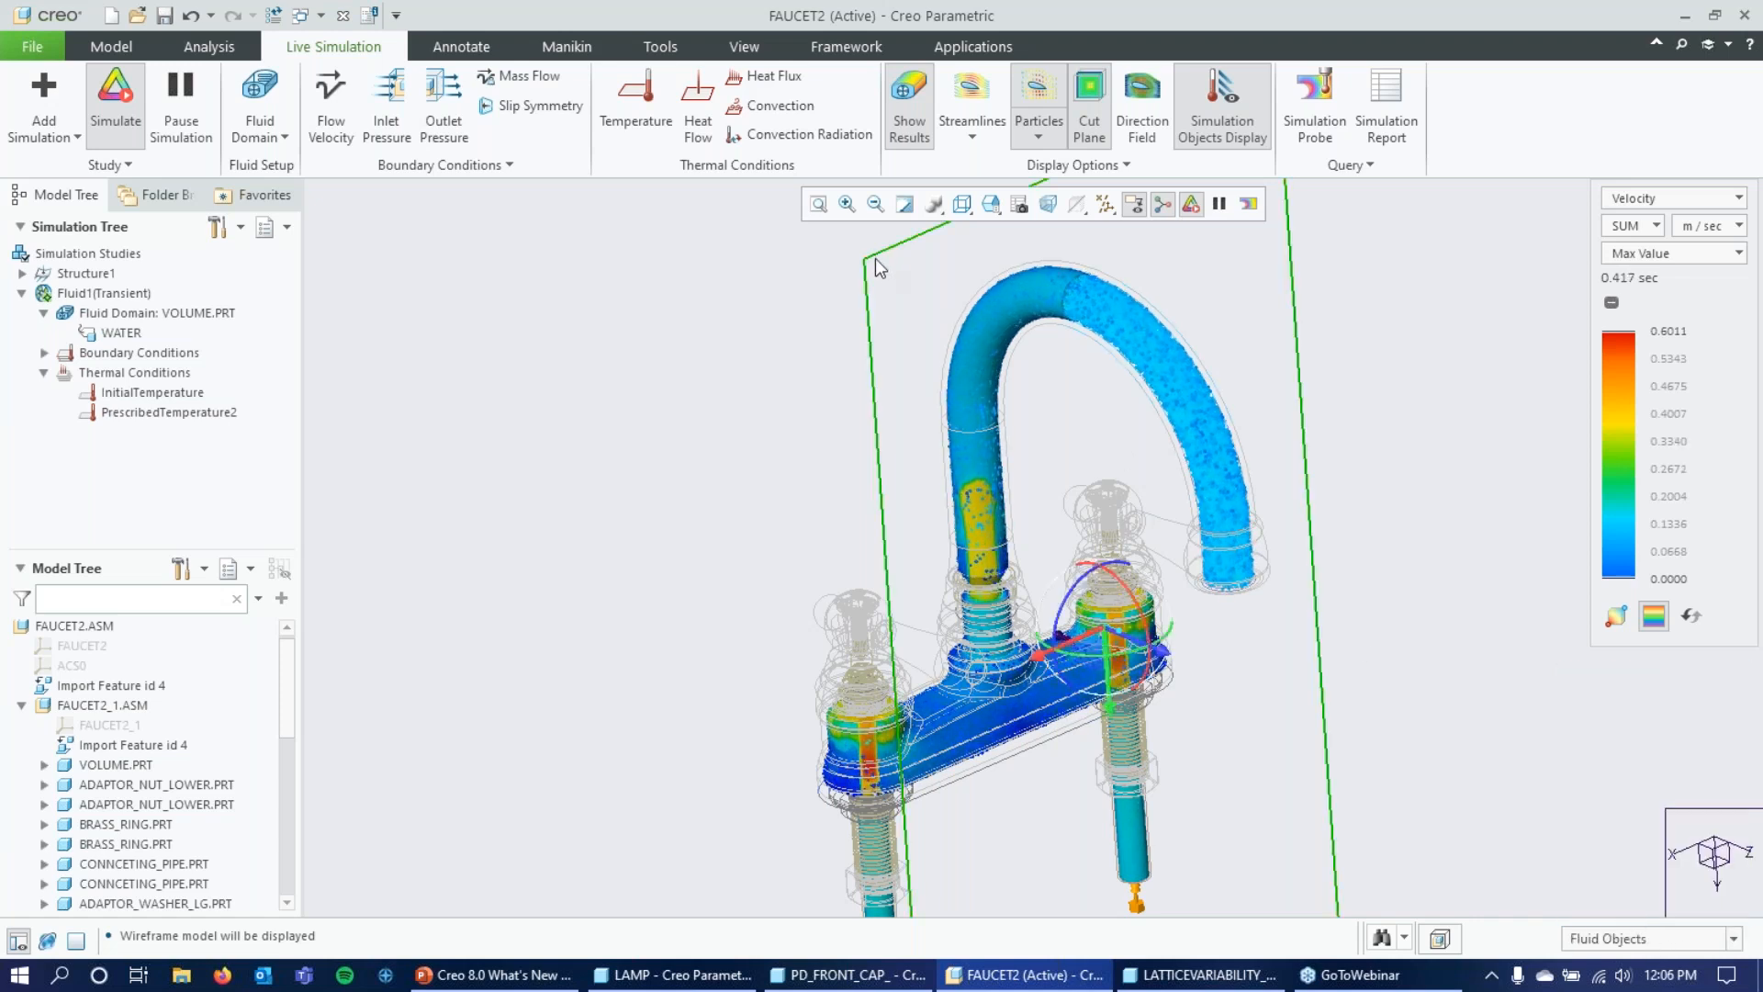
drag(1138, 658, 995, 603)
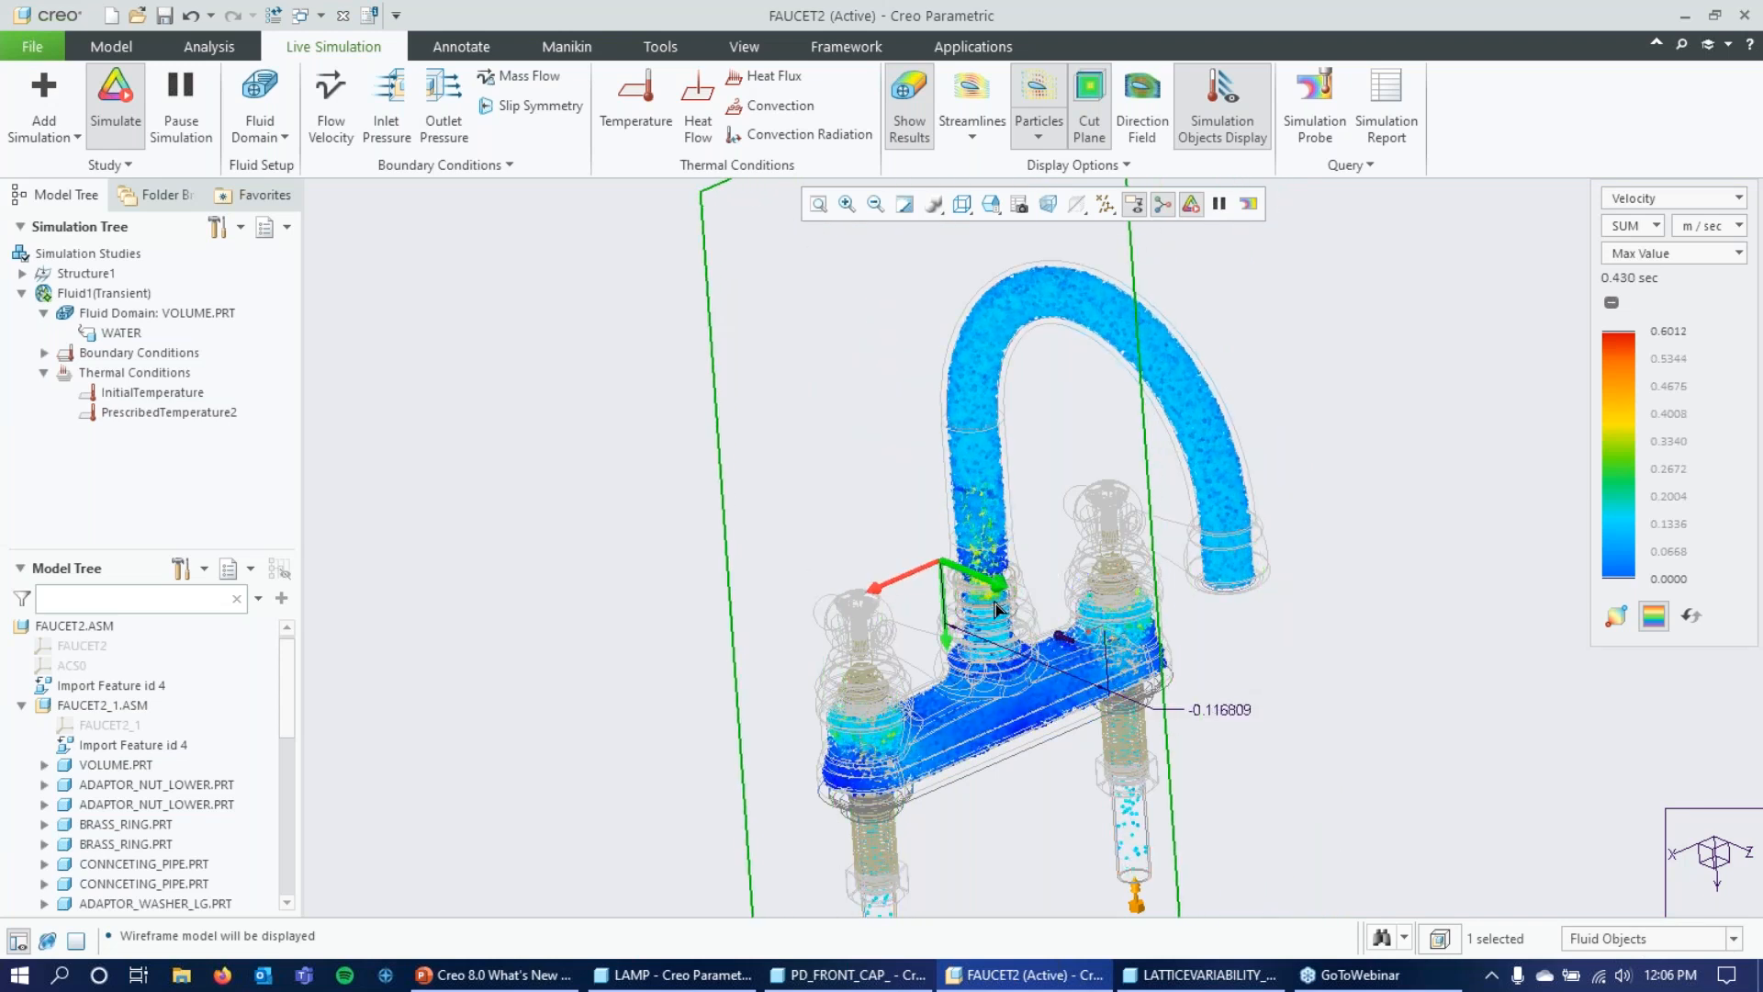
Examine the sectioned velocity particles around the handle valves, the base and the foot of the spout.
scroll(852, 738, up, 2)
scroll(852, 738, up, 5)
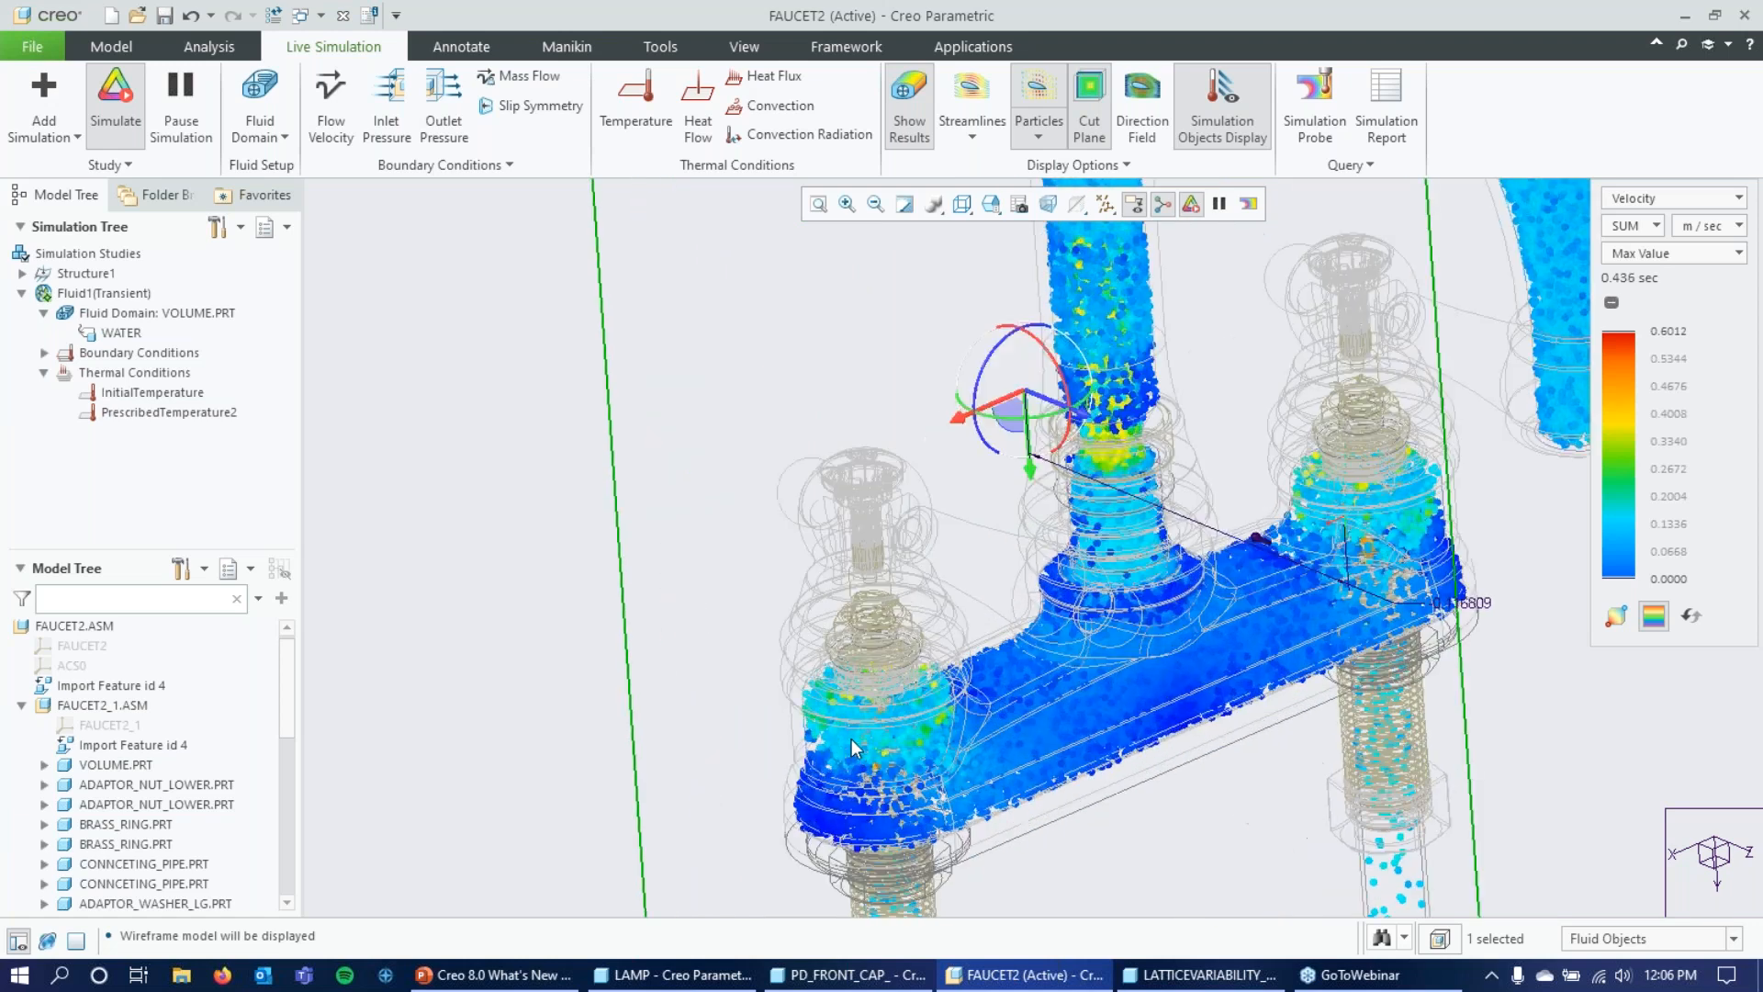
scroll(950, 615, down, 3)
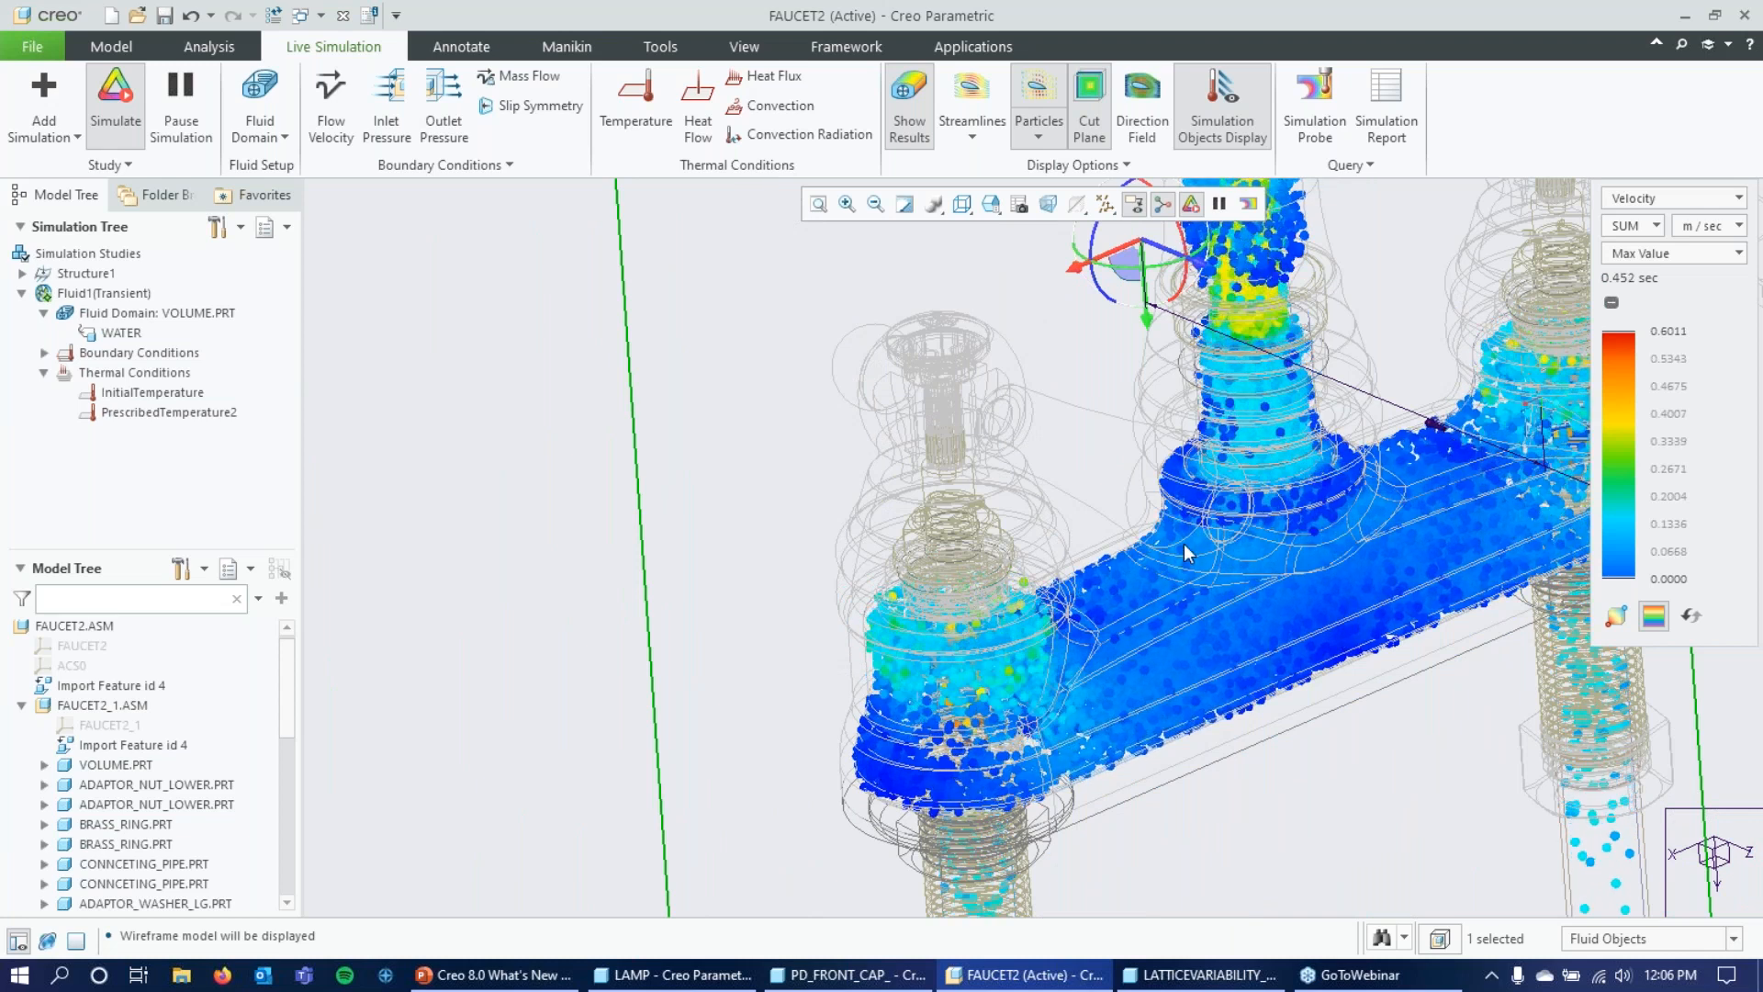
middle_drag(1142, 619, 1109, 588)
scroll(1109, 587, up, 1)
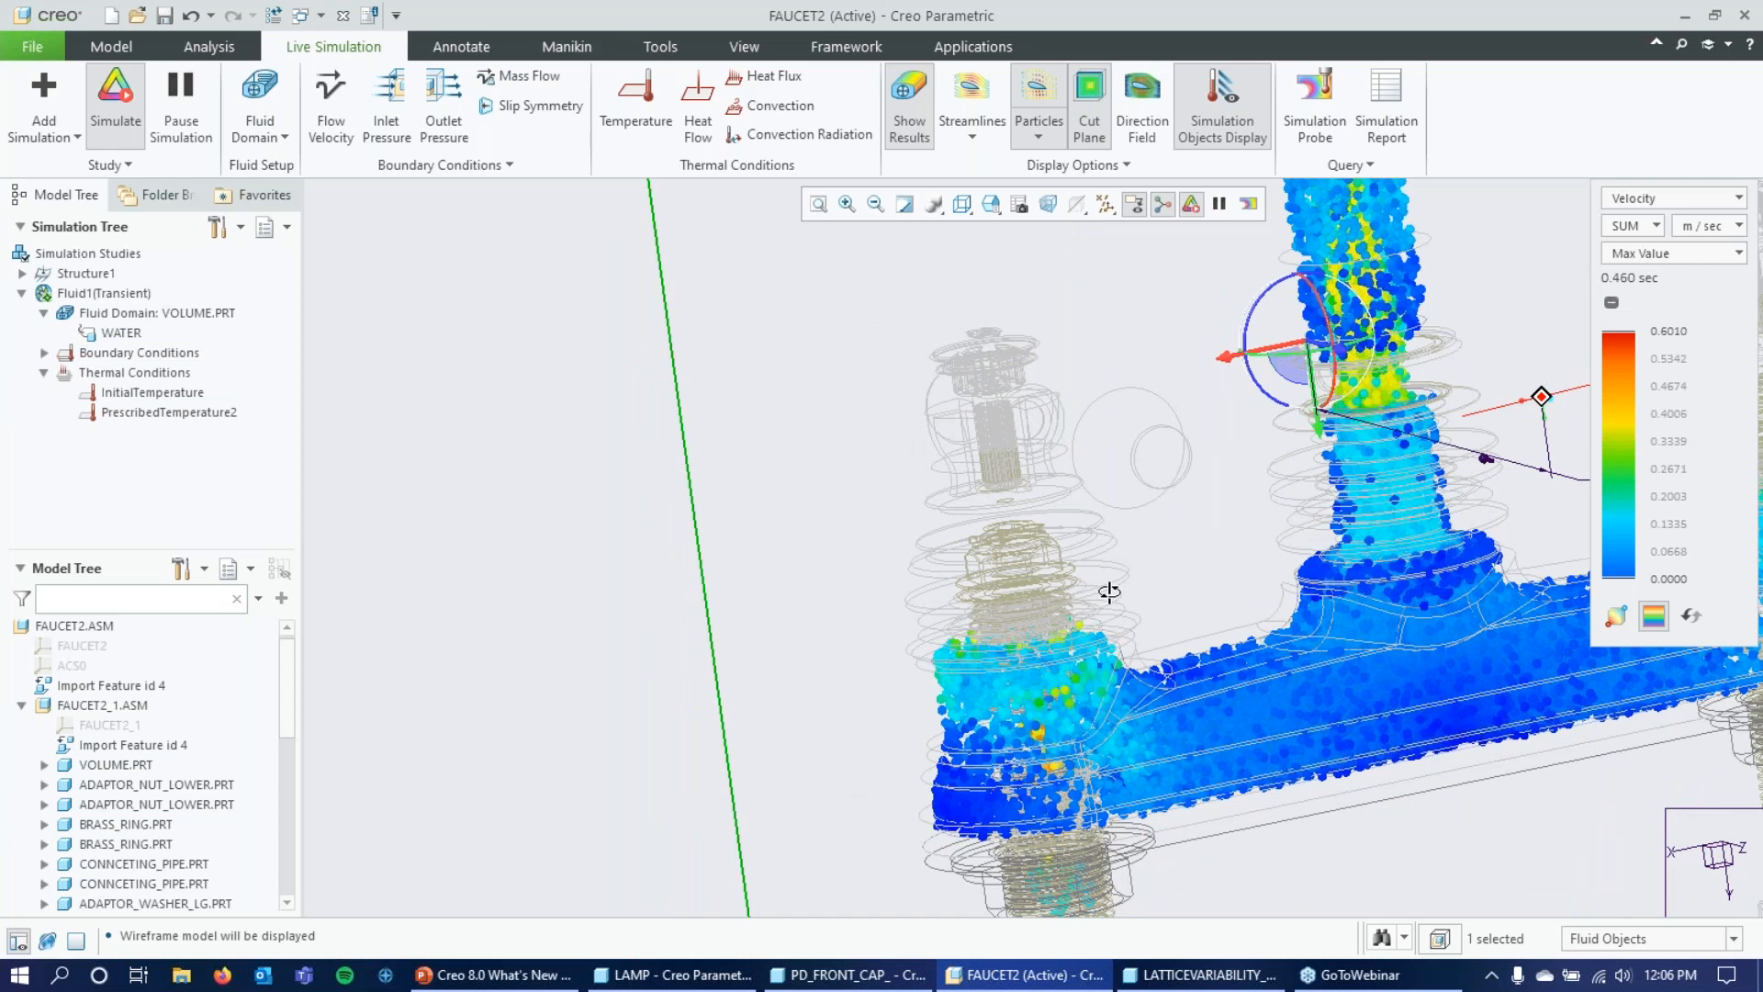
scroll(1033, 592, up, 1)
scroll(1021, 588, up, 1)
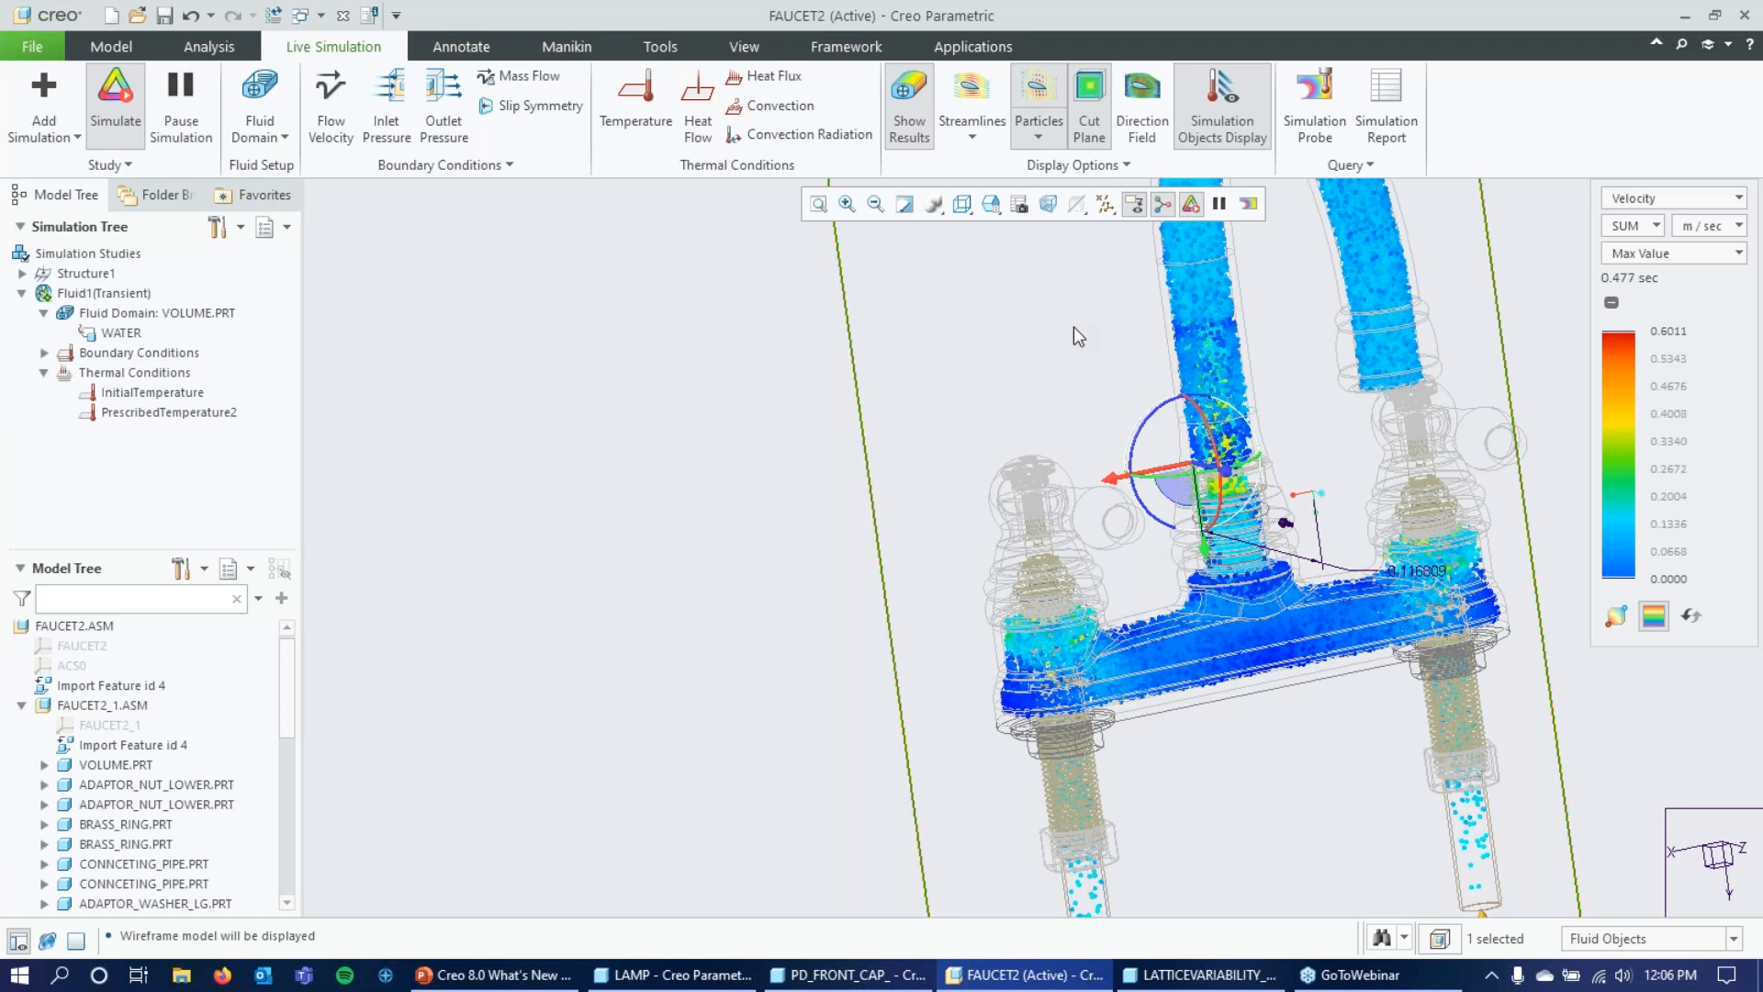
Stop the simulation, turn off Transient Mode for the Fluid1 study and run the simulation again.
click(115, 108)
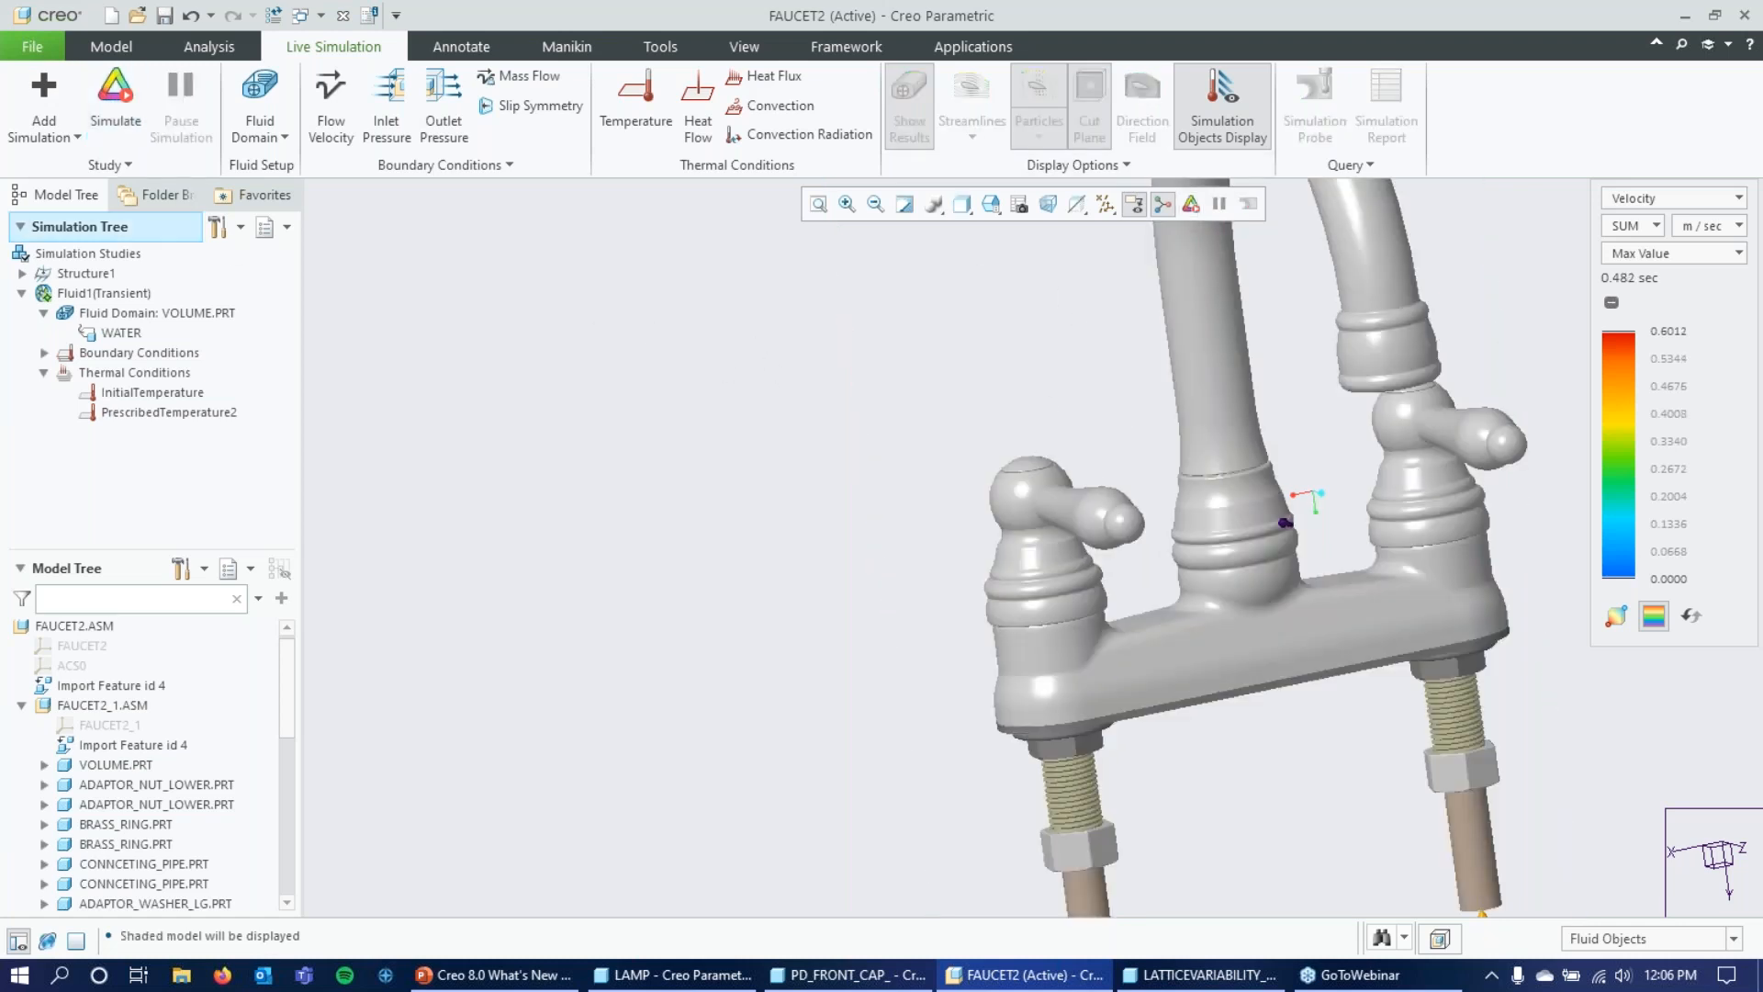
click(110, 164)
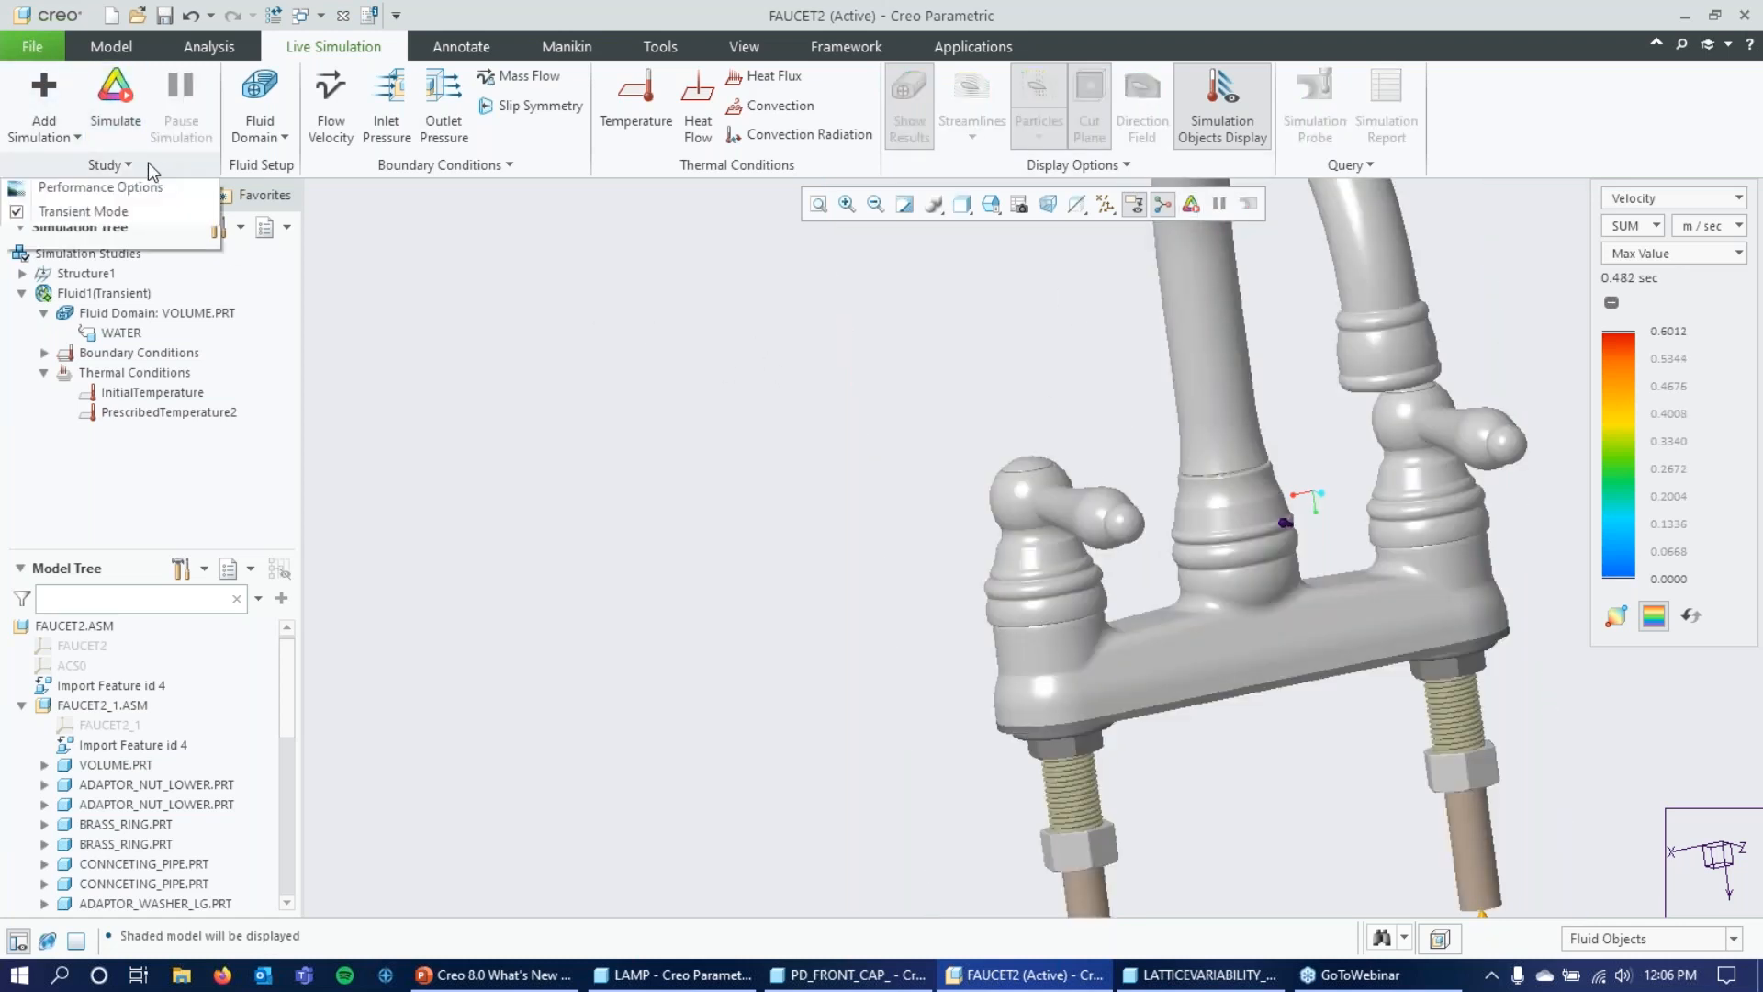
click(97, 213)
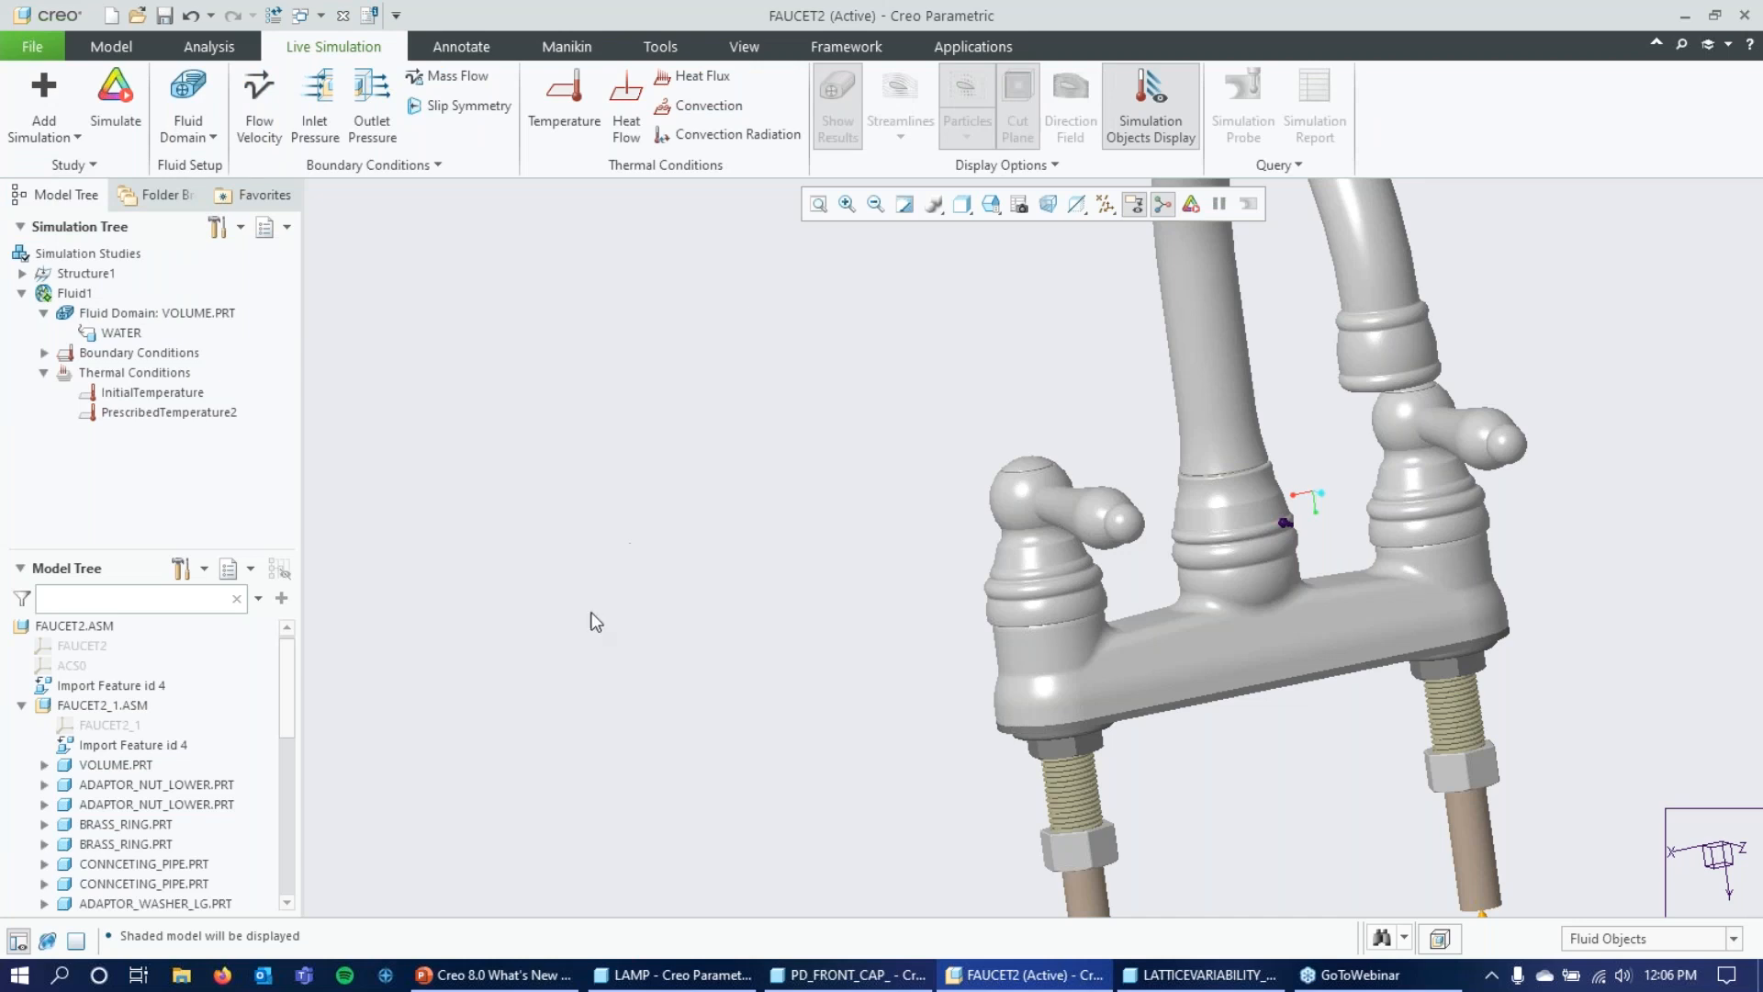
click(125, 95)
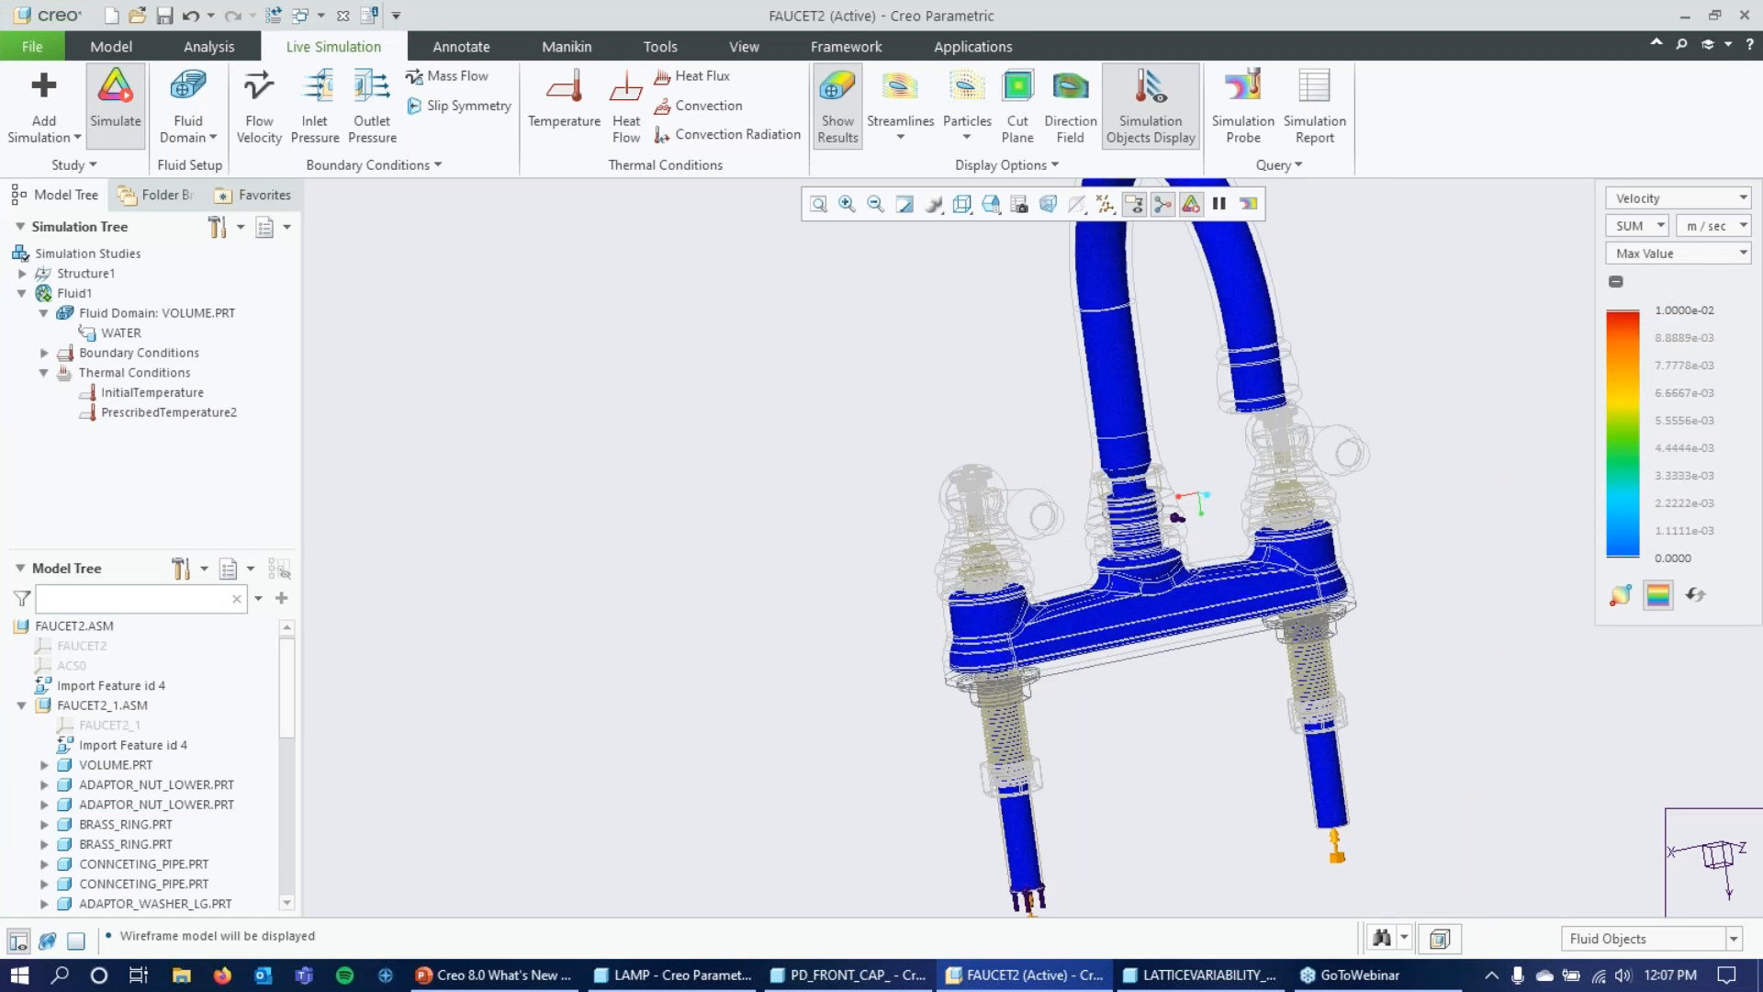
Examine the velocity results on the faucet's fluid volume, from the spout to the base, handle inlets and supply pipes.
middle_drag(824, 408, 944, 464)
scroll(781, 402, up, 3)
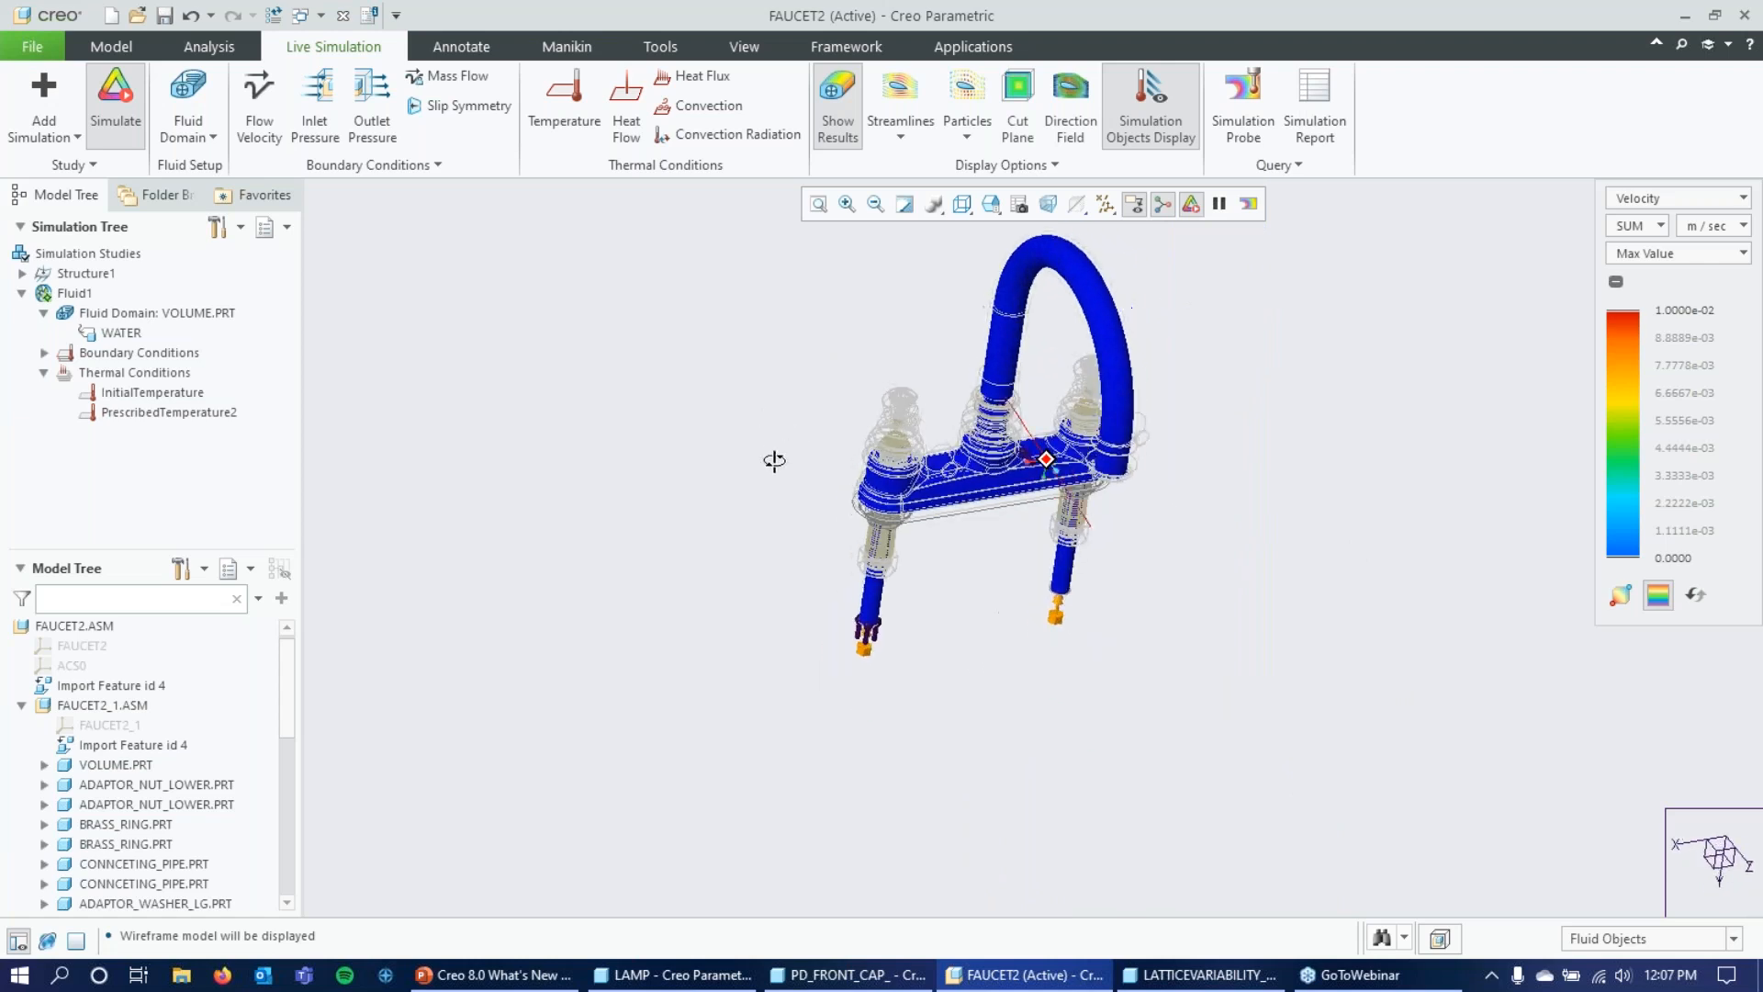
middle_drag(771, 459, 1032, 470)
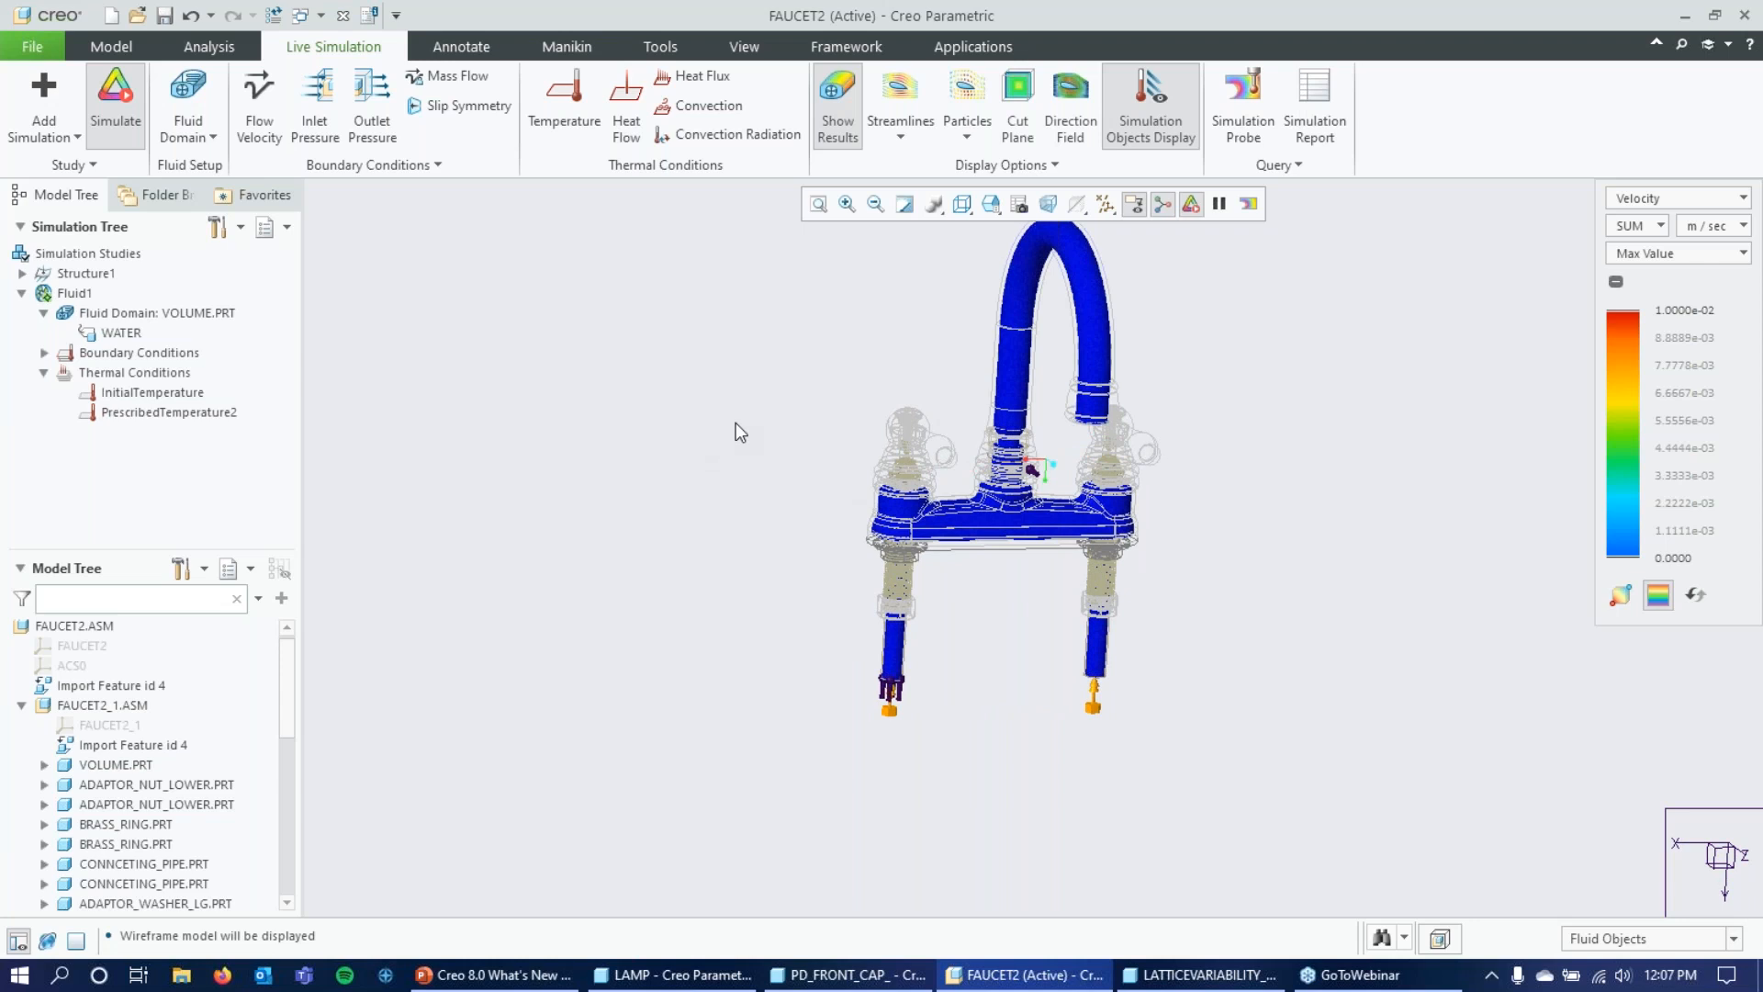
middle_drag(747, 366, 678, 585)
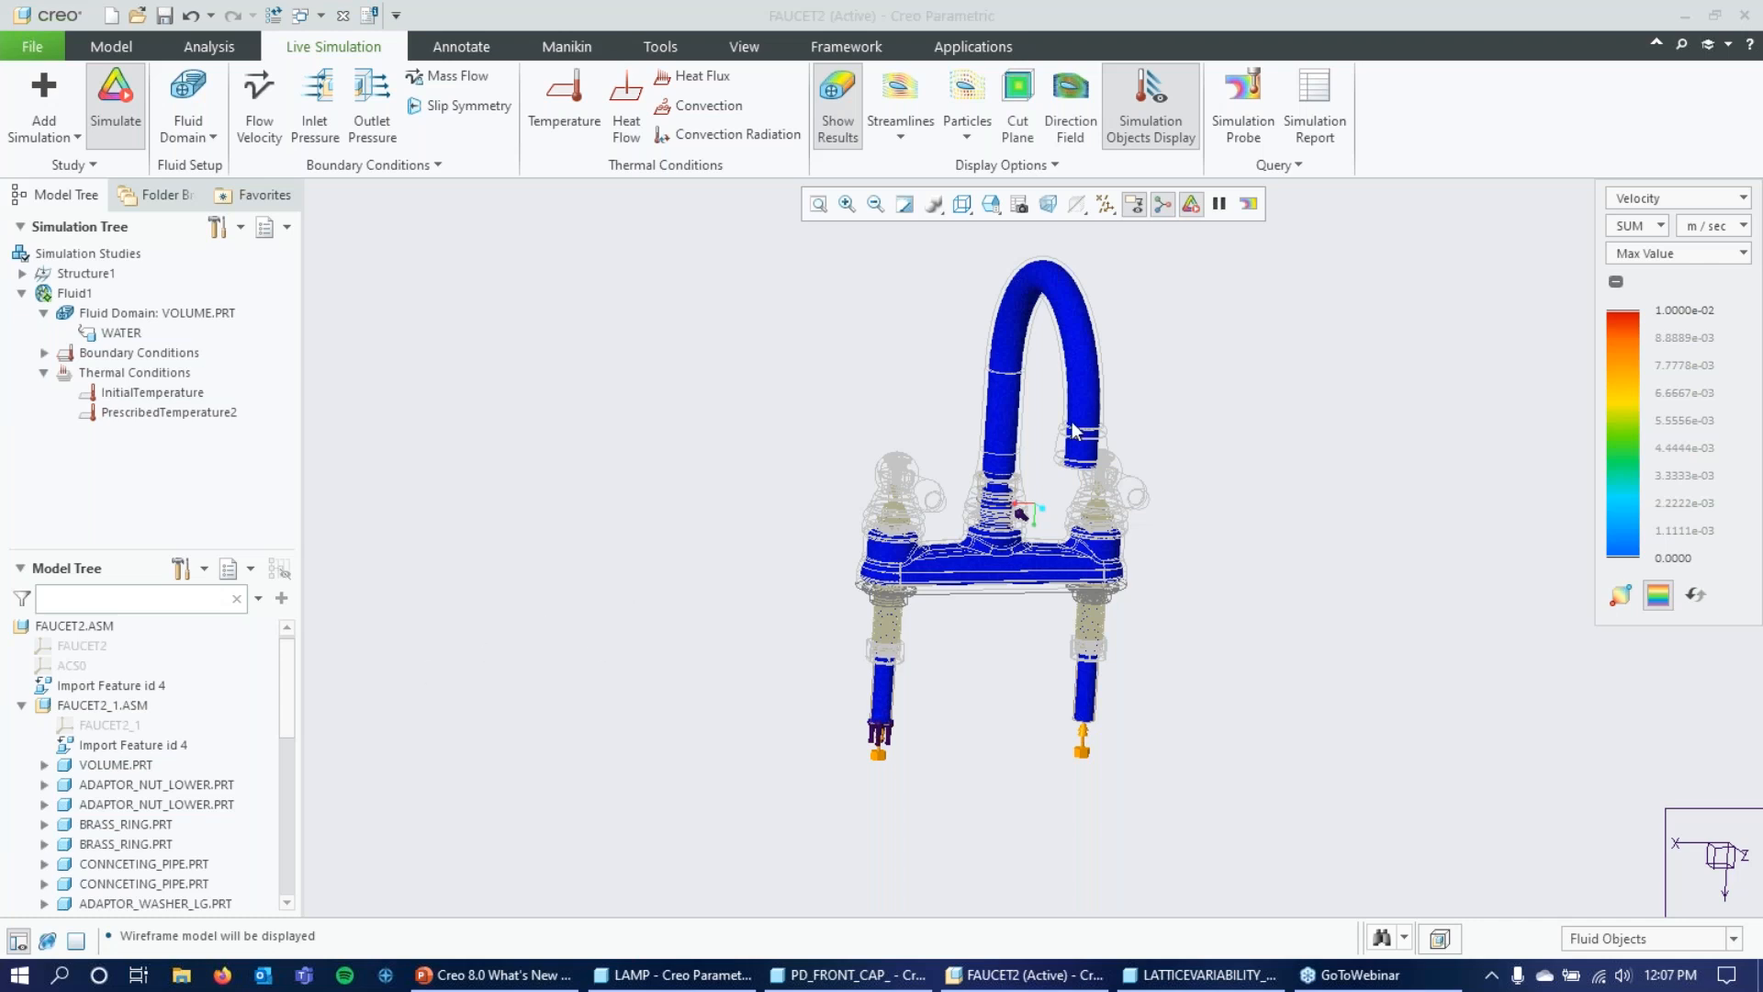
scroll(995, 428, down, 1)
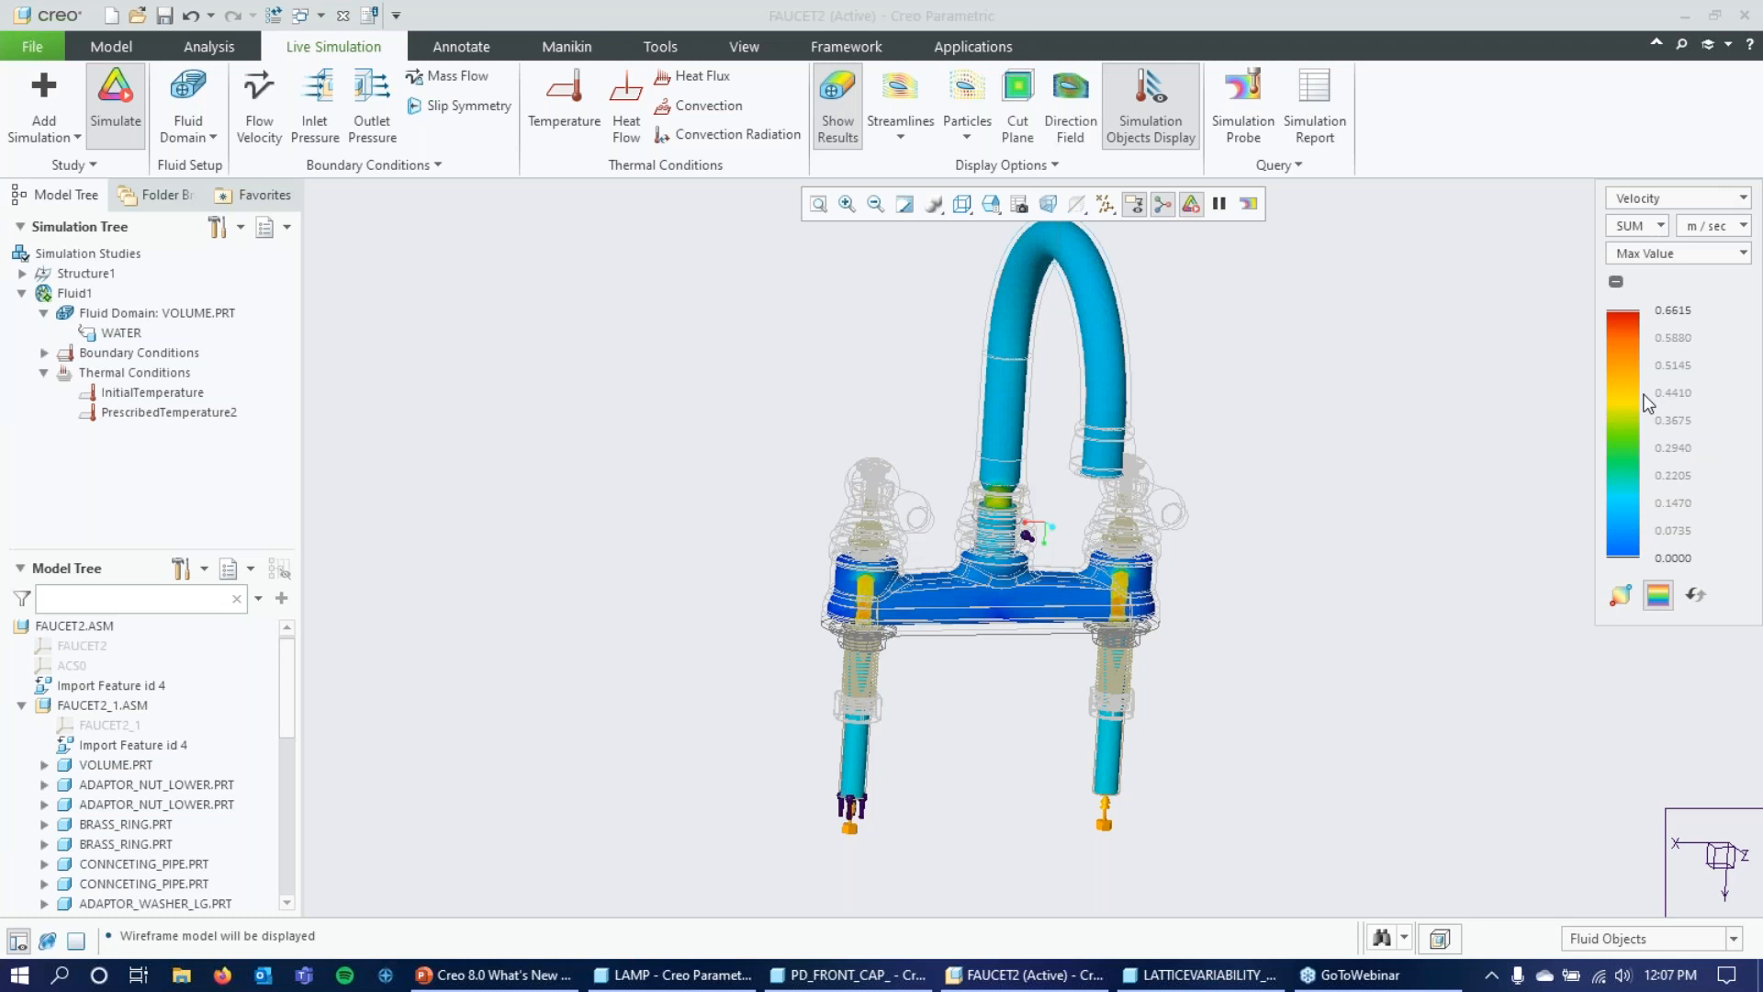
scroll(843, 604, down, 5)
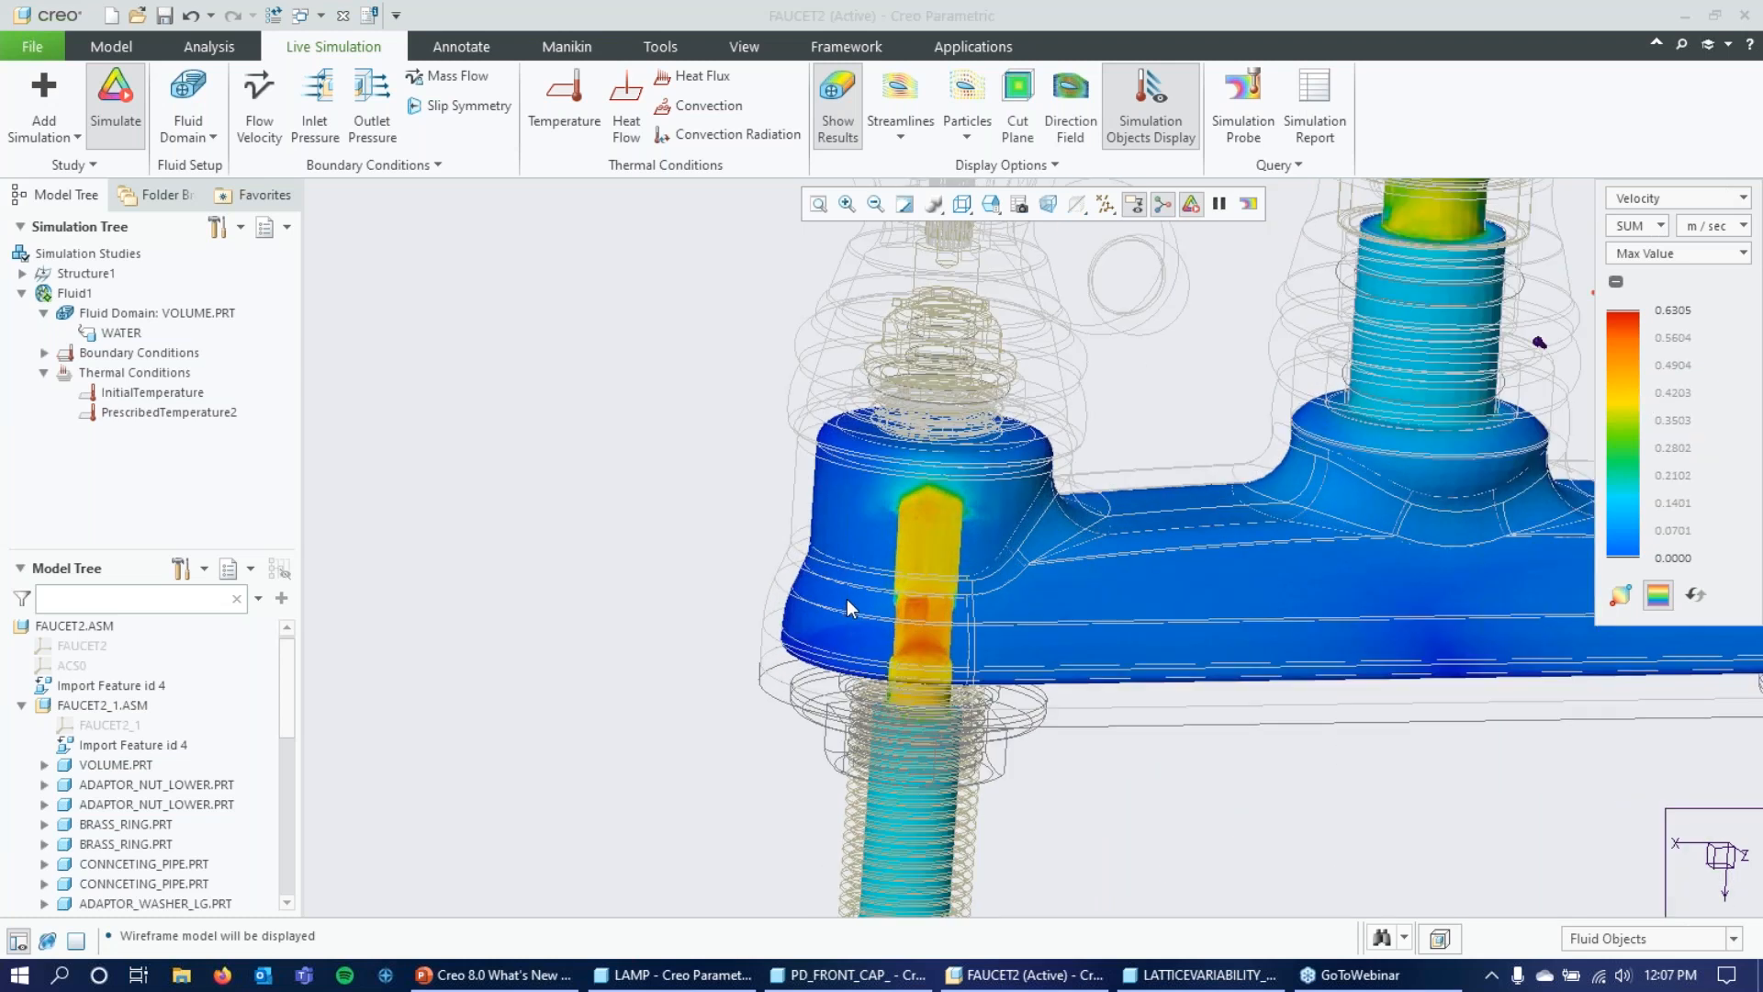
scroll(848, 599, up, 6)
scroll(1368, 574, down, 3)
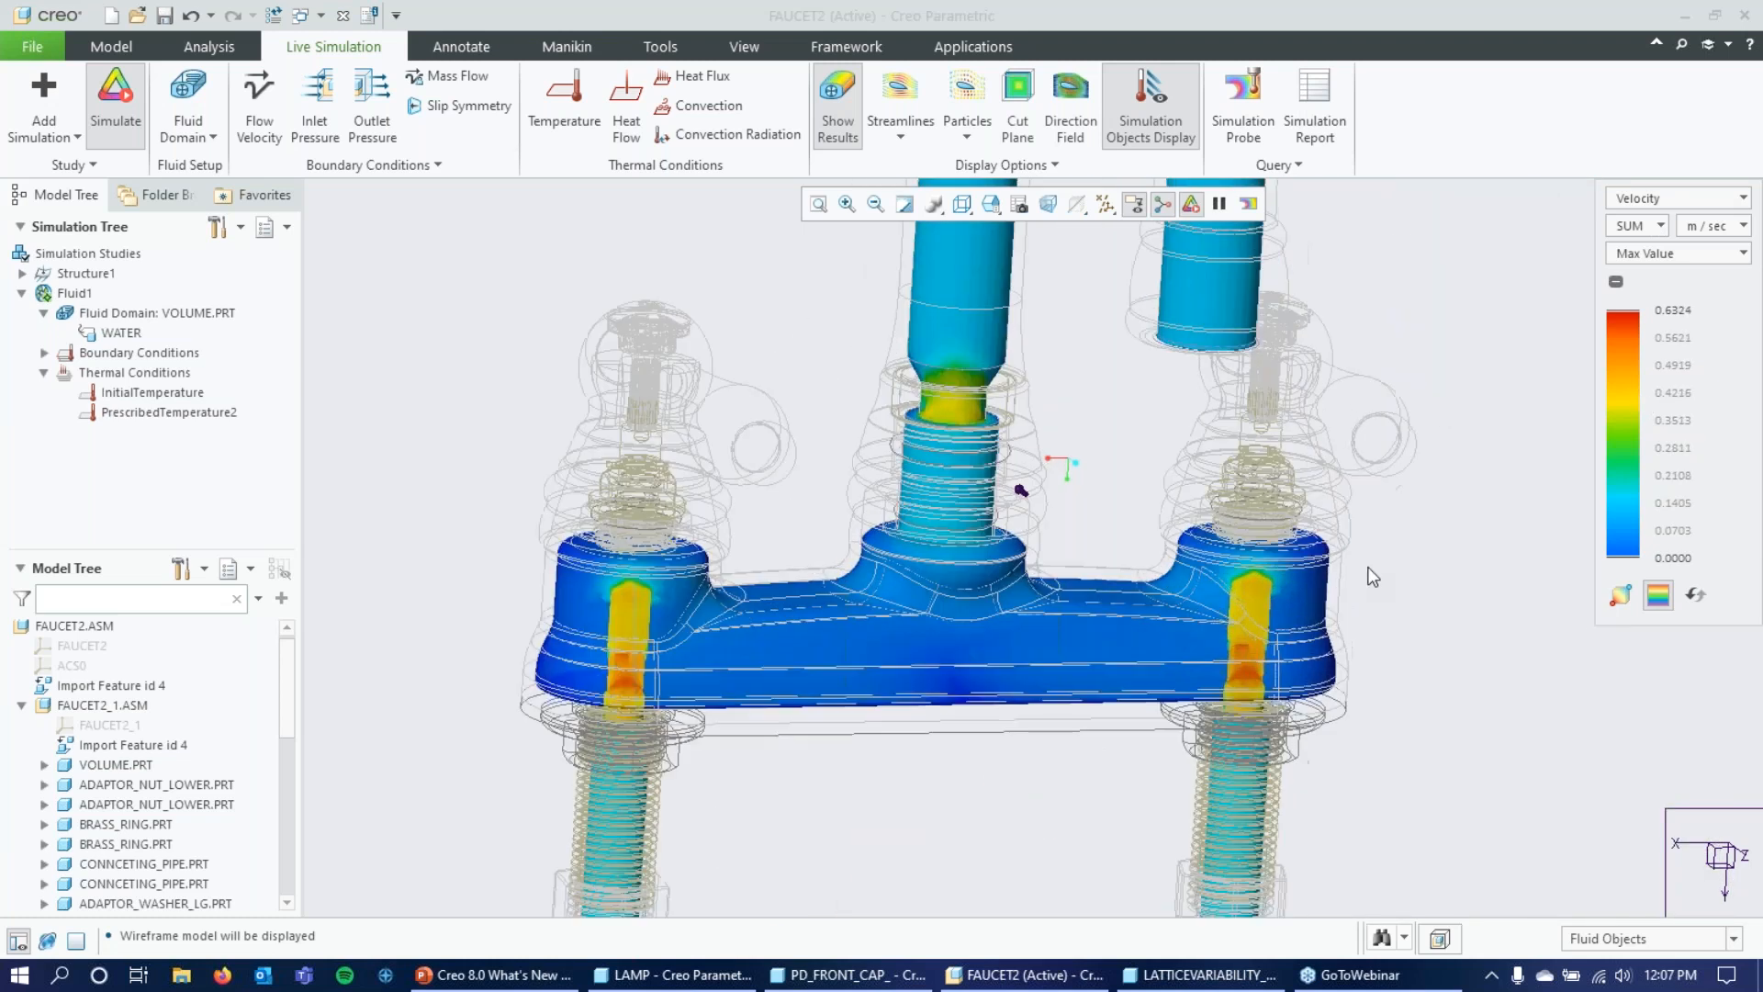
scroll(1370, 577, down, 1)
scroll(1392, 562, up, 4)
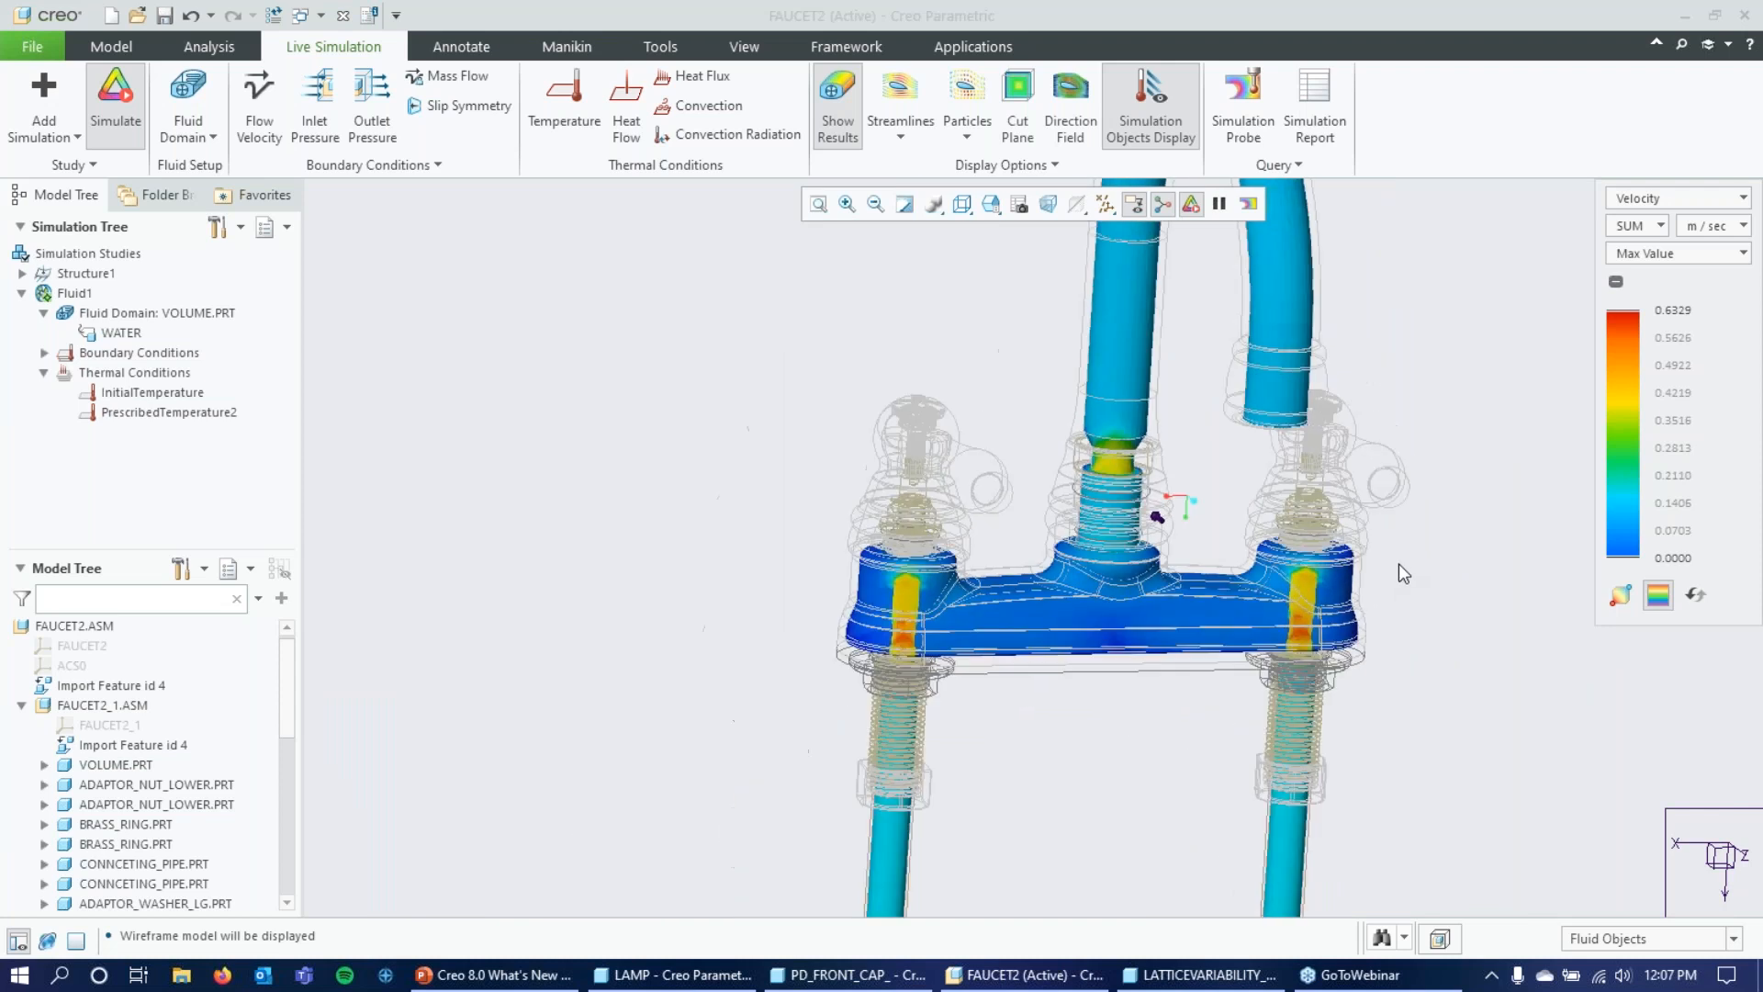
scroll(1371, 364, up, 3)
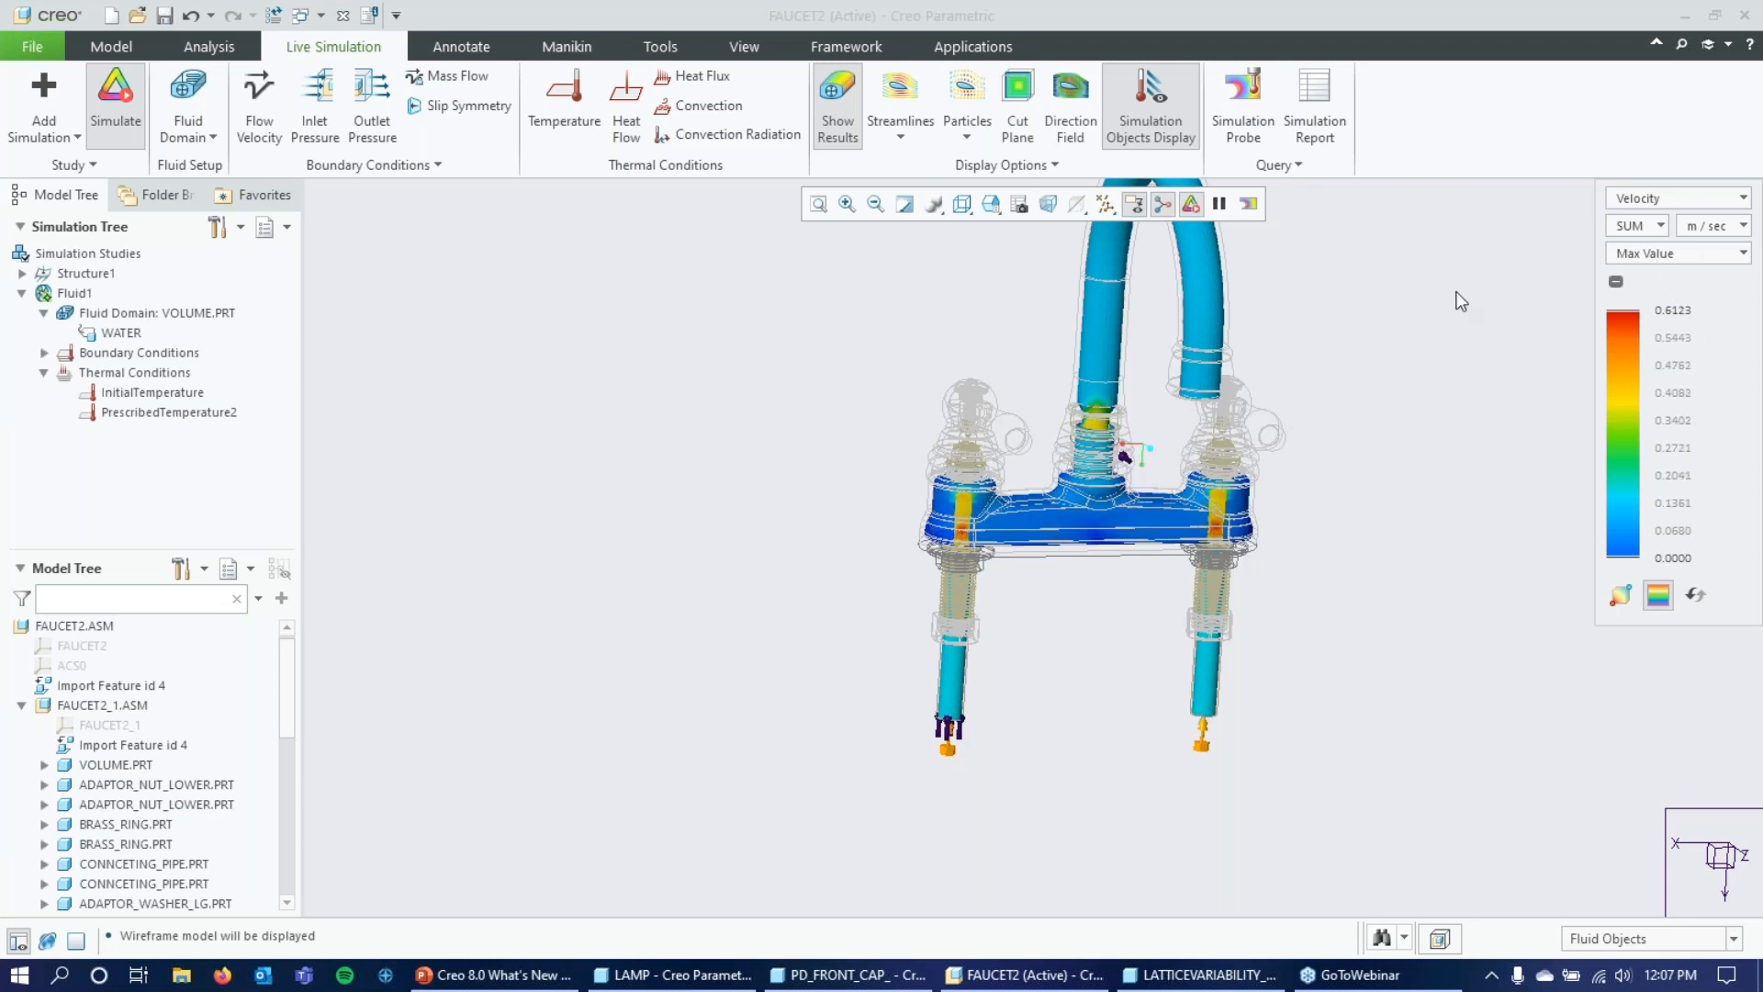
scroll(1042, 644, up, 2)
scroll(1199, 472, down, 2)
Show Temperature as the simulation result on the whole faucet.
click(1743, 200)
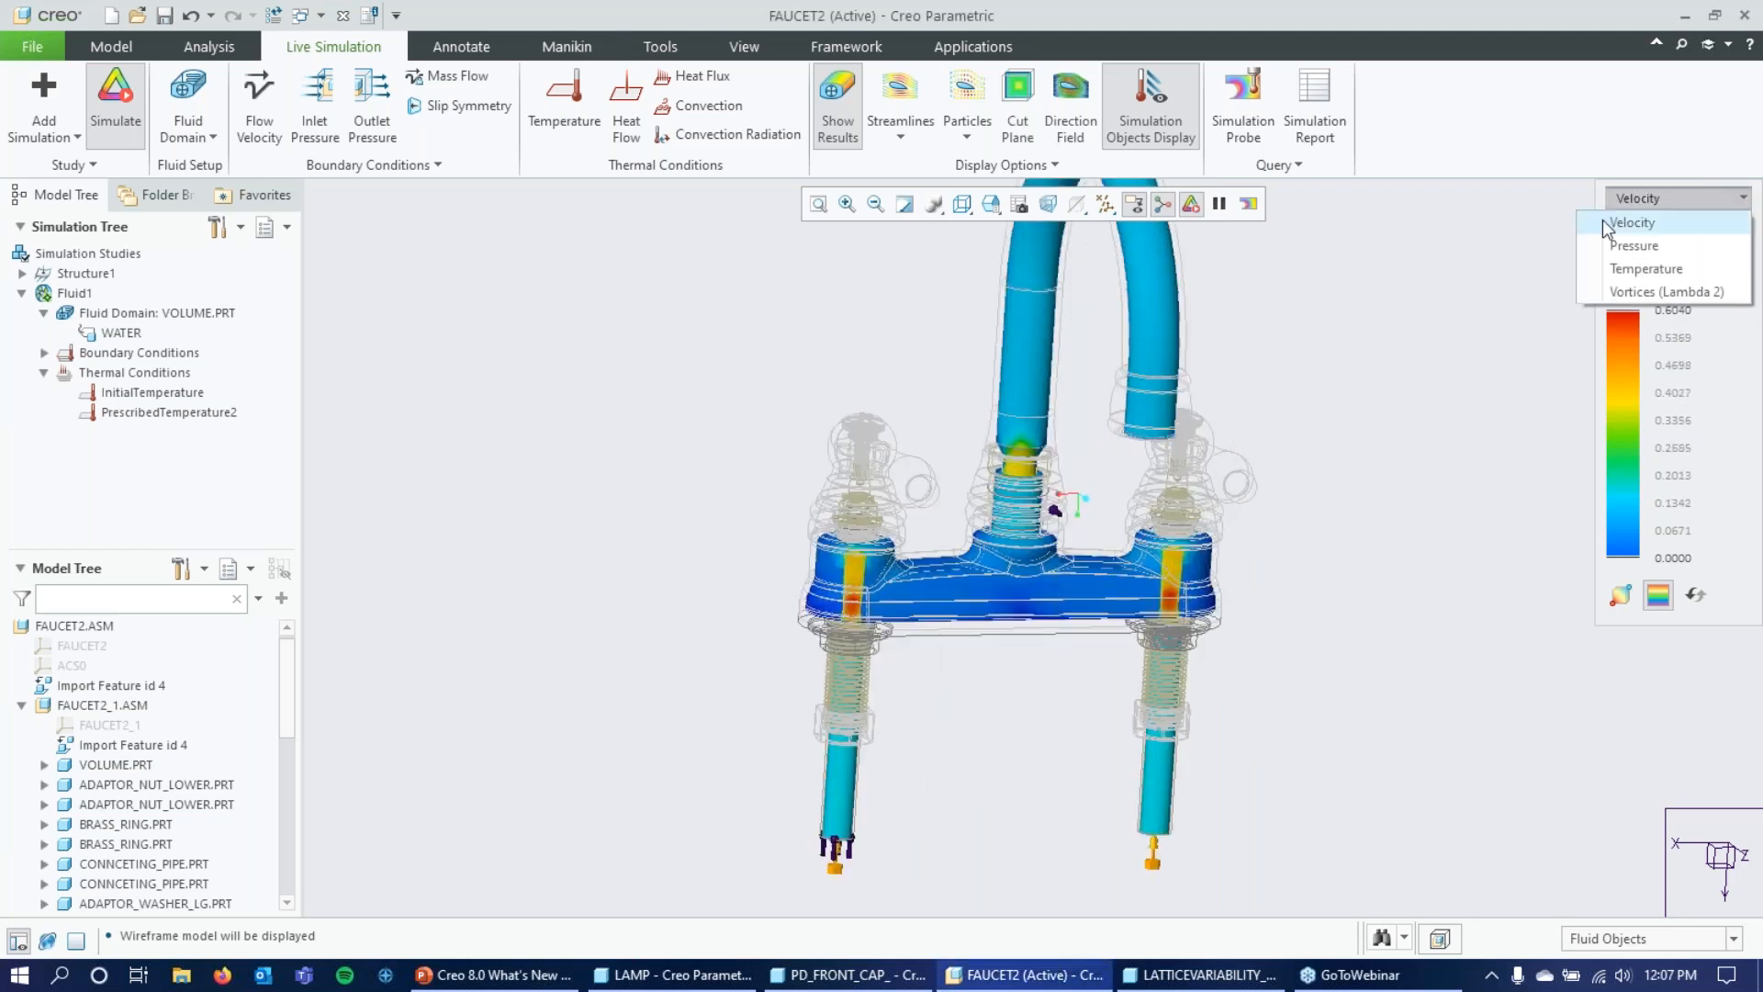
click(1666, 266)
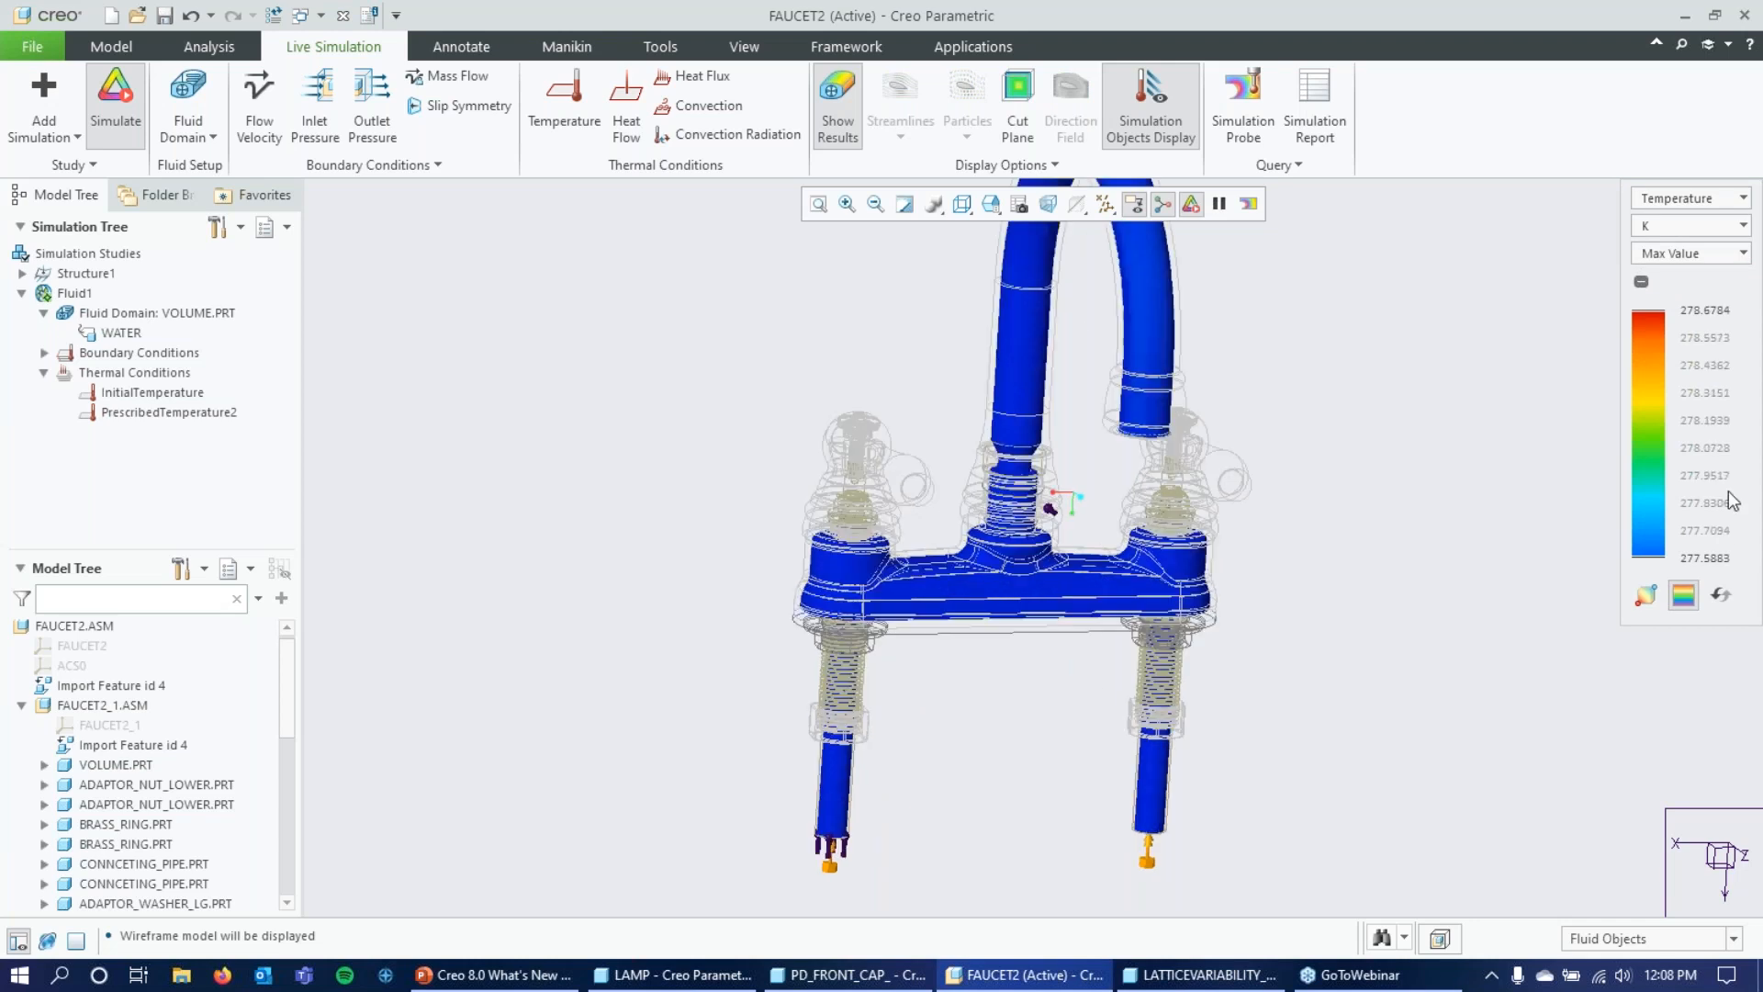
scroll(1007, 741, down, 2)
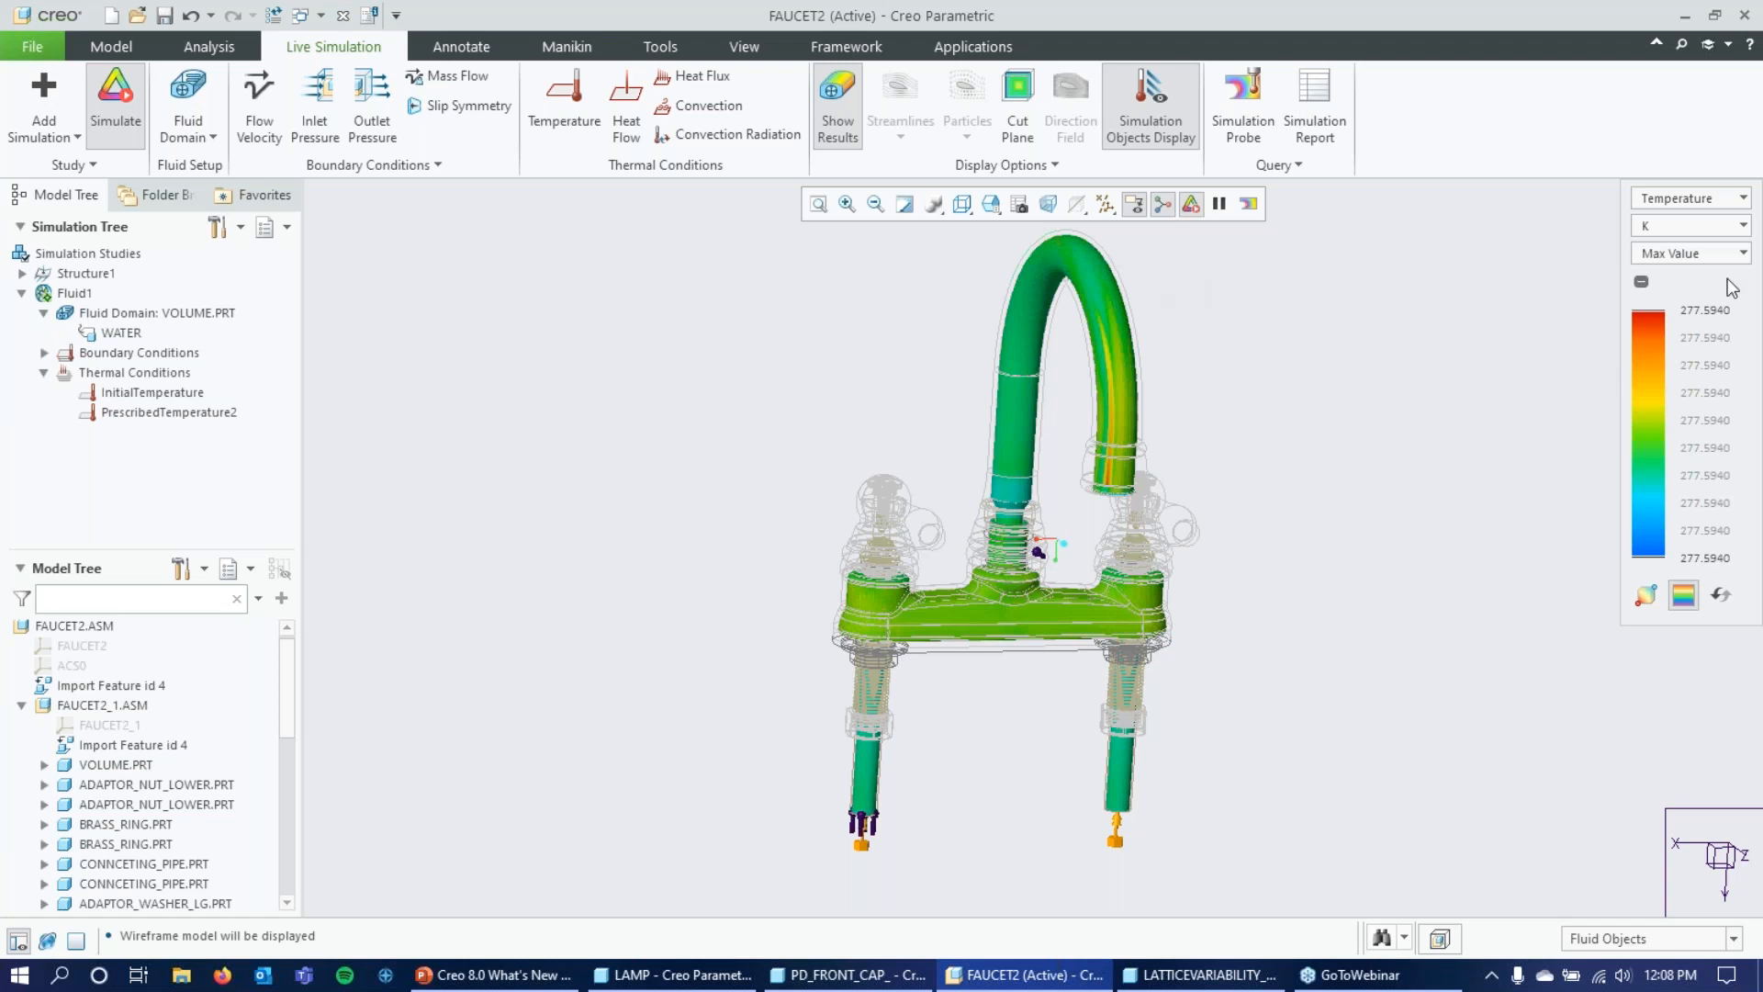
Hide the simulation objects and the simulation results on the faucet.
click(1166, 108)
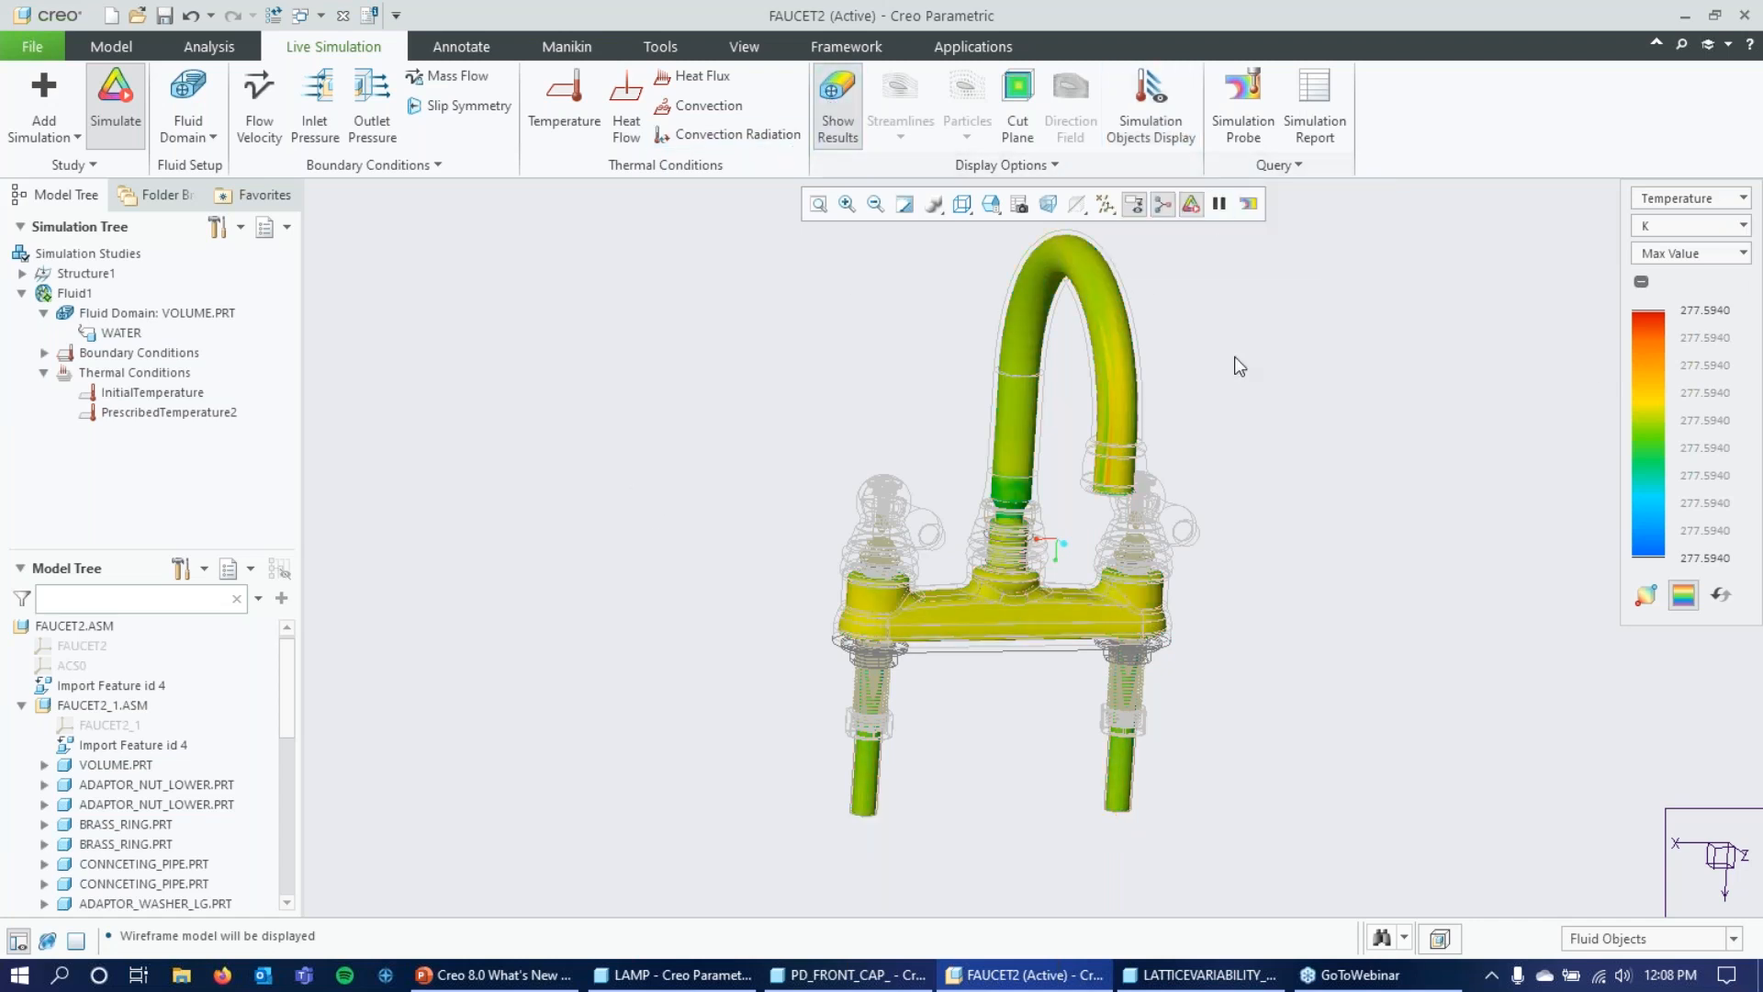
click(832, 92)
scroll(747, 460, down, 3)
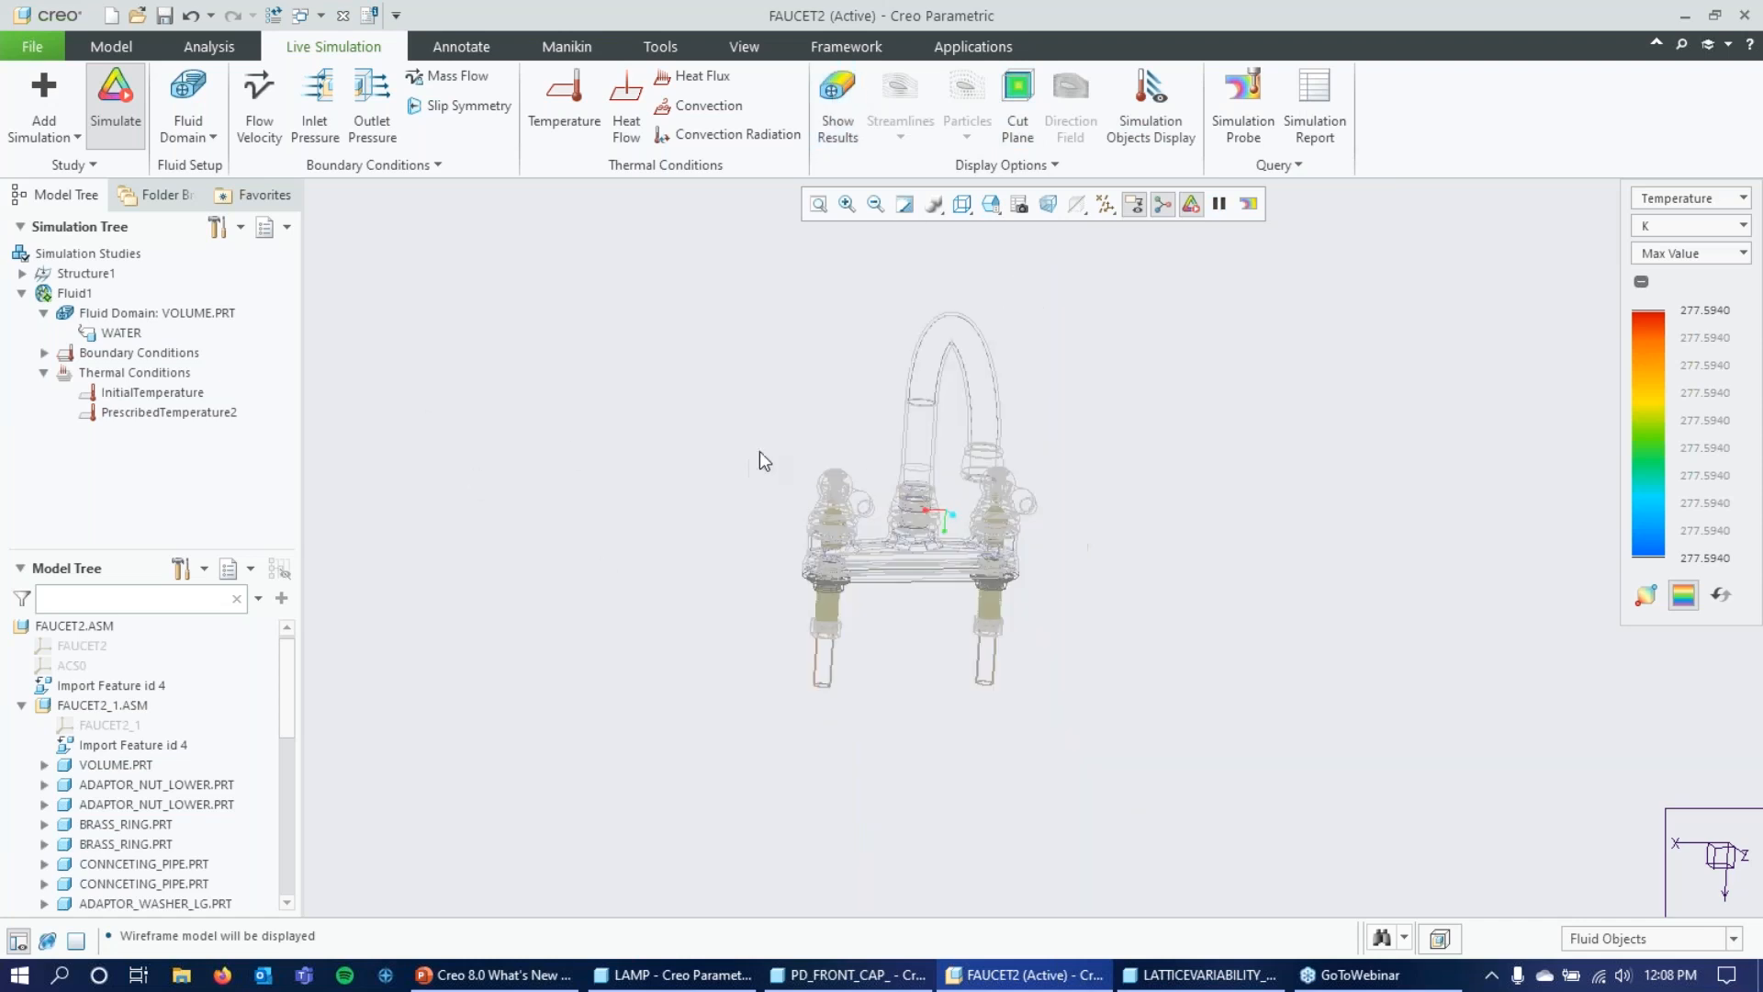
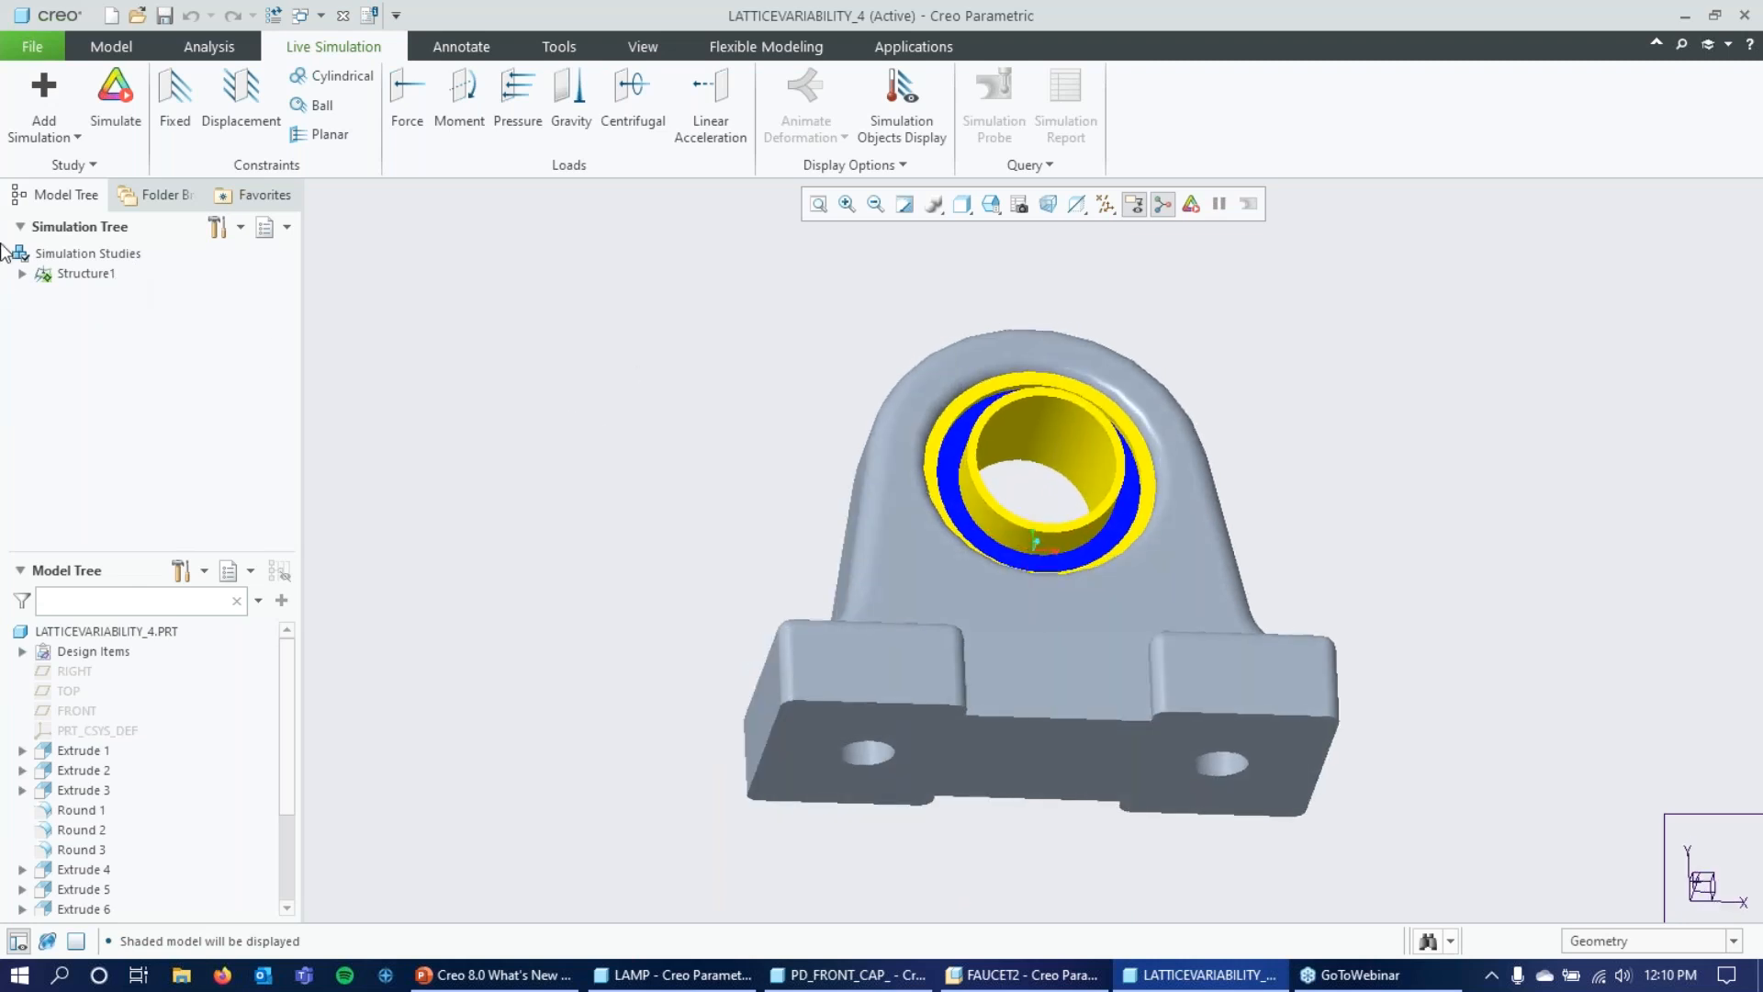
Expand the Structure1 study and highlight its Fixed1 constraint and Moment1 load on the bearing bracket.
click(21, 274)
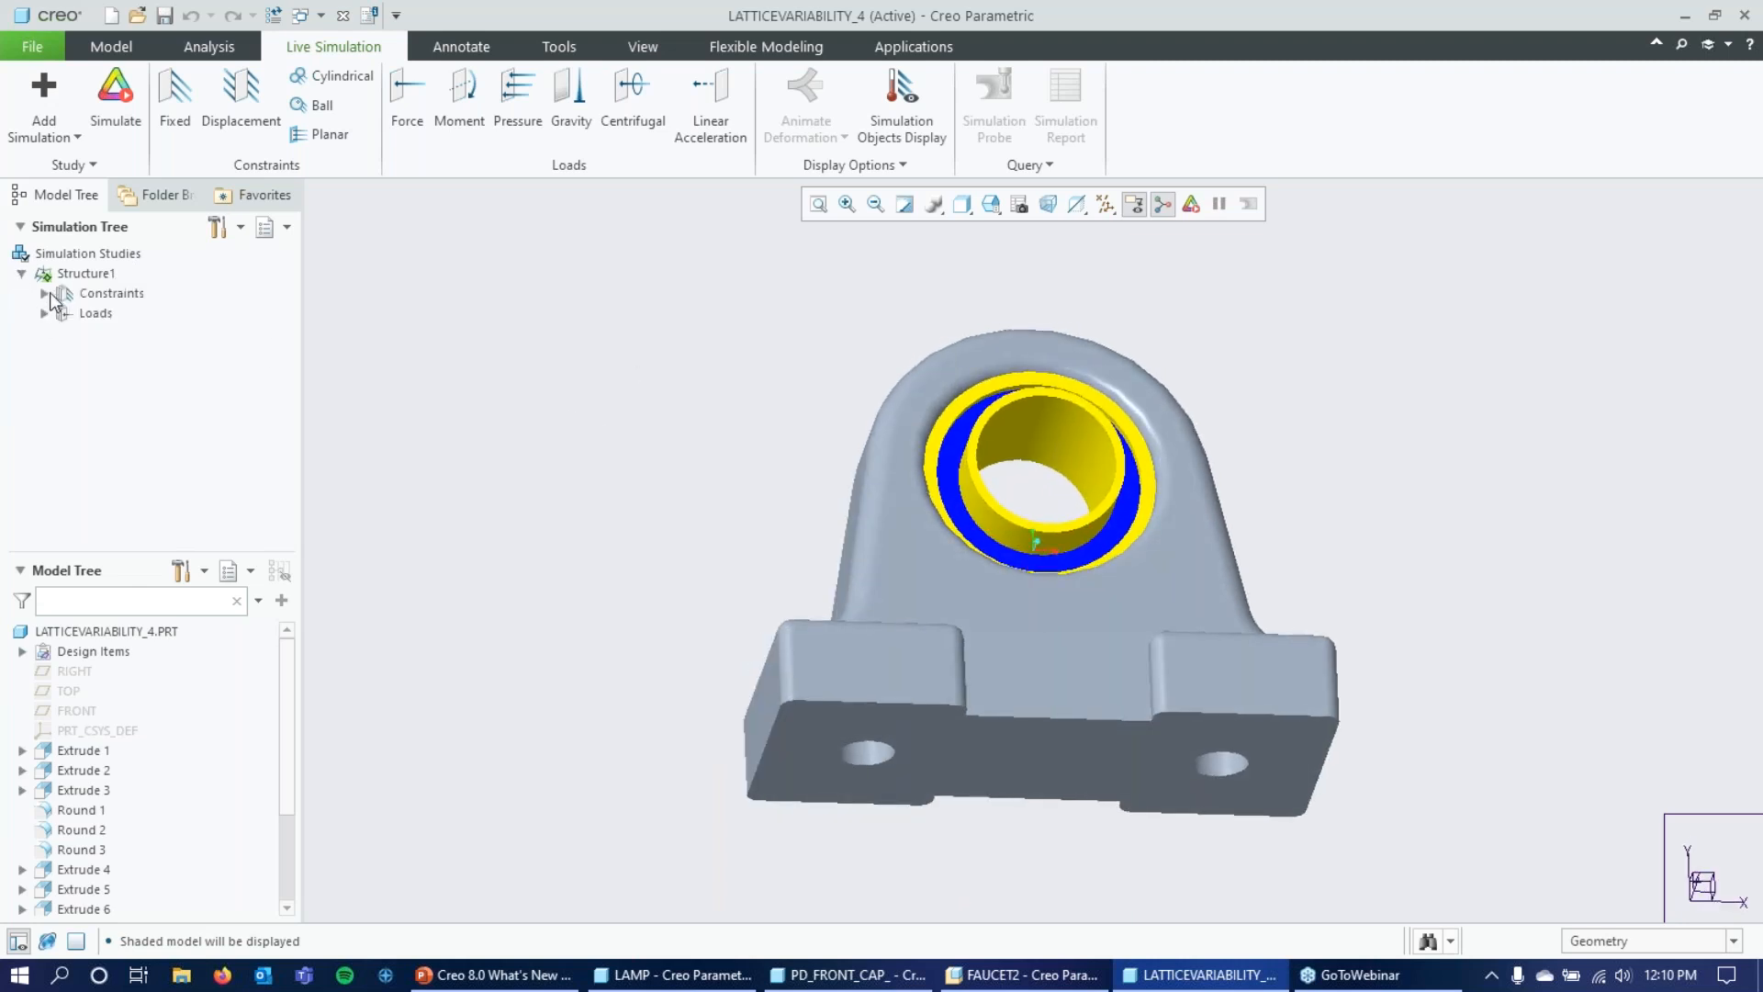
click(43, 293)
click(43, 333)
click(110, 316)
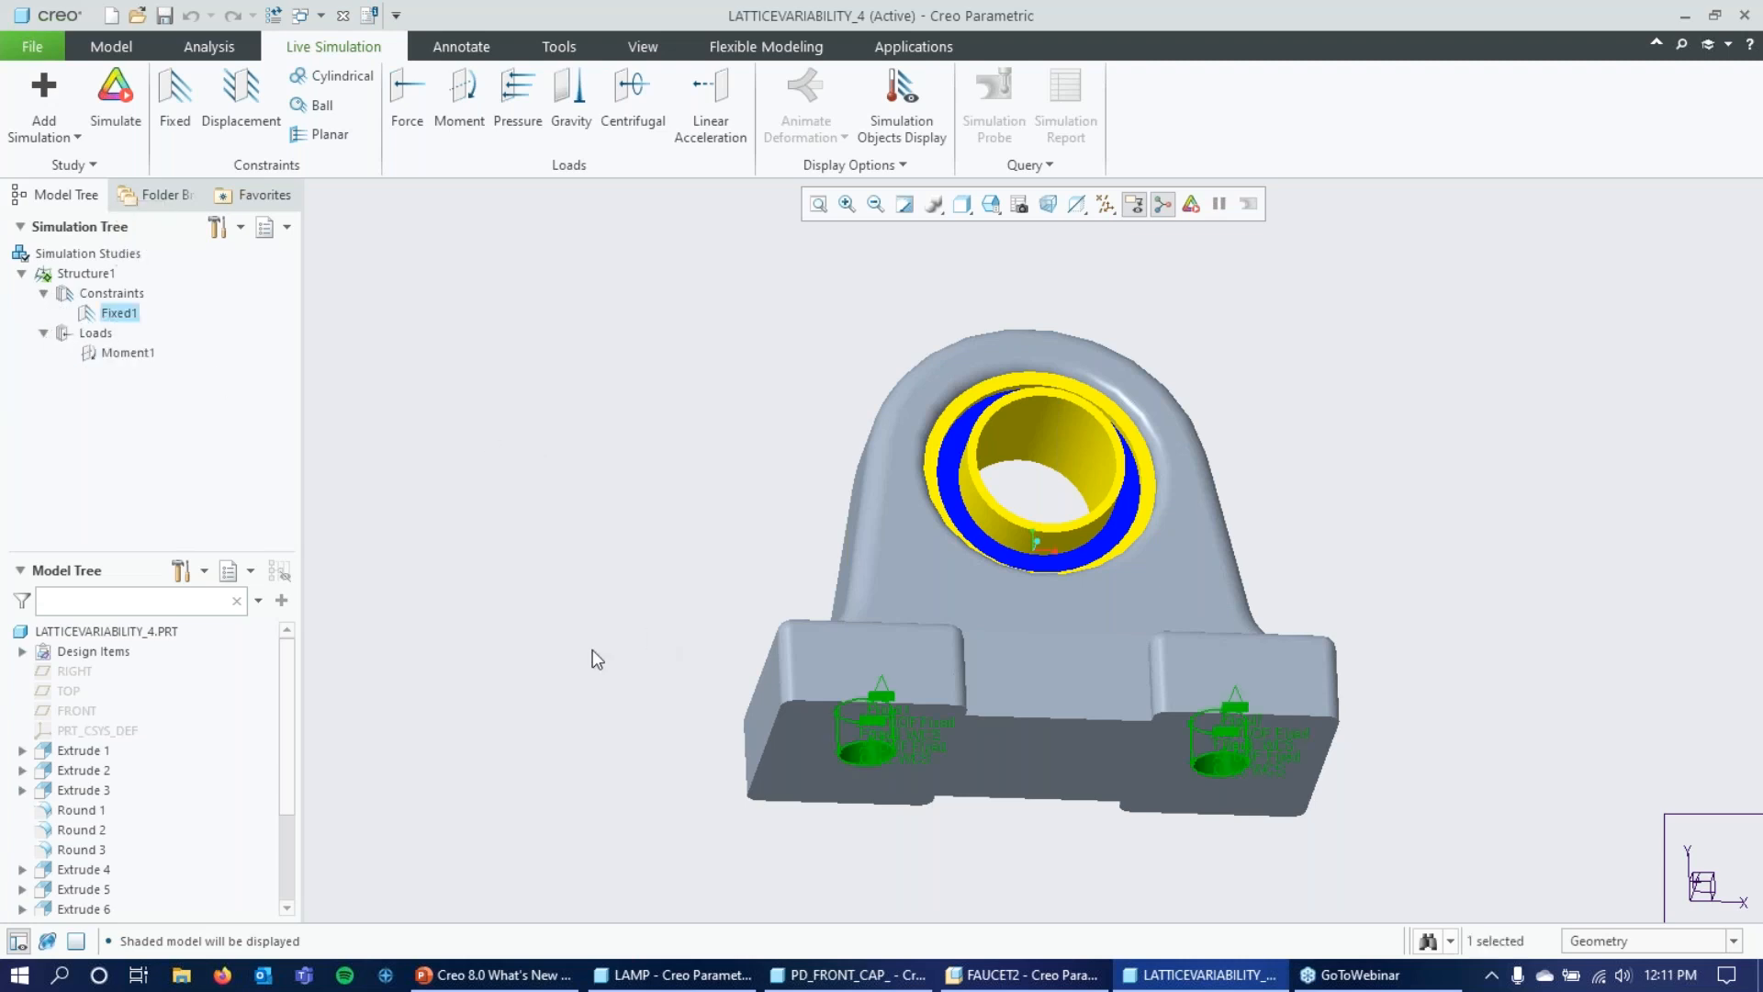
mouse_move(522, 544)
middle_down()
mouse_move(544, 508)
mouse_move(539, 460)
mouse_move(548, 520)
mouse_move(521, 588)
mouse_move(563, 588)
middle_up()
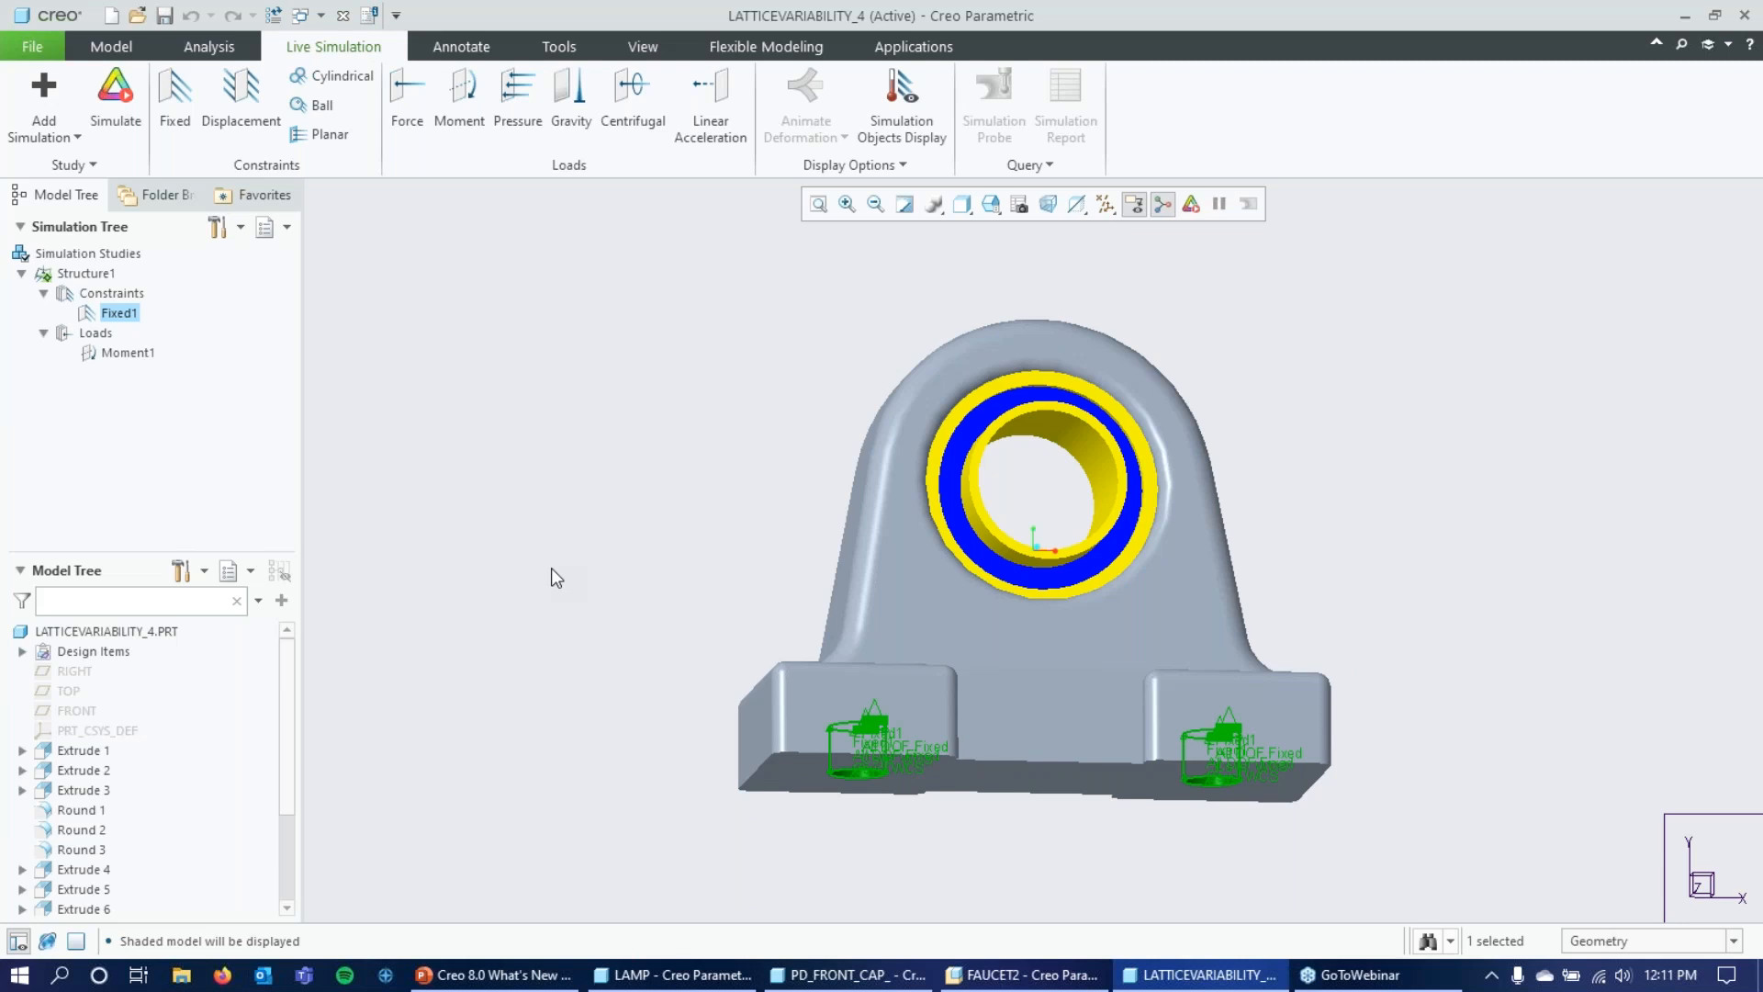
click(144, 356)
mouse_move(659, 434)
middle_down()
mouse_move(646, 464)
mouse_move(661, 445)
middle_up()
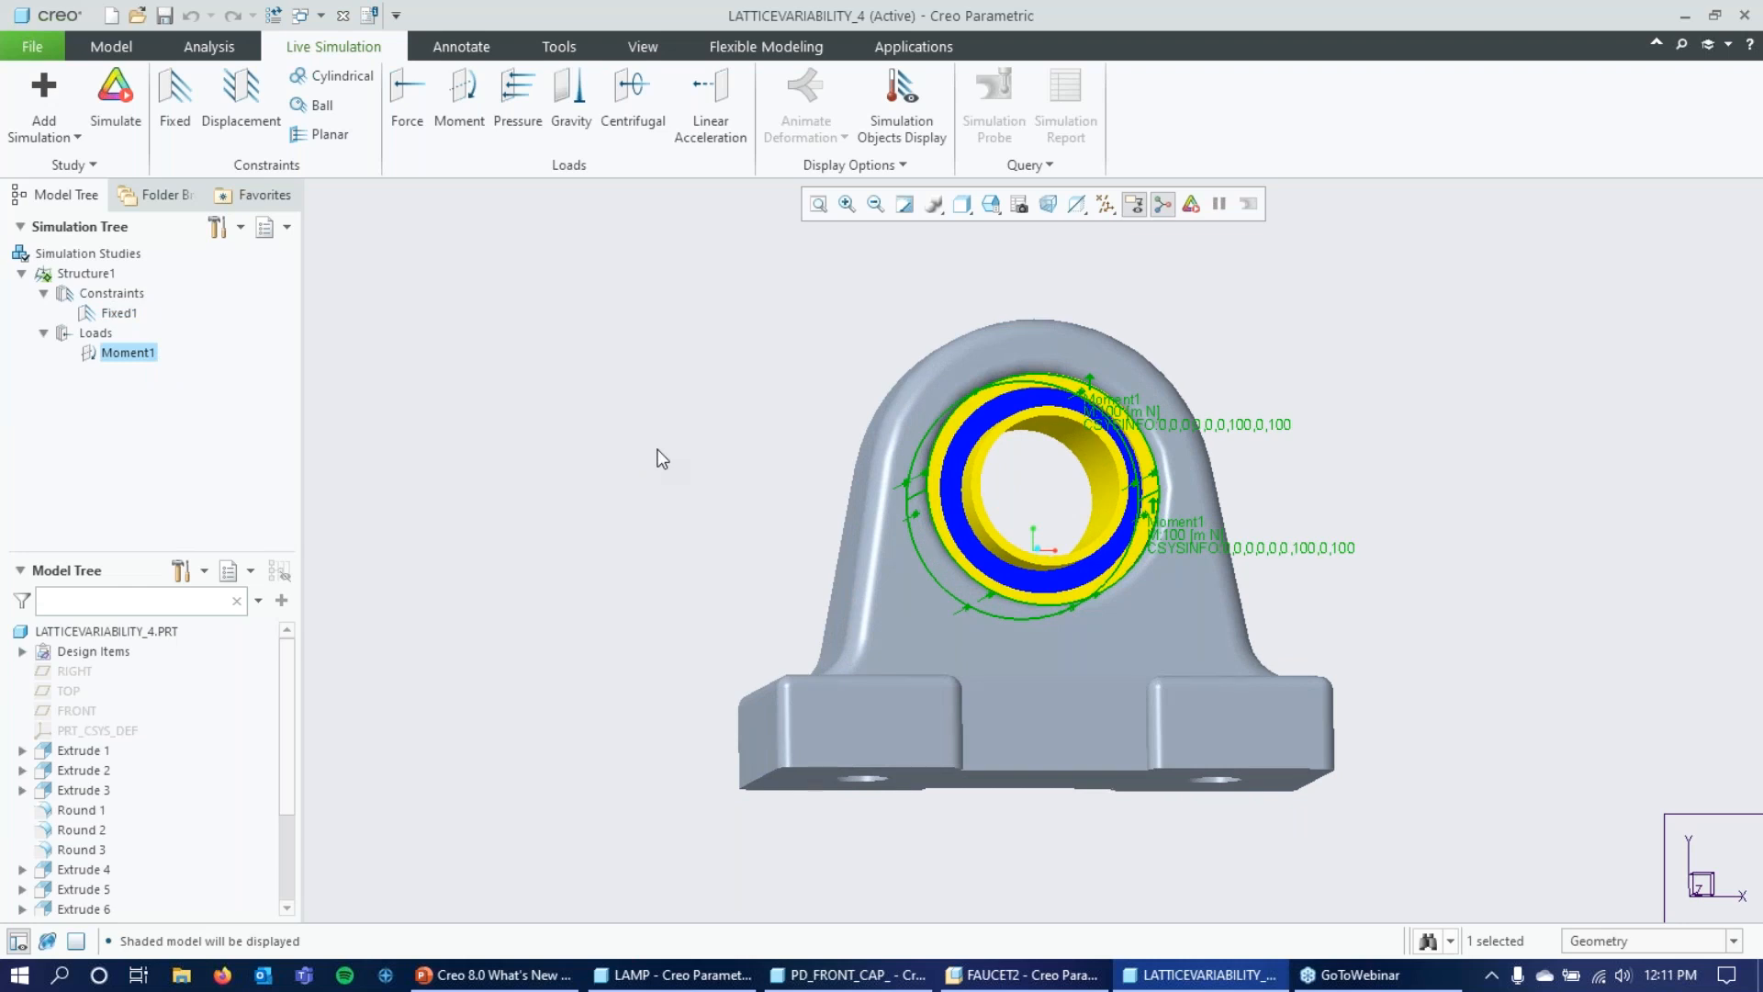
mouse_move(744, 454)
middle_down()
mouse_move(716, 438)
mouse_move(692, 477)
mouse_move(712, 484)
mouse_move(719, 460)
middle_up()
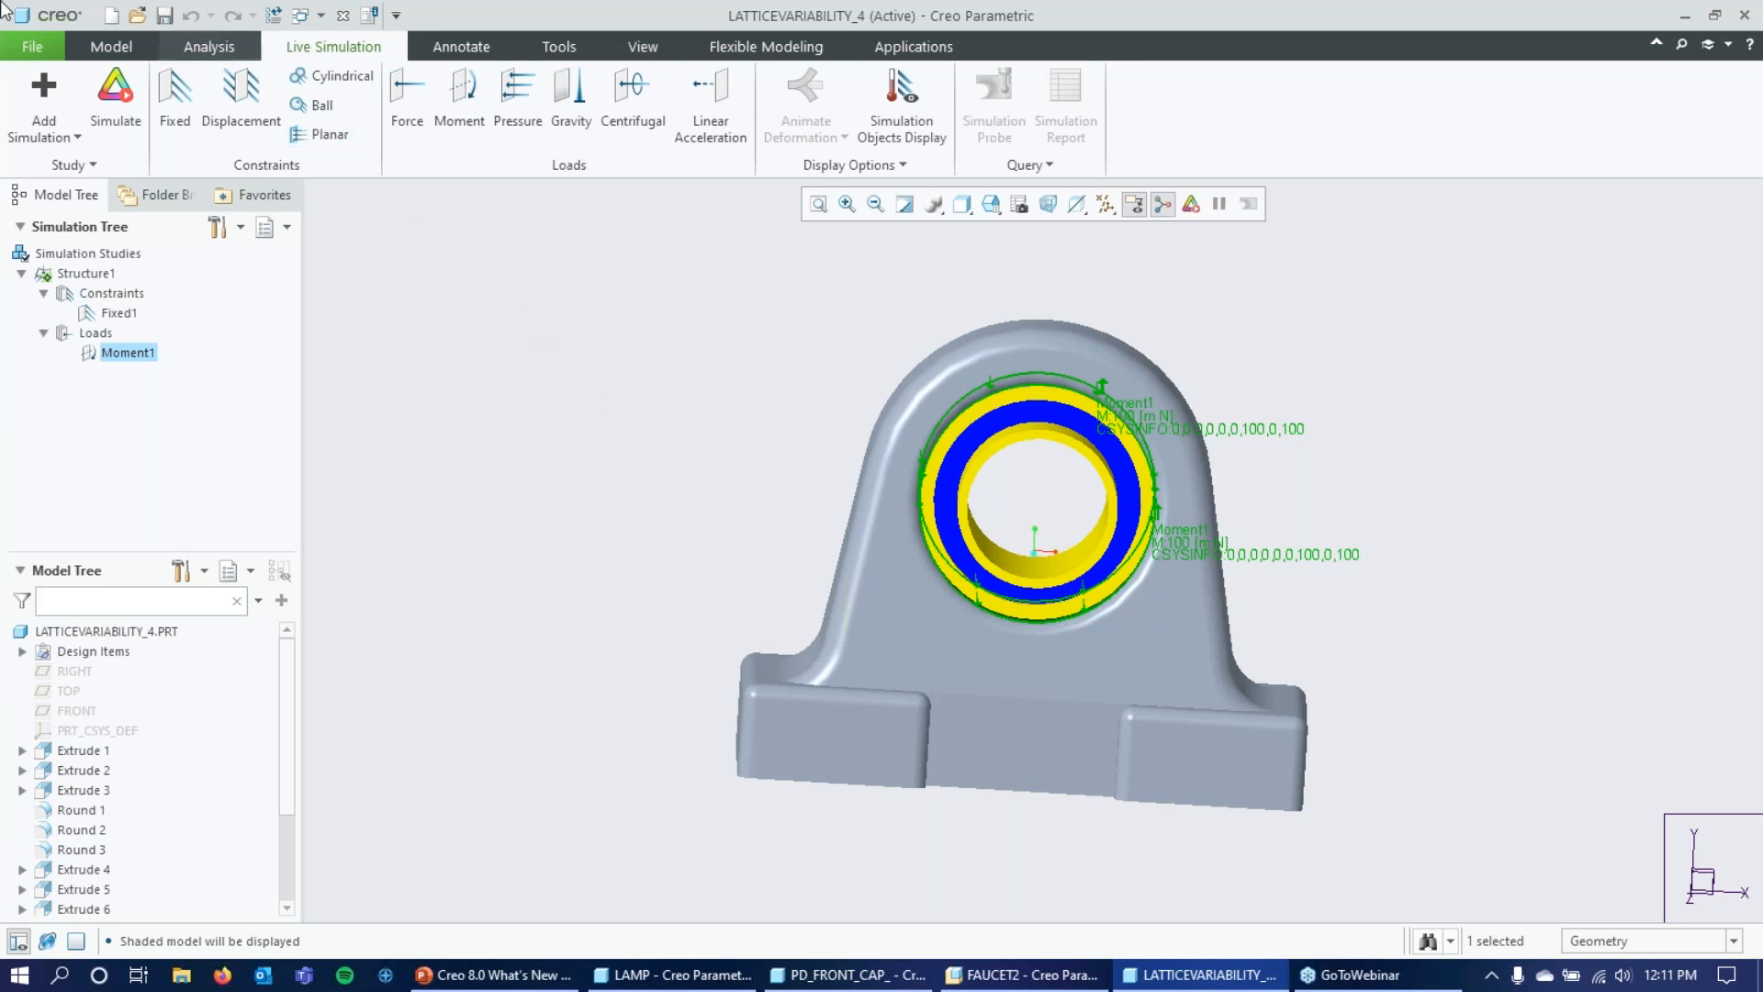
Expand the part's design items to show its materials and bodies, and select the AL6061 material.
click(88, 42)
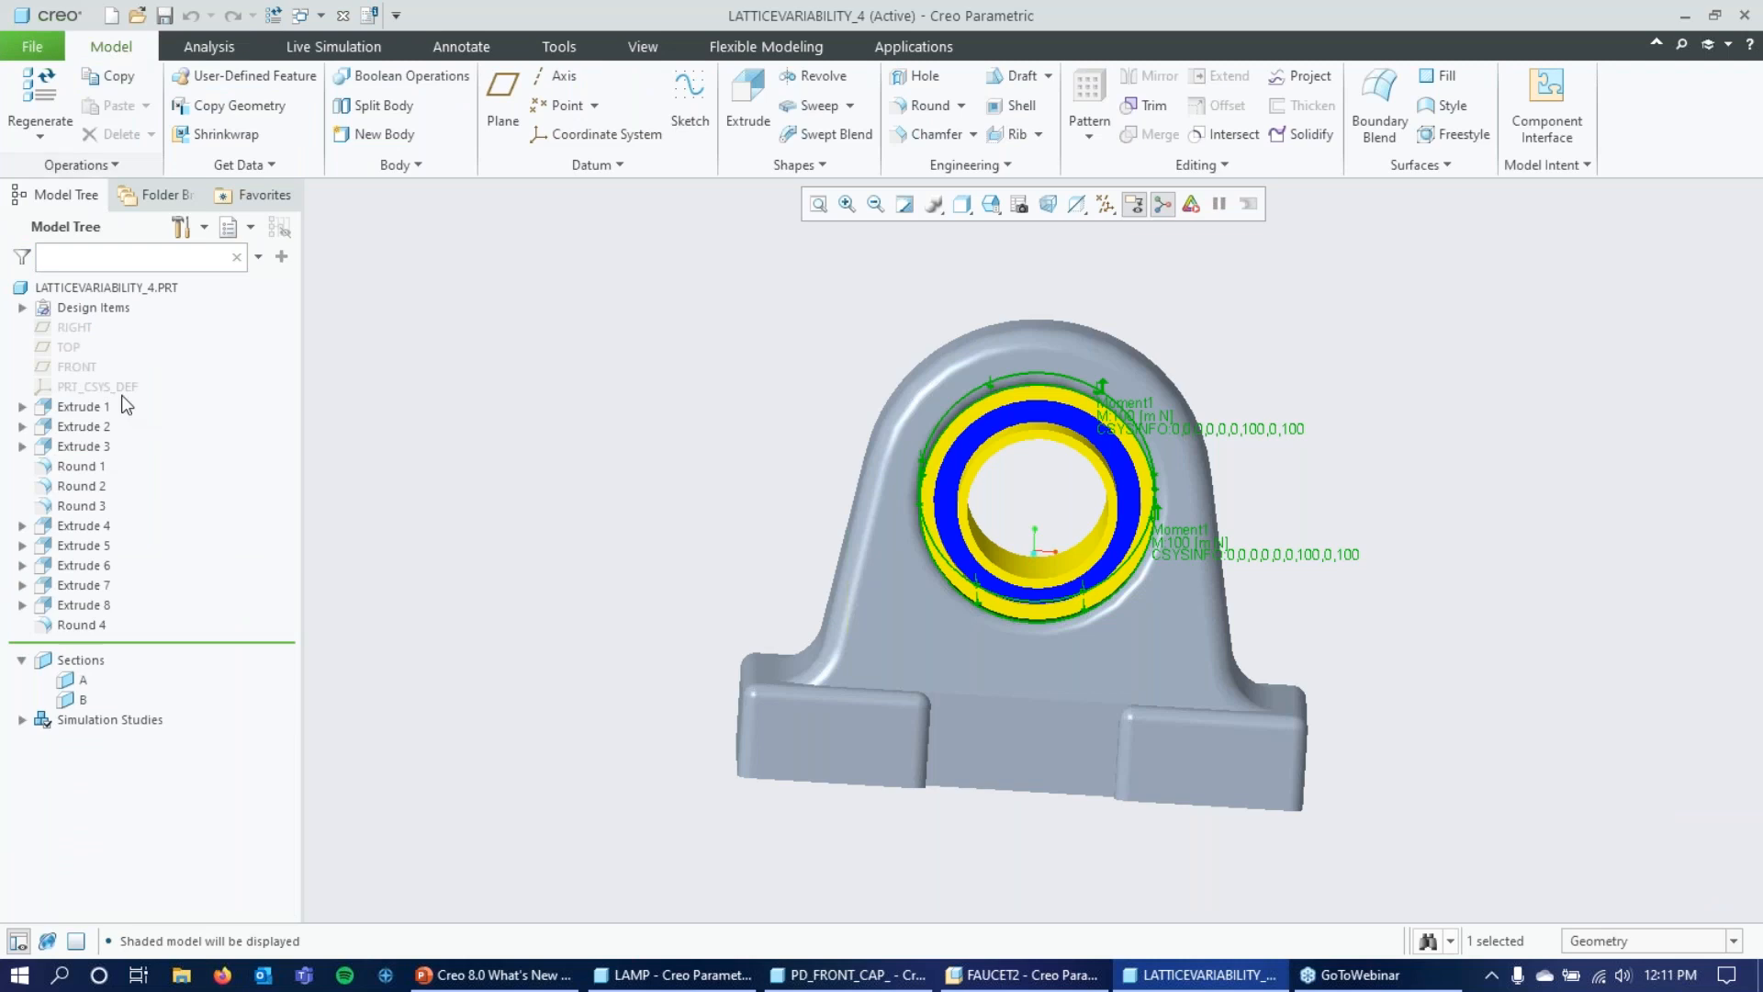
click(21, 308)
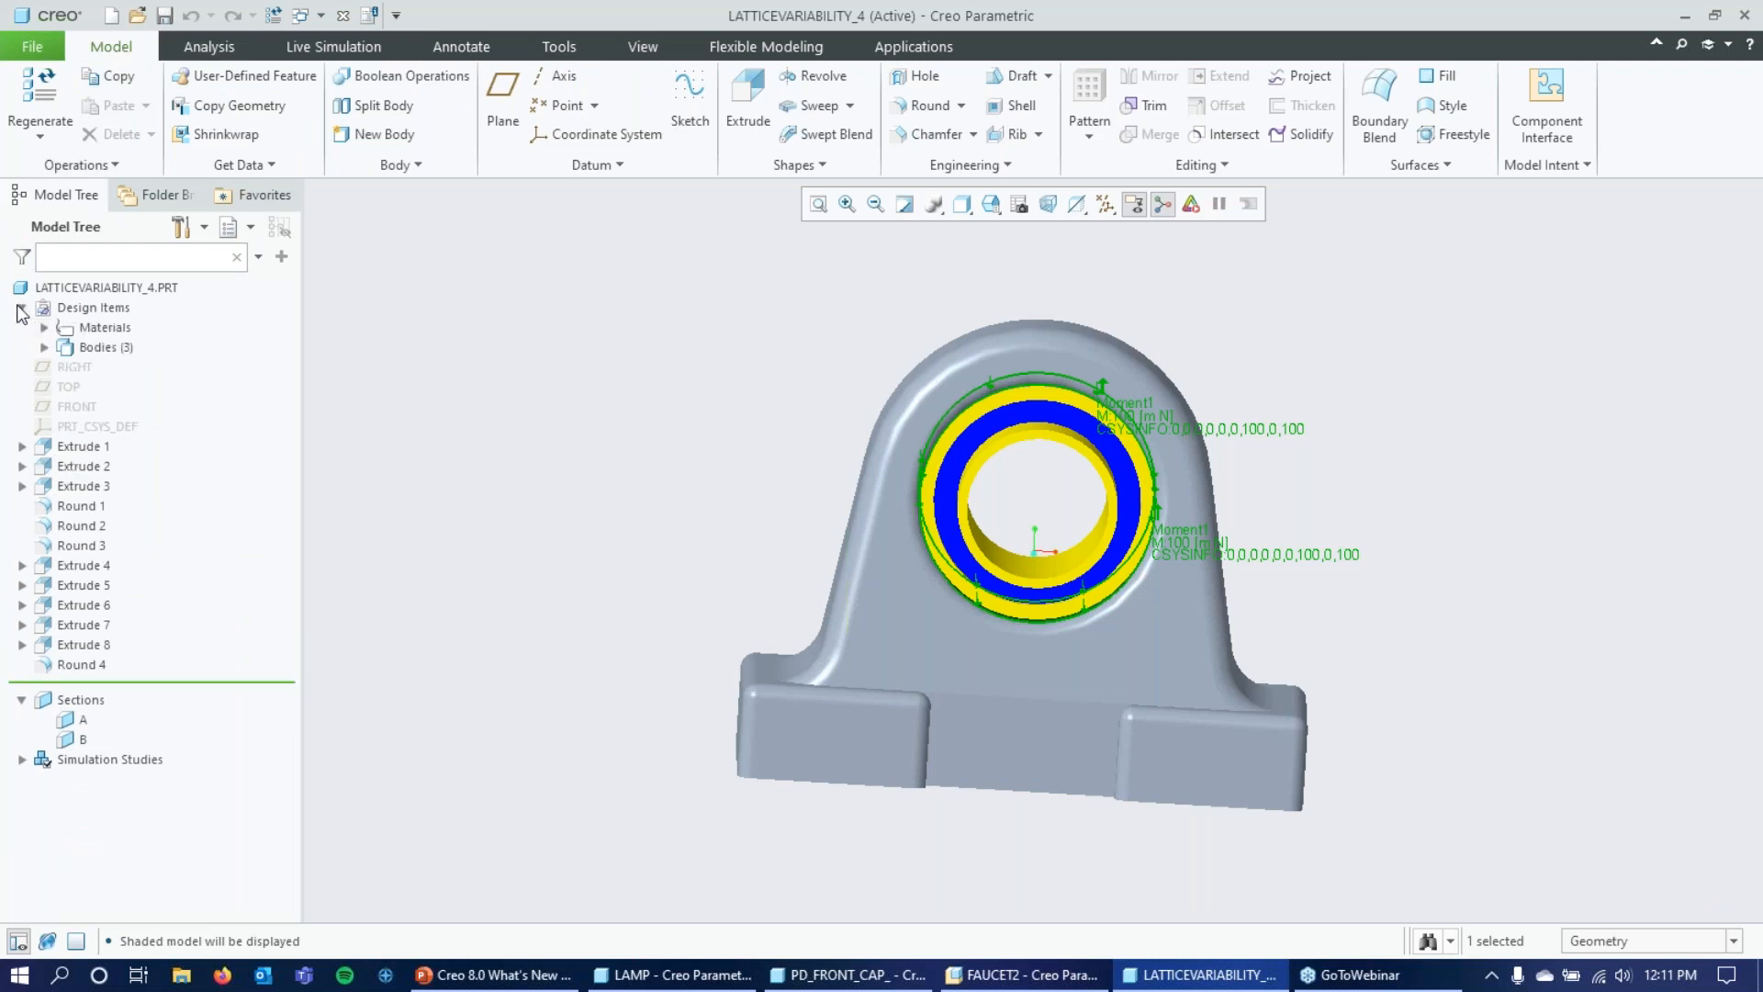
click(44, 328)
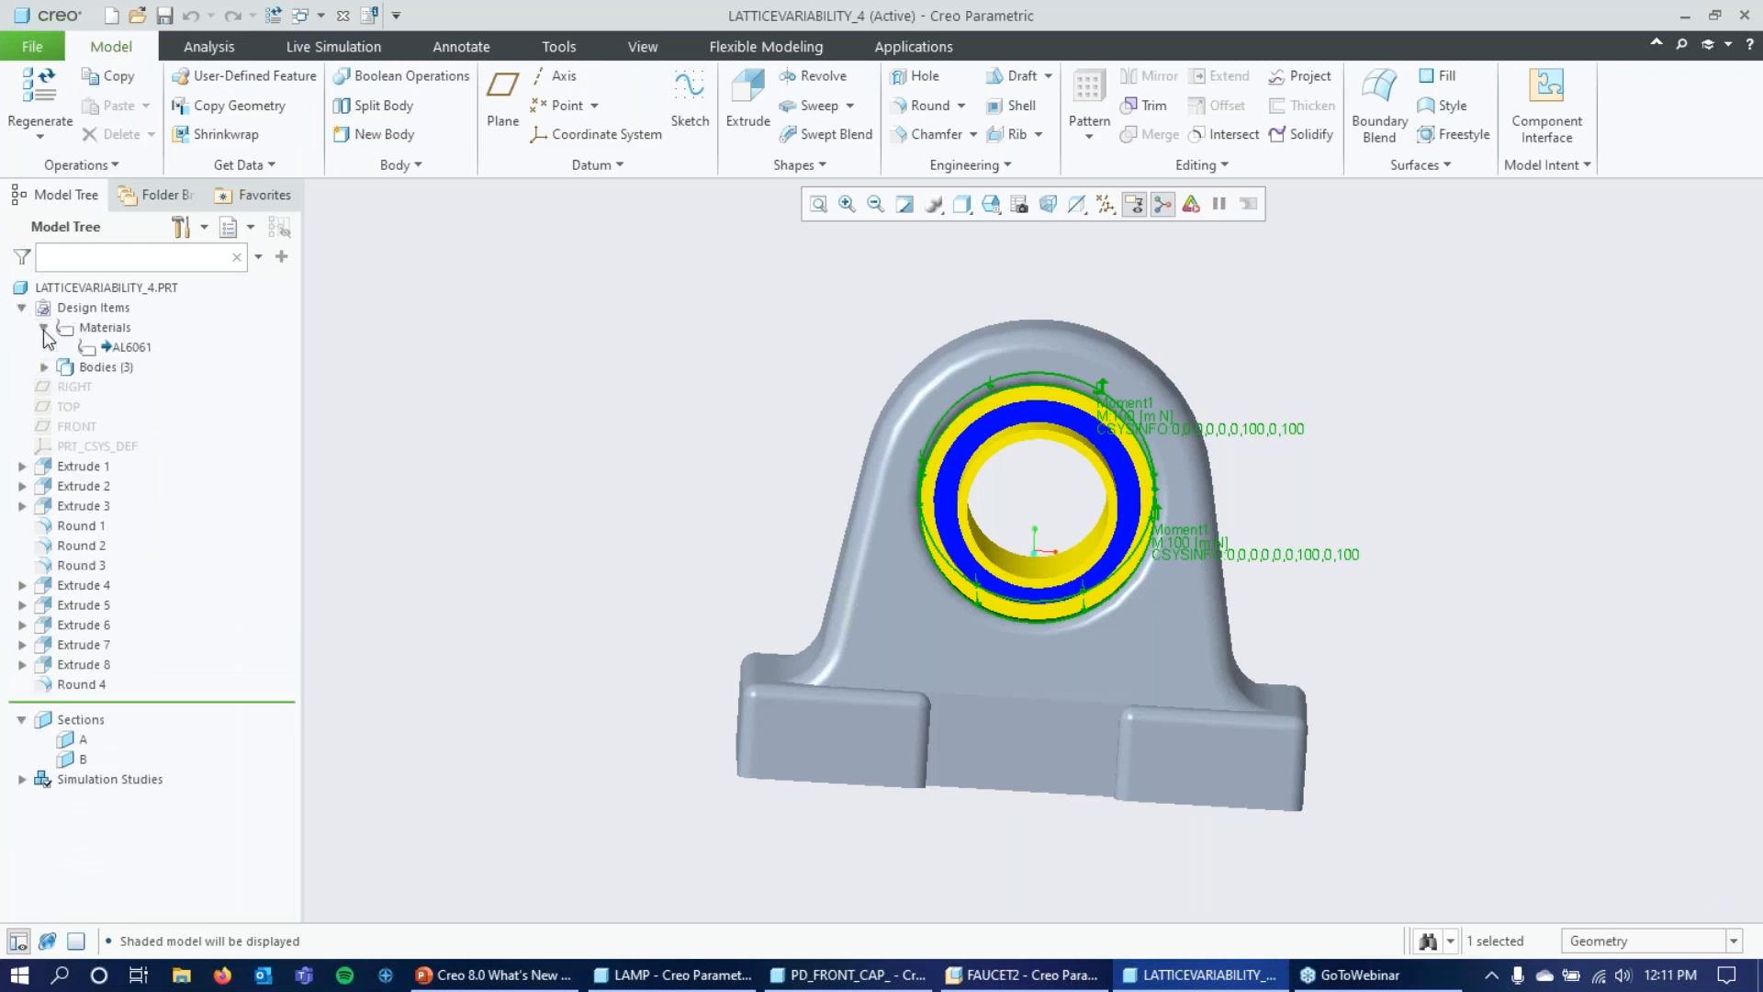
click(42, 367)
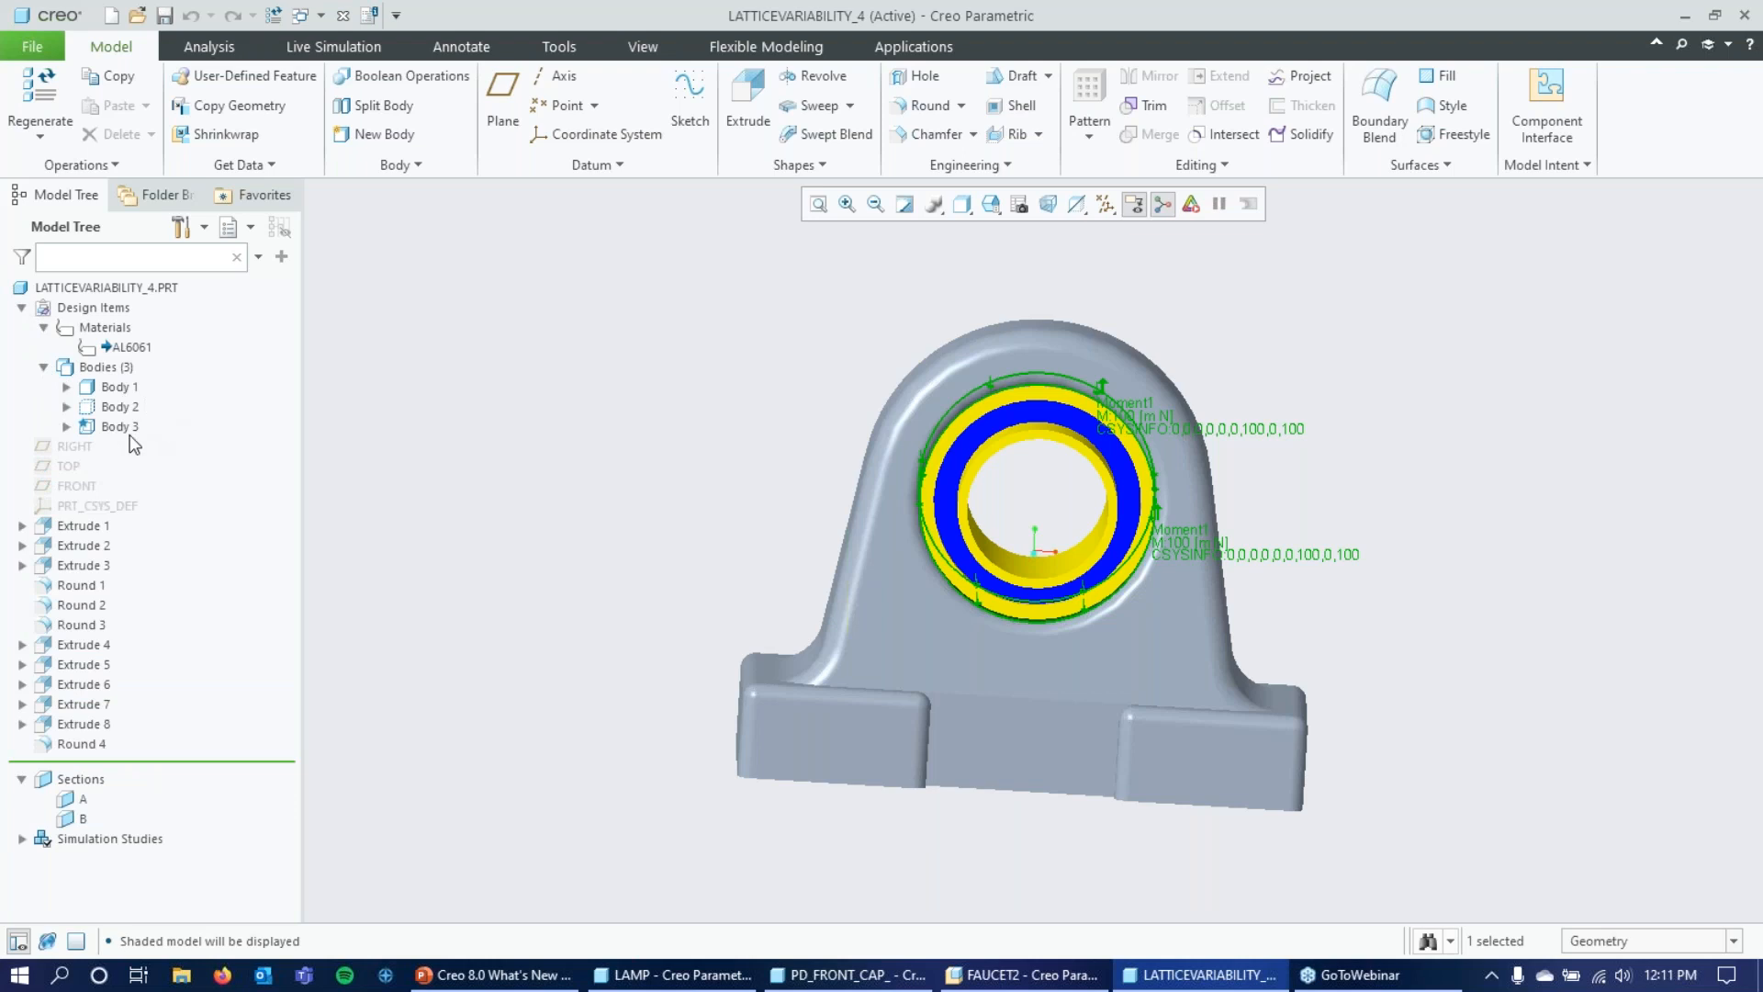
click(106, 367)
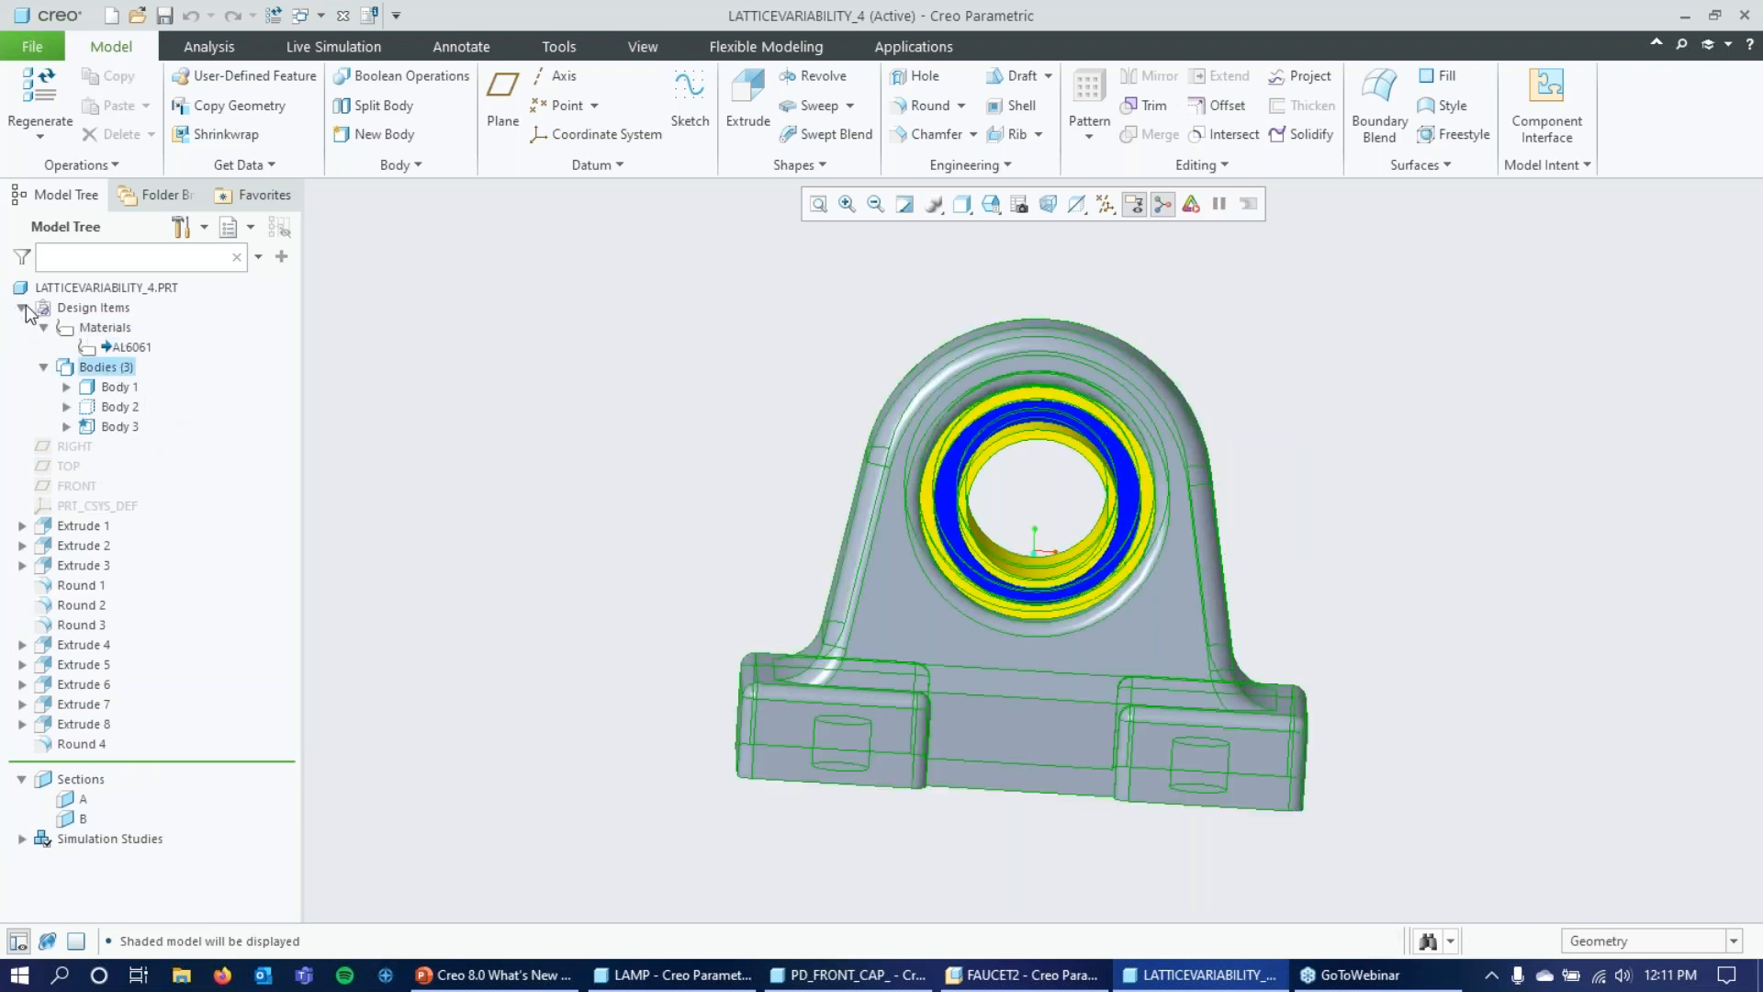
click(132, 347)
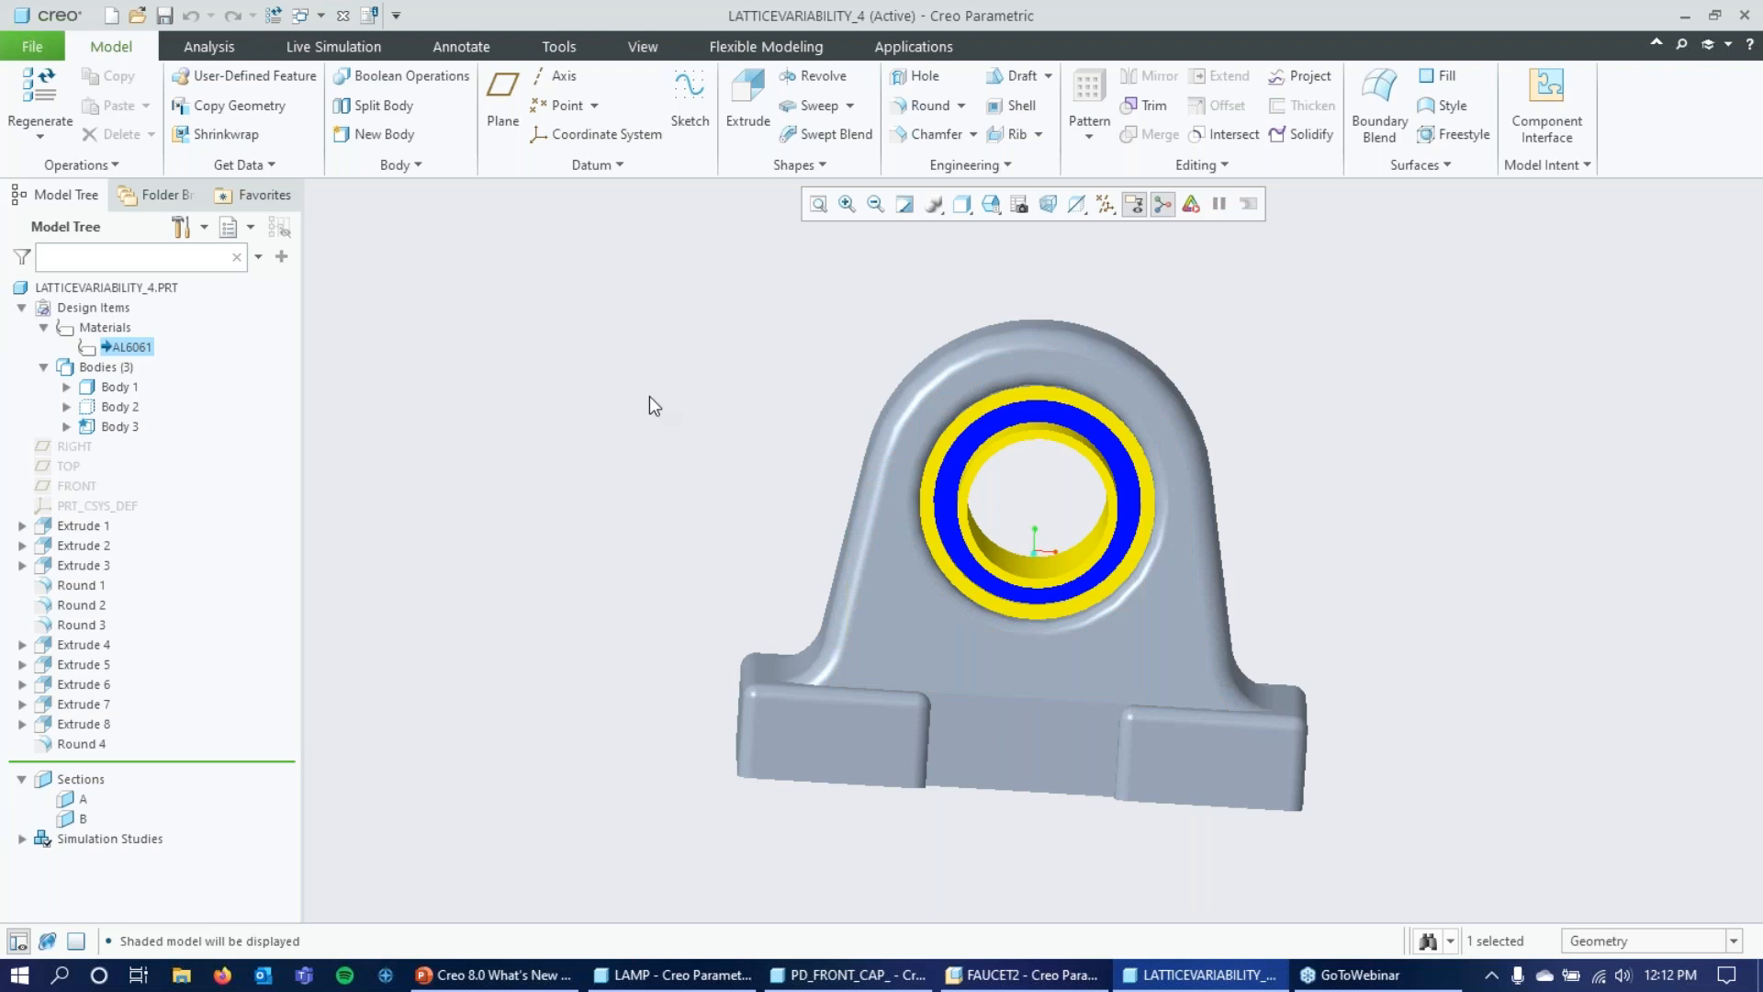
Highlight Body 1, Body 2 and Body 3 on the bracket one after another, ending on Body 1.
mouse_move(527, 413)
middle_down()
mouse_move(516, 447)
mouse_move(539, 449)
mouse_move(541, 404)
mouse_move(490, 451)
middle_up()
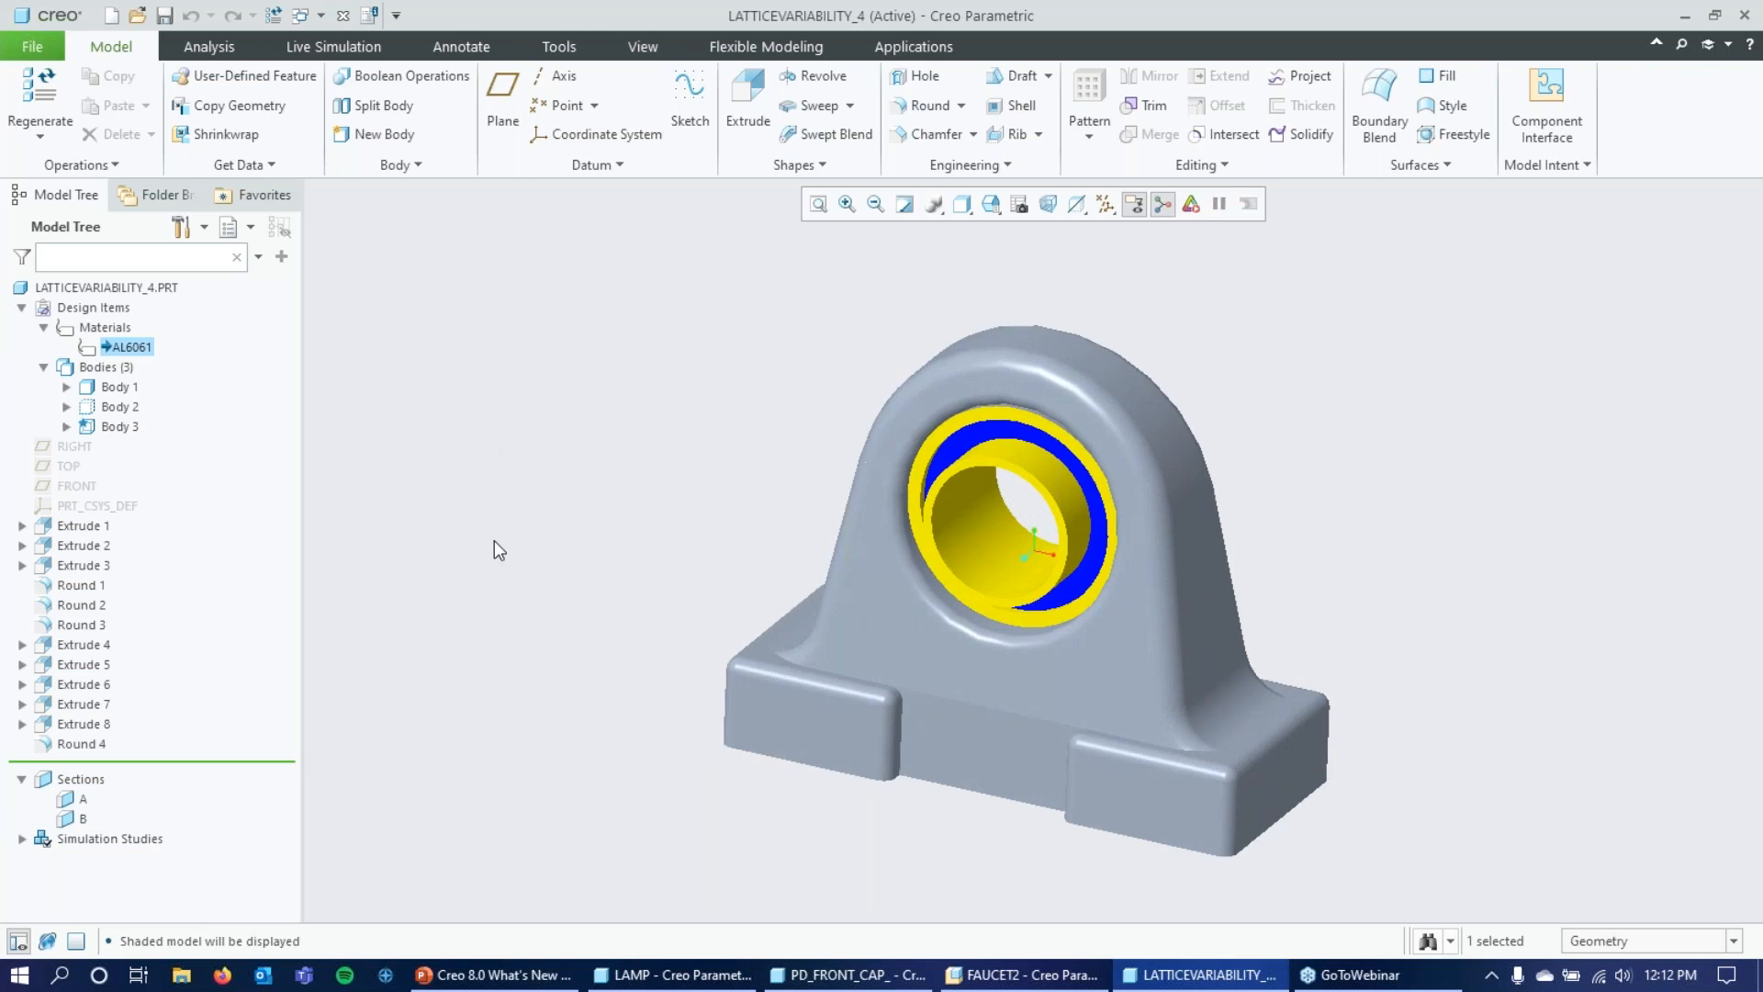
click(117, 389)
mouse_move(584, 473)
middle_down()
mouse_move(618, 432)
mouse_move(601, 495)
middle_up()
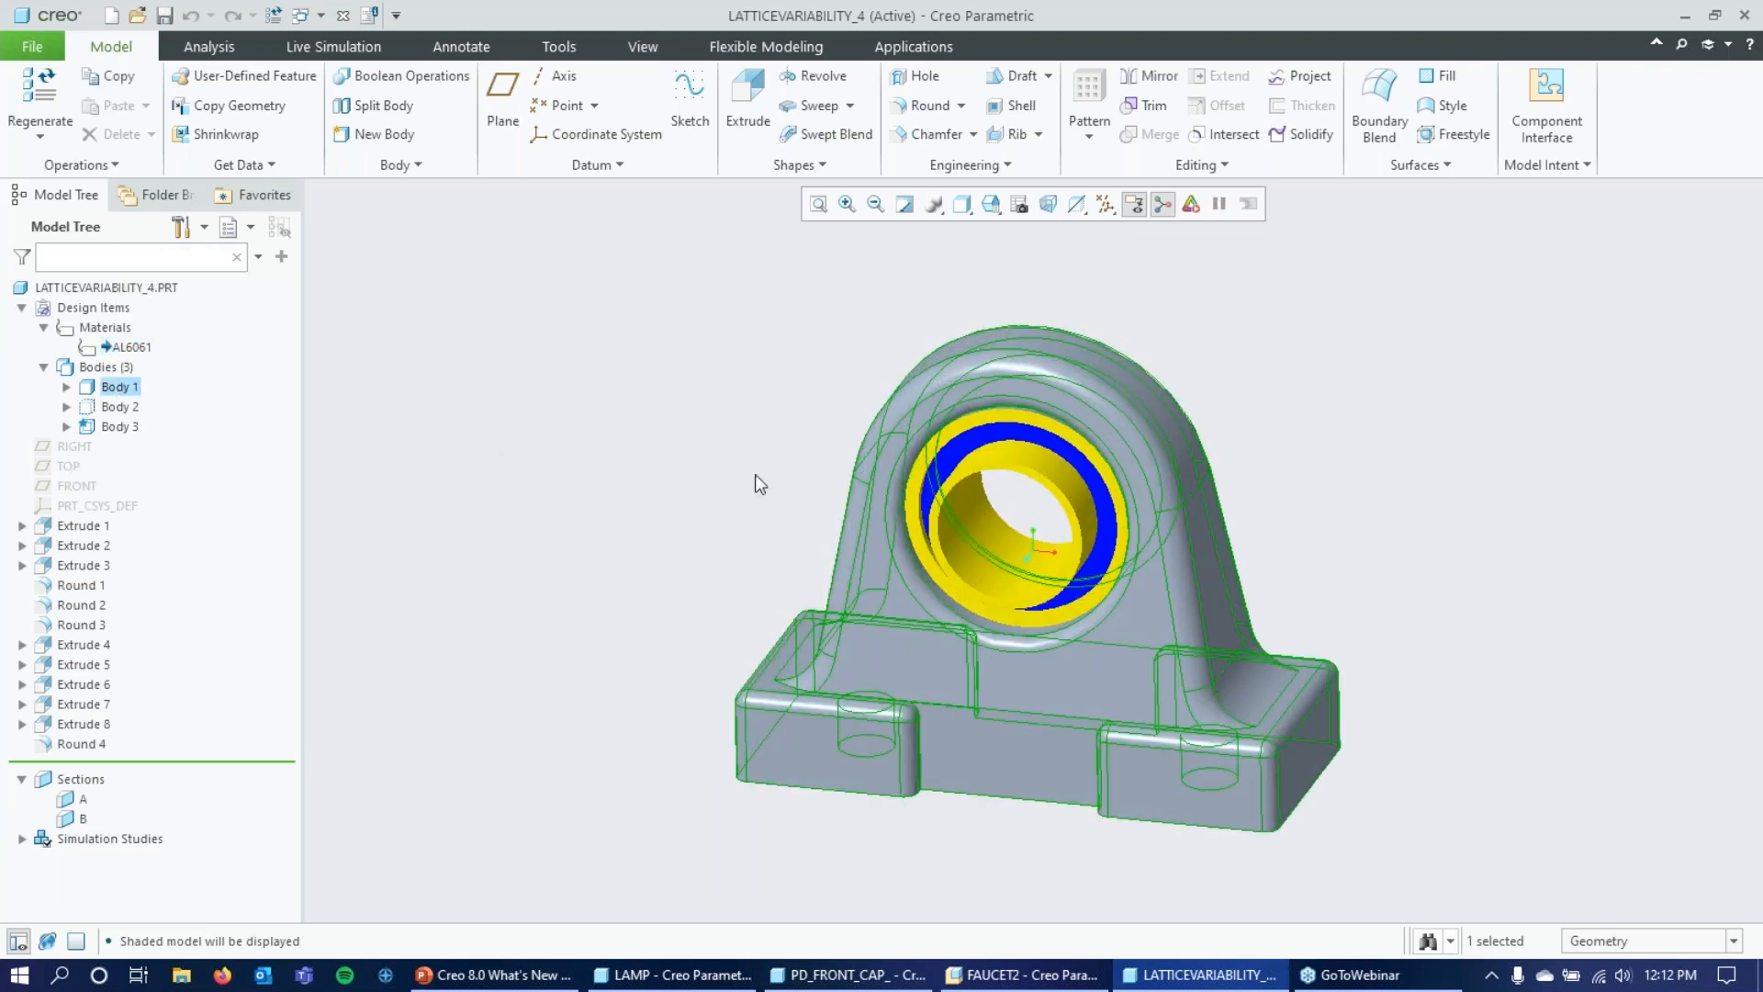
click(134, 408)
mouse_move(642, 450)
middle_down()
mouse_move(653, 409)
mouse_move(633, 473)
middle_up()
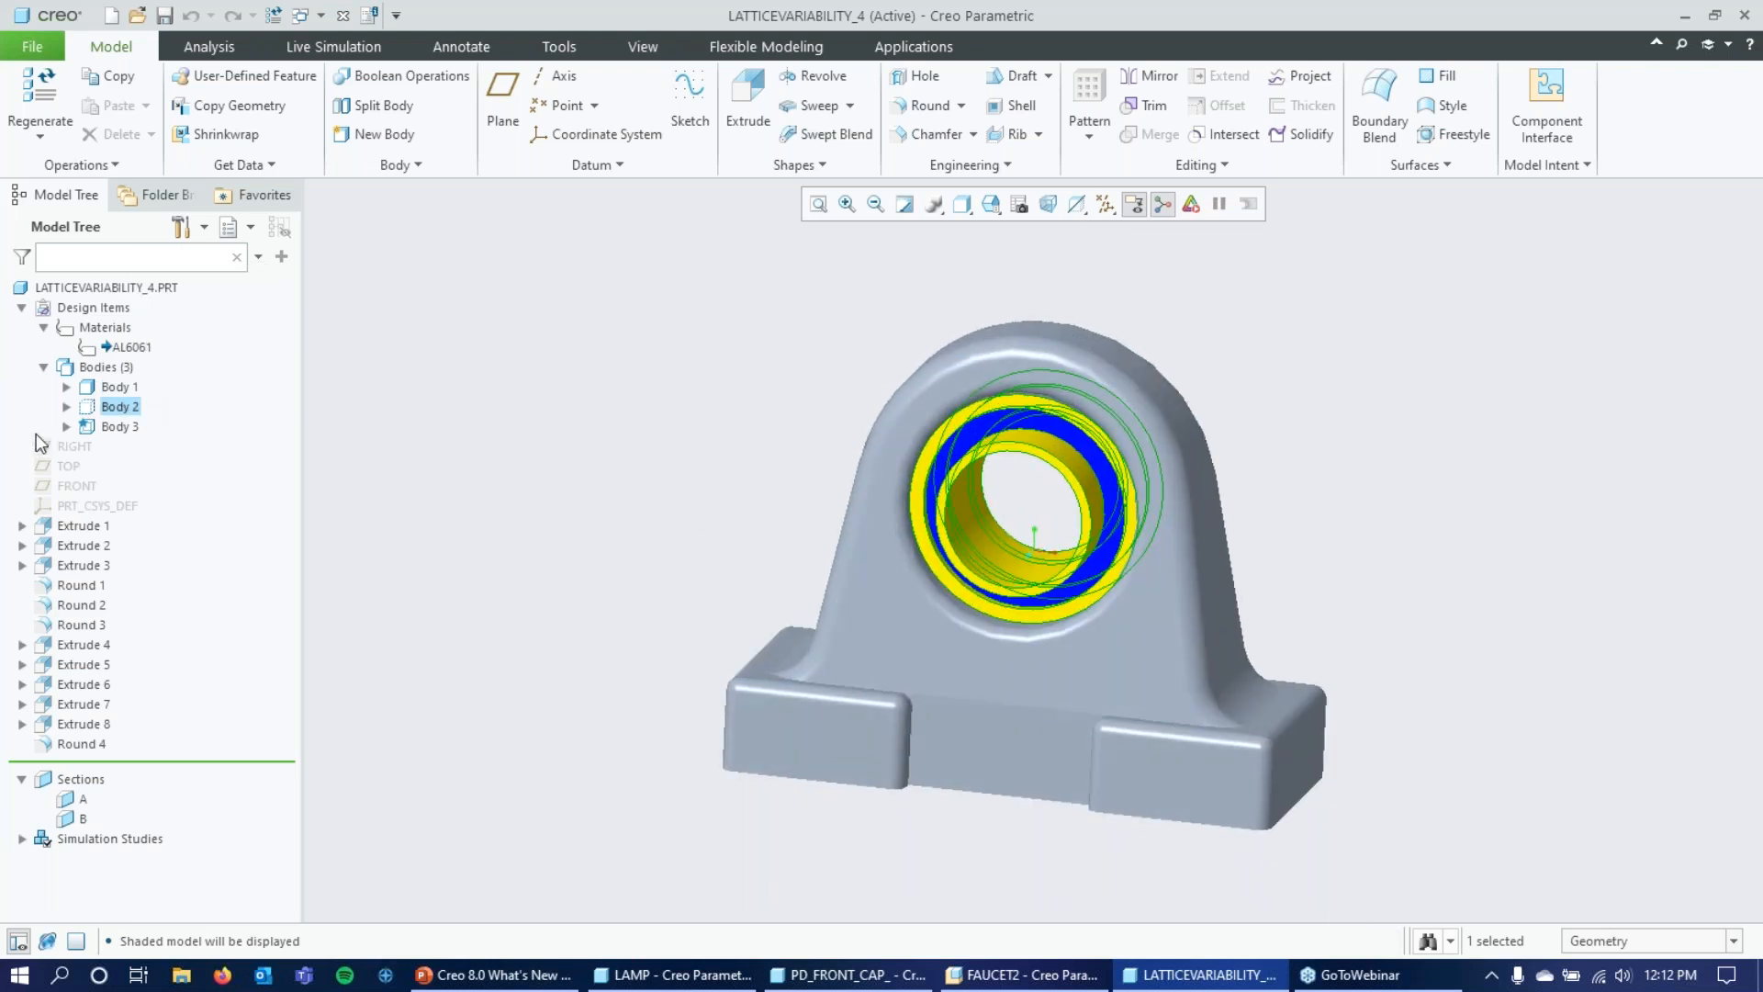
click(106, 428)
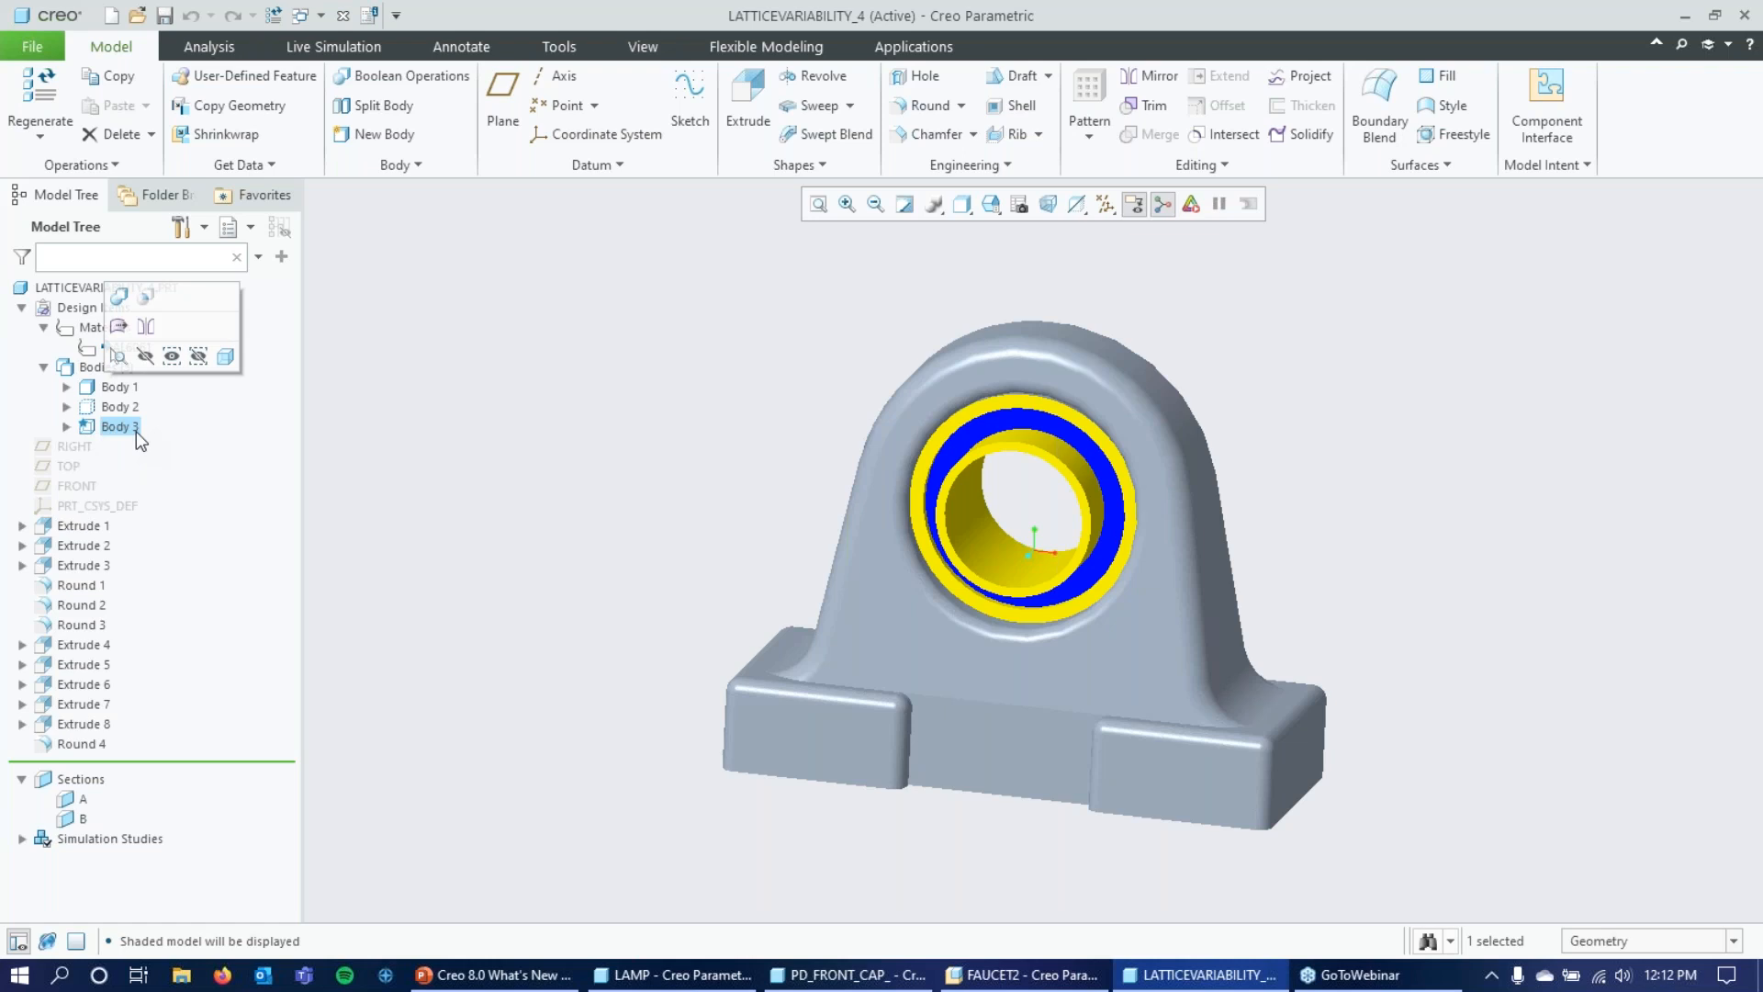
click(117, 386)
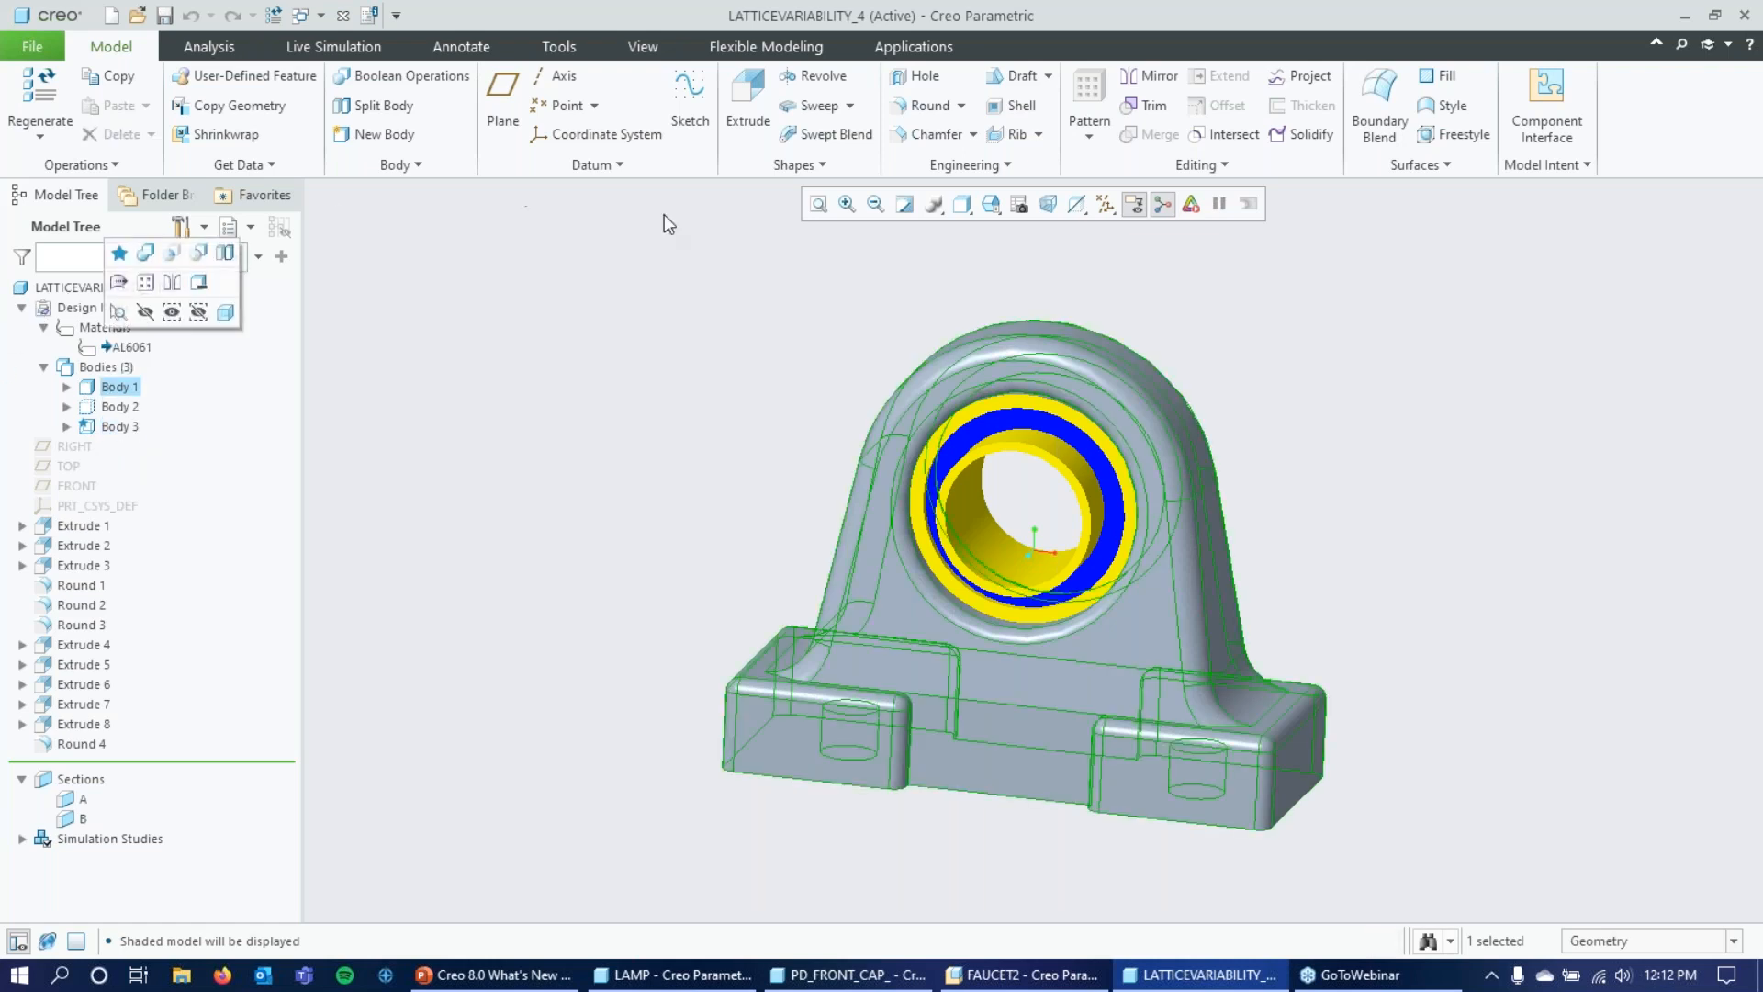
Check the Live Simulation performance options for the speed versus accuracy setting and close them without changes.
click(329, 50)
click(38, 172)
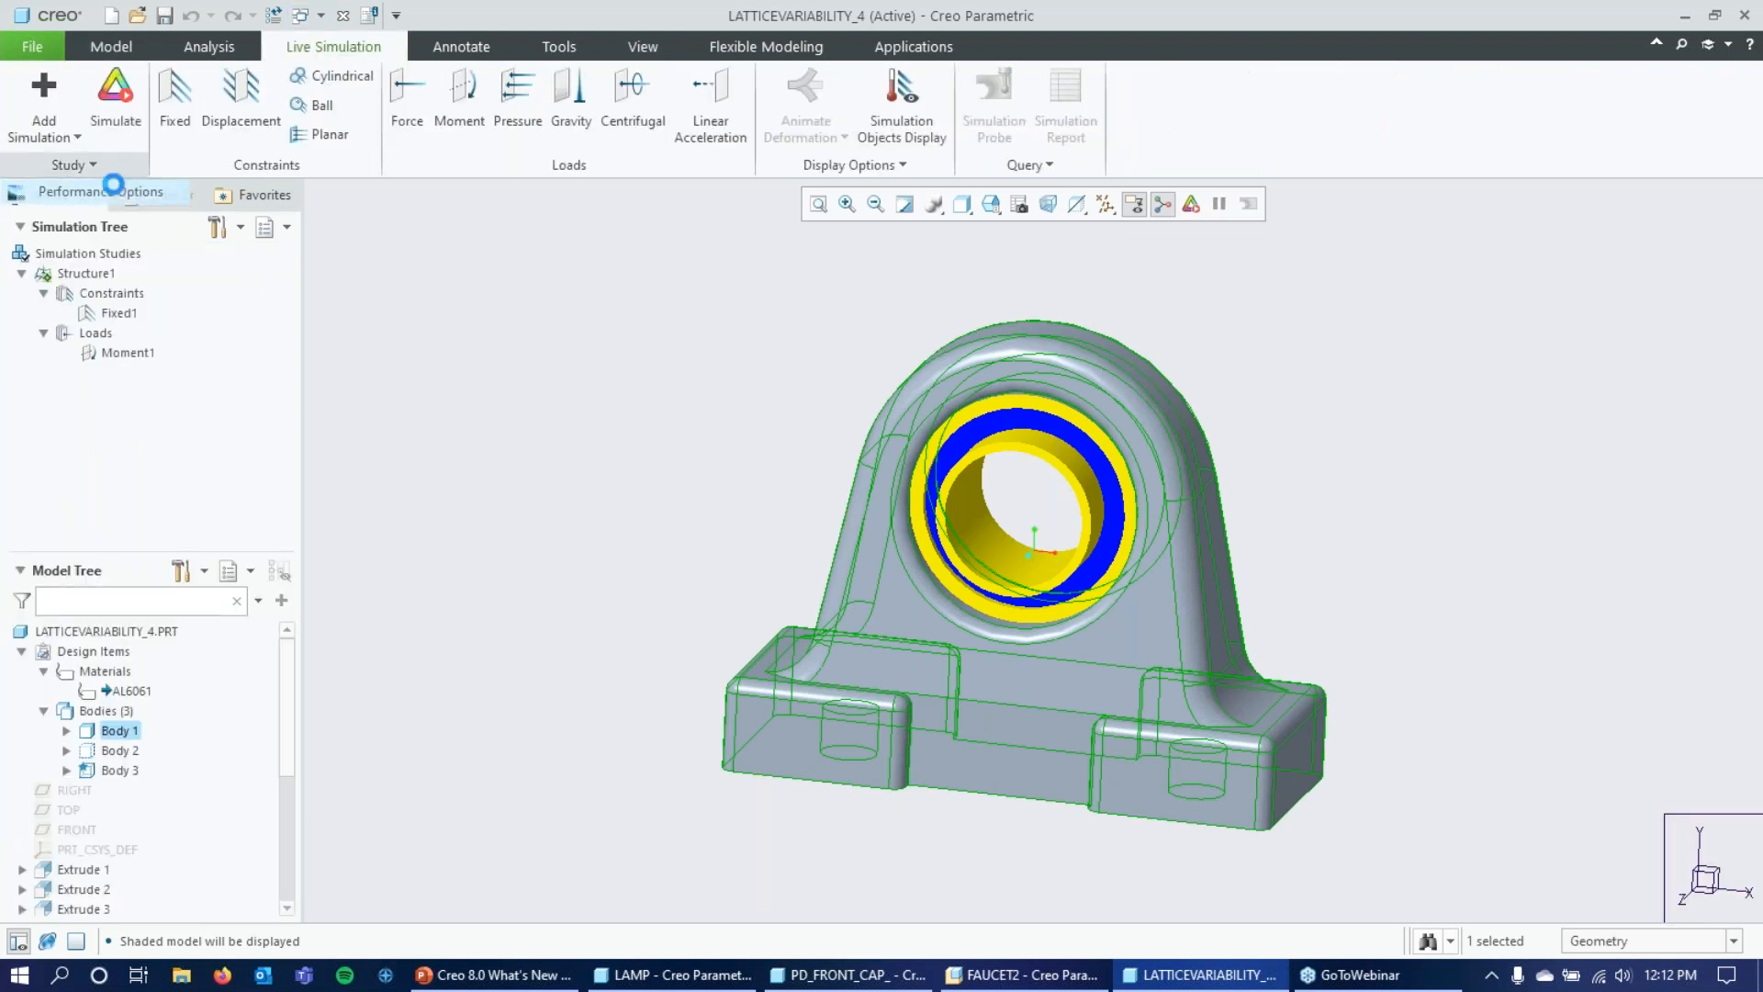
click(113, 185)
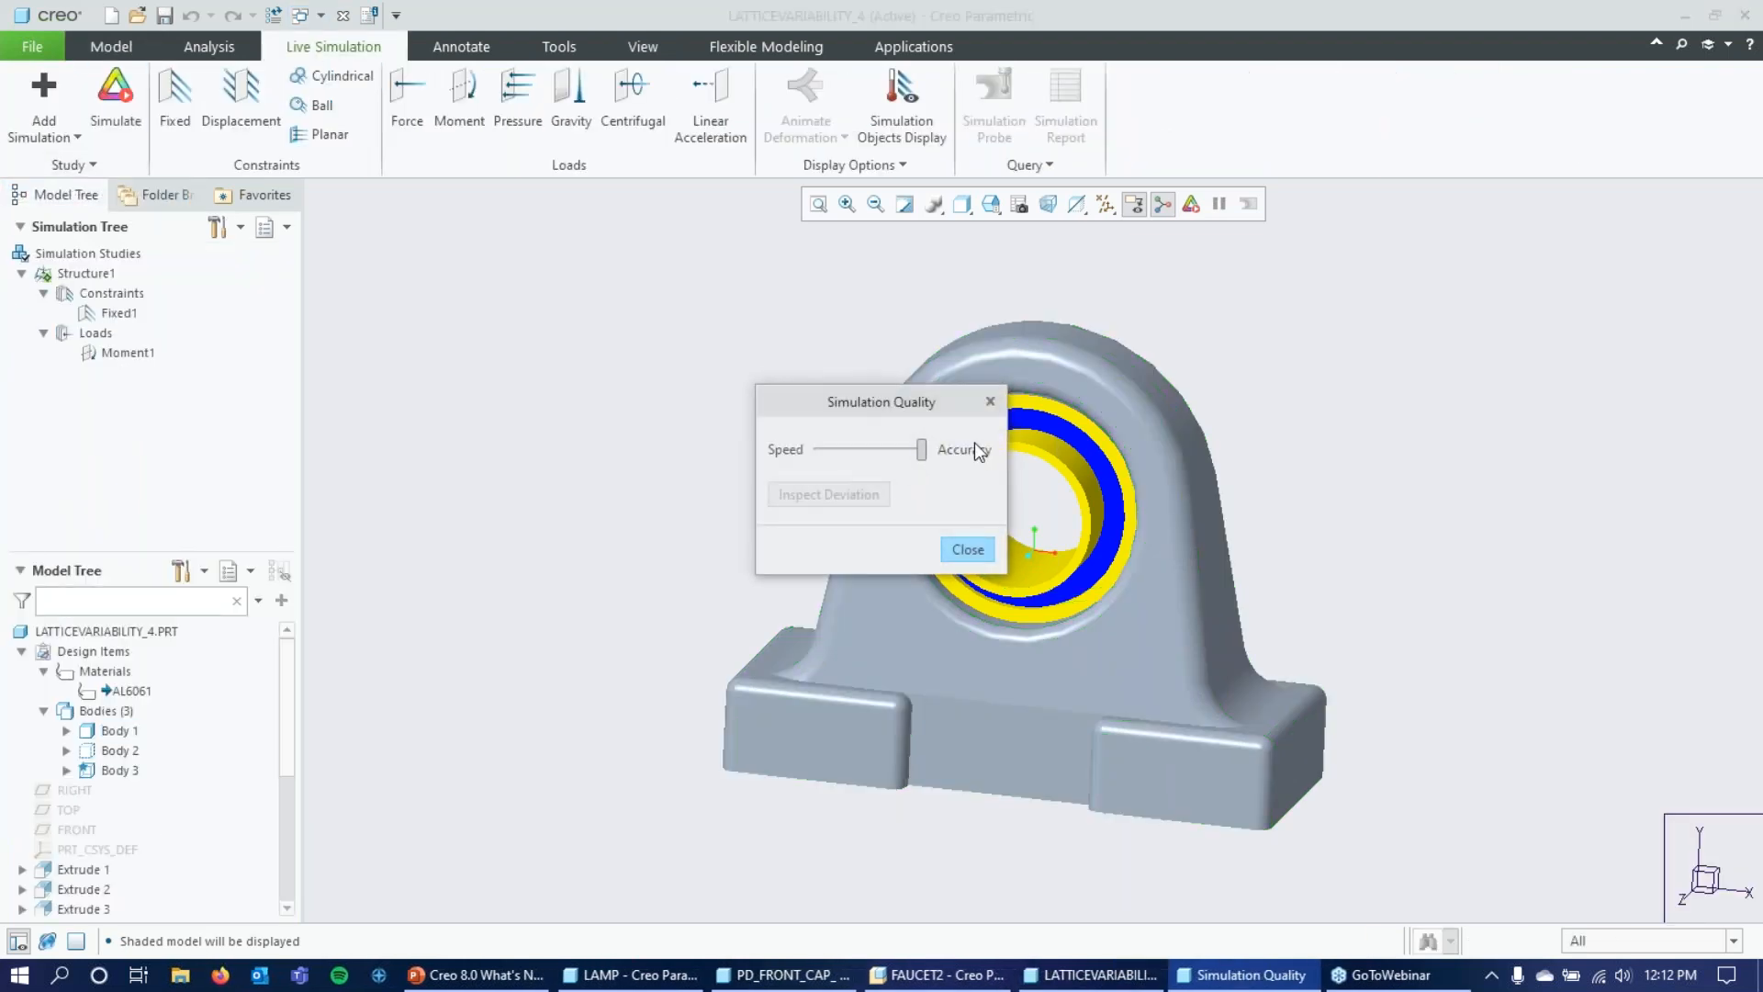
click(973, 548)
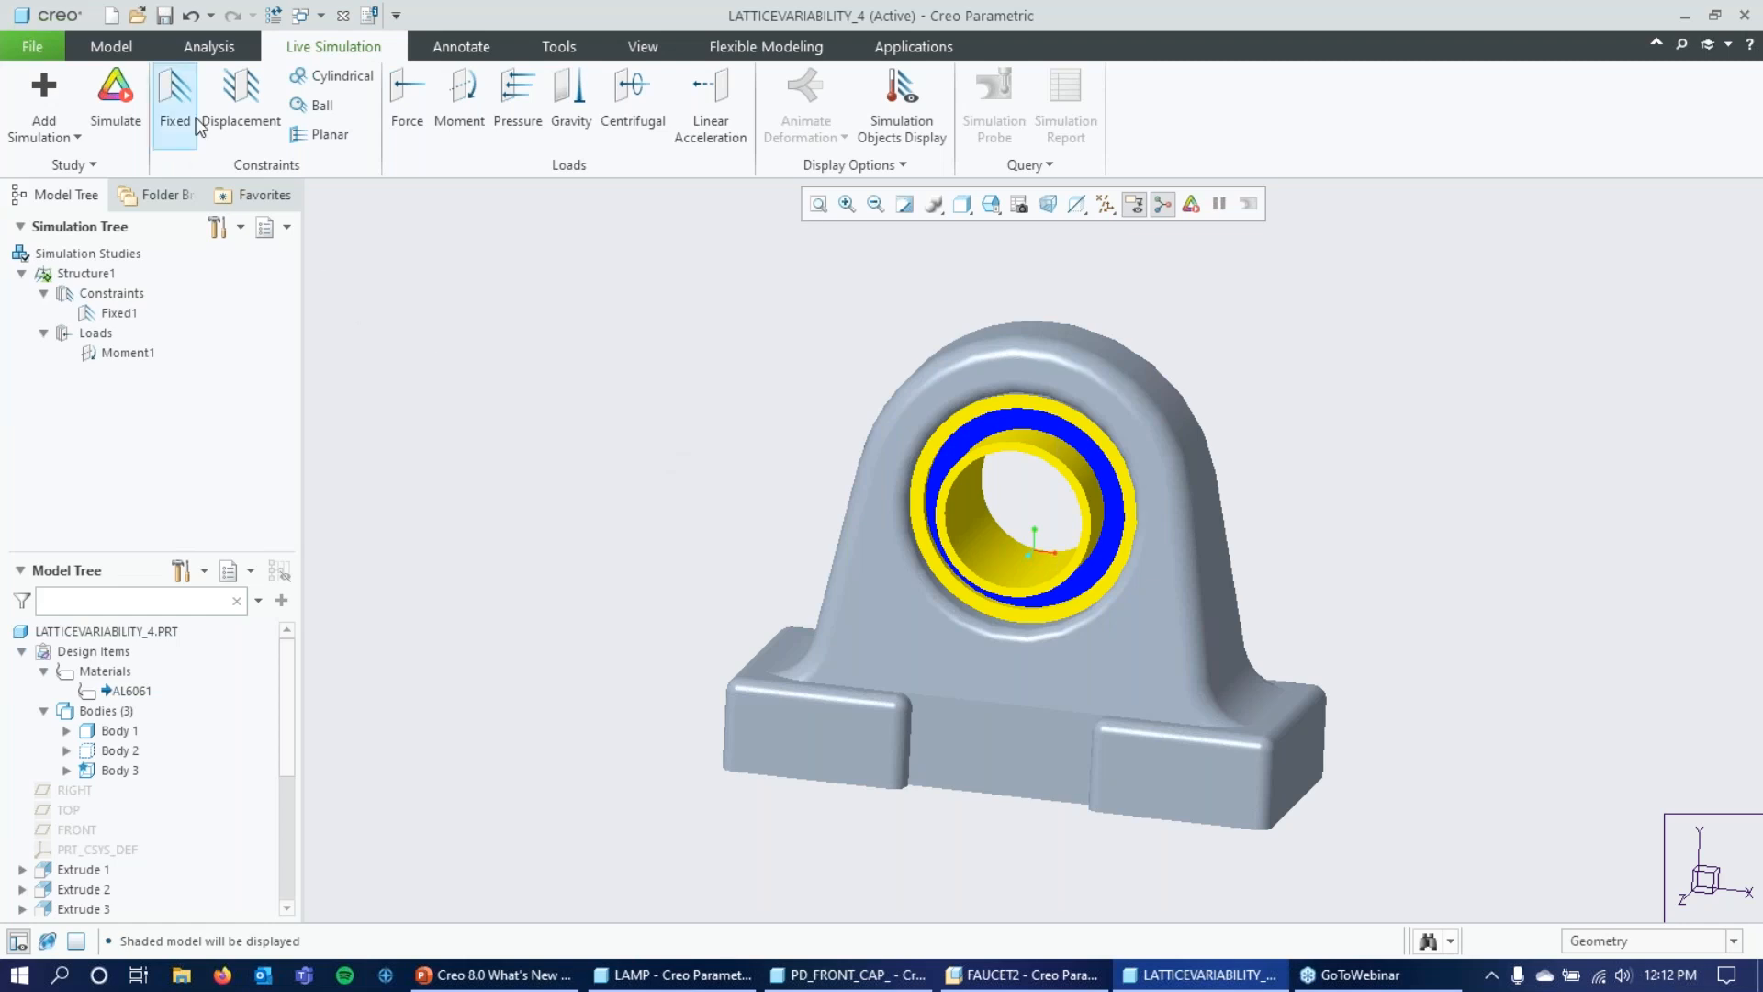
Run the Structure1 simulation and display the bracket's Von Mises stress in MPa.
click(126, 94)
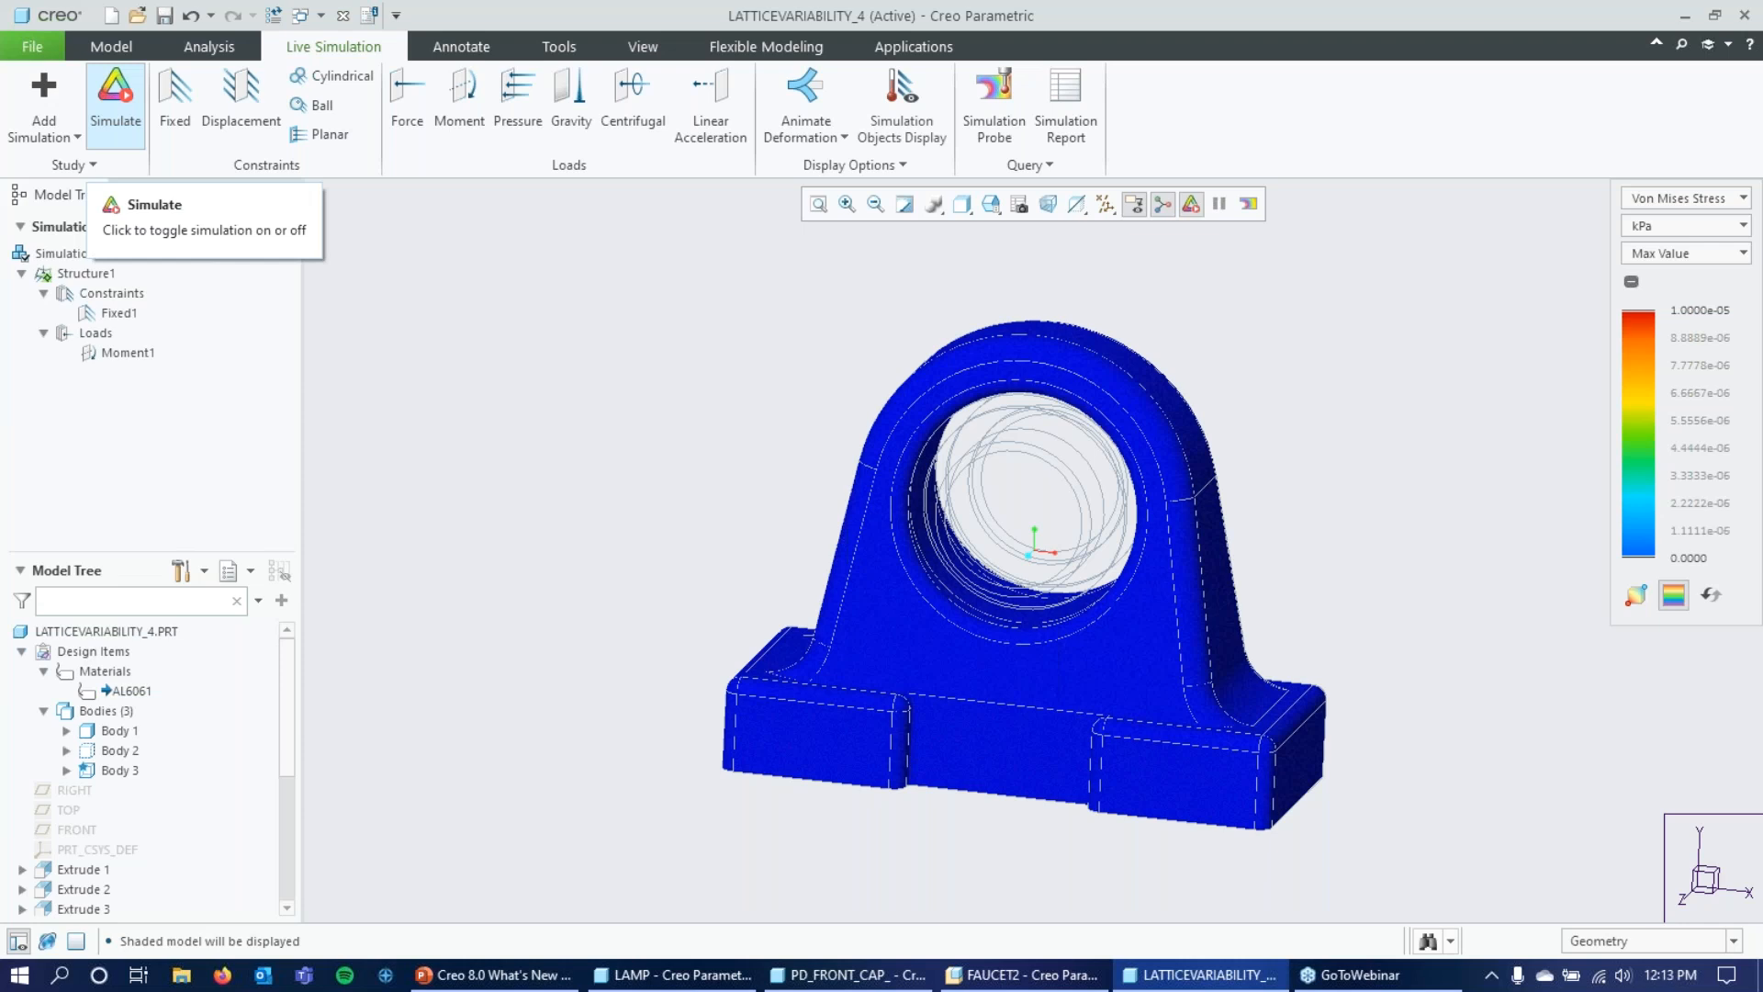
middle_drag(1331, 366, 1421, 353)
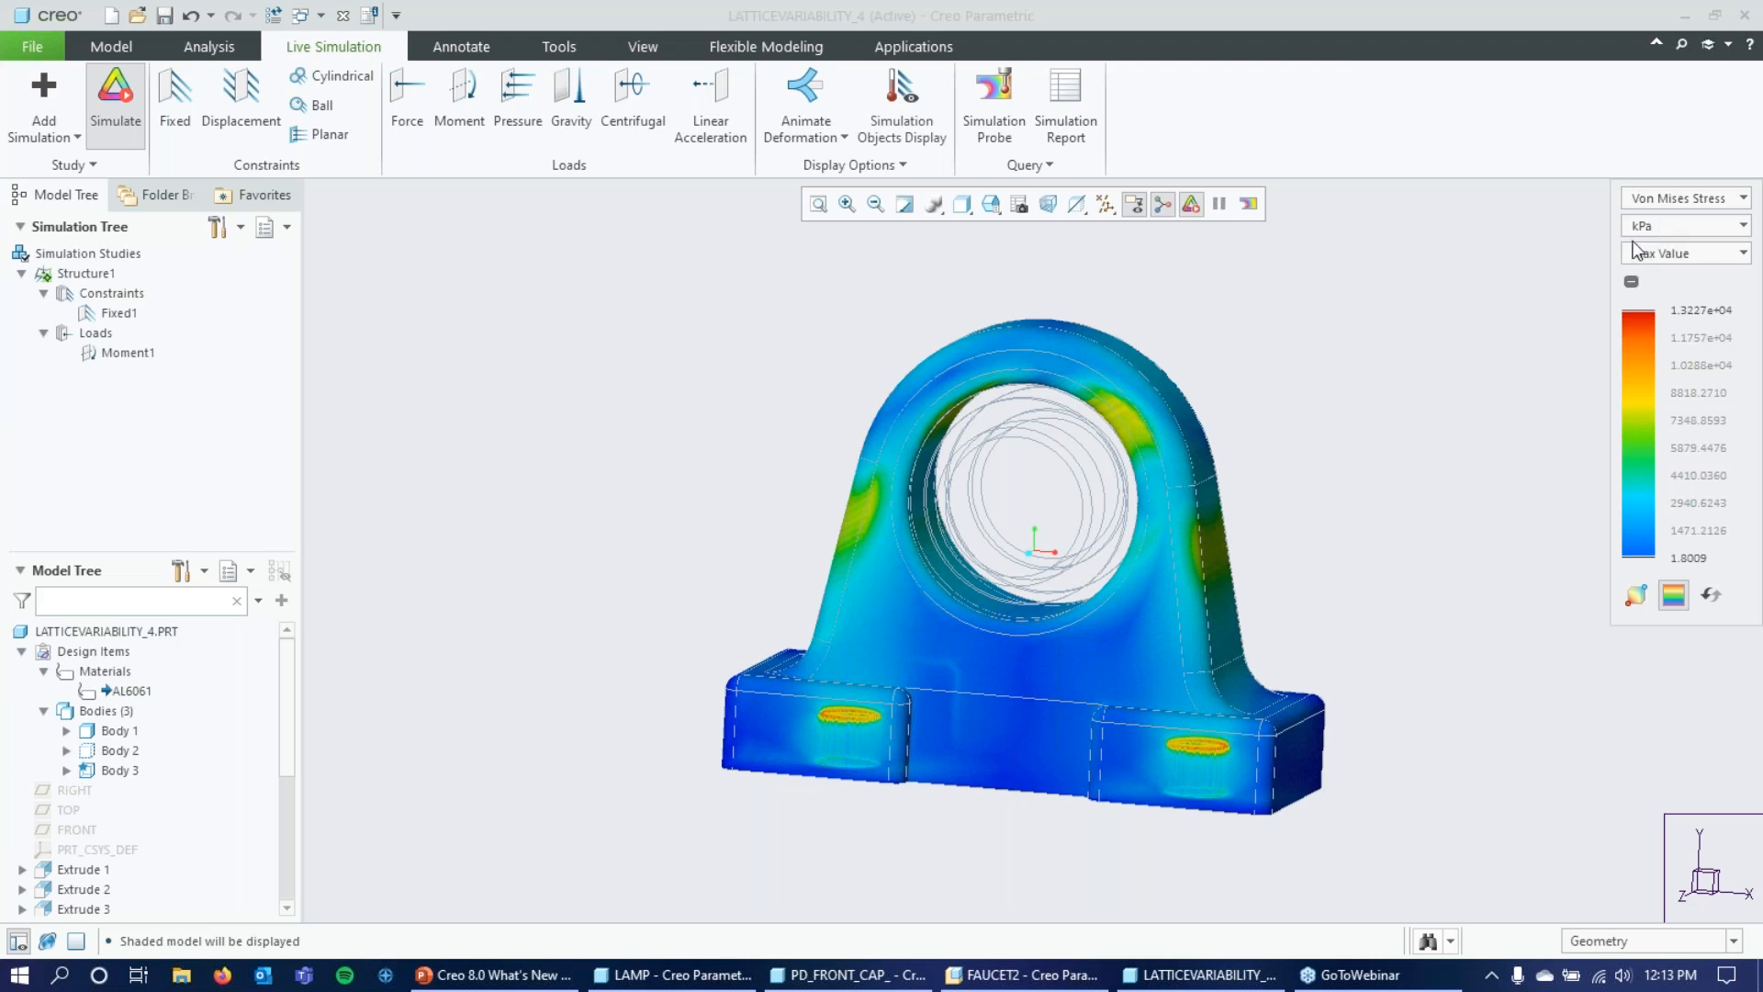
click(1749, 229)
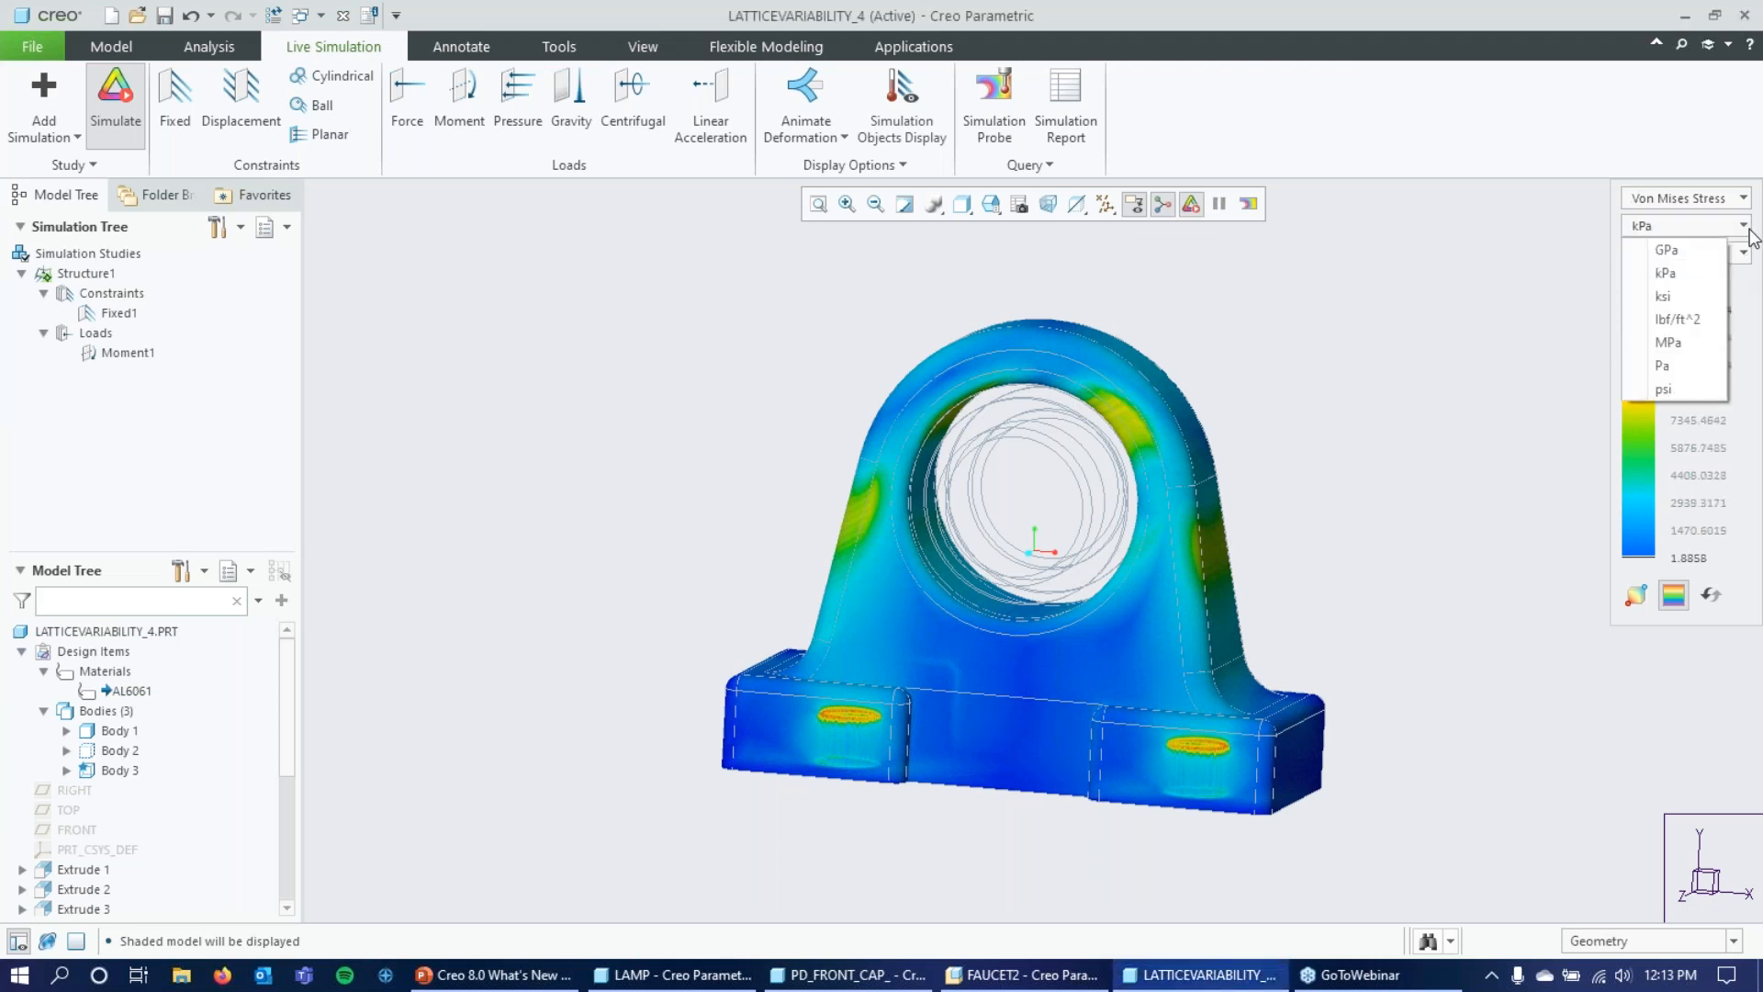
click(1684, 341)
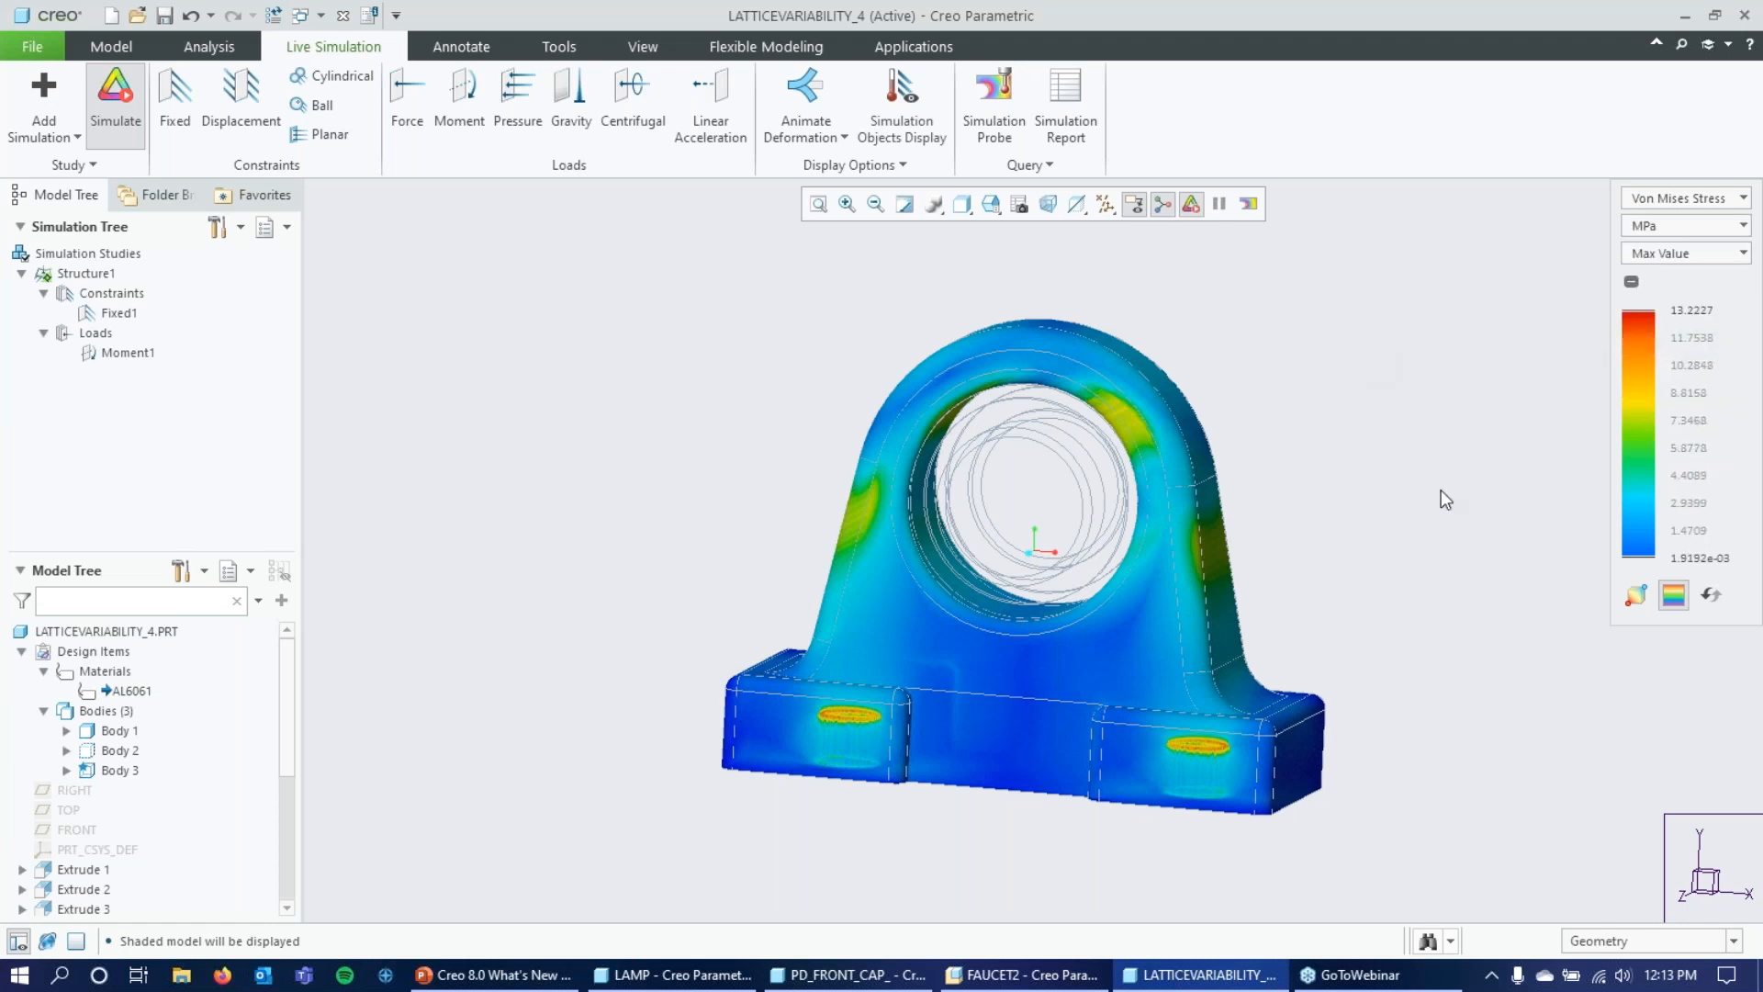
mouse_move(1384, 438)
middle_down()
mouse_move(1397, 422)
mouse_move(1391, 452)
middle_up()
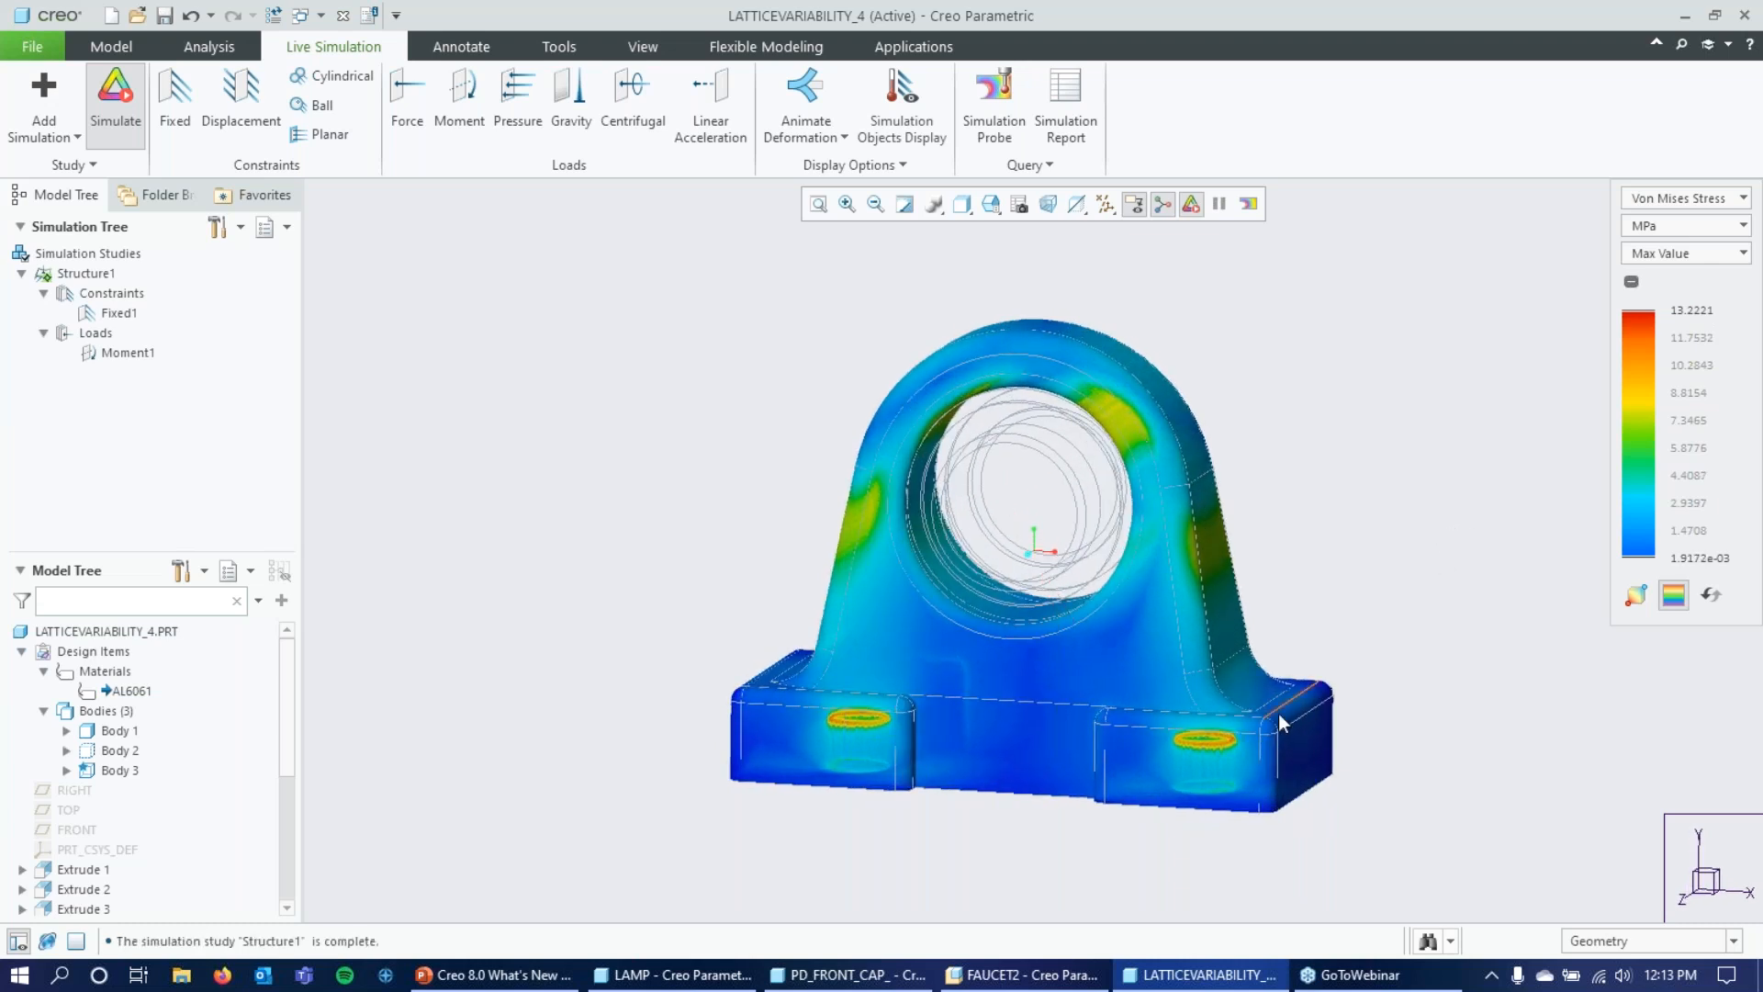
Show the minimum and maximum result markers and inspect the stress around the base's mounting holes.
click(1636, 599)
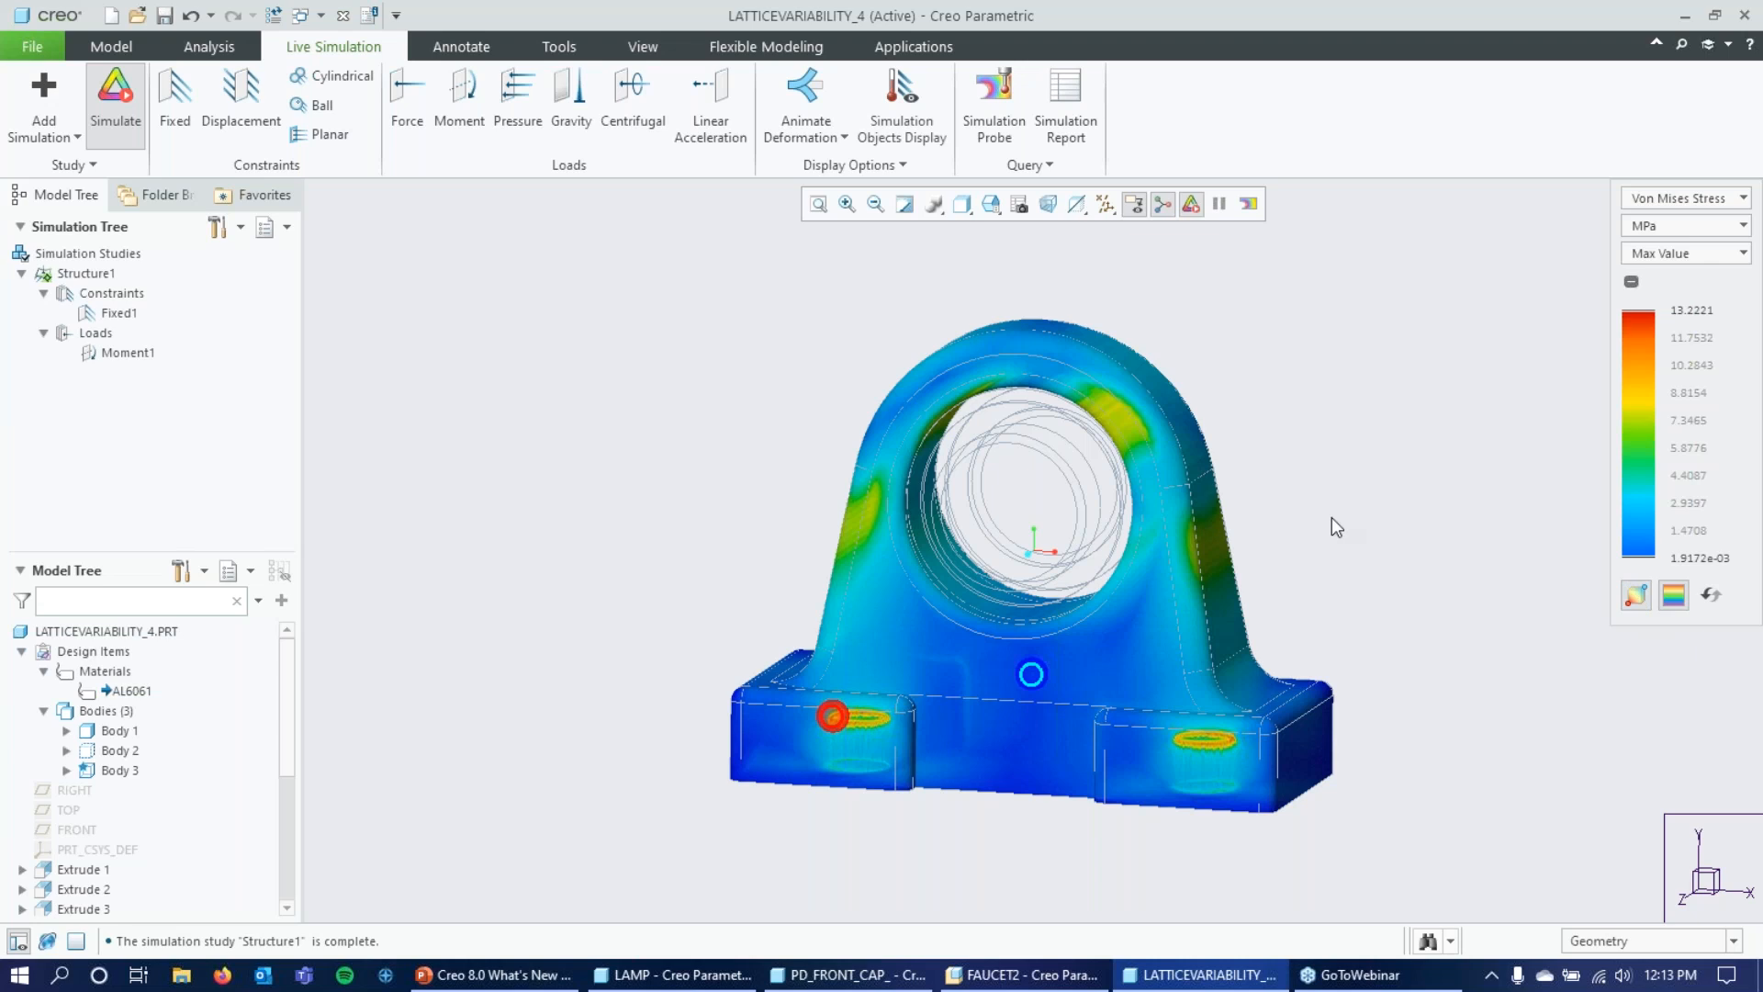
scroll(821, 716, down, 3)
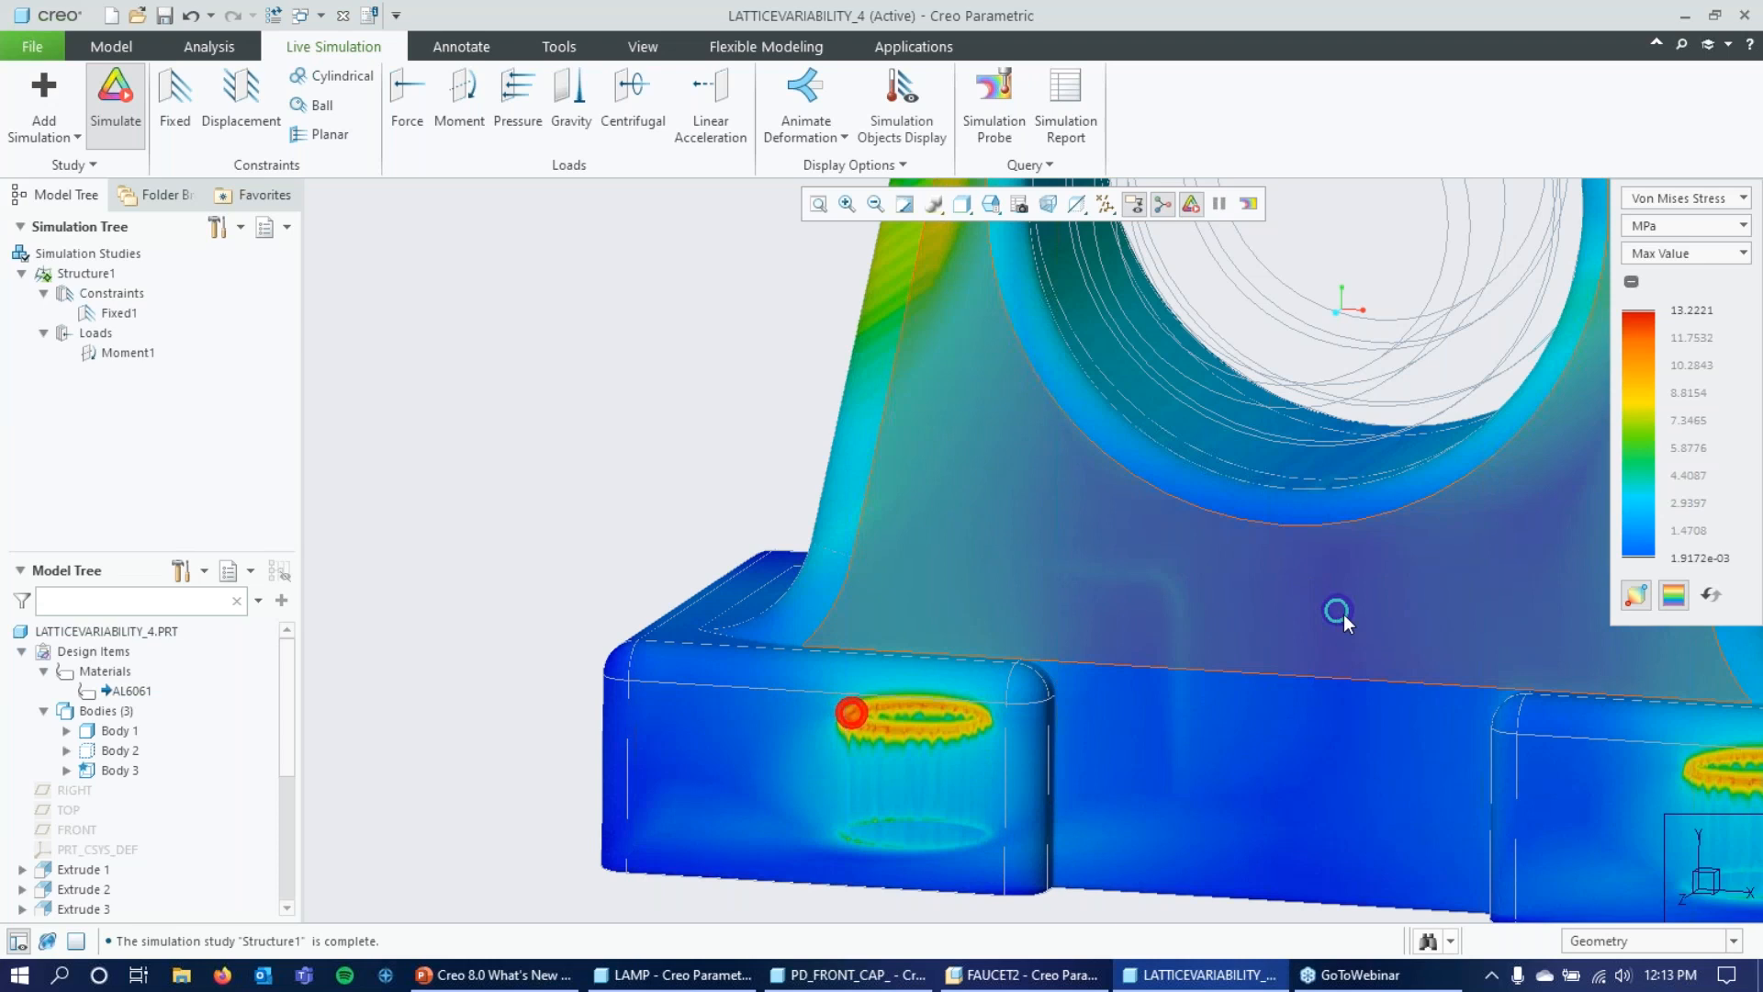
mouse_move(1344, 628)
middle_down()
mouse_move(1353, 668)
mouse_move(1354, 609)
mouse_move(1350, 634)
middle_up()
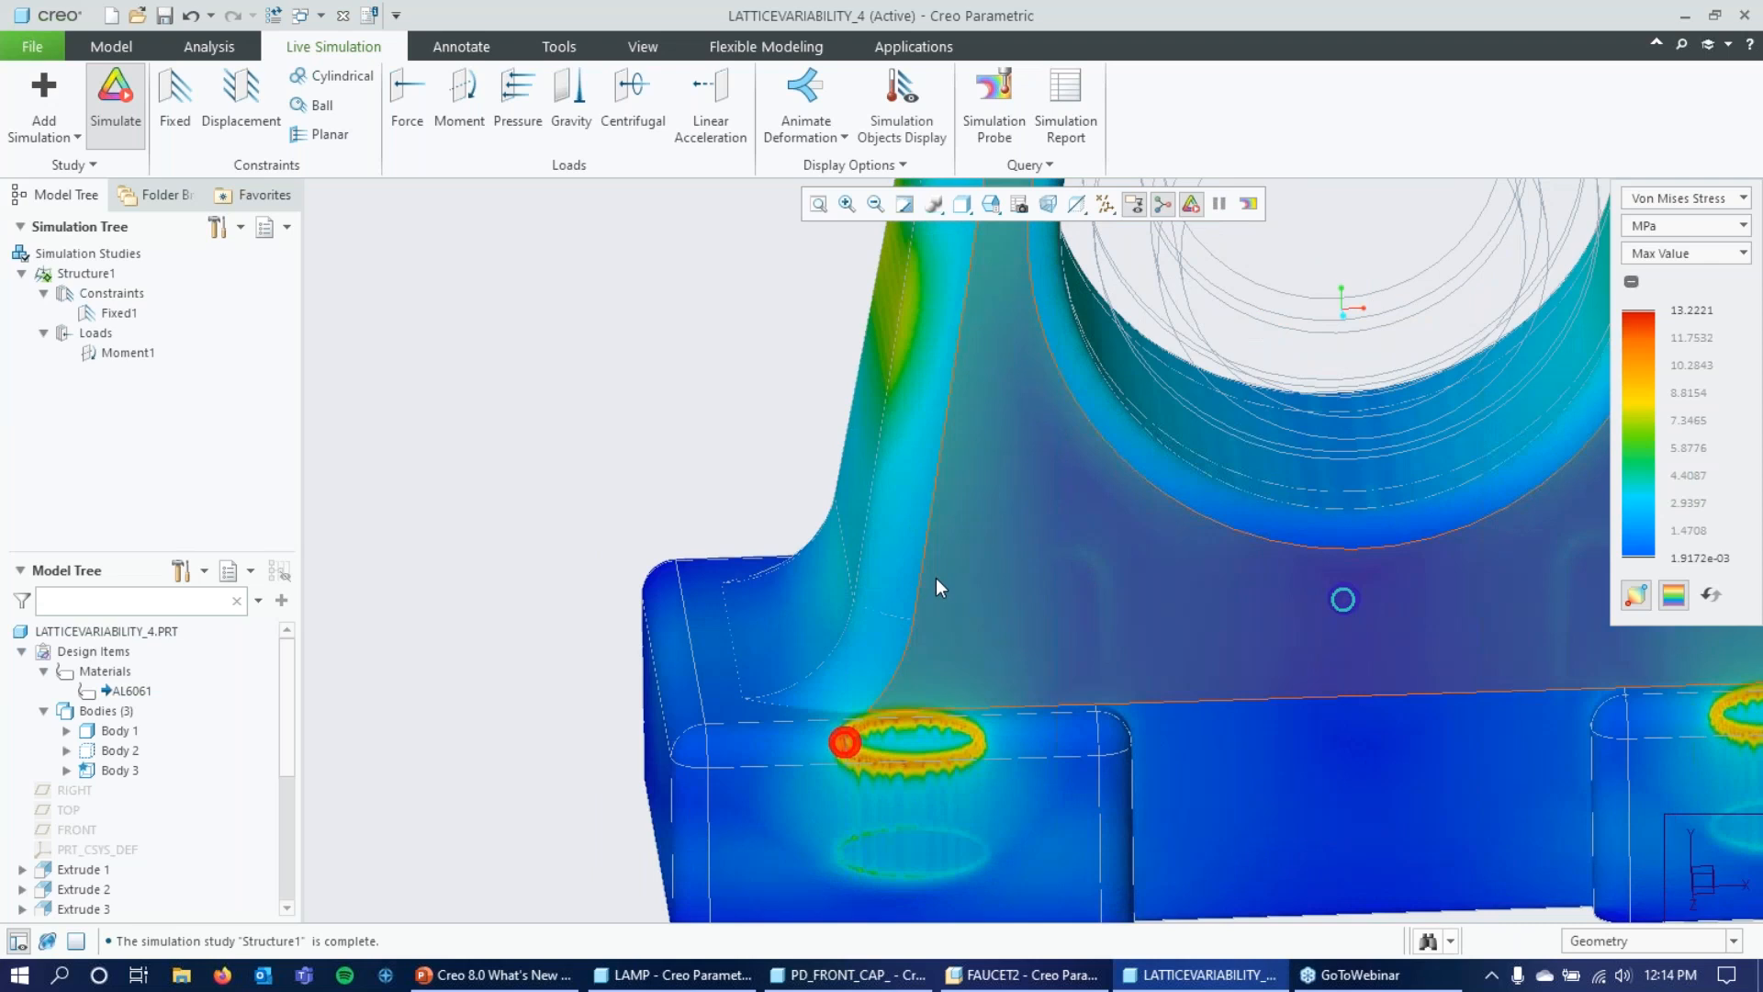
scroll(936, 578, up, 1)
scroll(937, 577, up, 2)
scroll(1320, 658, up, 1)
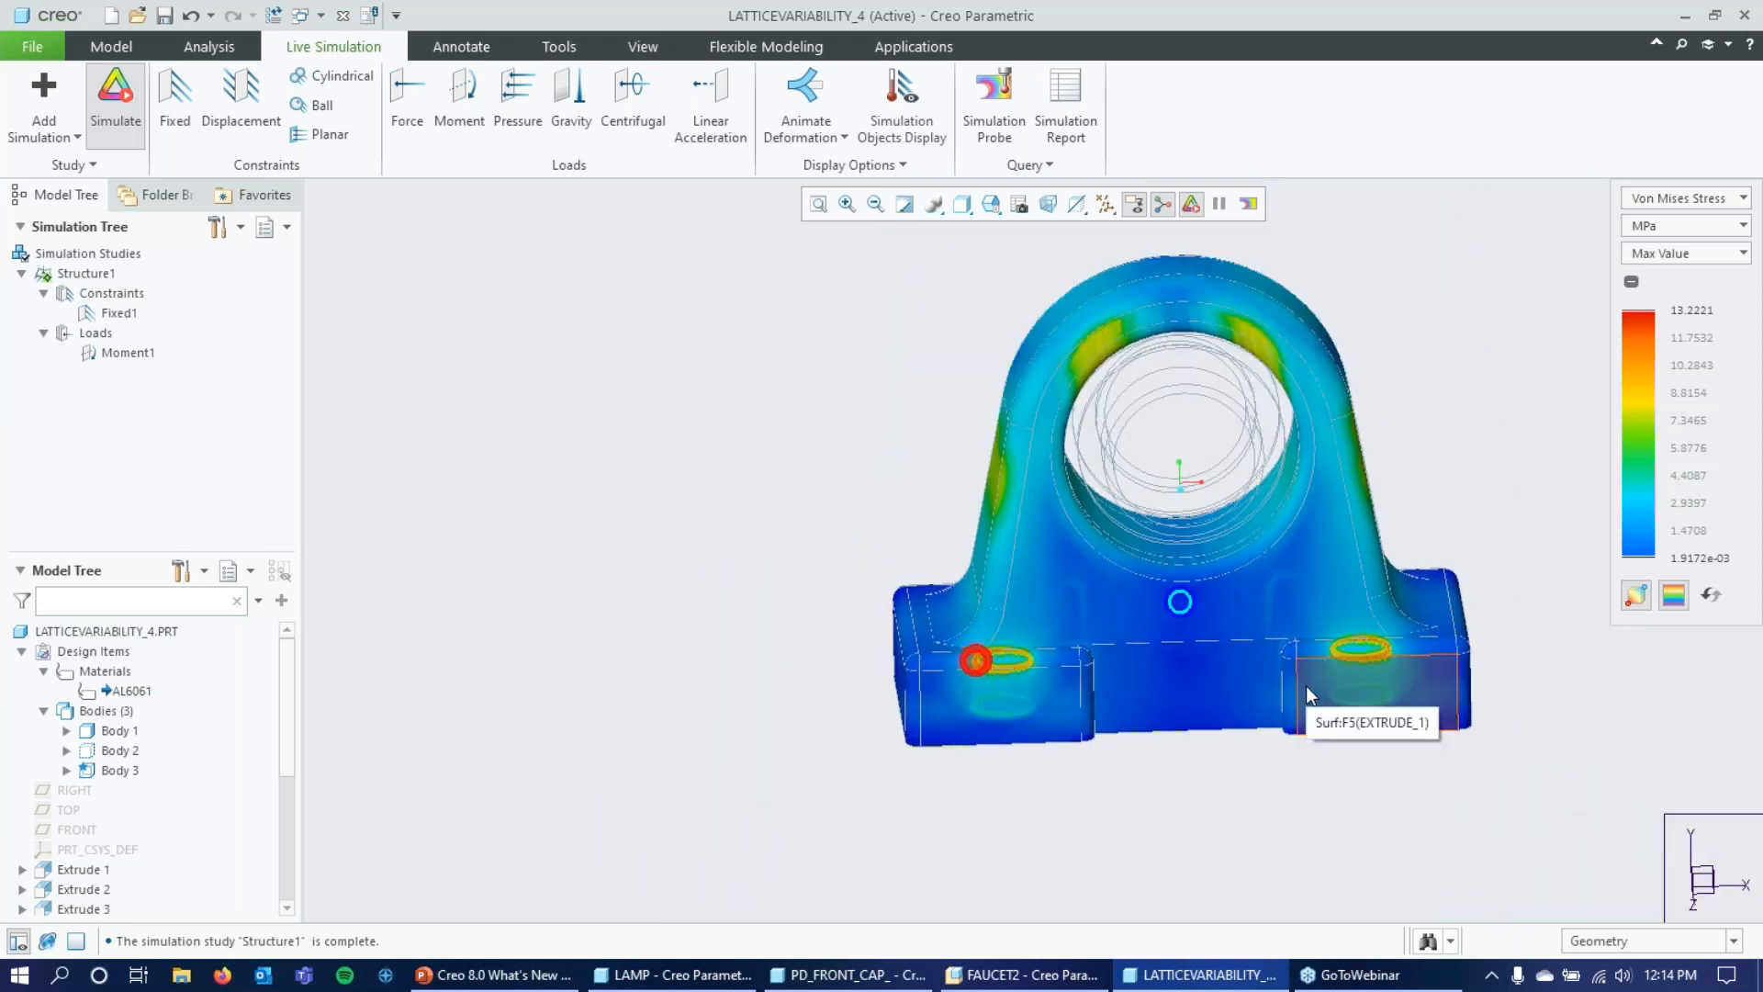
Switch the simulation result to Deformation and animate the bracket's deformation.
click(1695, 198)
click(1646, 247)
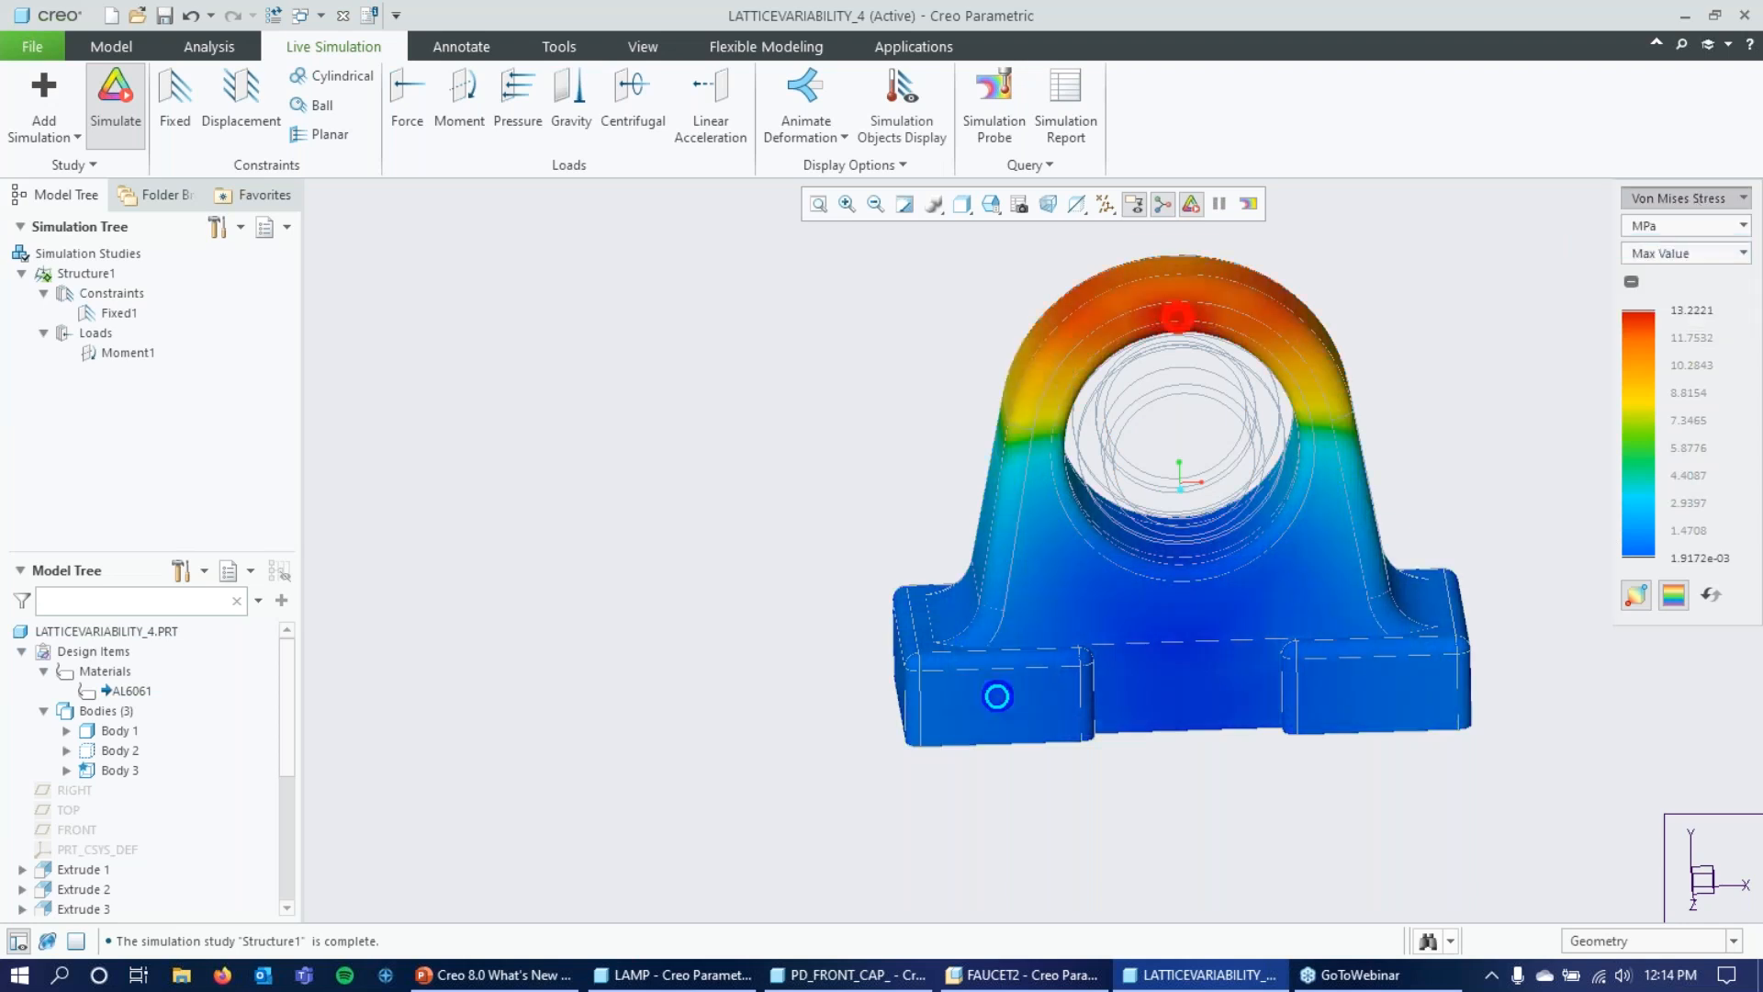
mouse_move(869, 460)
middle_down()
mouse_move(866, 441)
mouse_move(862, 488)
middle_up()
mouse_move(1444, 345)
middle_down()
mouse_move(1429, 303)
mouse_move(1424, 331)
middle_up()
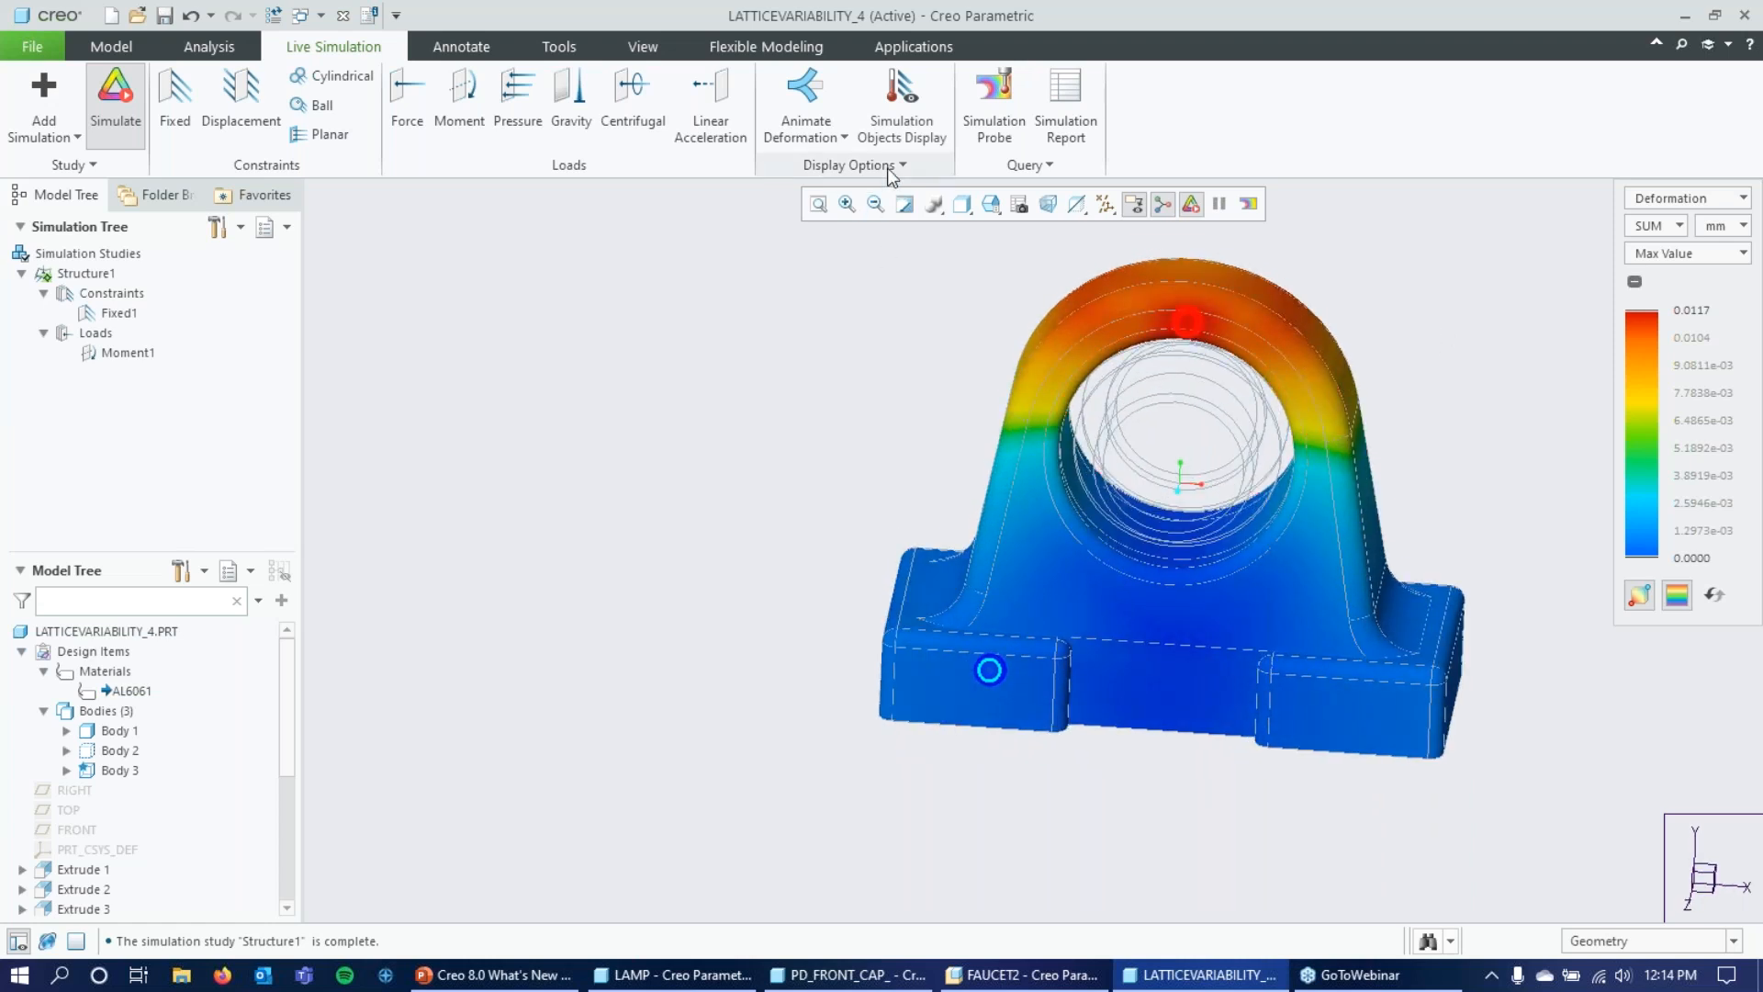
click(815, 96)
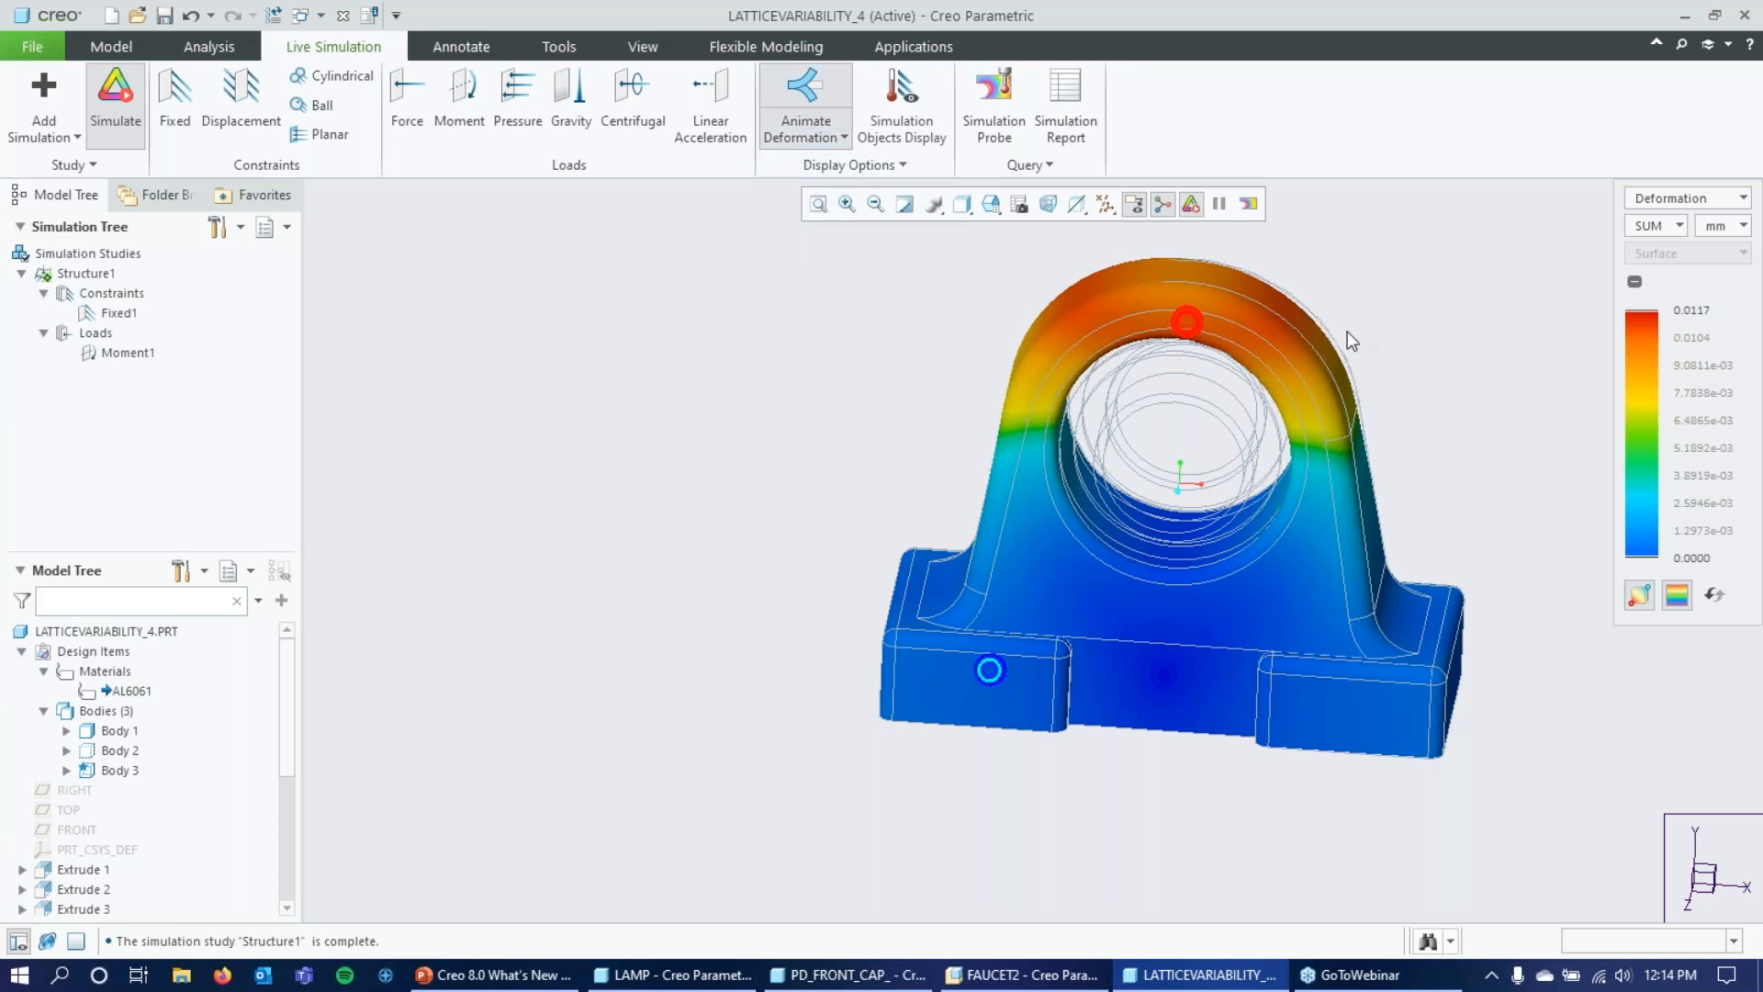
mouse_move(1464, 303)
middle_down()
mouse_move(1419, 321)
mouse_move(1468, 300)
mouse_move(1464, 280)
middle_up()
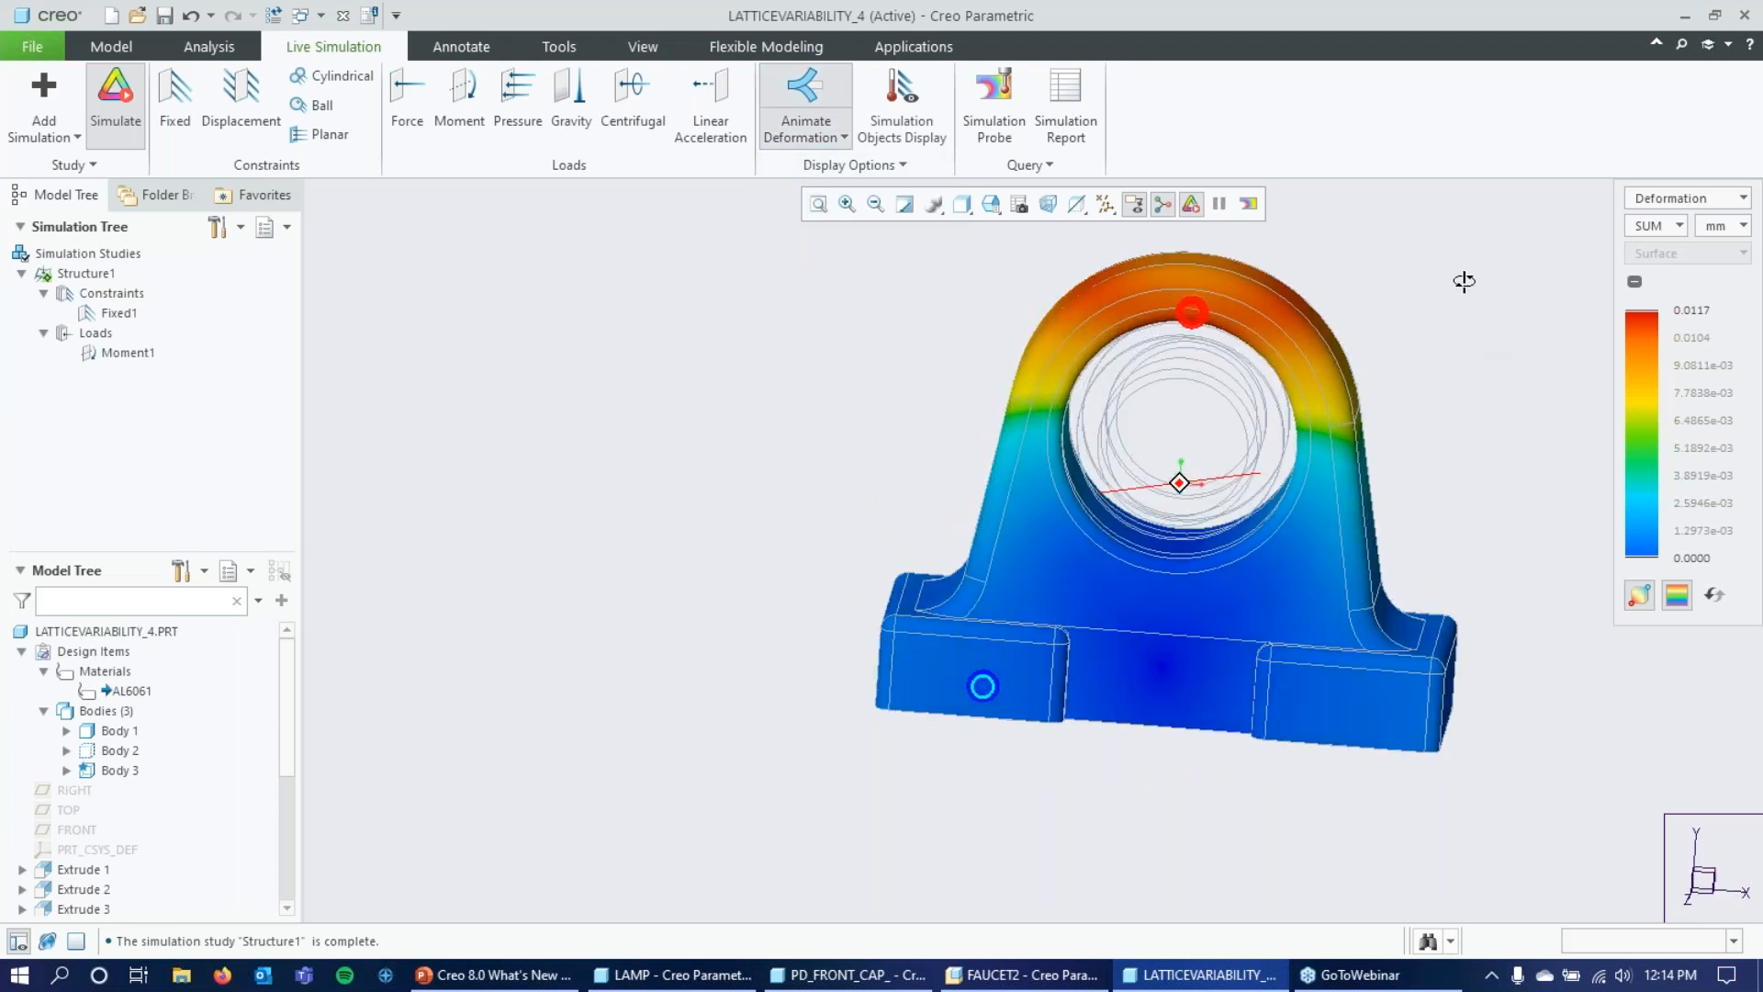
Turn on true deformations in the animation options for the bracket's deformation.
click(805, 136)
click(831, 187)
mouse_move(504, 188)
mouse_down()
mouse_move(748, 118)
mouse_move(885, 118)
mouse_up()
click(780, 298)
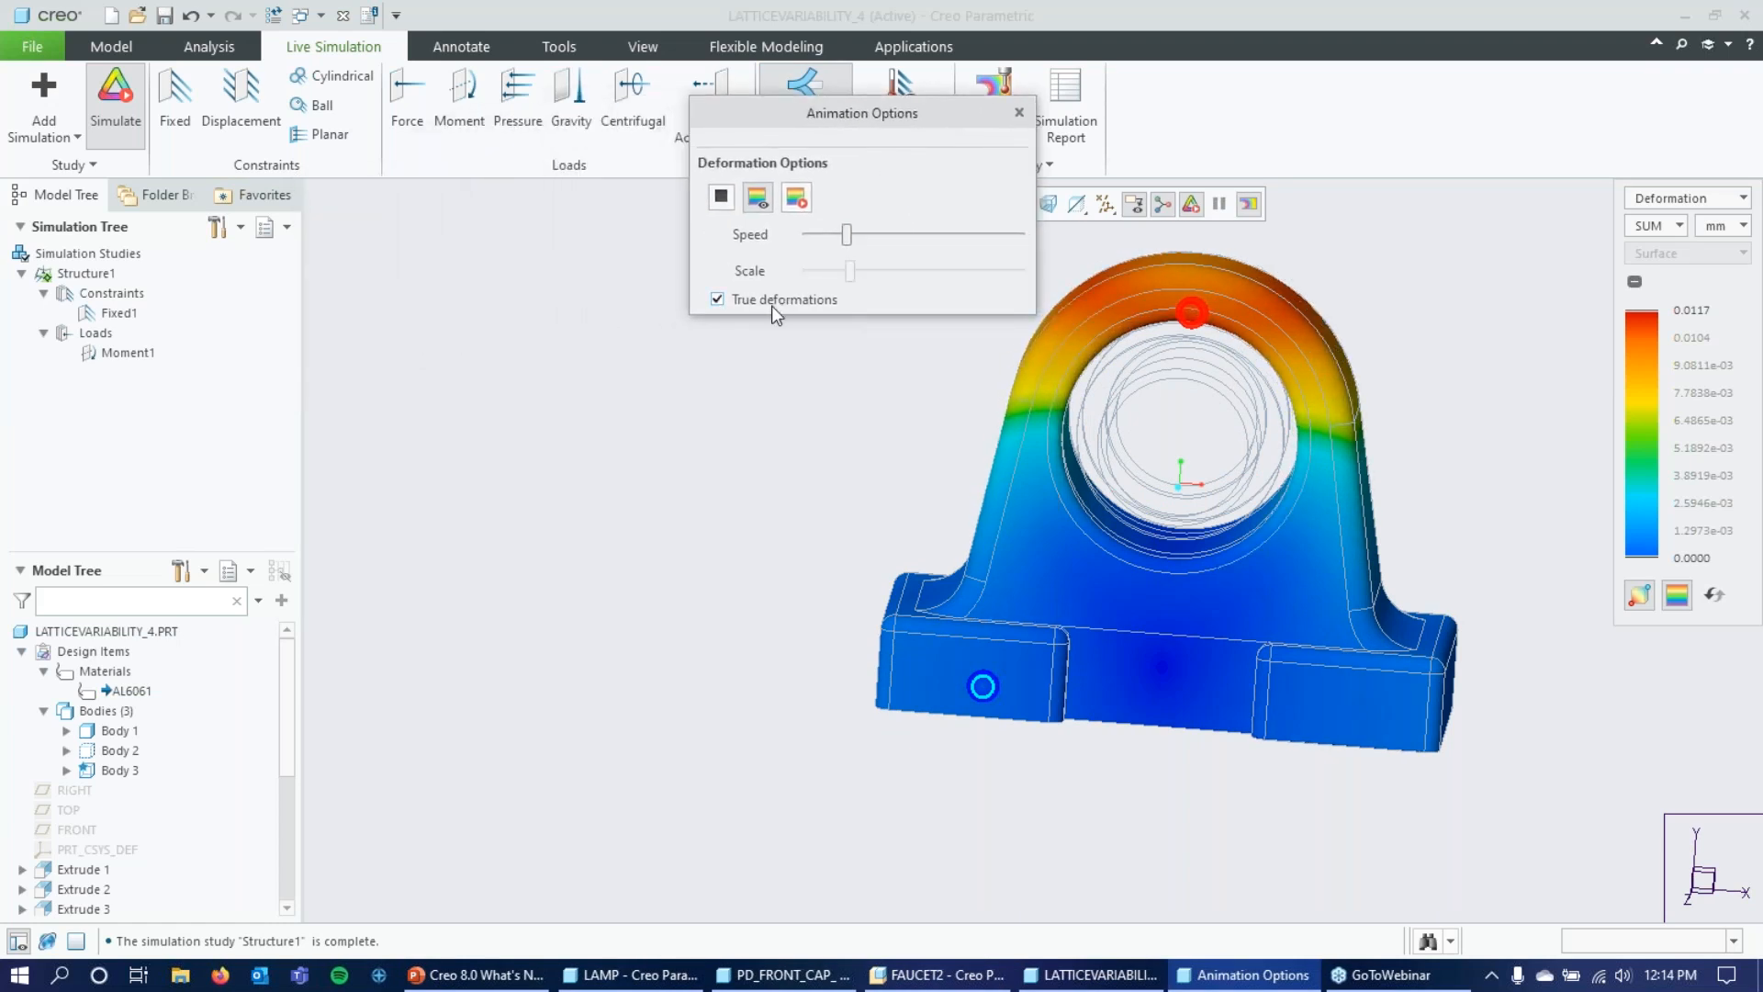
drag(883, 118, 515, 176)
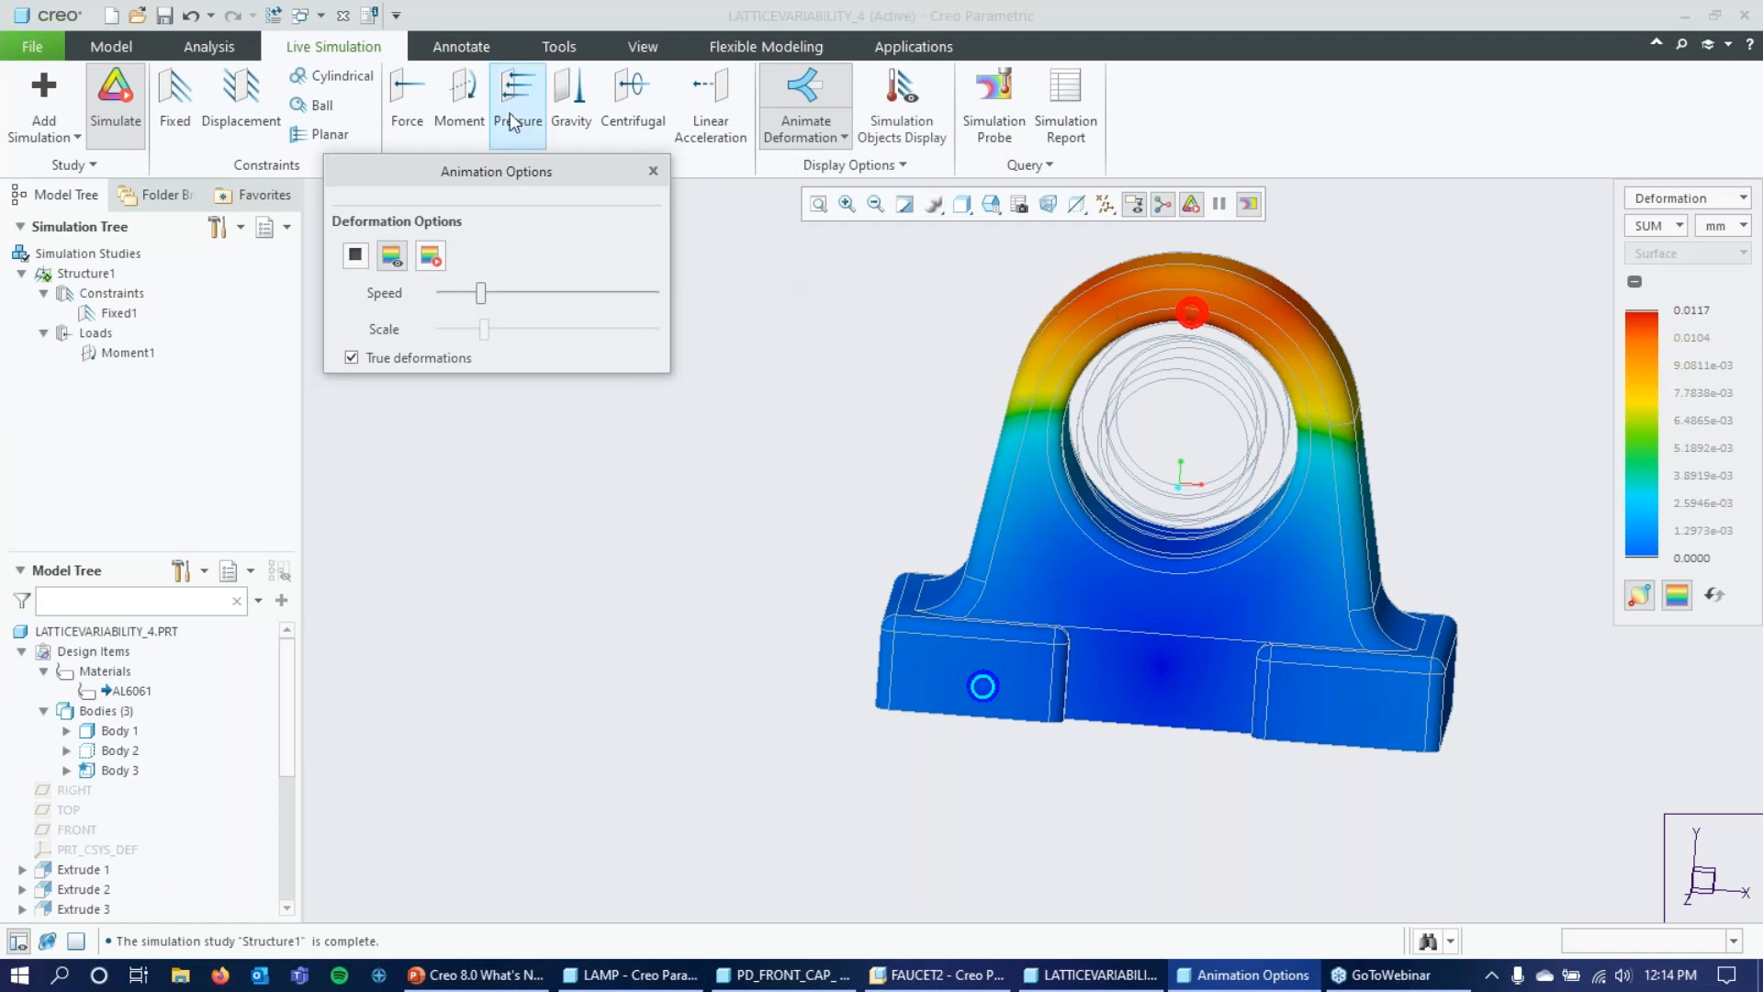
drag(529, 188, 891, 188)
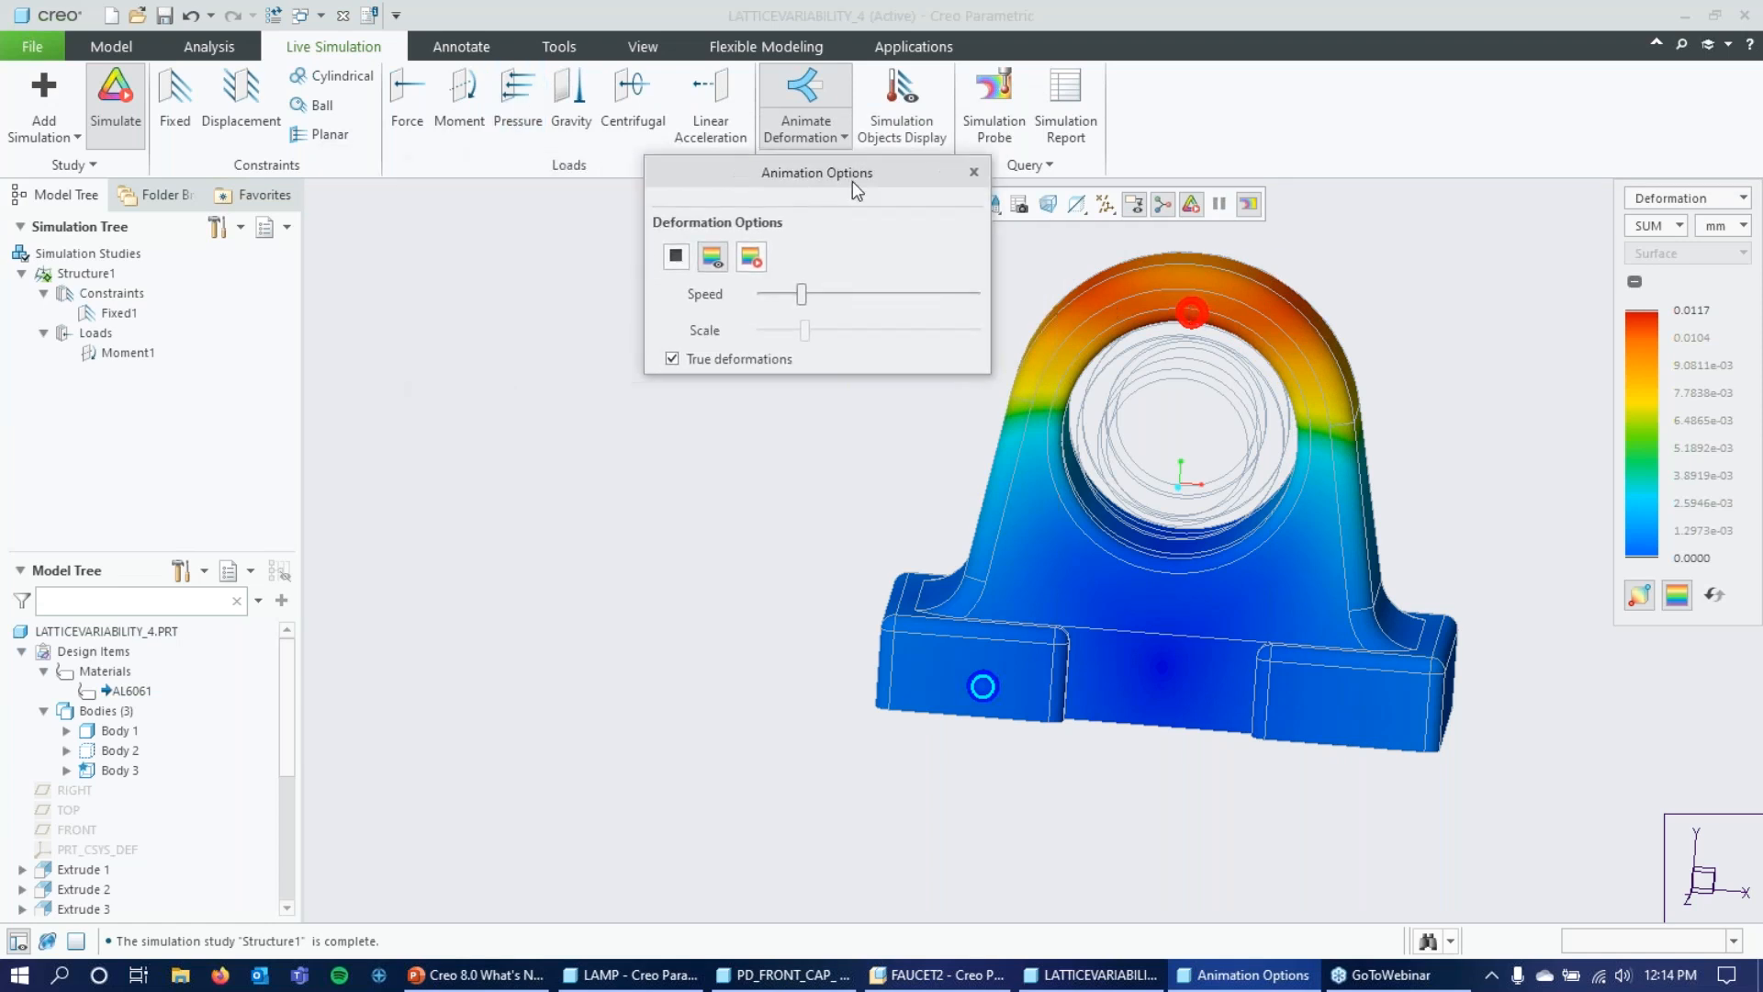
Close the animation options, switch the simulation result to Von Mises Stress, and hide the minimum and maximum markers.
click(974, 172)
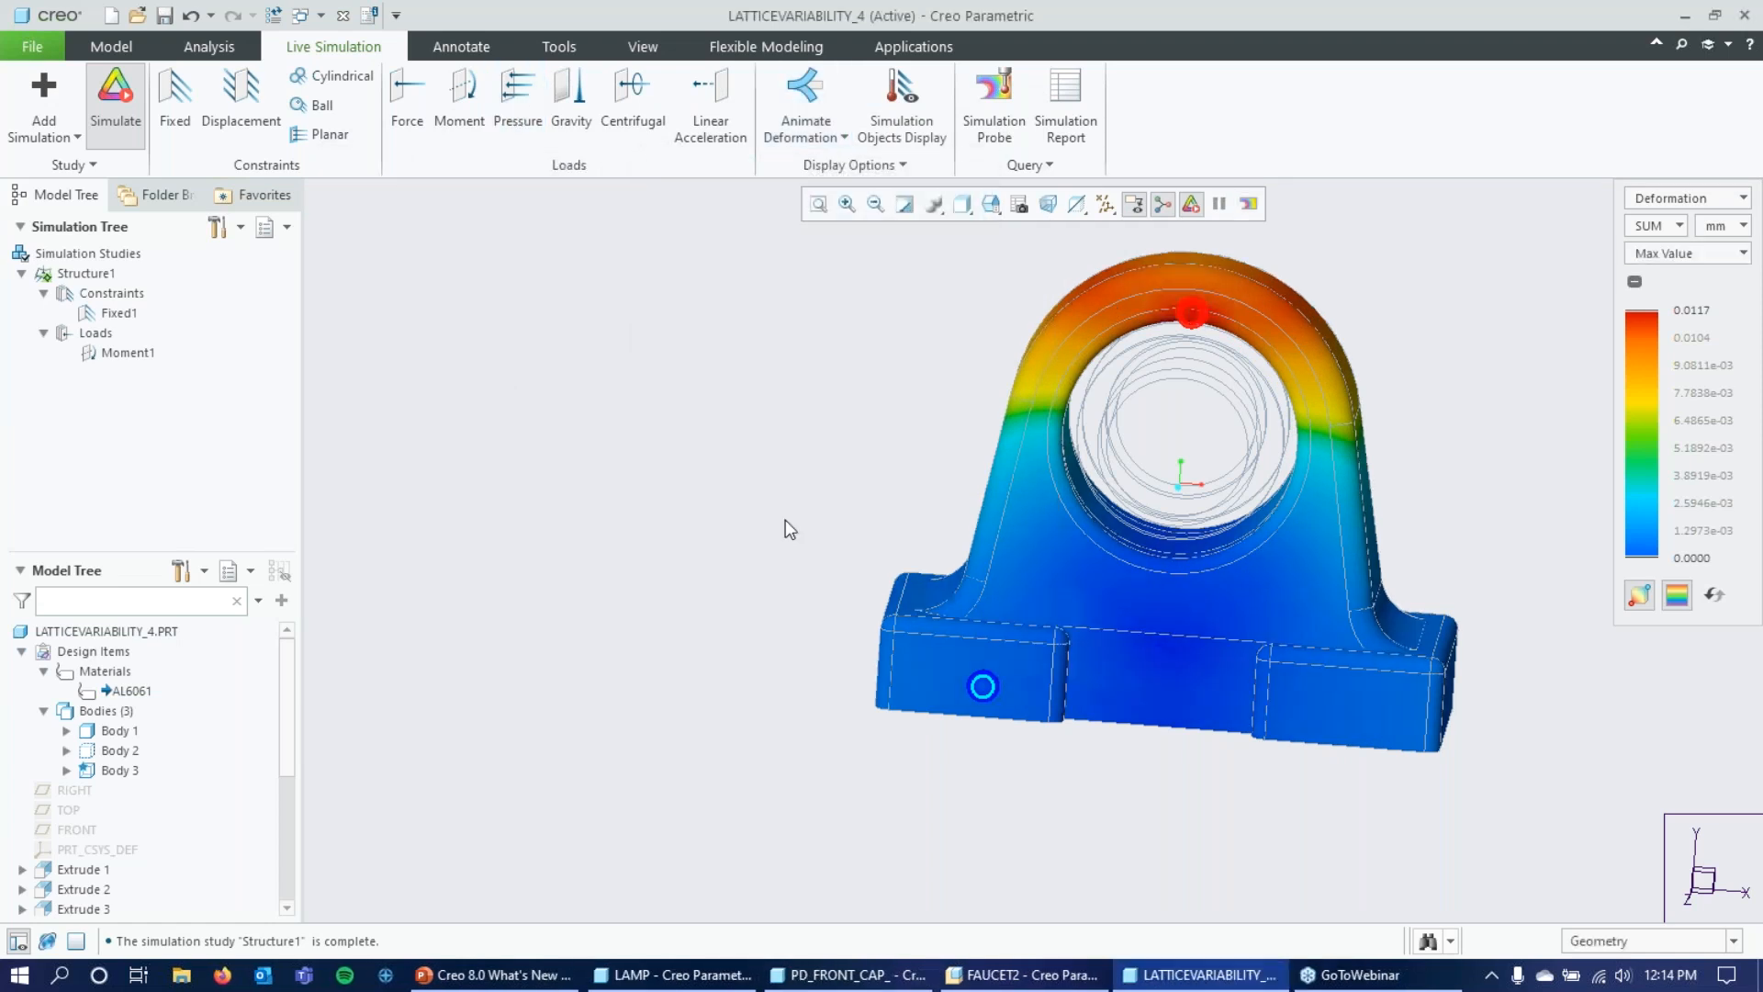
click(1705, 197)
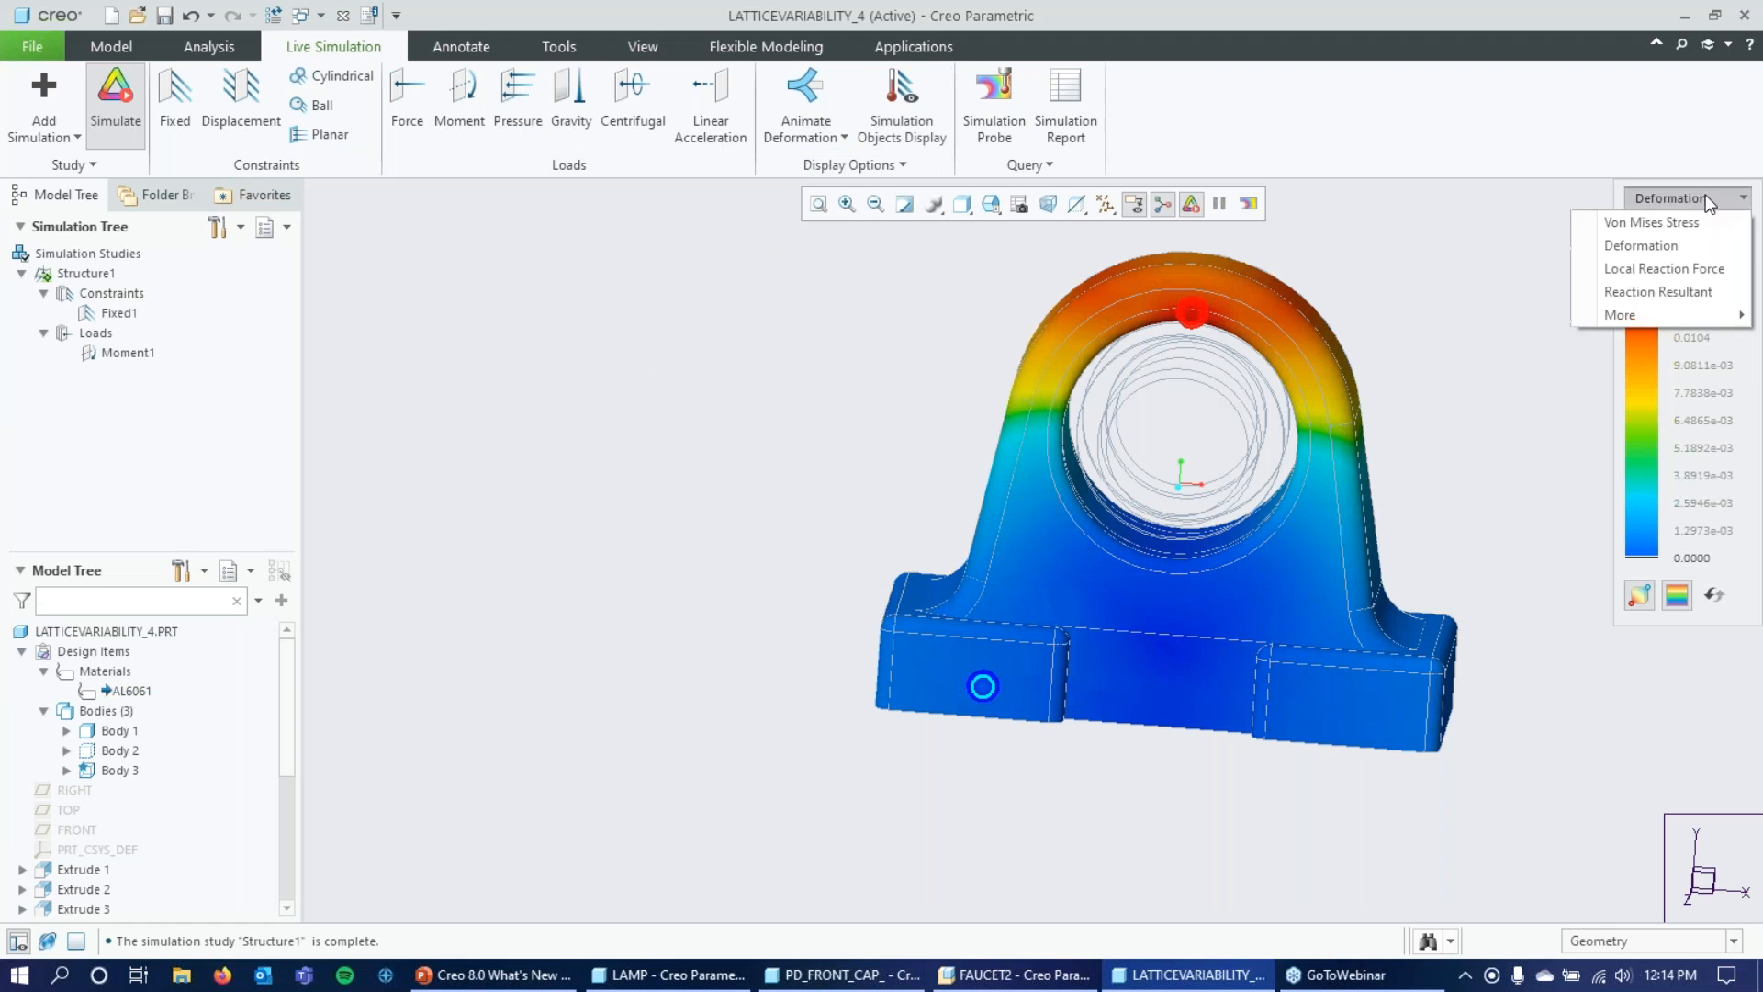
click(1670, 226)
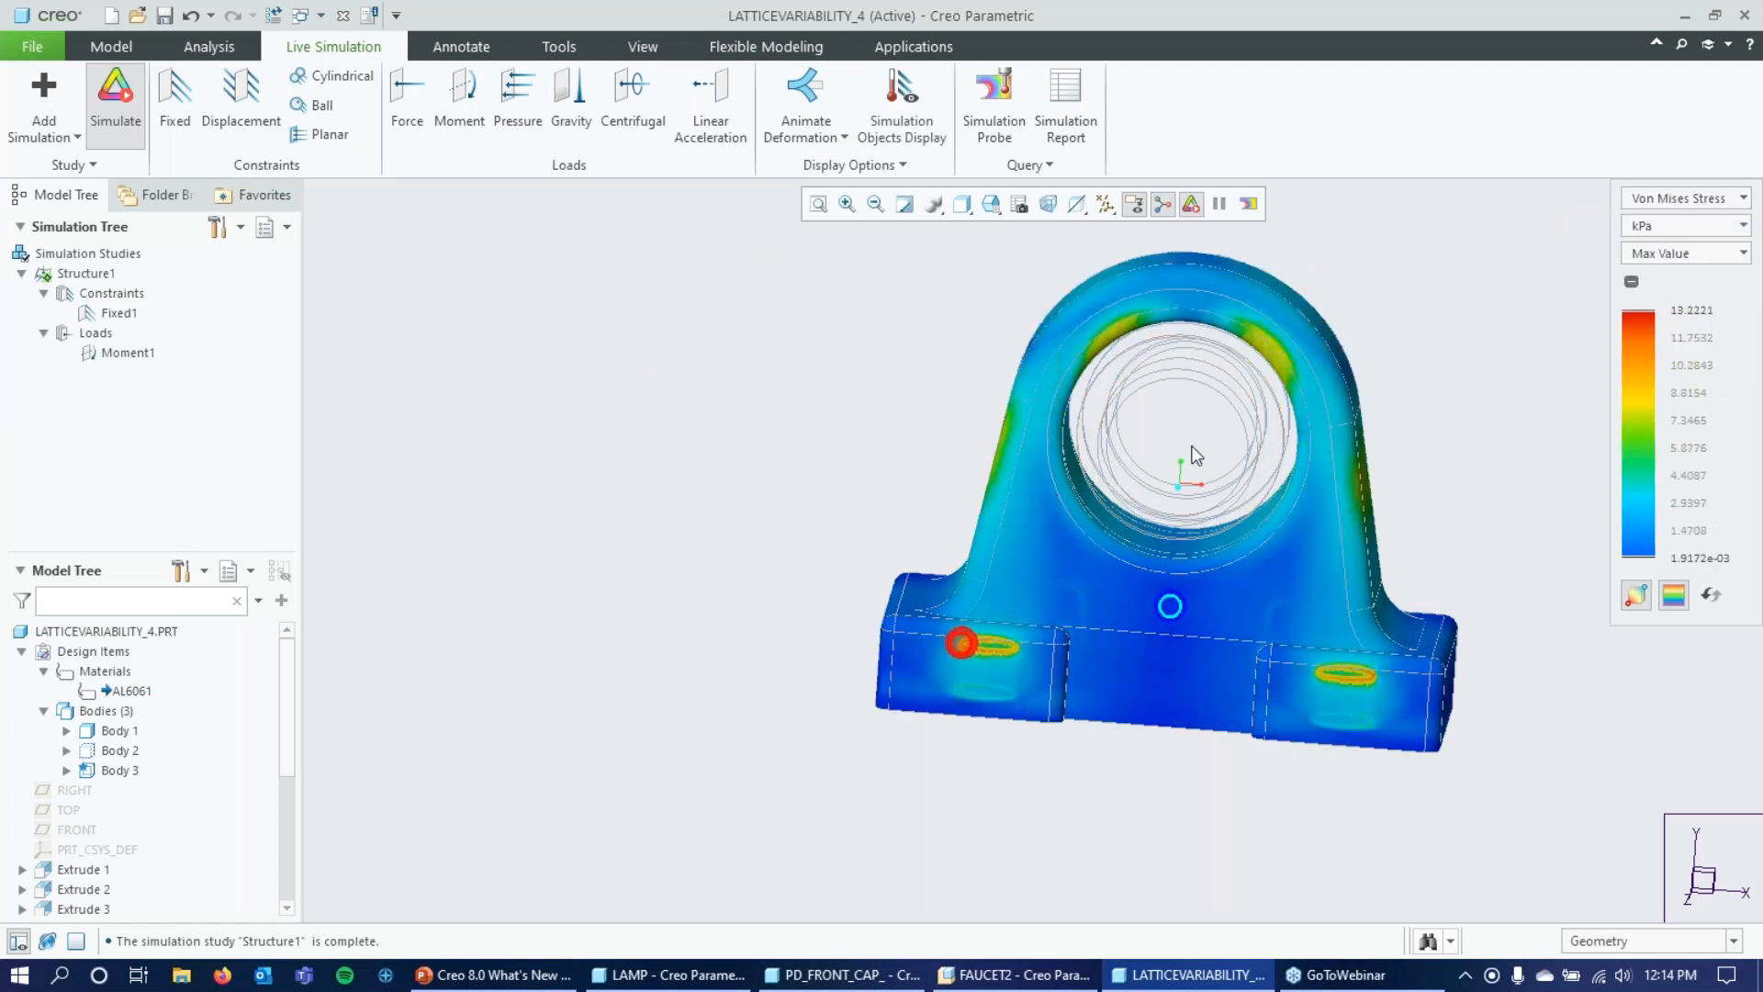
click(1642, 602)
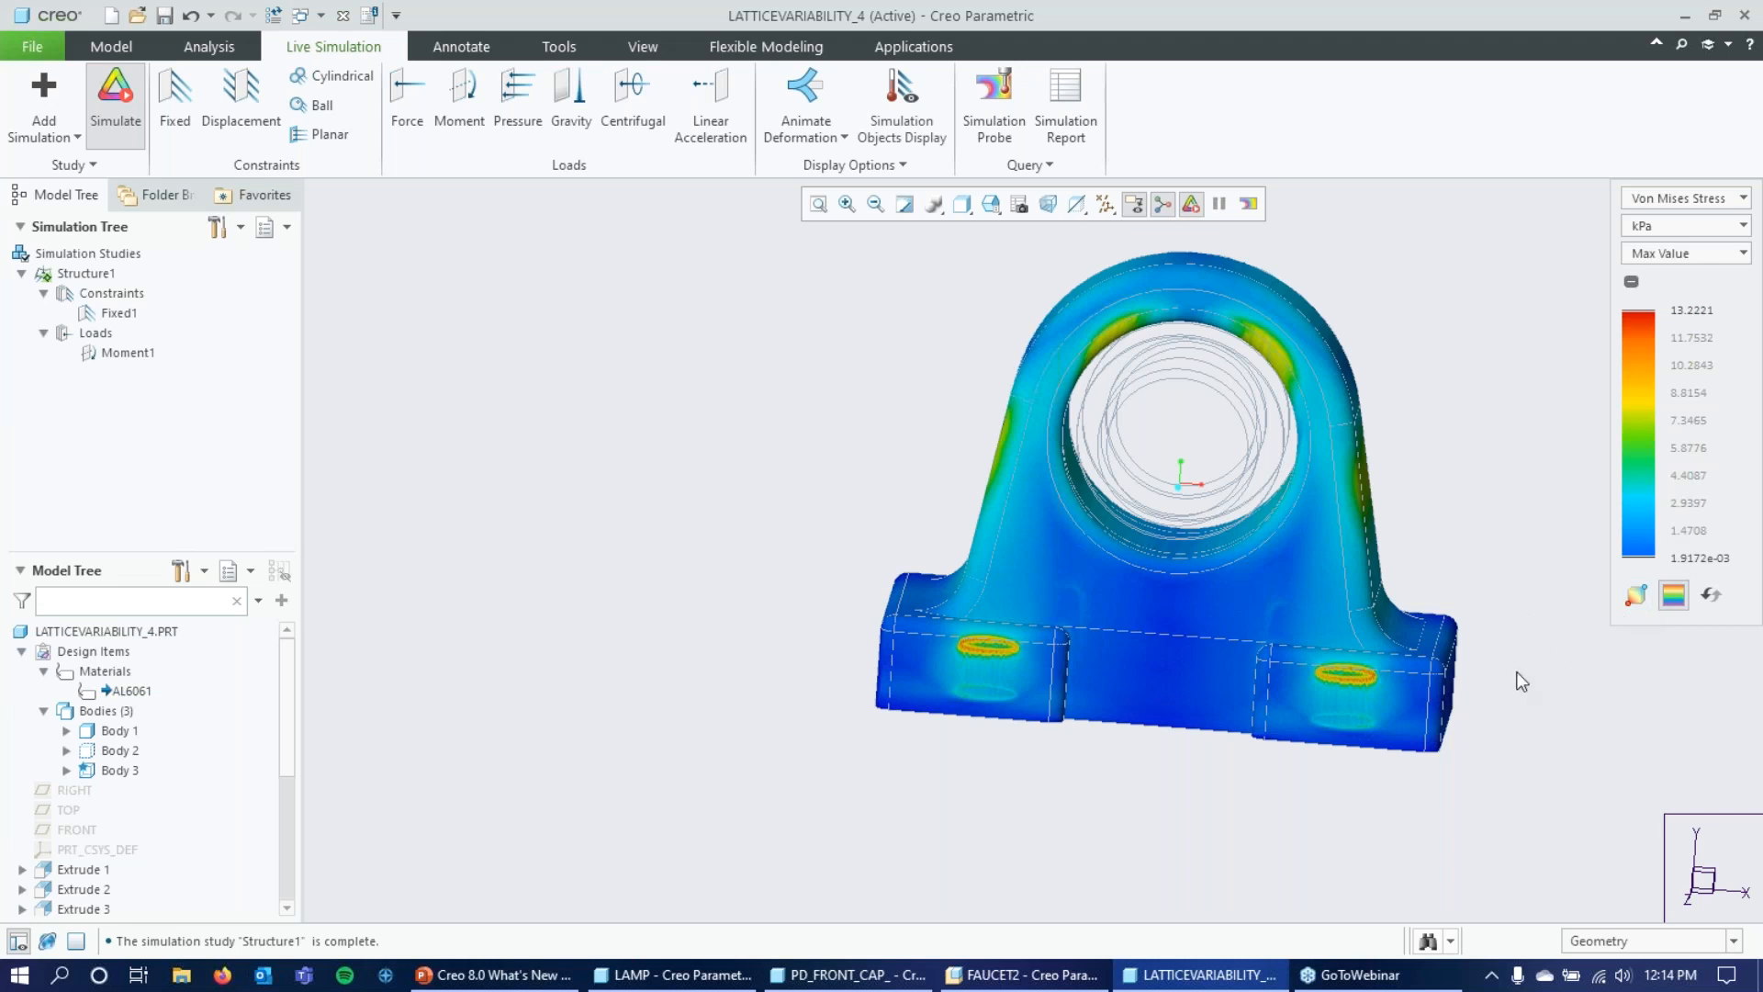
click(1028, 165)
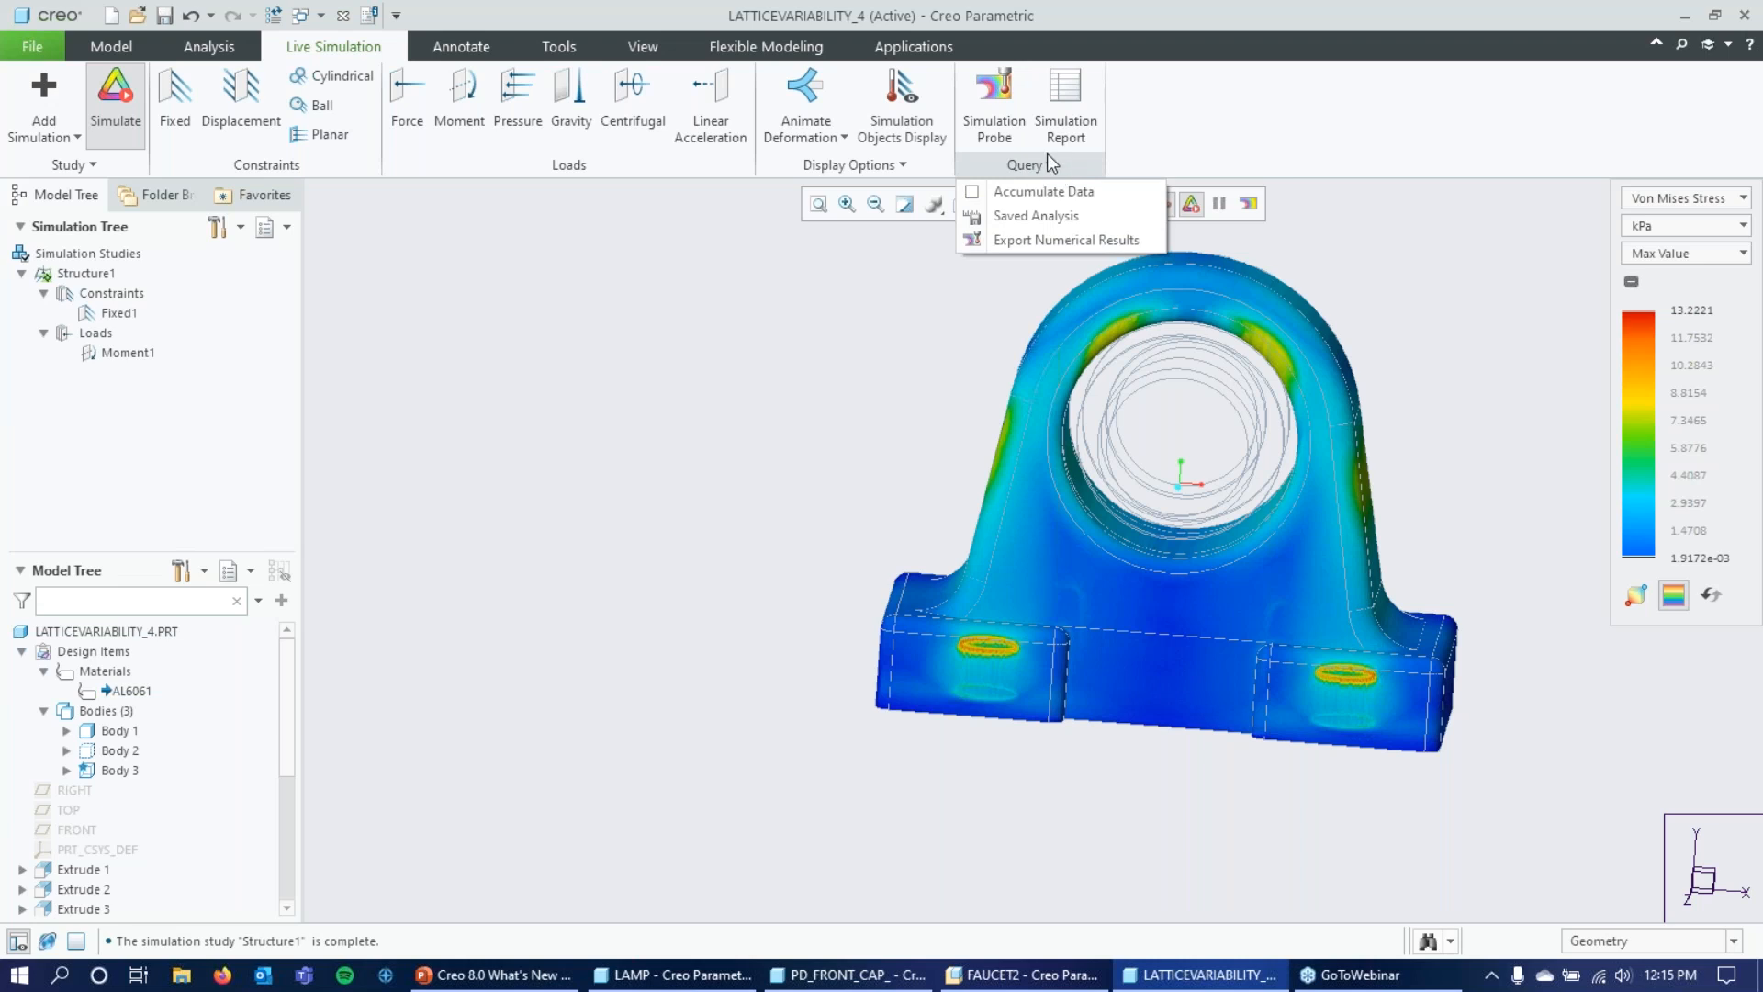
click(1013, 243)
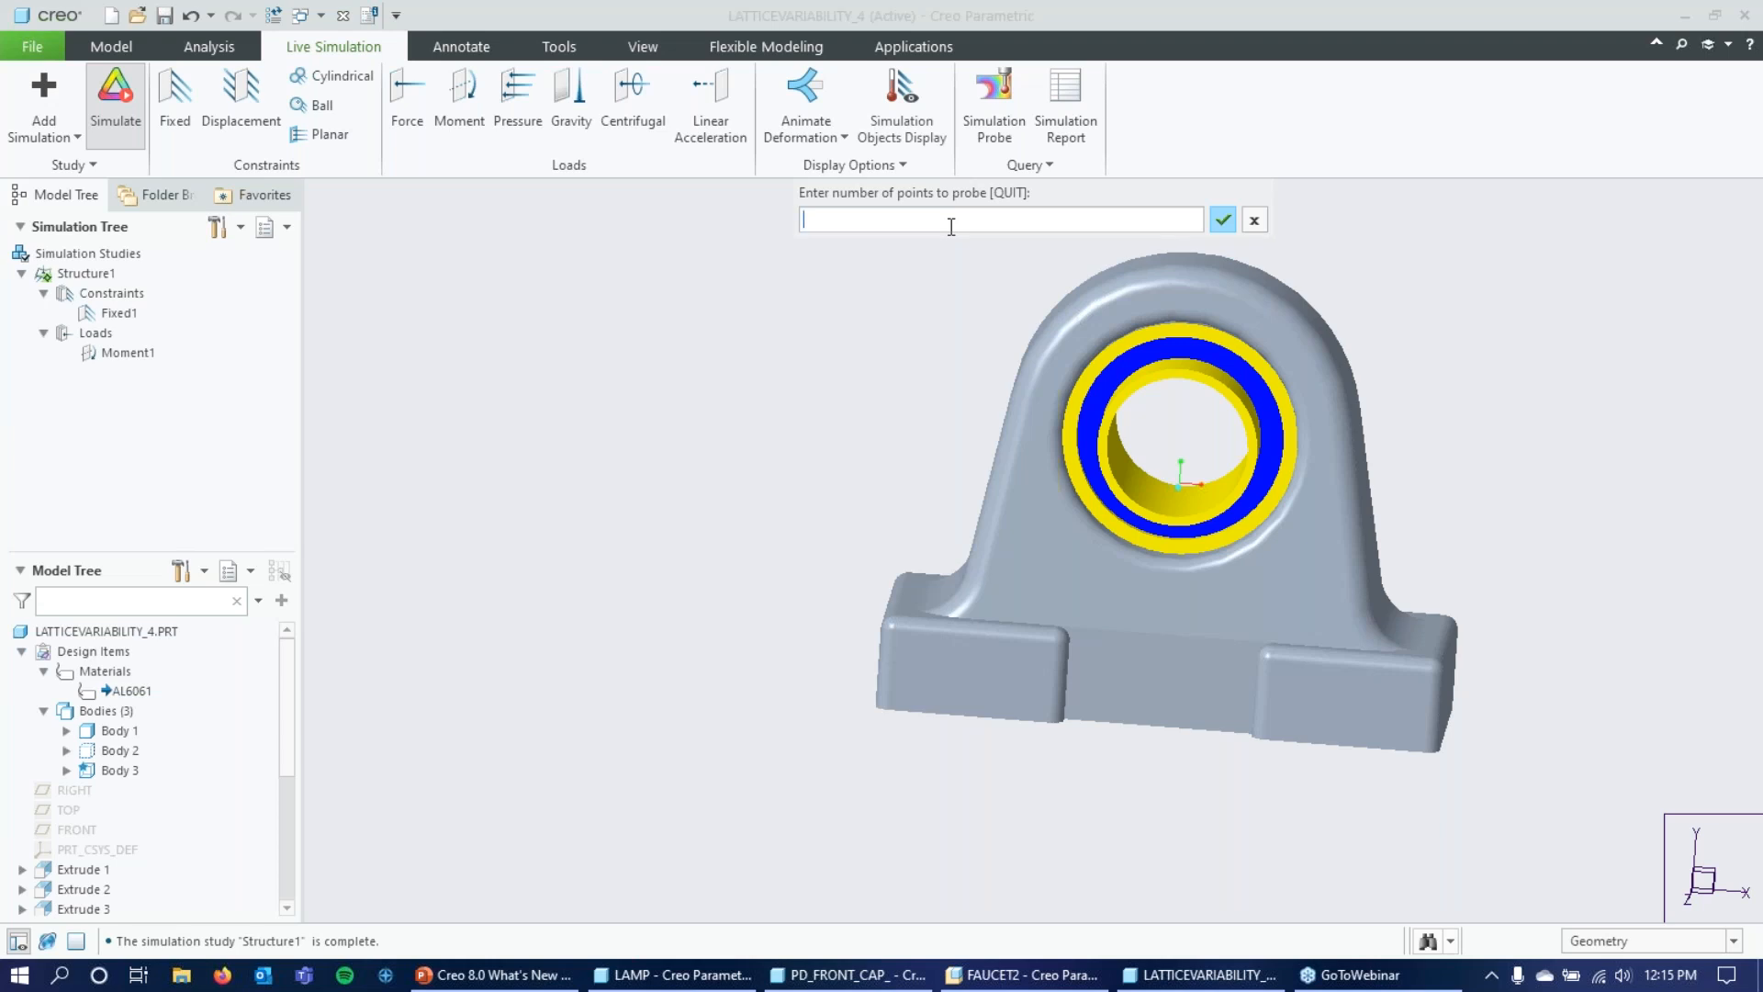
text(1000)
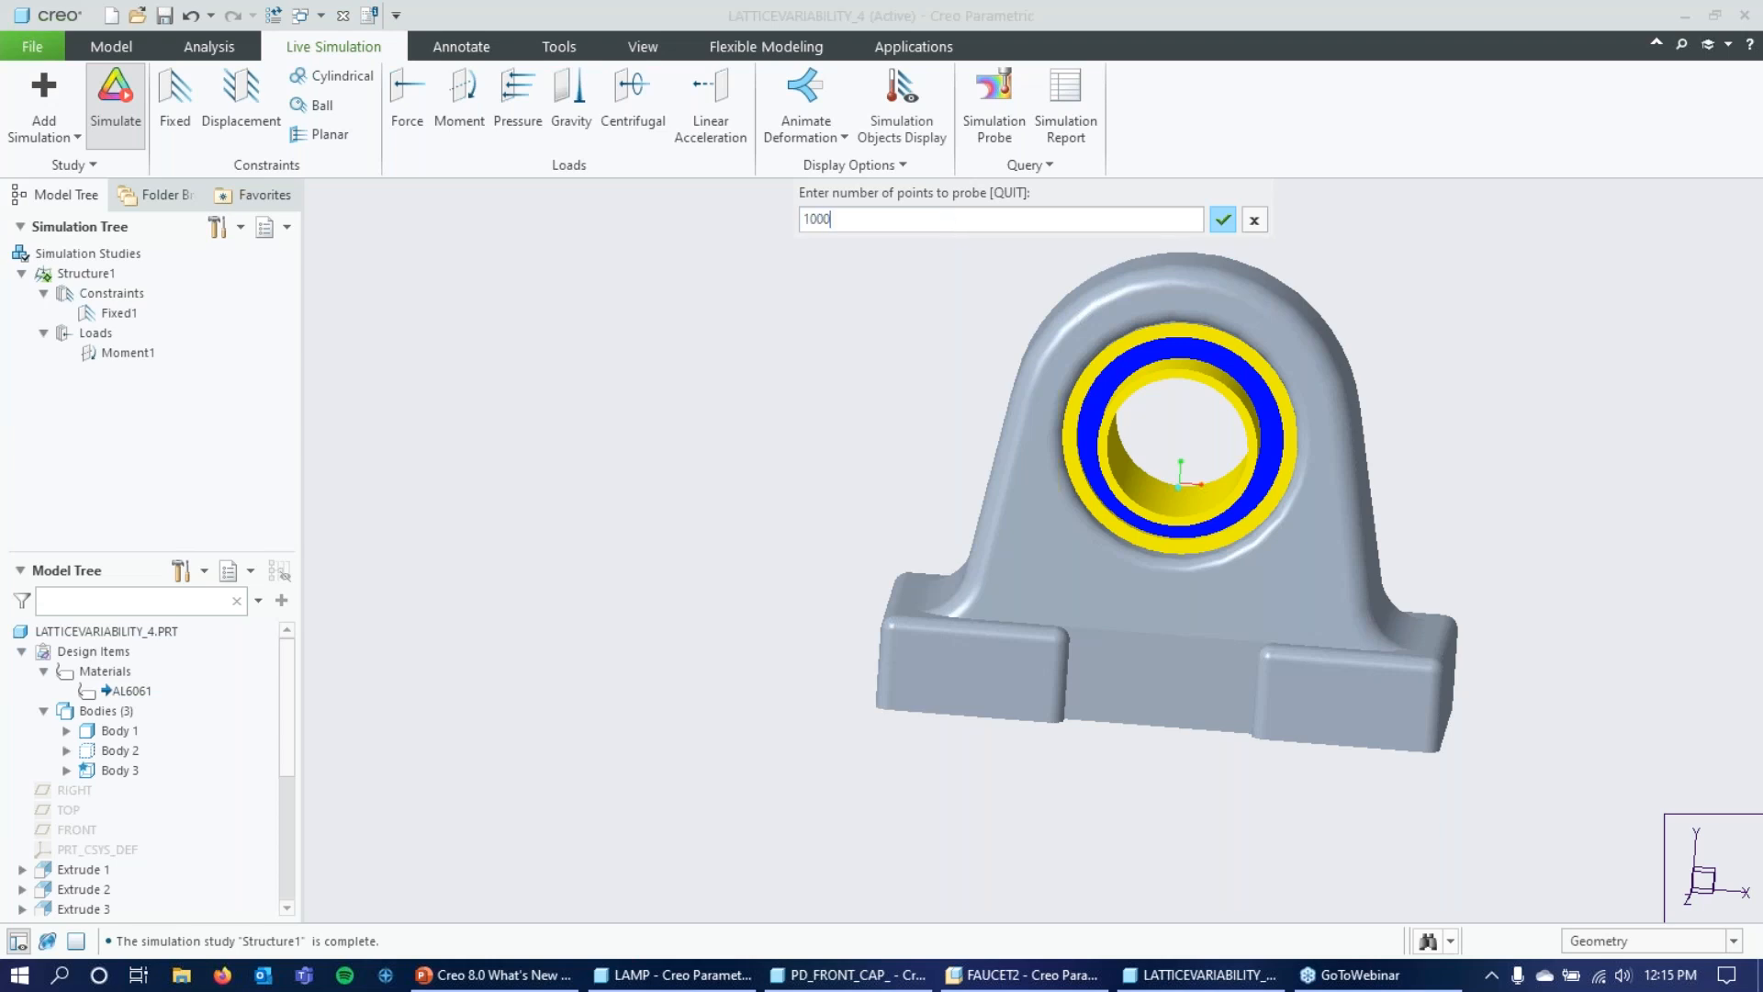
click(1262, 228)
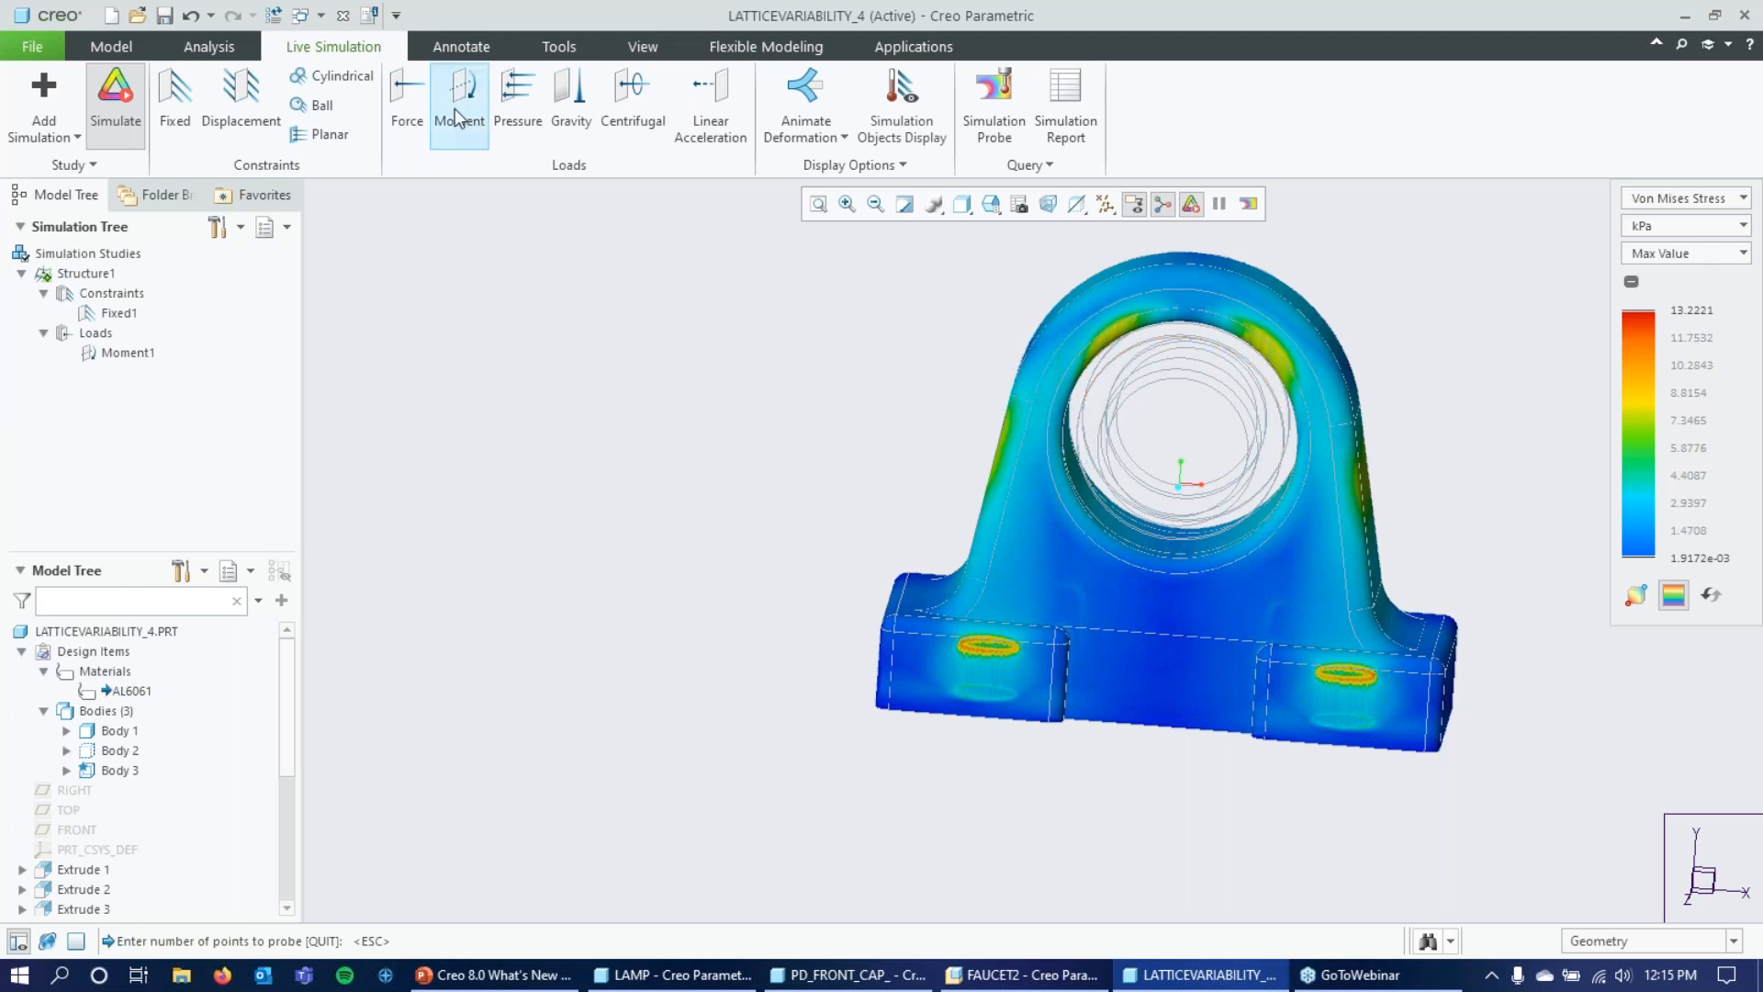
Turn off the live simulation and find and start the Lattice command for the bracket part.
click(115, 99)
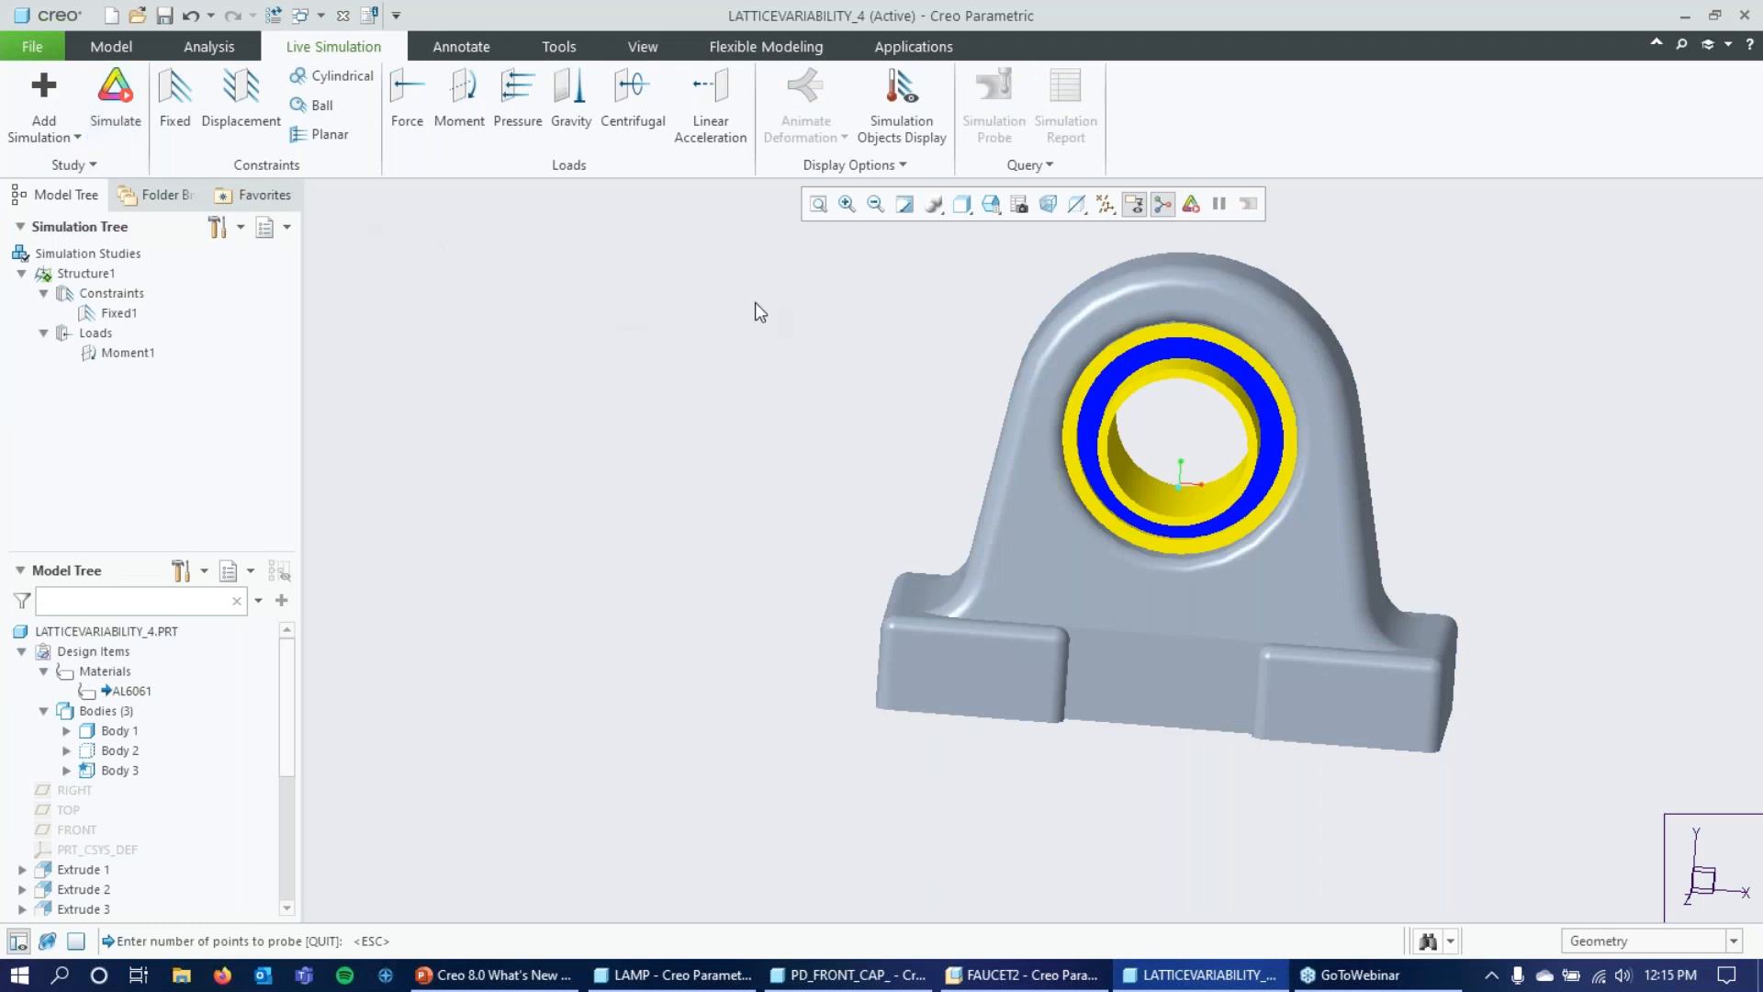
click(111, 46)
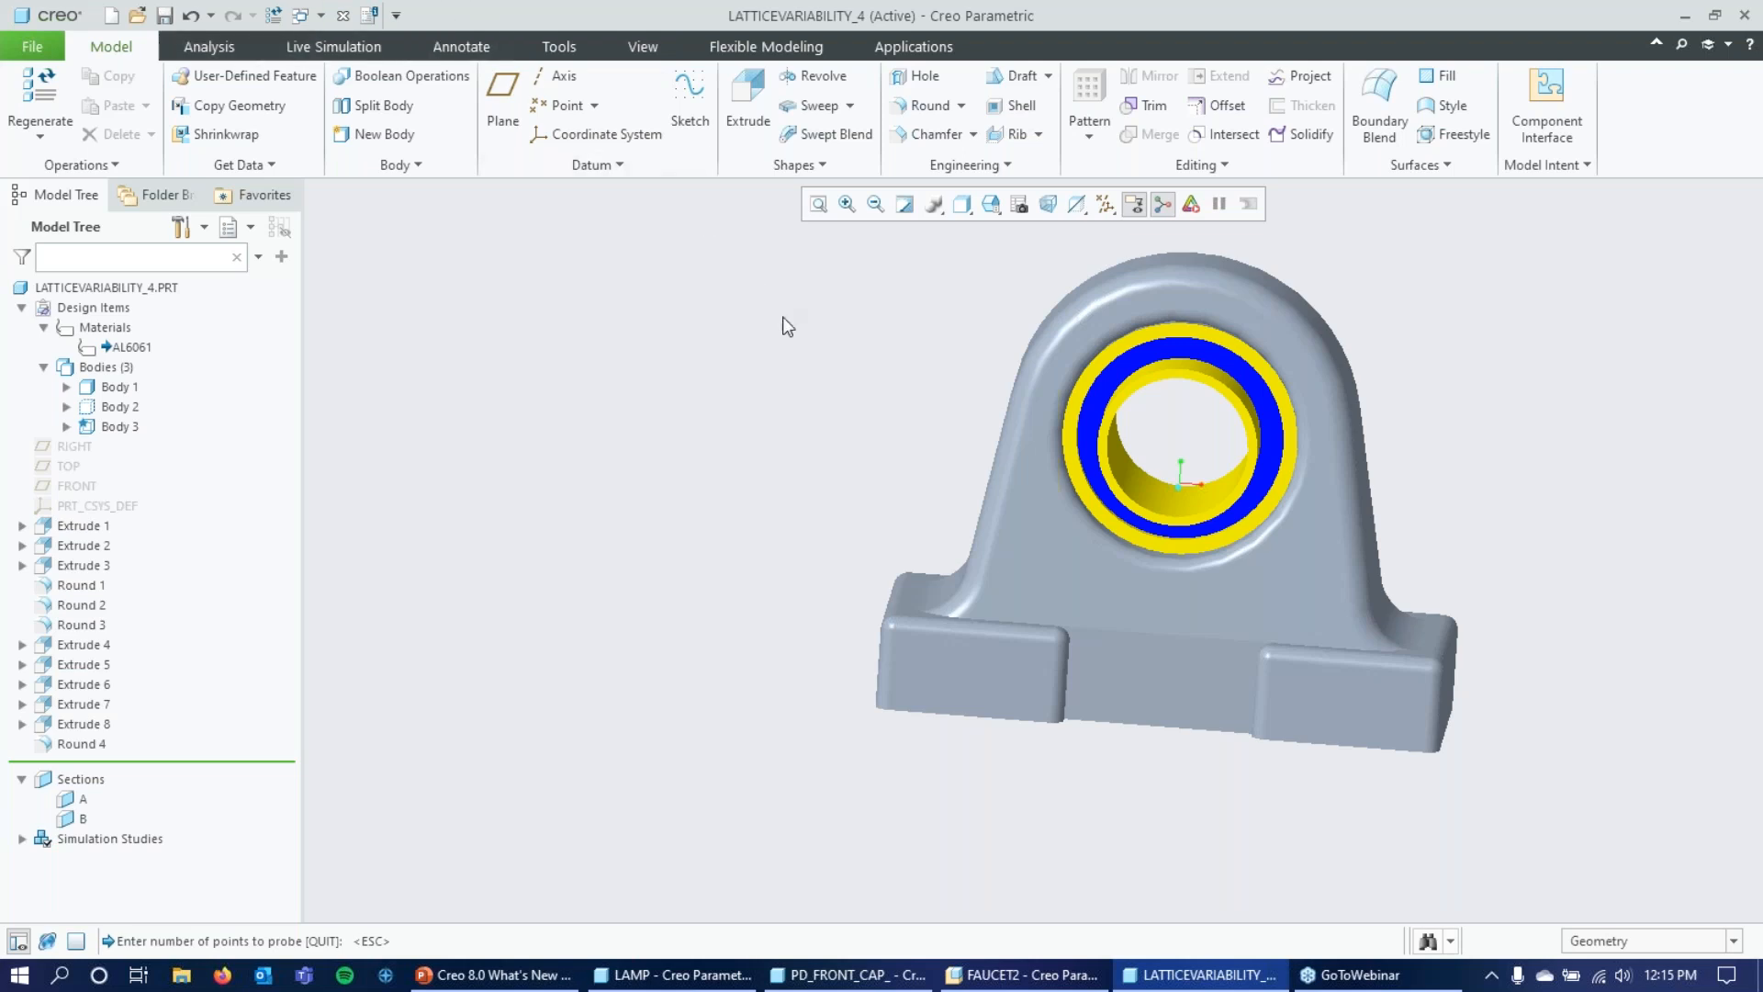
click(1001, 168)
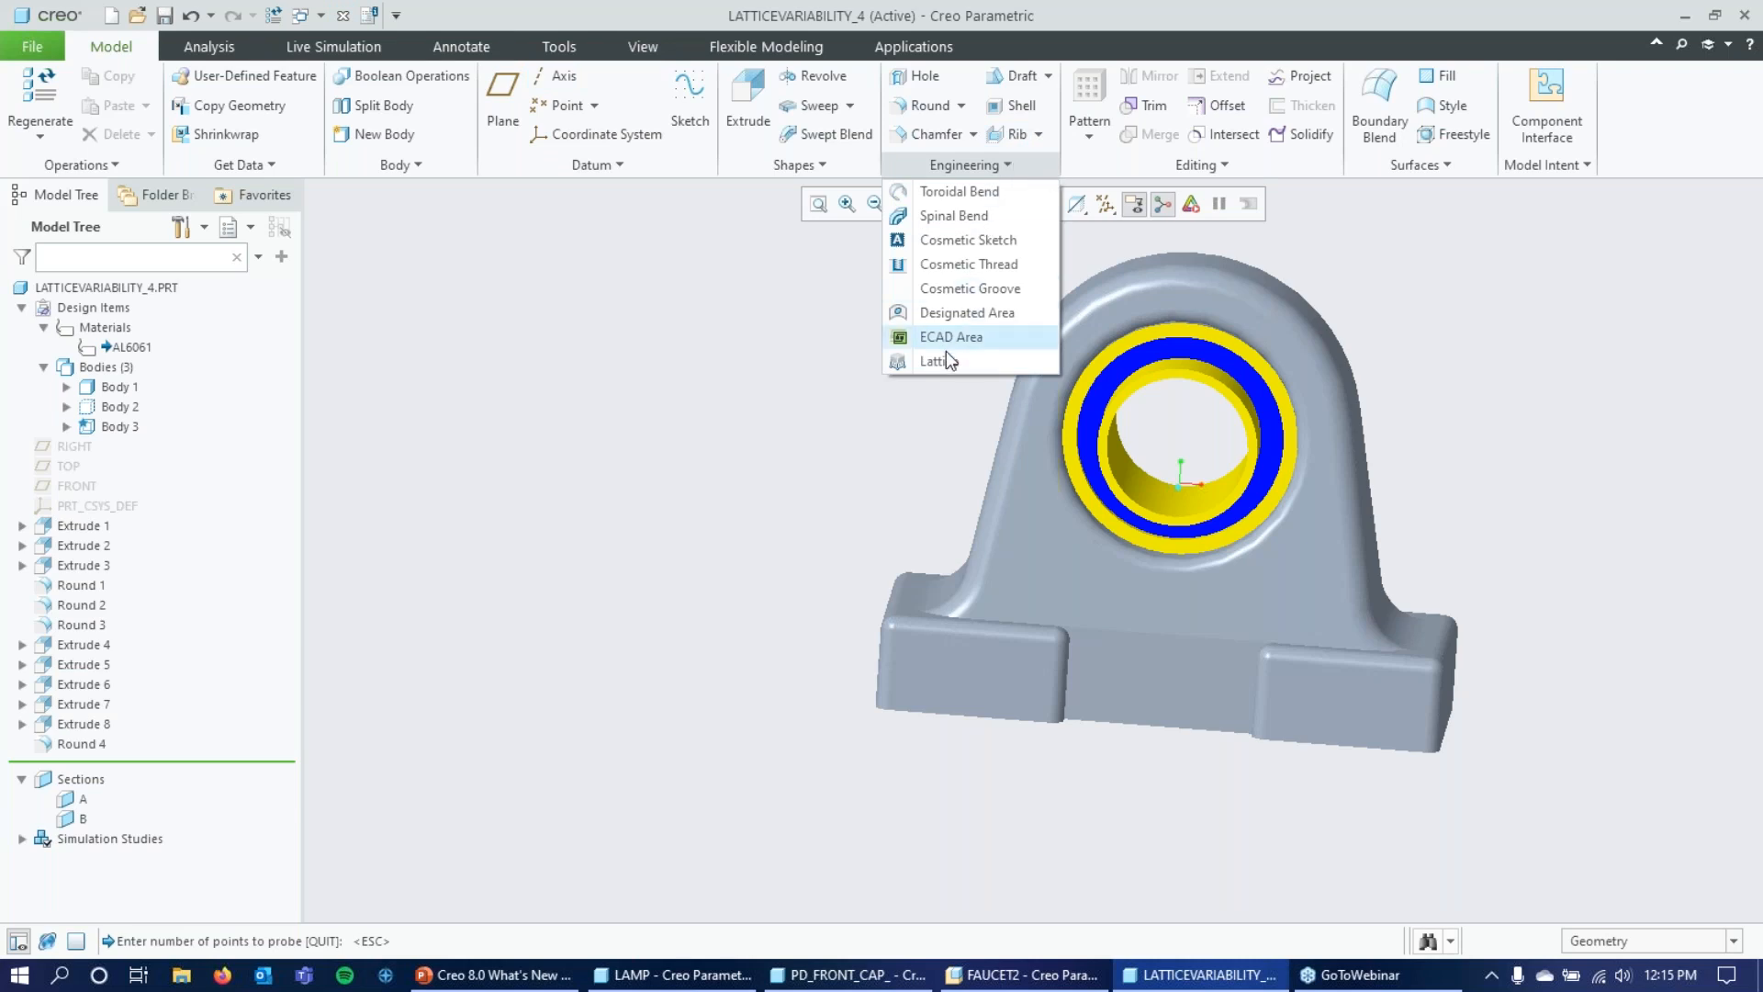
click(1682, 40)
click(1682, 44)
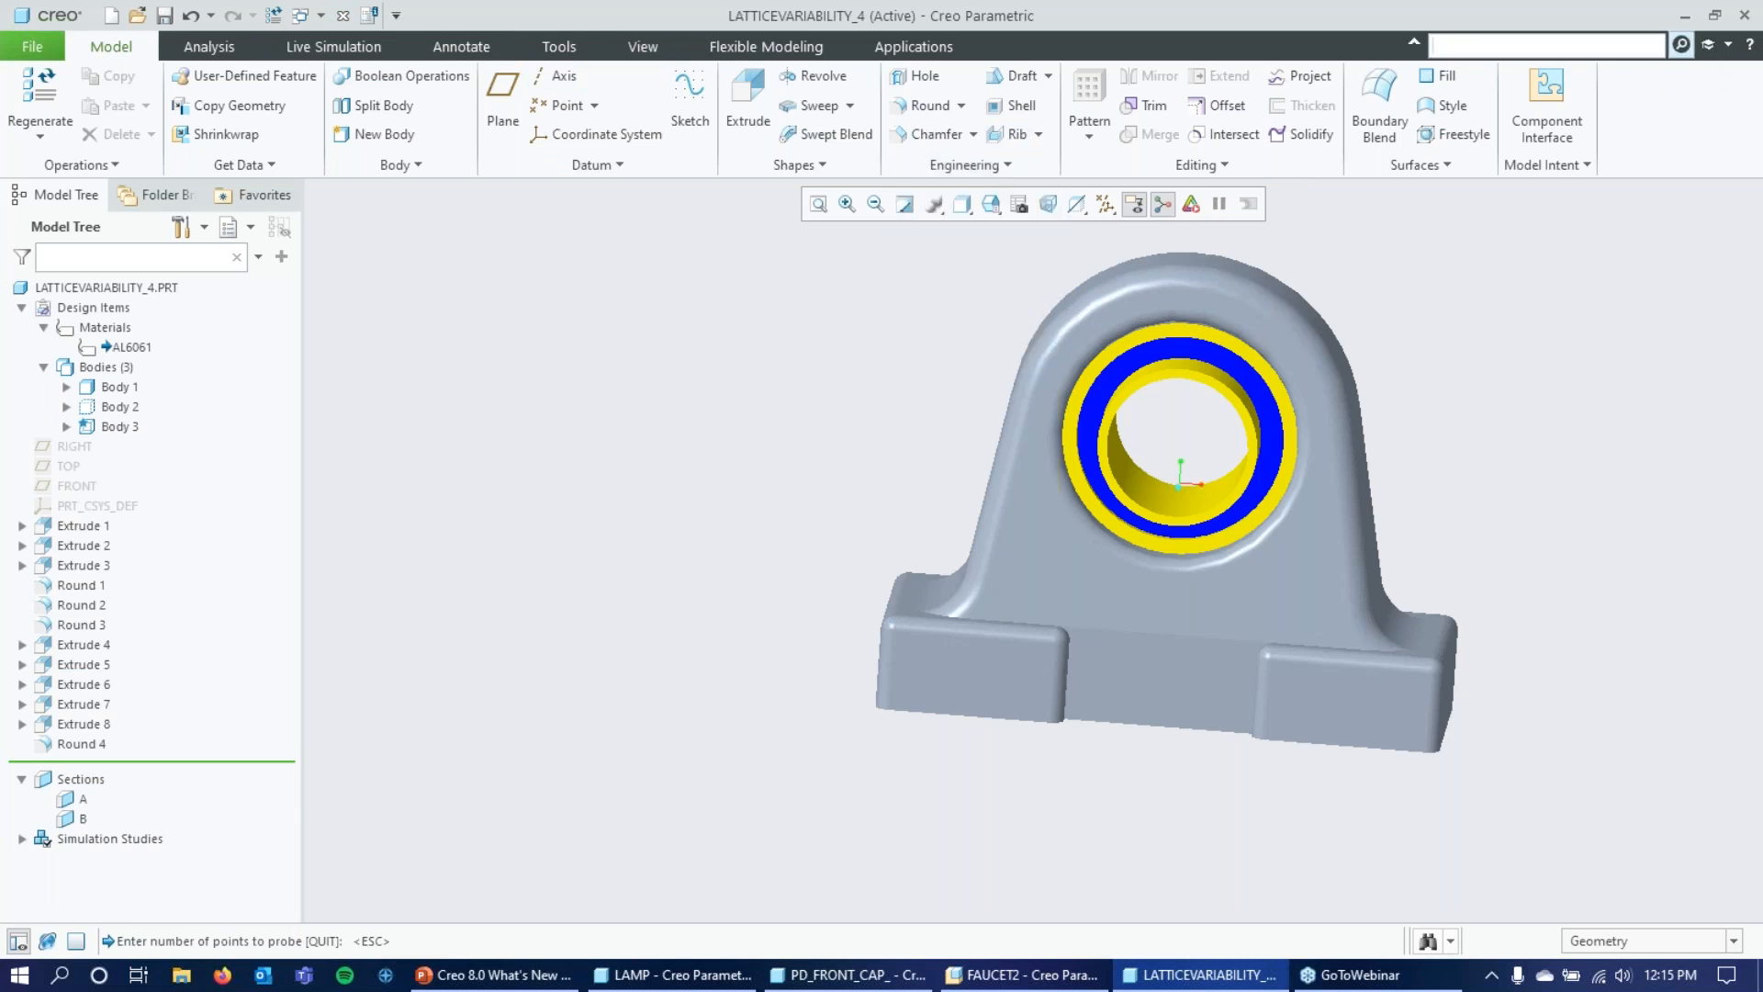
text(lattice)
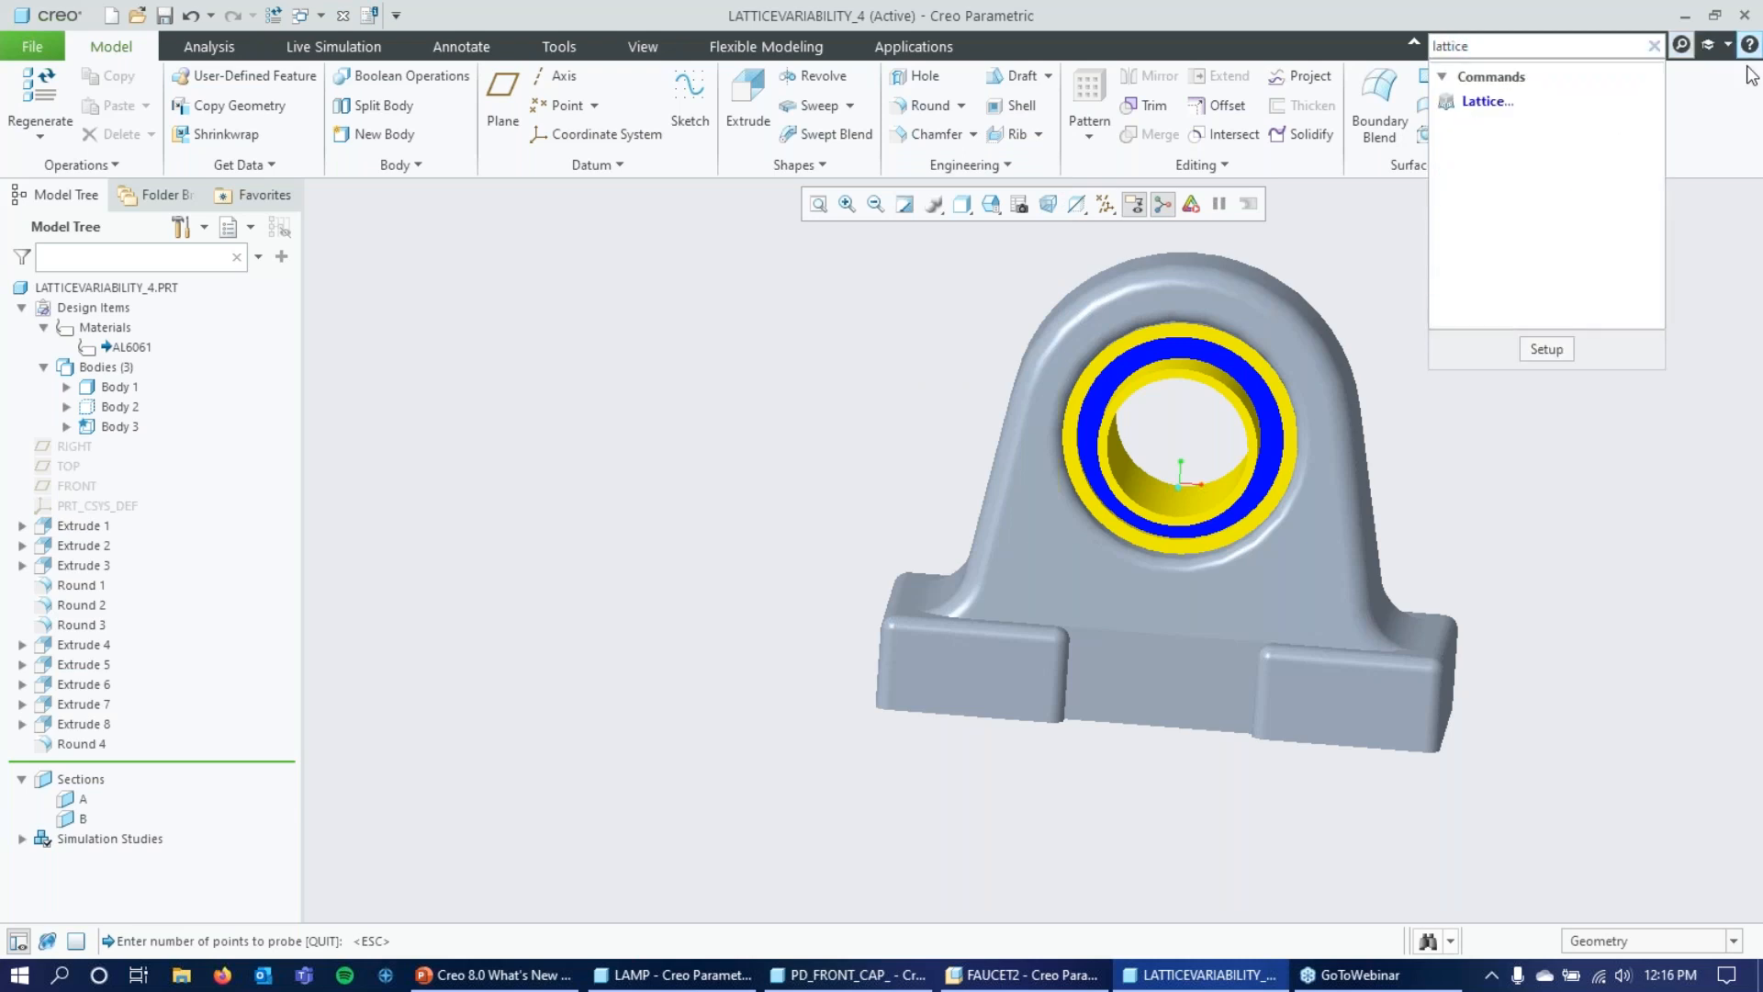
click(1497, 103)
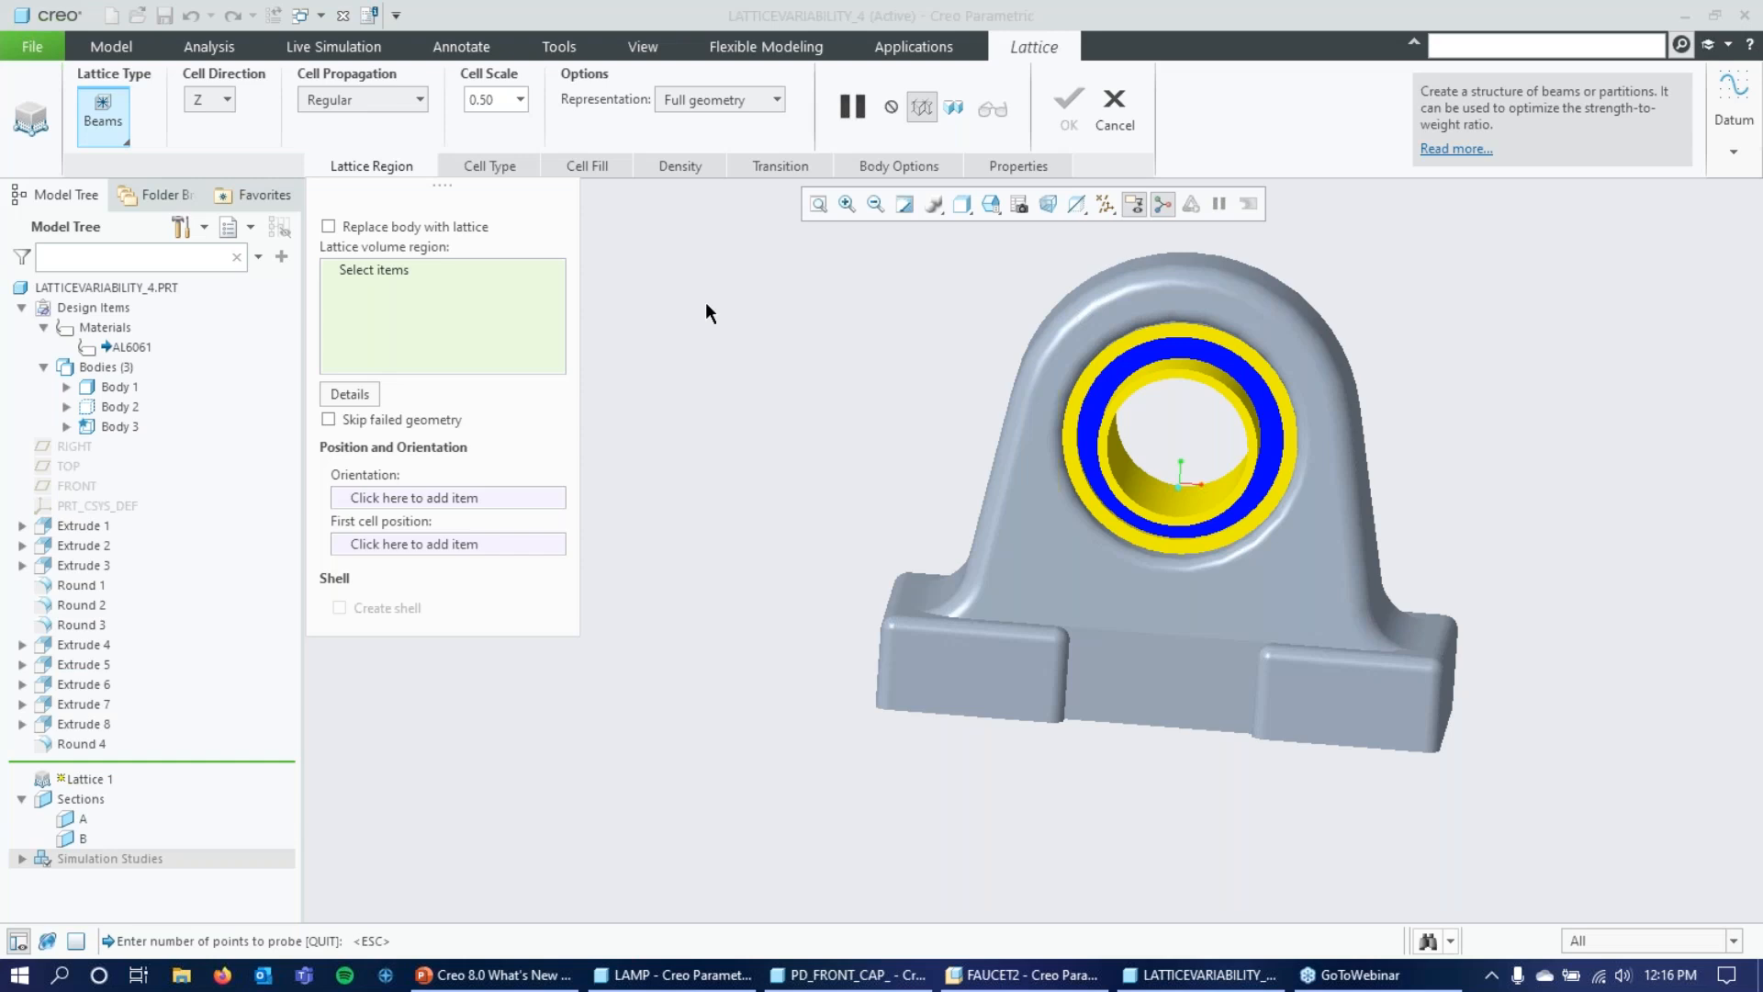
Set the lattice to replace Body 1 and create a shell with a thickness of 2.
click(372, 225)
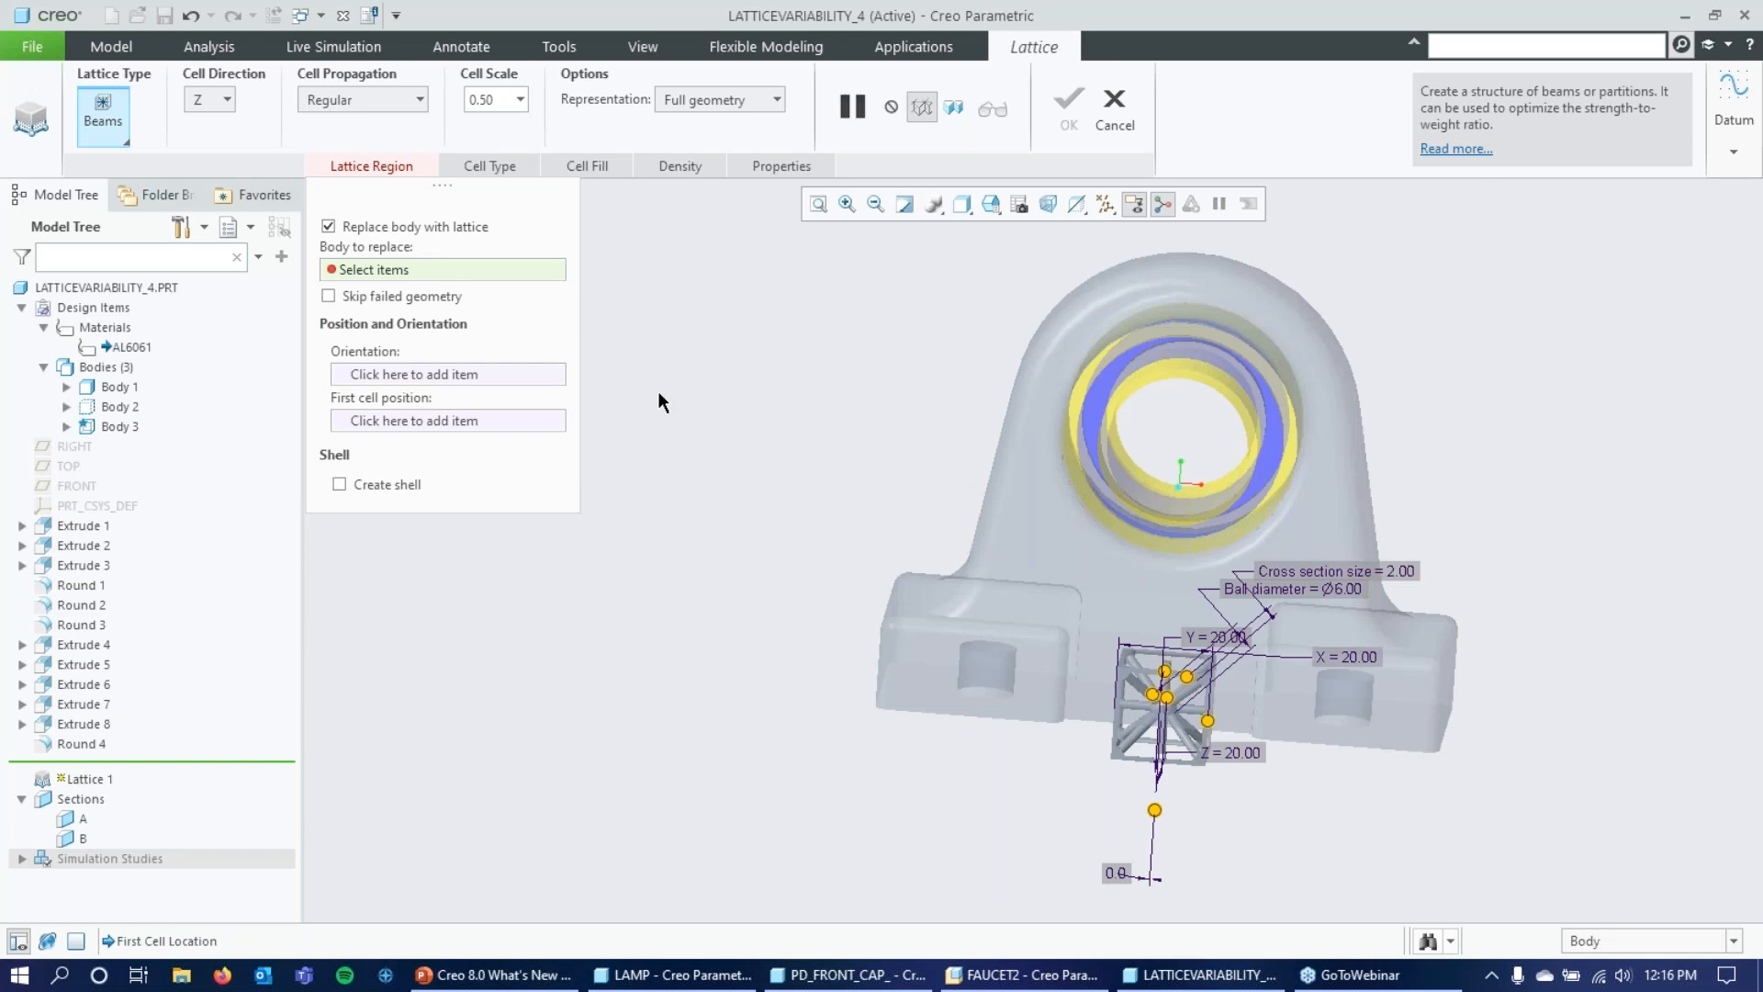
click(115, 388)
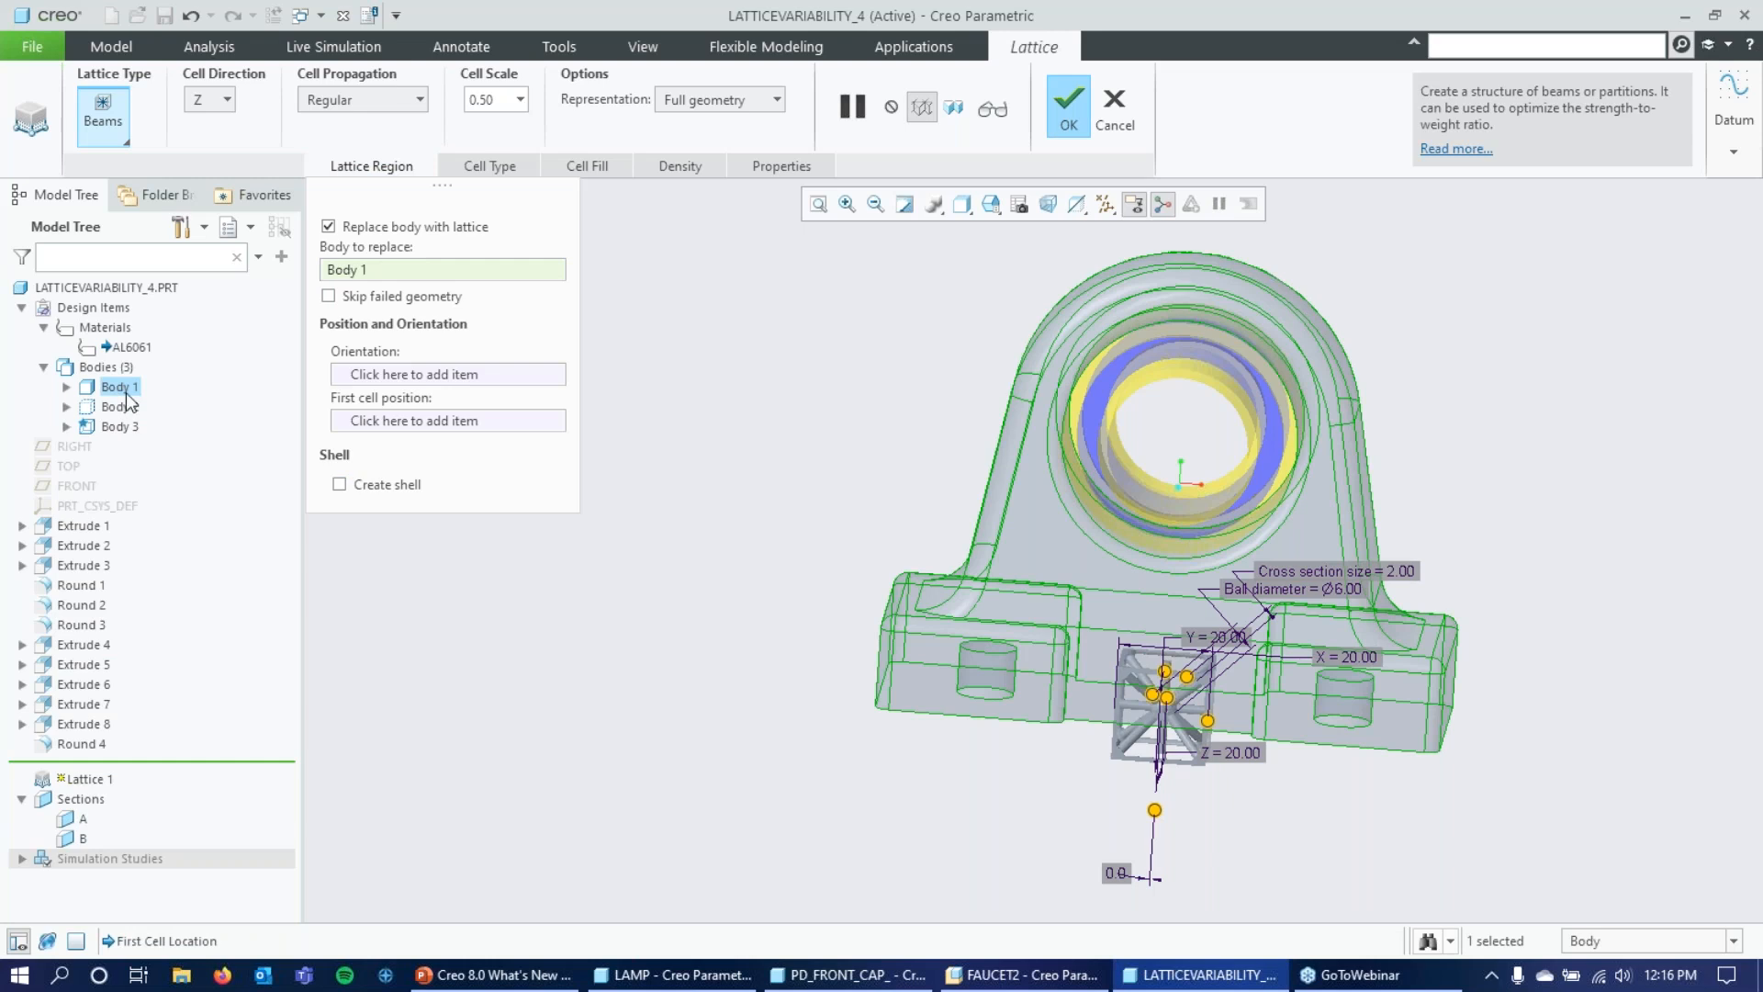
click(339, 484)
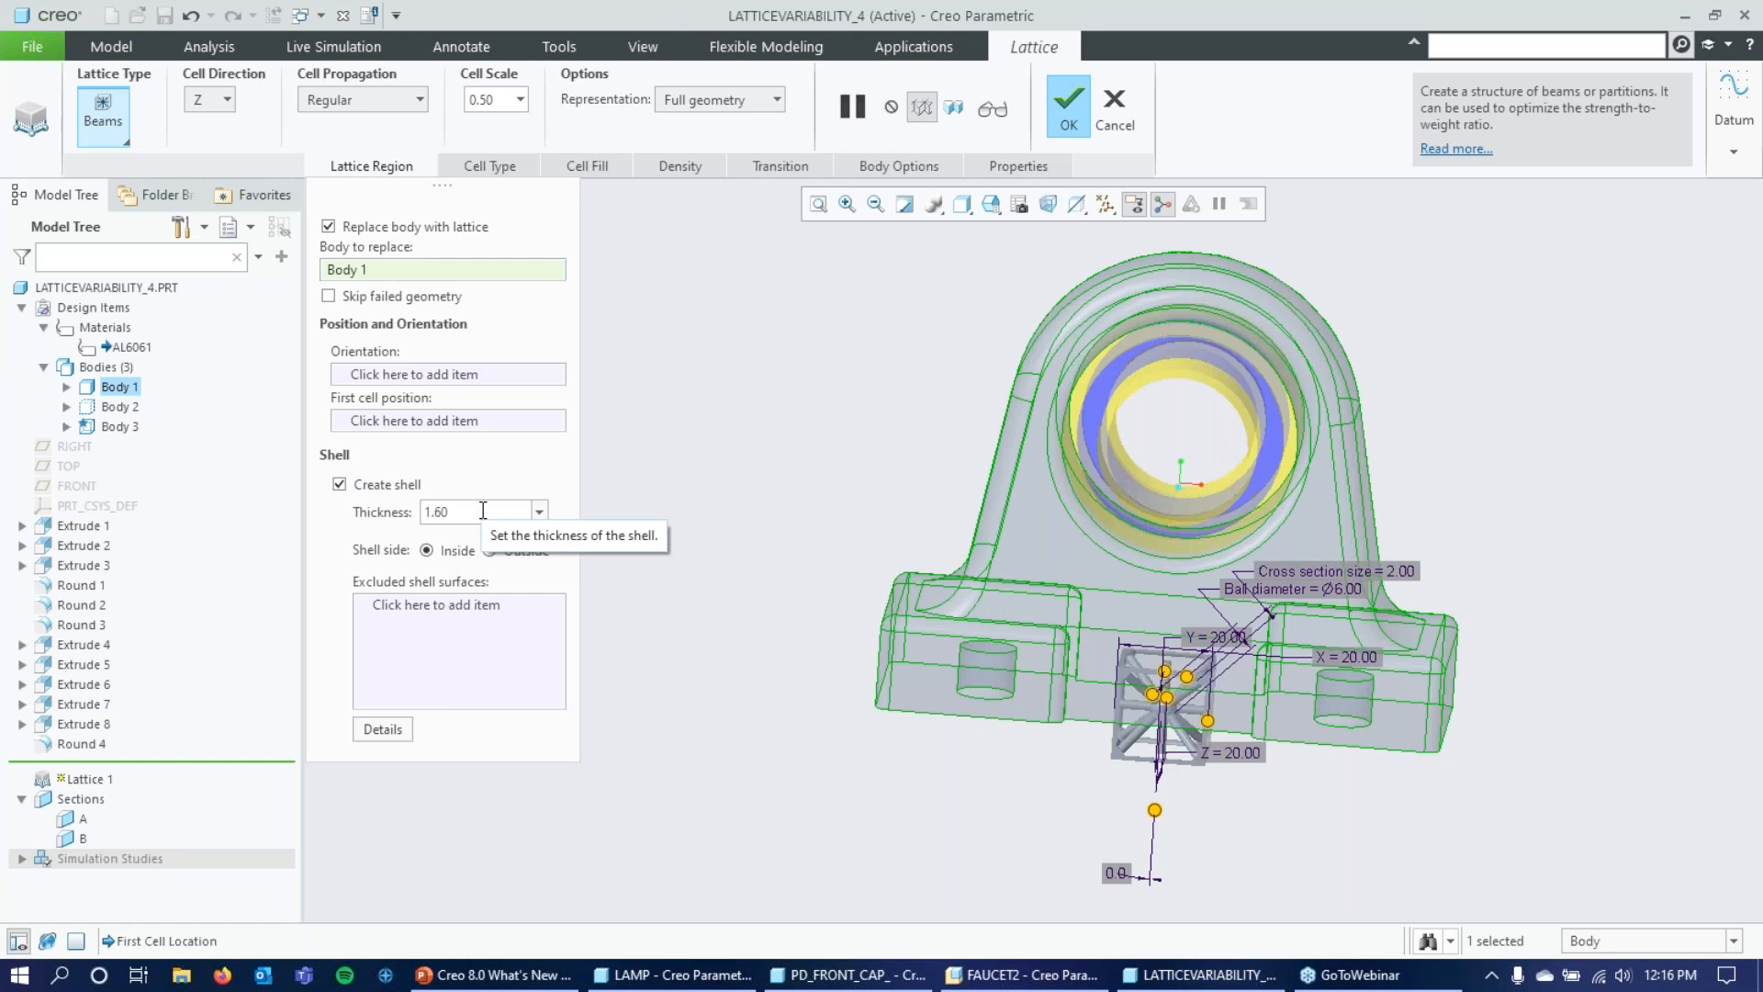
double_click(483, 511)
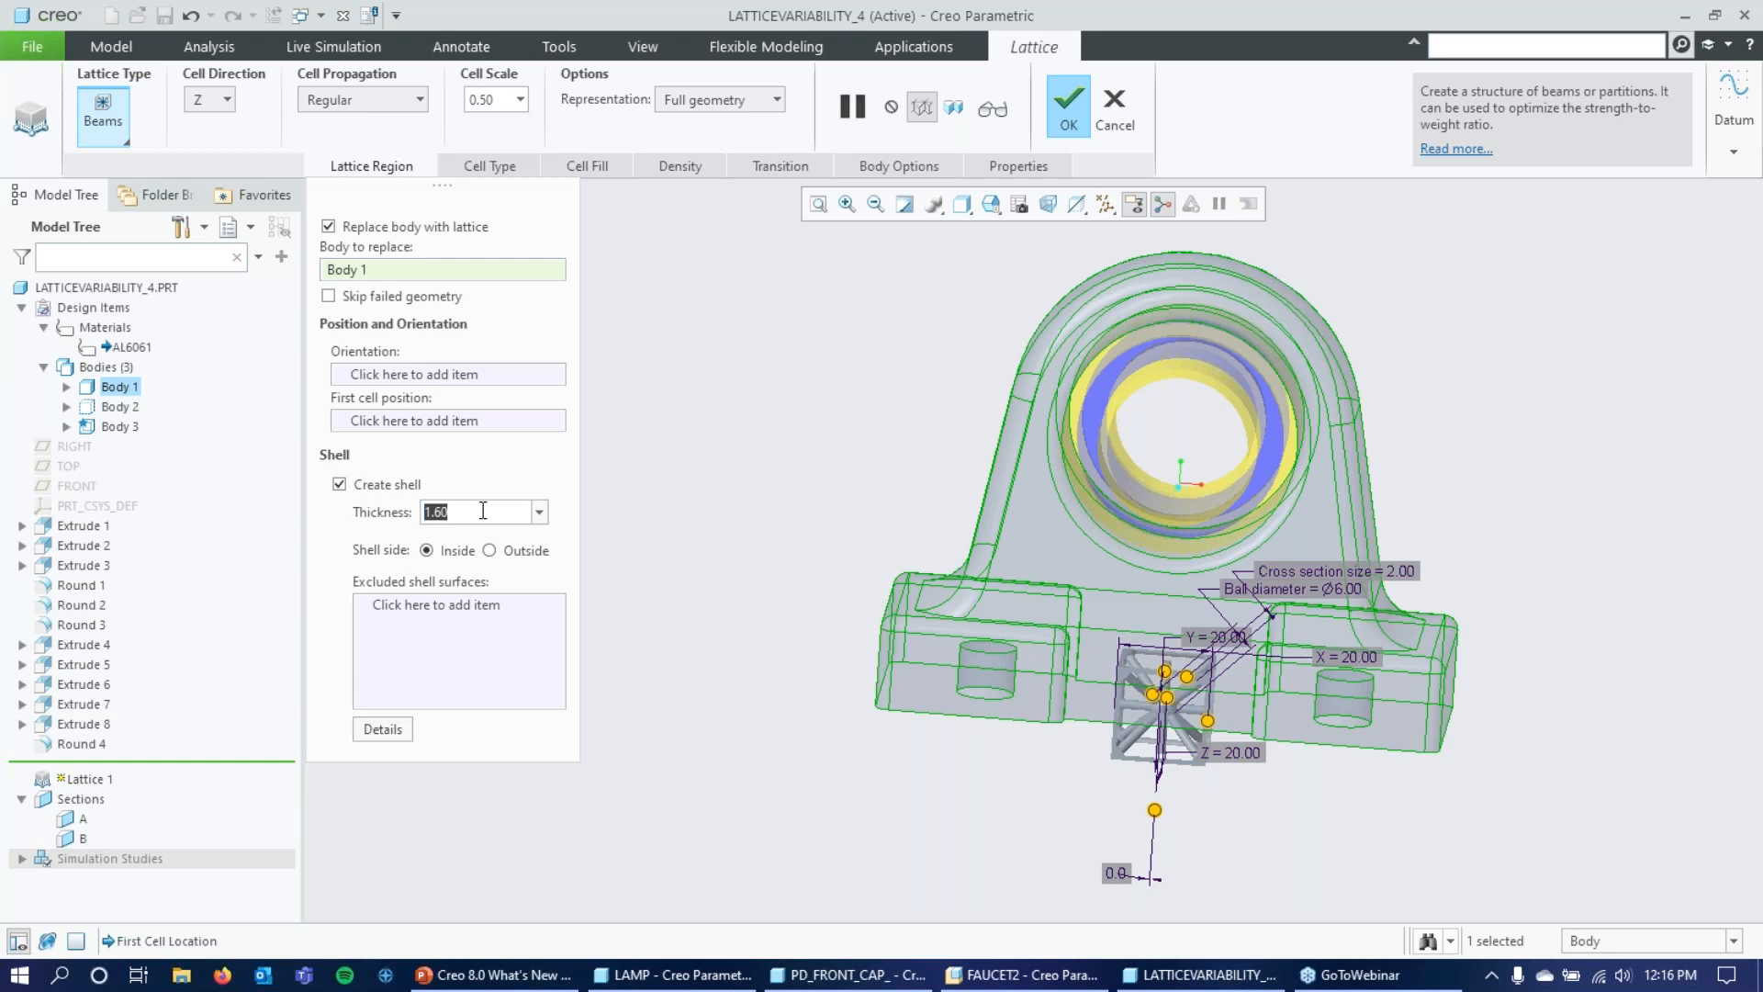
text(22)
key(BackSpace)
key(Return)
Set the lattice cell size to 5 in X, Y and Z.
click(491, 166)
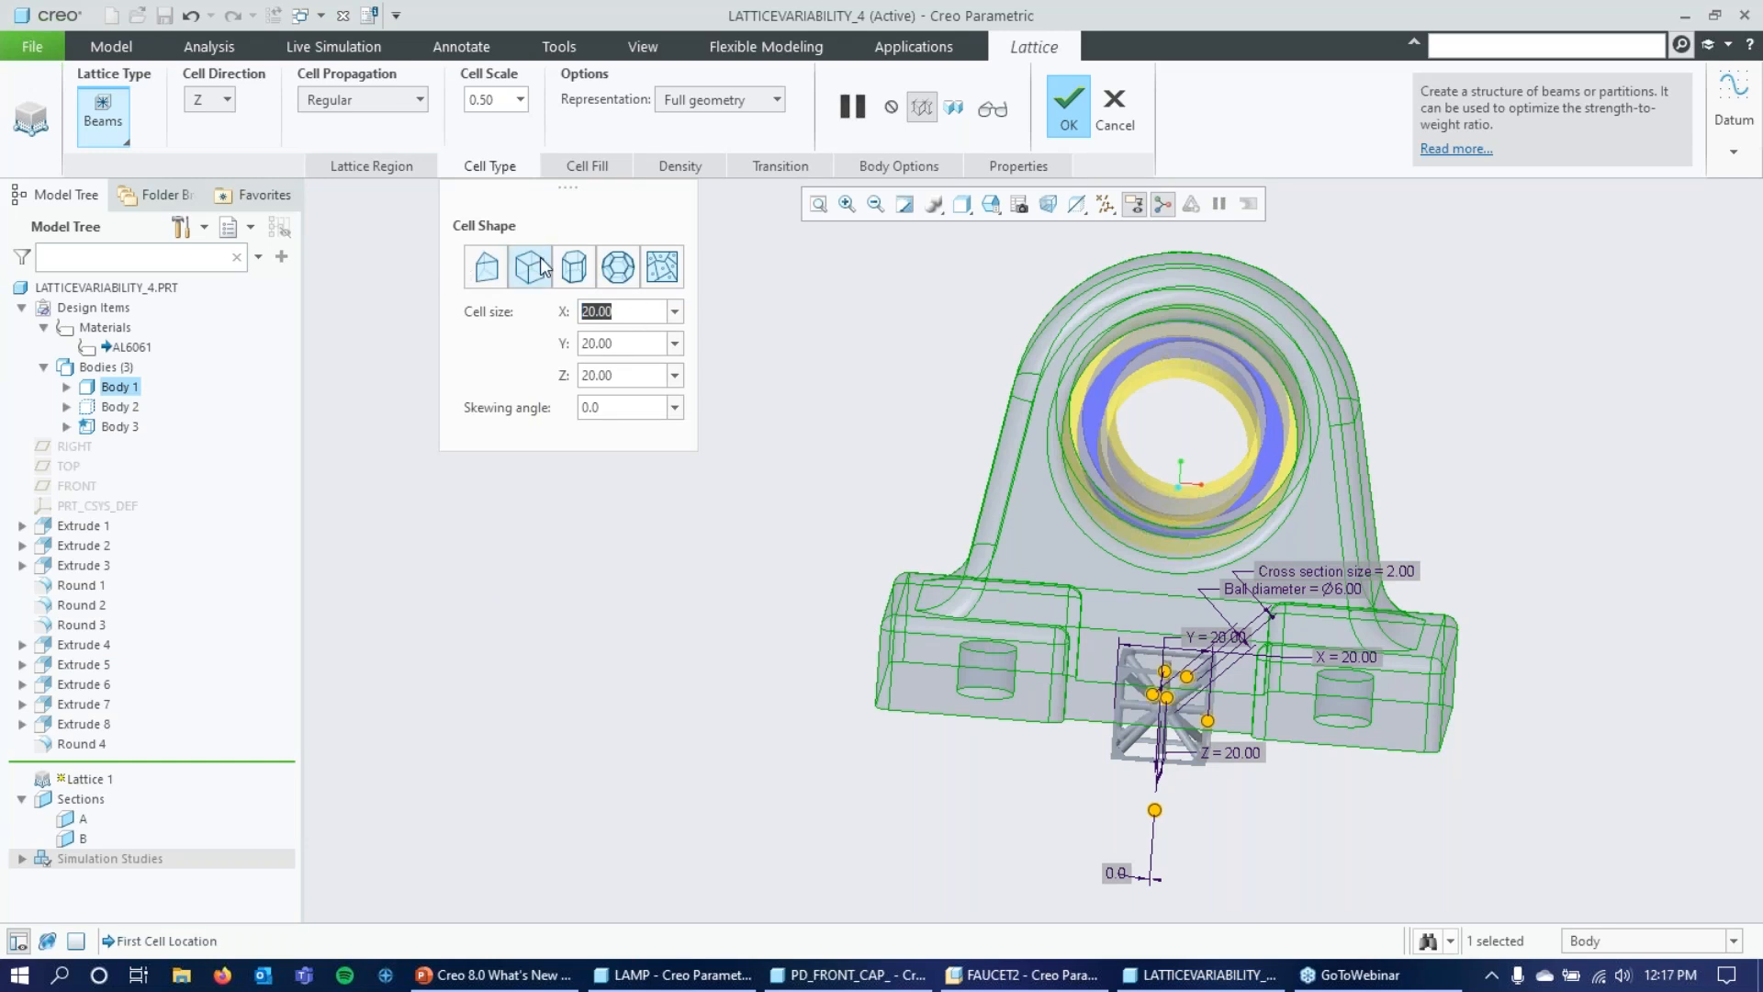
text(2)
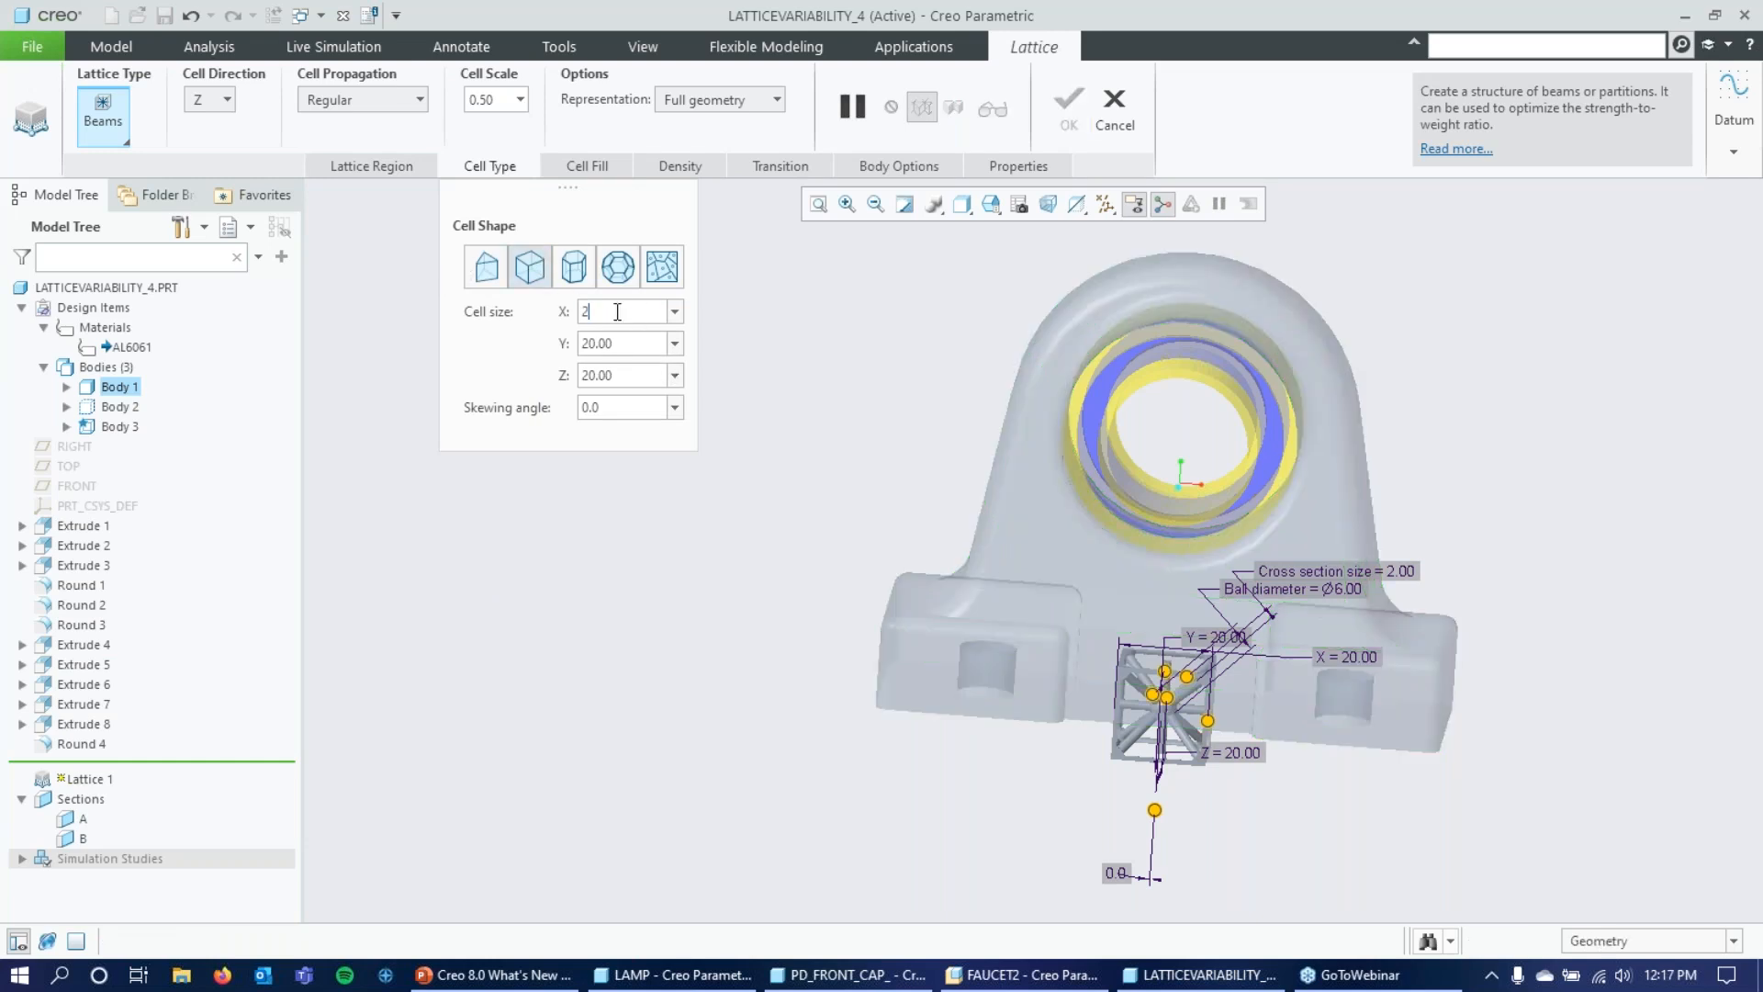
key(BackSpace)
text(5)
key(Tab)
text(5)
key(Tab)
text(5)
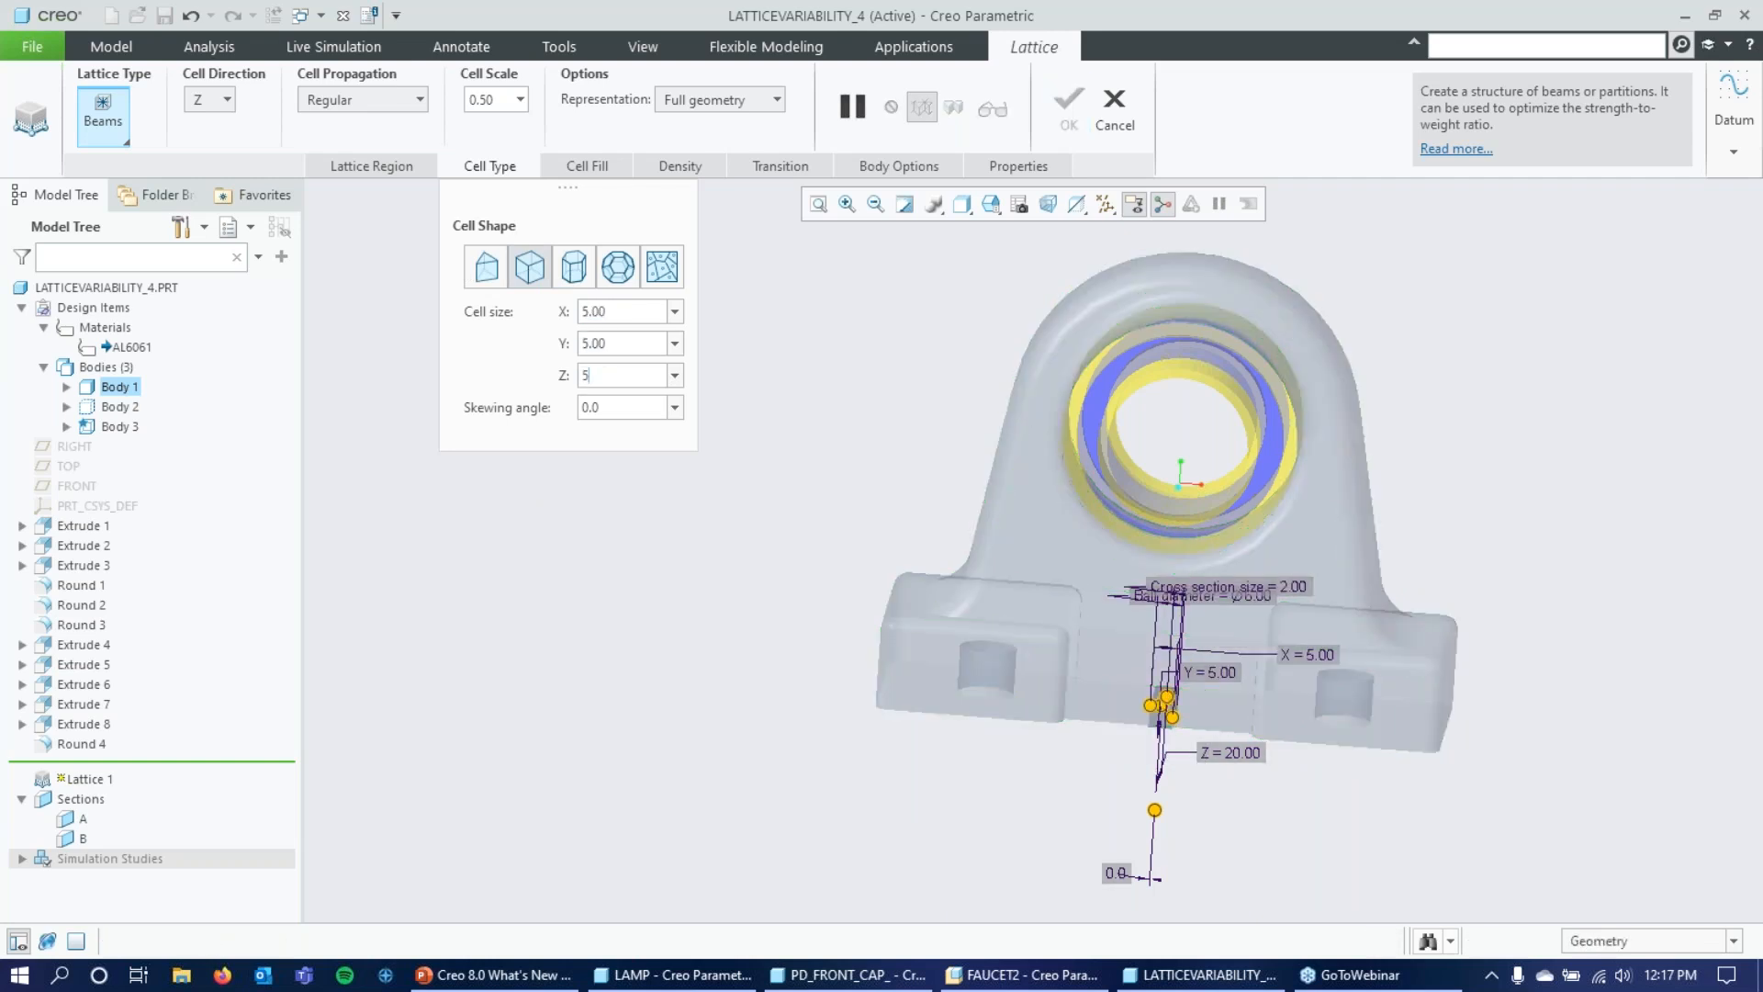
key(Tab)
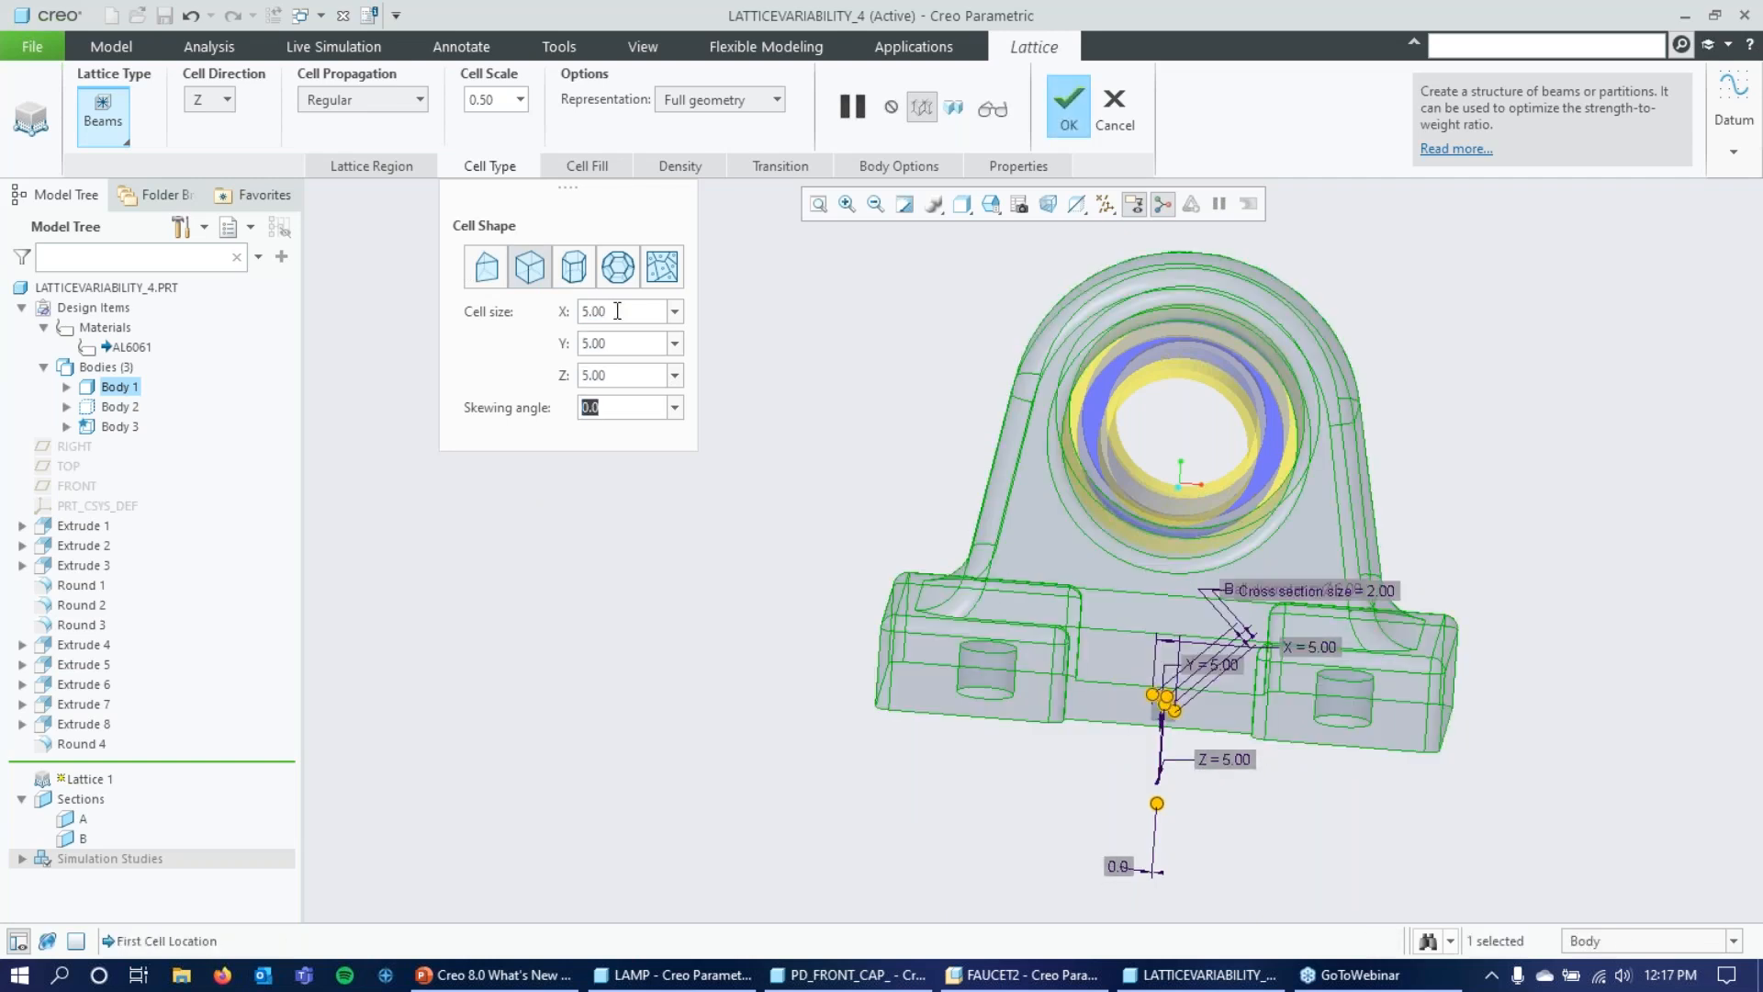
Choose the Star cell configuration and set both the ball diameter and the beam cross section size to 0.08.
click(585, 162)
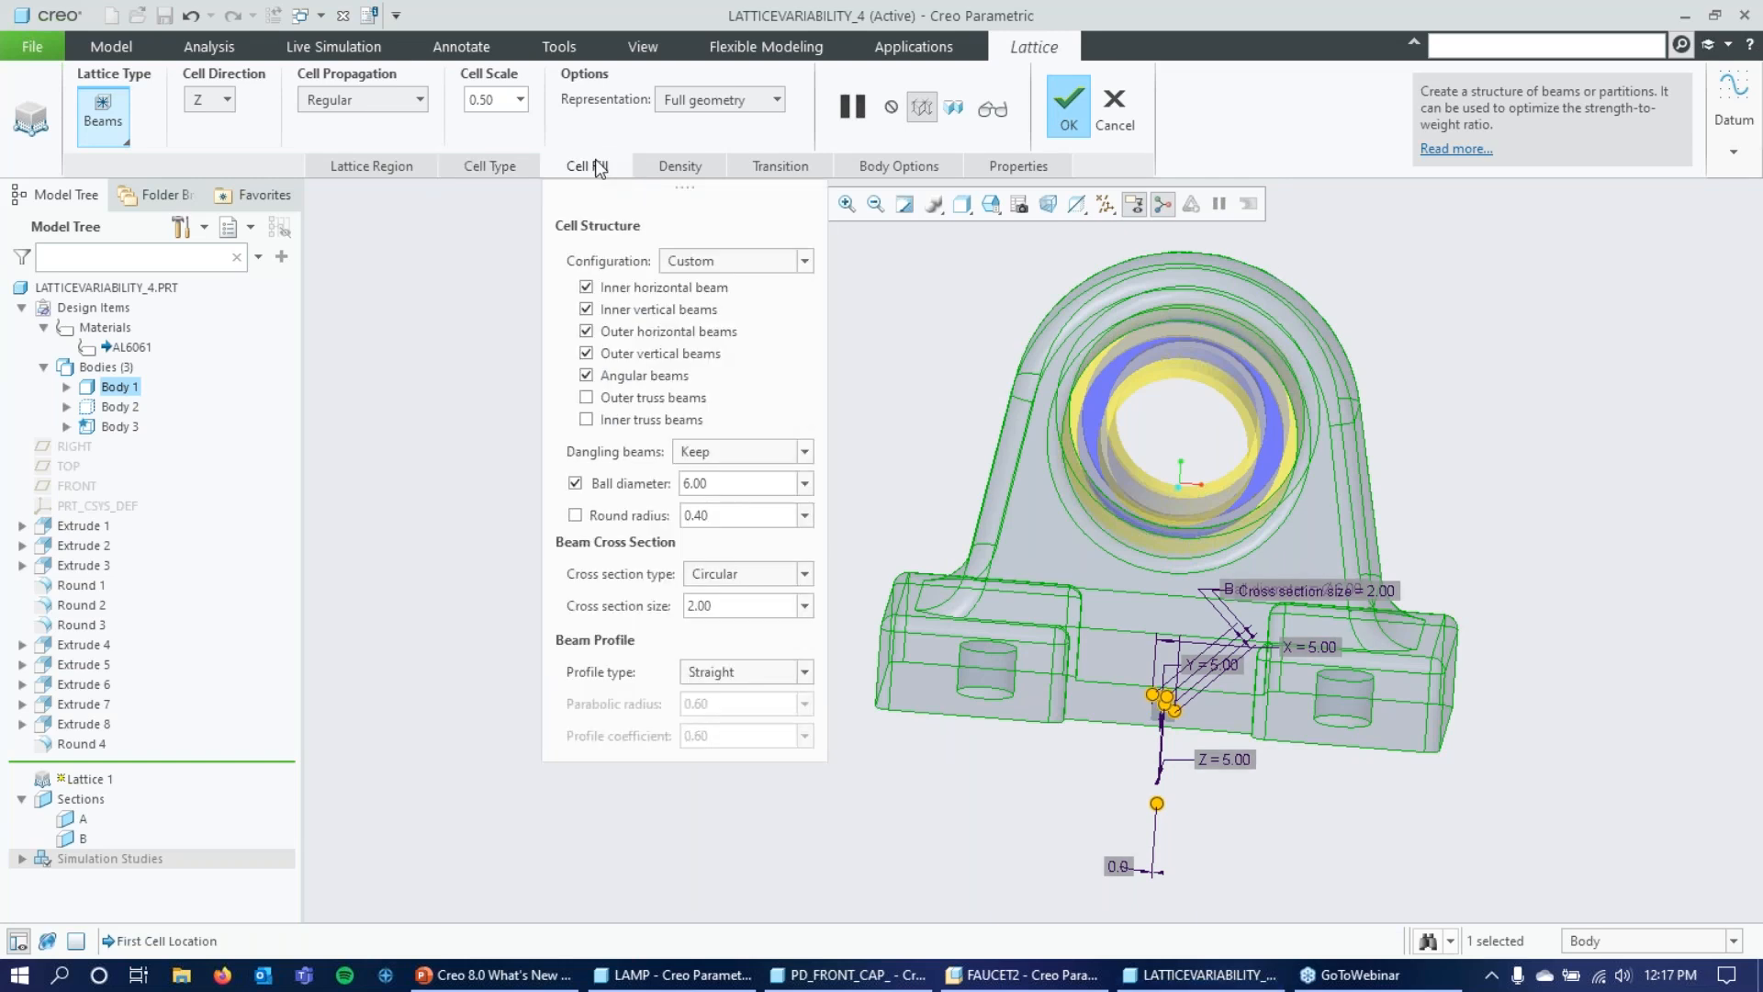
click(804, 261)
click(710, 319)
double_click(760, 484)
text(.0)
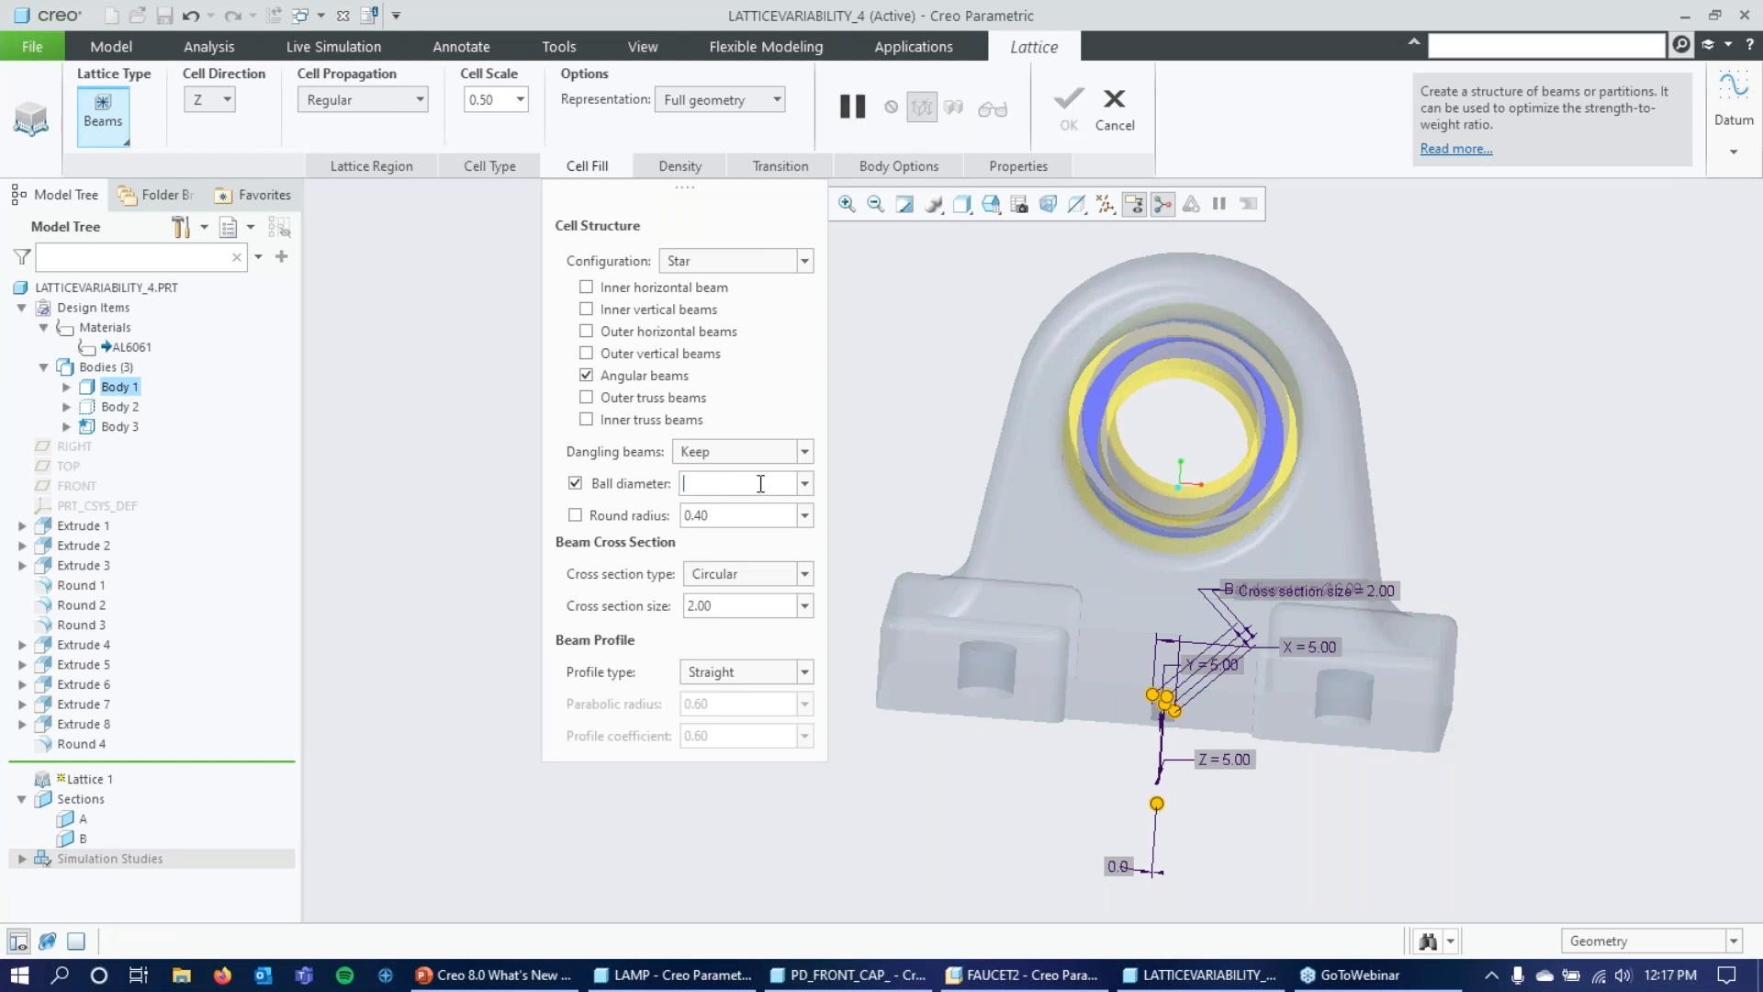
text(8)
double_click(743, 606)
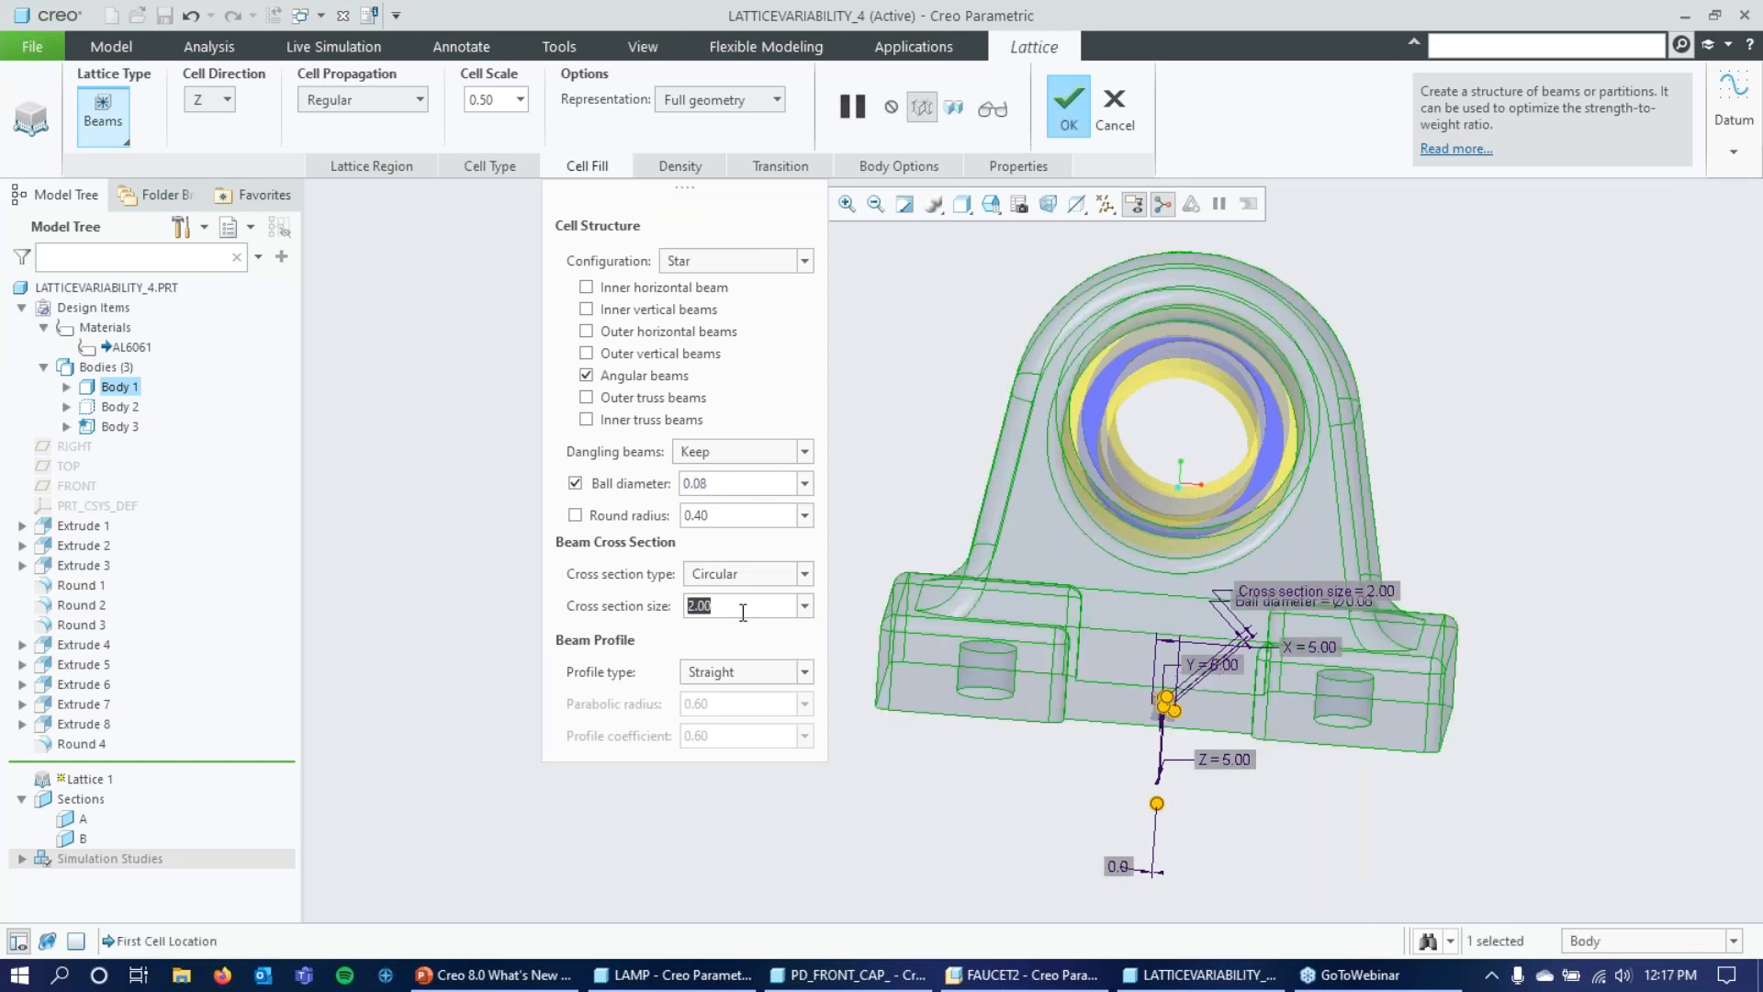
text(.08)
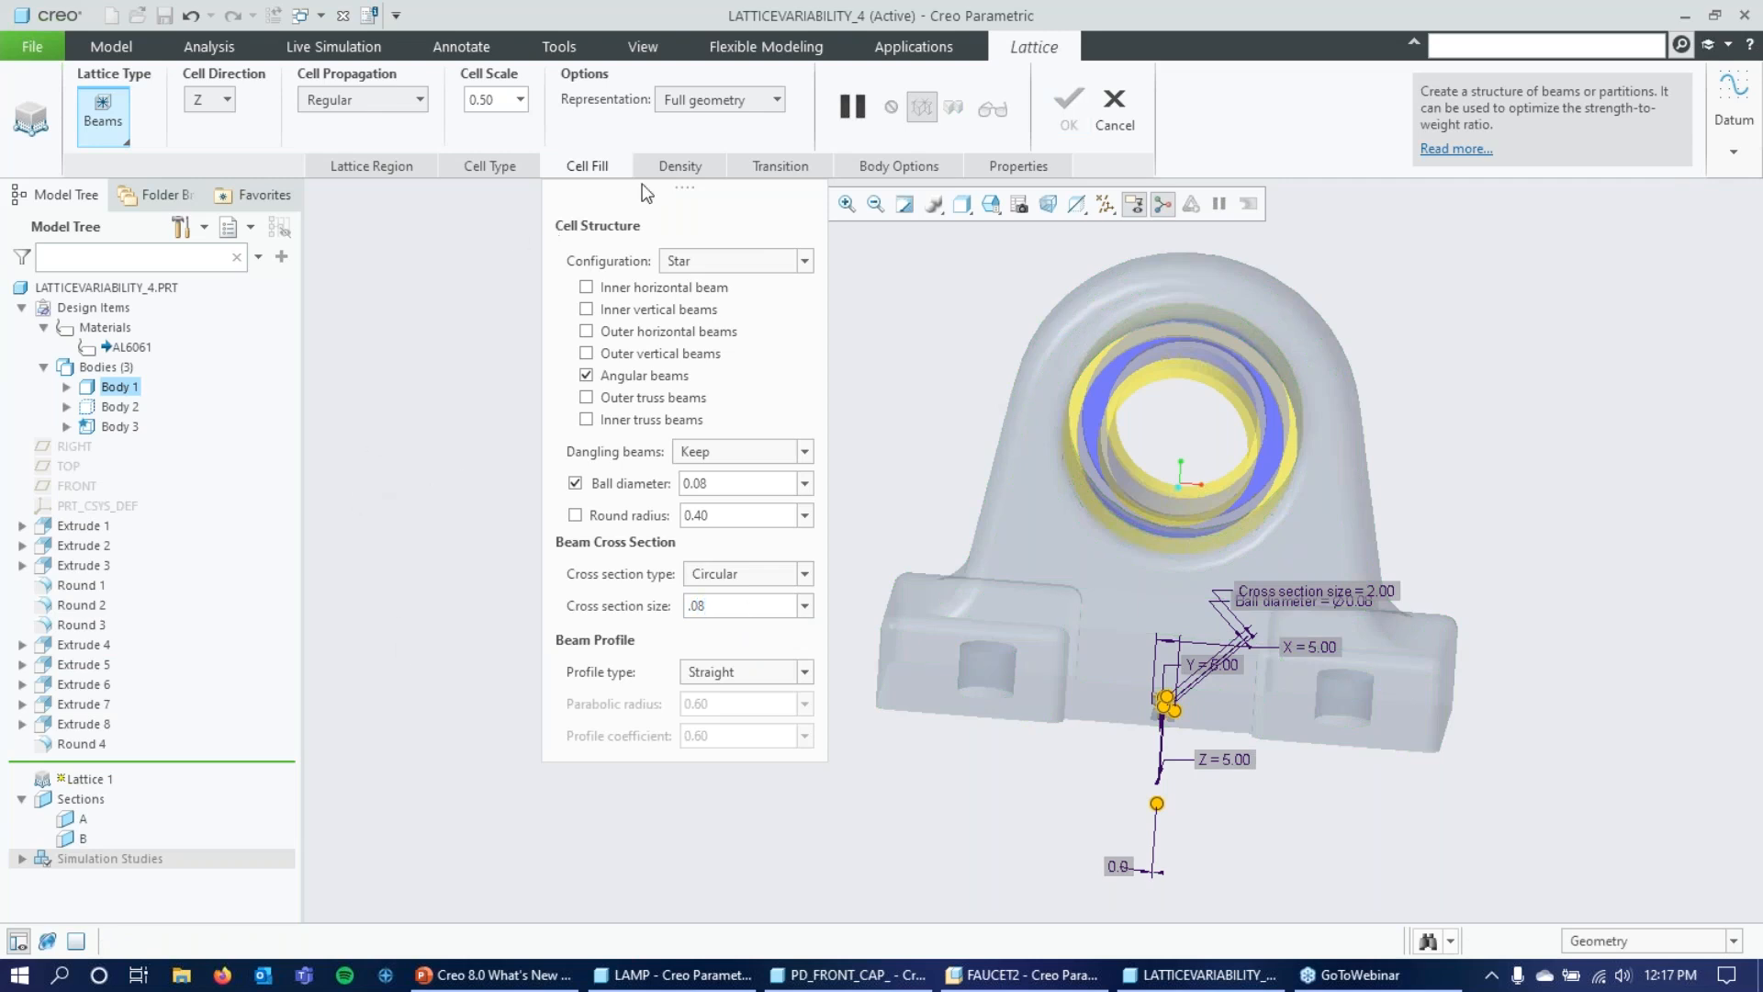
Base the lattice density variability on Simulation and browse for the study in the Desktop's Creo 8 HOW > What's_New_Additive folder.
click(670, 167)
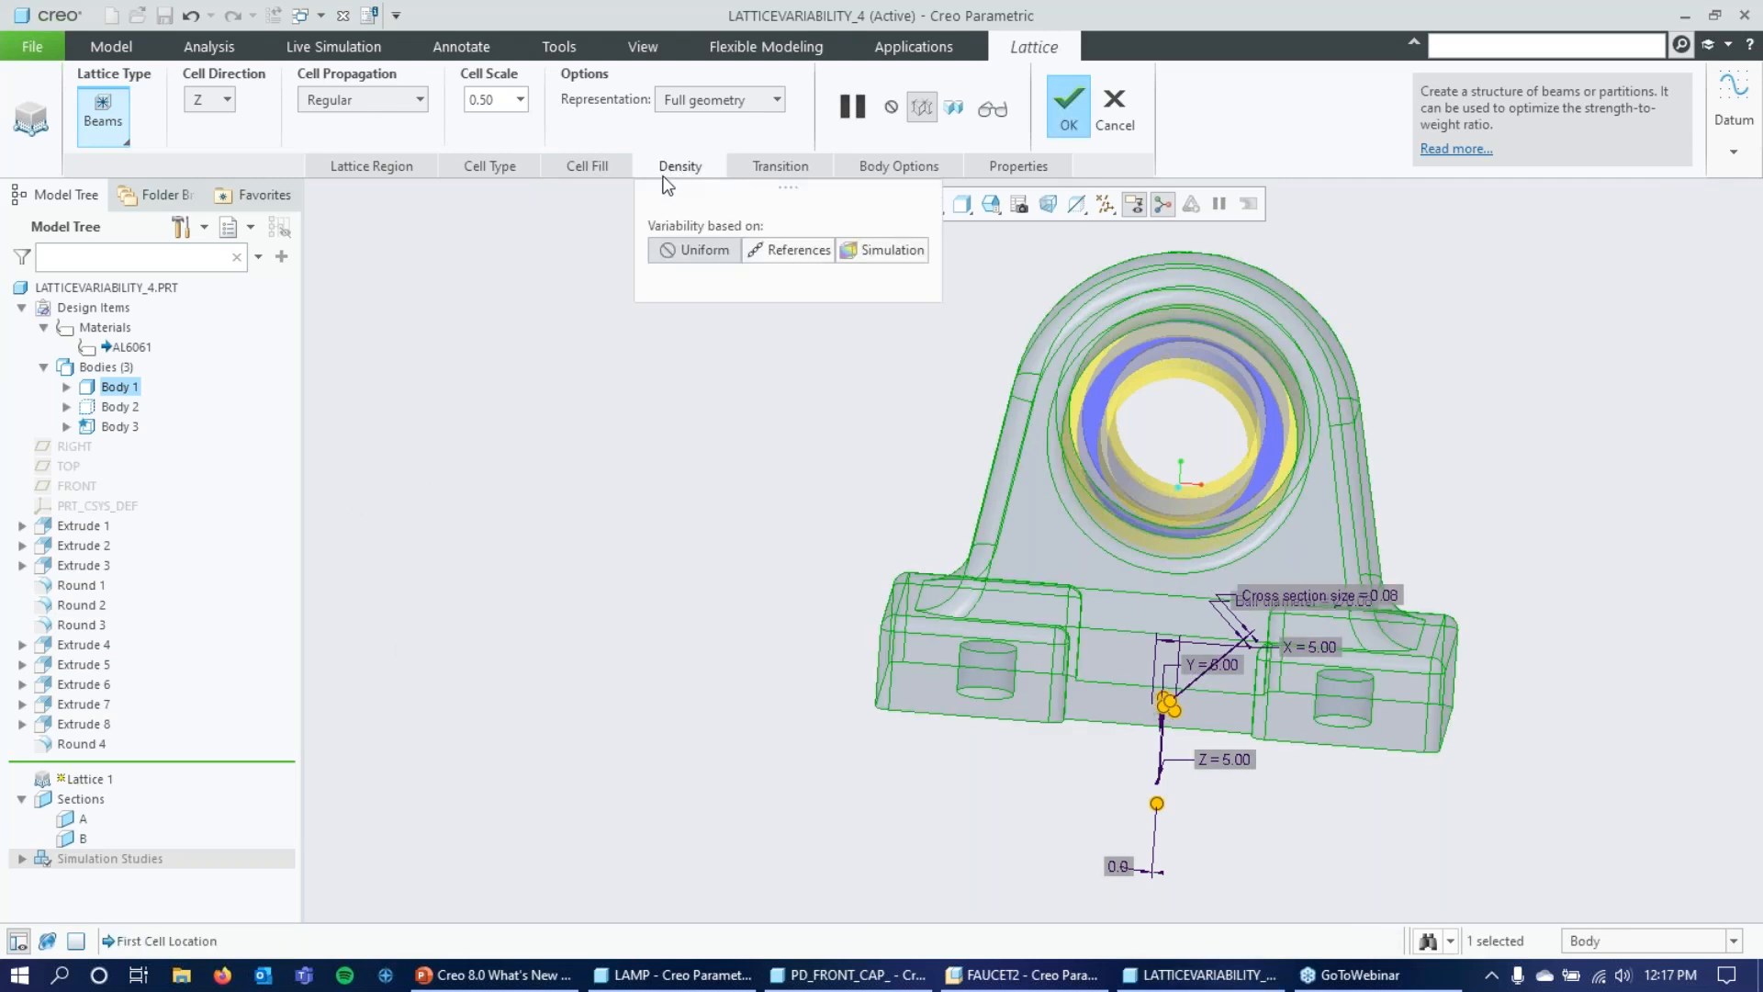
click(902, 251)
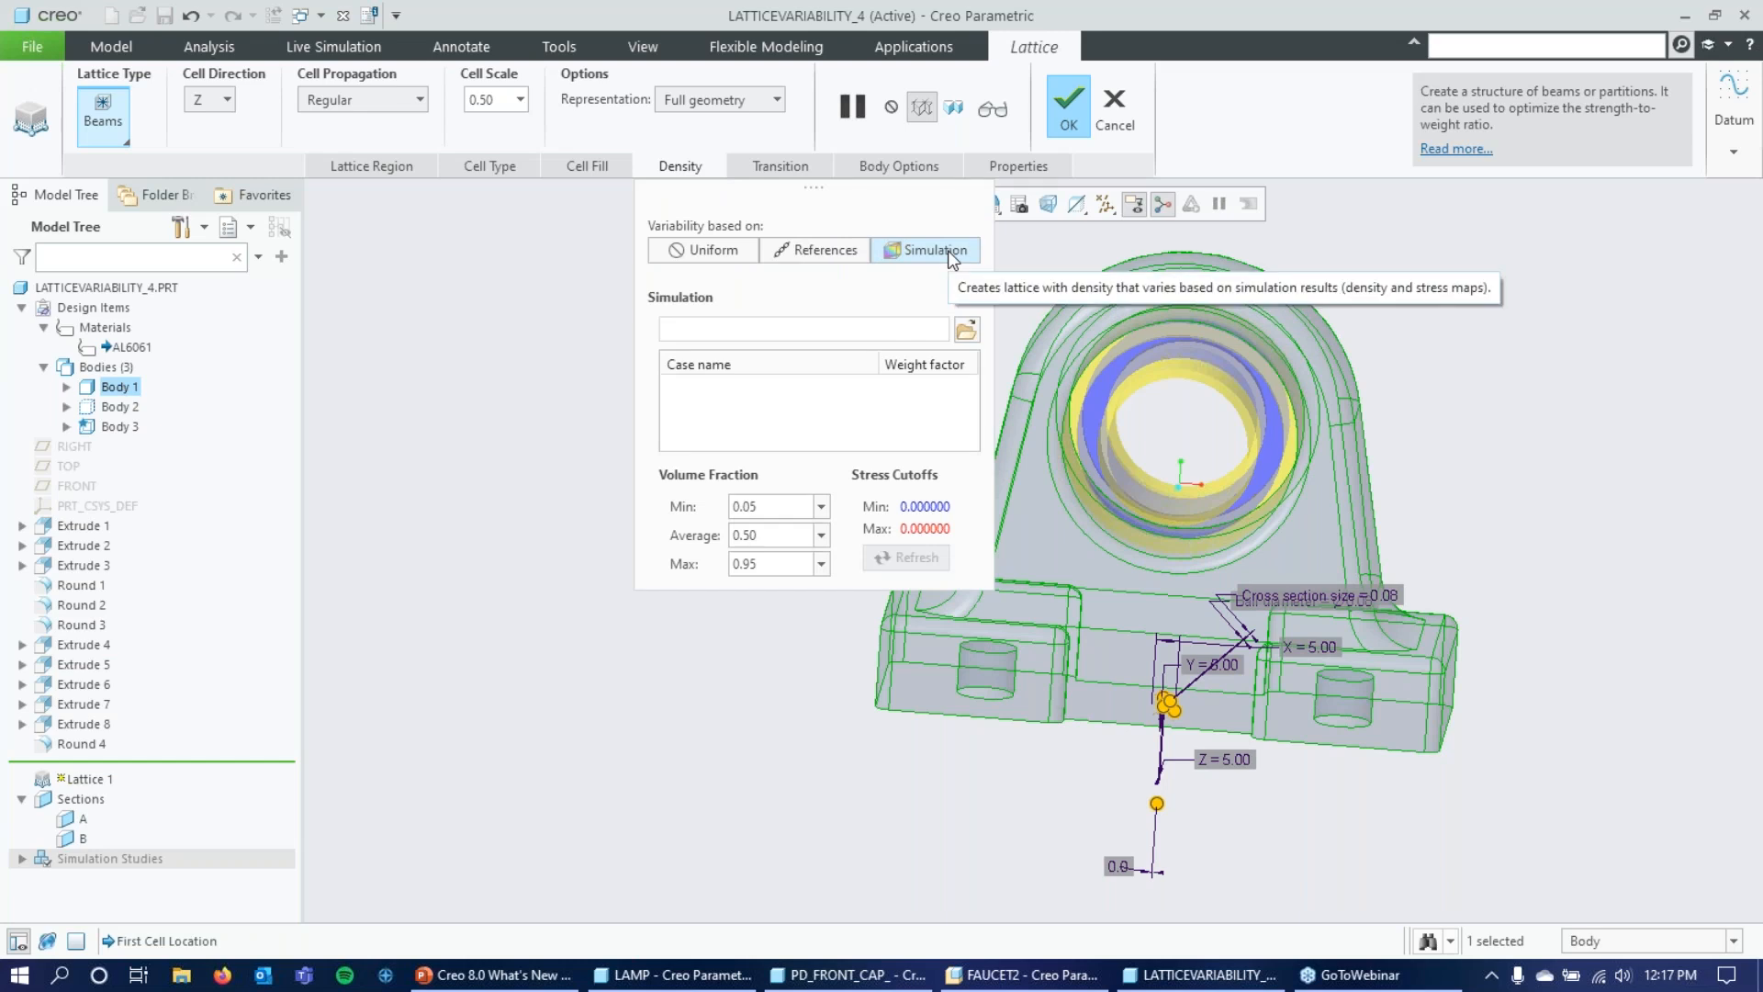
click(967, 331)
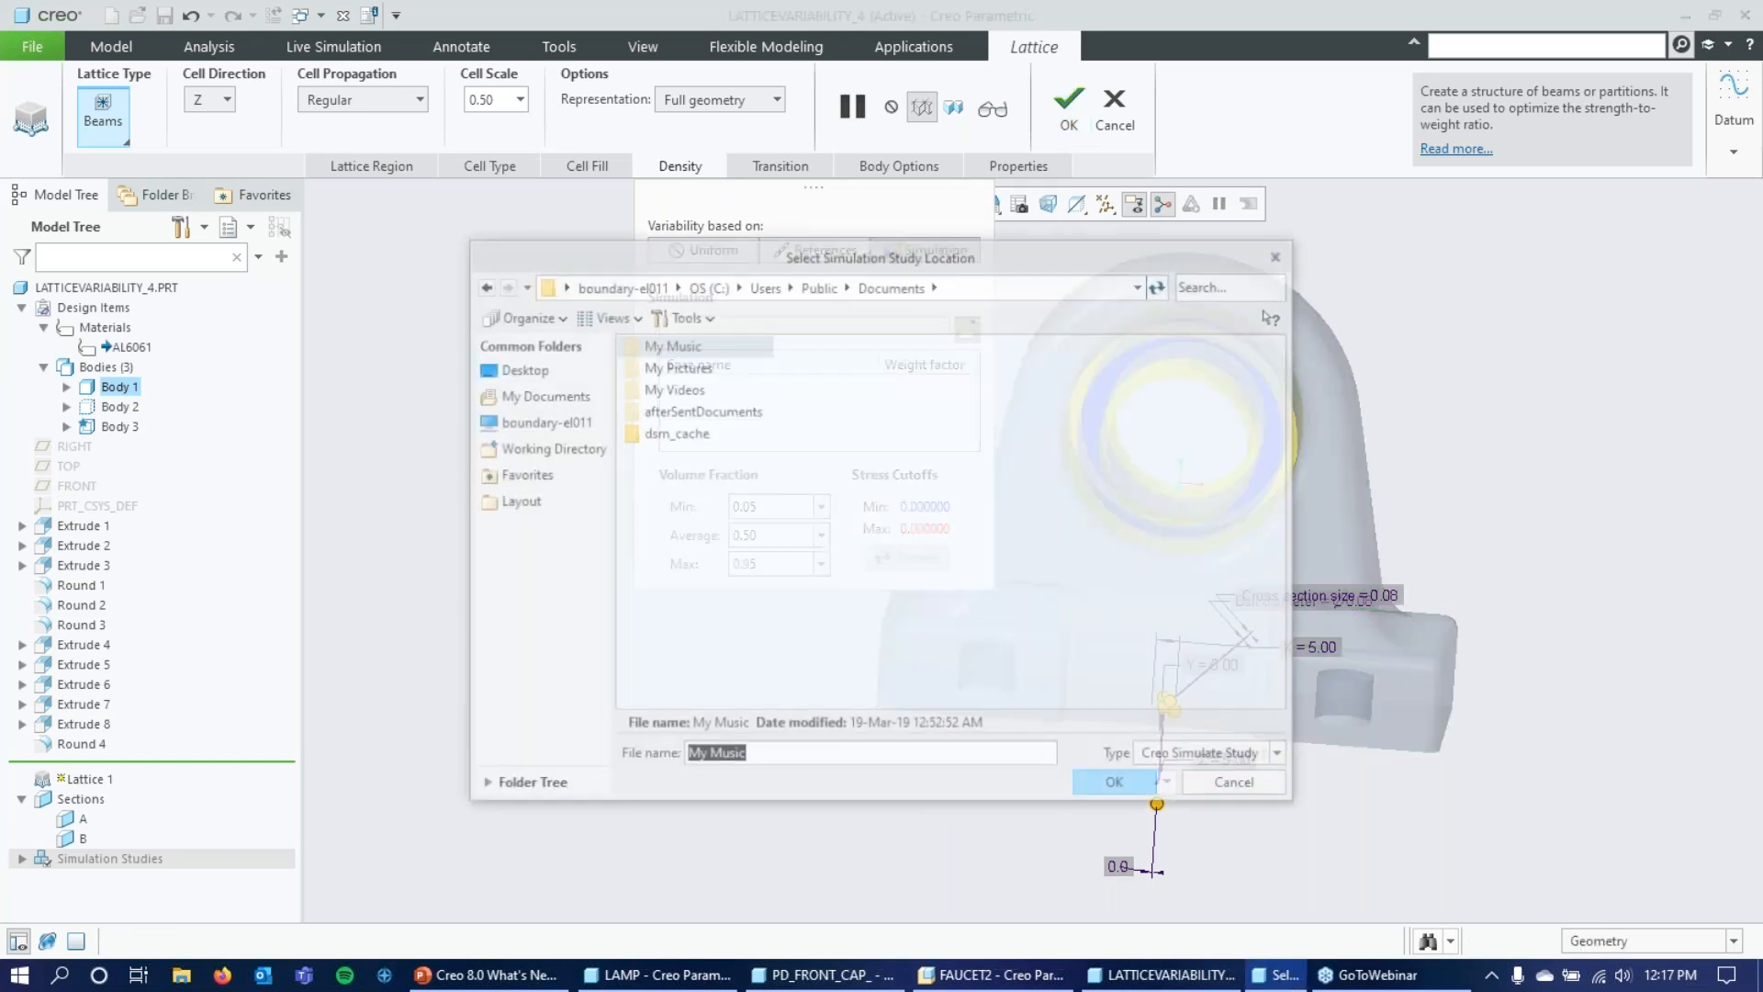
click(522, 369)
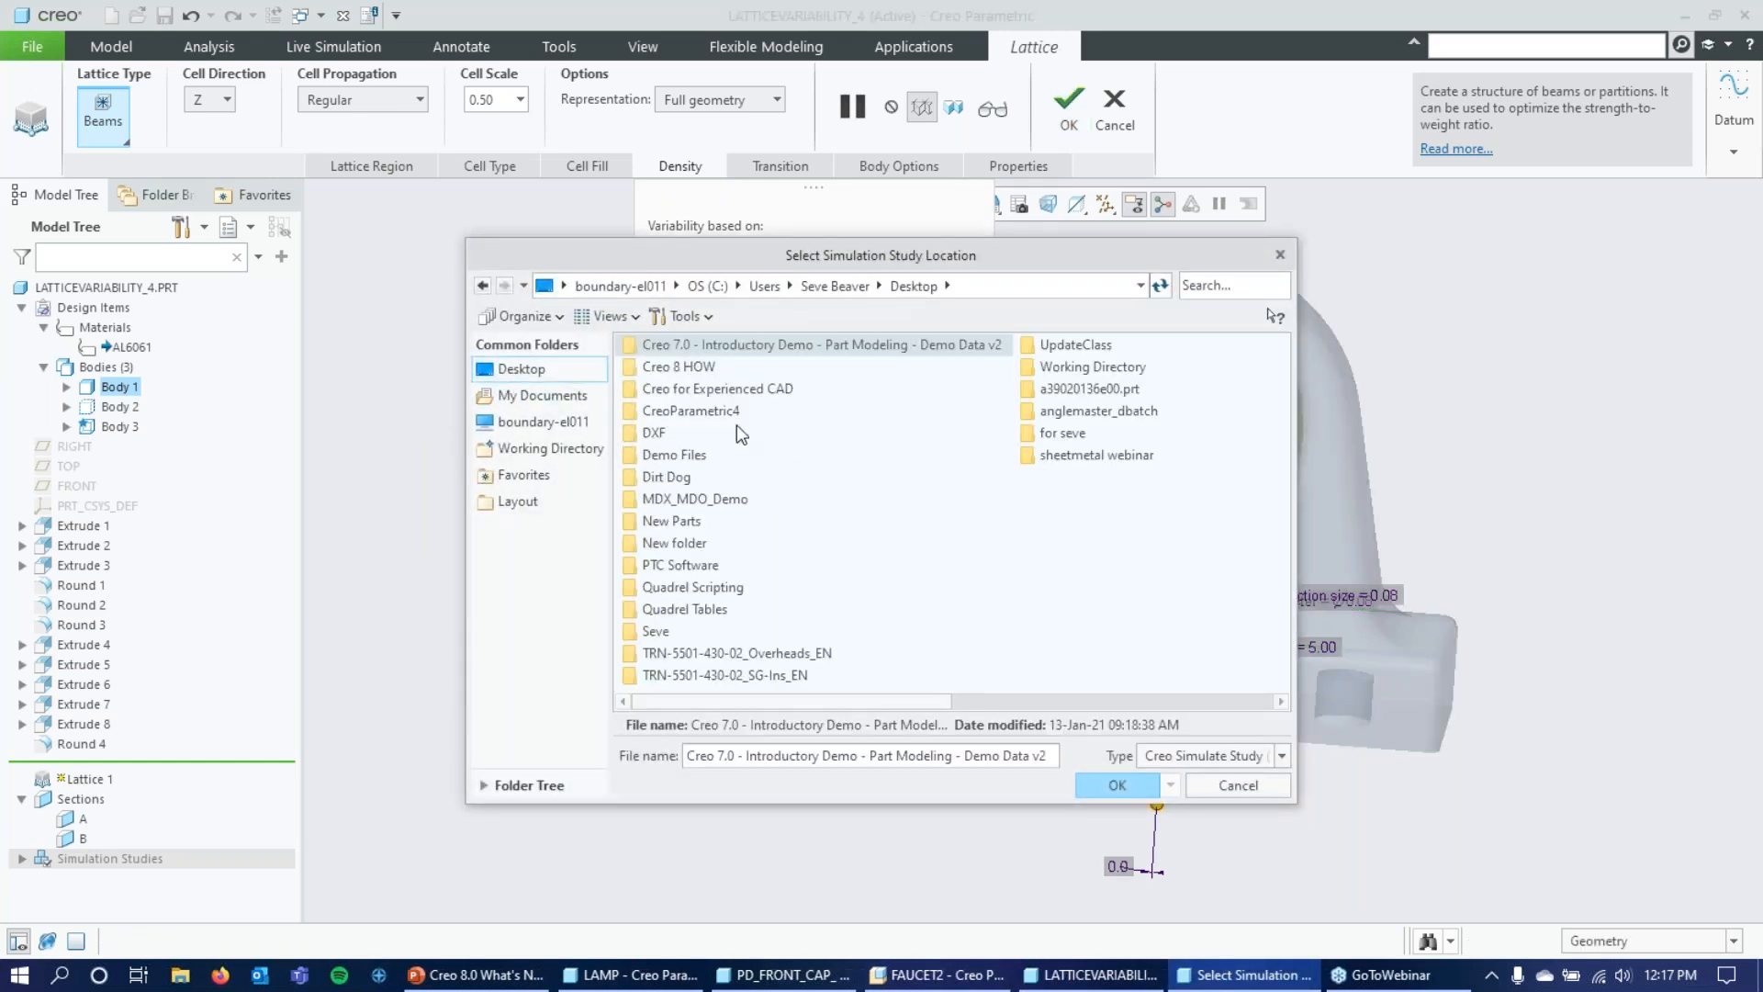
double_click(692, 366)
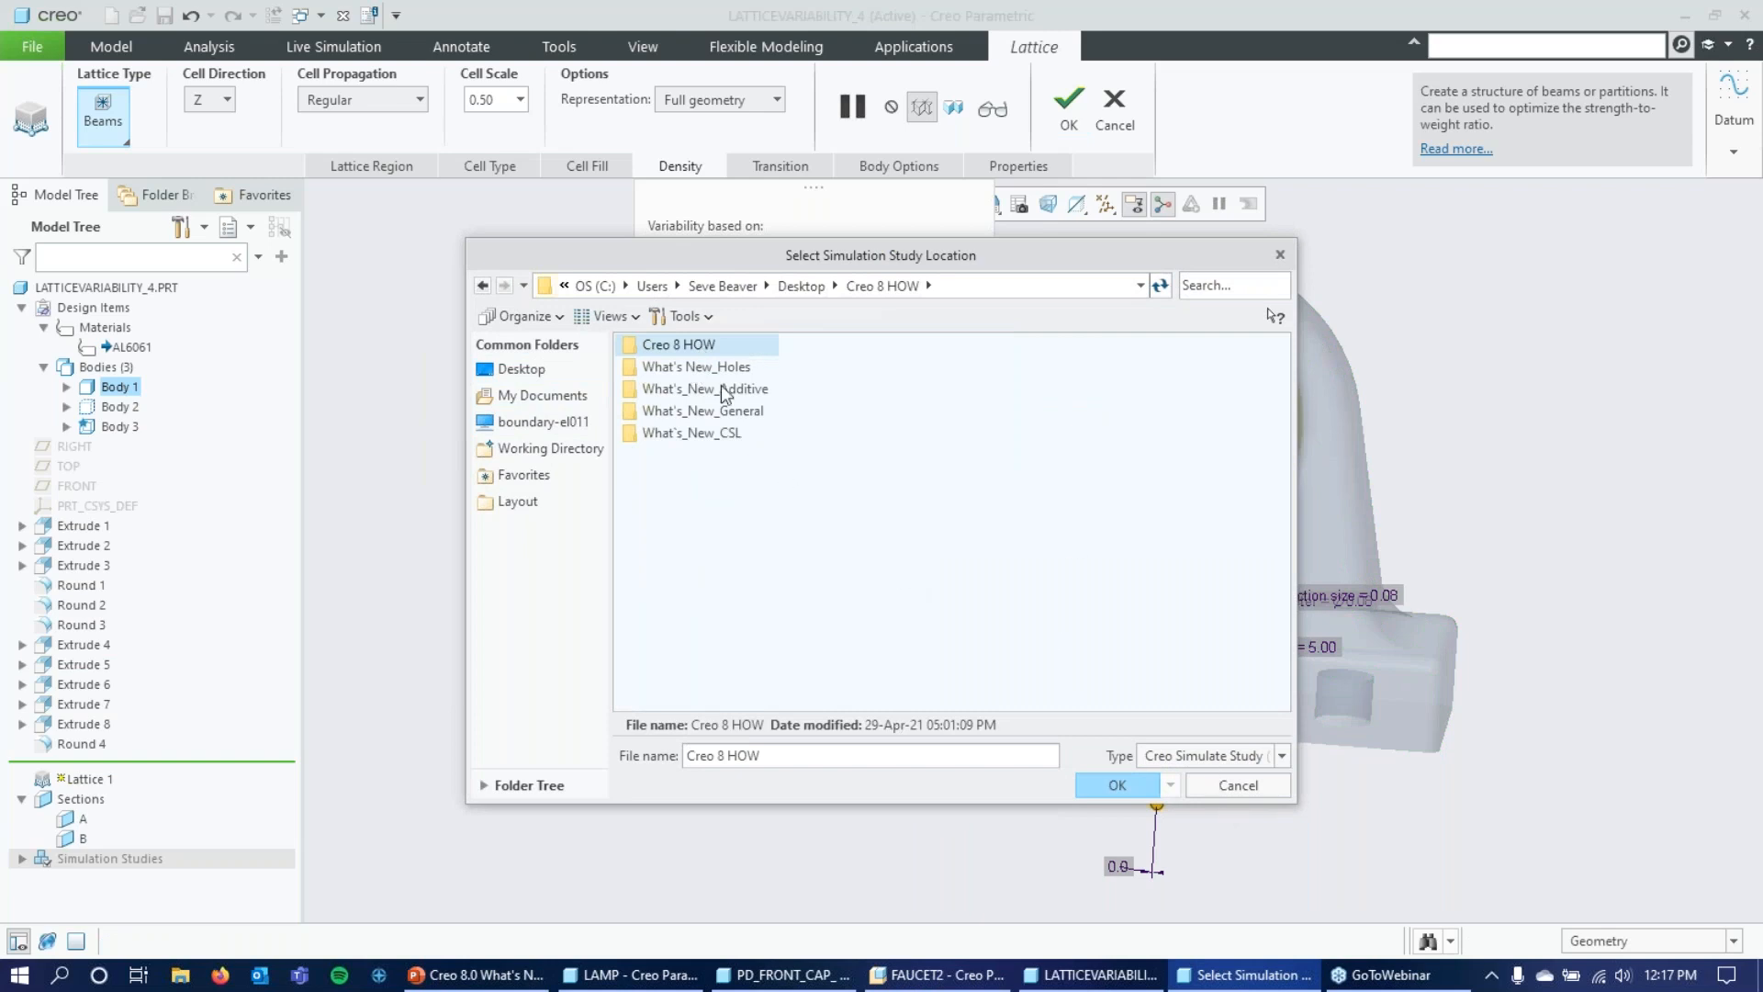
double_click(712, 390)
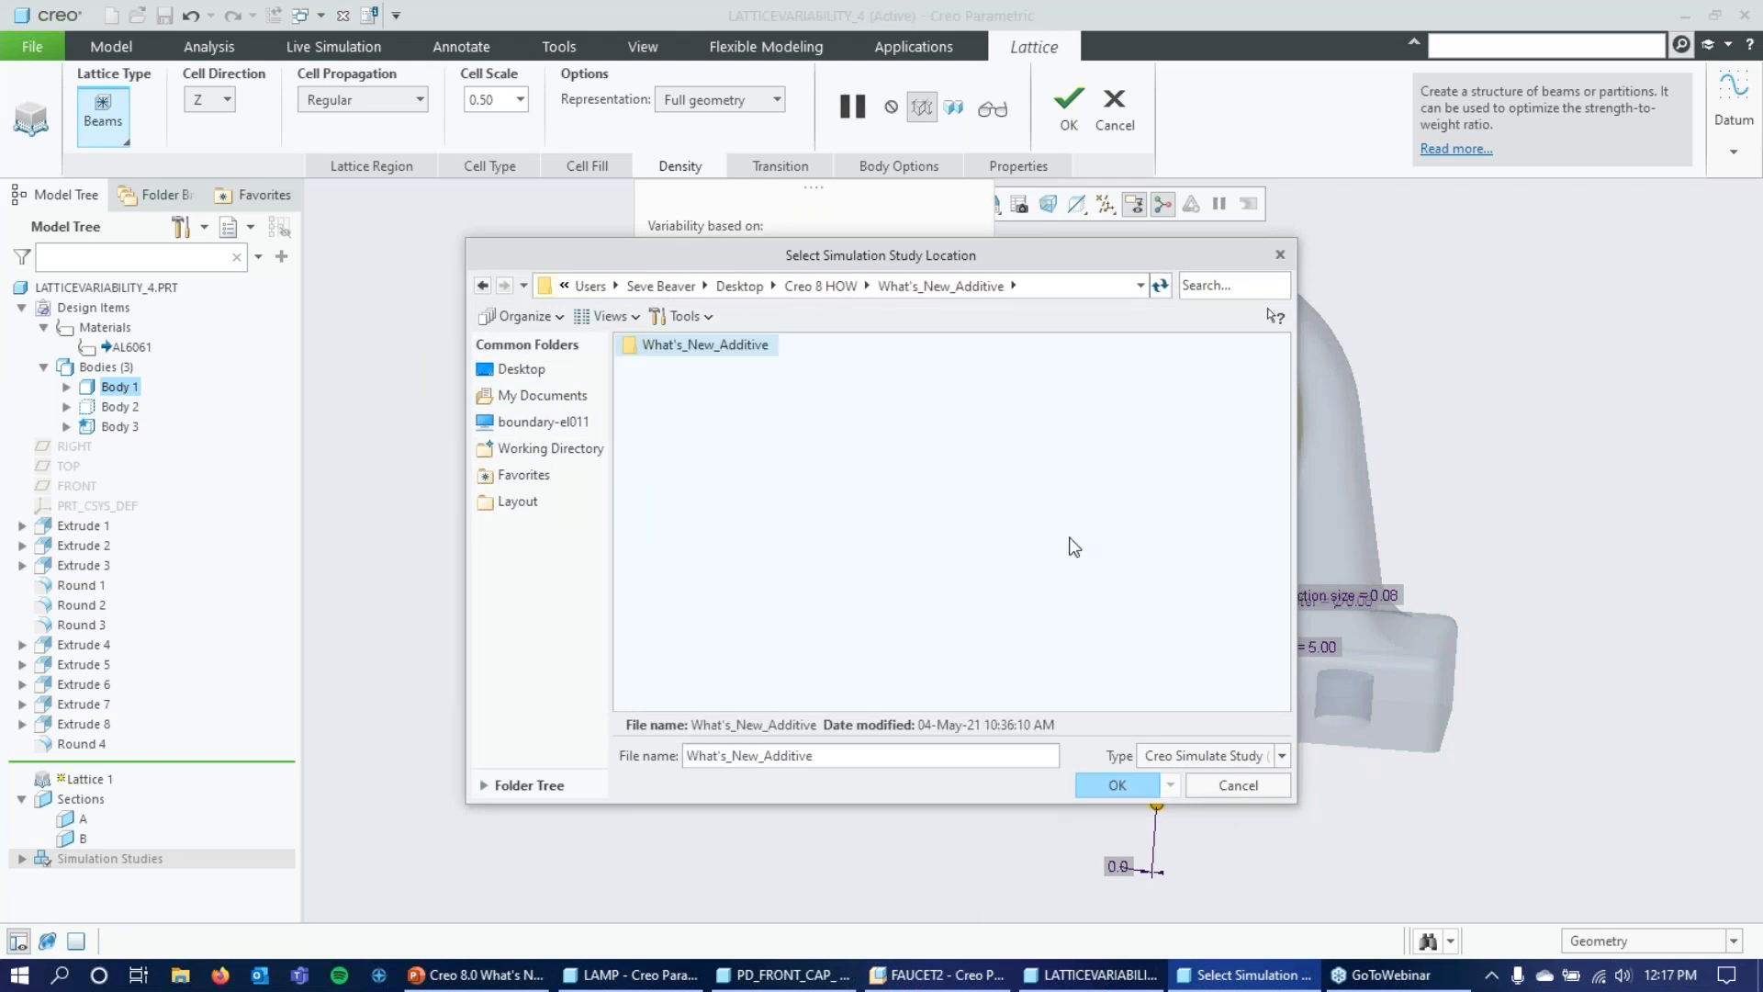
Load the Creo Simulation Live Data file VM Stress_X_1000_lattice_demo.csv from the nested What's_New_Additive folder as the density study.
click(1240, 757)
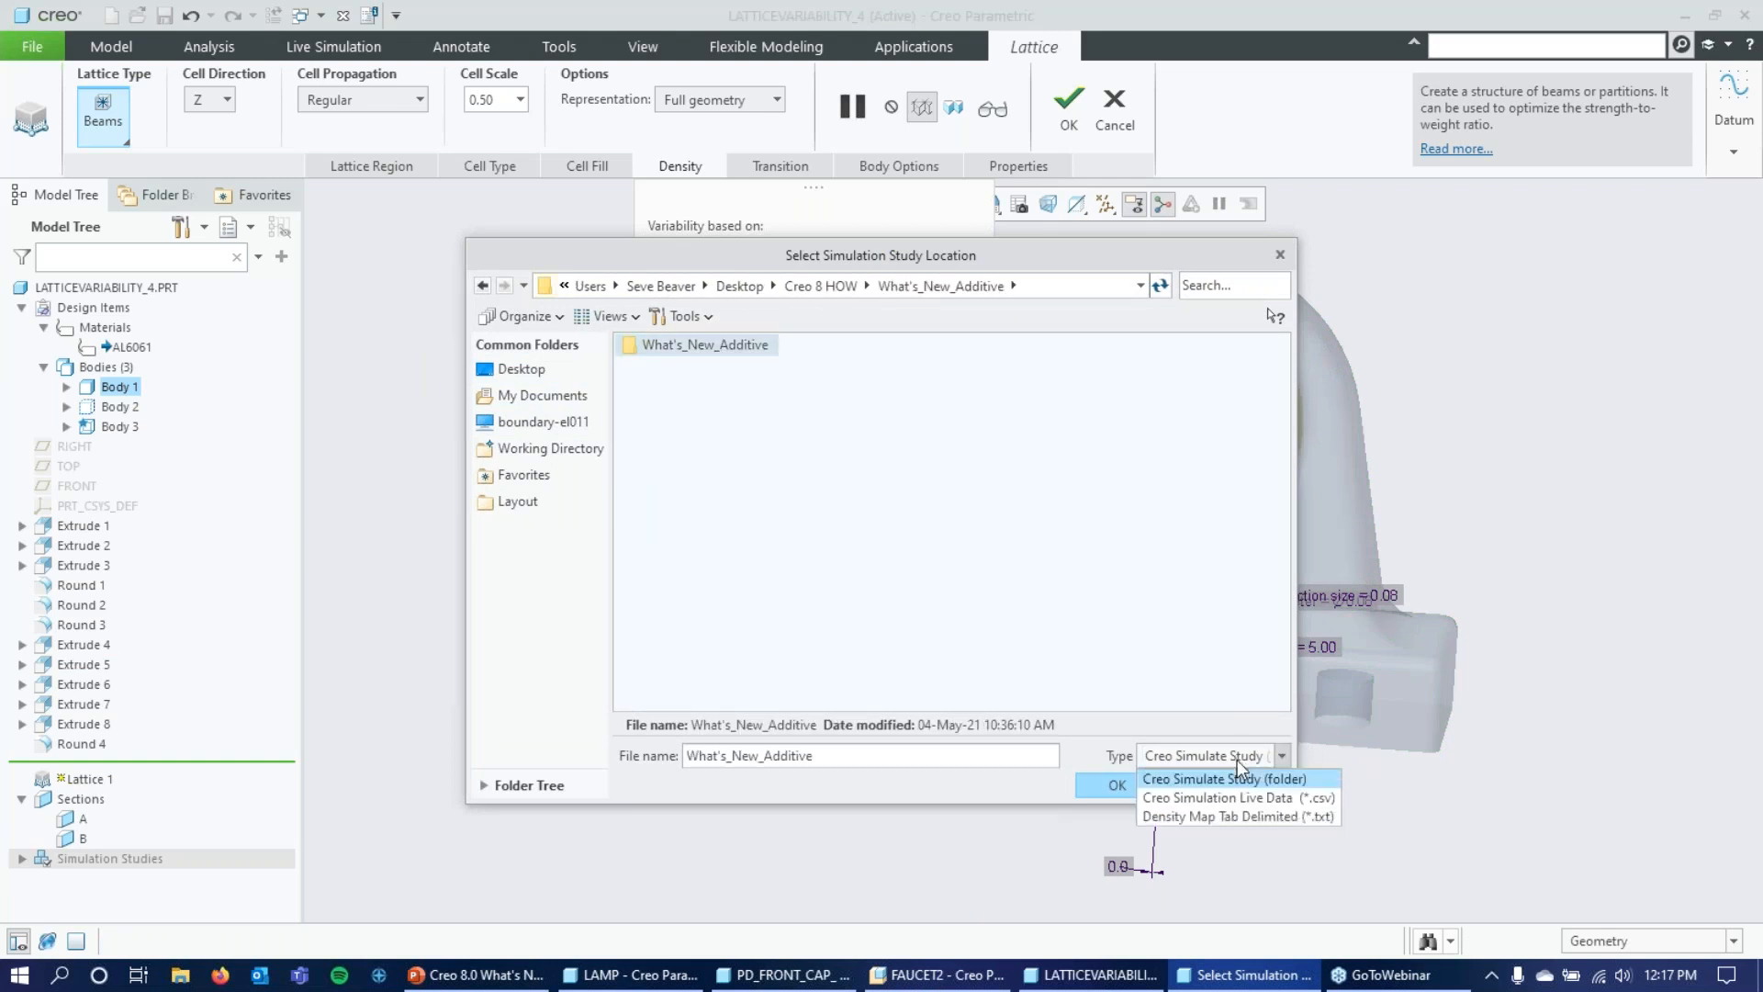
click(1238, 753)
click(1238, 753)
click(1227, 791)
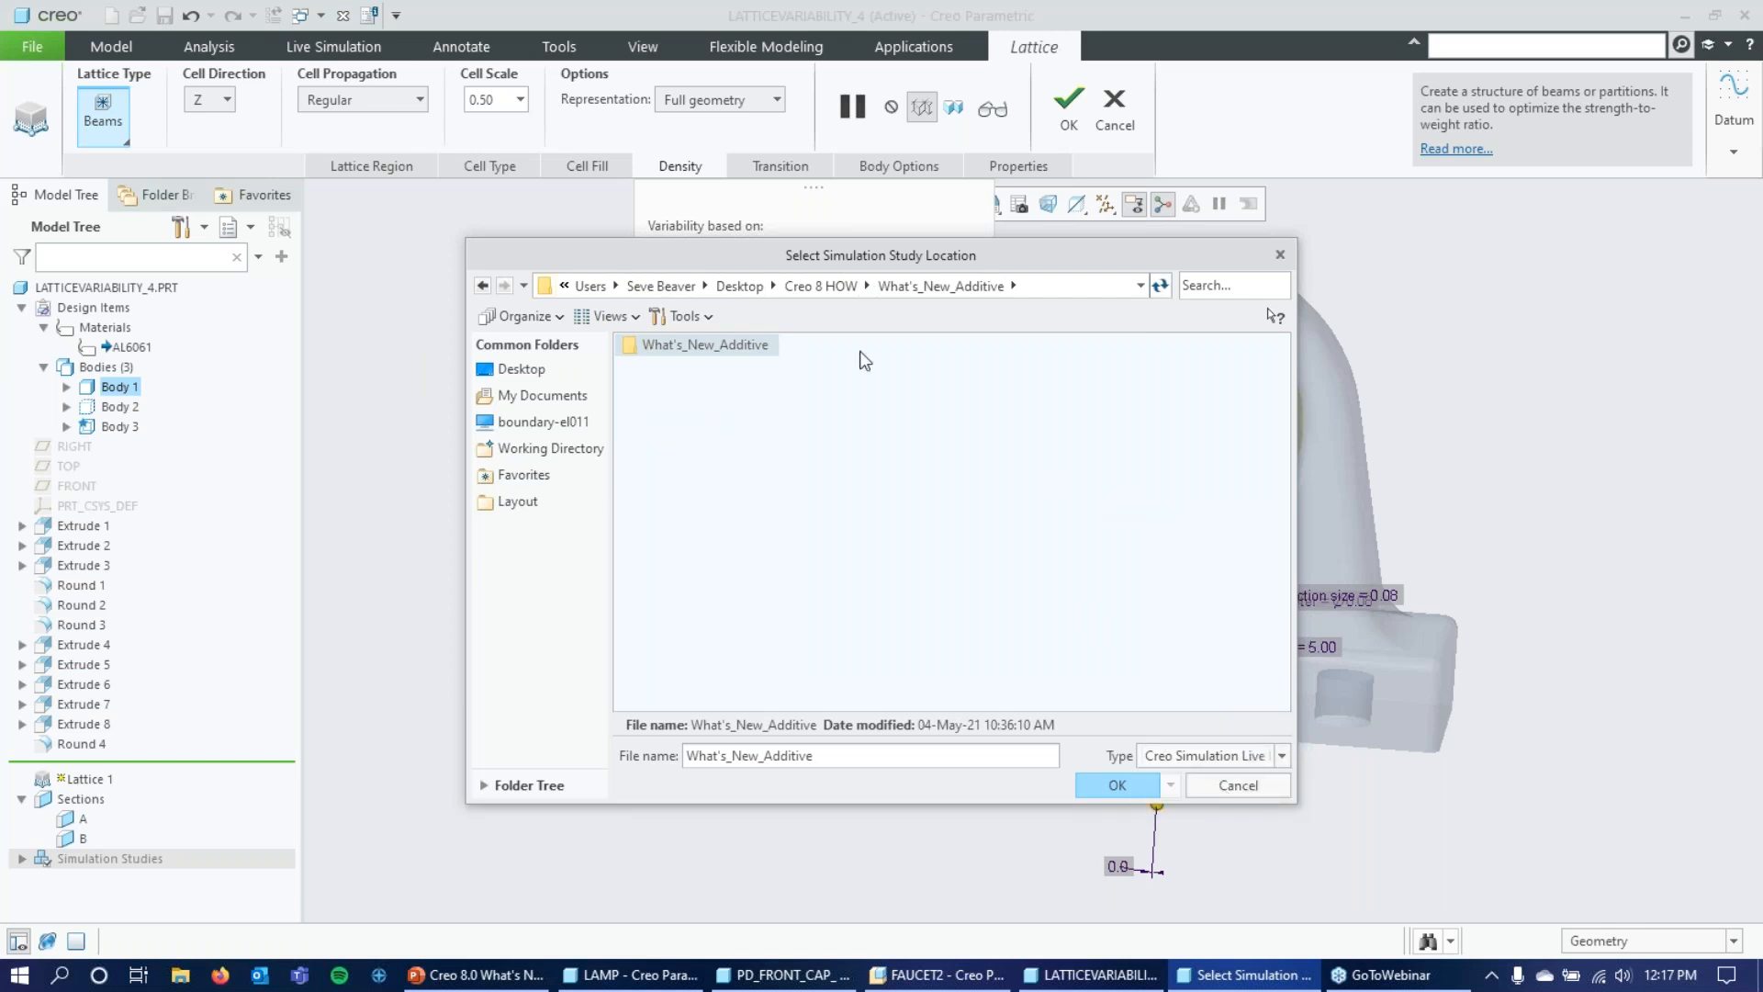
double_click(730, 344)
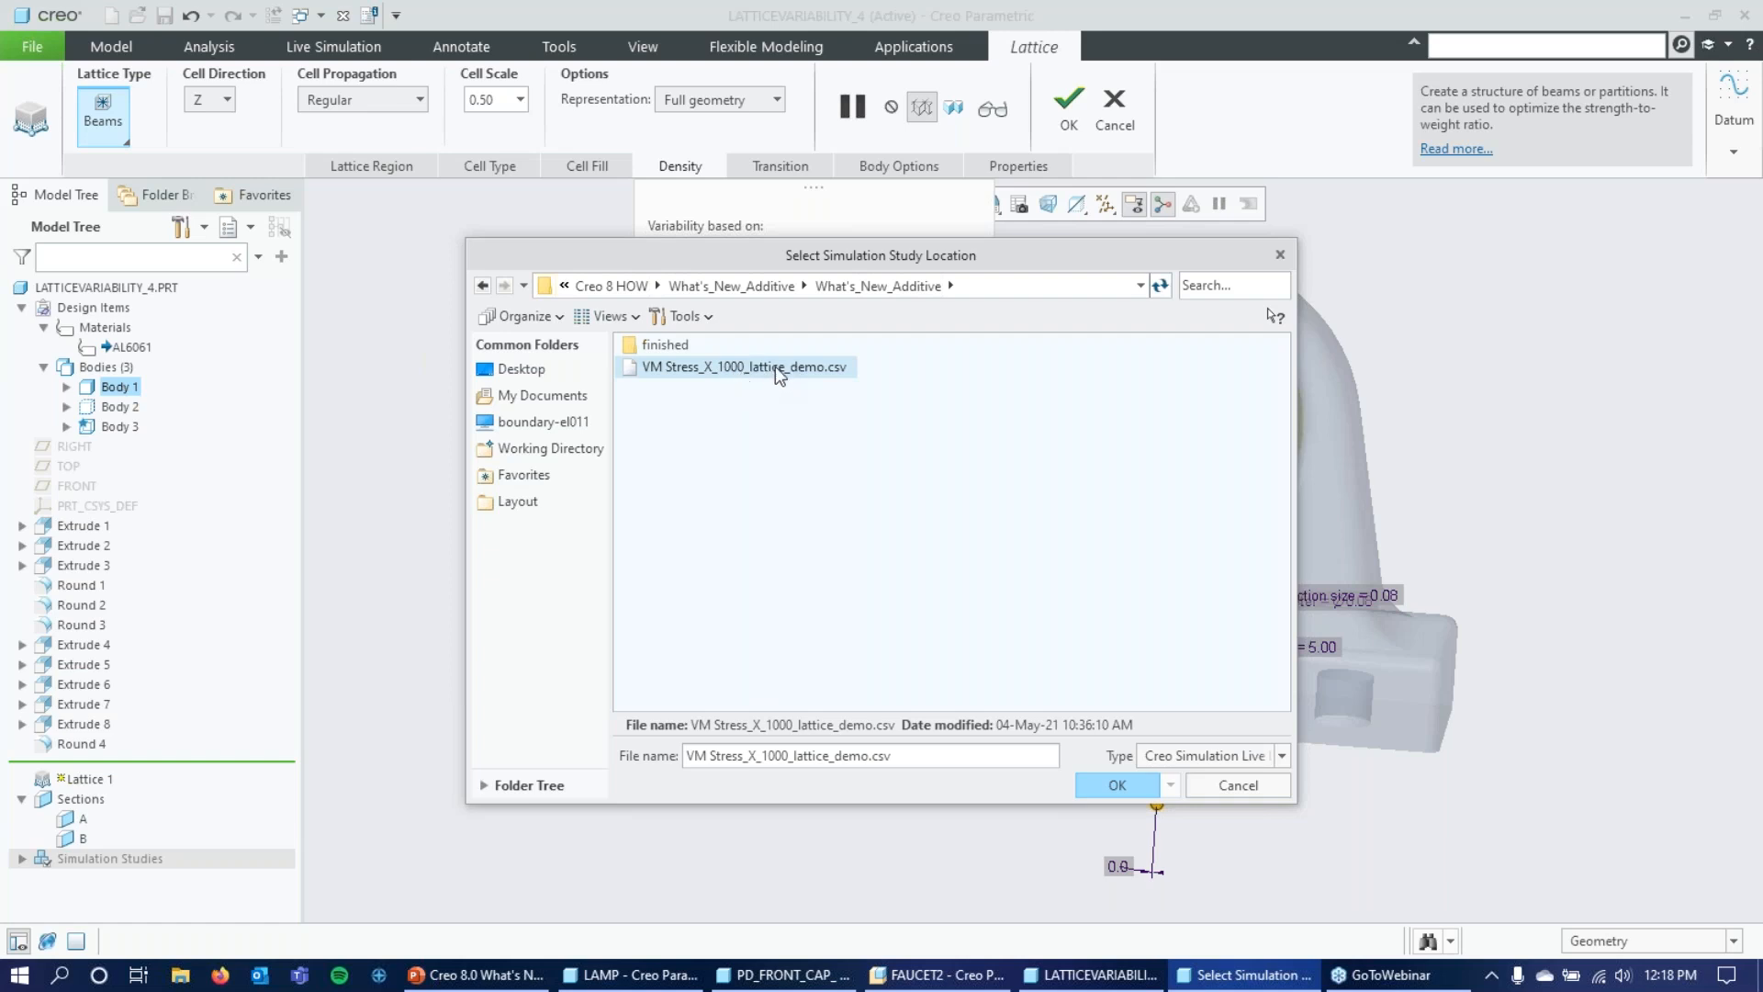
double_click(700, 366)
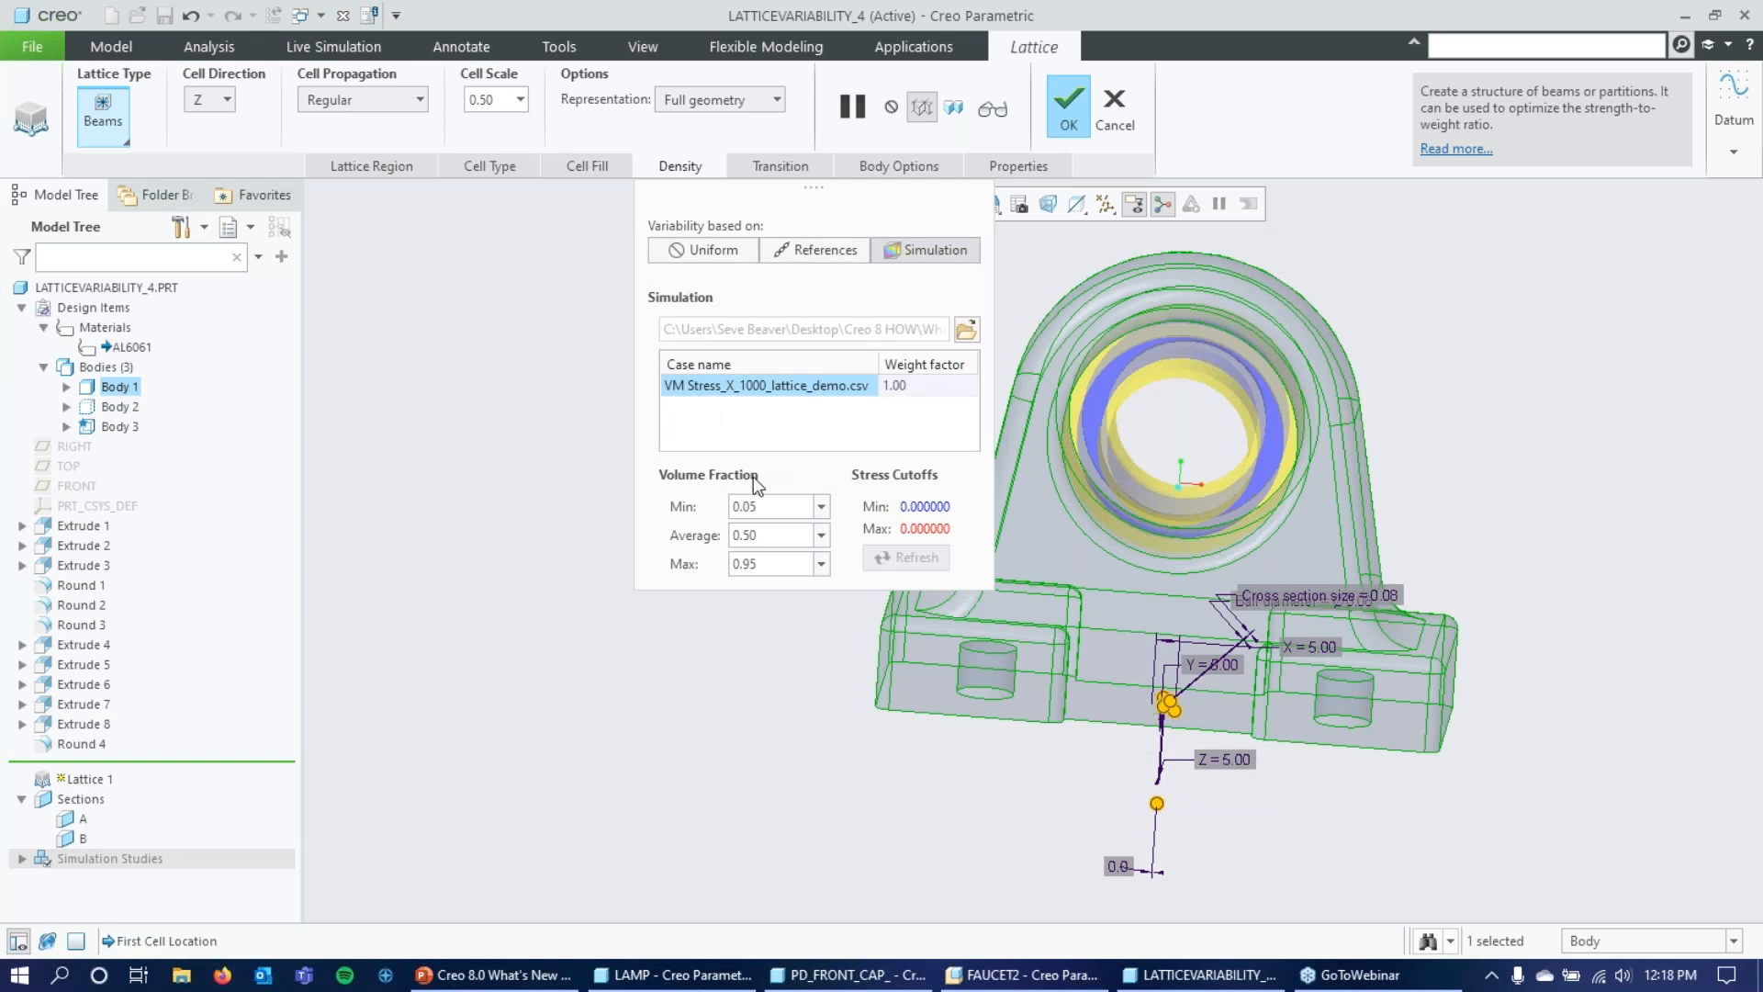
Set the lattice volume fraction to a minimum of 0.01, an average of 0.15 and a maximum of 0.6.
click(771, 504)
key(BackSpace)
text(.01)
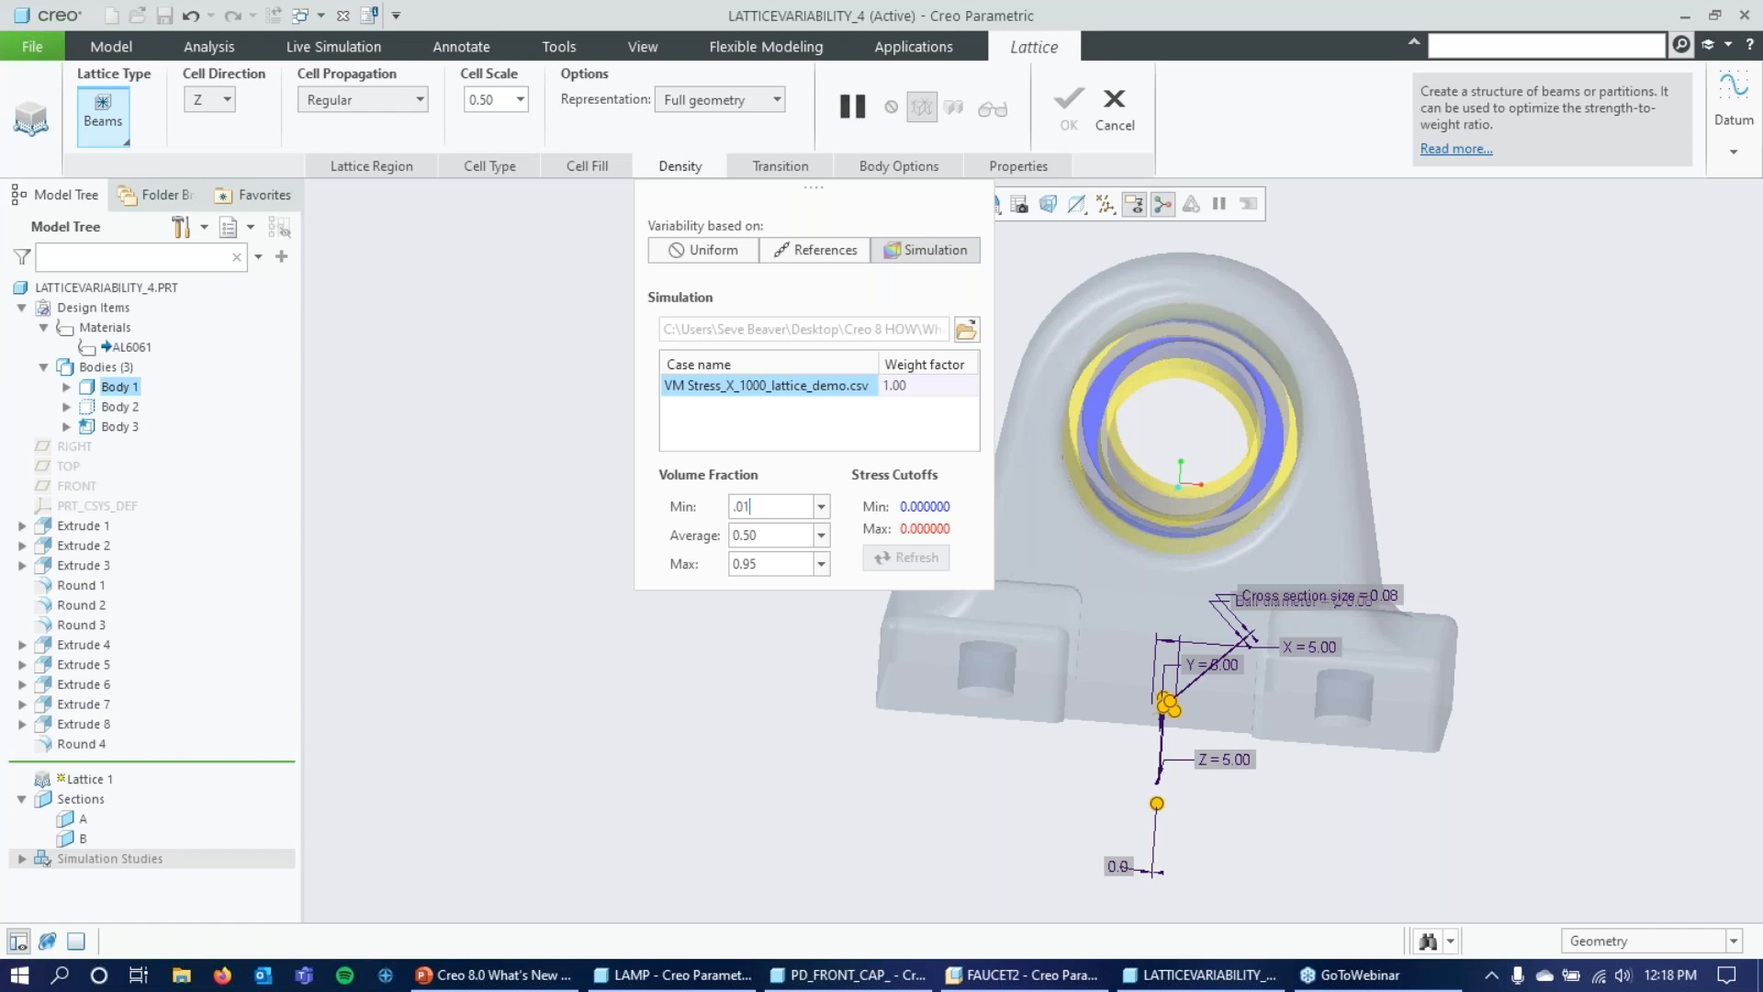
key(Tab)
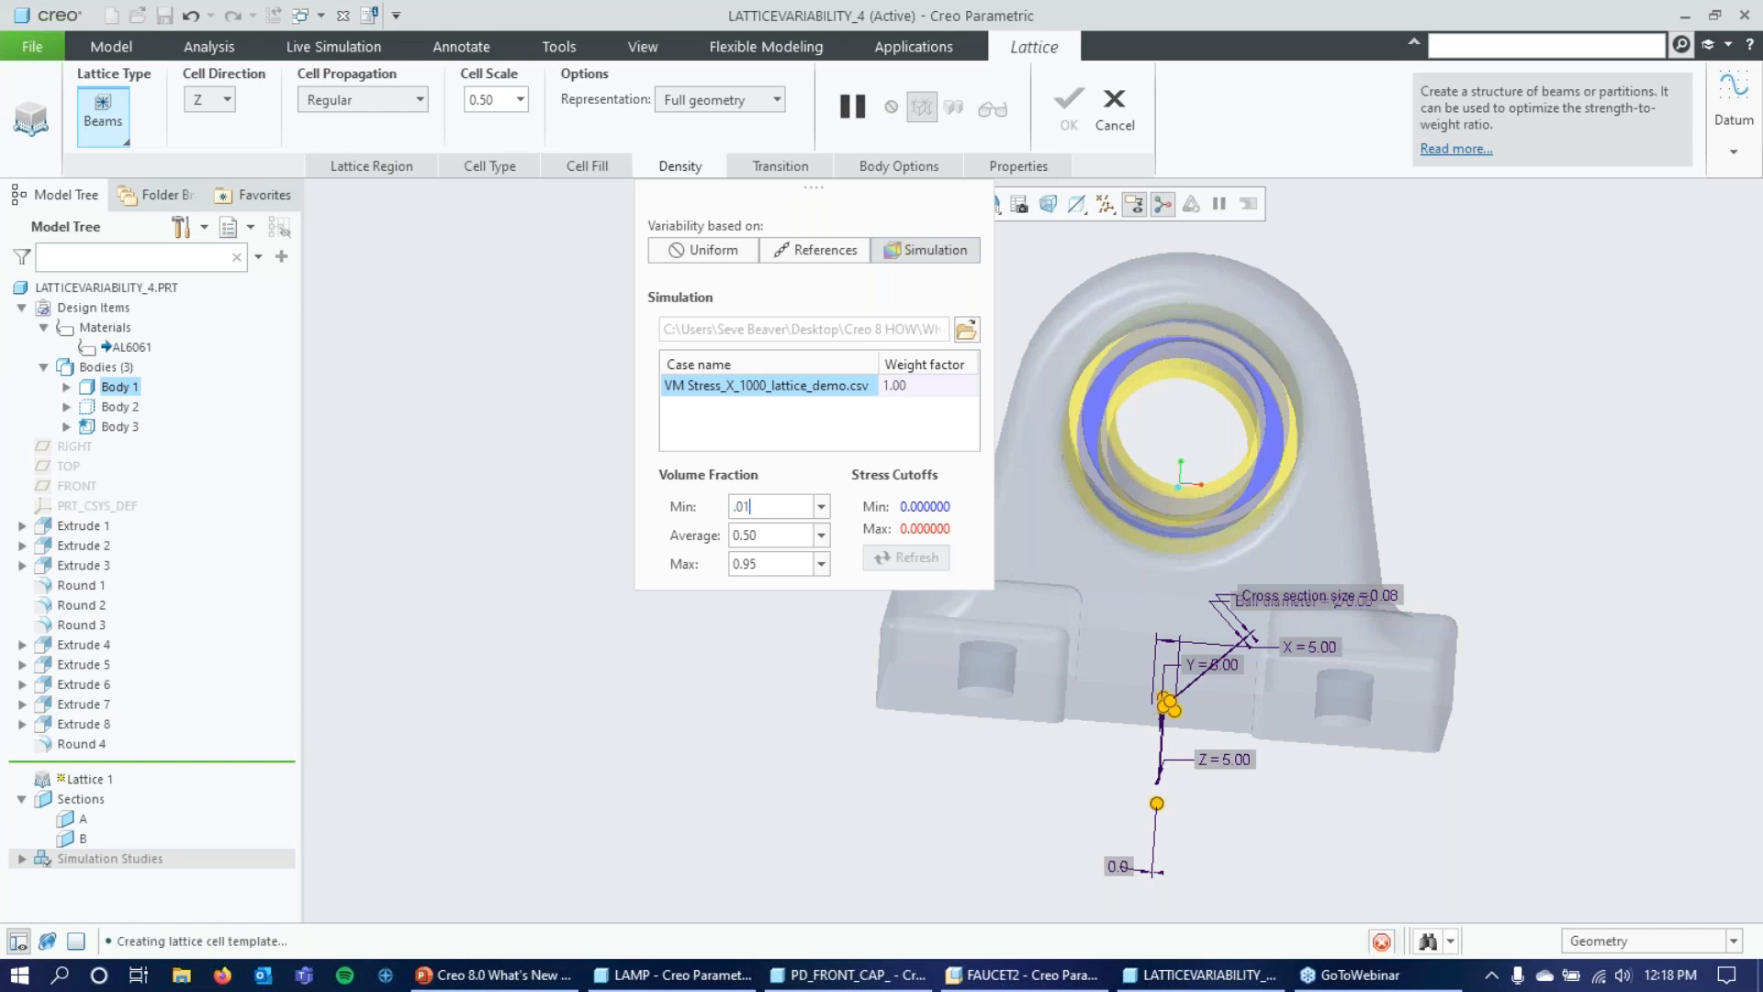
text(.15)
key(Tab)
text(.6)
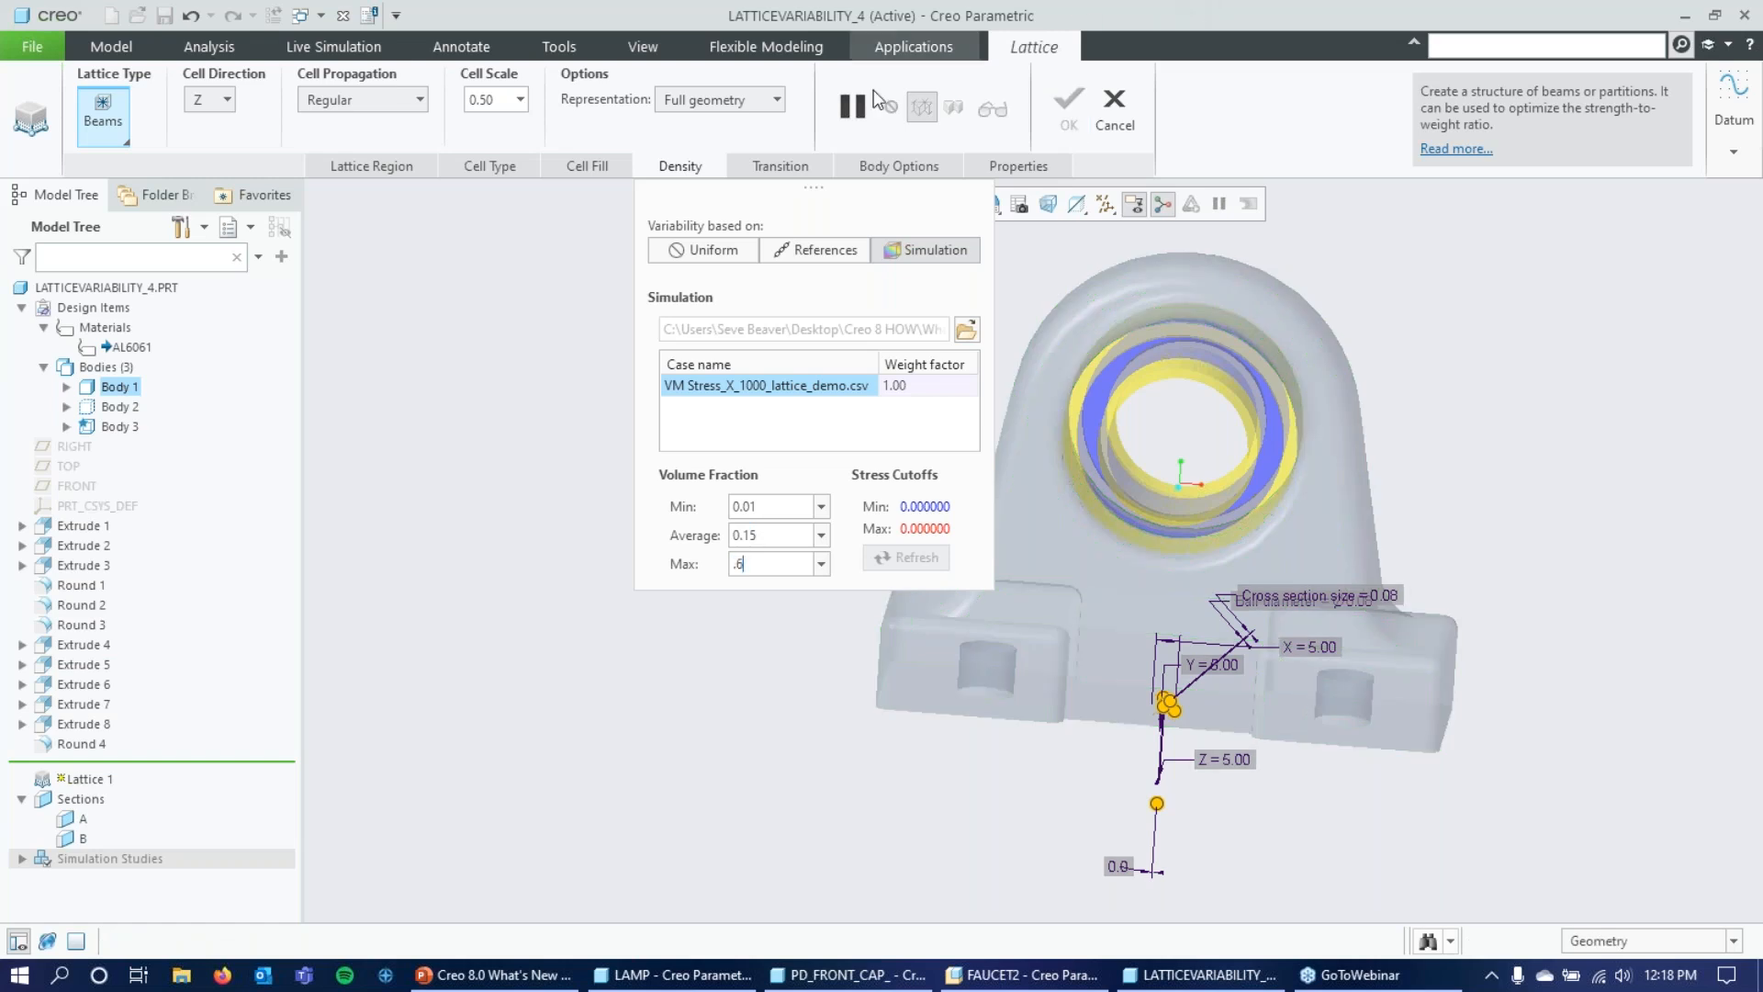
Switch the lattice representation to Simplified, preview it attached to the model and complete the lattice feature.
click(776, 101)
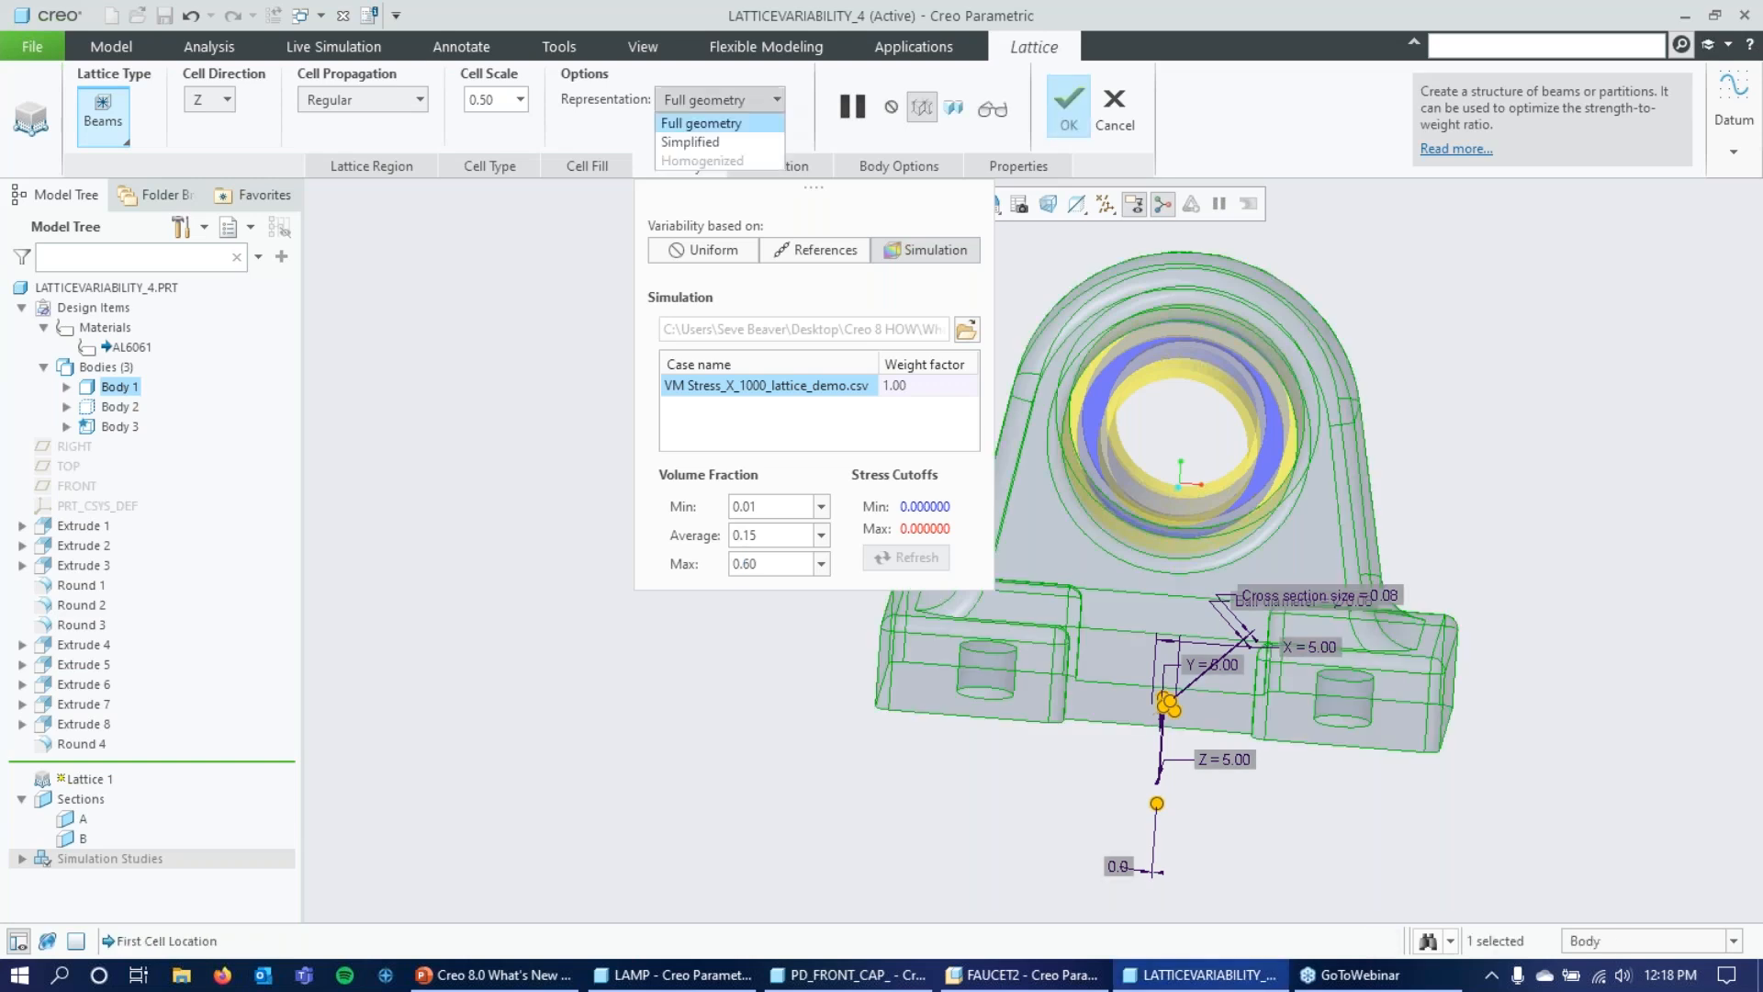
click(740, 145)
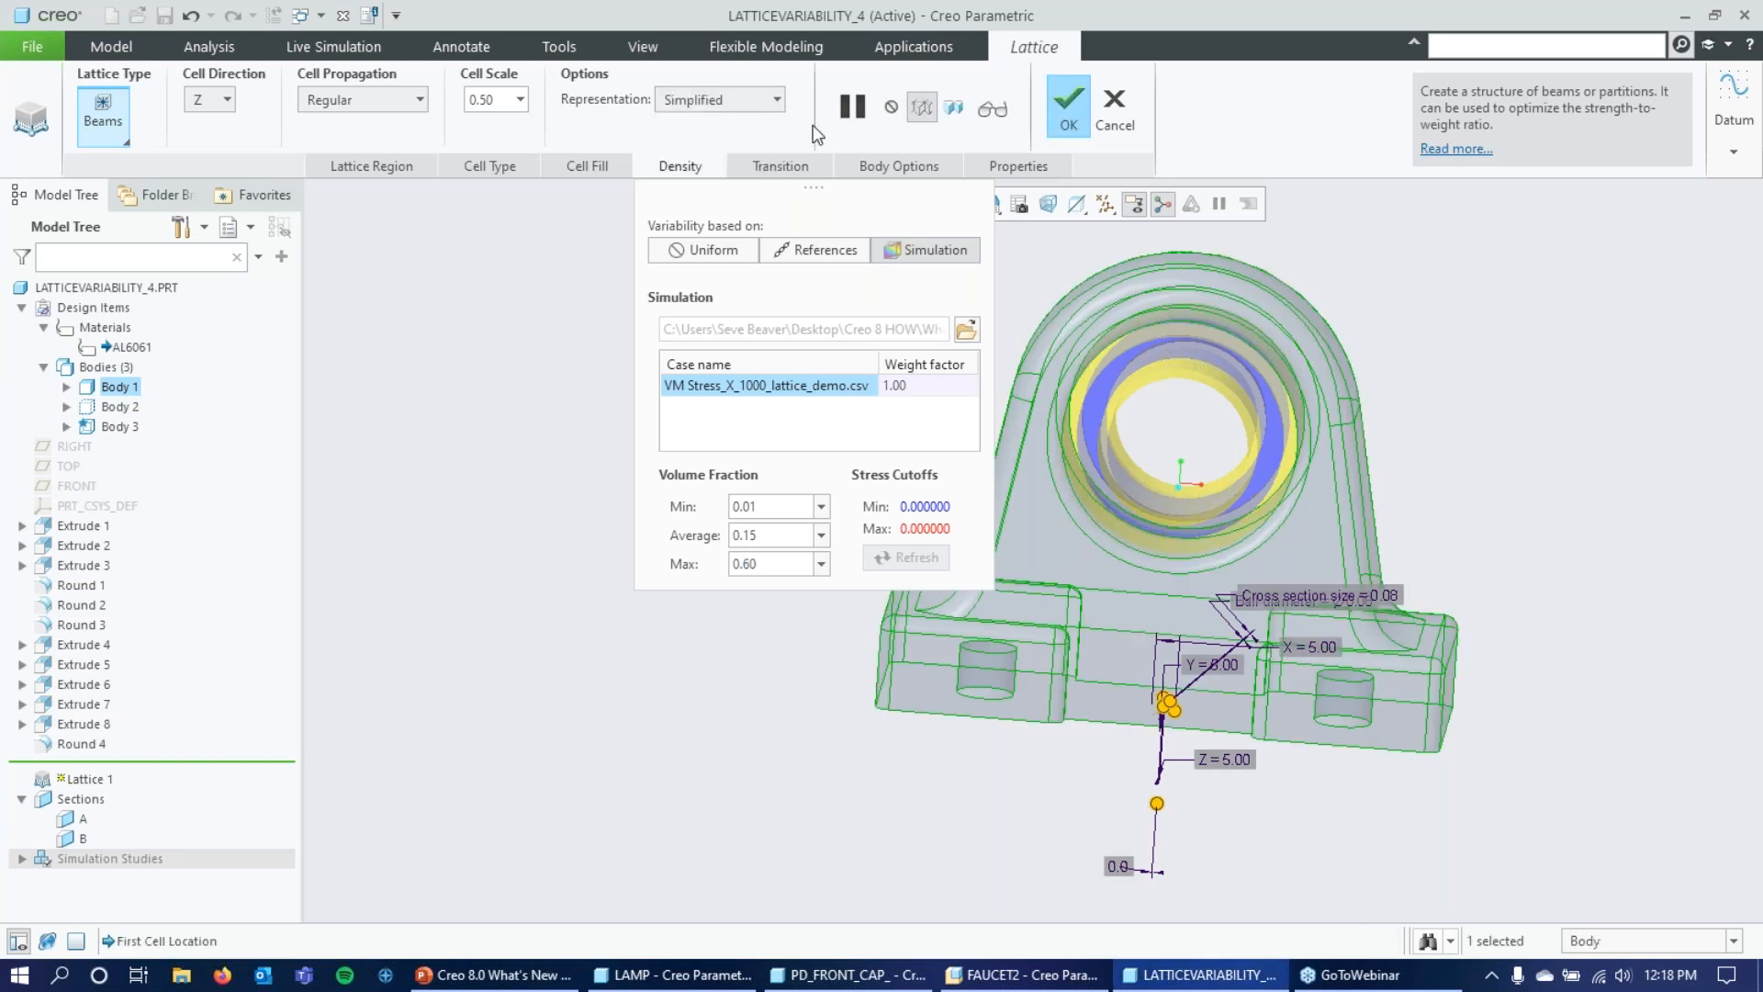
click(965, 111)
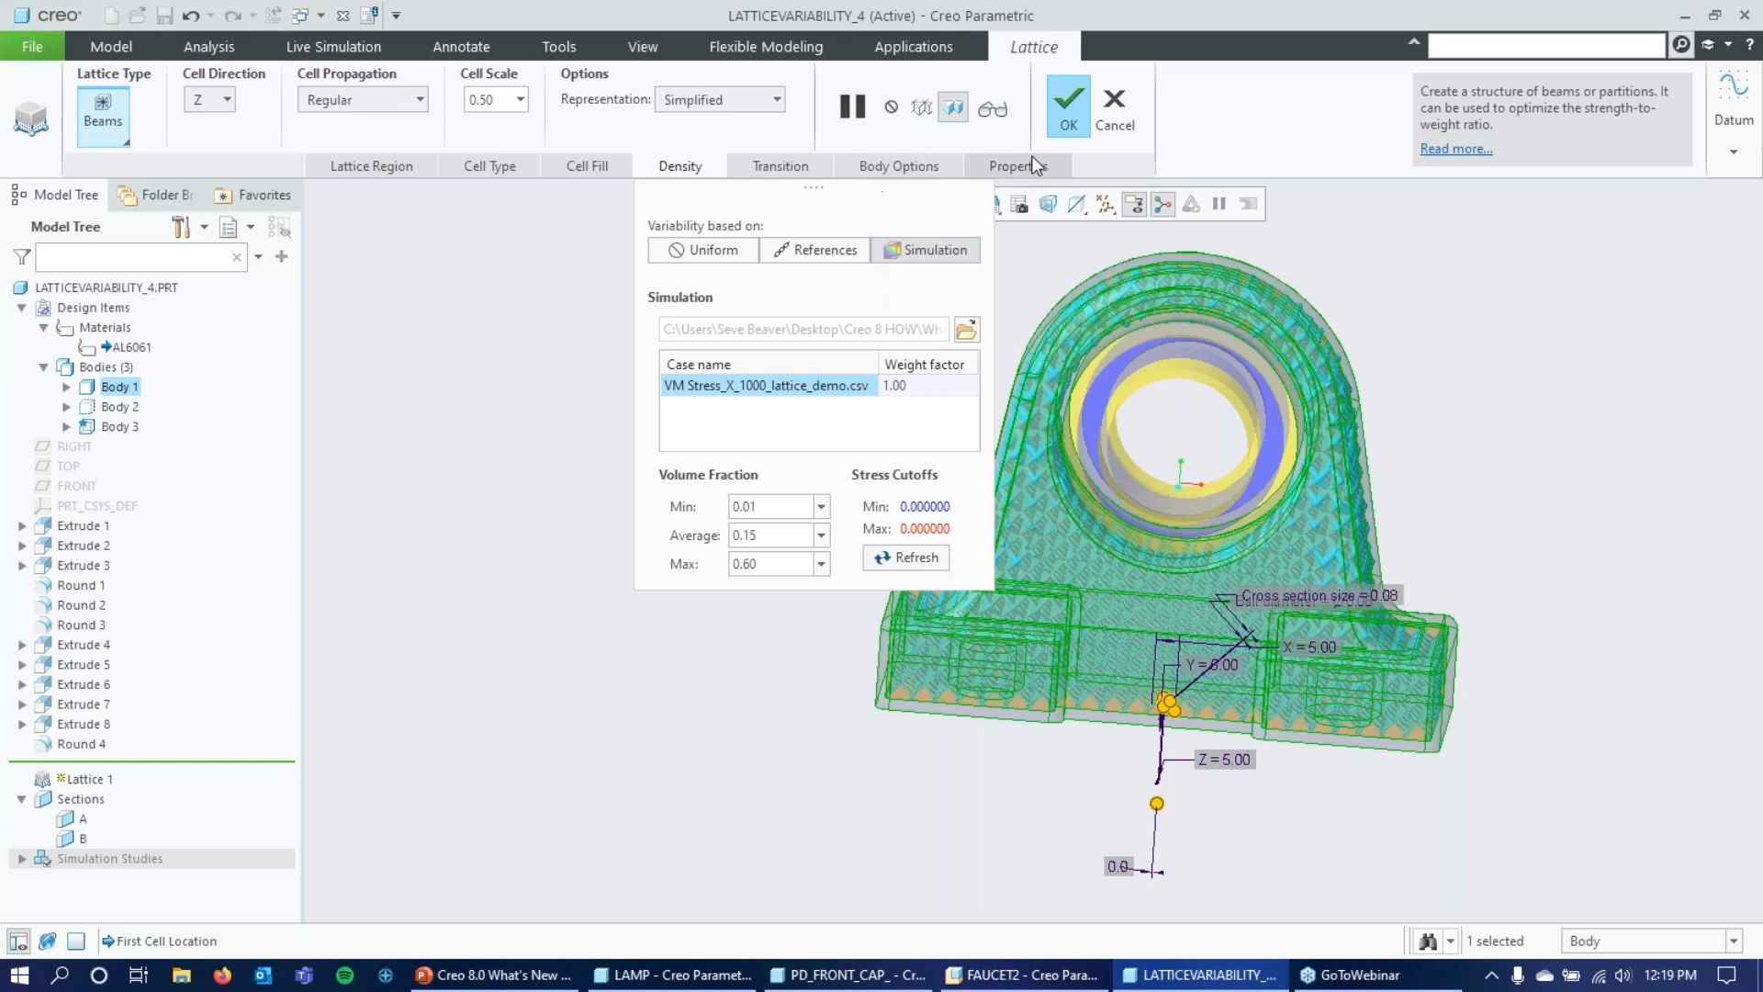
click(701, 170)
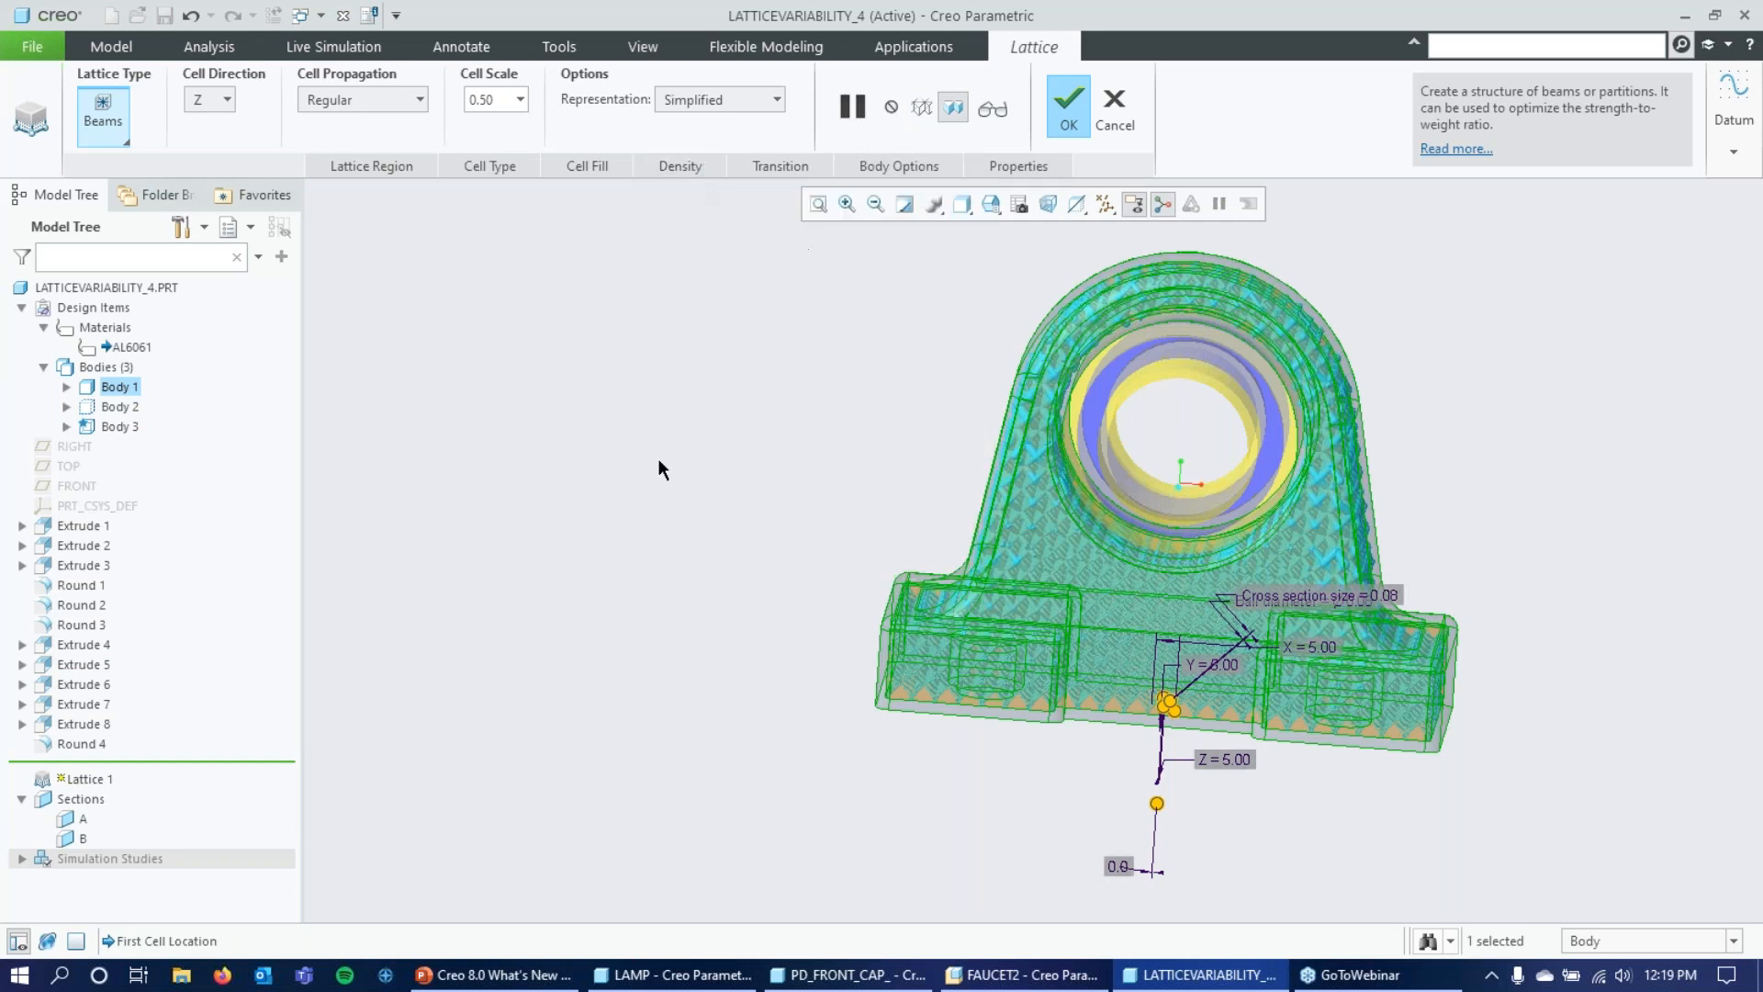
middle_drag(725, 401, 686, 389)
click(1068, 105)
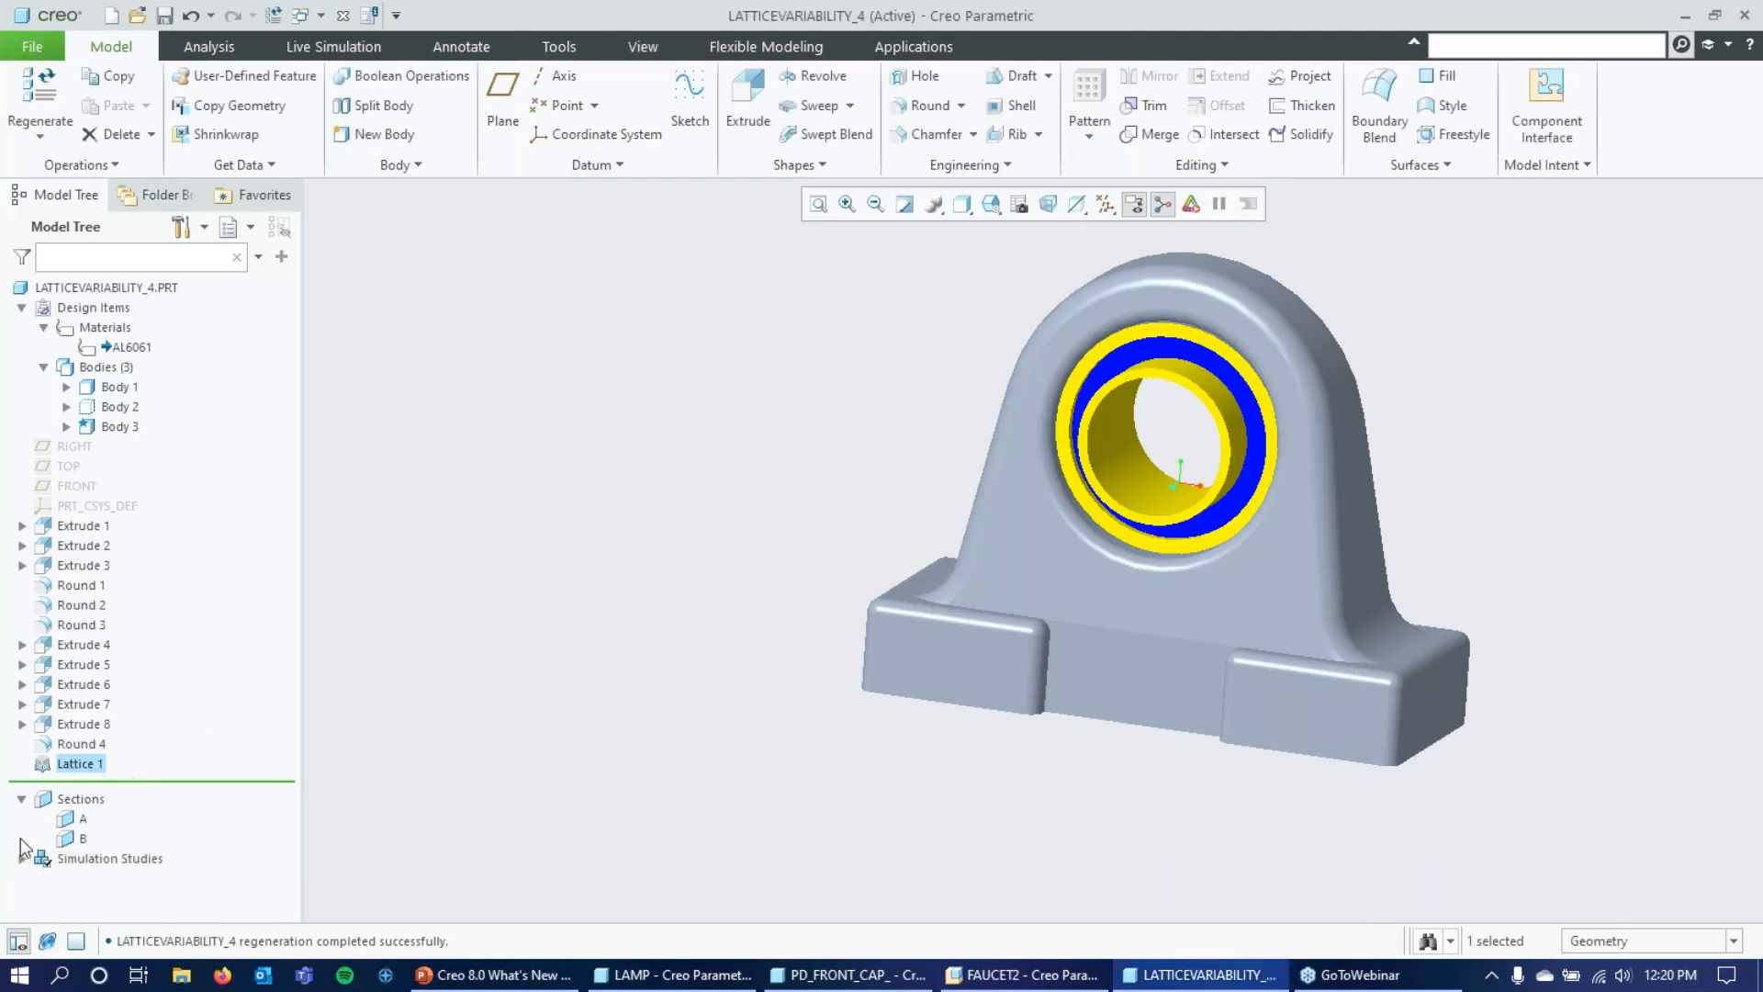
Activate section A to cut the bracket open and reveal its interior.
click(81, 818)
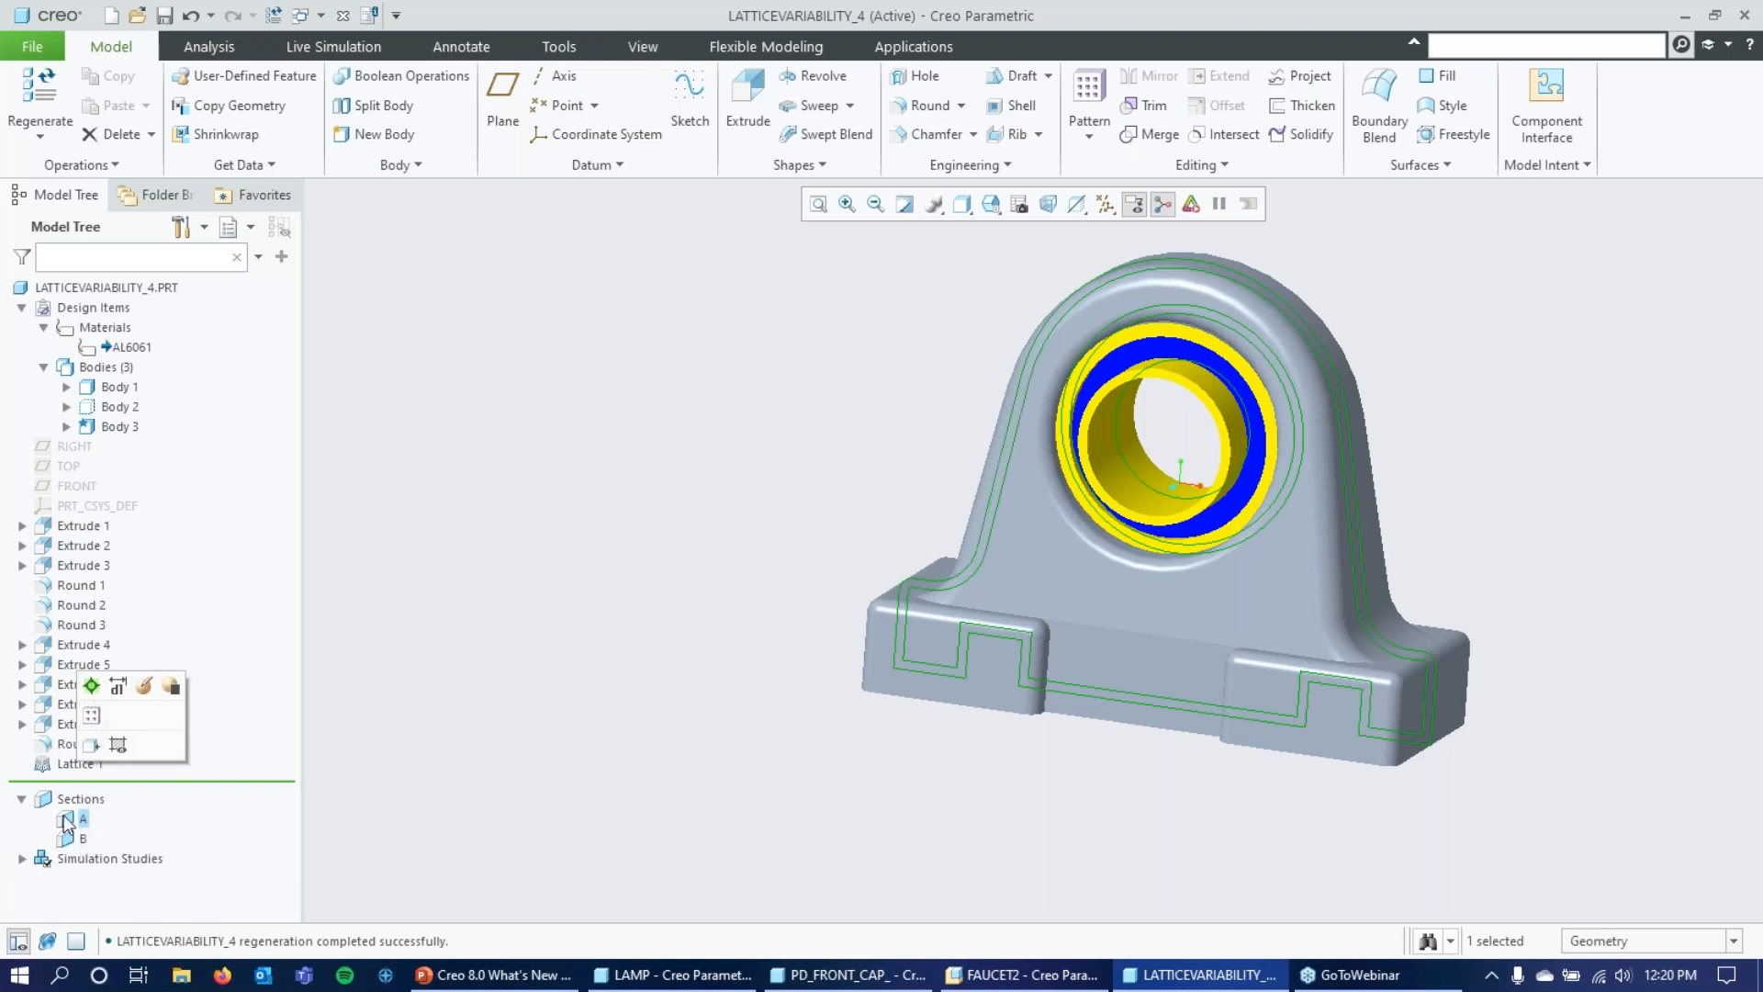
click(91, 686)
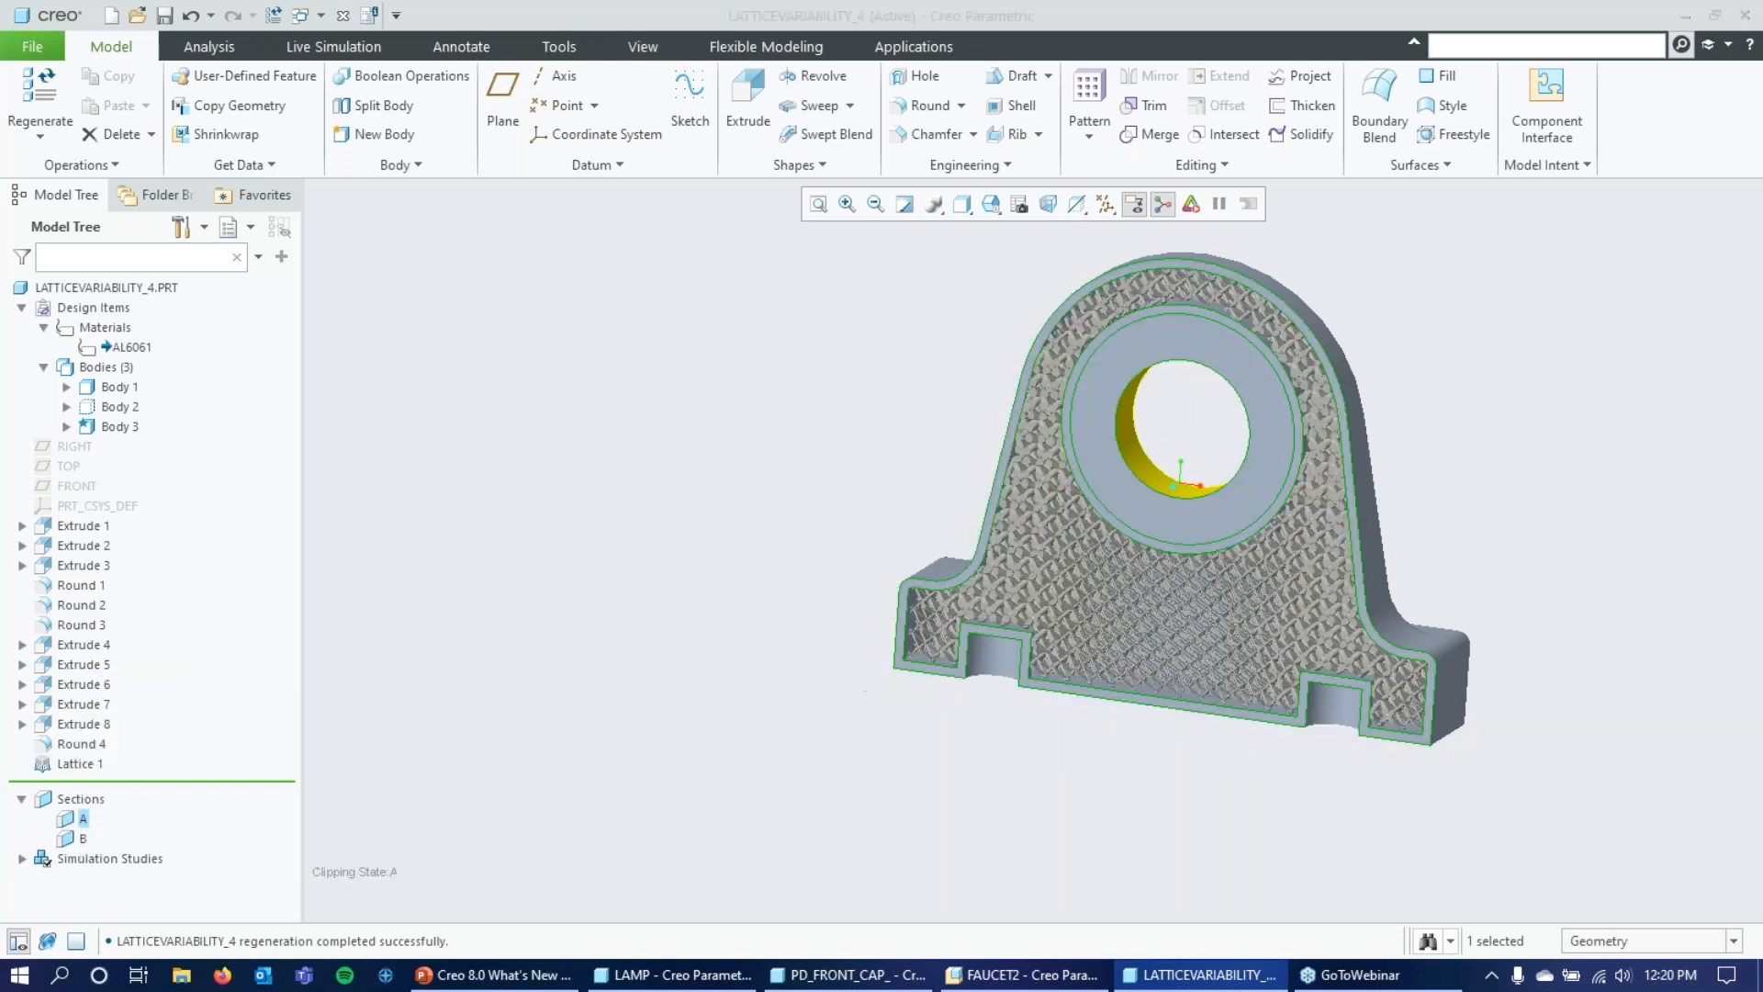
click(692, 389)
Examine how the beam thickness varies across the sectioned lattice, from the base to around the bearing bore.
scroll(588, 408, down, 2)
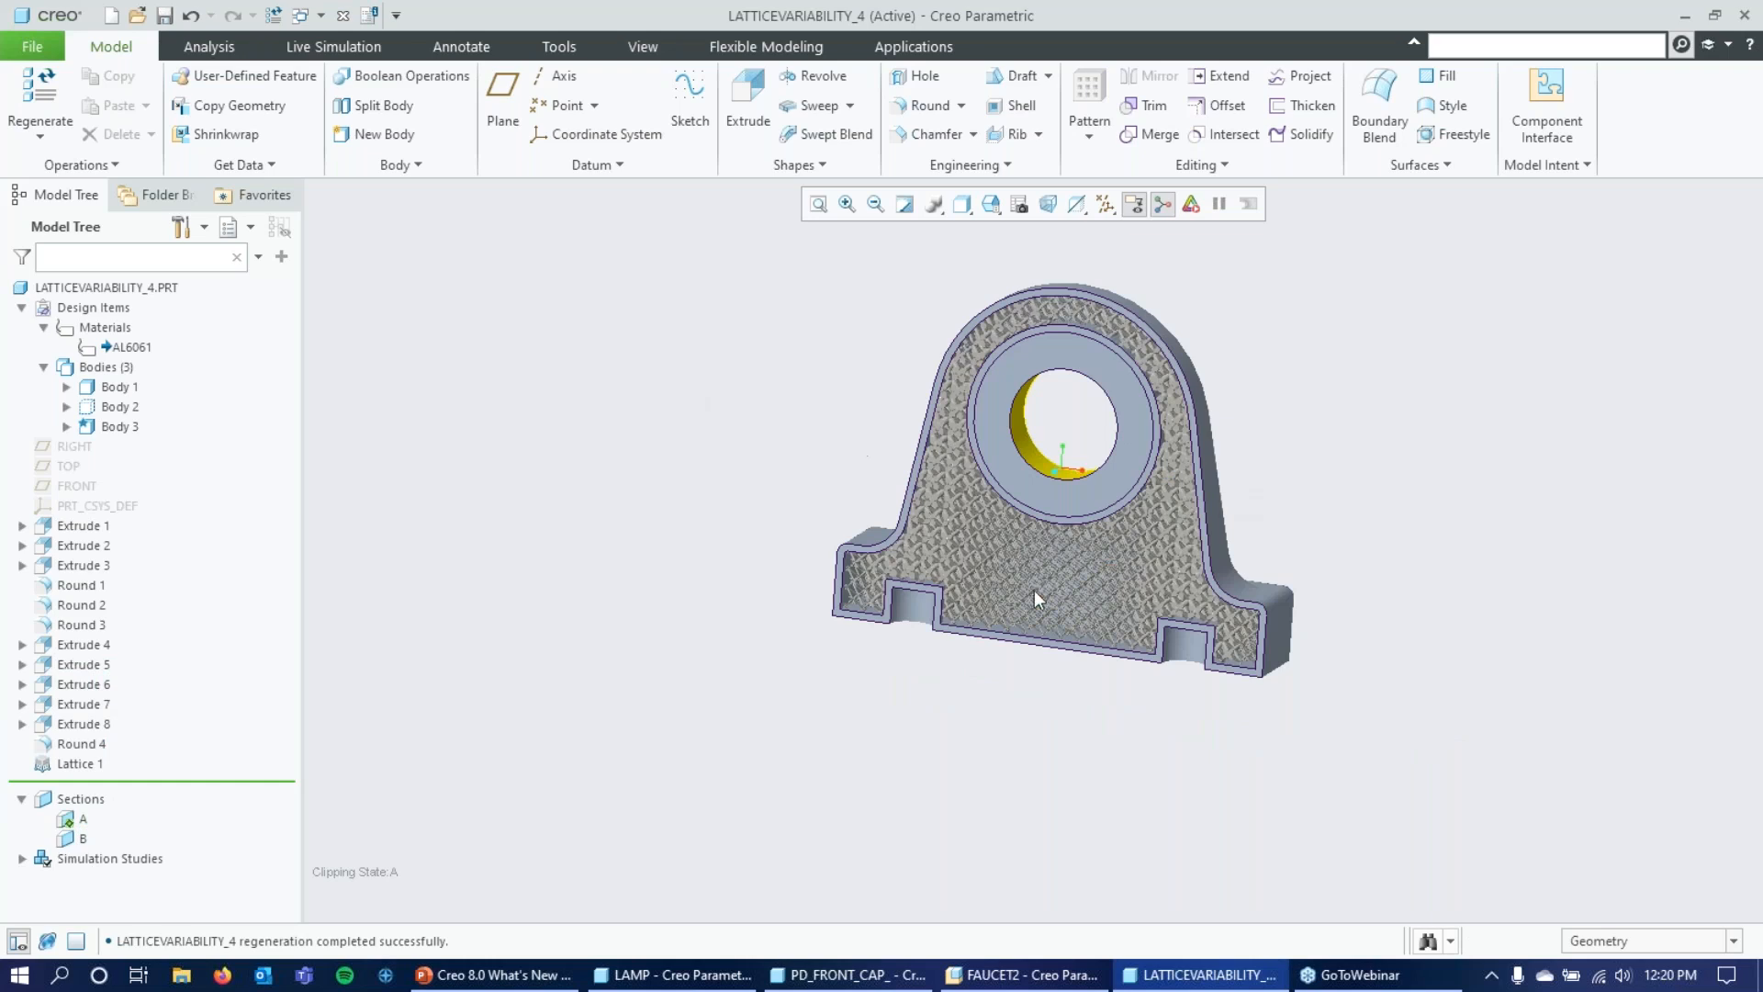
scroll(1026, 595, up, 3)
mouse_move(1546, 385)
middle_down()
mouse_move(1574, 339)
mouse_move(1589, 382)
mouse_move(1561, 390)
mouse_move(1594, 347)
mouse_move(1565, 349)
middle_up()
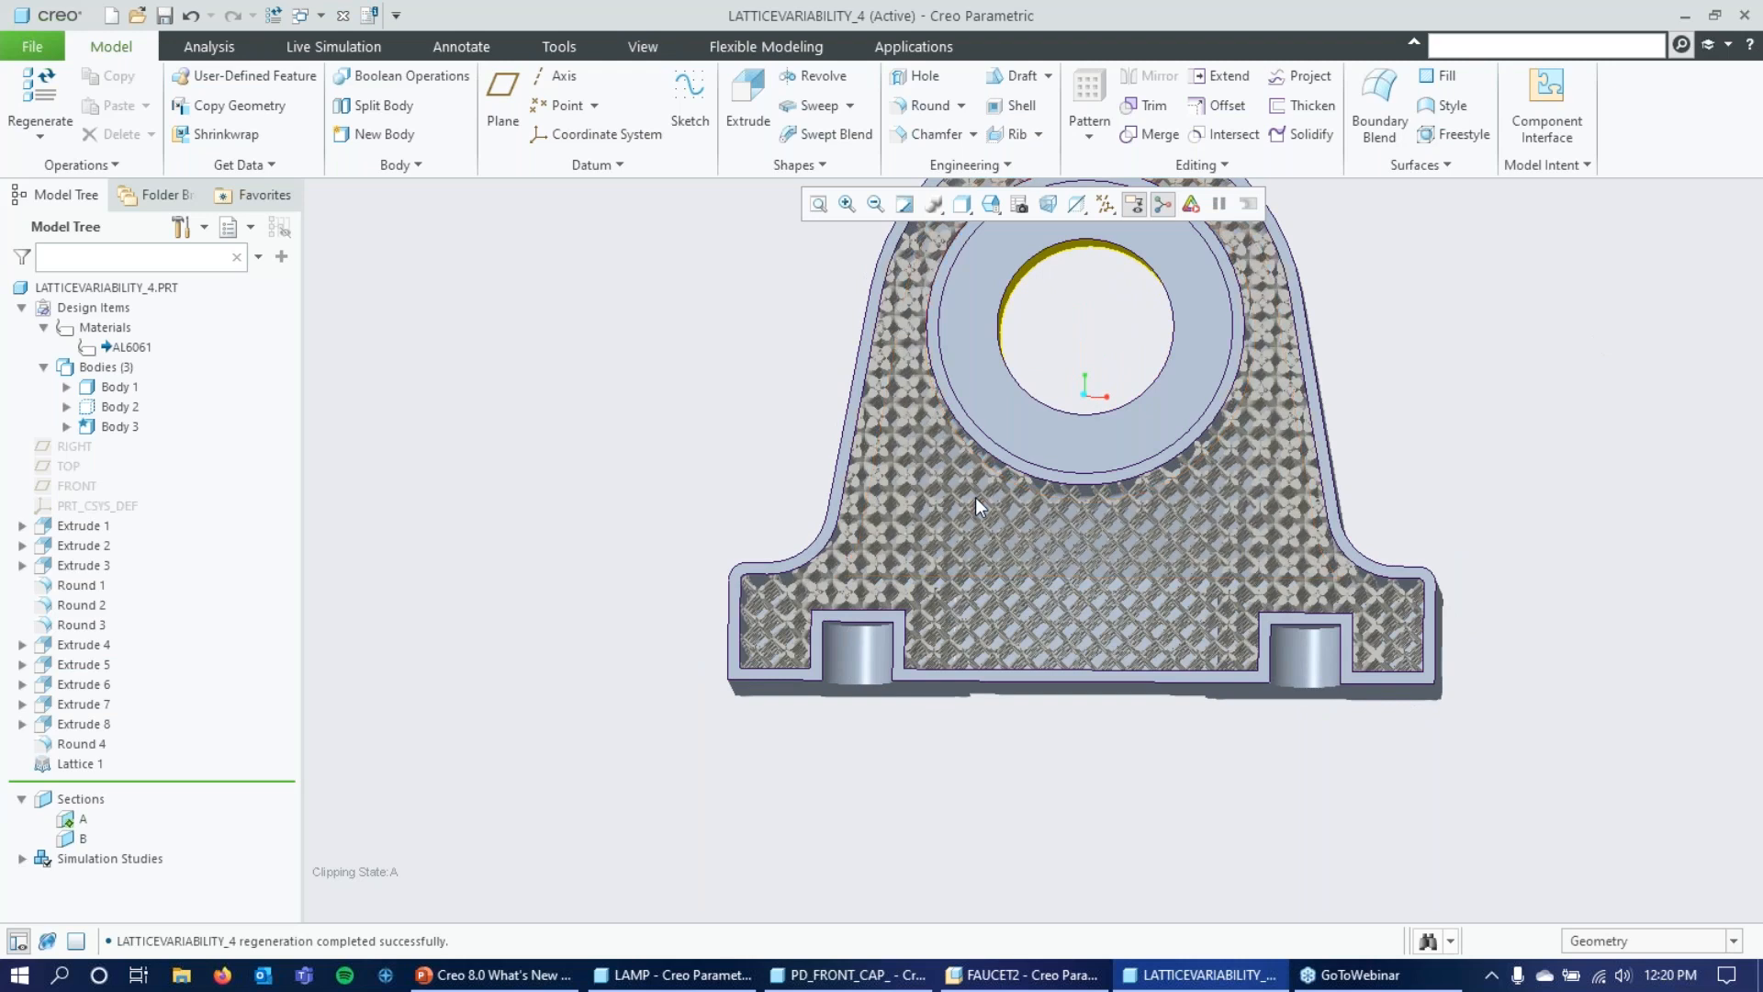
middle_drag(975, 498, 1106, 604)
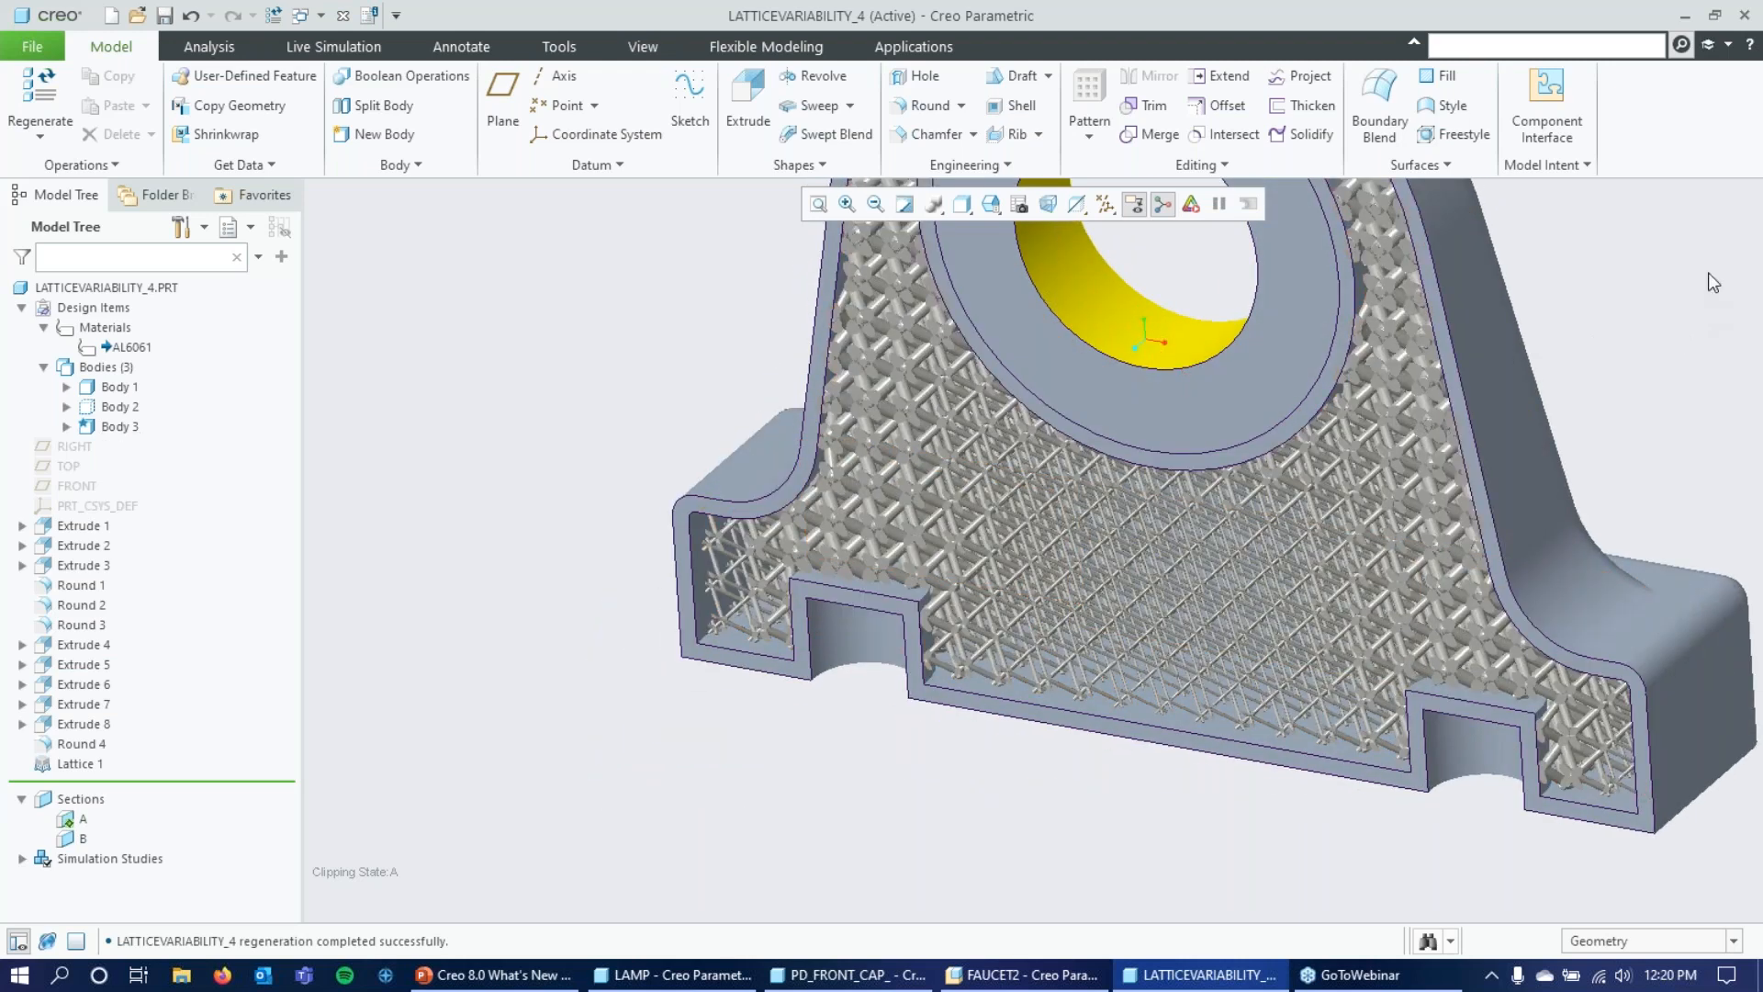
mouse_move(1673, 275)
middle_down()
mouse_move(1631, 326)
mouse_move(1645, 294)
mouse_move(1586, 315)
mouse_move(1622, 331)
middle_up()
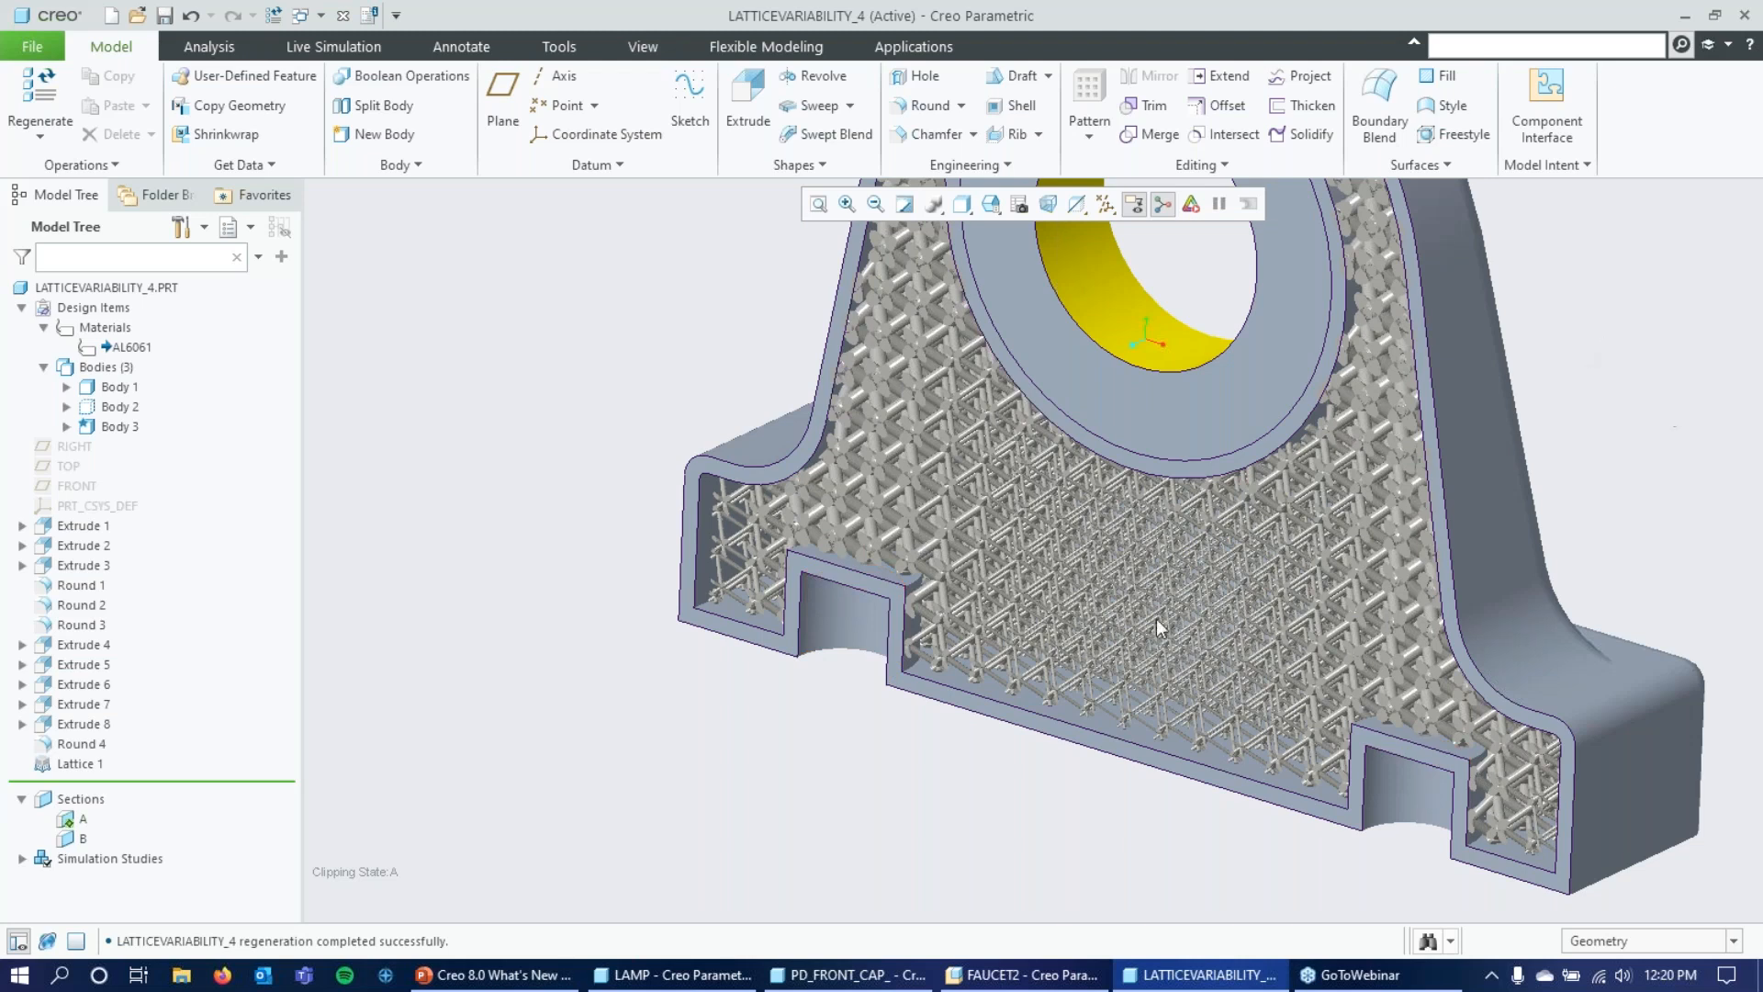
mouse_move(1602, 301)
middle_down()
mouse_move(1676, 389)
mouse_move(1652, 317)
middle_up()
scroll(1671, 321, up, 2)
scroll(1164, 684, up, 3)
scroll(1541, 415, down, 2)
mouse_move(1542, 421)
middle_down()
mouse_move(1507, 457)
mouse_move(1598, 407)
mouse_move(1555, 467)
mouse_move(1497, 432)
middle_up()
Deactivate section A and check the Live Simulation quality setting.
click(78, 822)
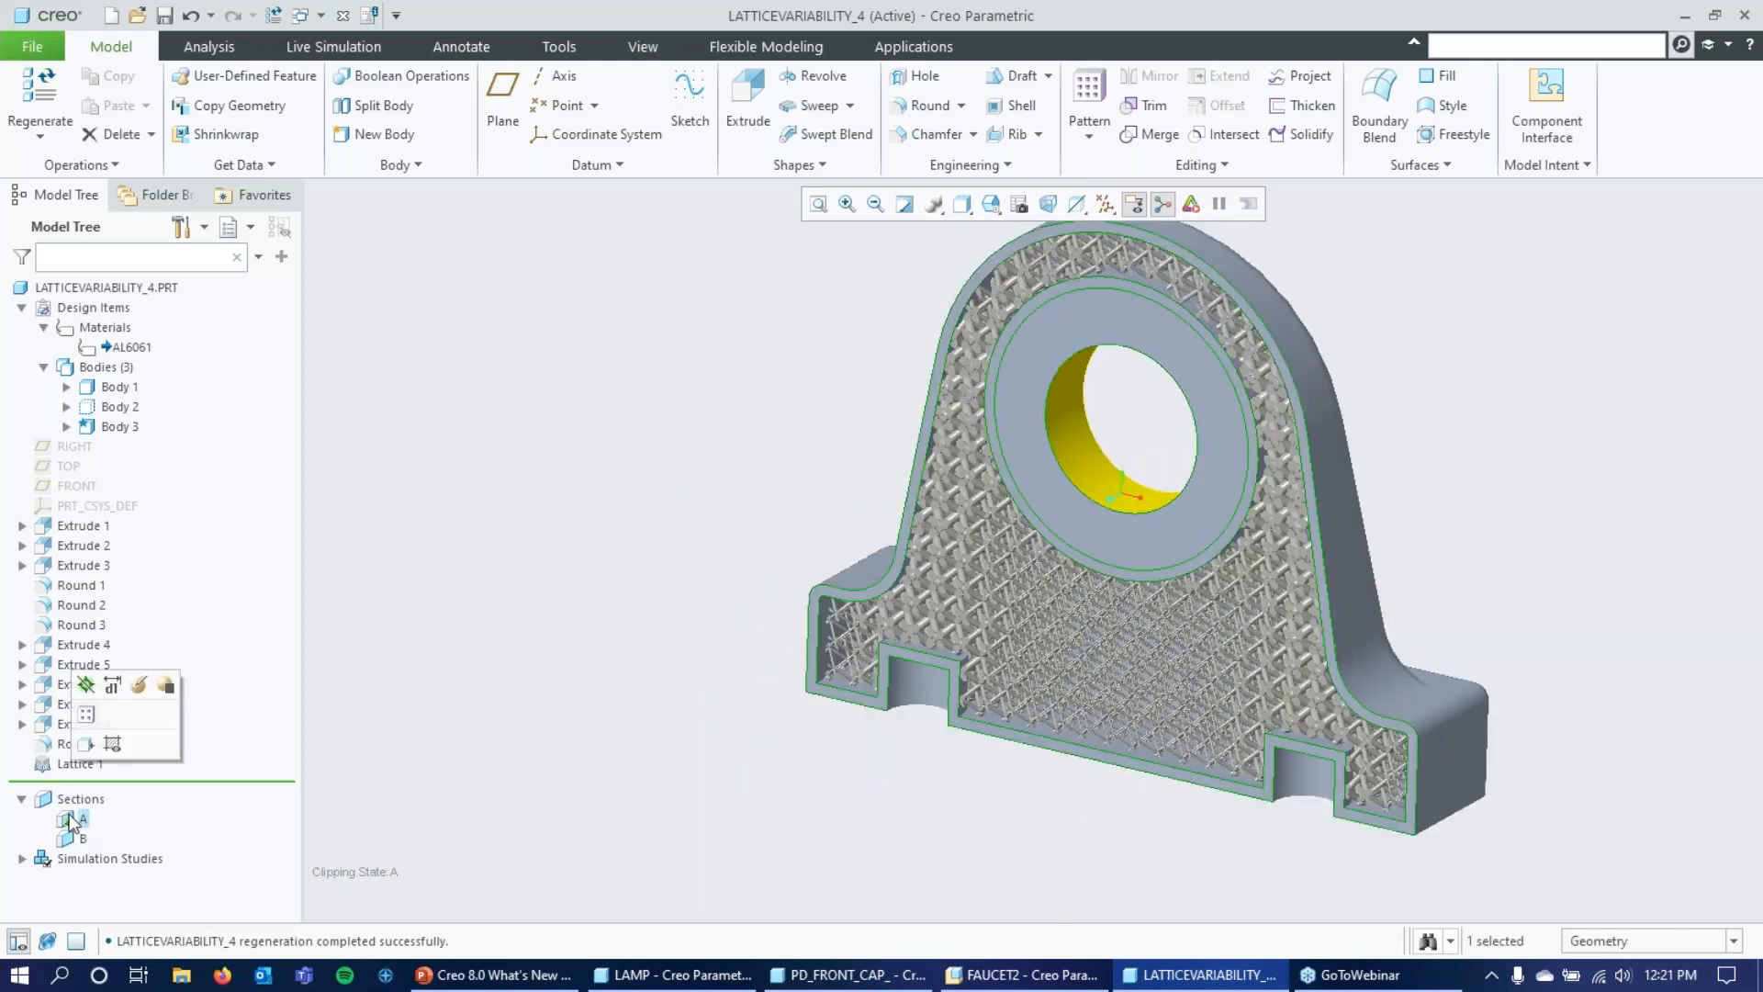
click(101, 700)
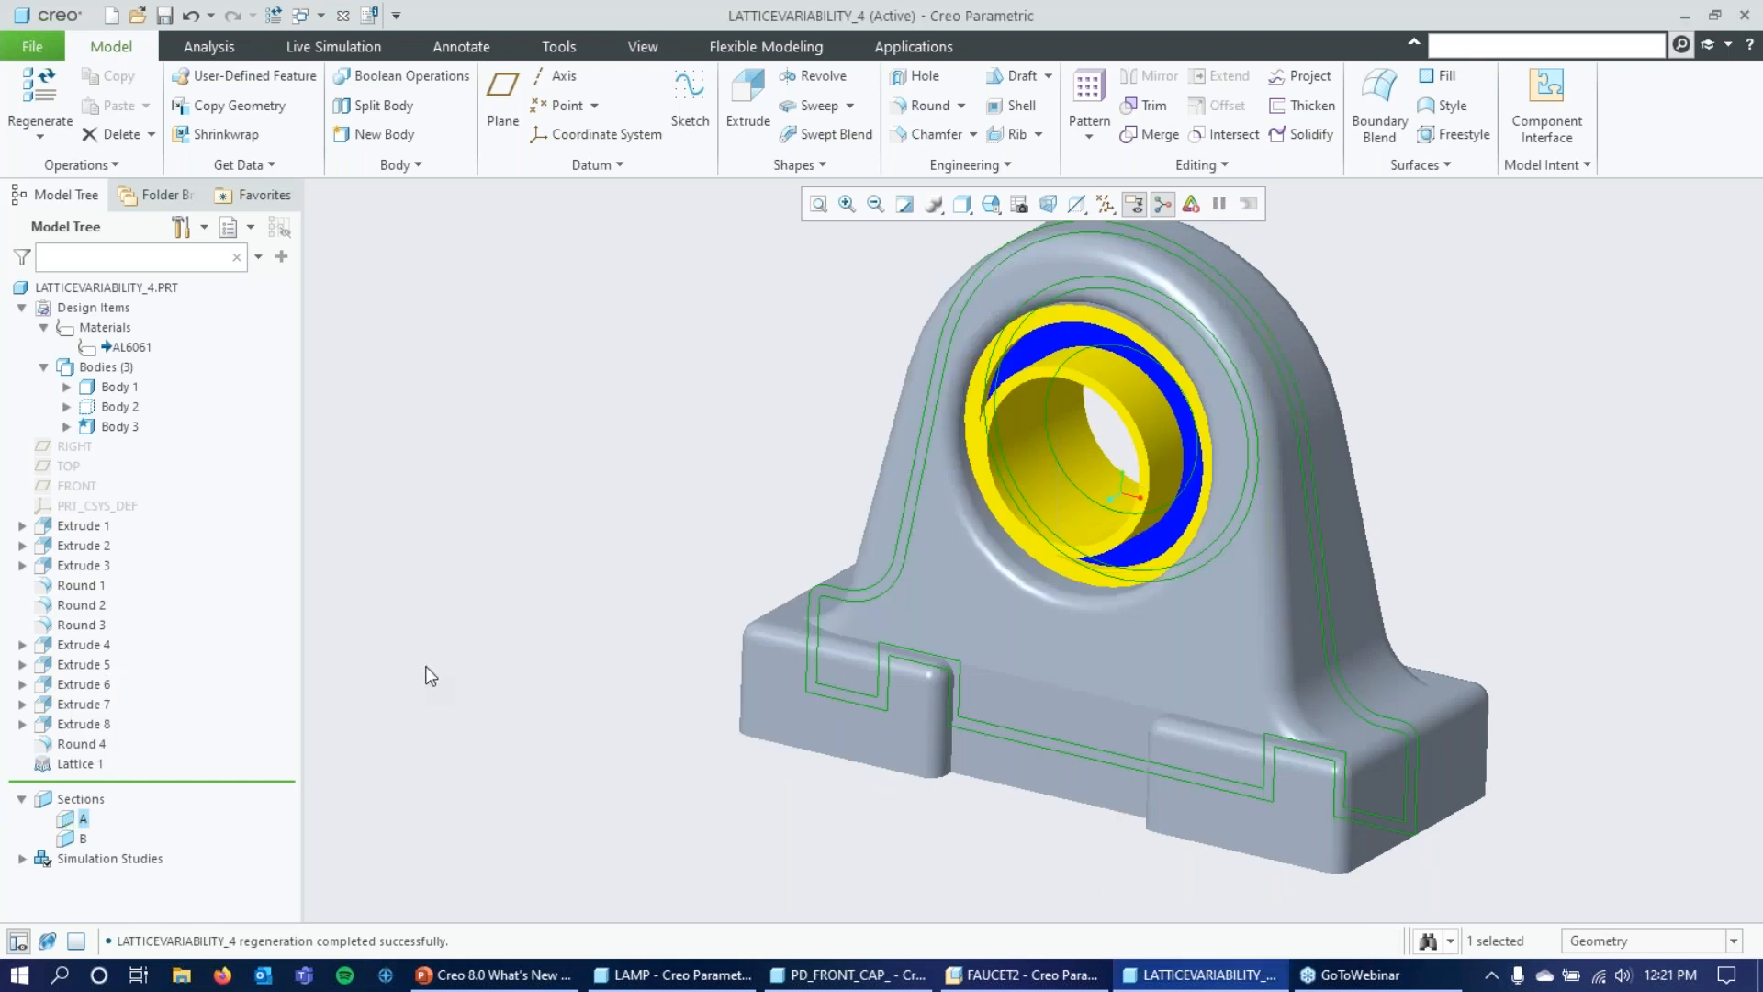
click(309, 48)
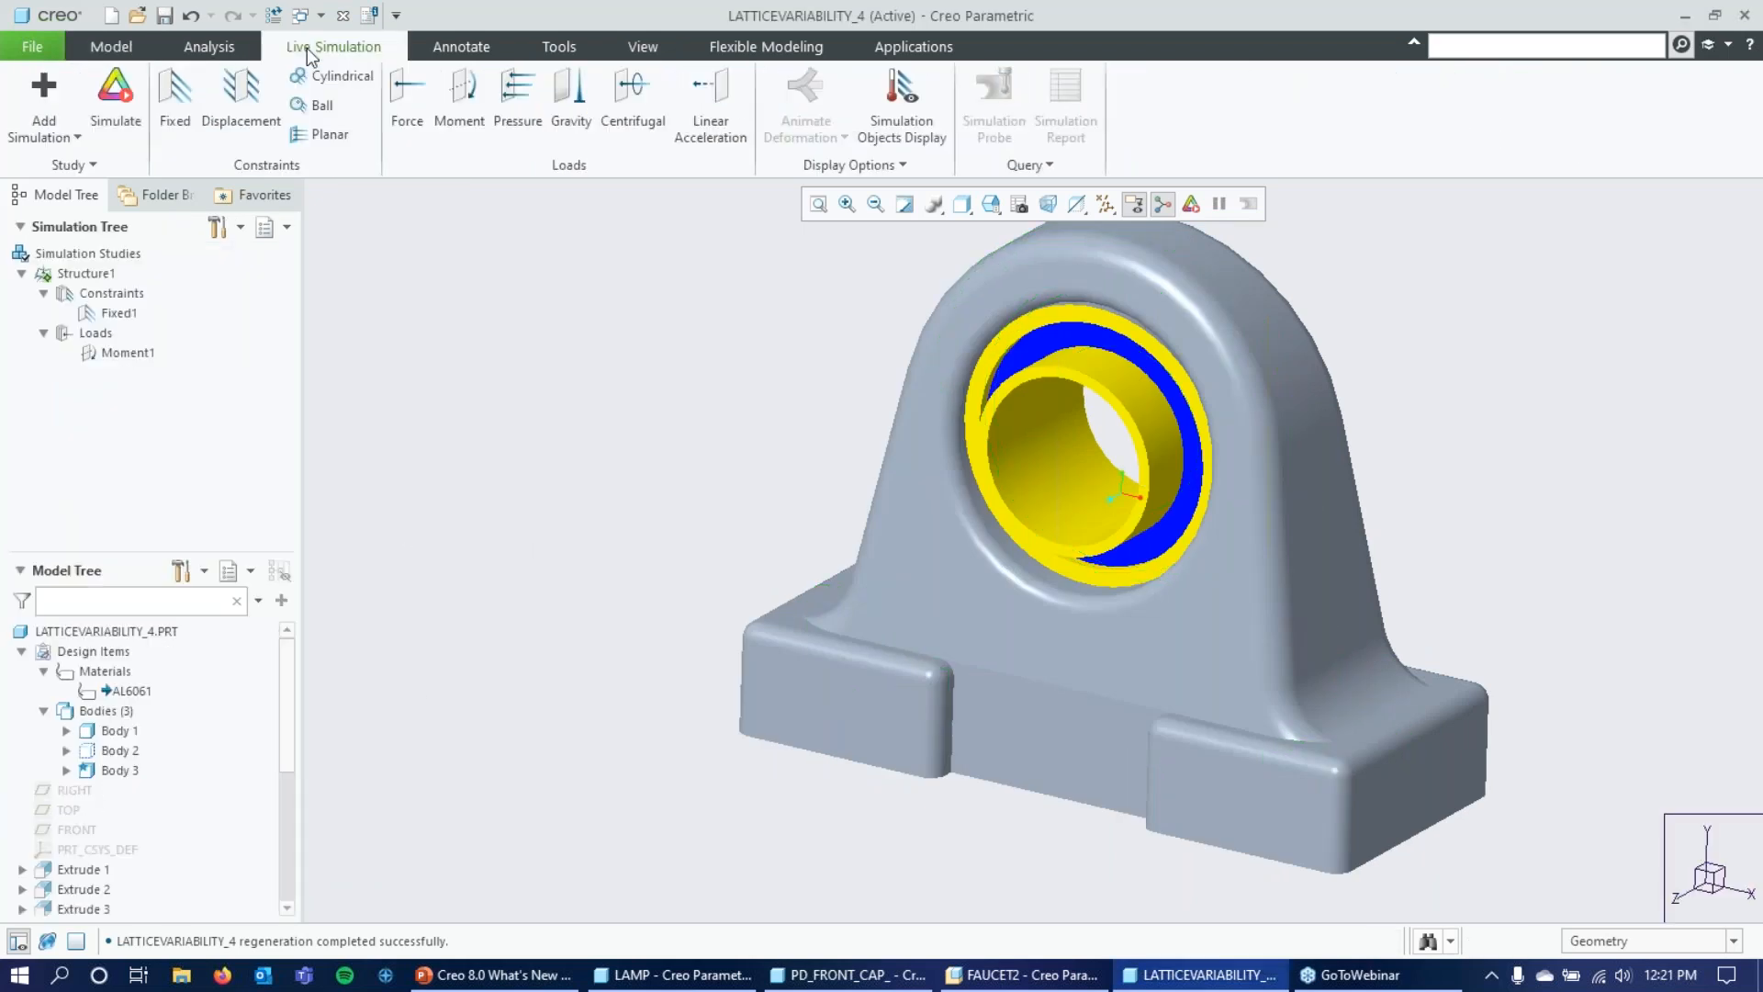
click(75, 167)
click(74, 189)
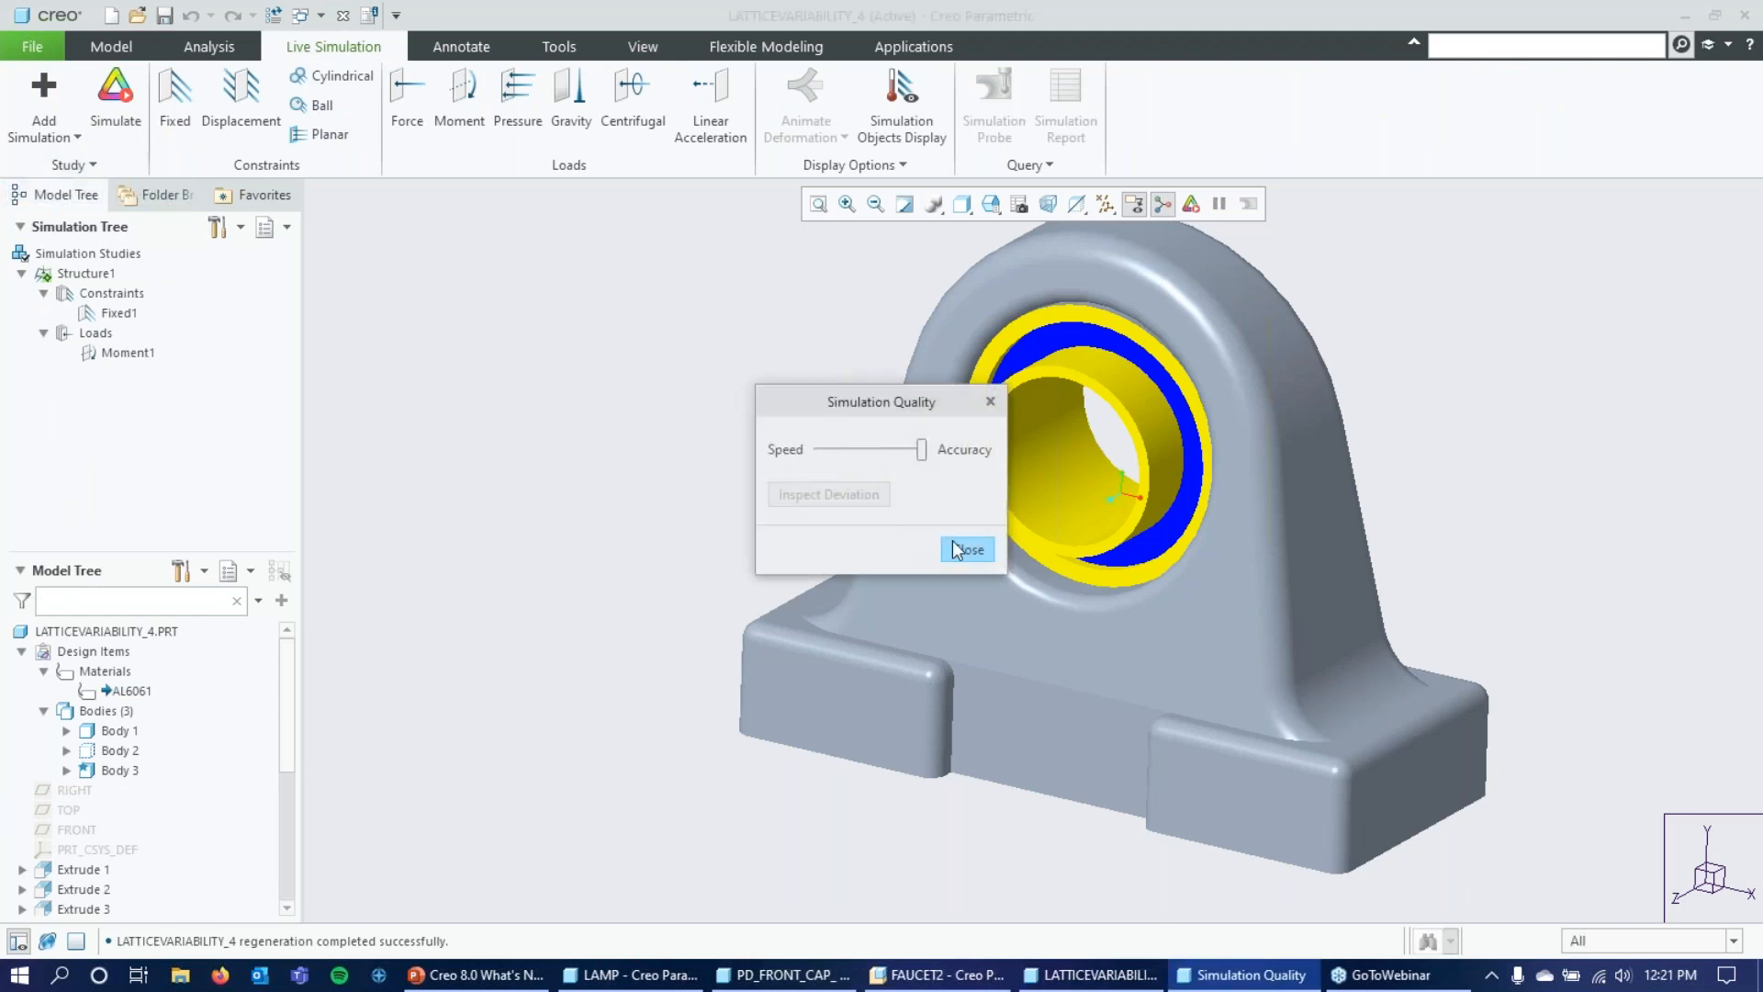
click(951, 542)
Run the live simulation of the Structure1 study on the latticed bracket.
middle_drag(484, 393, 519, 355)
key(ctrl+d)
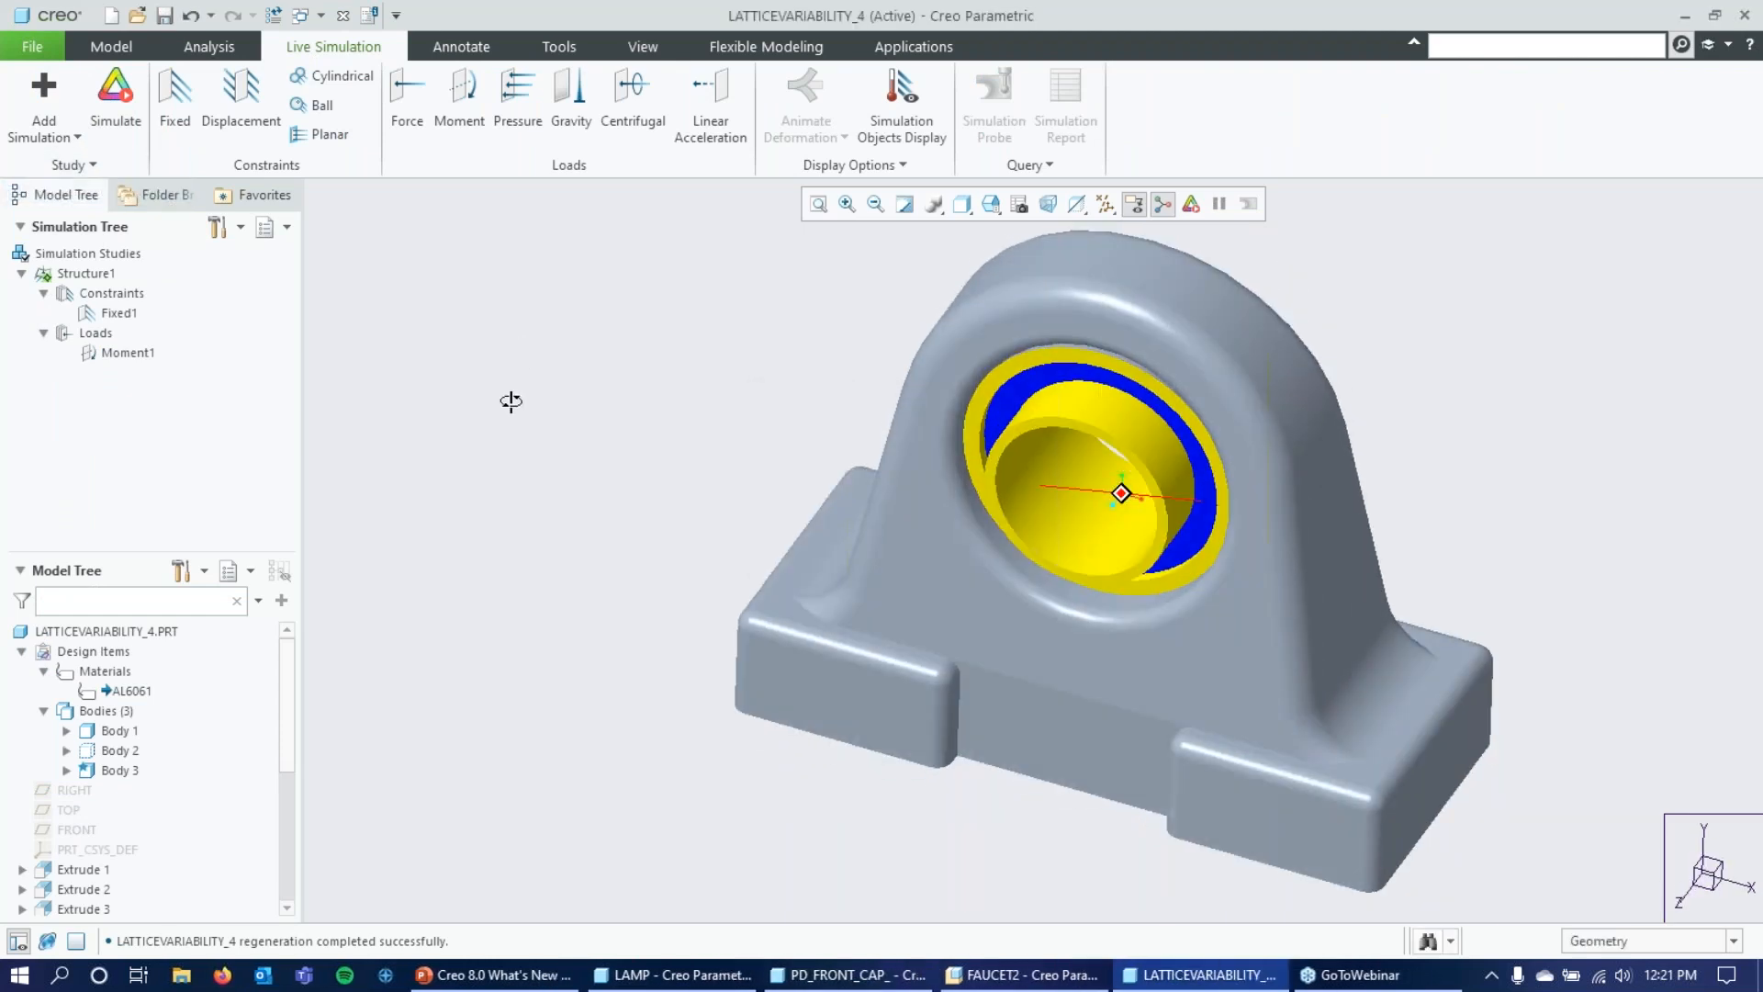
scroll(569, 351, down, 3)
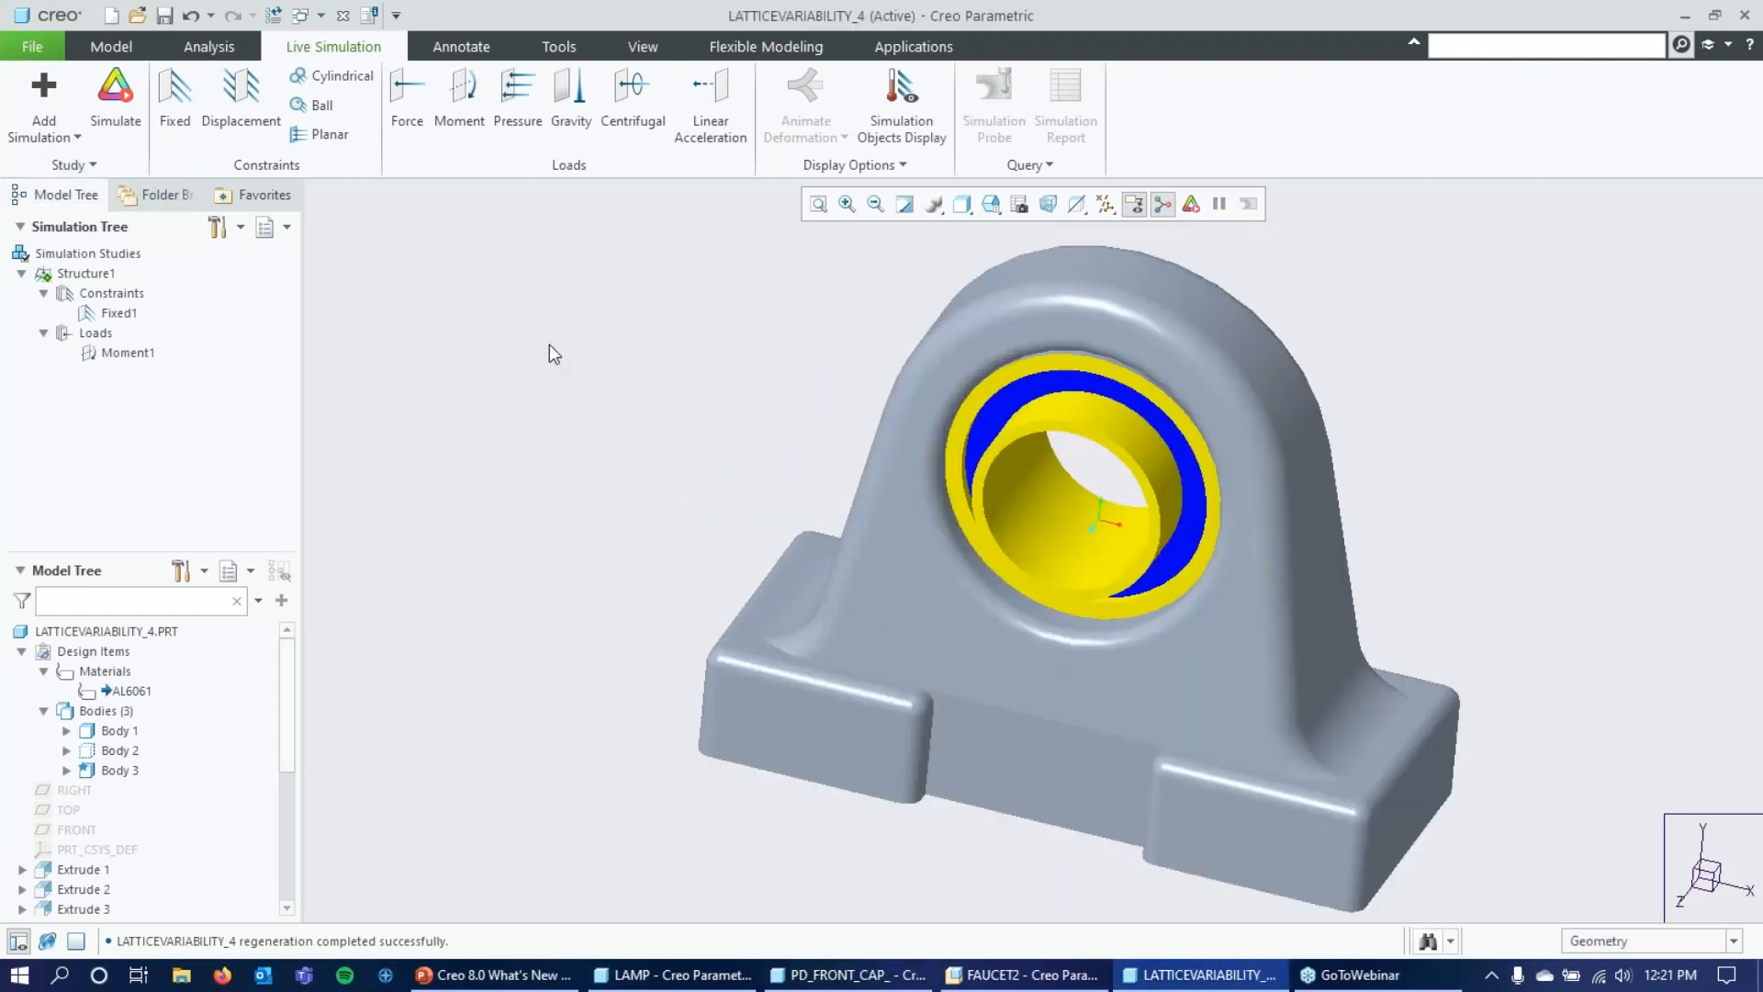
click(115, 97)
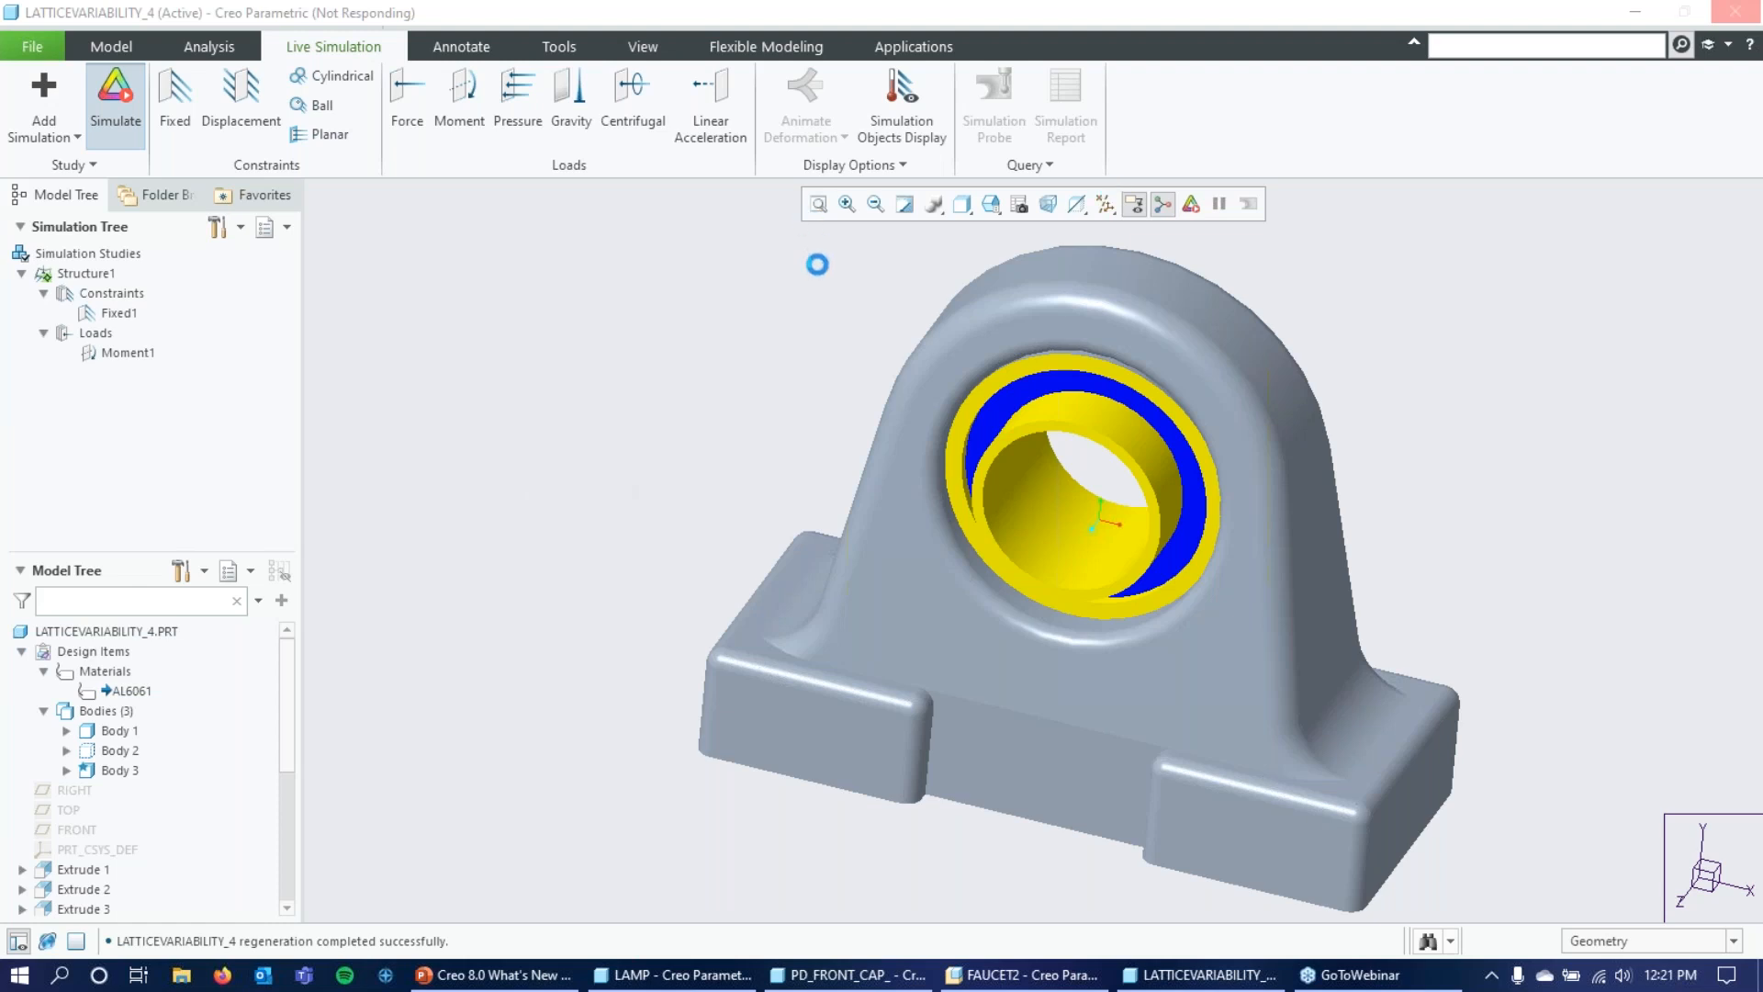
click(608, 9)
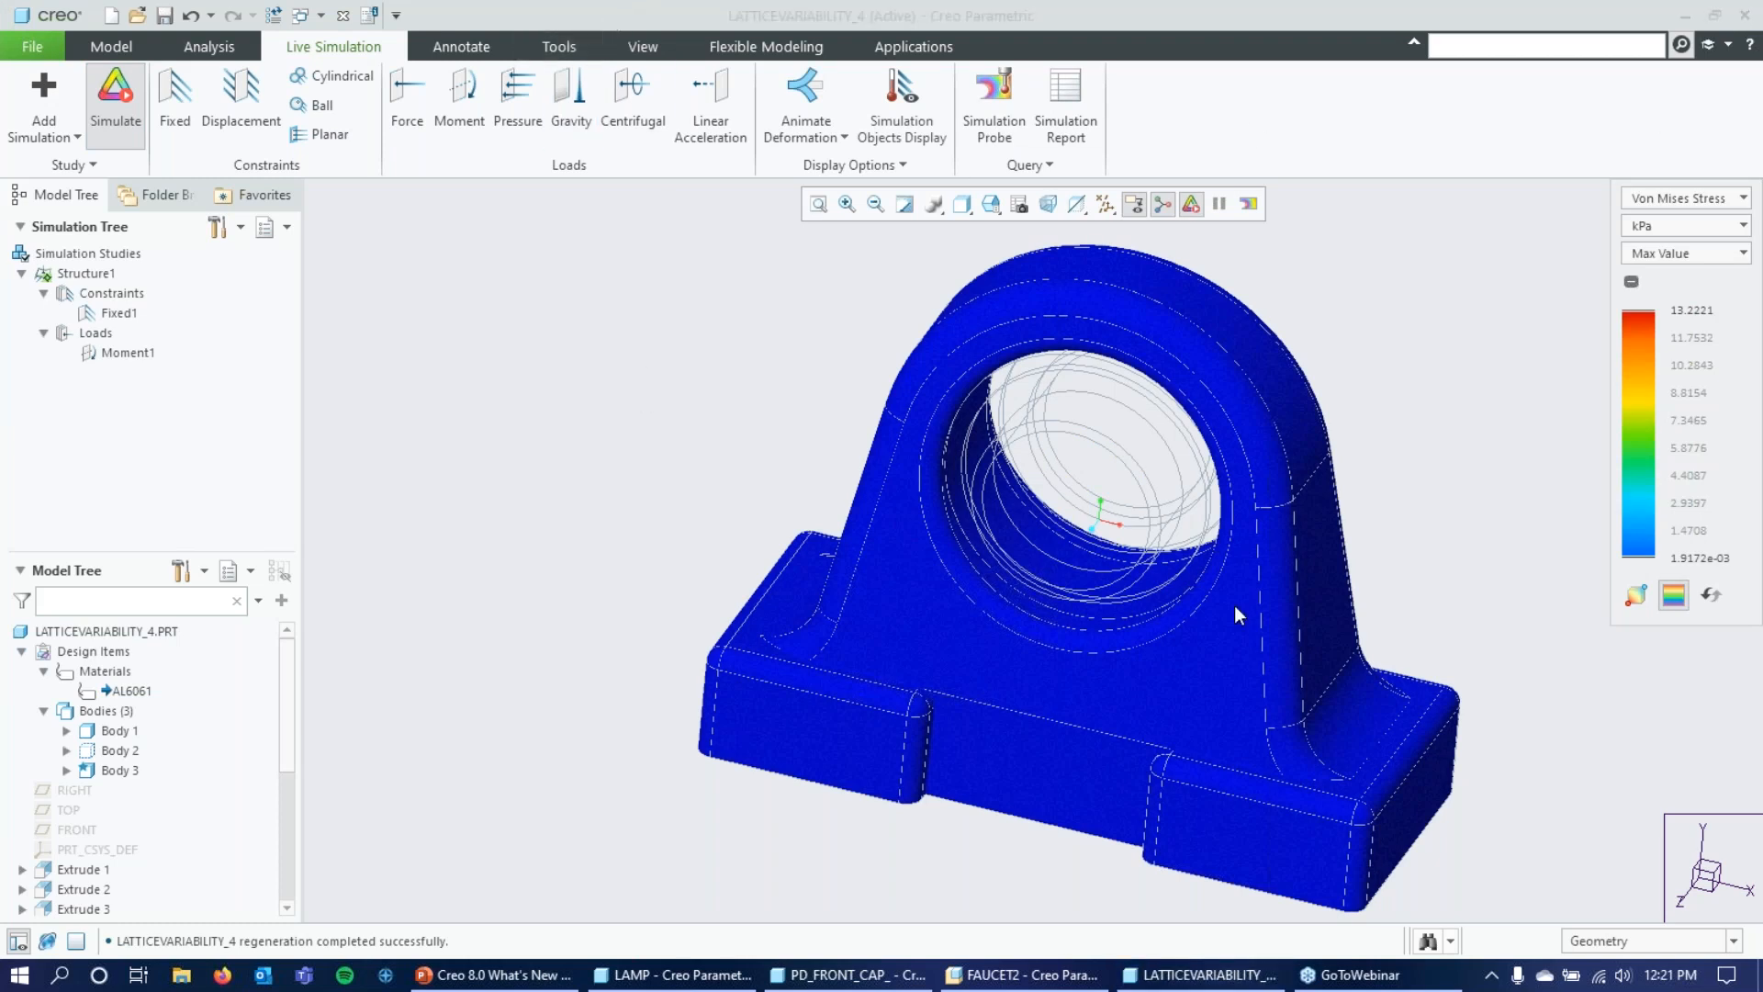
Change the Von Mises stress result units to MPa.
scroll(1383, 302, up, 2)
scroll(1182, 426, up, 2)
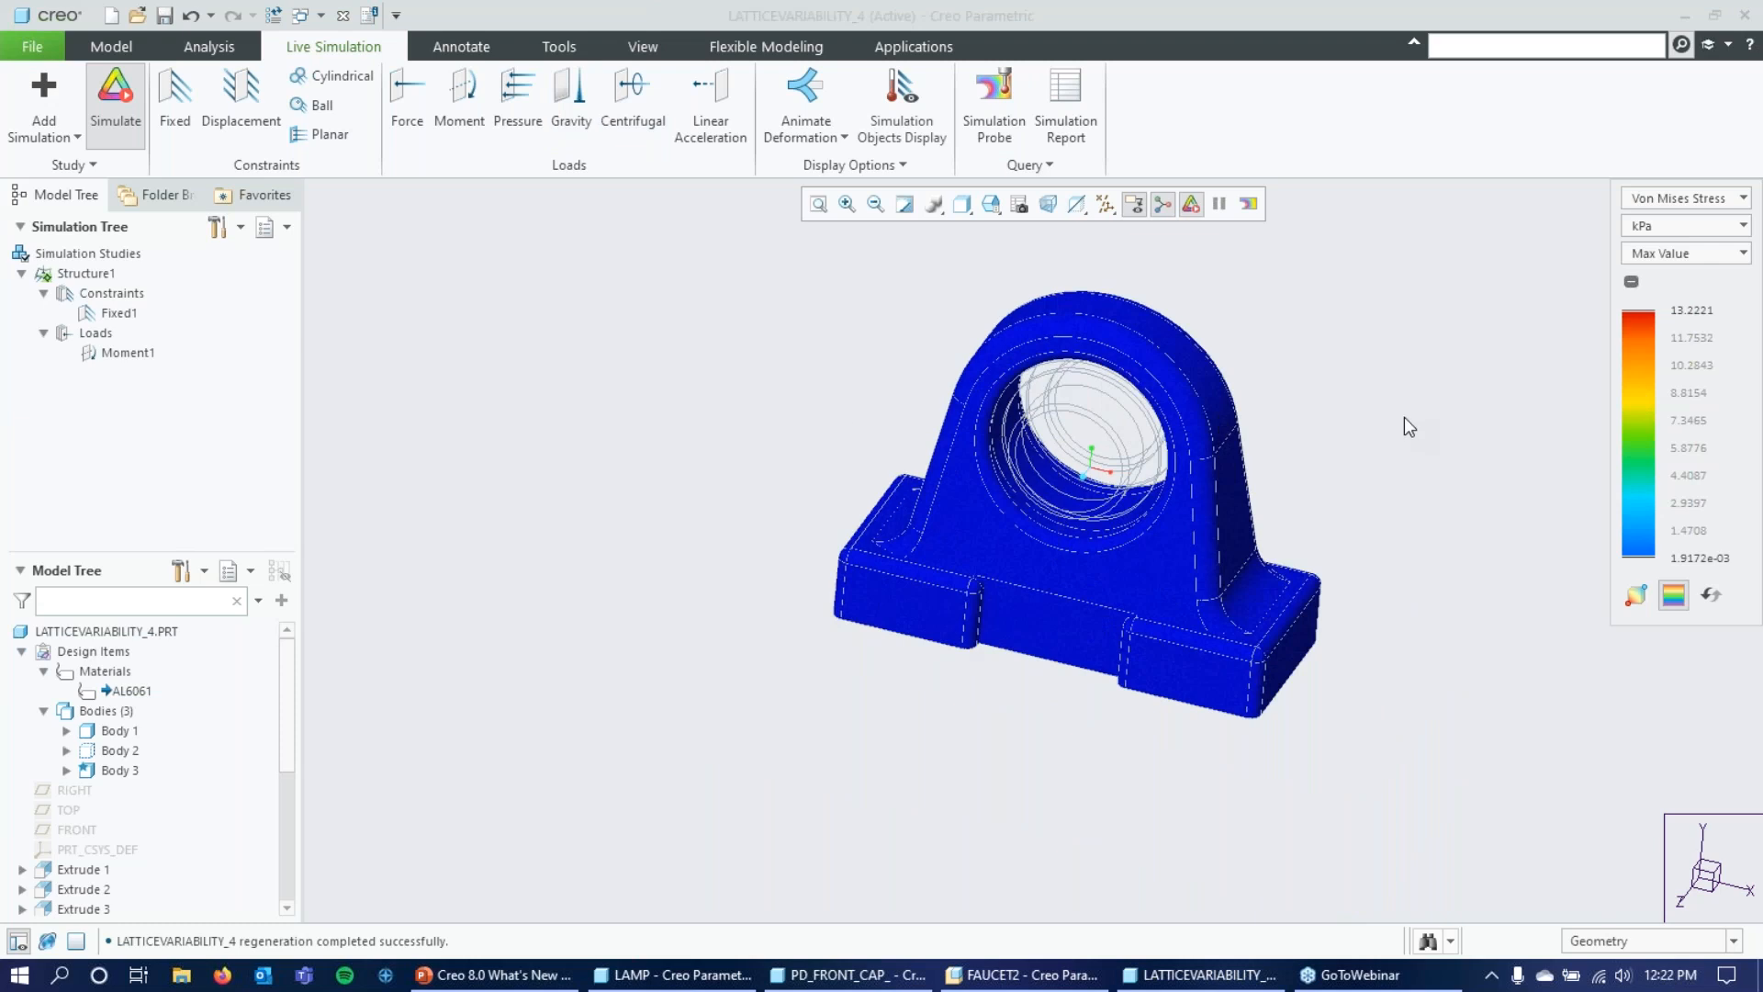
scroll(1368, 411, down, 2)
scroll(1314, 418, up, 1)
mouse_move(1306, 430)
middle_down()
mouse_move(1340, 383)
mouse_move(1377, 378)
mouse_move(1303, 382)
mouse_move(1304, 404)
middle_up()
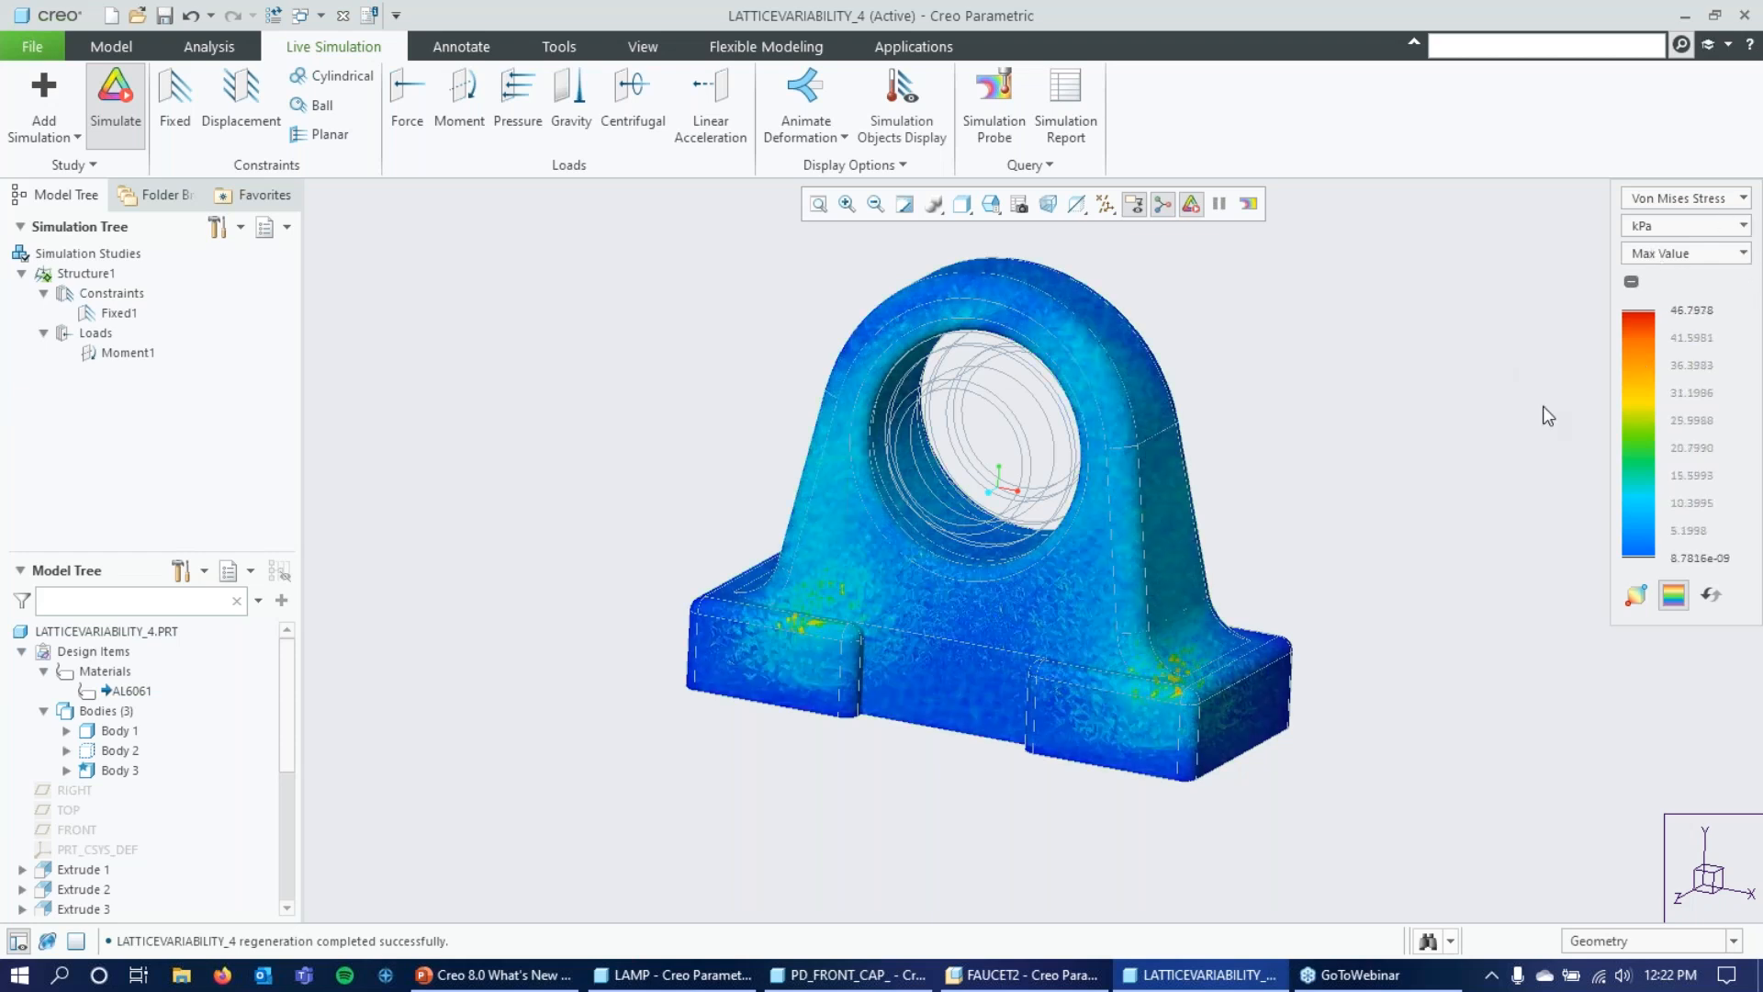
mouse_move(1460, 590)
middle_down()
mouse_move(1451, 476)
mouse_move(1487, 527)
mouse_move(1487, 575)
mouse_move(1520, 600)
mouse_move(1579, 551)
mouse_move(1448, 563)
mouse_move(1463, 539)
mouse_move(1494, 564)
mouse_move(1424, 582)
mouse_move(1421, 544)
middle_up()
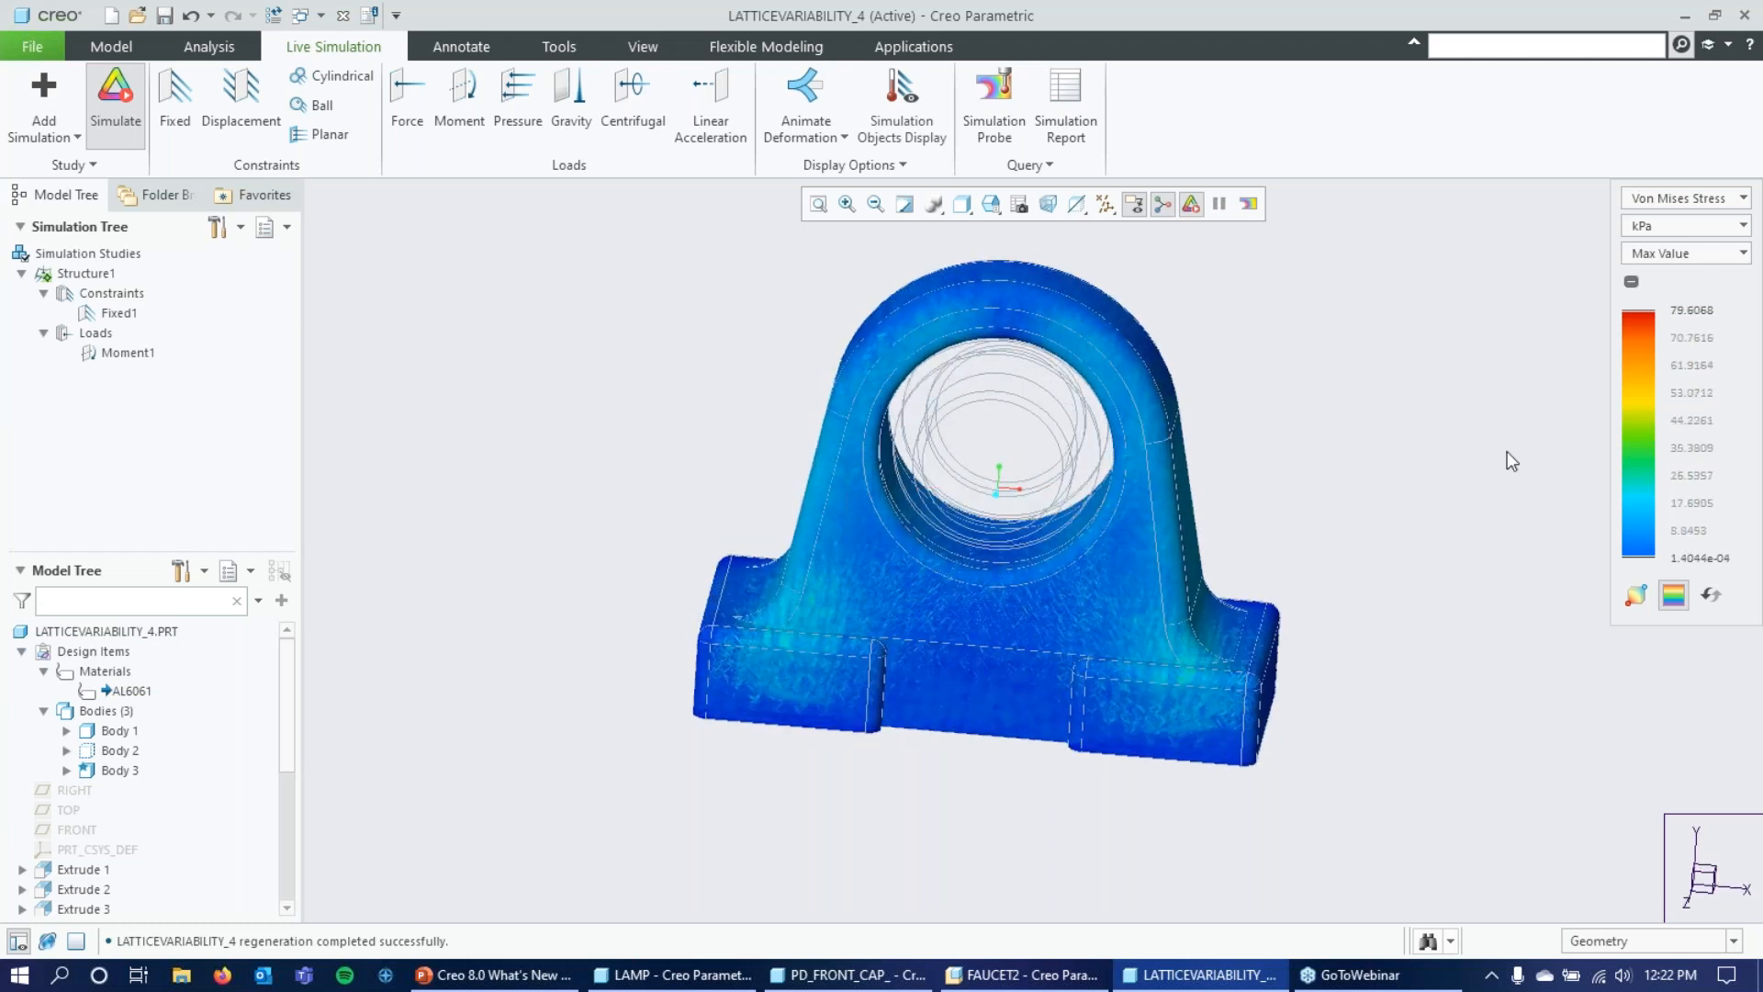
click(1744, 226)
click(1663, 342)
Examine the Von Mises stress distribution on the bracket's feet, web and arch from several angles.
mouse_move(1381, 461)
middle_down()
mouse_move(1405, 405)
mouse_move(1383, 403)
mouse_move(1374, 434)
middle_up()
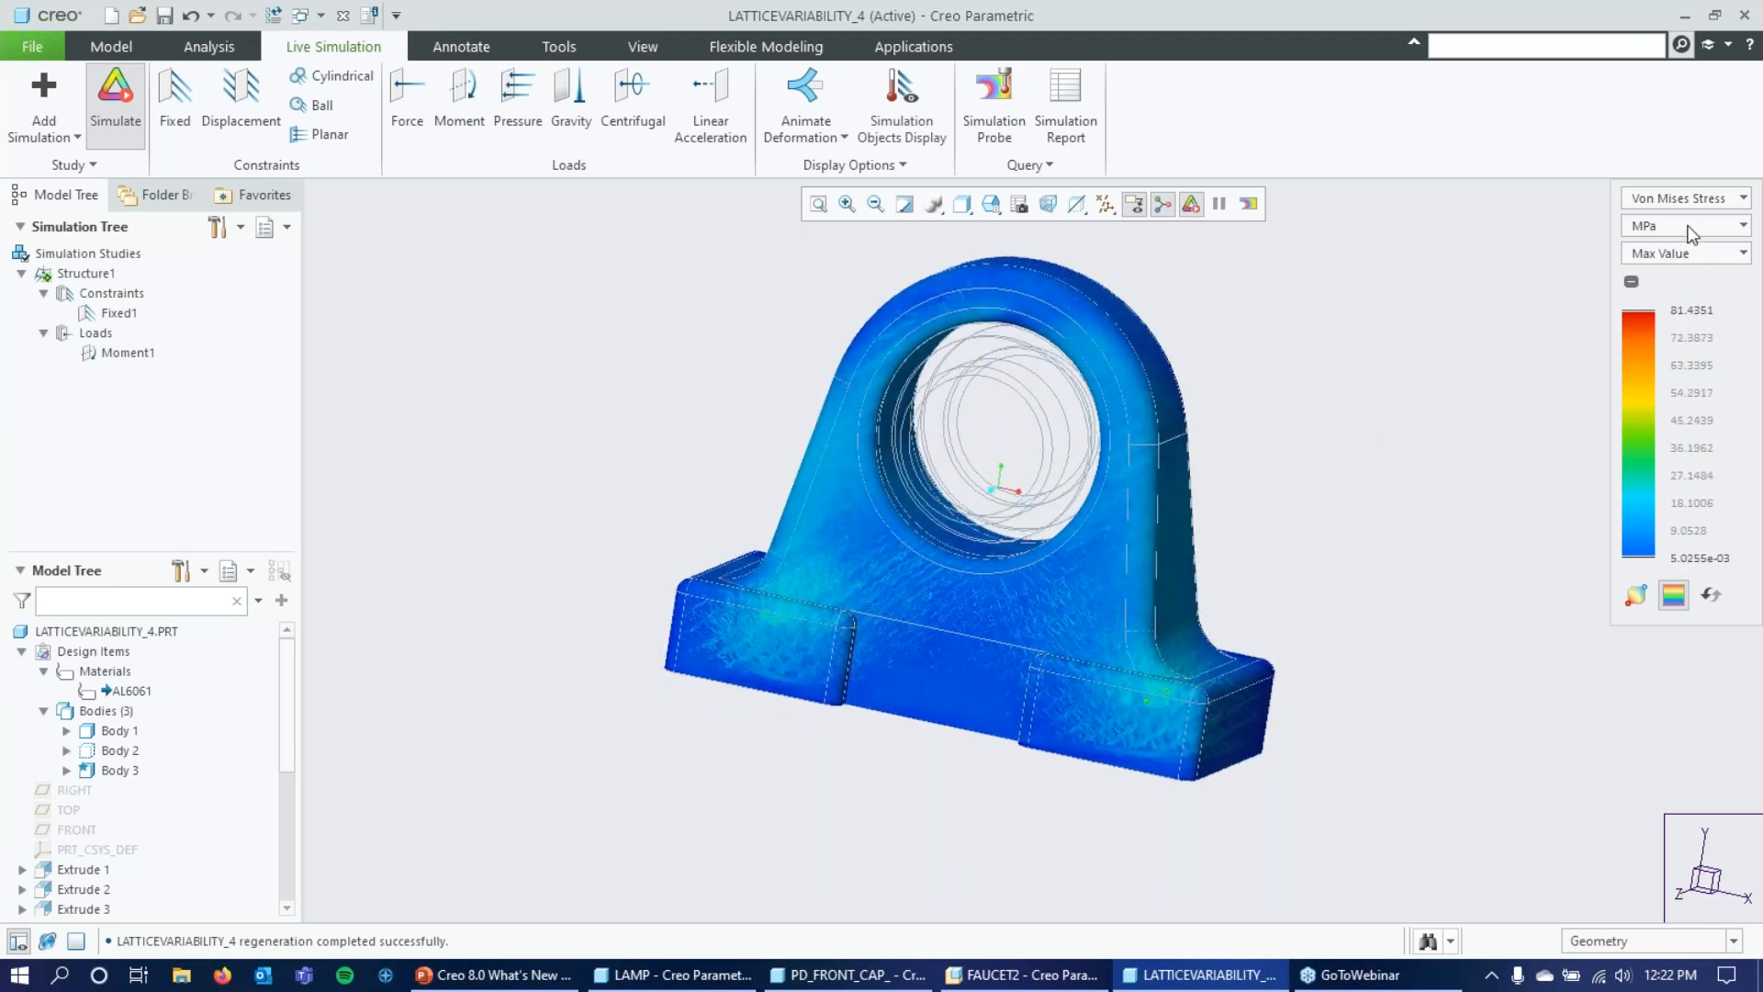
middle_drag(1464, 388, 1424, 441)
scroll(762, 613, down, 5)
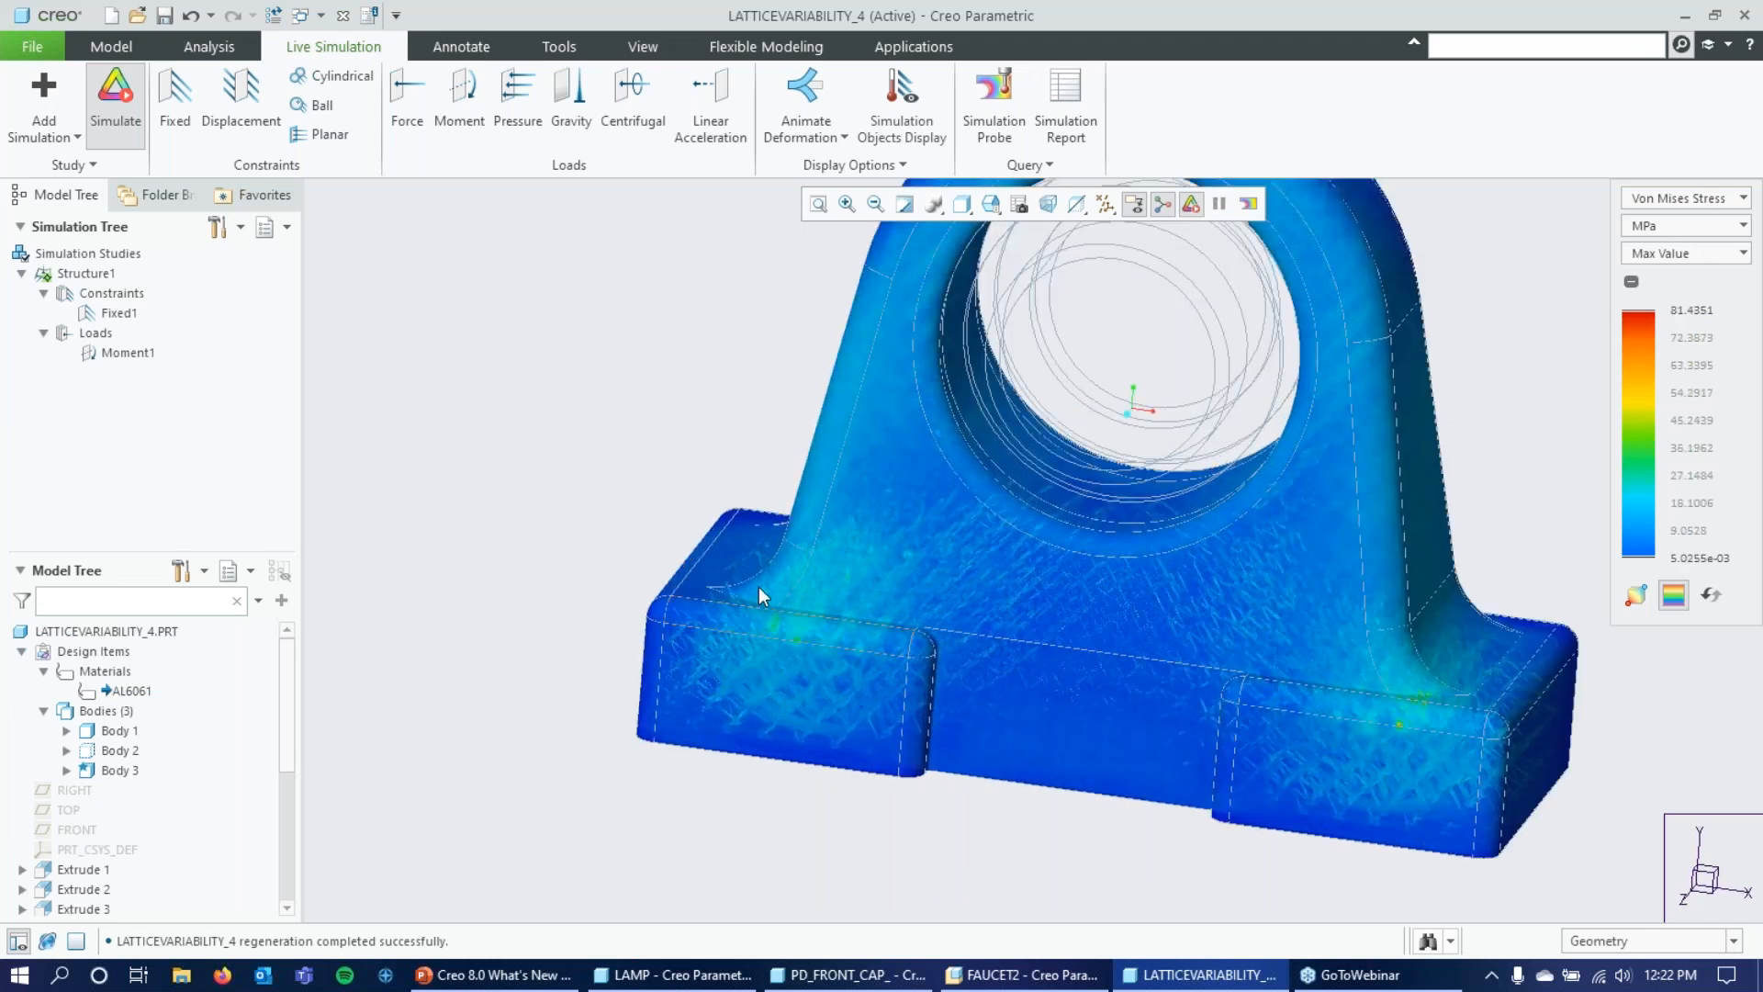
scroll(588, 498, up, 5)
scroll(945, 351, down, 2)
scroll(955, 474, up, 3)
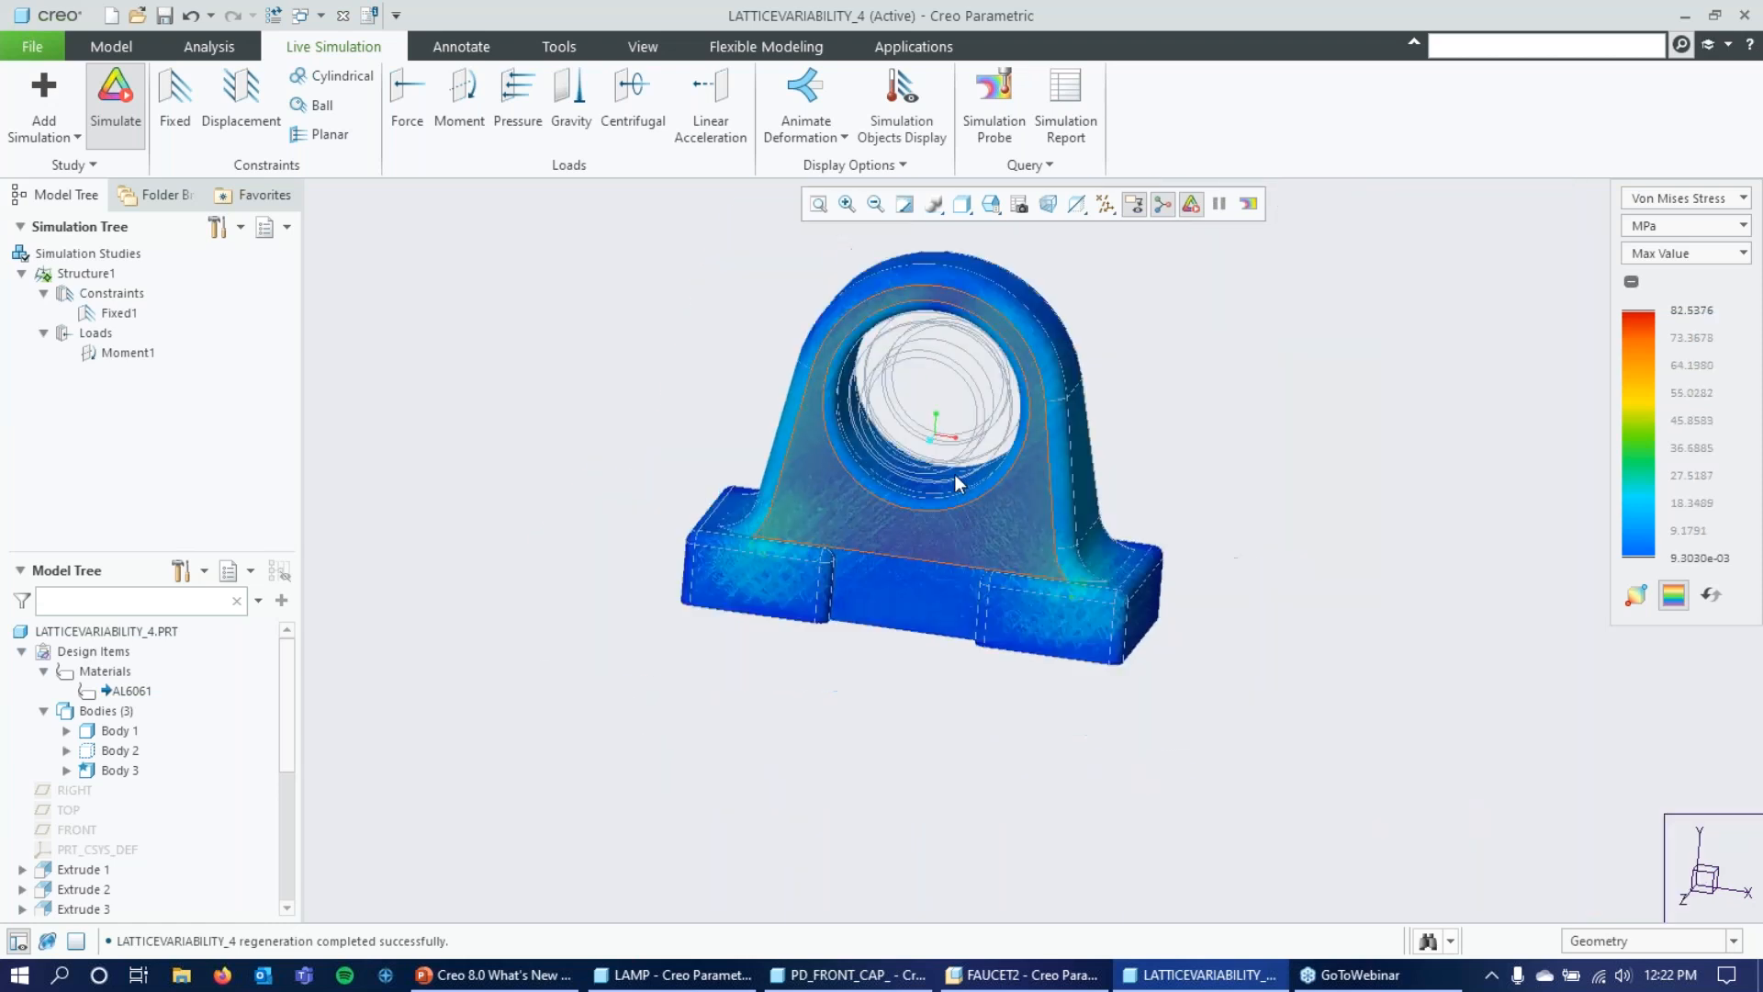
scroll(933, 374, down, 4)
middle_drag(1351, 370, 1342, 406)
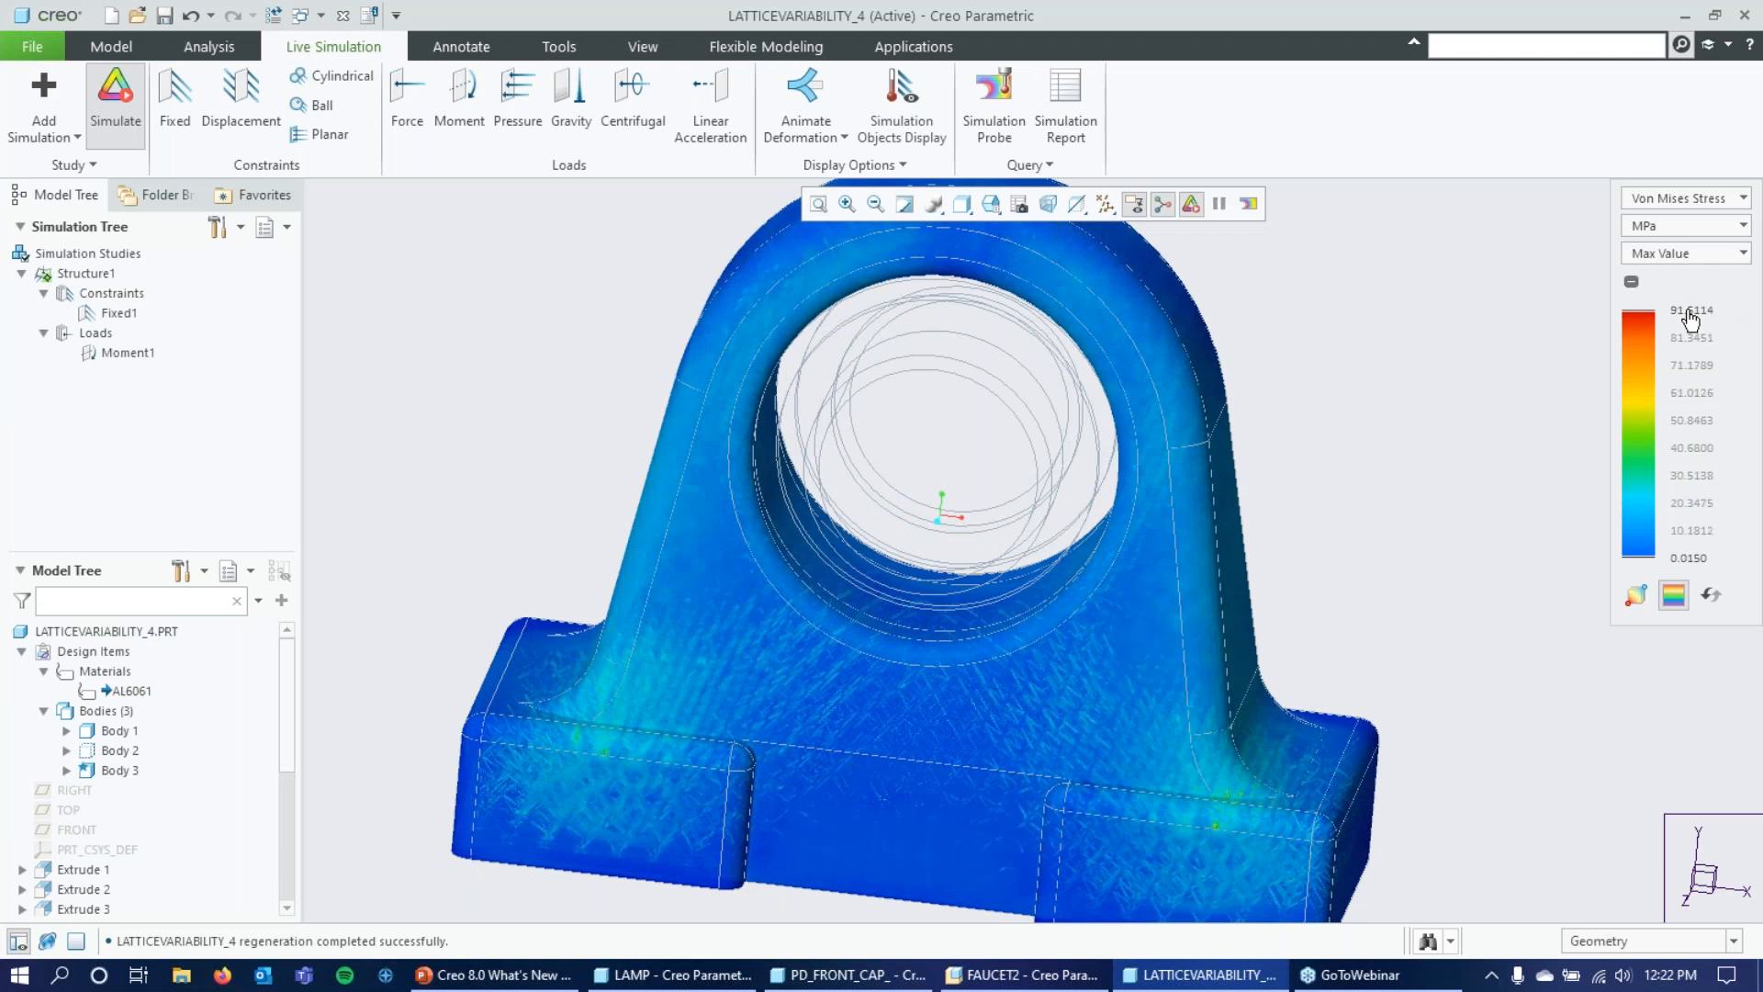
scroll(1387, 455, up, 2)
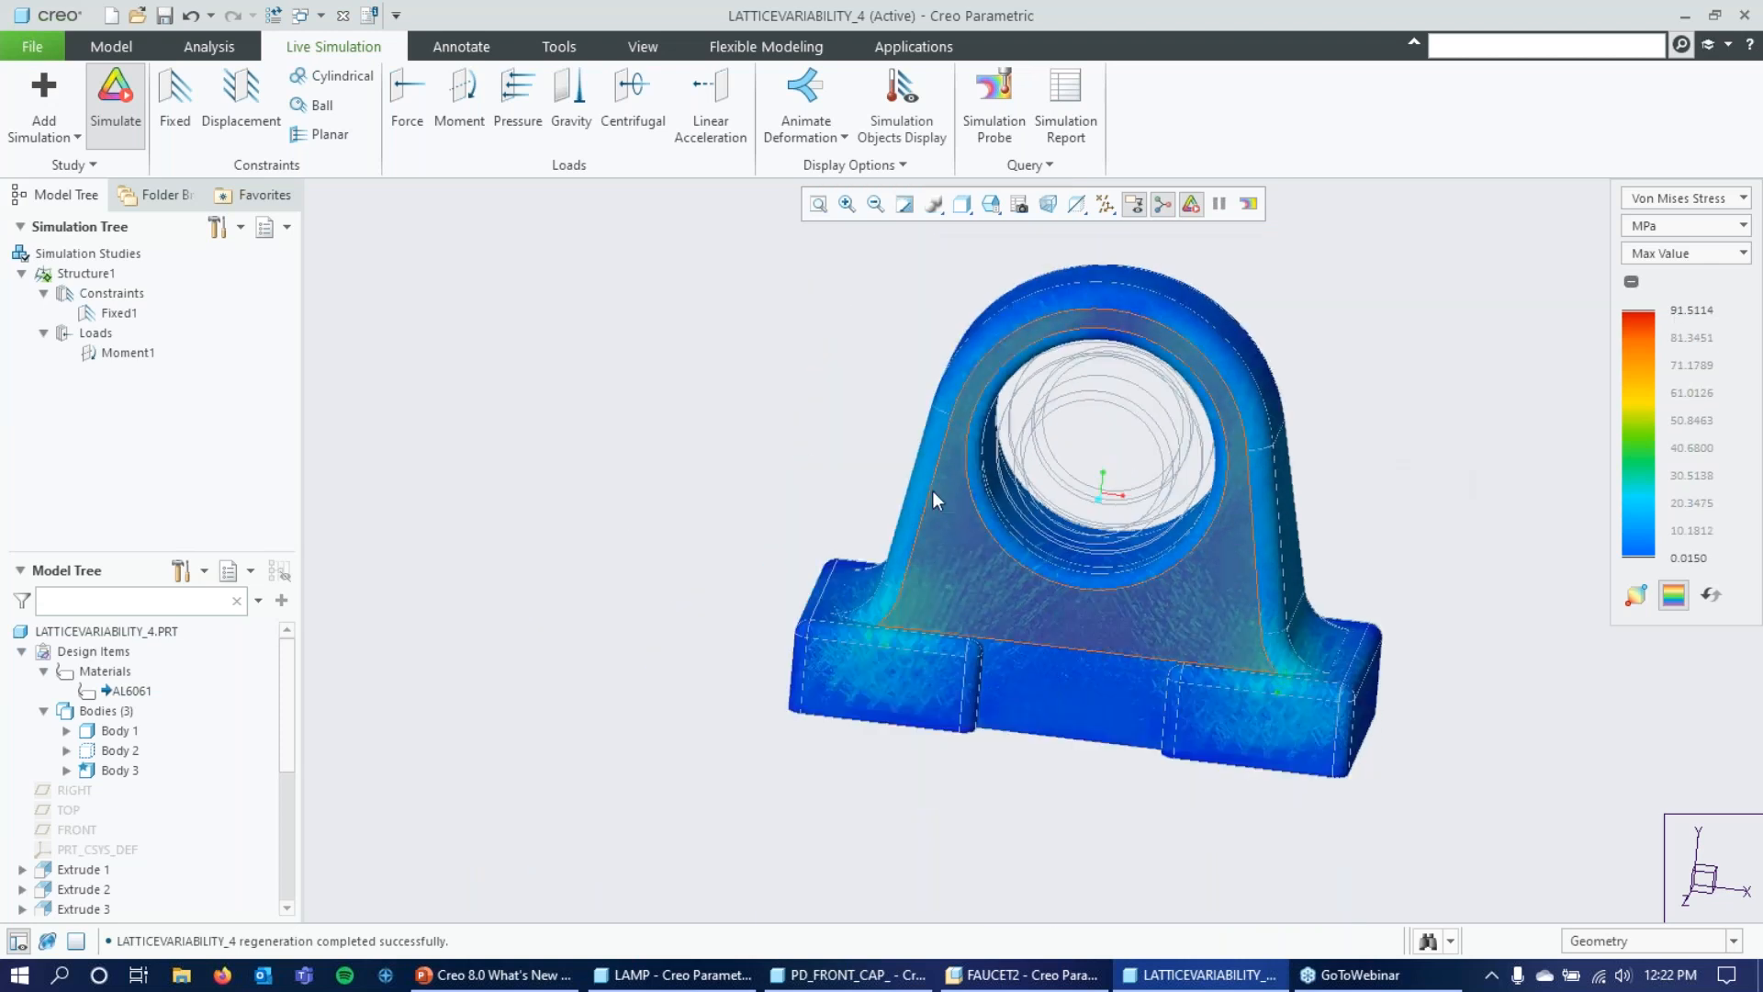
scroll(799, 488, up, 1)
scroll(1018, 464, down, 2)
mouse_move(1409, 379)
middle_down()
mouse_move(1403, 354)
mouse_move(1393, 383)
mouse_move(1398, 354)
middle_up()
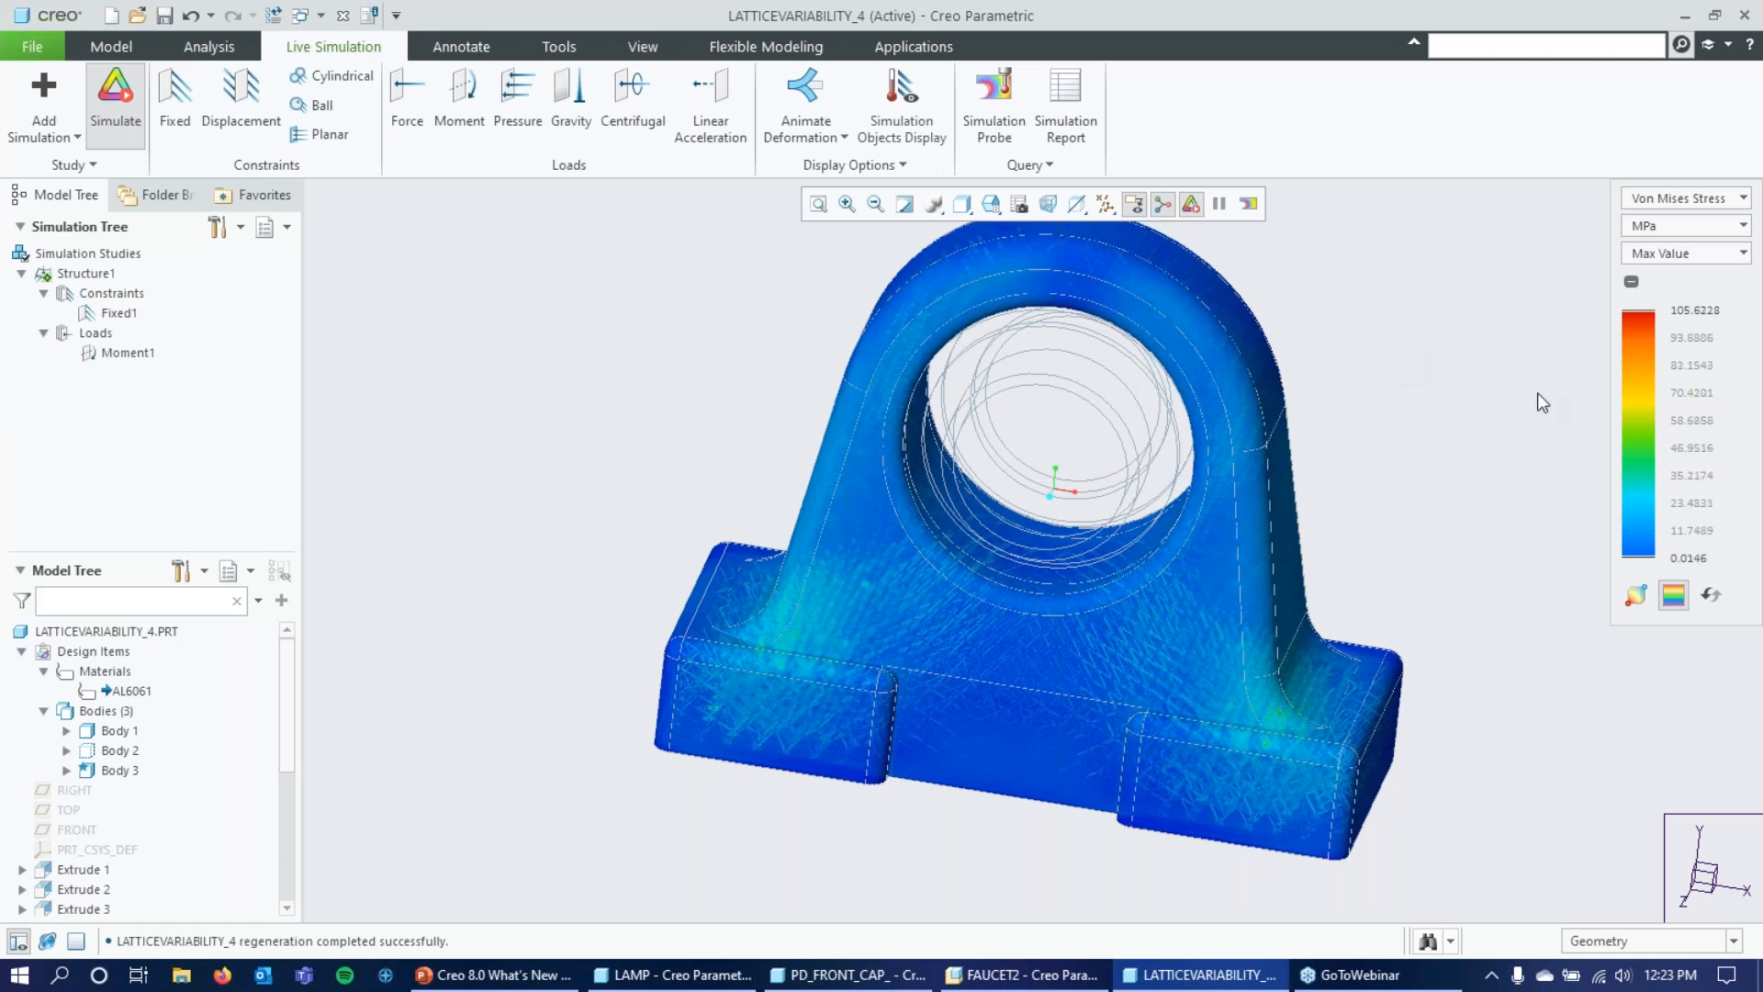
mouse_move(1321, 502)
middle_down()
mouse_move(1325, 404)
mouse_move(1306, 452)
mouse_move(1358, 468)
mouse_move(1334, 456)
middle_up()
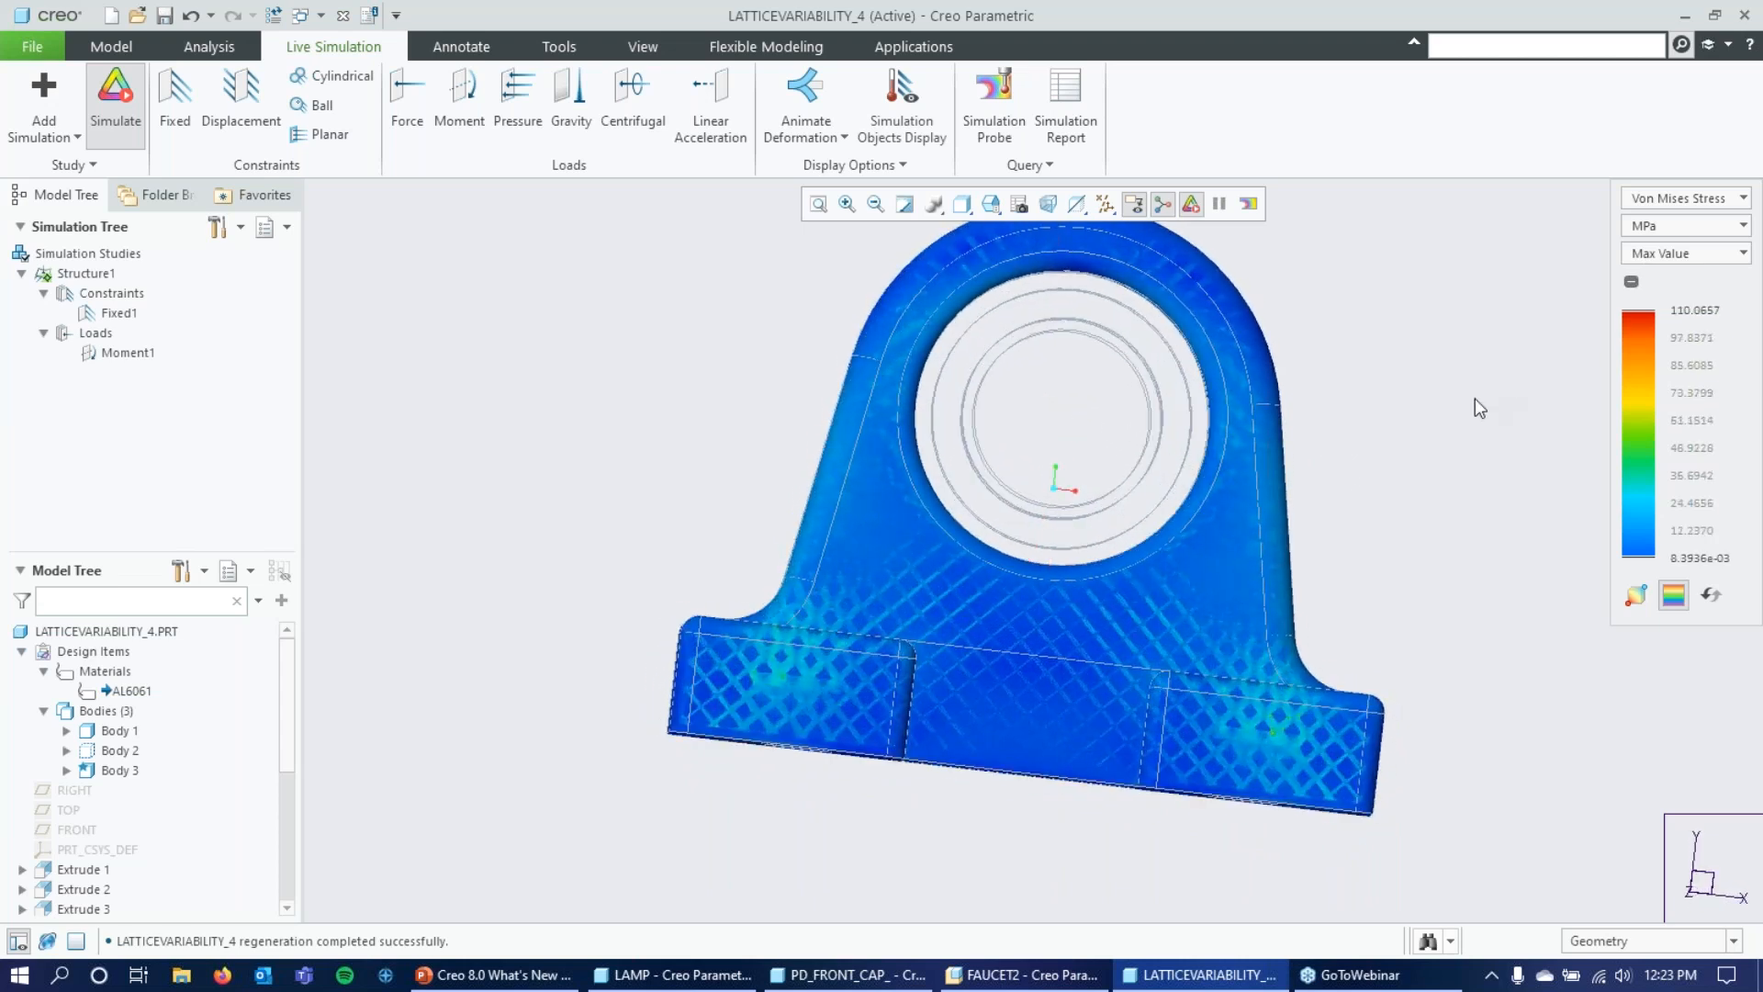
mouse_move(1476, 383)
middle_down()
mouse_move(1456, 394)
mouse_move(1469, 415)
middle_up()
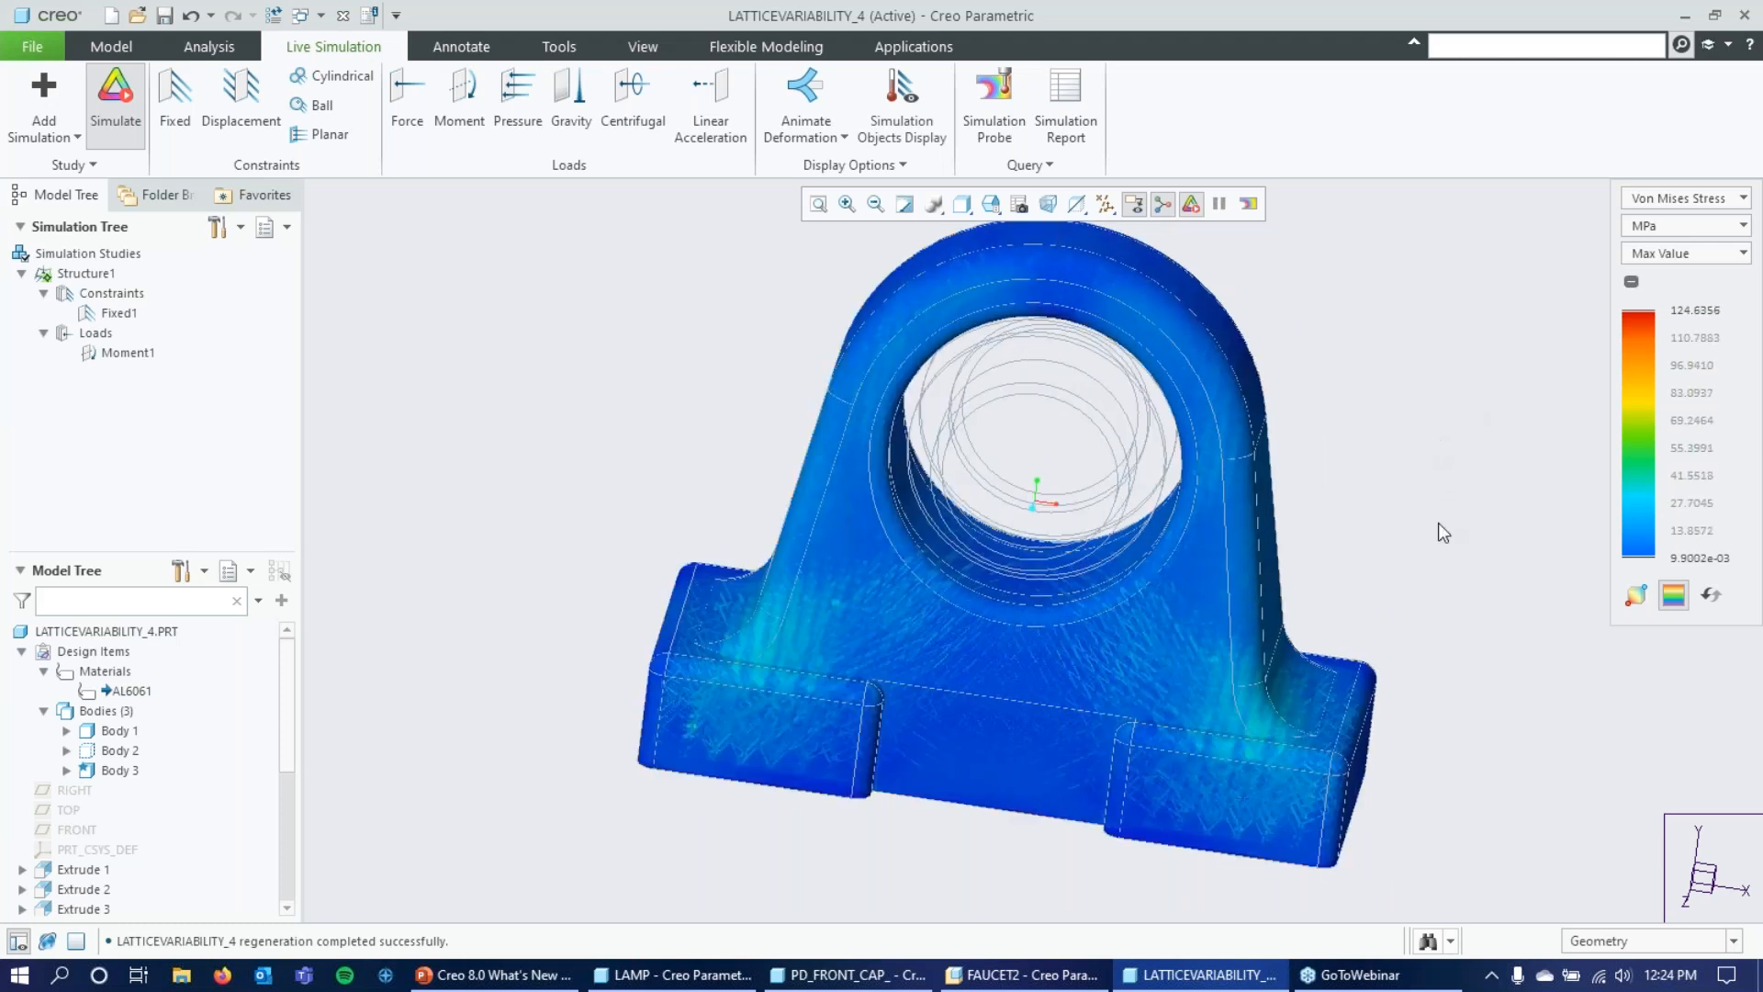
middle_drag(1441, 523, 1556, 552)
middle_drag(1349, 517, 1282, 497)
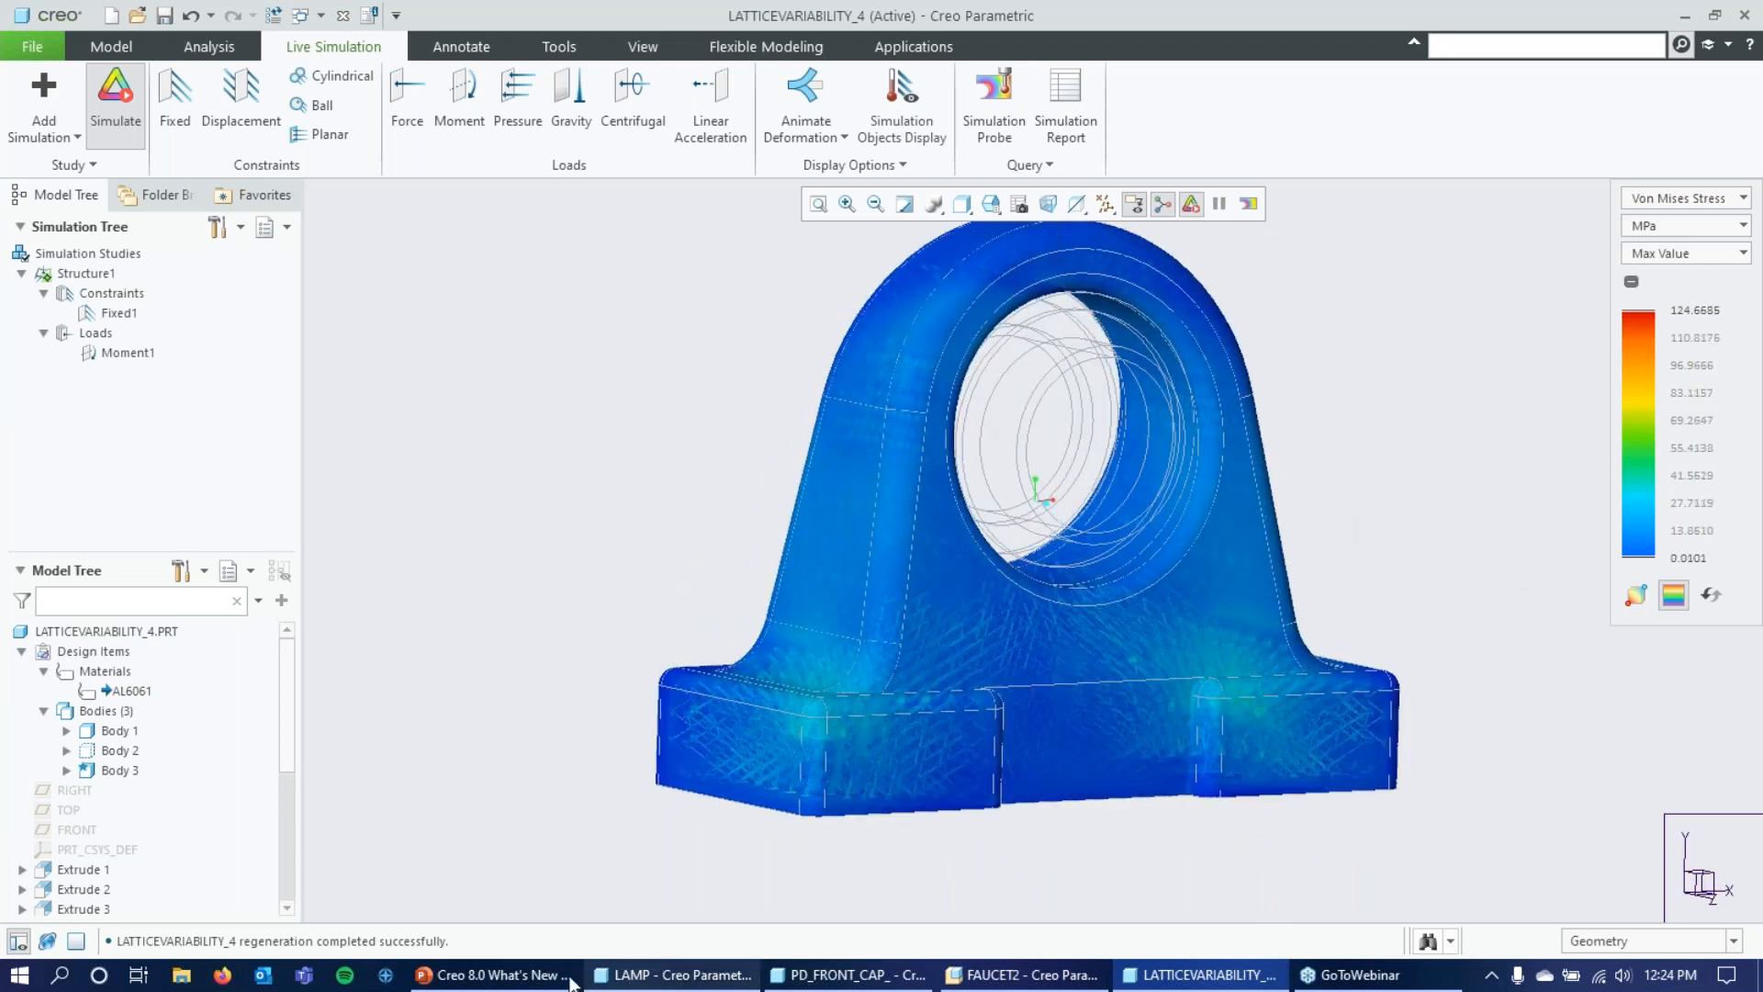